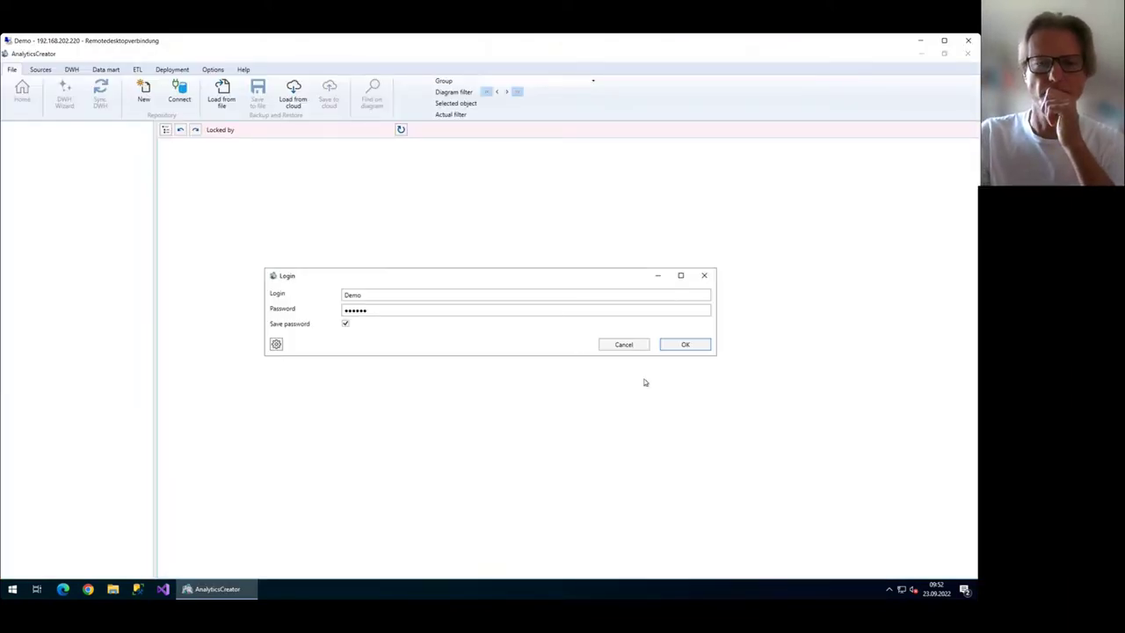
# Confirm the login and narrow the left panel of the main window.
pyautogui.click(700, 346)
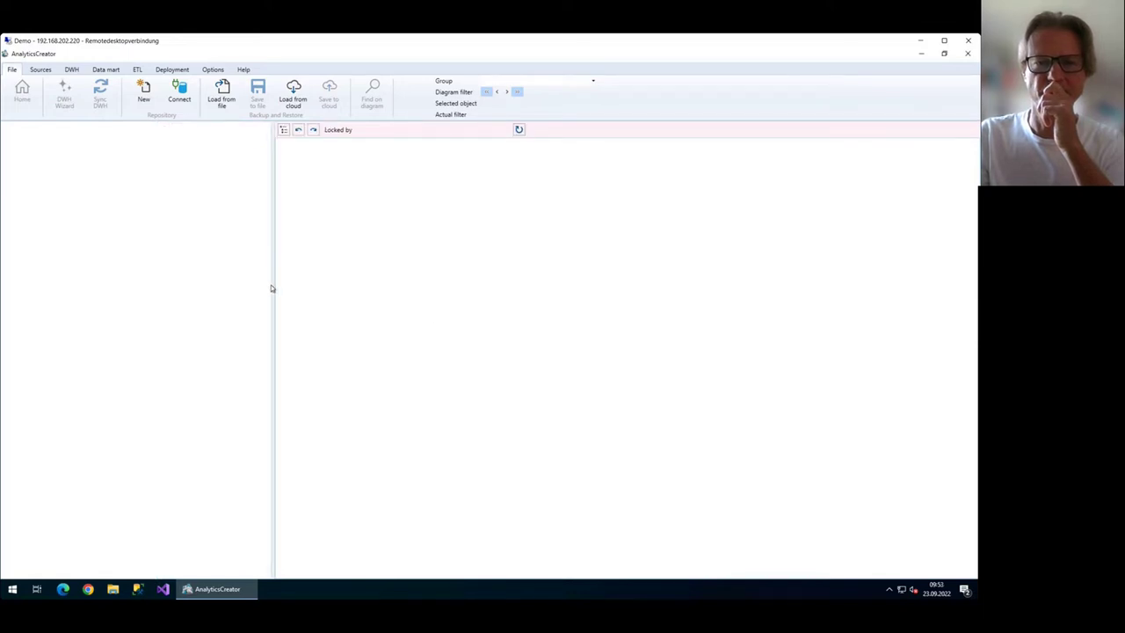
pyautogui.moveTo(270, 285); pyautogui.dragTo(235, 294)
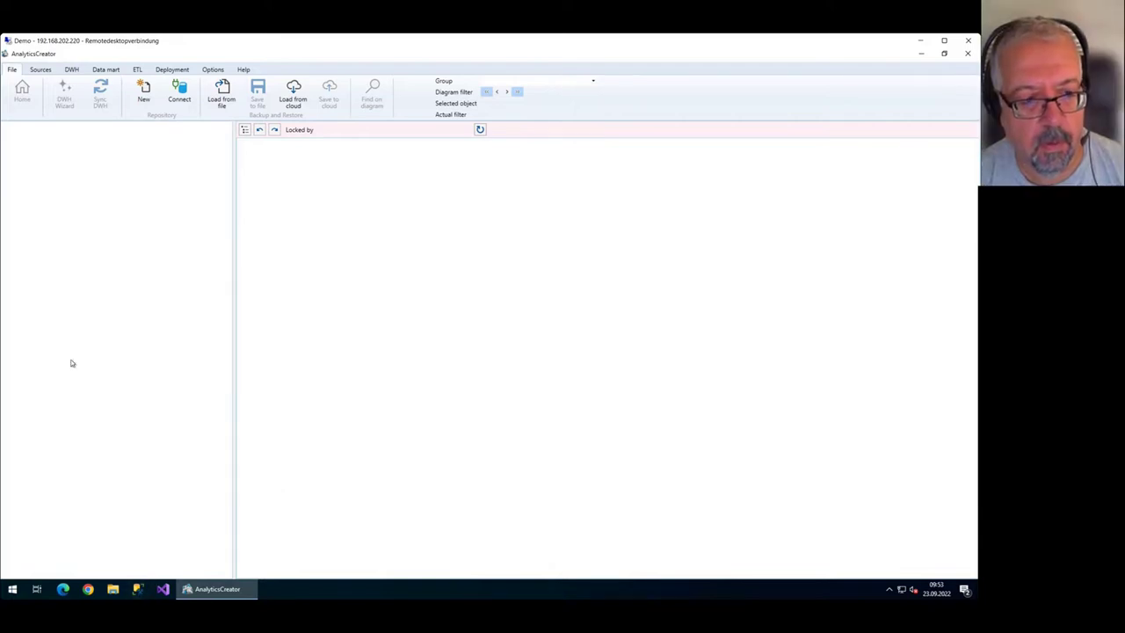
# Start a new repository and name it TestDWH.
pyautogui.click(143, 91)
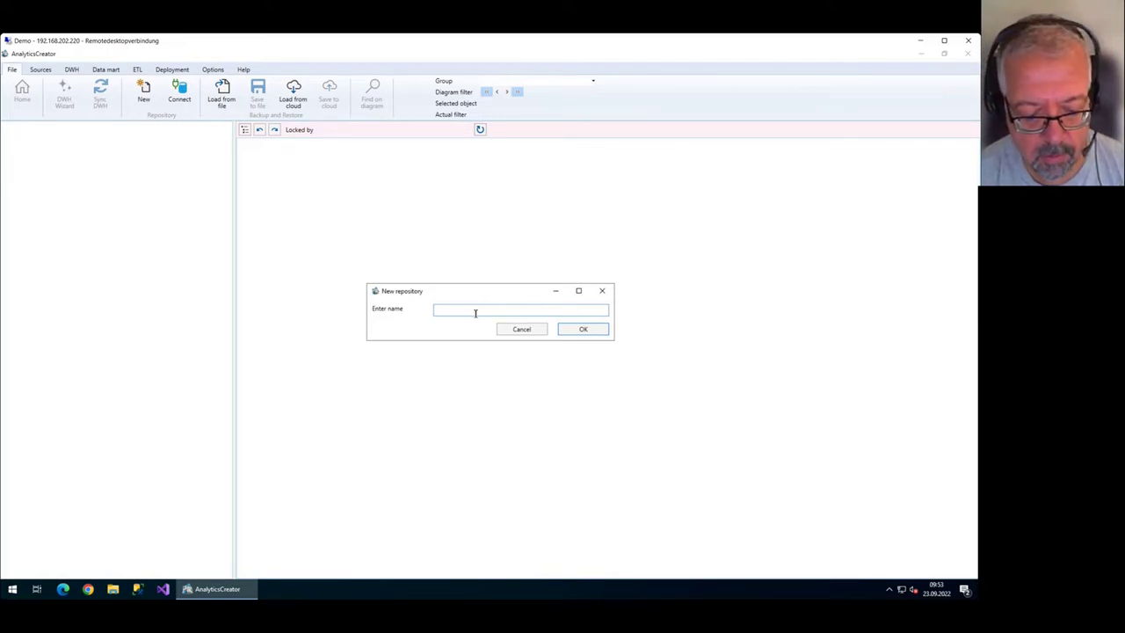
pyautogui.write('Test')
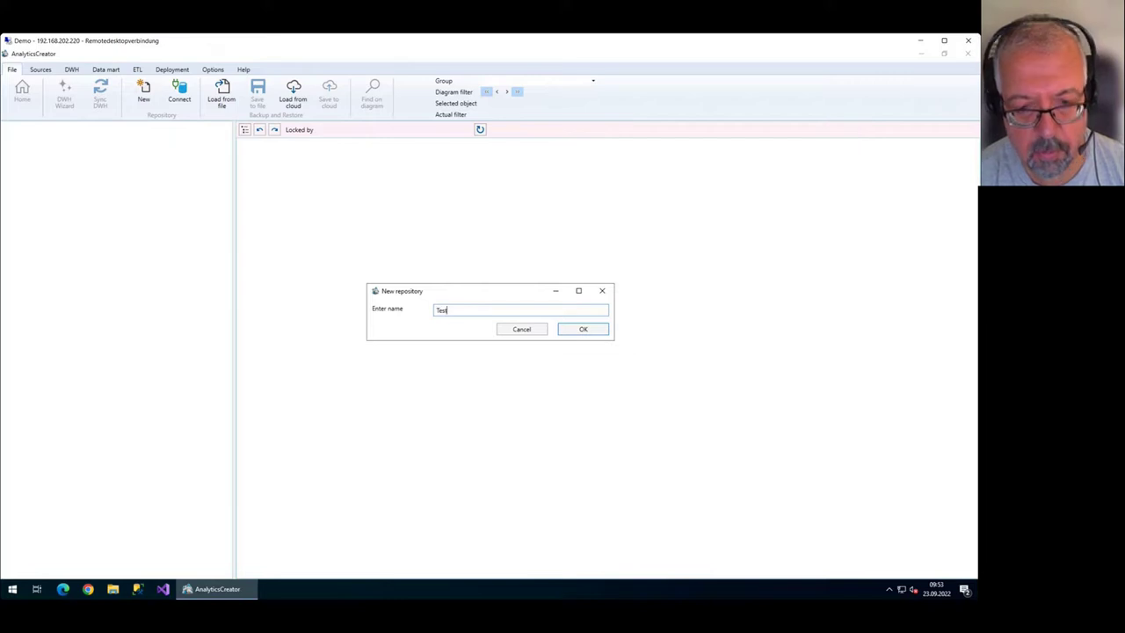
pyautogui.write('DWH')
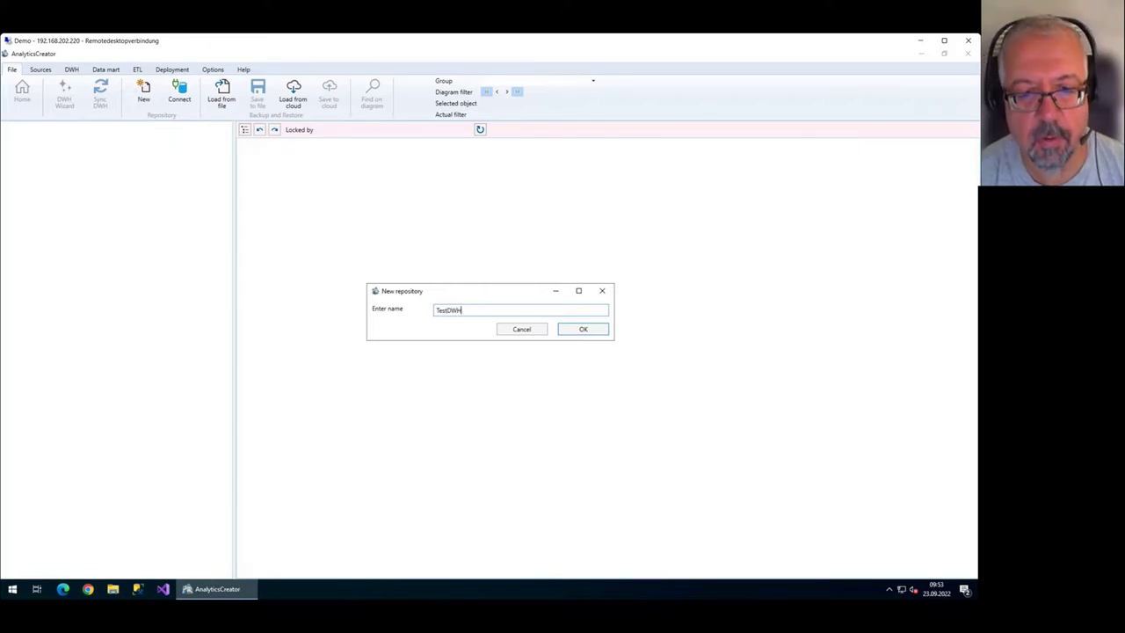
pyautogui.press('Return')
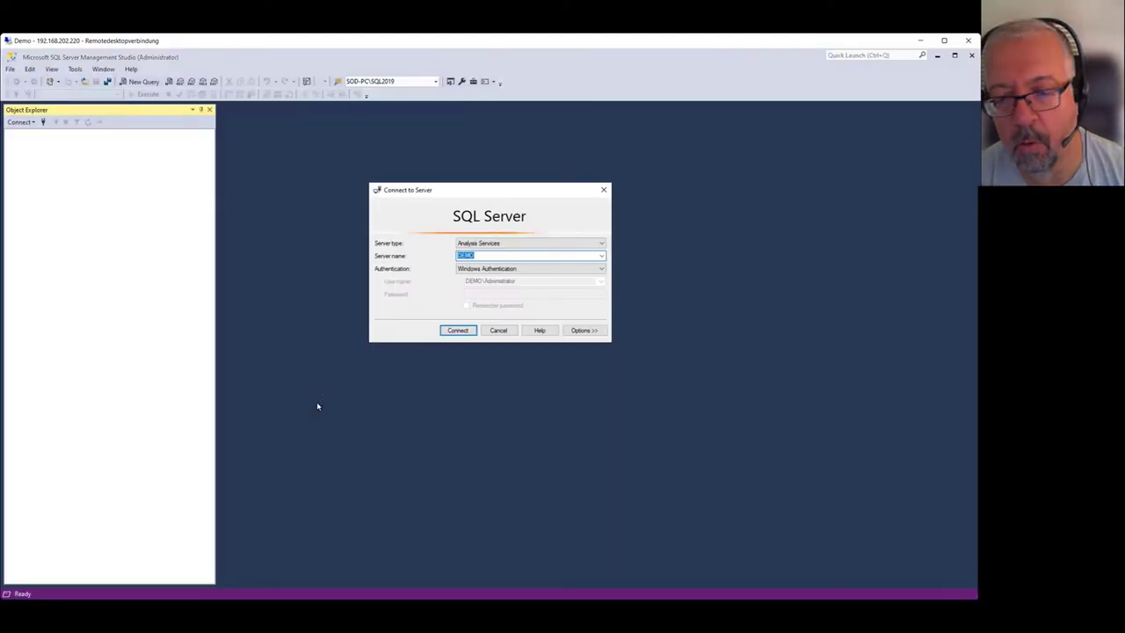
# Connect to DEMO as Database Engine, verify repo_TestDWH under Databases, then minimize SSMS.
pyautogui.click(458, 332)
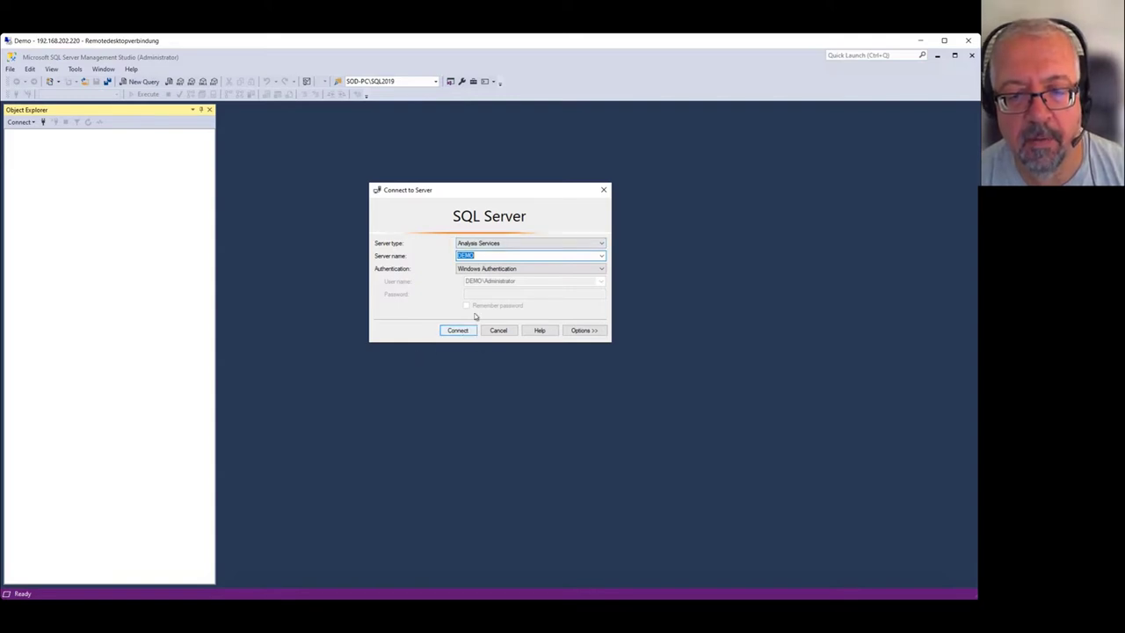
pyautogui.click(515, 243)
pyautogui.click(516, 251)
pyautogui.click(462, 329)
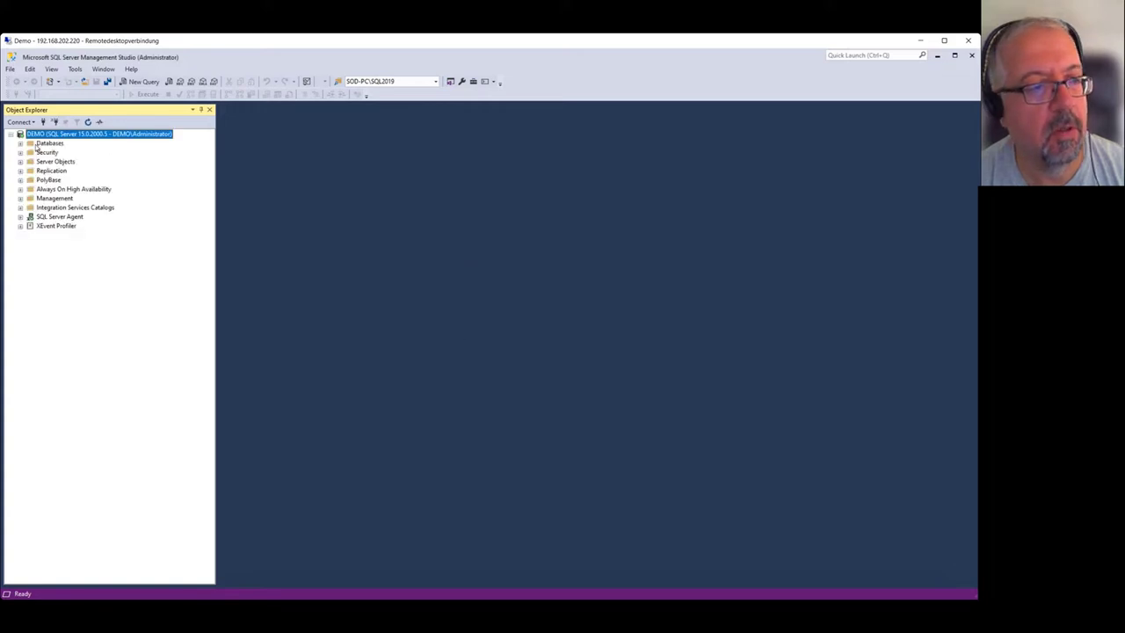
pyautogui.click(20, 143)
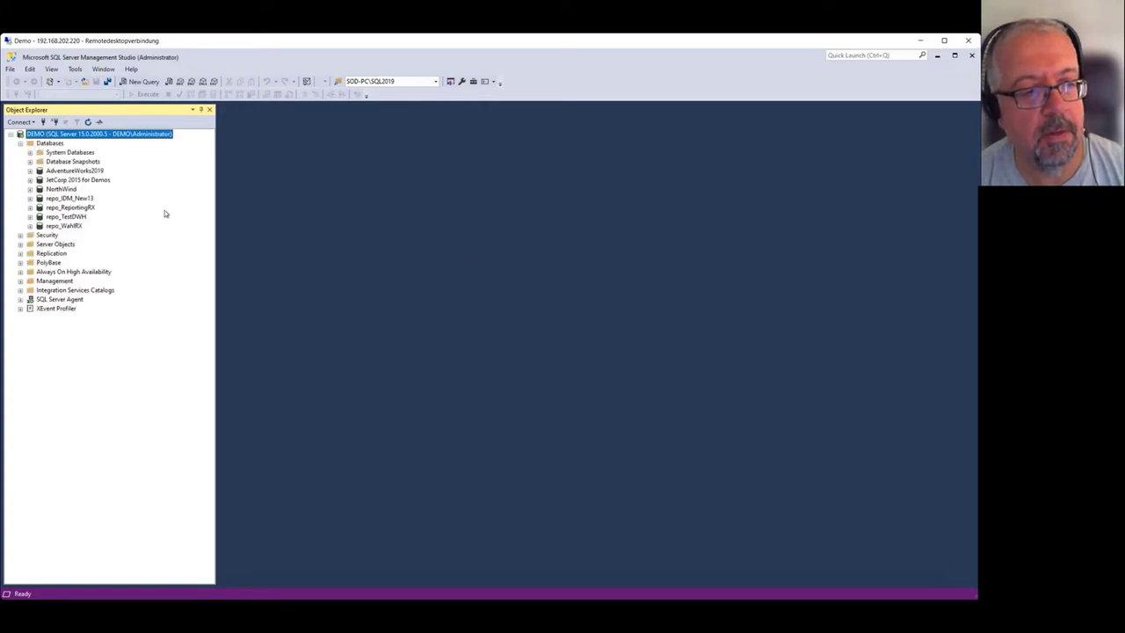
pyautogui.click(72, 217)
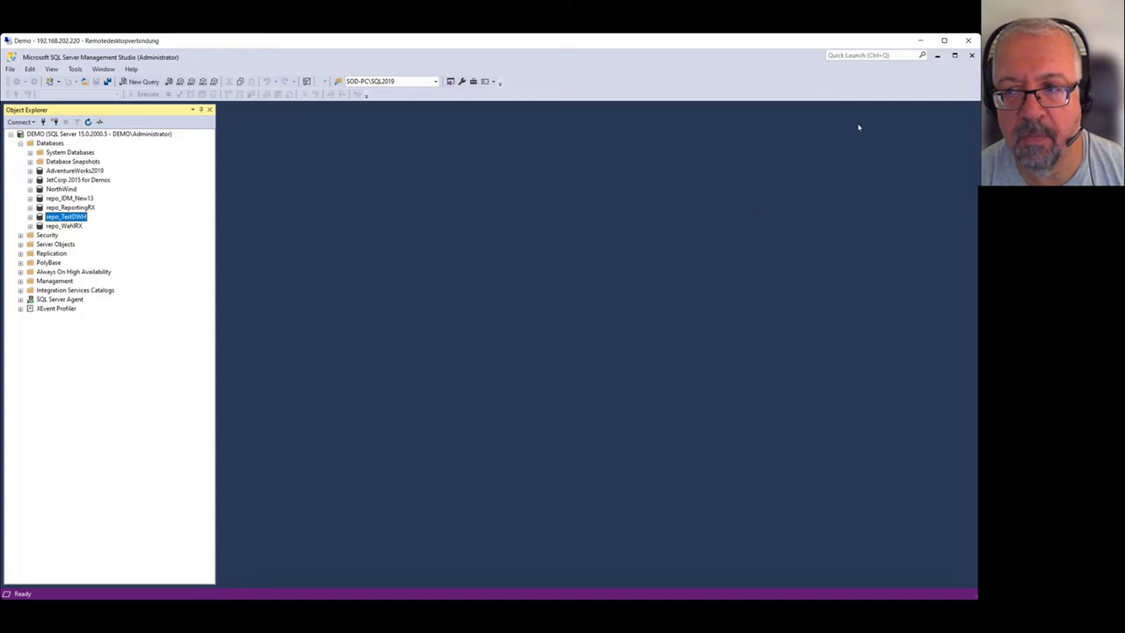
pyautogui.click(936, 55)
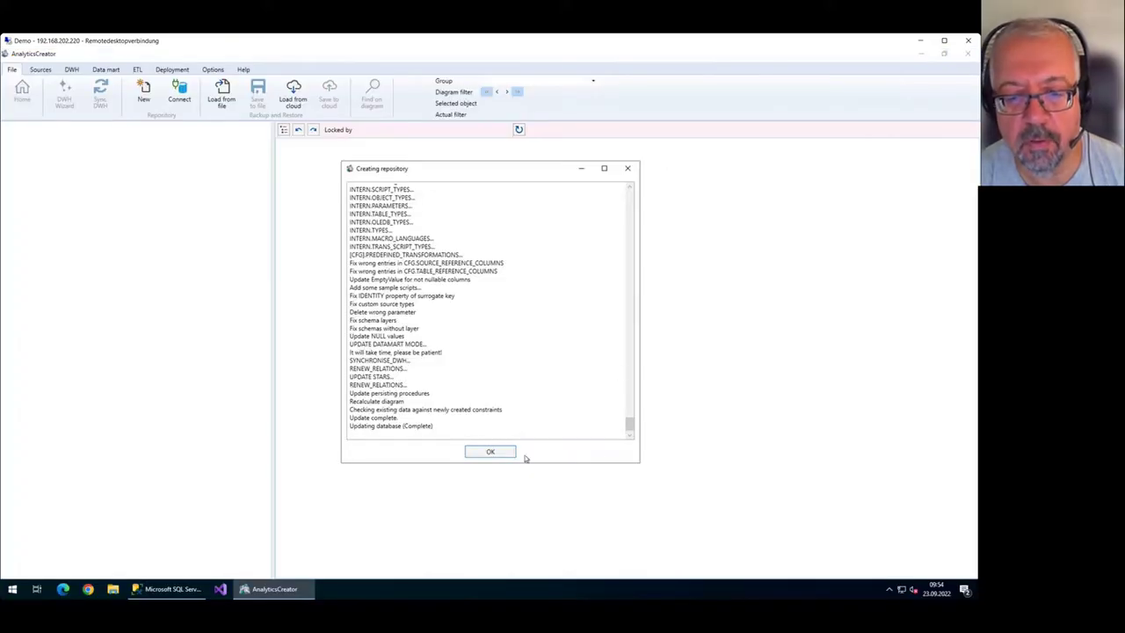
# Acknowledge the finished repository, close the Thumbnail diagram, and select the Connectors node.
pyautogui.click(495, 452)
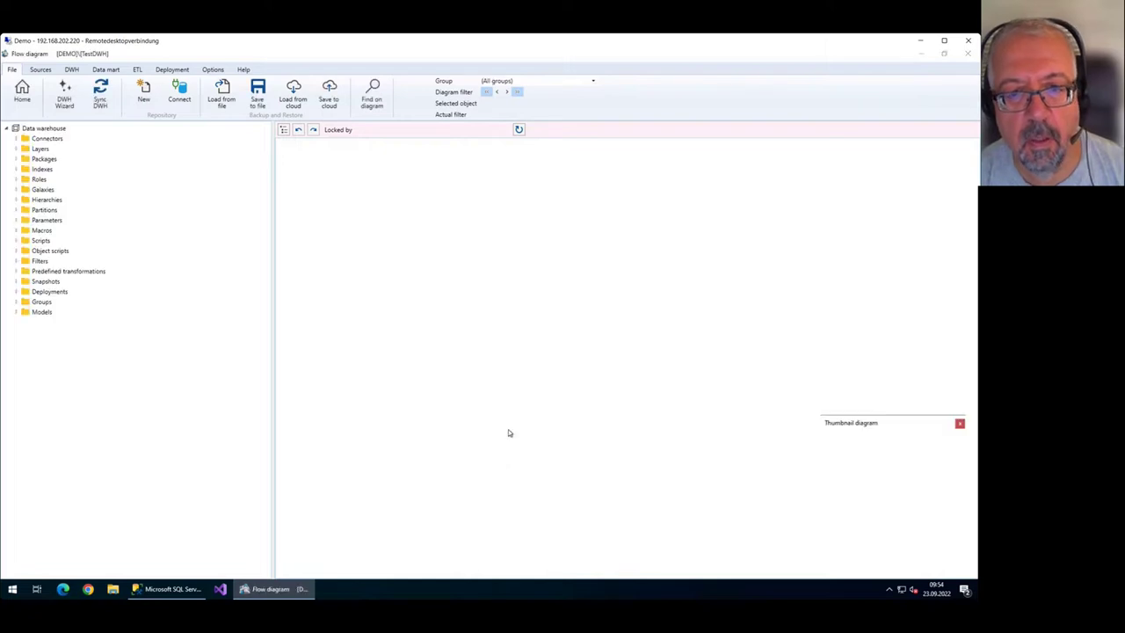
pyautogui.click(959, 424)
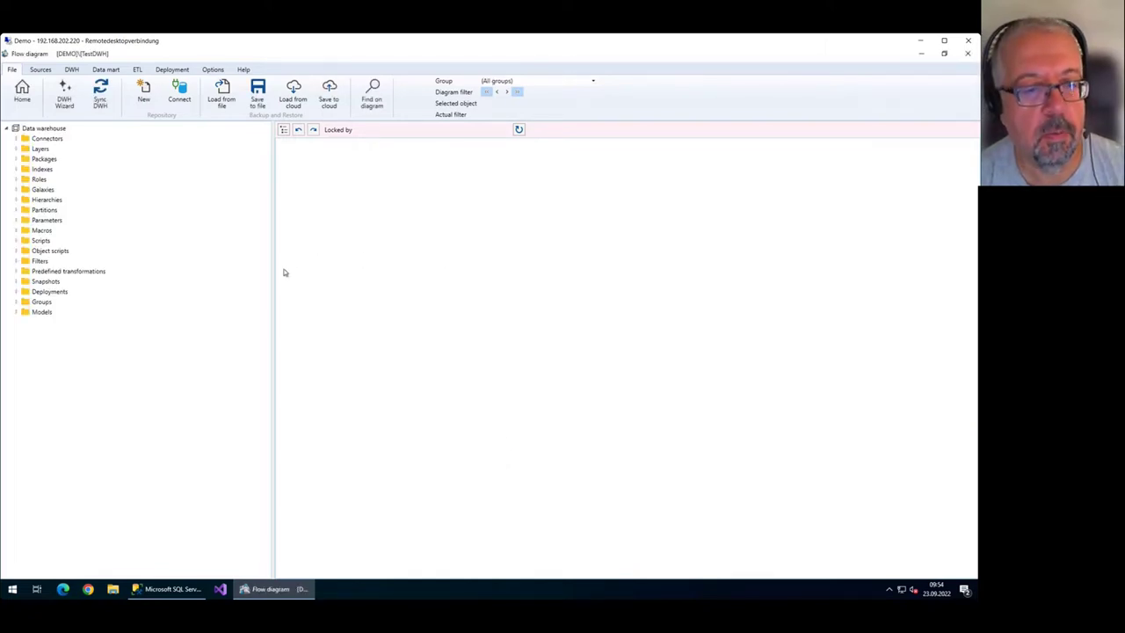
pyautogui.moveTo(274, 274); pyautogui.dragTo(206, 284)
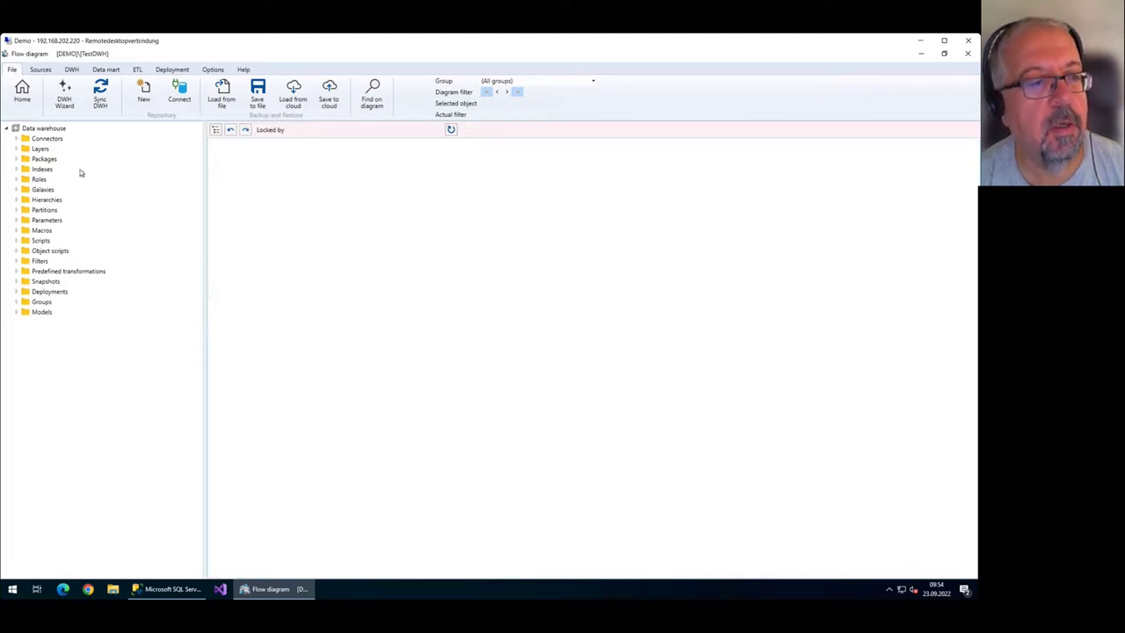
pyautogui.click(52, 142)
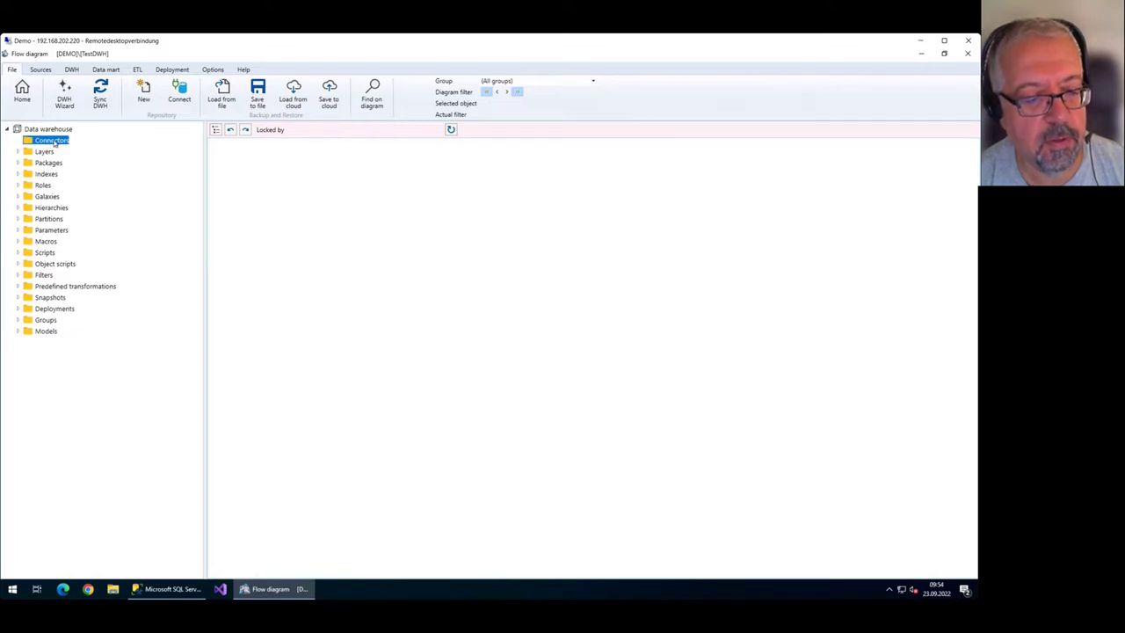
# Check the exact AdventureWorks2019 database name in Object Explorer without renaming it.
pyautogui.click(180, 591)
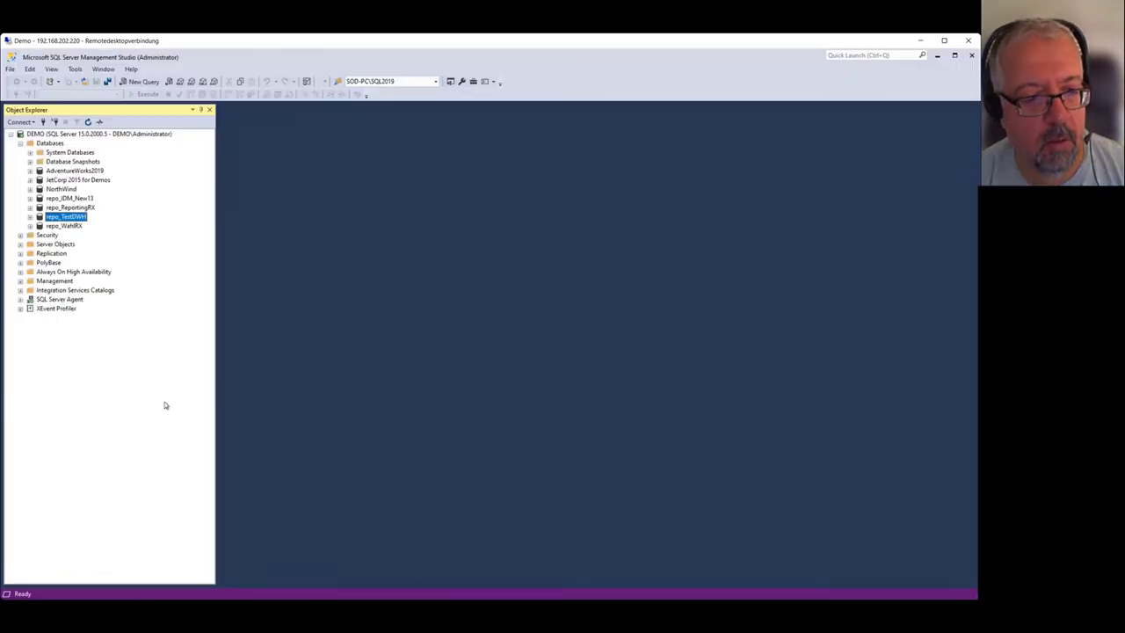
pyautogui.click(76, 172)
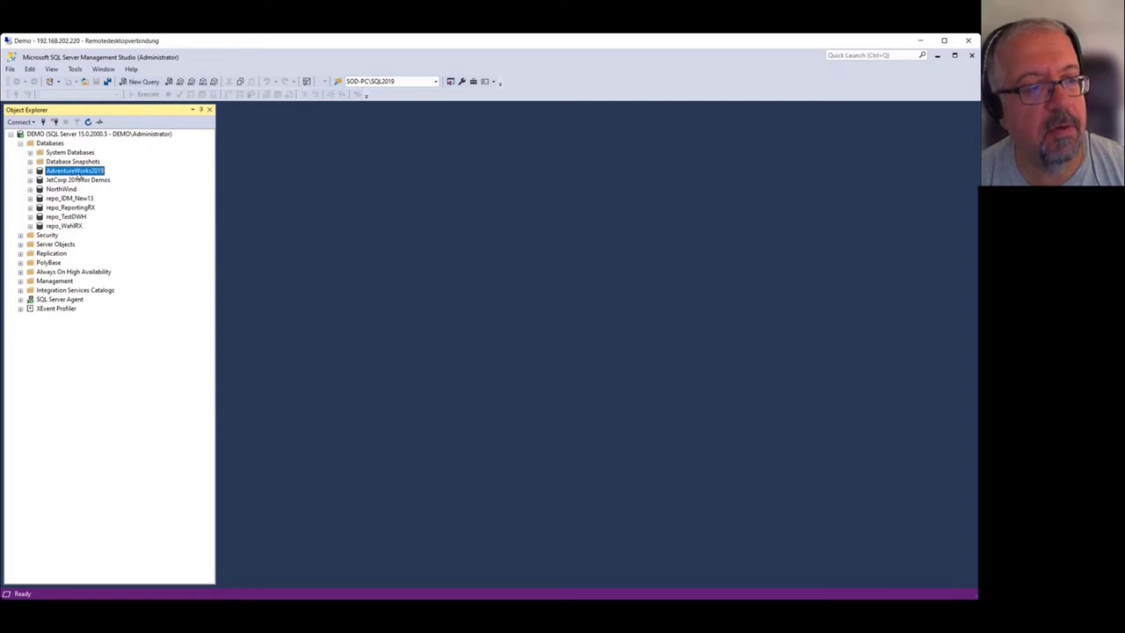
pyautogui.press('F2')
pyautogui.press('Escape')
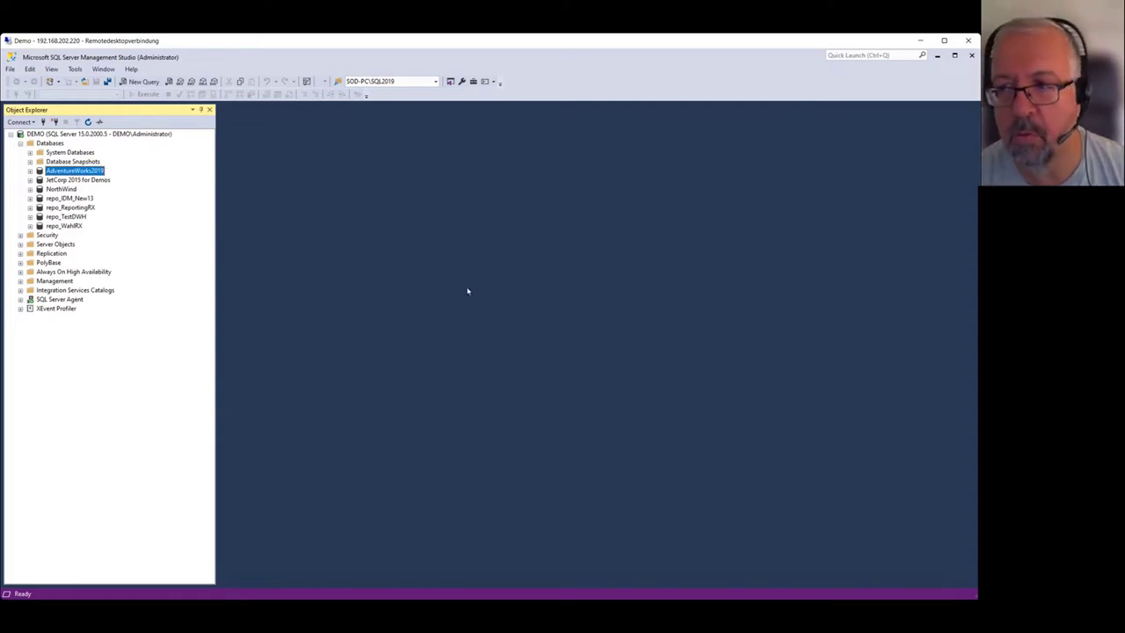
pyautogui.click(935, 55)
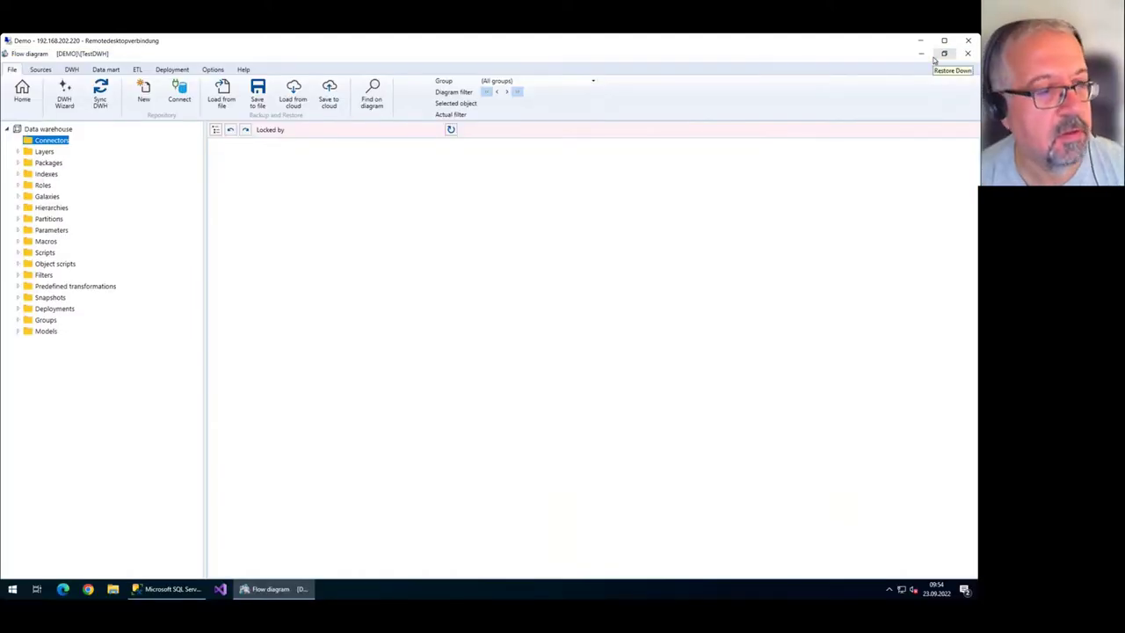
# Add an MSSQL connector named AV with server DEMO and database AdventureWorks2019.
pyautogui.rightClick(65, 142)
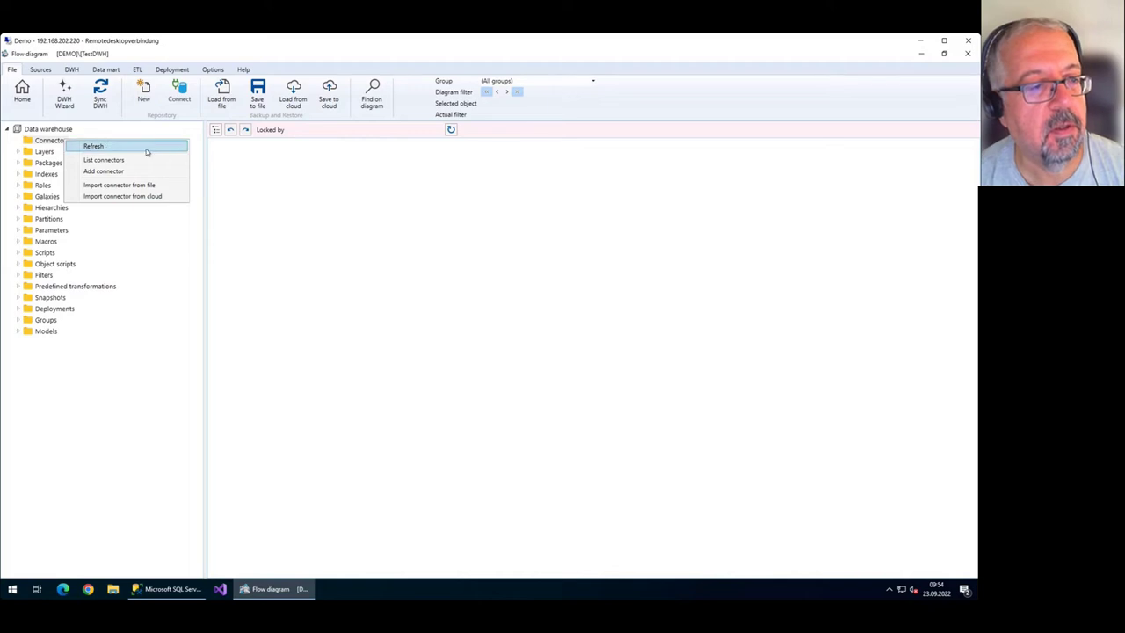
pyautogui.click(145, 172)
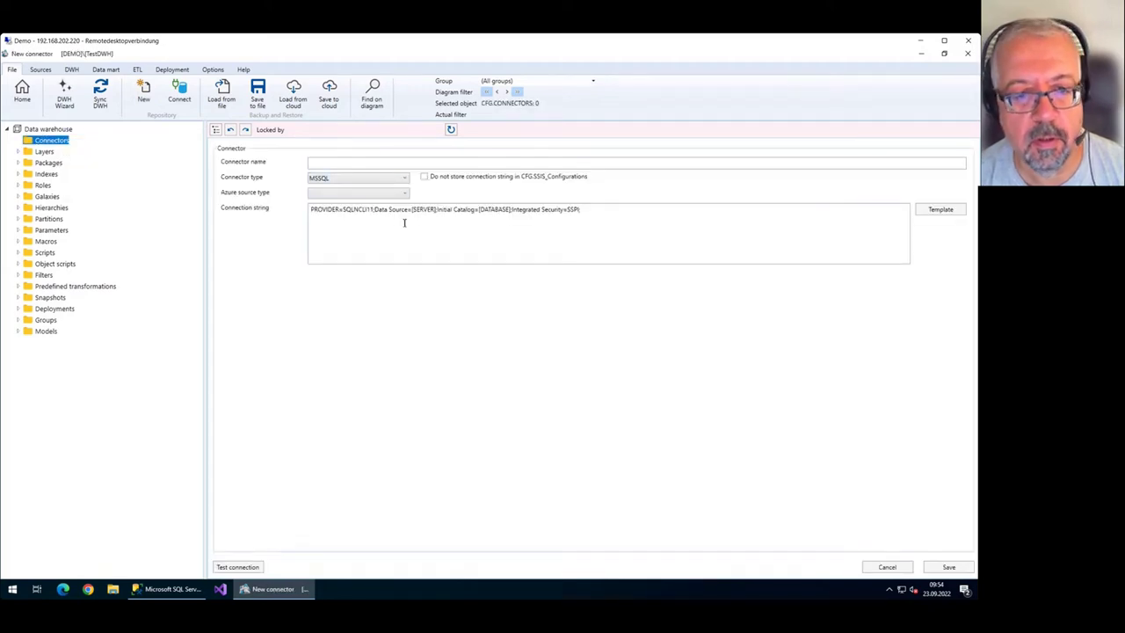
pyautogui.click(387, 166)
pyautogui.write('AV')
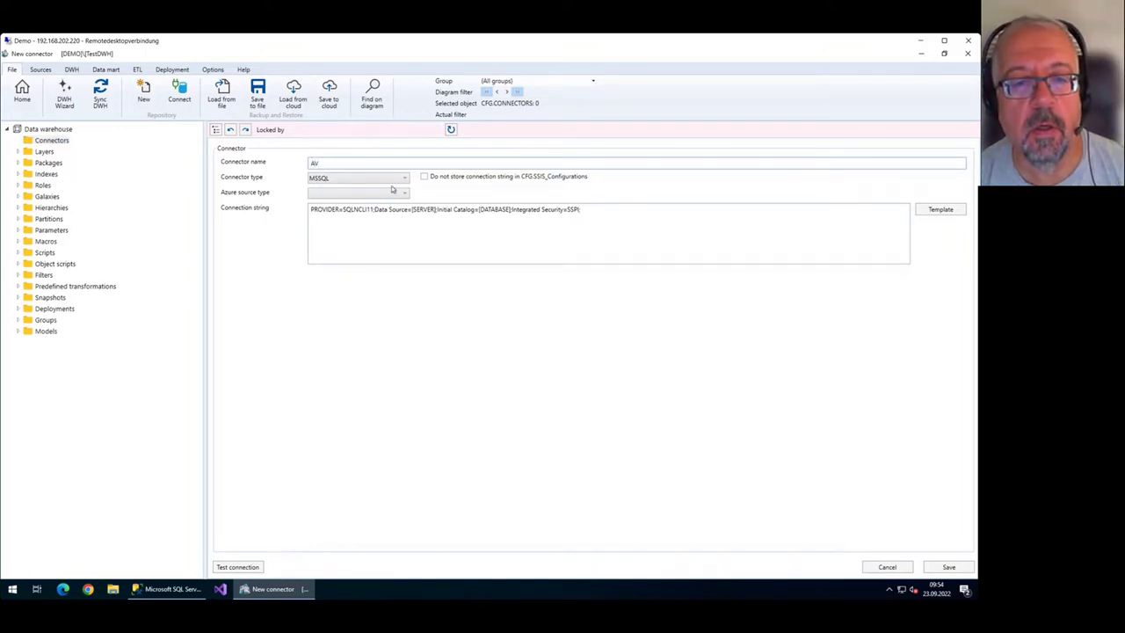
pyautogui.click(403, 180)
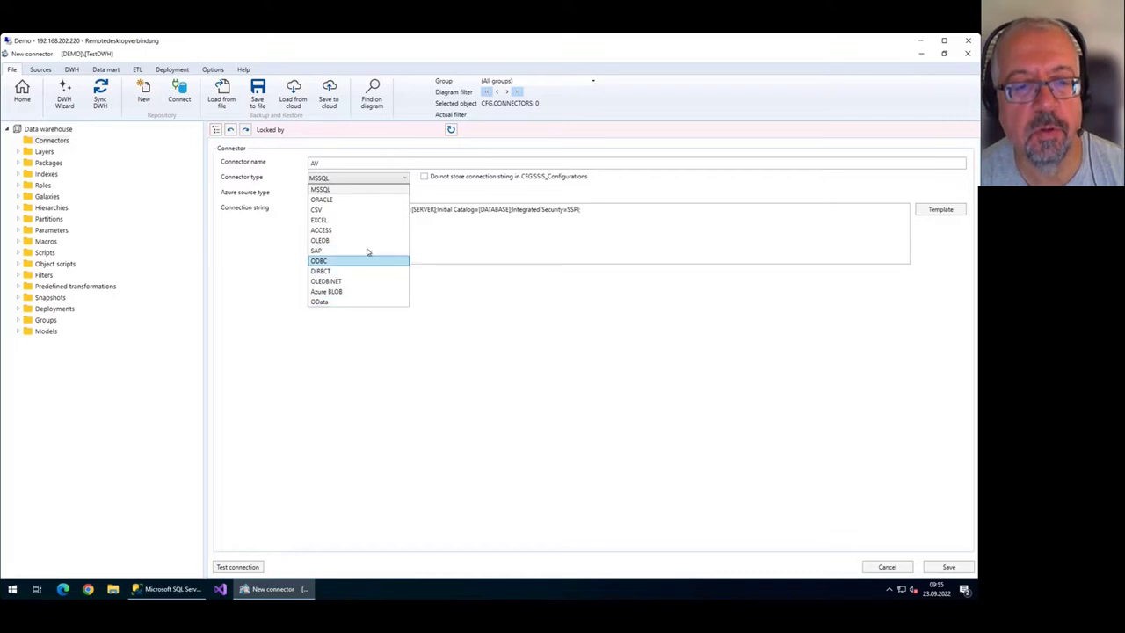
pyautogui.click(354, 181)
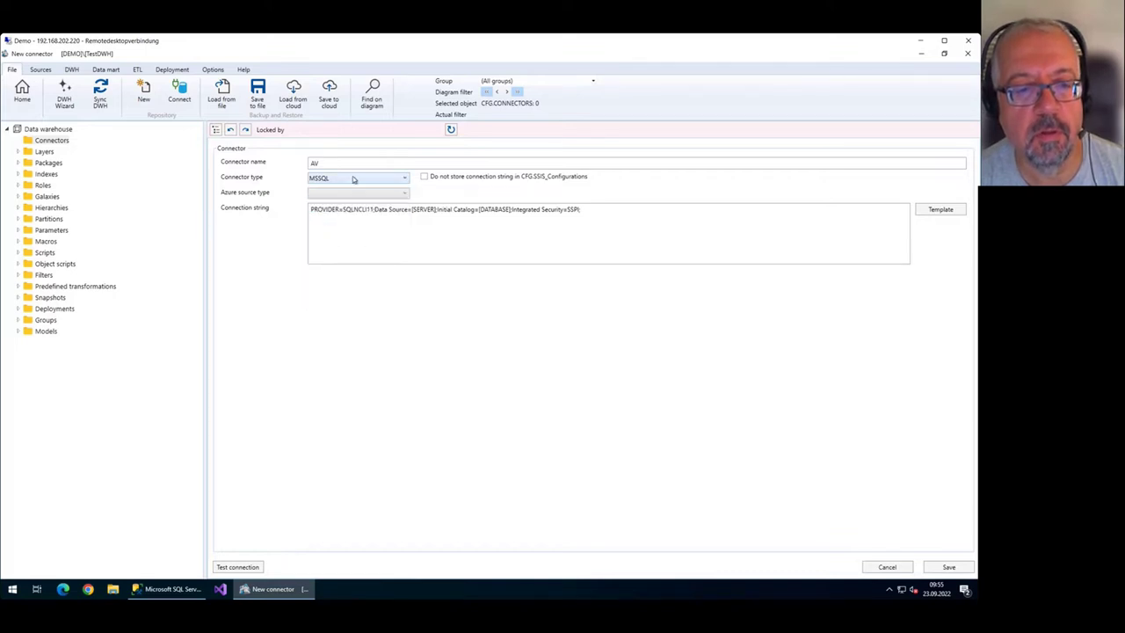
pyautogui.moveTo(407, 214); pyautogui.dragTo(414, 212)
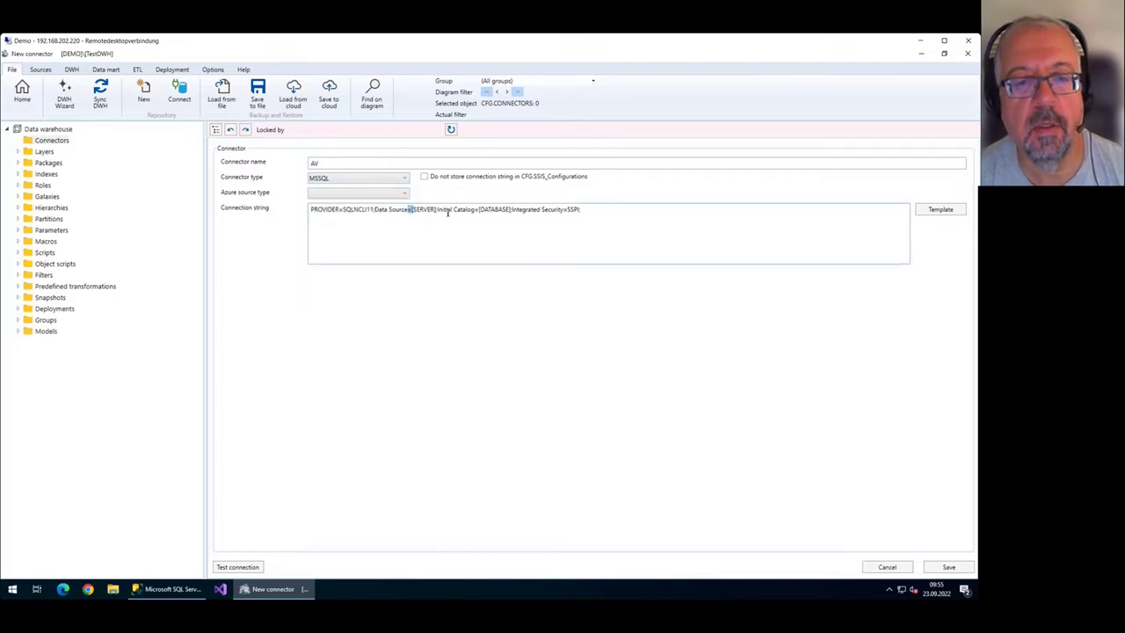
pyautogui.press('Delete')
pyautogui.press('Delete')
pyautogui.press('Delete')
pyautogui.press('Delete')
pyautogui.press('Delete')
pyautogui.press('Delete')
pyautogui.write('DEMO')
pyautogui.moveTo(473, 209); pyautogui.dragTo(504, 209)
pyautogui.press('Delete')
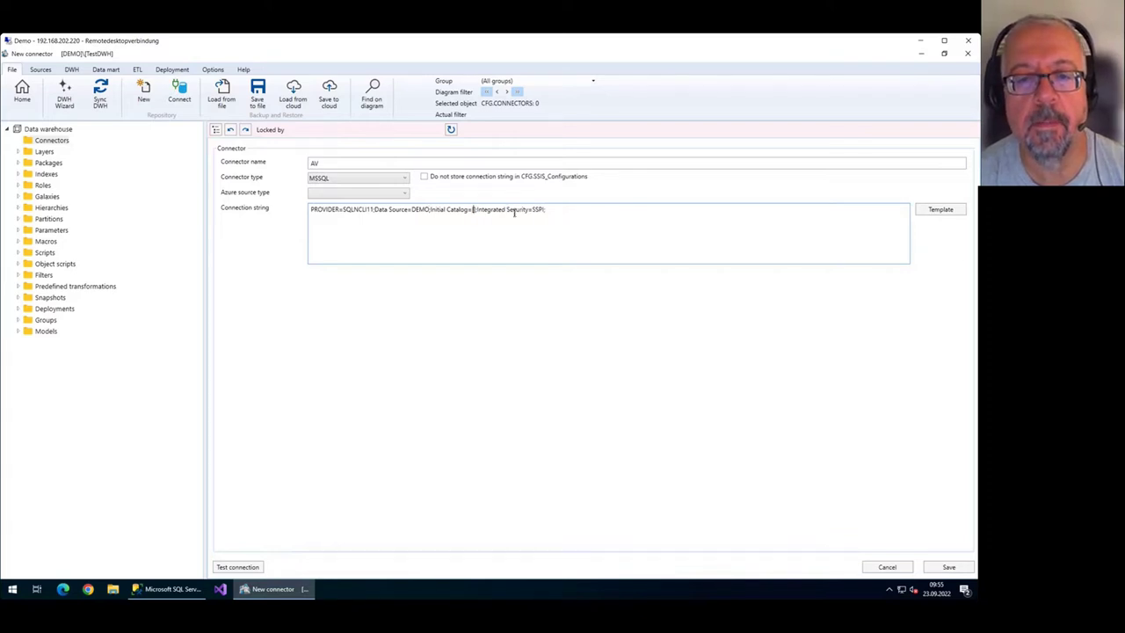
pyautogui.write('AdventureWorks2019')
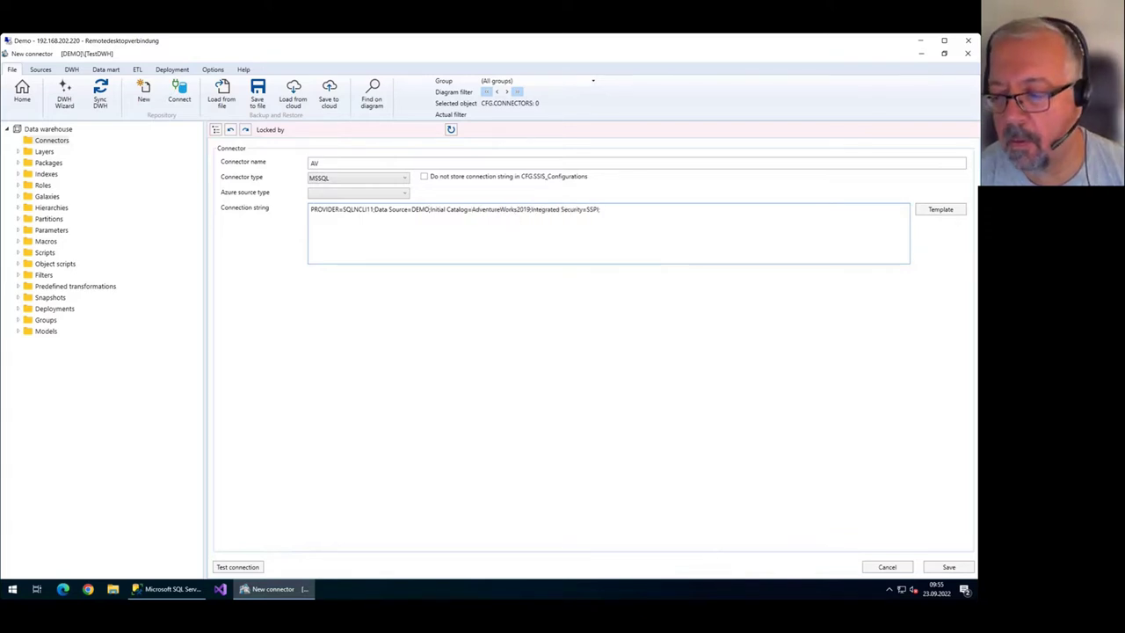
# Save the AV connector, confirm its test connection succeeds, and select AV in the tree.
pyautogui.click(949, 567)
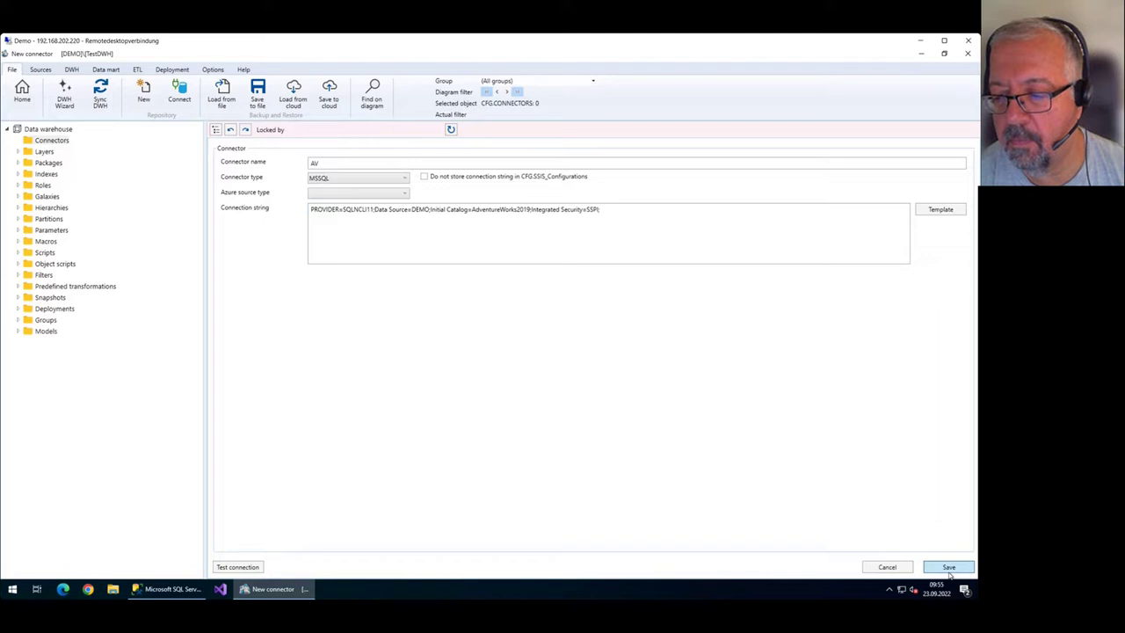
pyautogui.click(251, 567)
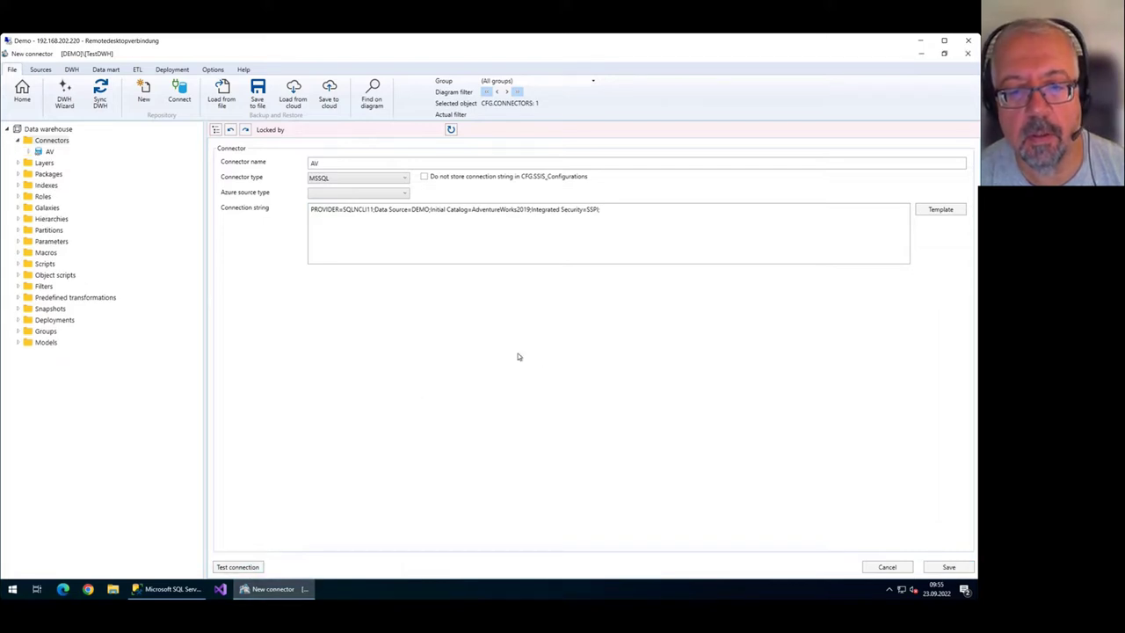
pyautogui.click(520, 350)
pyautogui.click(22, 92)
pyautogui.click(48, 152)
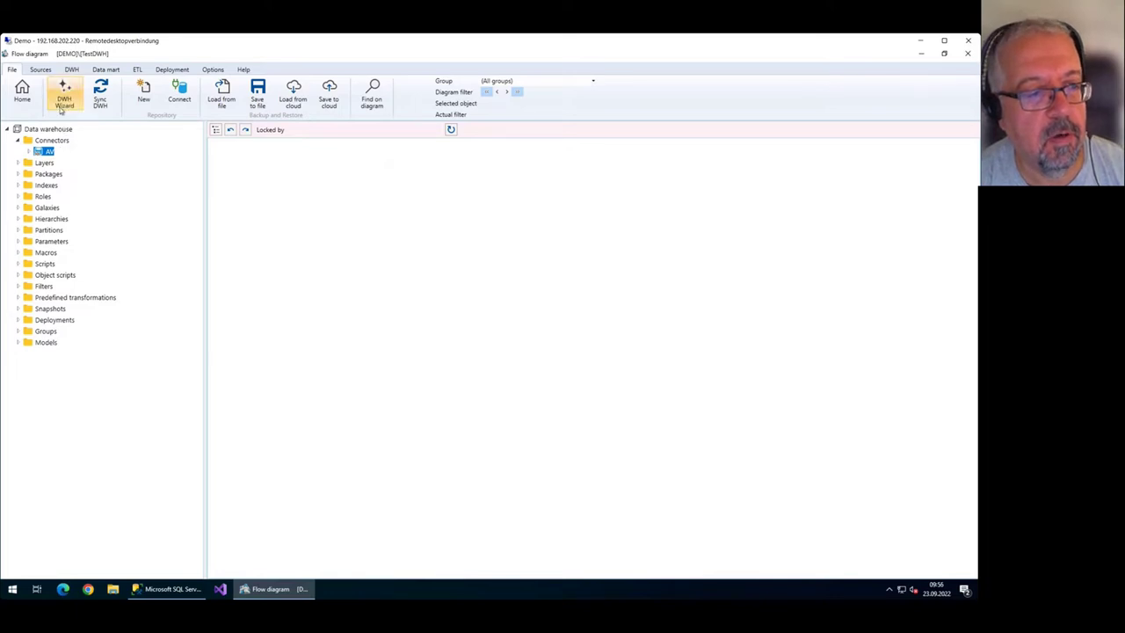
# Launch the DWH Wizard for AV and add the six HumanResources tables.
pyautogui.rightClick(47, 151)
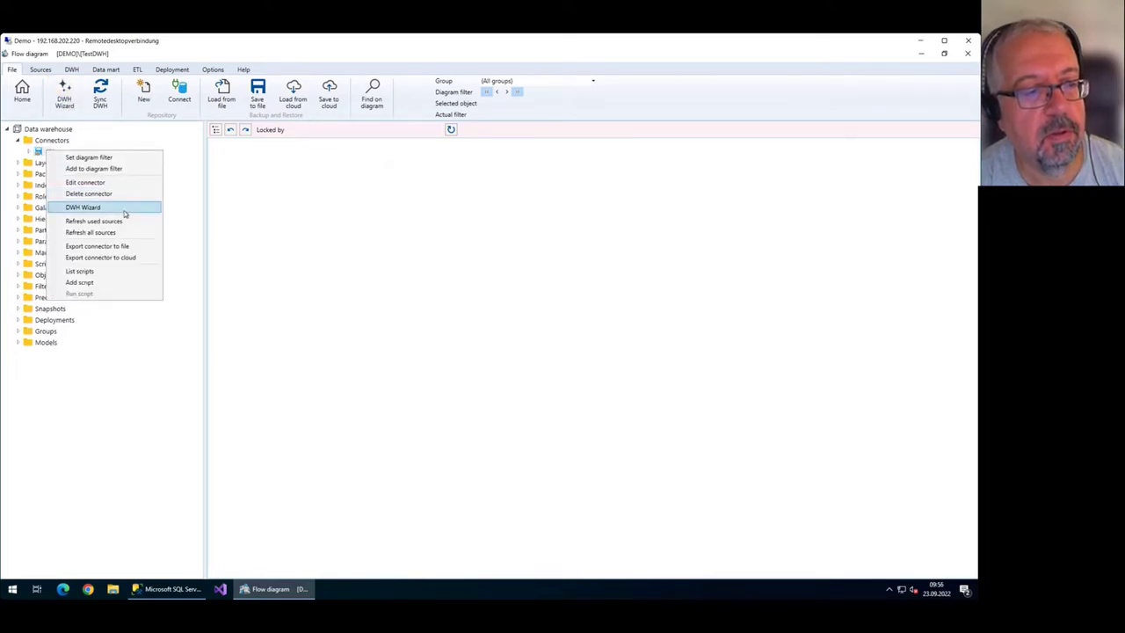
pyautogui.click(124, 211)
pyautogui.moveTo(456, 123); pyautogui.dragTo(473, 155)
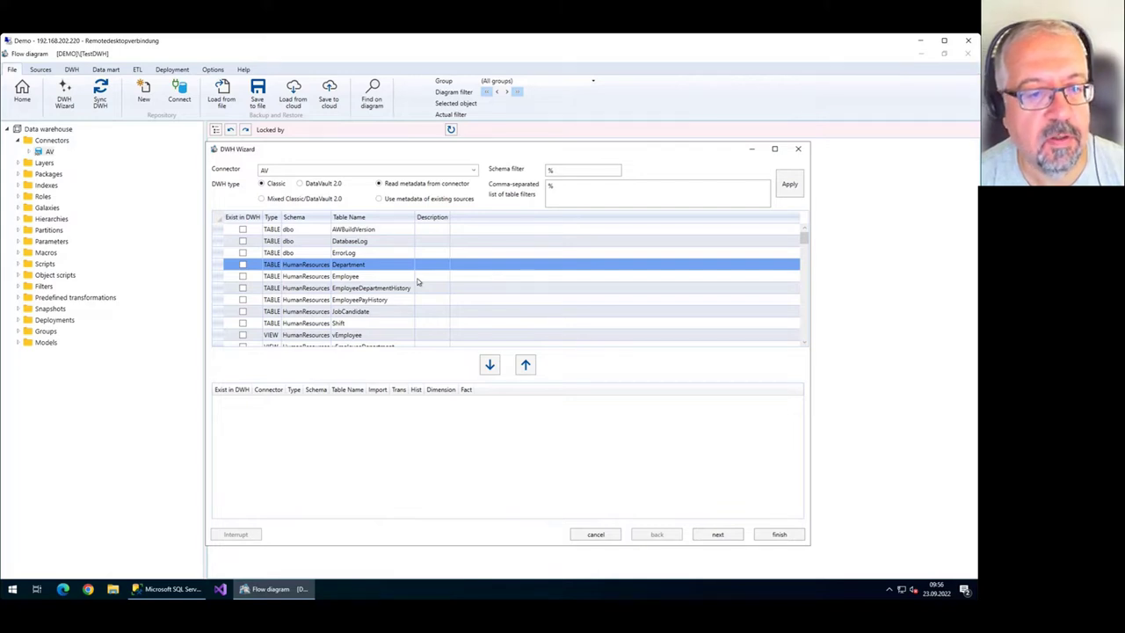
pyautogui.scroll(-1, 415, 278)
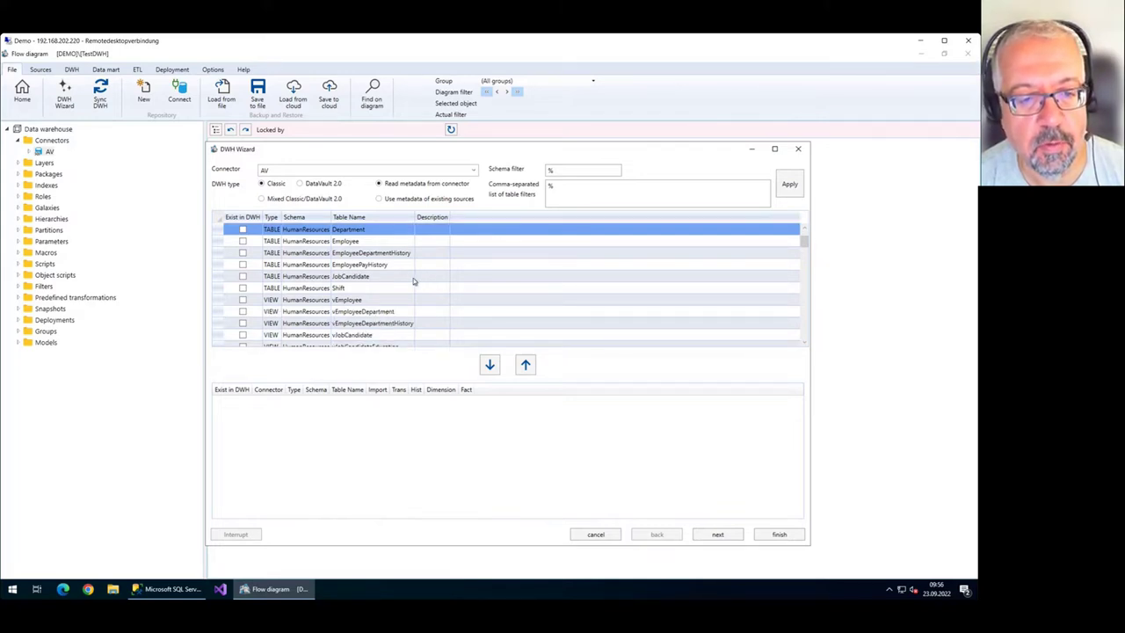
pyautogui.scroll(1, 411, 278)
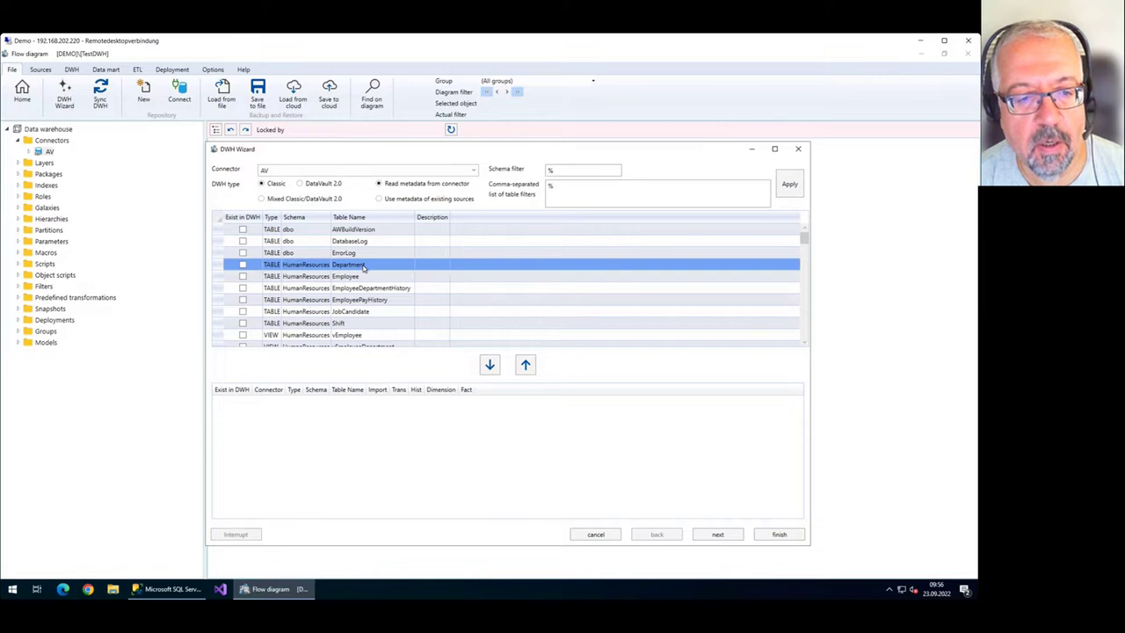
pyautogui.scroll(-1, 363, 267)
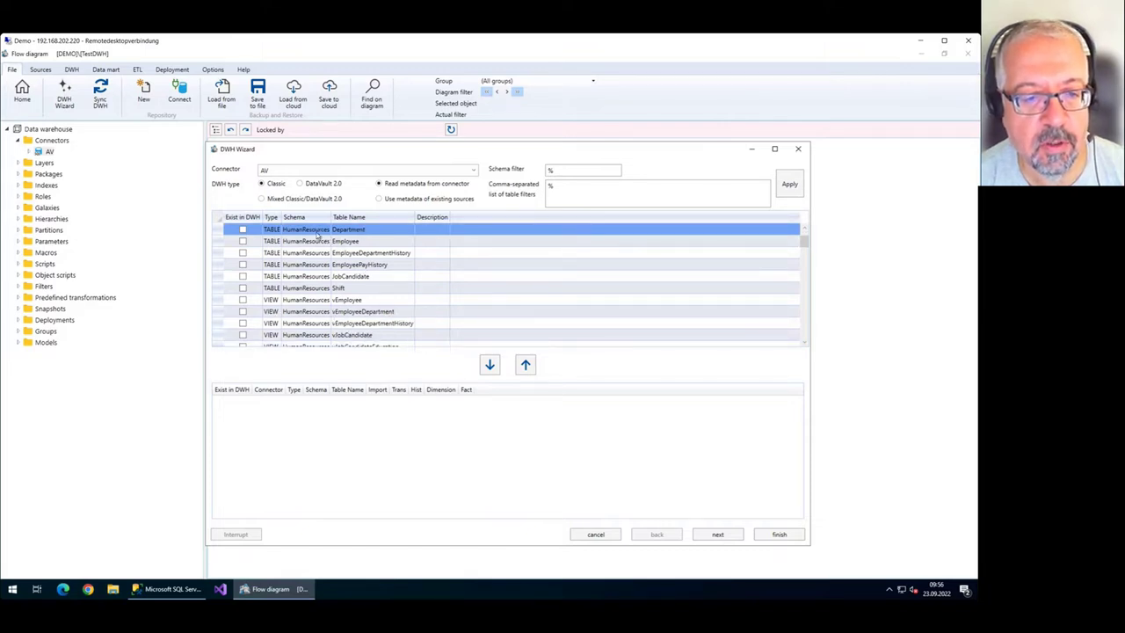
pyautogui.keyDown('shift'); pyautogui.click(363, 289); pyautogui.keyUp('shift')
pyautogui.scroll(-1, 387, 288)
pyautogui.scroll(1, 387, 285)
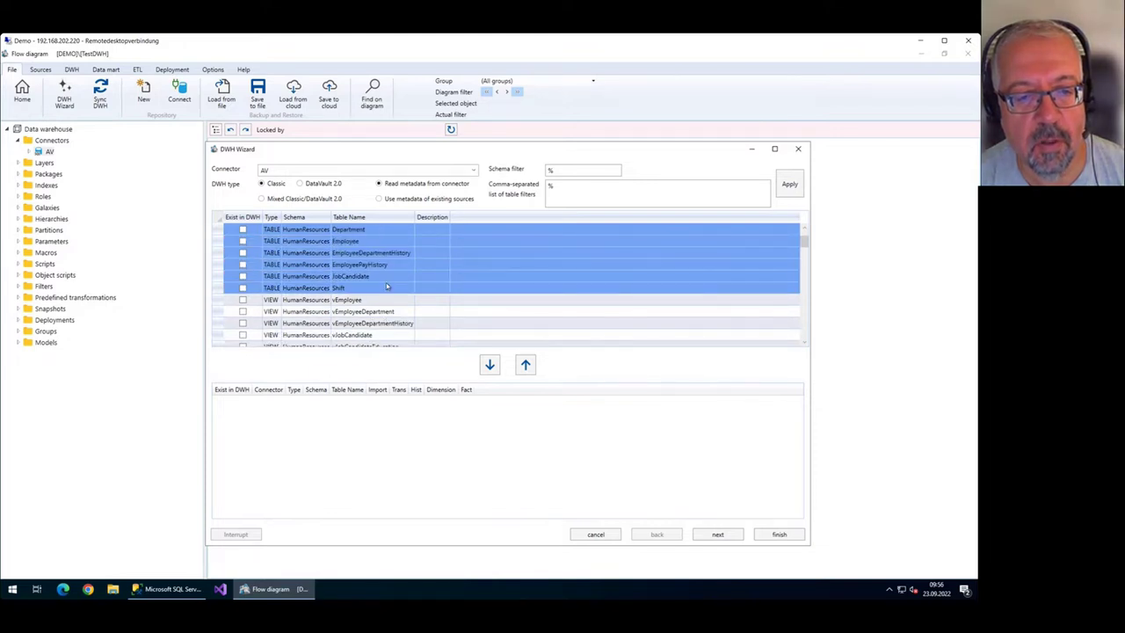
pyautogui.click(490, 365)
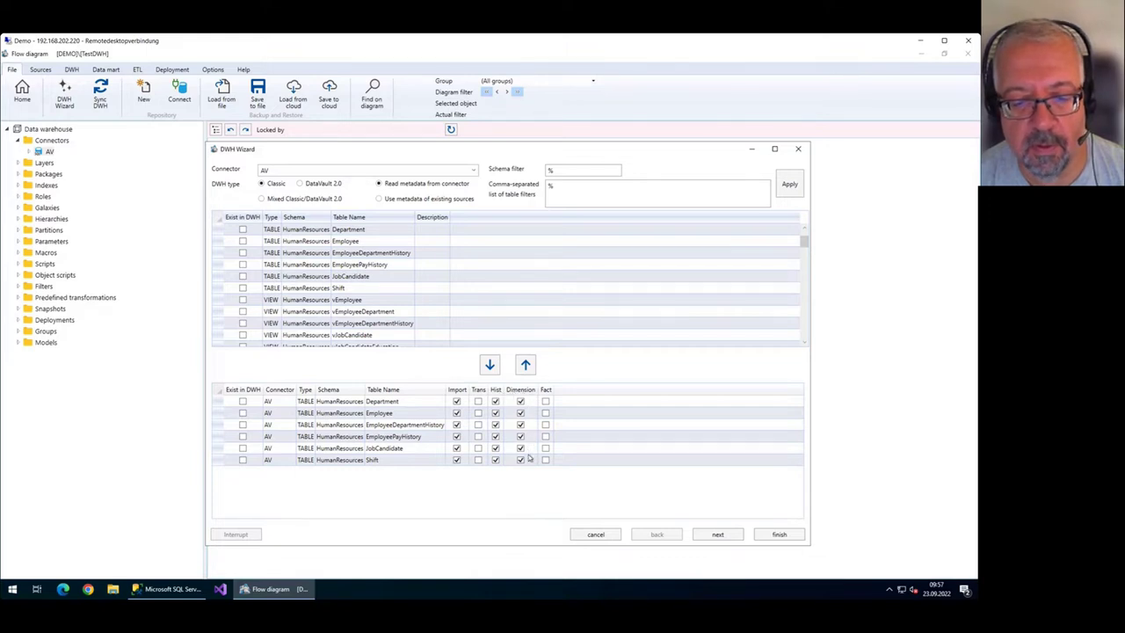
# Mark EmployeeDepartmentHistory, EmployeePayHistory and JobCandidate as facts.
pyautogui.click(546, 426)
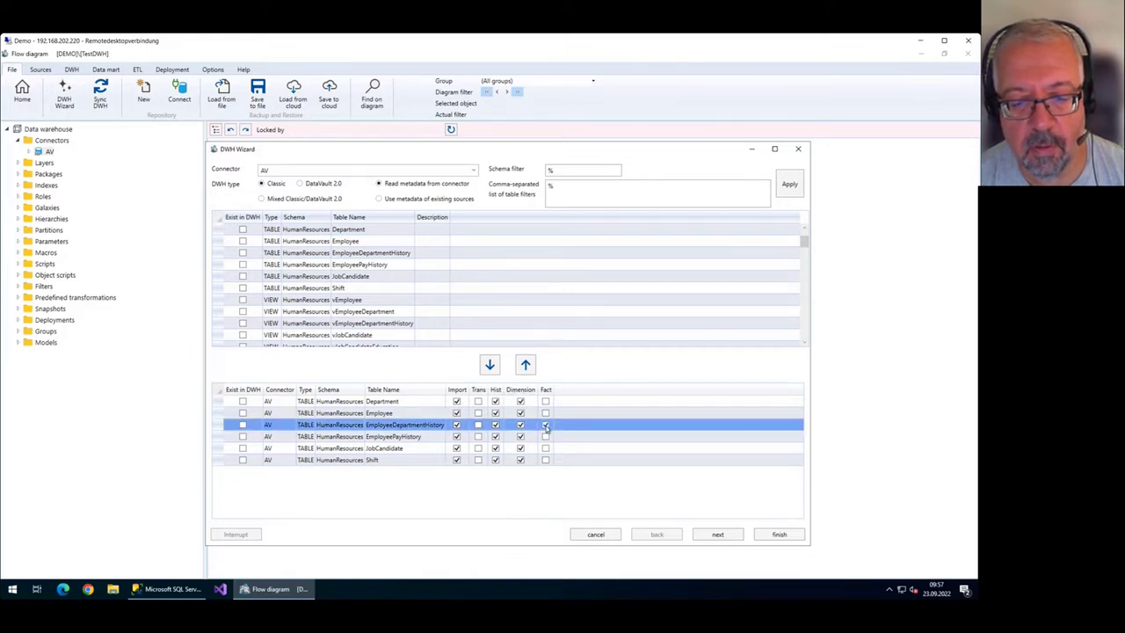
pyautogui.click(546, 436)
pyautogui.click(546, 448)
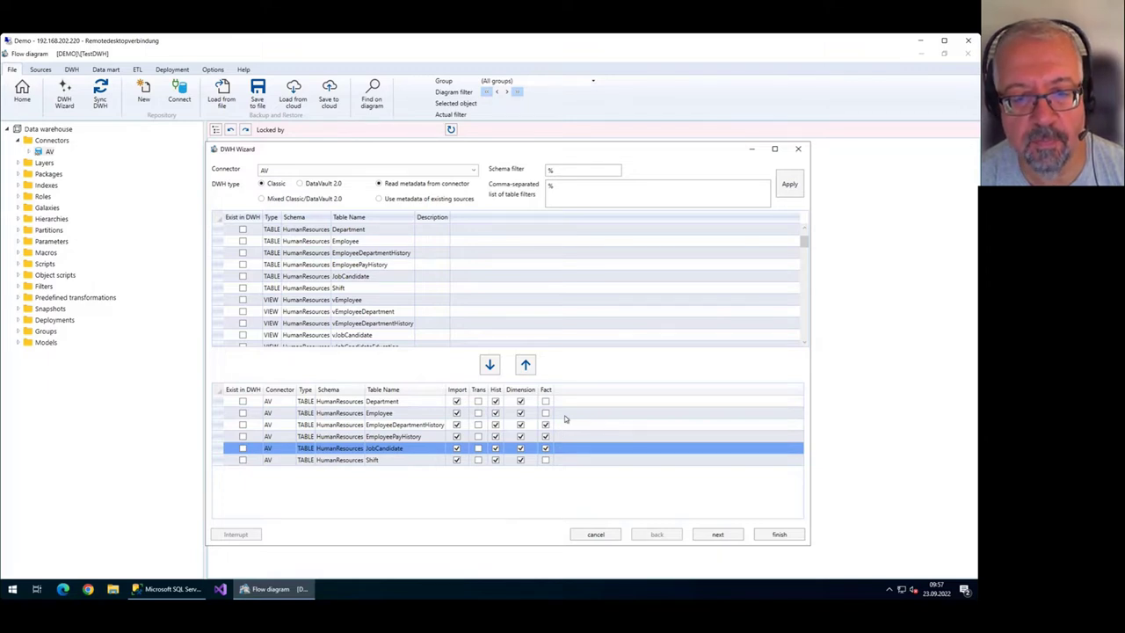
# Review the DIM and FACT naming templates, keeping their defaults.
pyautogui.click(716, 535)
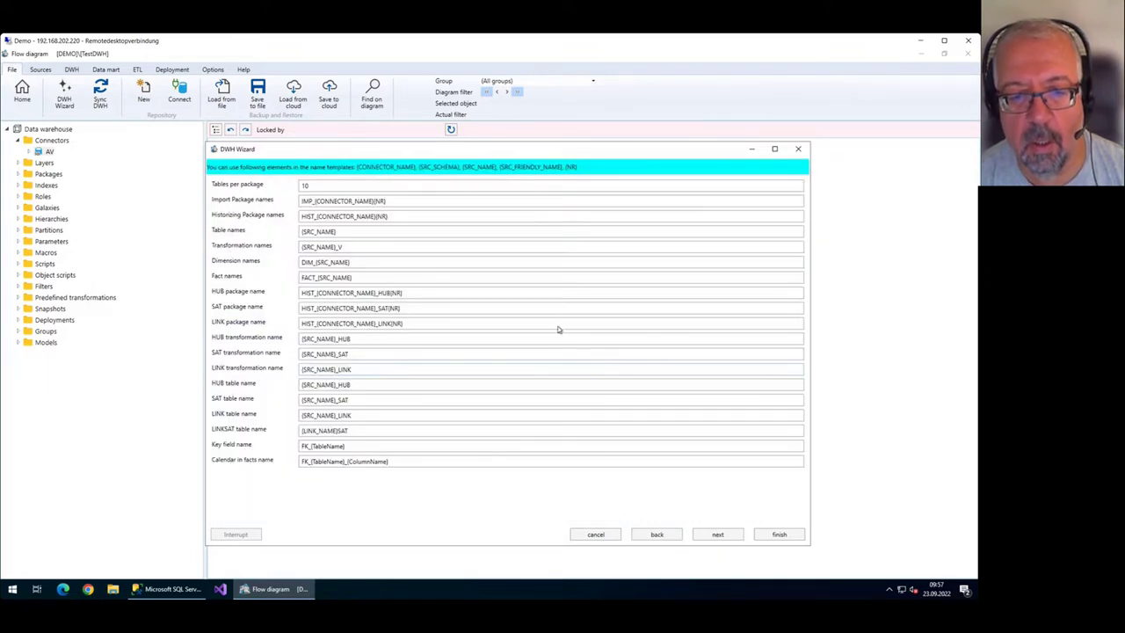
pyautogui.click(382, 262)
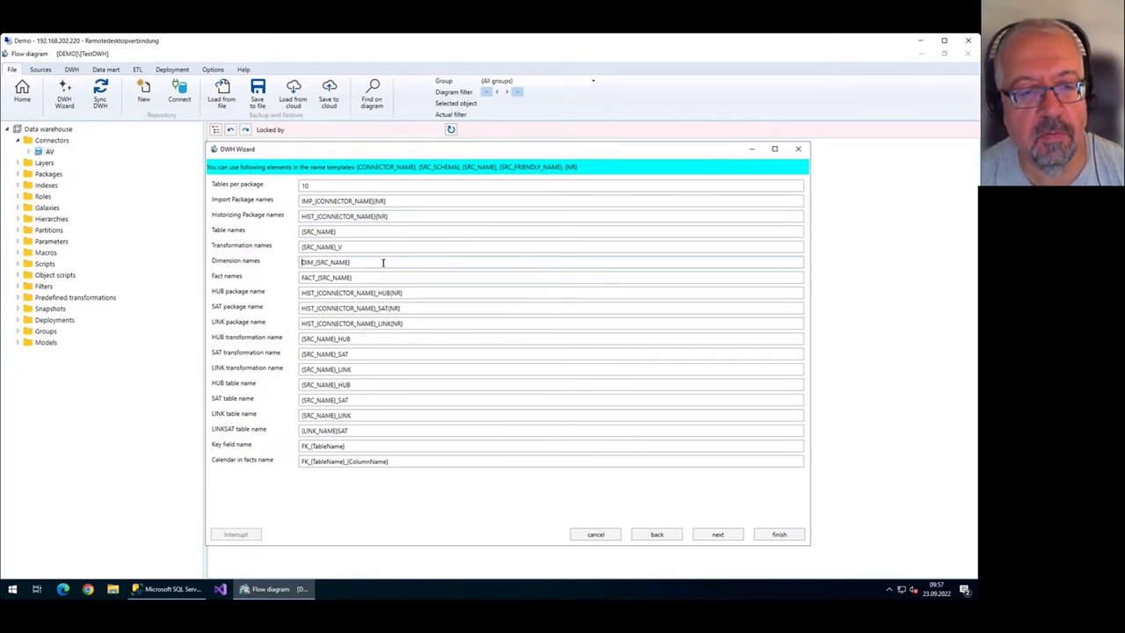
pyautogui.hotkey('shift', 'Home')
pyautogui.press('Home')
pyautogui.hotkey('shift', 'Right')
pyautogui.hotkey('shift', 'Right')
pyautogui.hotkey('shift', 'Right')
pyautogui.press('Right')
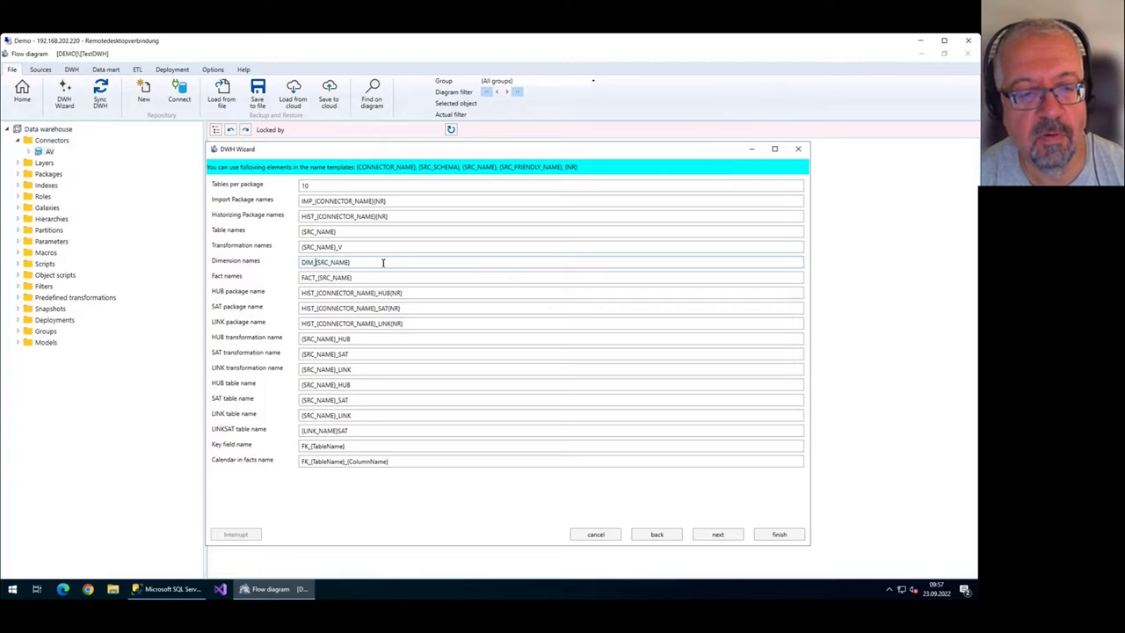
pyautogui.click(357, 281)
pyautogui.press('Home')
pyautogui.hotkey('shift', 'Right')
pyautogui.hotkey('shift', 'Right')
pyautogui.hotkey('shift', 'Right')
pyautogui.hotkey('shift', 'Right')
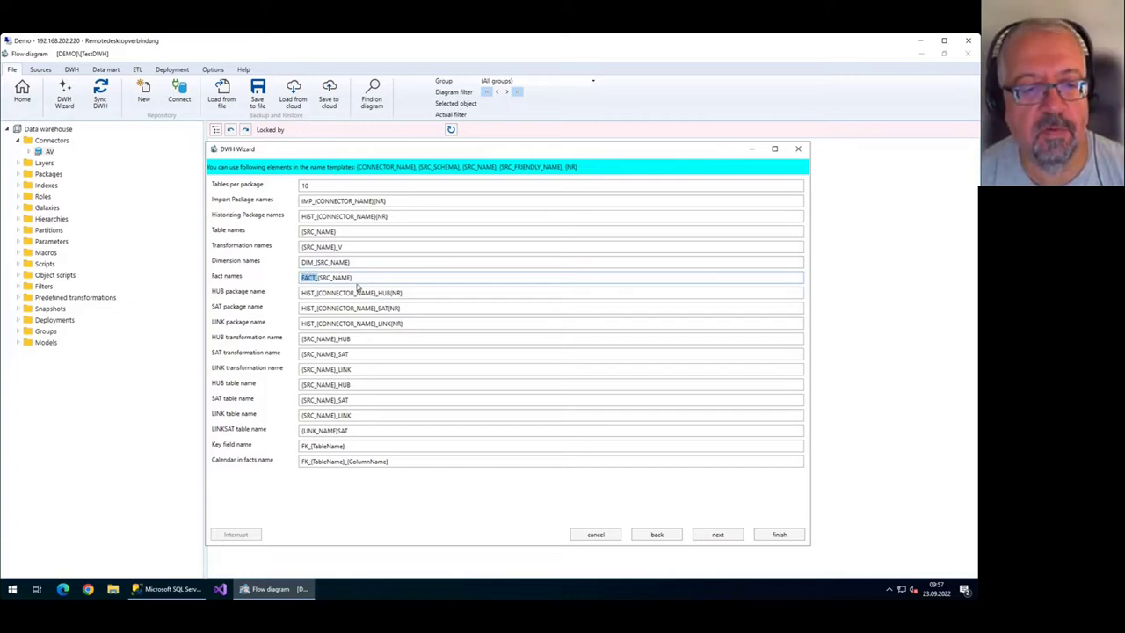
# Check DIM_Calendar spans 01.01.1980–31.12.2040, then generate the warehouse.
pyautogui.click(709, 530)
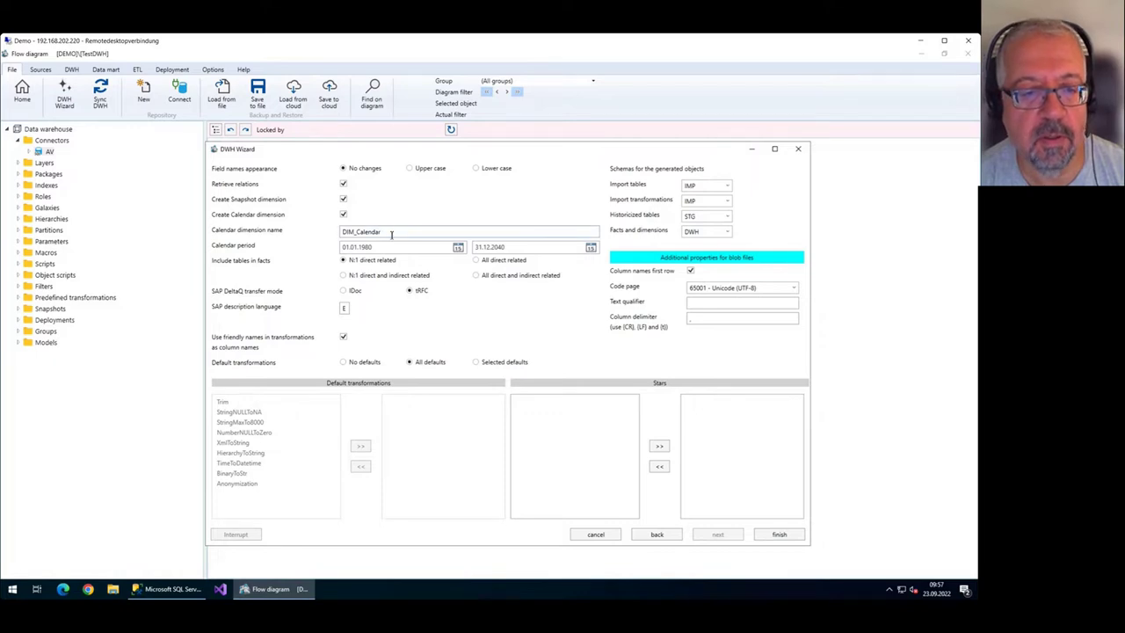
pyautogui.moveTo(390, 235); pyautogui.dragTo(329, 236)
pyautogui.click(349, 246)
pyautogui.click(527, 247)
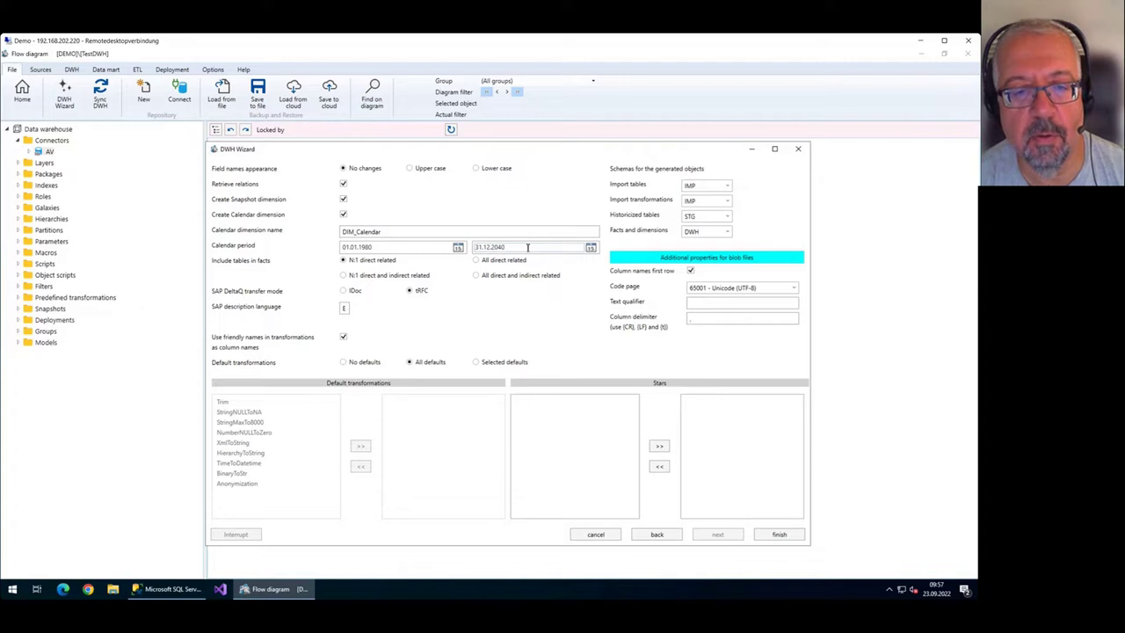
pyautogui.click(780, 534)
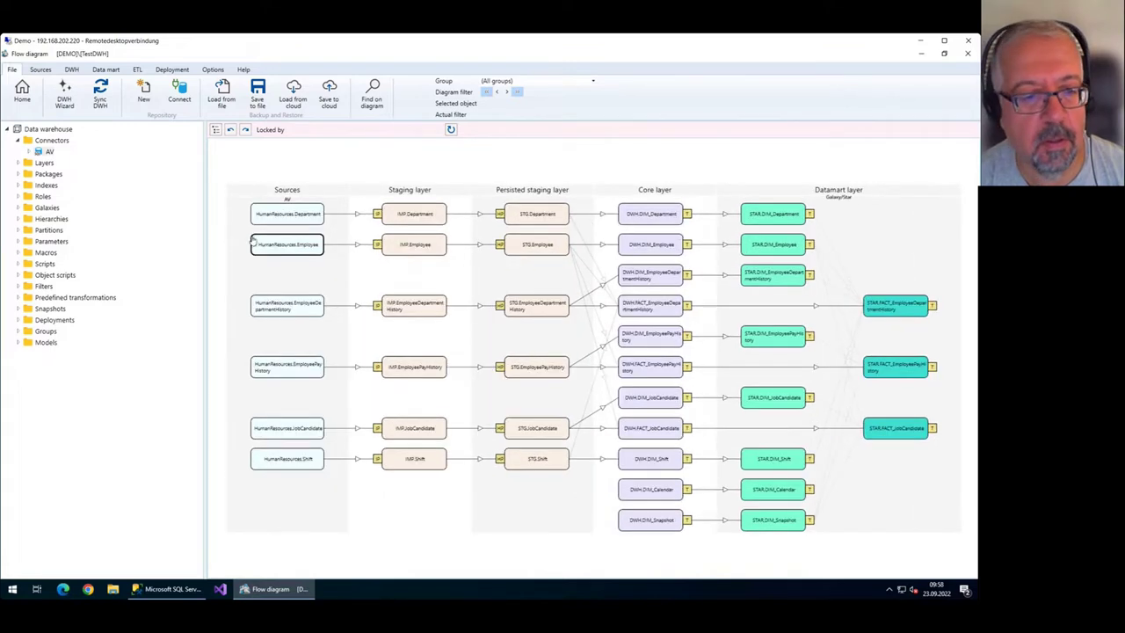
# Widen the diagram and inspect the HumanResources.Employee and HumanResources.Department sources.
pyautogui.moveTo(205, 247); pyautogui.dragTo(156, 260)
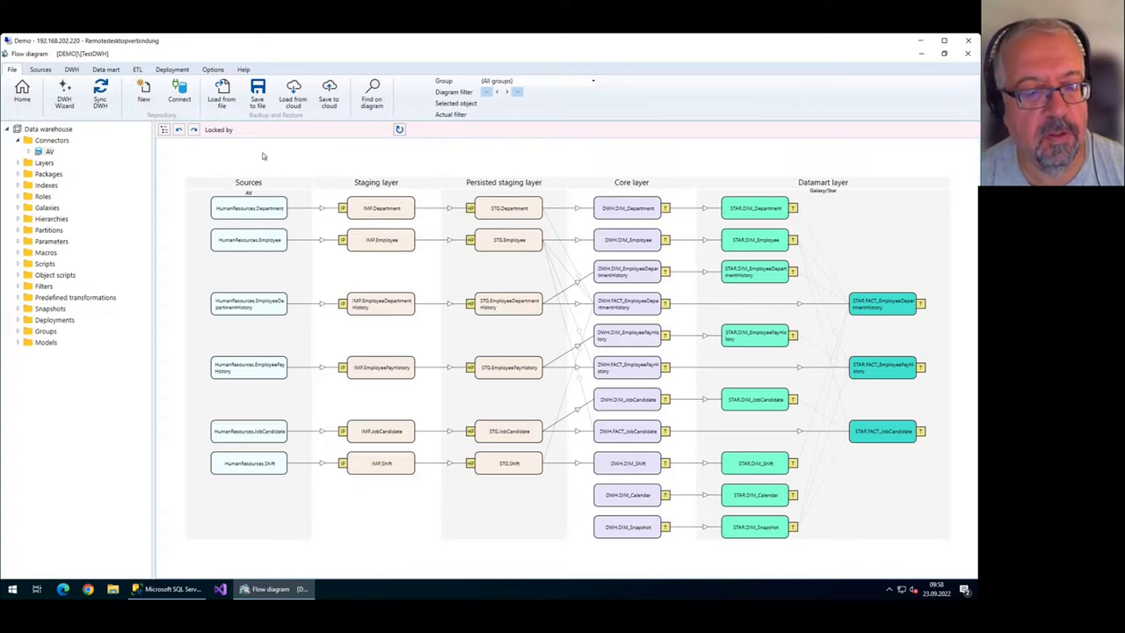
pyautogui.click(209, 235)
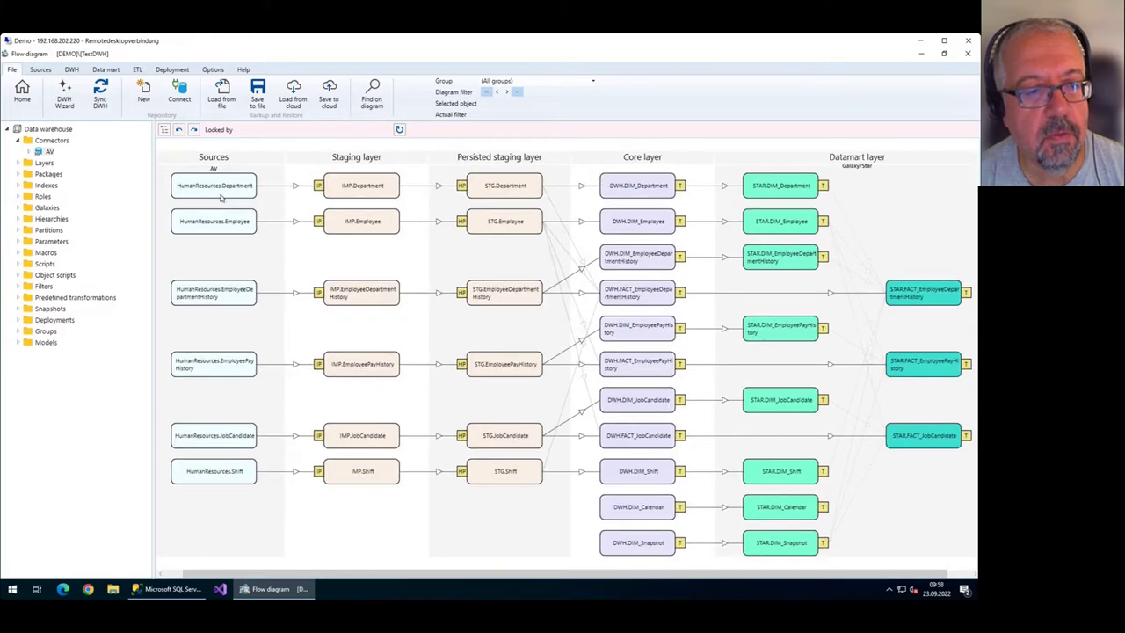
pyautogui.click(212, 181)
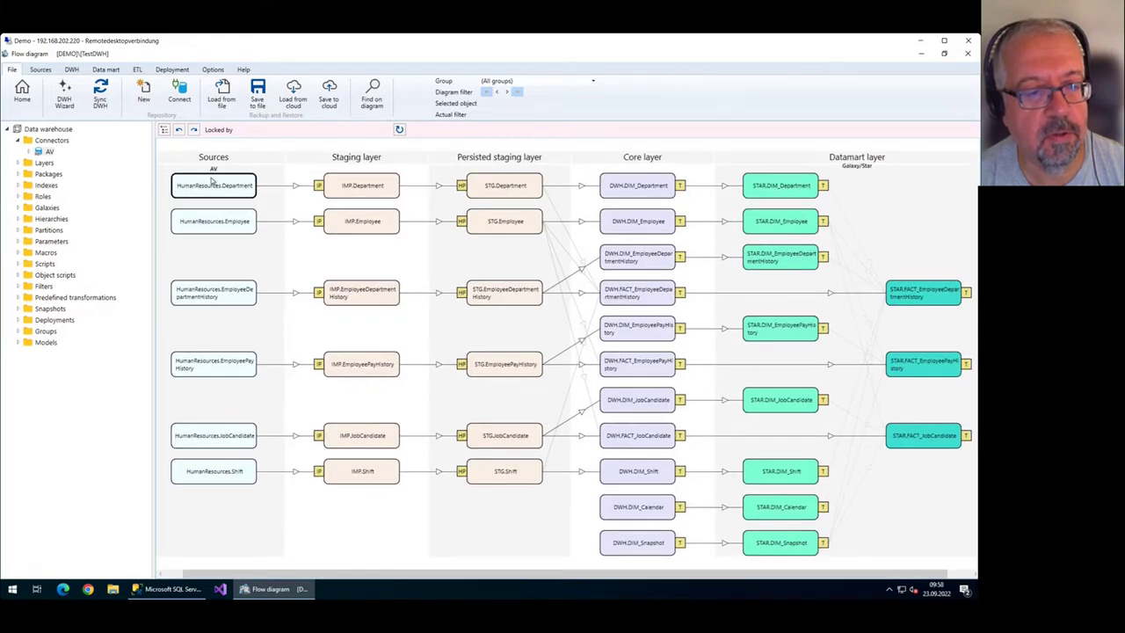
pyautogui.doubleClick(244, 202)
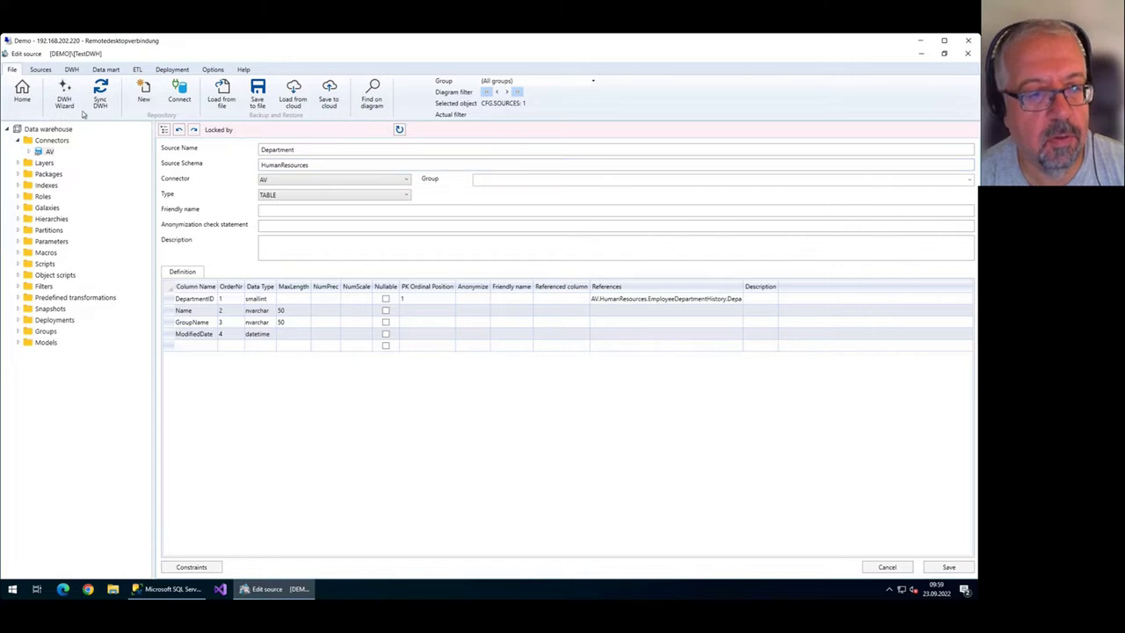
pyautogui.click(22, 93)
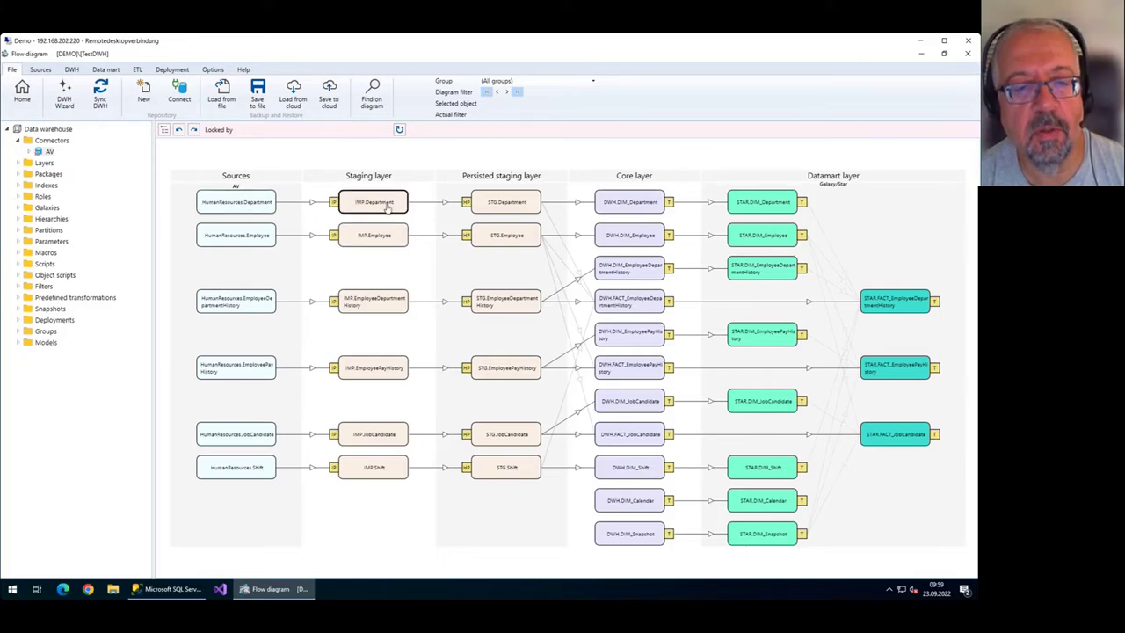
pyautogui.doubleClick(383, 204)
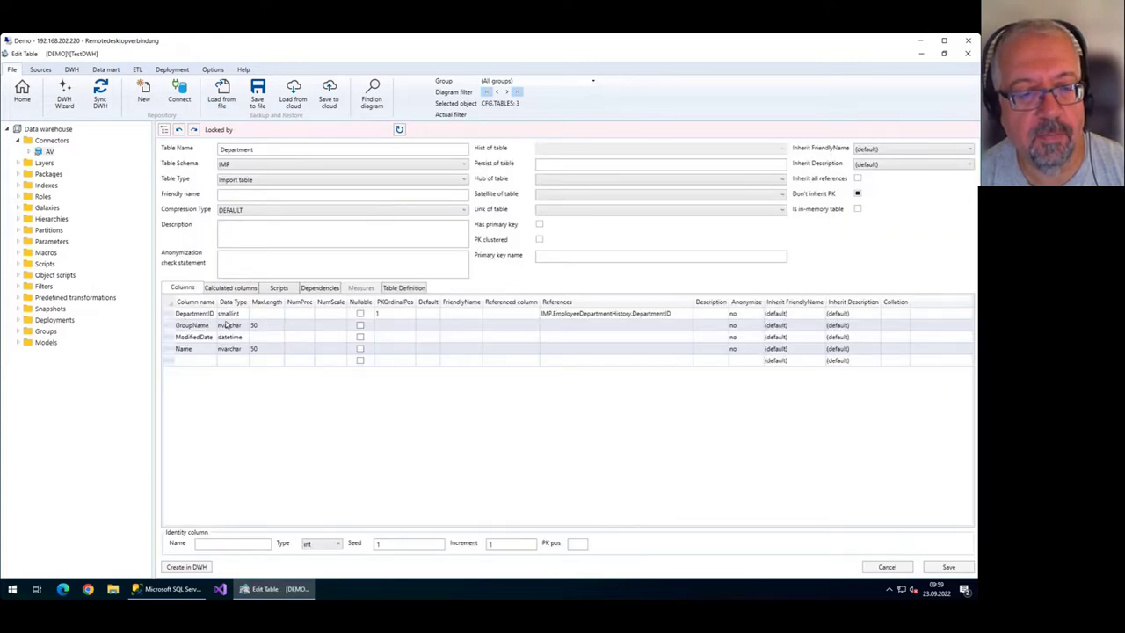
pyautogui.click(26, 99)
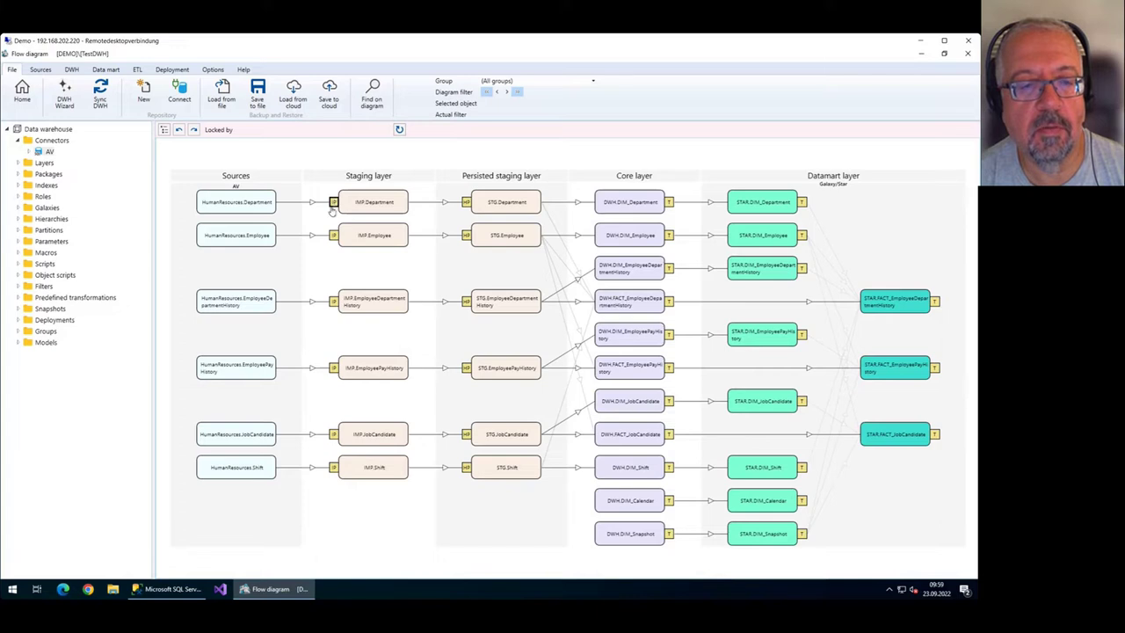
# Open the IMP.Department import package, inspect its field mappings and filter, and begin a new variable row.
pyautogui.click(334, 202)
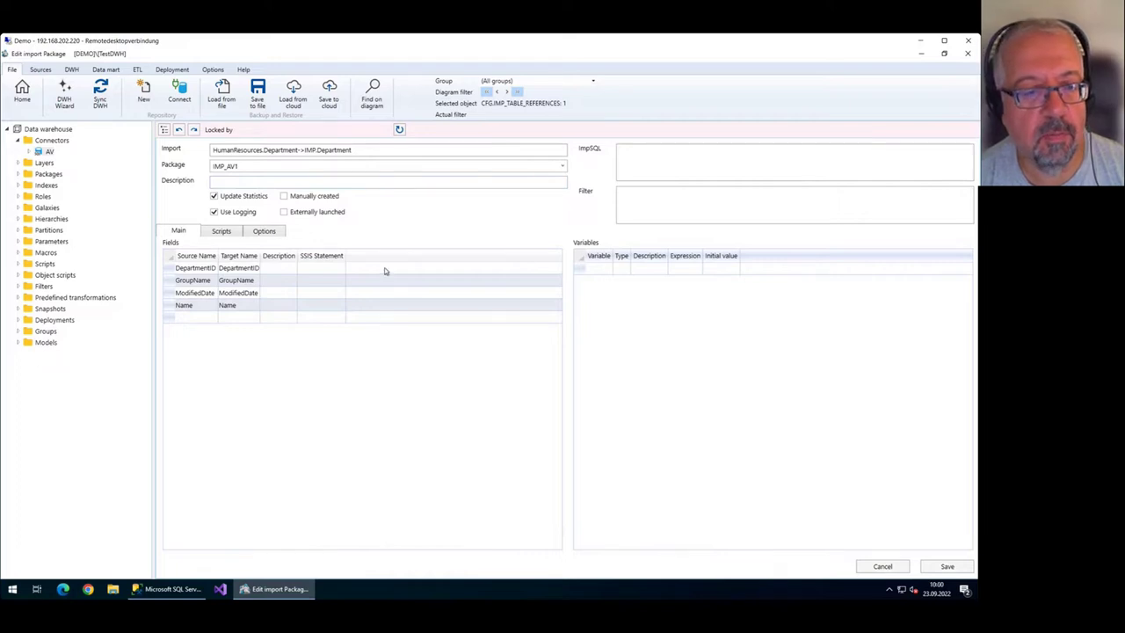
pyautogui.click(184, 280)
pyautogui.click(202, 294)
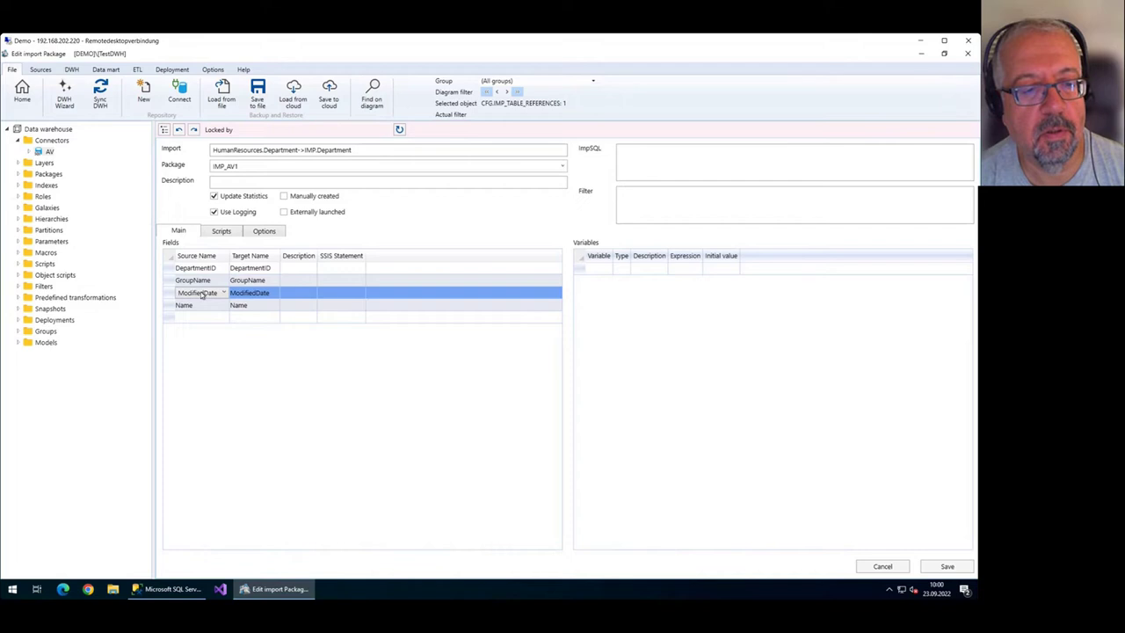
pyautogui.click(253, 294)
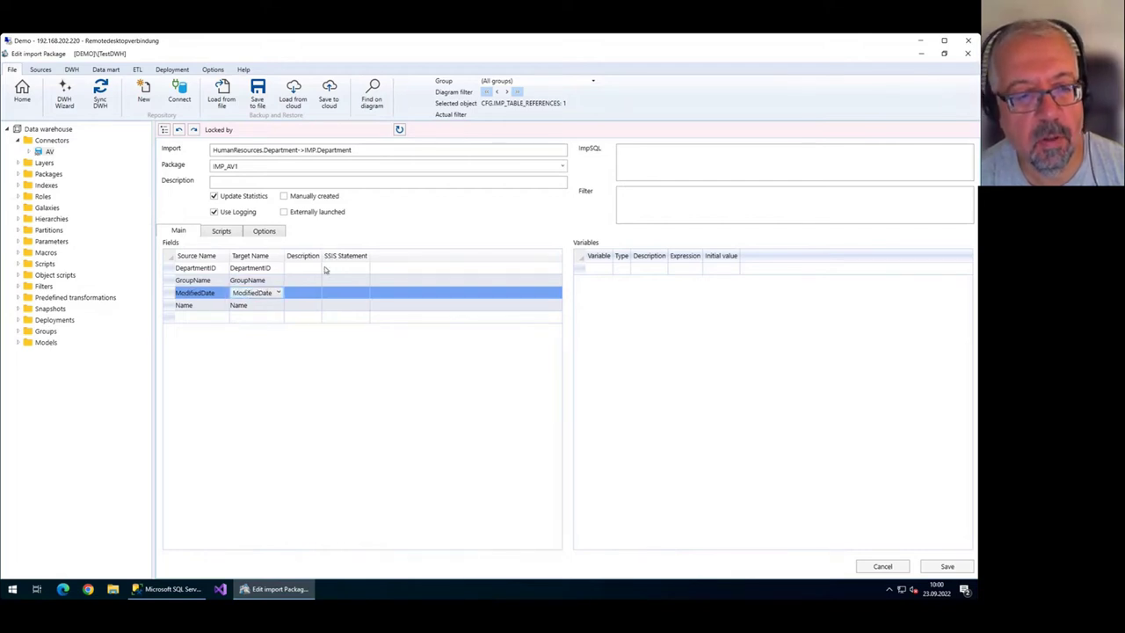
pyautogui.click(661, 206)
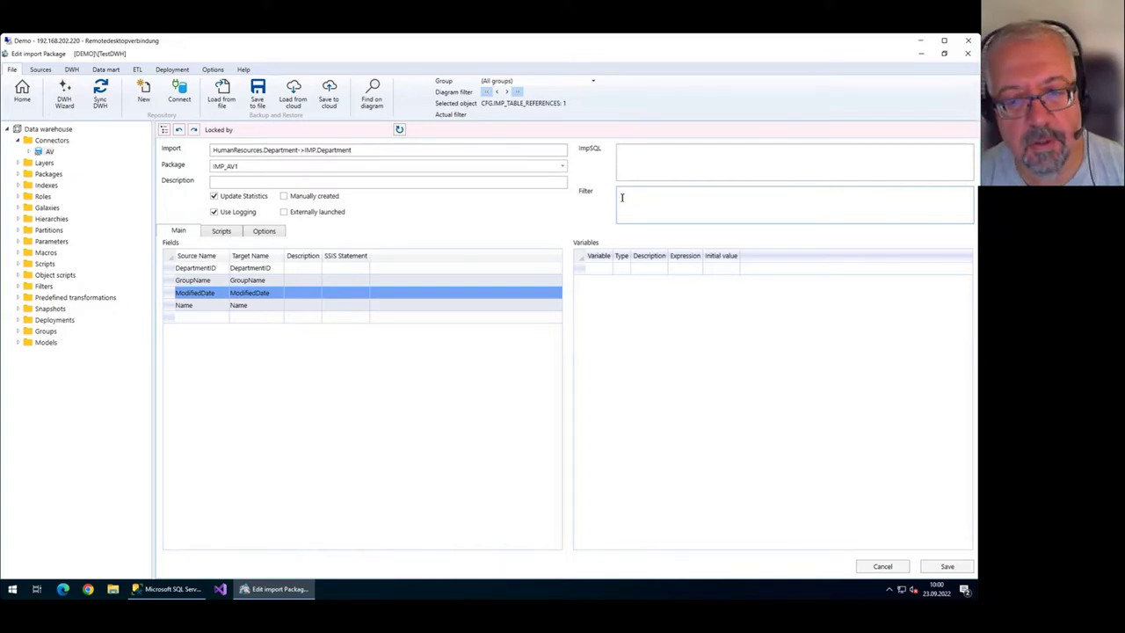
pyautogui.click(600, 269)
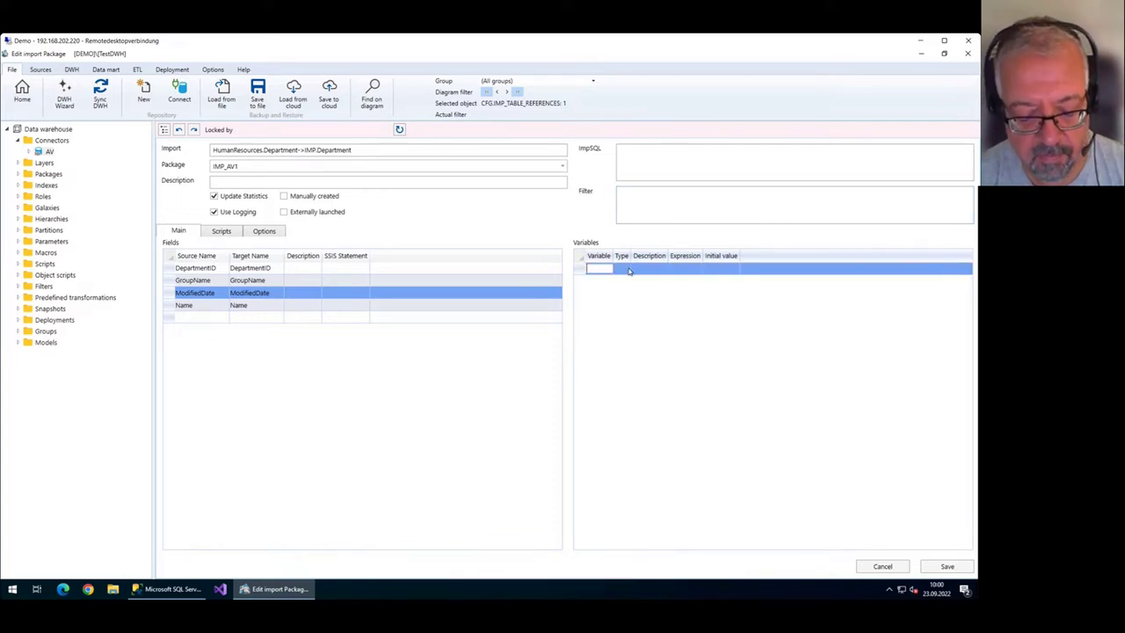
# Add a String variable named TS to the import package.
pyautogui.write('TS')
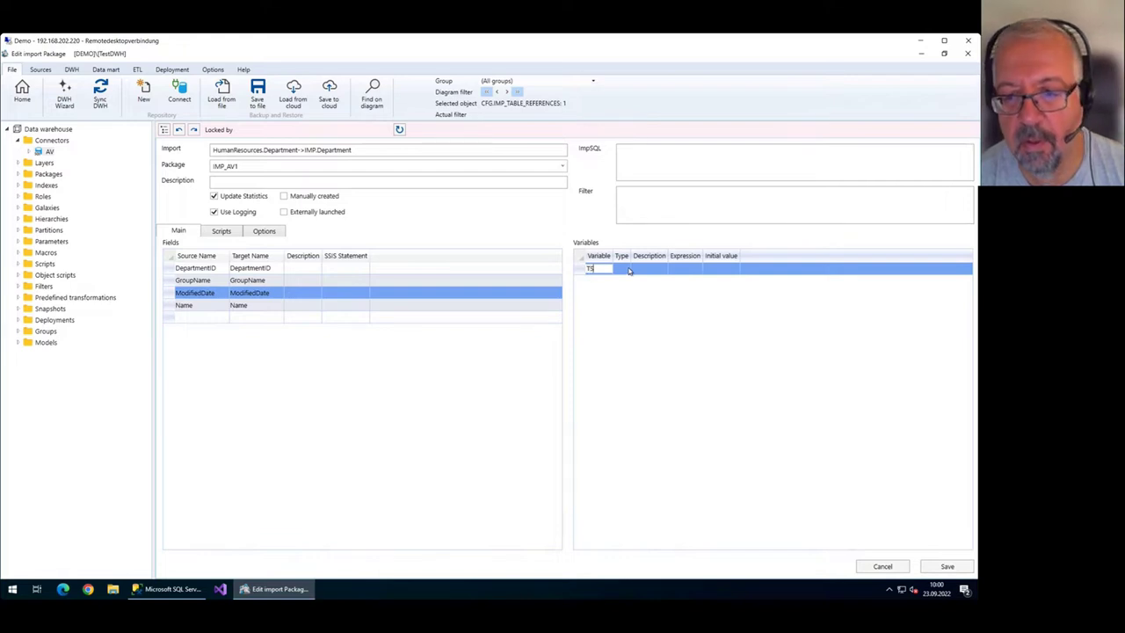
pyautogui.click(627, 269)
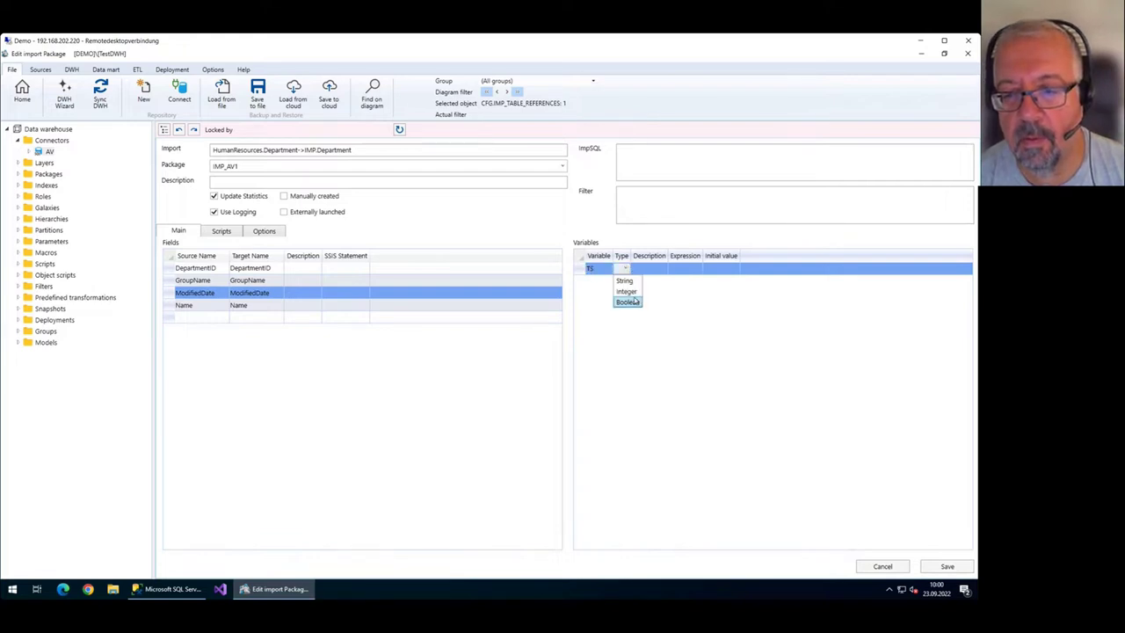
pyautogui.click(627, 277)
pyautogui.click(642, 201)
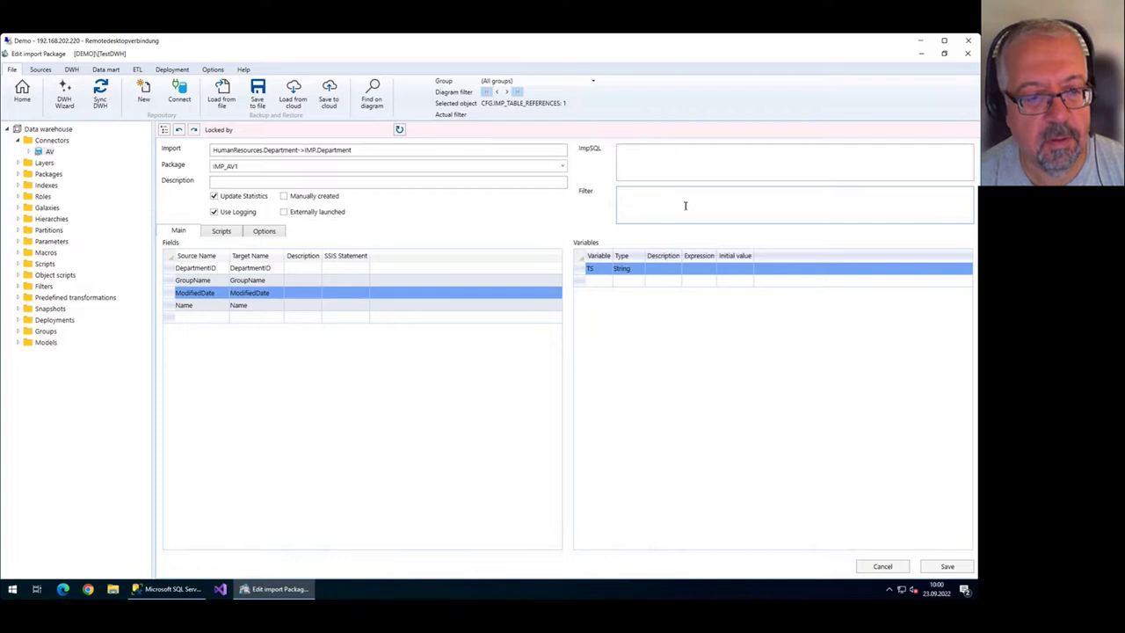
pyautogui.write('Modif')
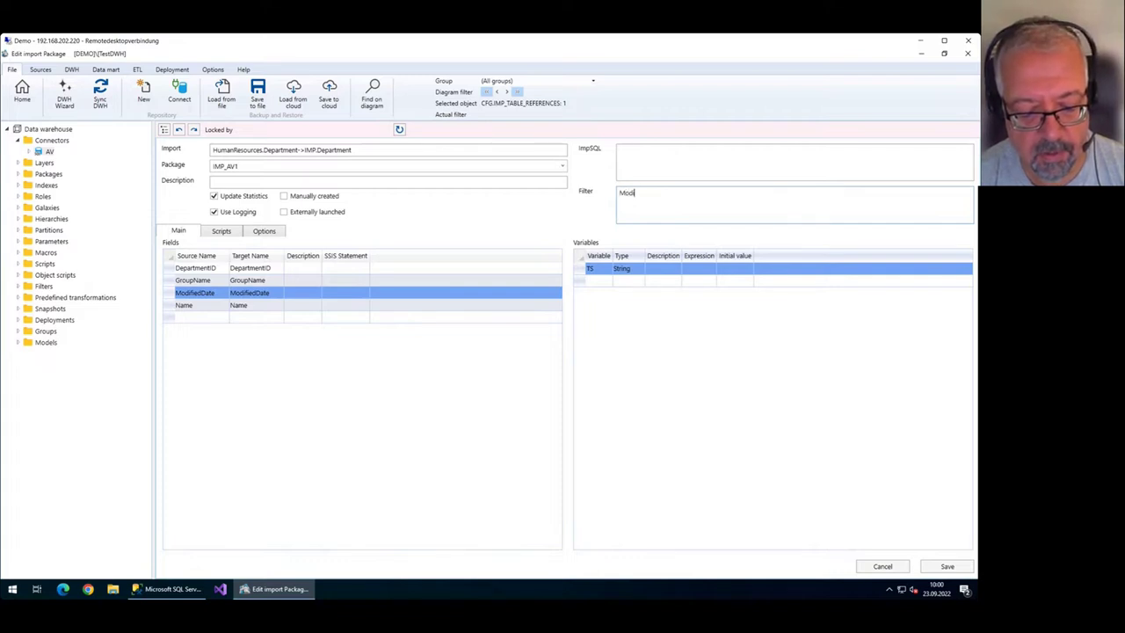
pyautogui.write('iedDate')
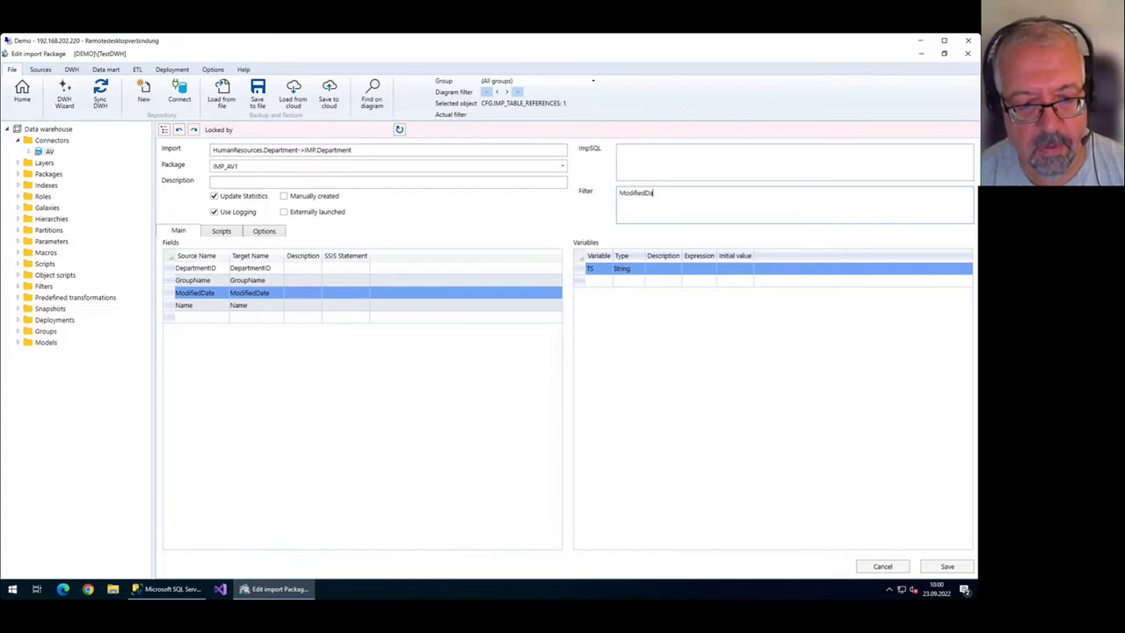
pyautogui.click(220, 291)
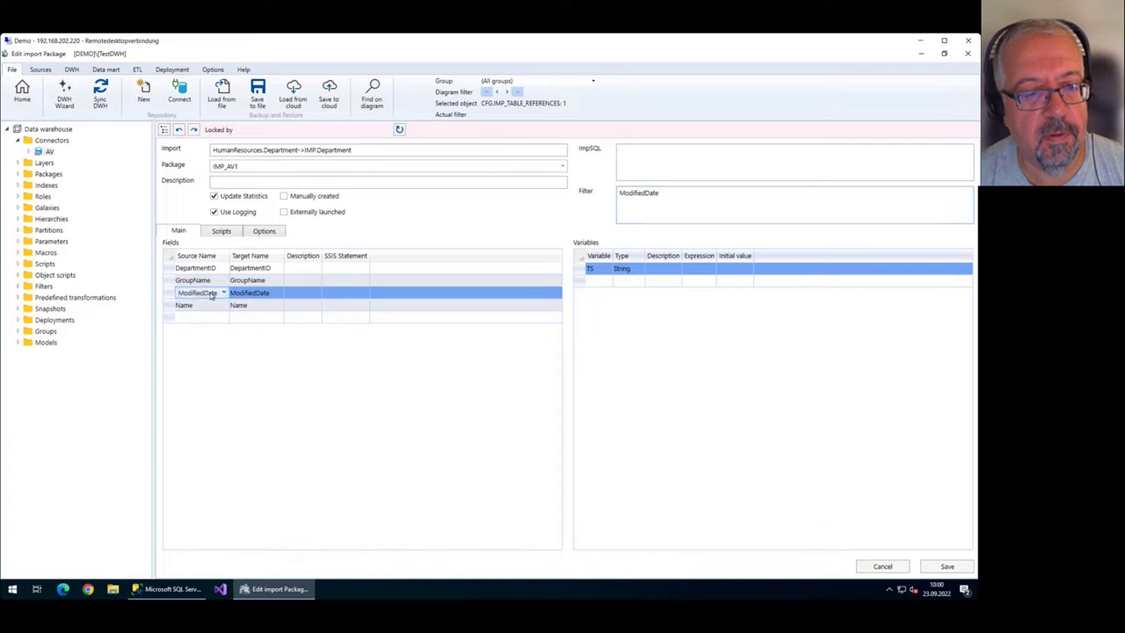
pyautogui.click(709, 193)
pyautogui.write('> ')
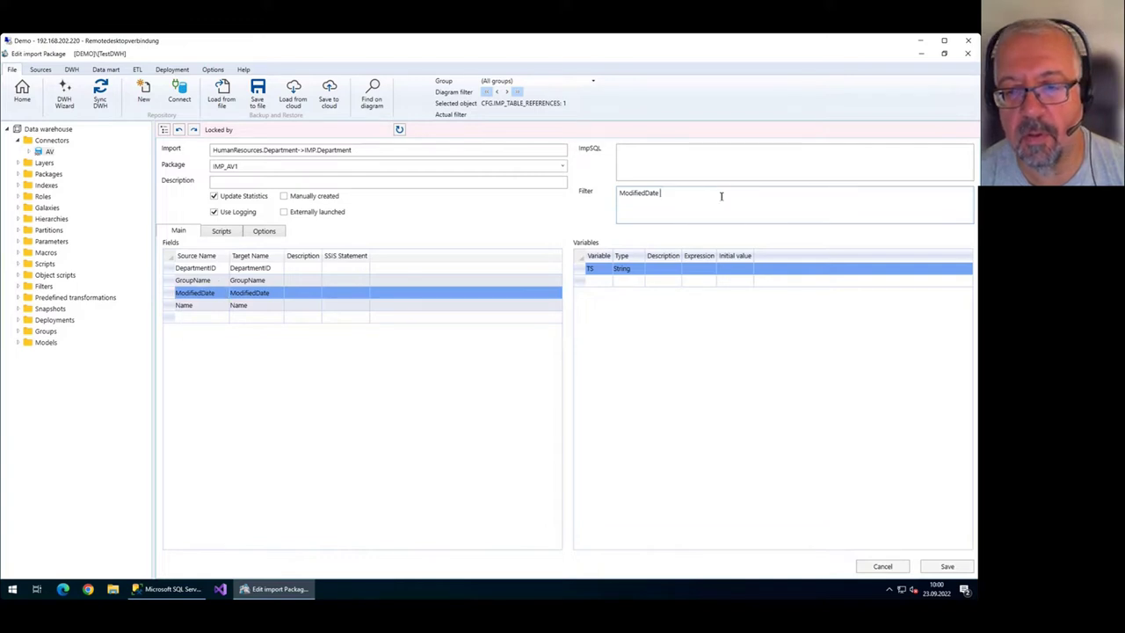
pyautogui.write('@TS')
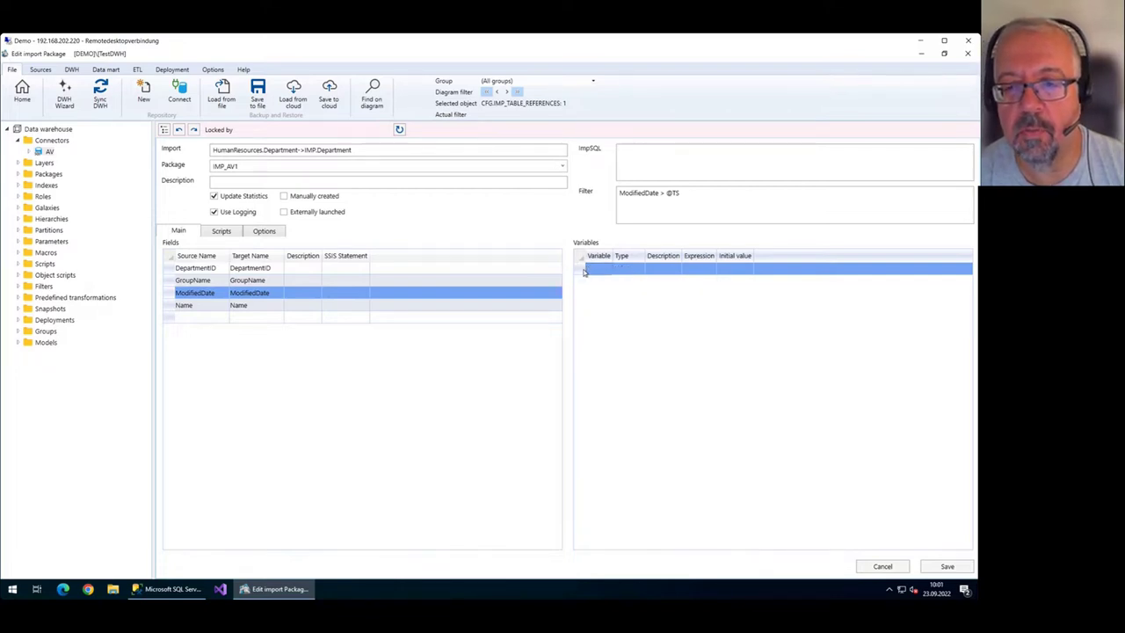
pyautogui.moveTo(703, 204); pyautogui.dragTo(572, 187)
pyautogui.press('Delete')
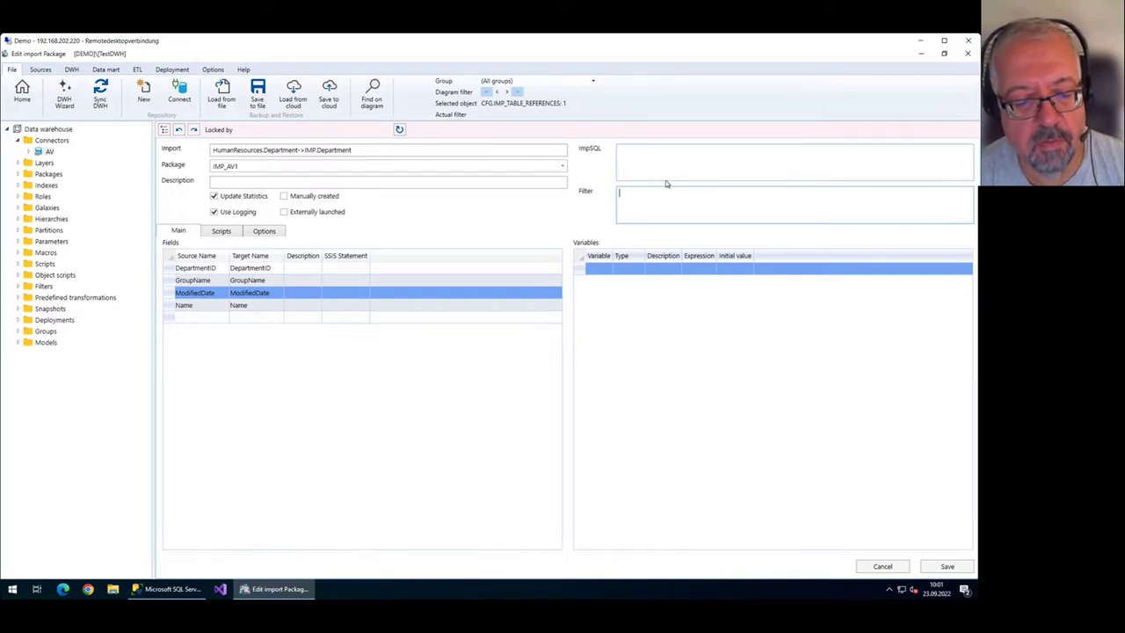
pyautogui.click(22, 89)
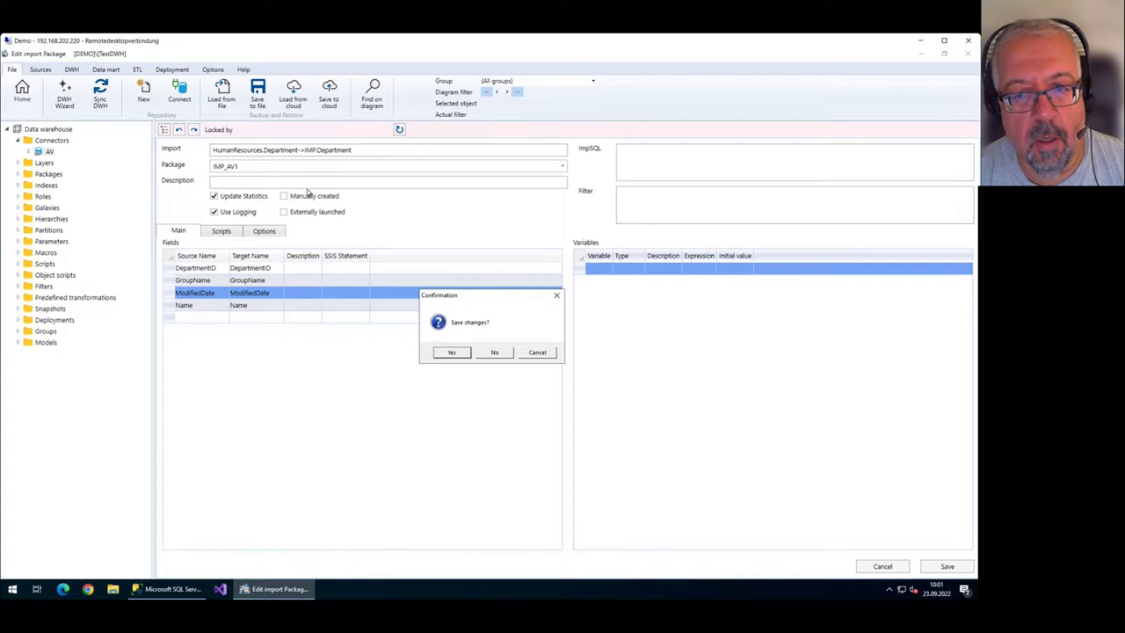
pyautogui.click(492, 353)
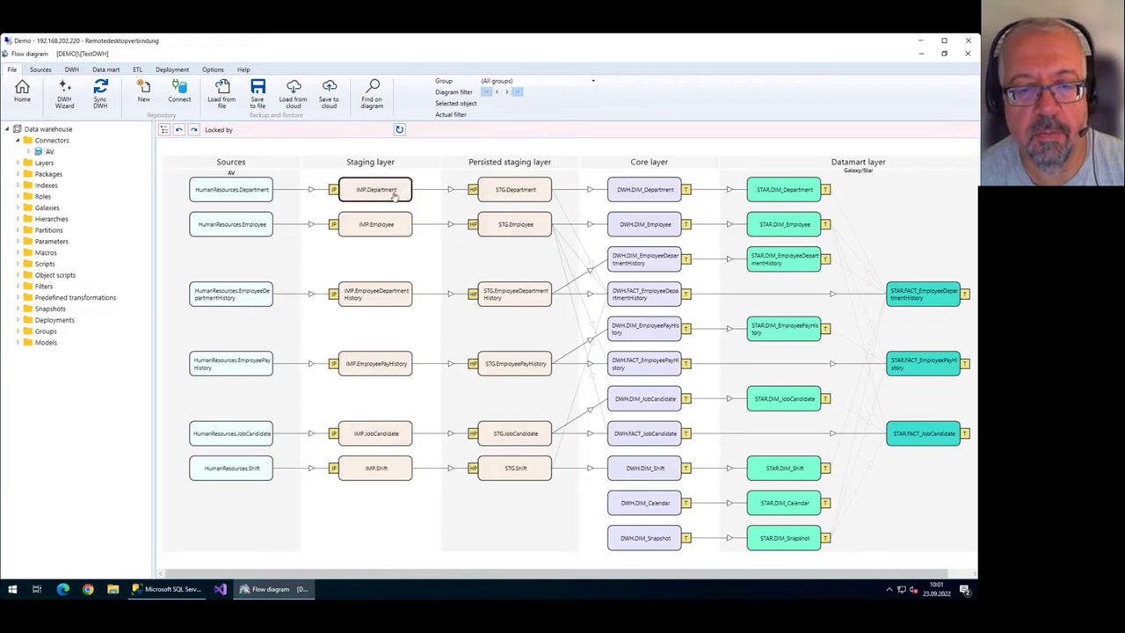
# Review STG.Department's DAT_BIS_HIST, DAT_VON_HIST and SATZ_ID columns, then leave the table editor.
pyautogui.doubleClick(530, 189)
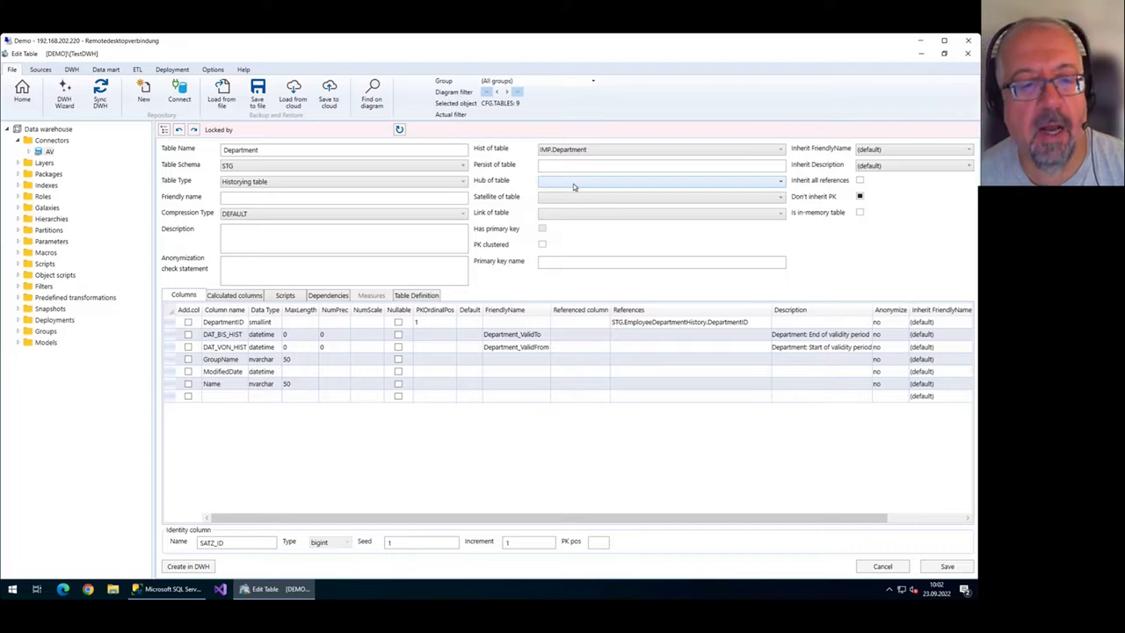
pyautogui.click(171, 338)
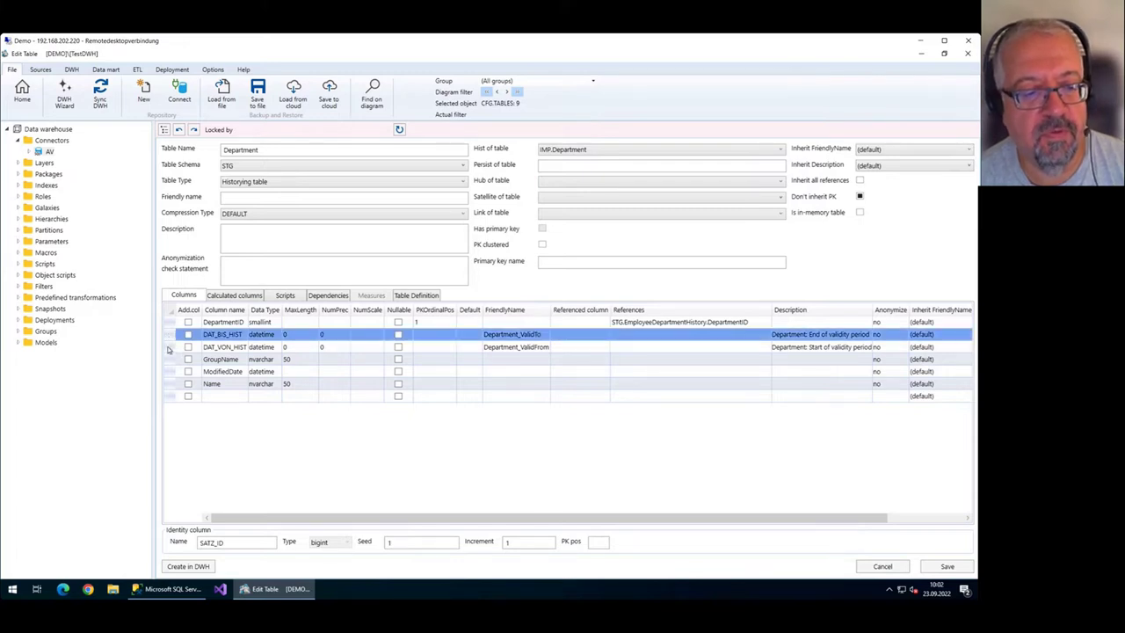
pyautogui.keyDown('shift'); pyautogui.click(172, 348); pyautogui.keyUp('shift')
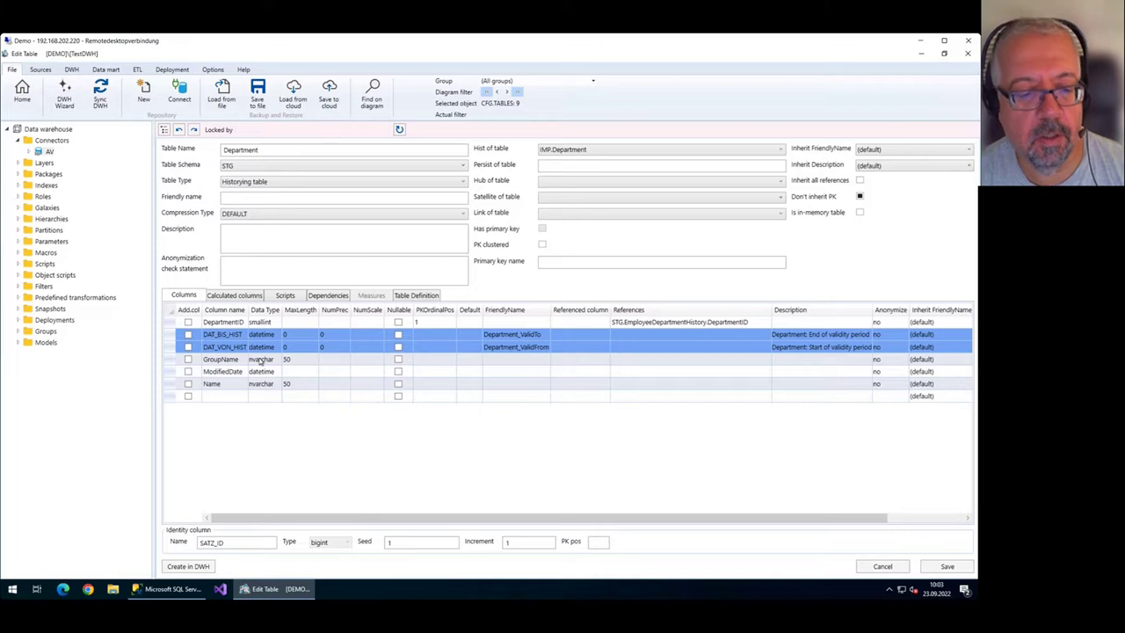
pyautogui.moveTo(249, 545); pyautogui.dragTo(191, 551)
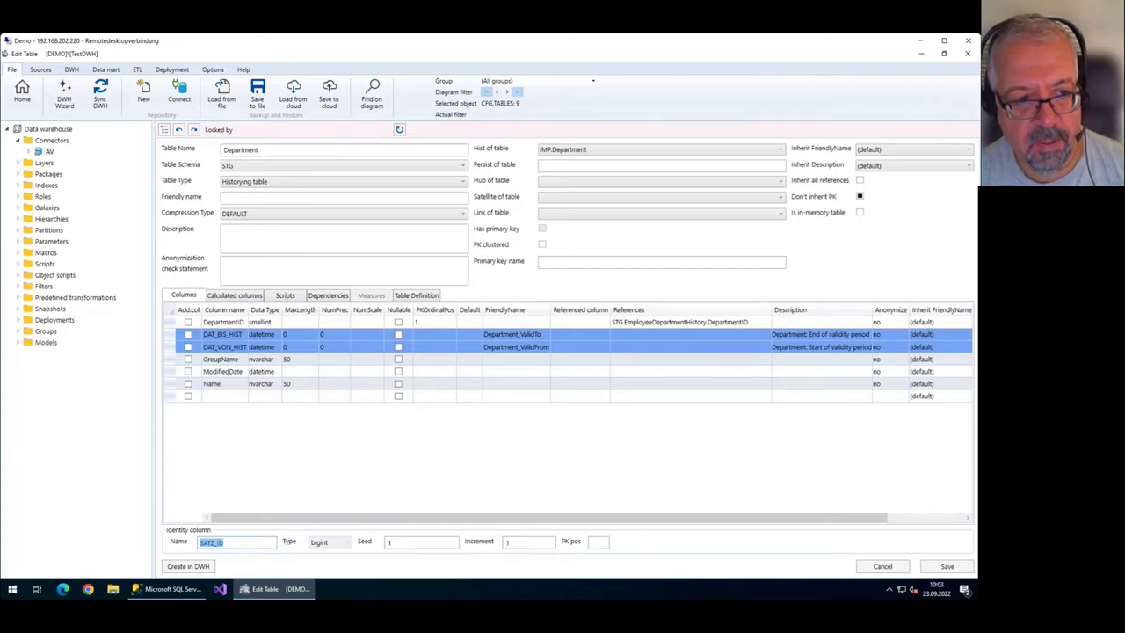
pyautogui.click(16, 95)
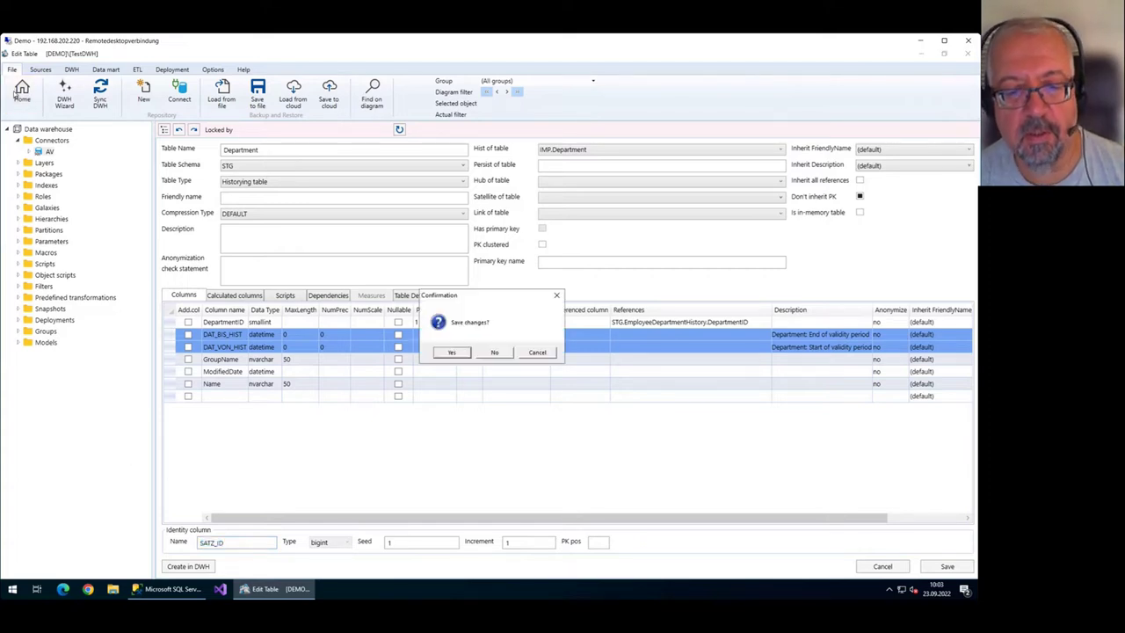
# Discard the table changes and open the HIST_AV1 historization package IMP.Department→STG.Department.
pyautogui.click(497, 354)
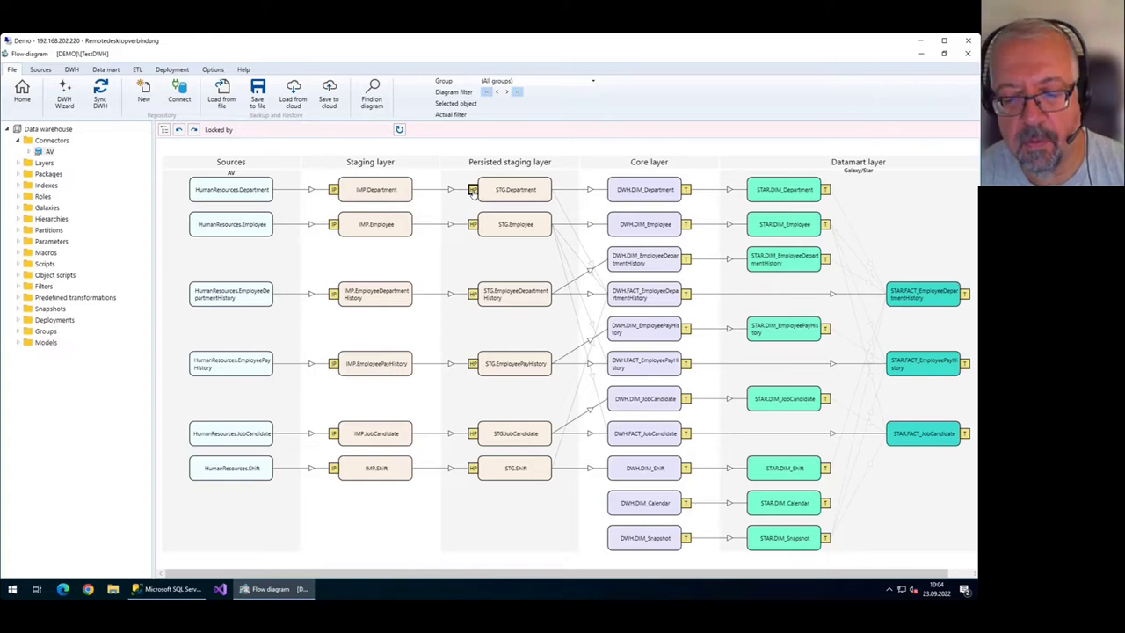
pyautogui.doubleClick(473, 191)
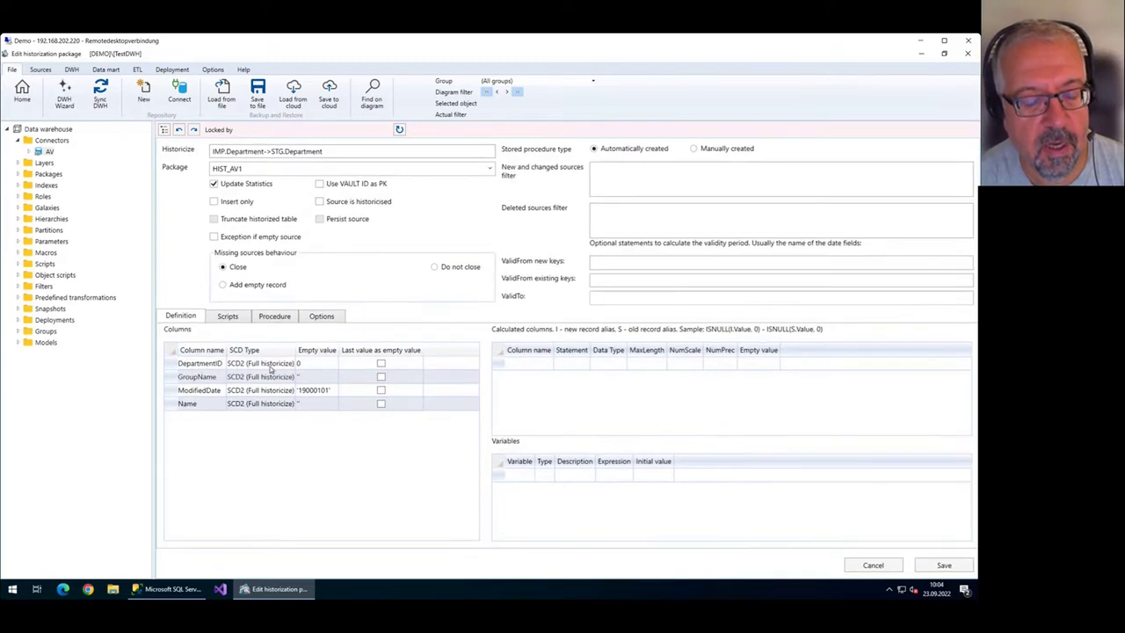
pyautogui.click(282, 368)
pyautogui.click(298, 367)
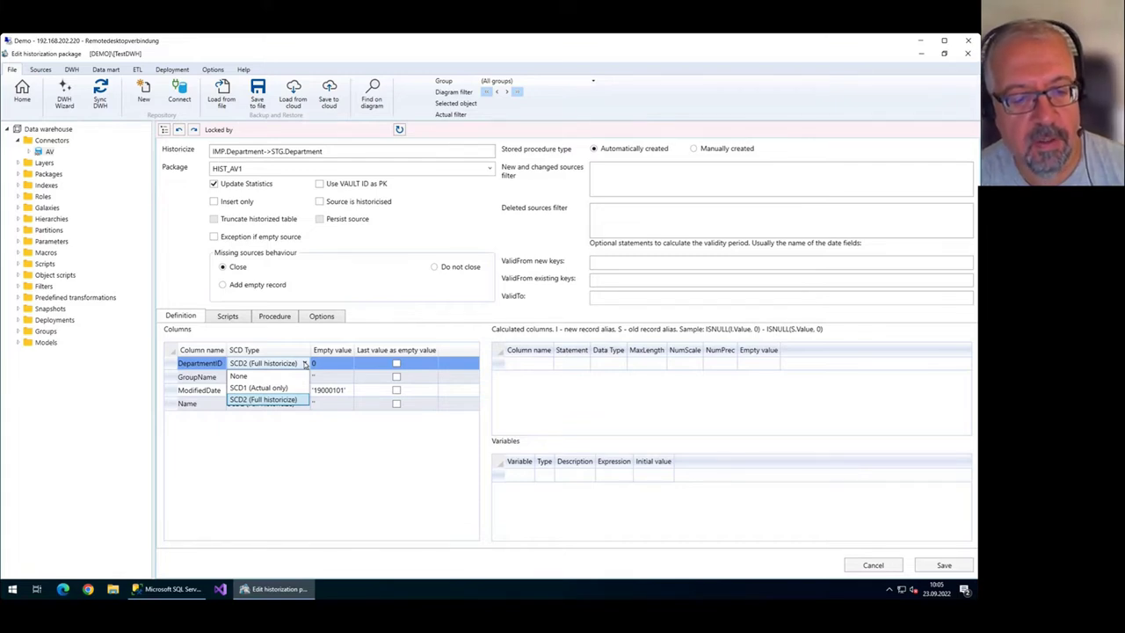
pyautogui.click(283, 387)
pyautogui.click(291, 367)
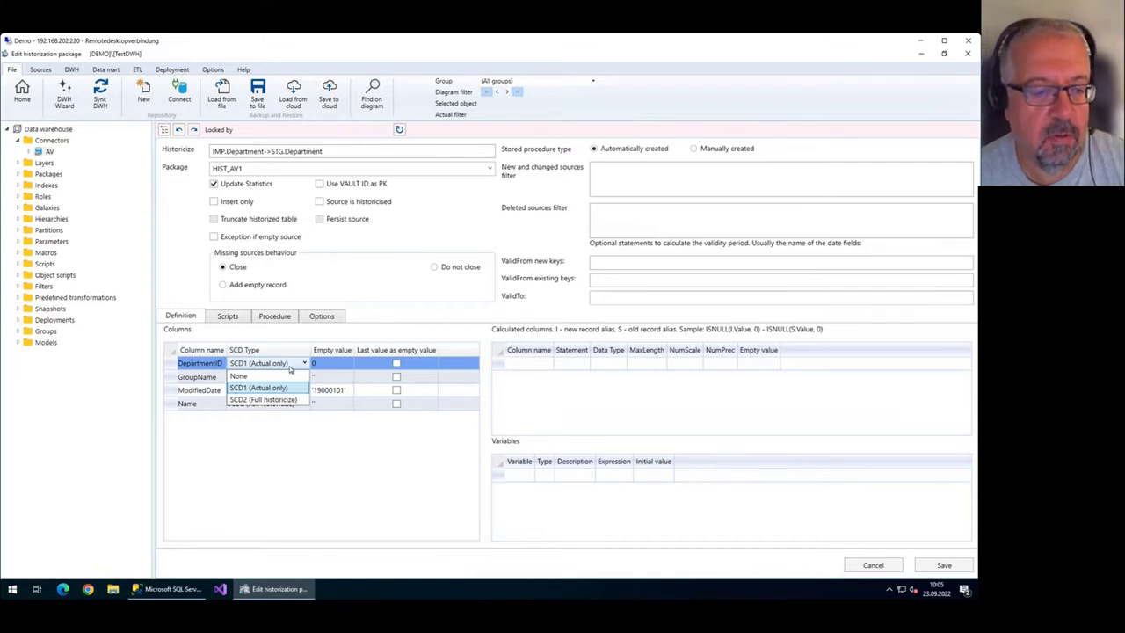
pyautogui.click(290, 367)
pyautogui.click(291, 365)
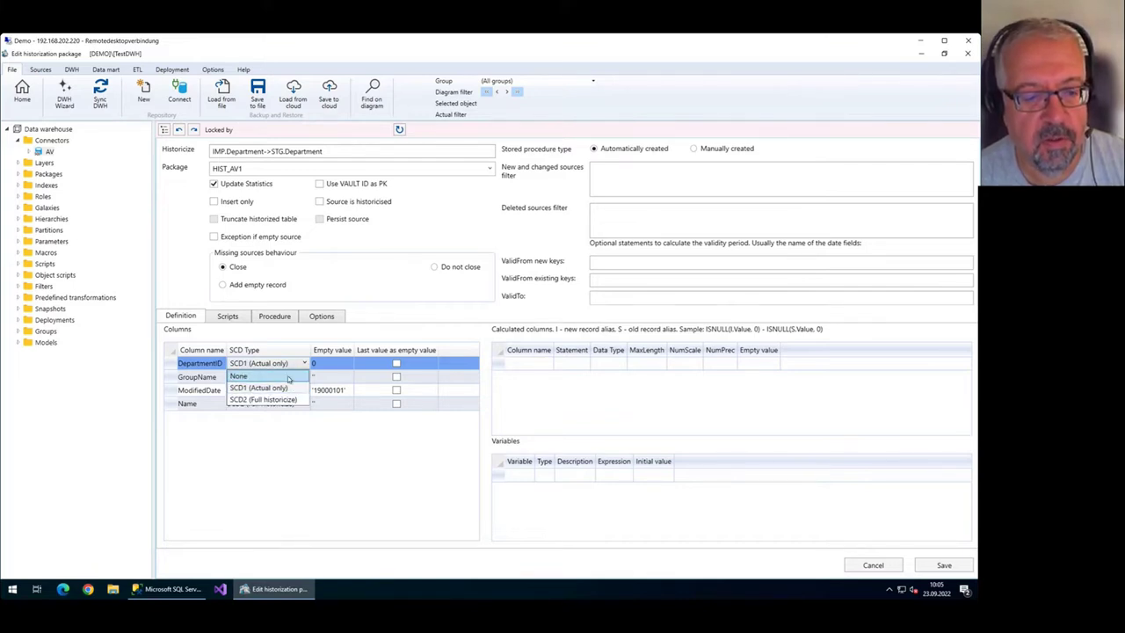
pyautogui.click(287, 399)
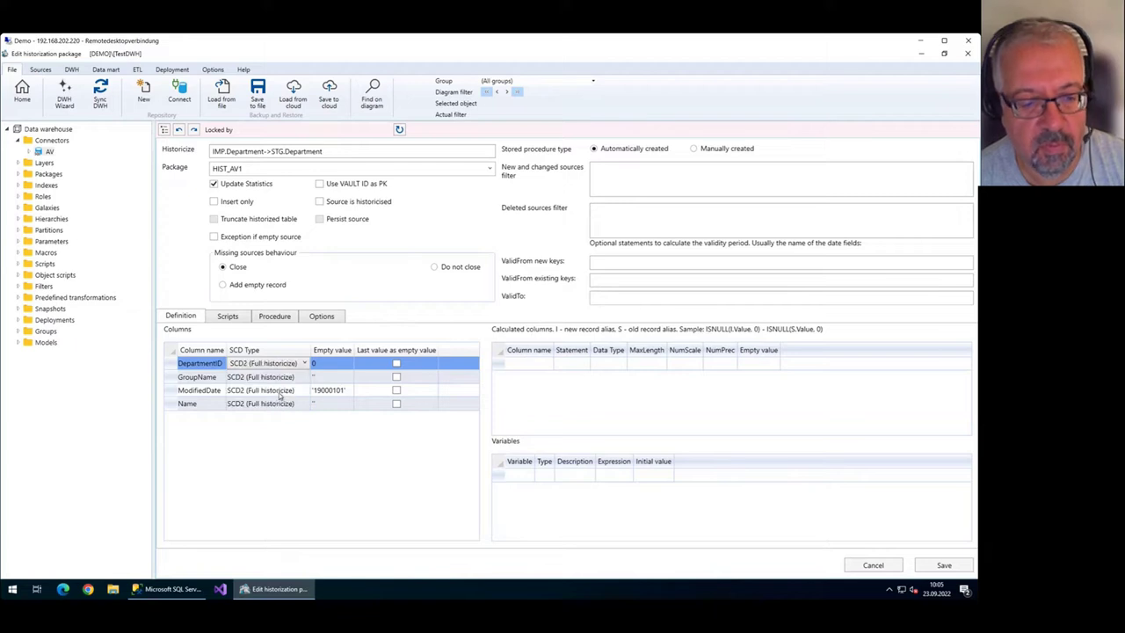
pyautogui.click(279, 392)
pyautogui.click(260, 395)
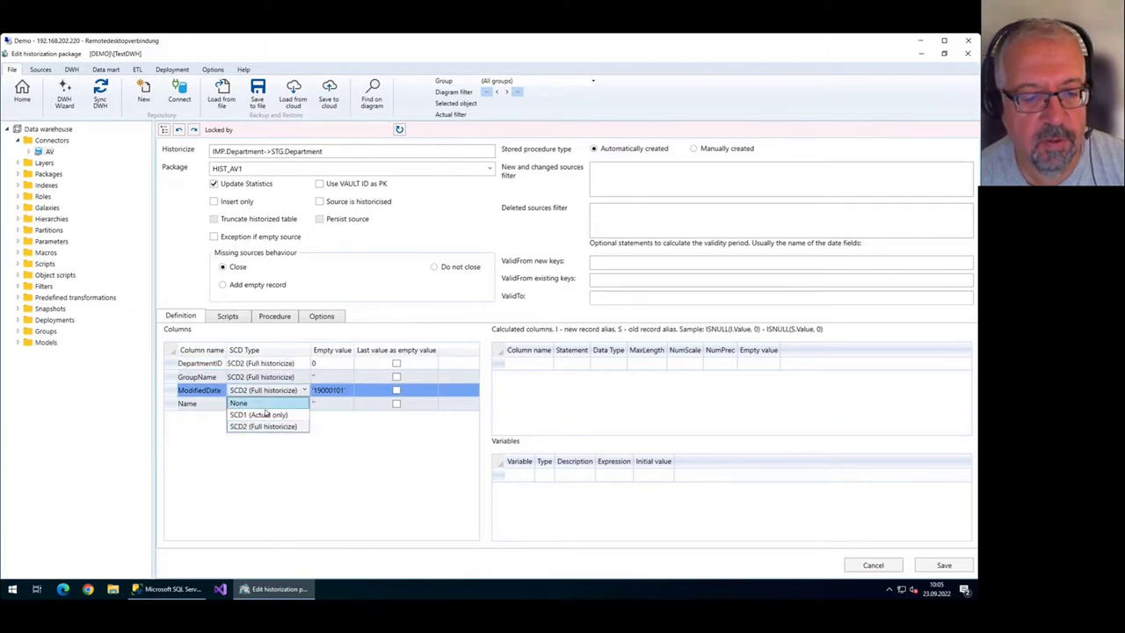
pyautogui.click(266, 415)
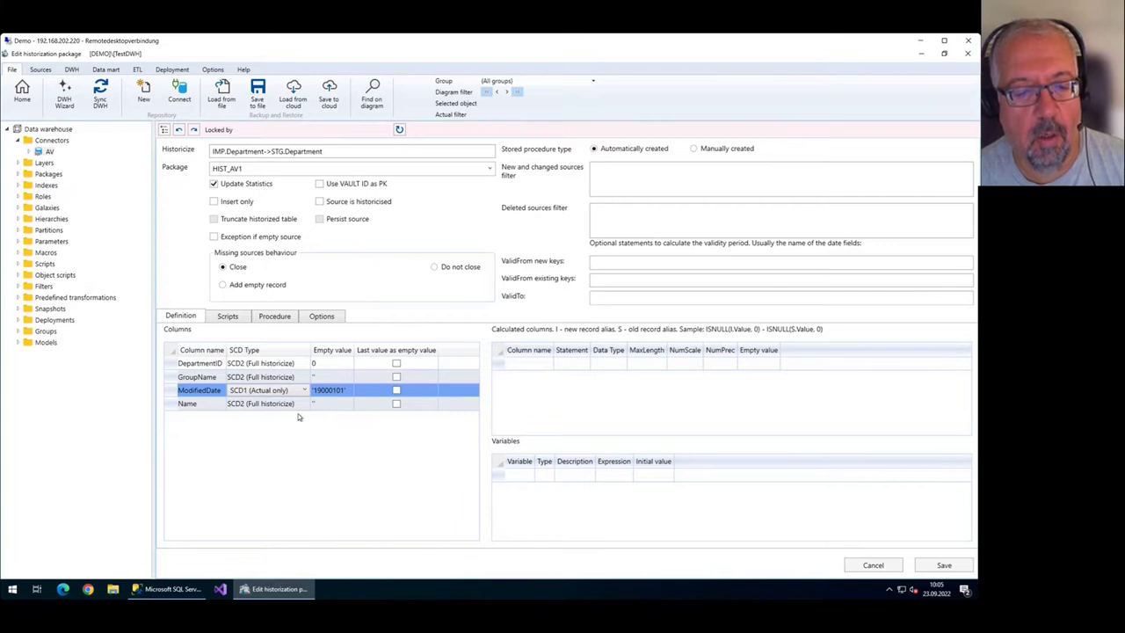
pyautogui.click(294, 392)
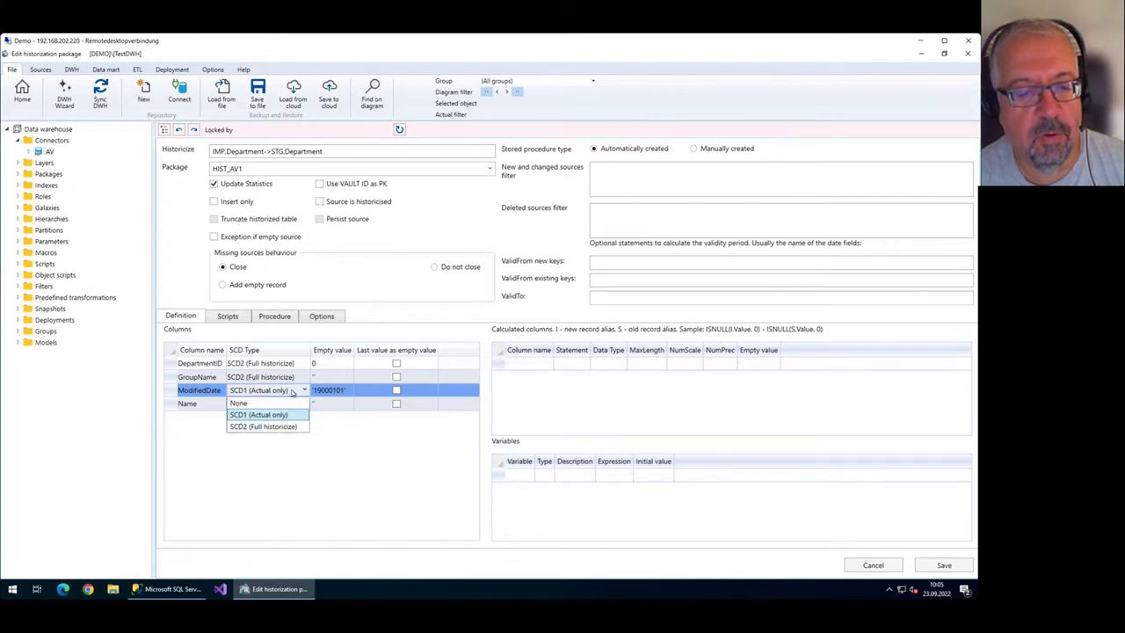
pyautogui.click(290, 403)
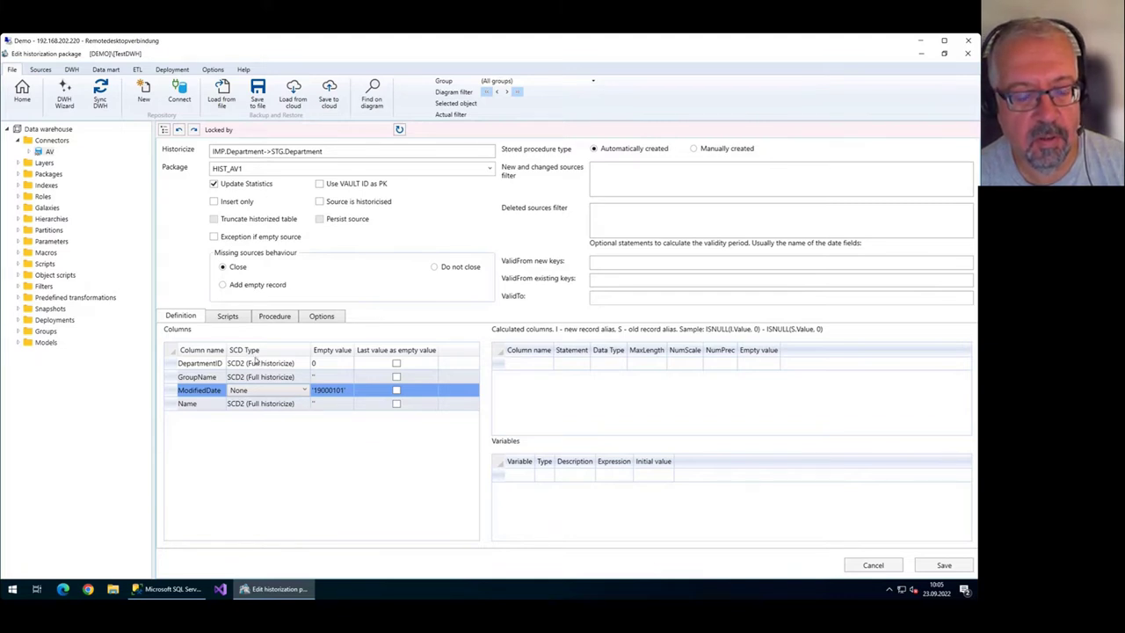
pyautogui.click(262, 391)
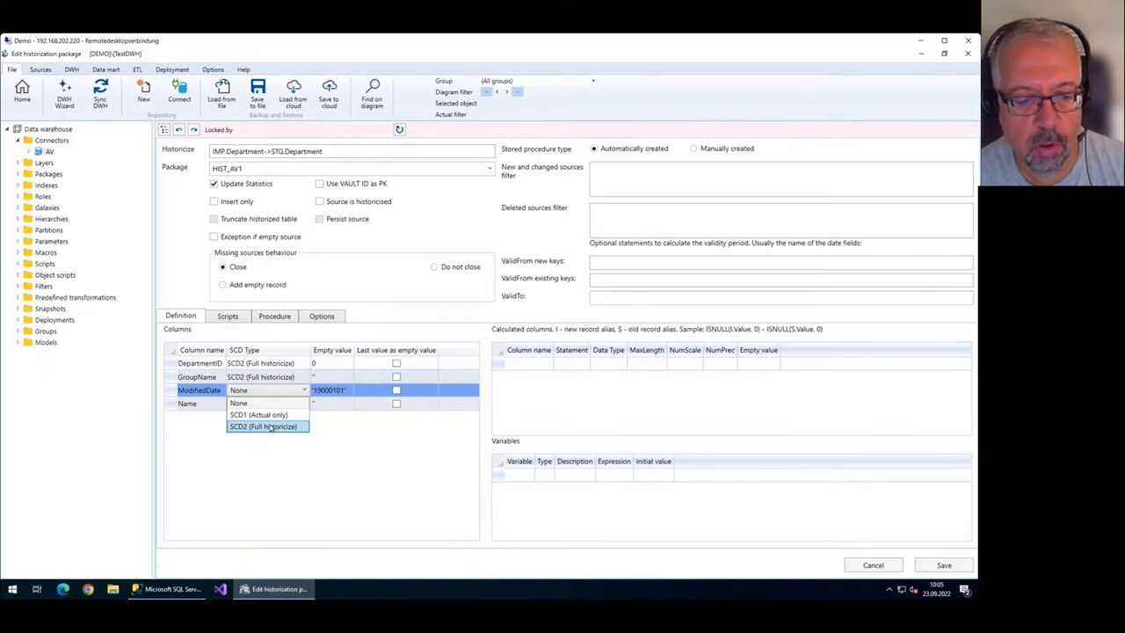
pyautogui.click(270, 427)
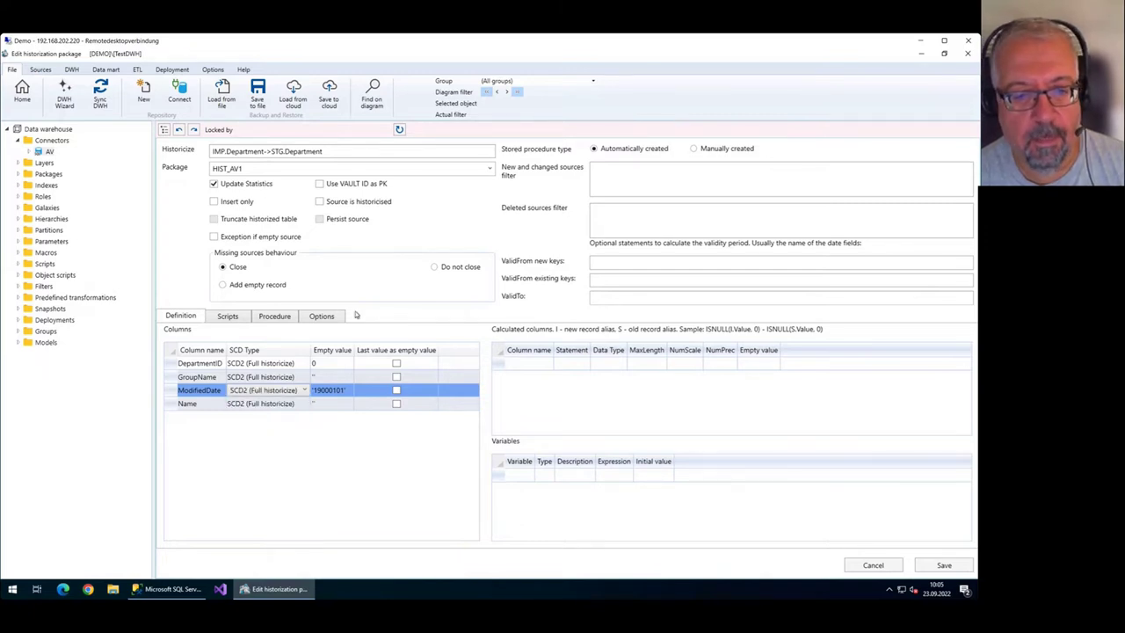
pyautogui.click(602, 220)
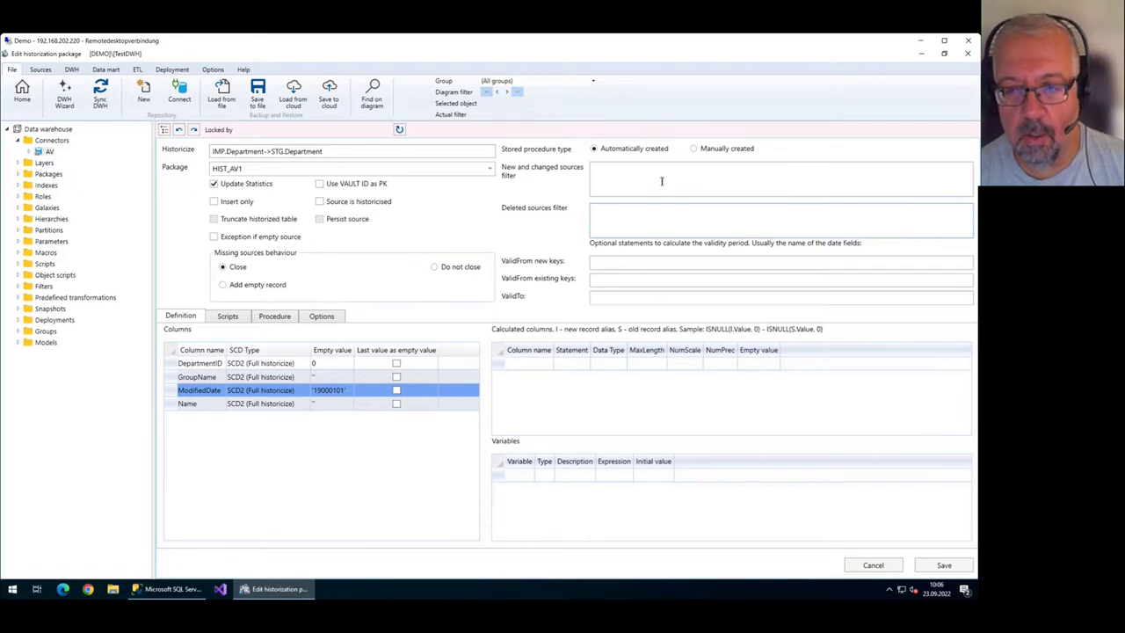
pyautogui.click(633, 215)
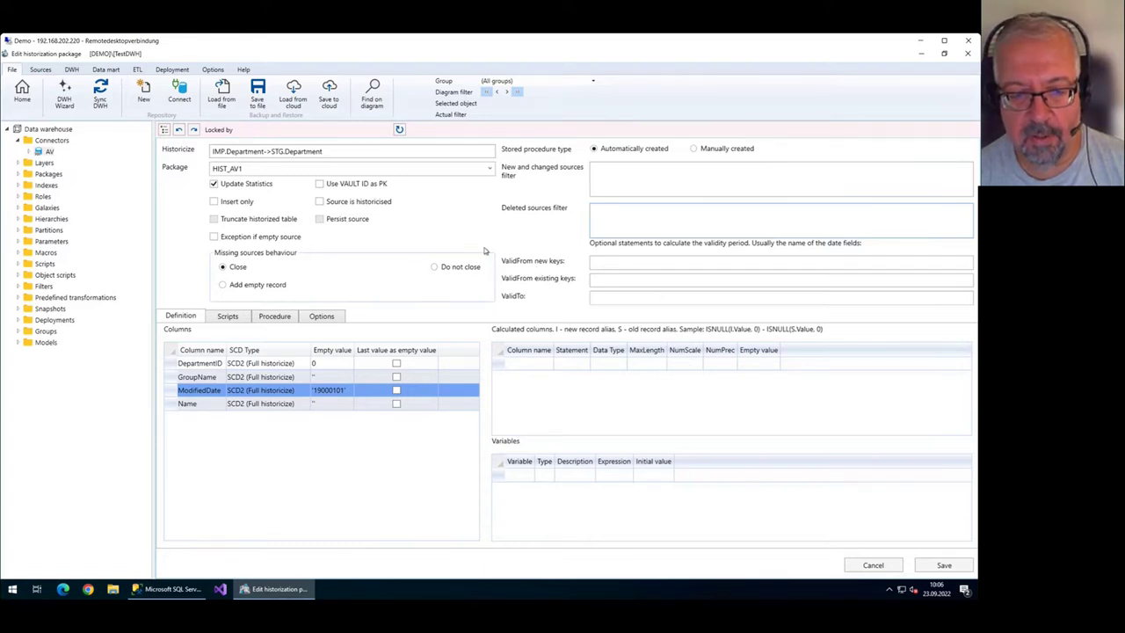
# Scroll through the generated HIST_STG_Department stored procedure.
pyautogui.click(275, 317)
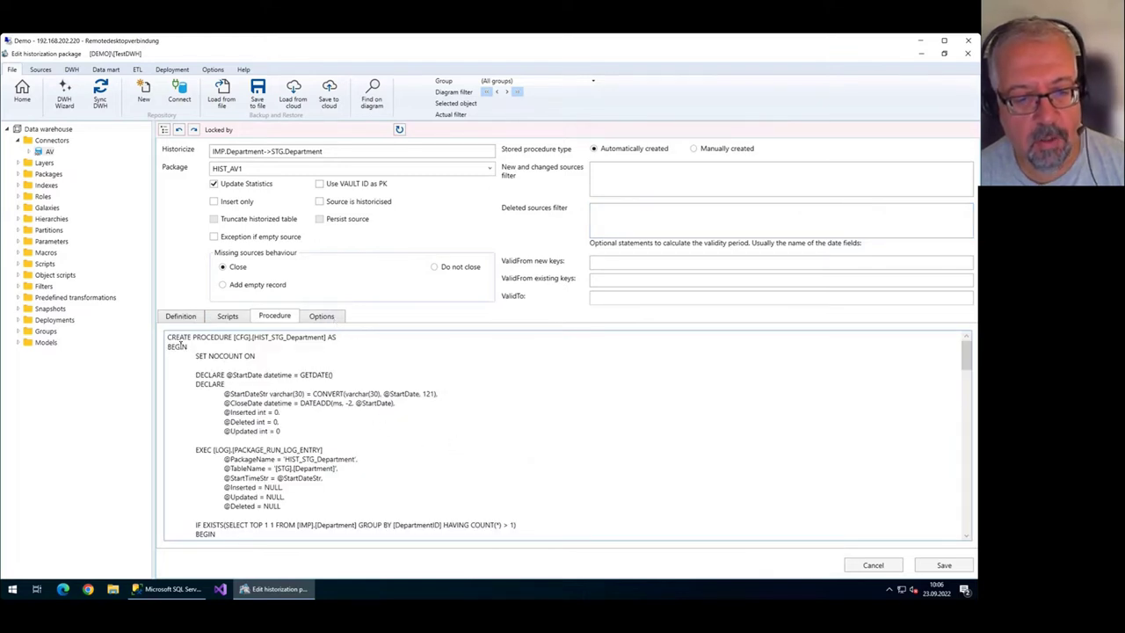
pyautogui.scroll(-7, 261, 391)
pyautogui.scroll(-10, 261, 392)
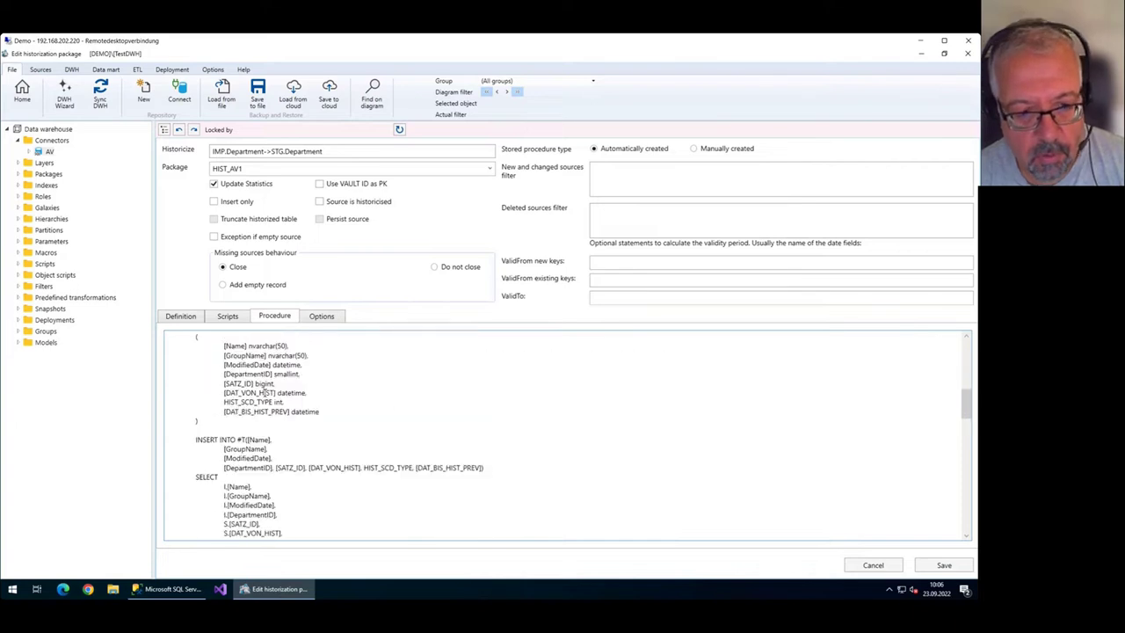
pyautogui.scroll(-3, 266, 394)
pyautogui.scroll(10, 266, 394)
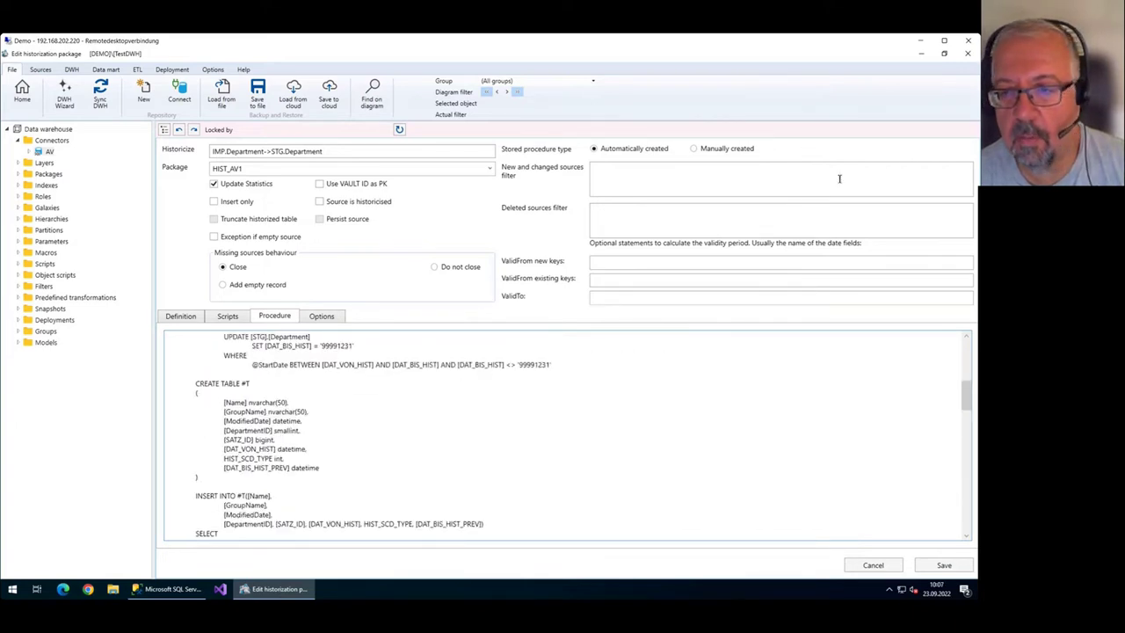
# Try a manual edit of the procedure, revert to automatically created, then show the empty scripts.
pyautogui.click(701, 149)
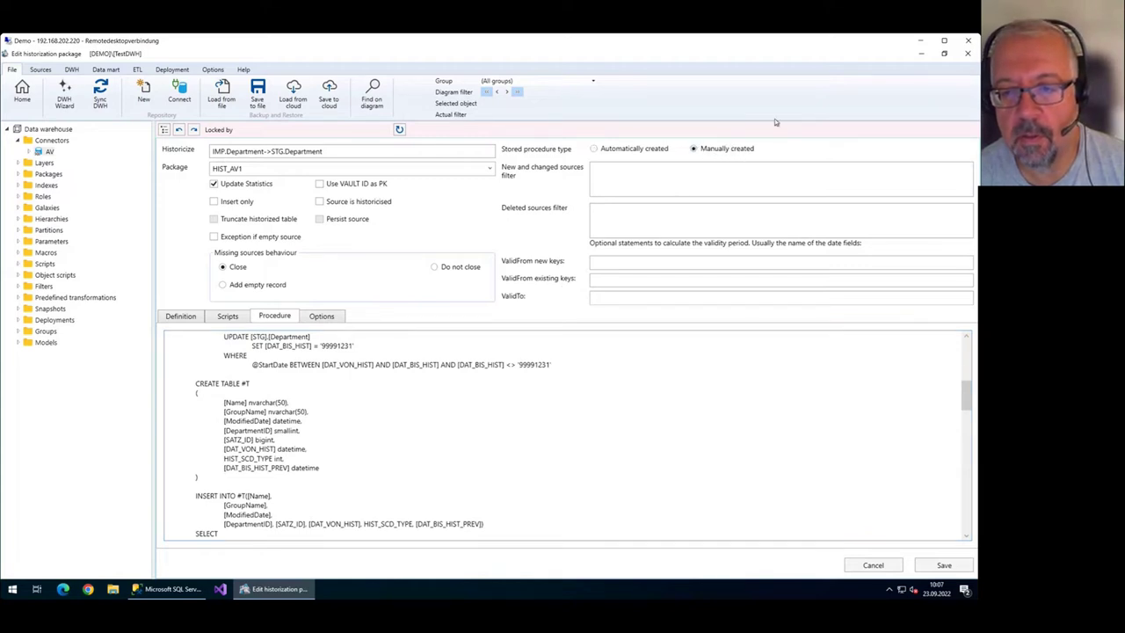
pyautogui.scroll(6, 444, 351)
pyautogui.scroll(4, 445, 350)
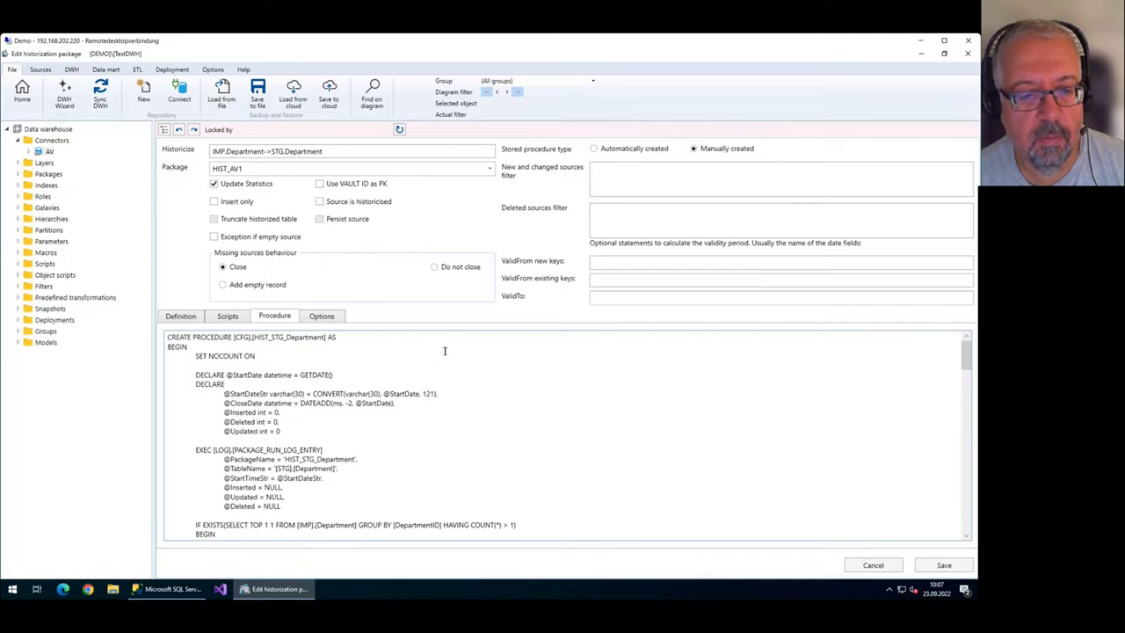
pyautogui.click(495, 363)
pyautogui.write('erupenp')
pyautogui.hotkey('shift', 'Home')
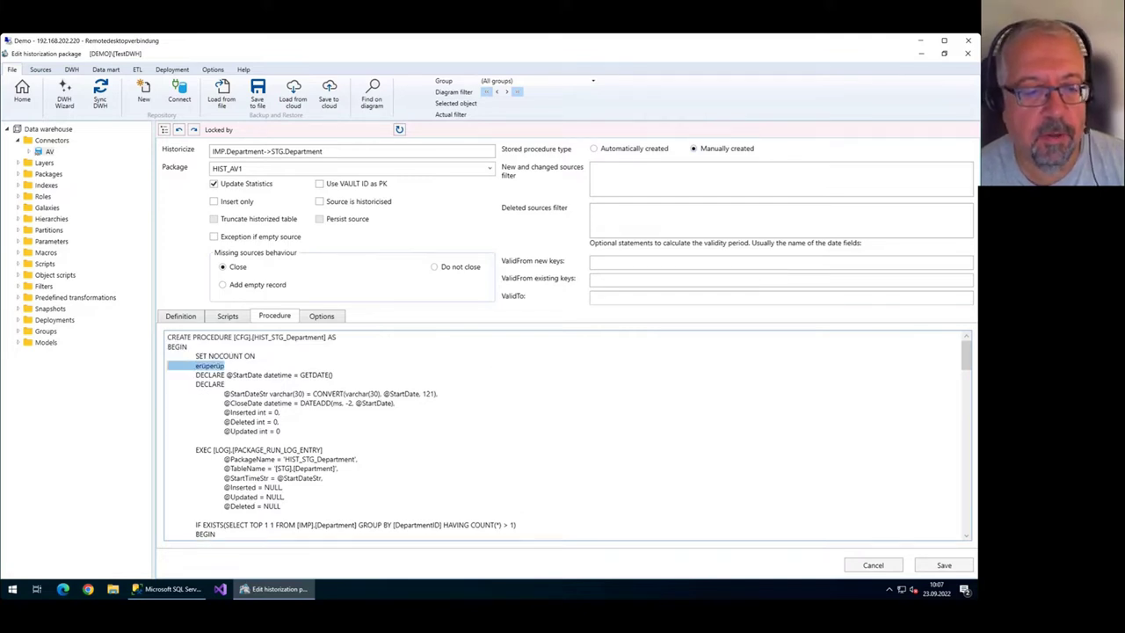
pyautogui.press('BackSpace')
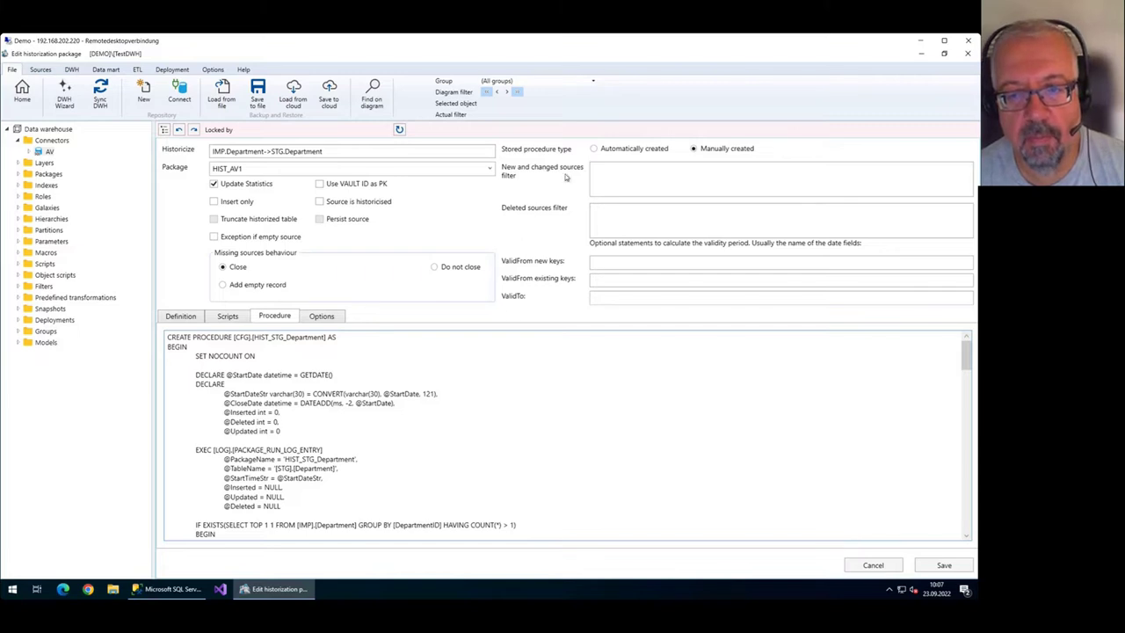
pyautogui.click(594, 149)
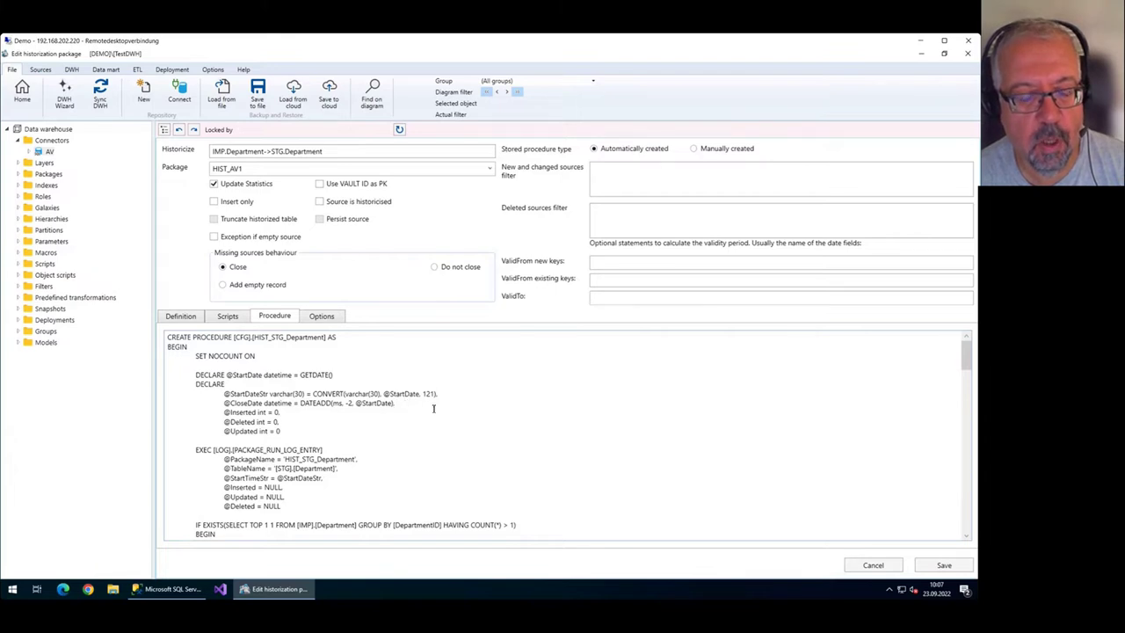
pyautogui.click(233, 317)
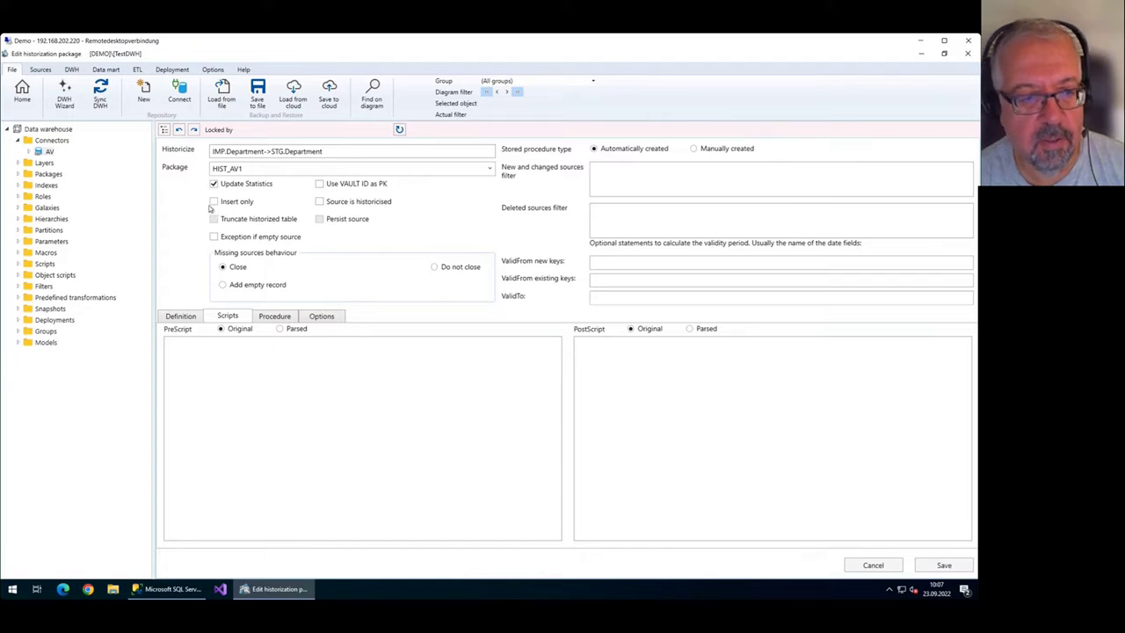
# Close the HIST_AV1 package editor via the save prompt and scroll the diagram to Datamart.
pyautogui.click(22, 91)
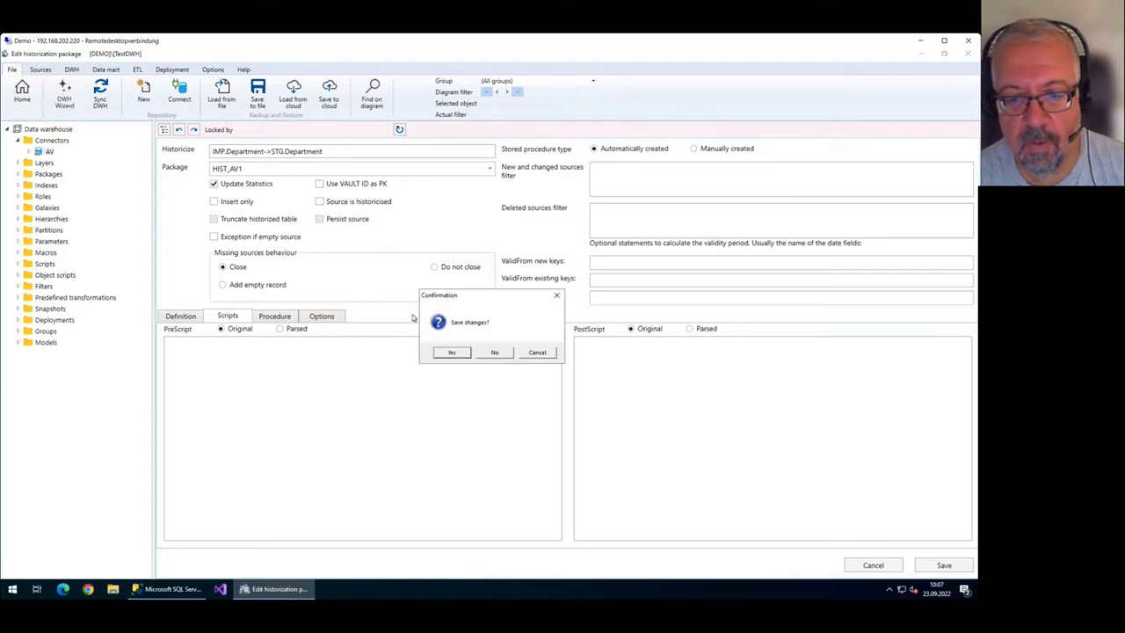
pyautogui.click(494, 353)
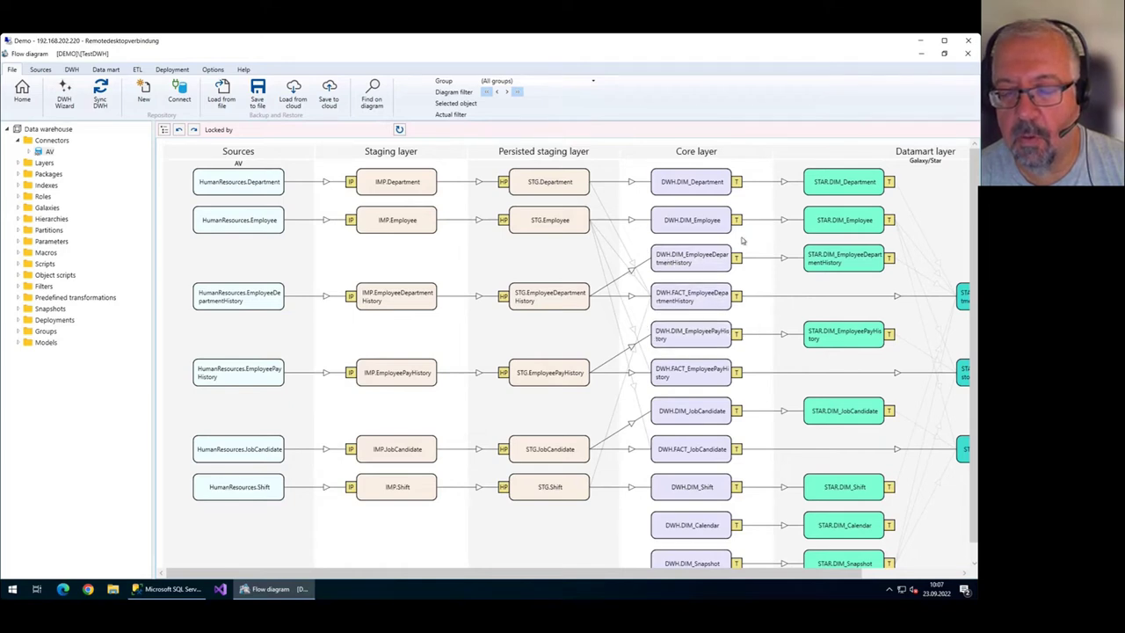
pyautogui.moveTo(875, 572)
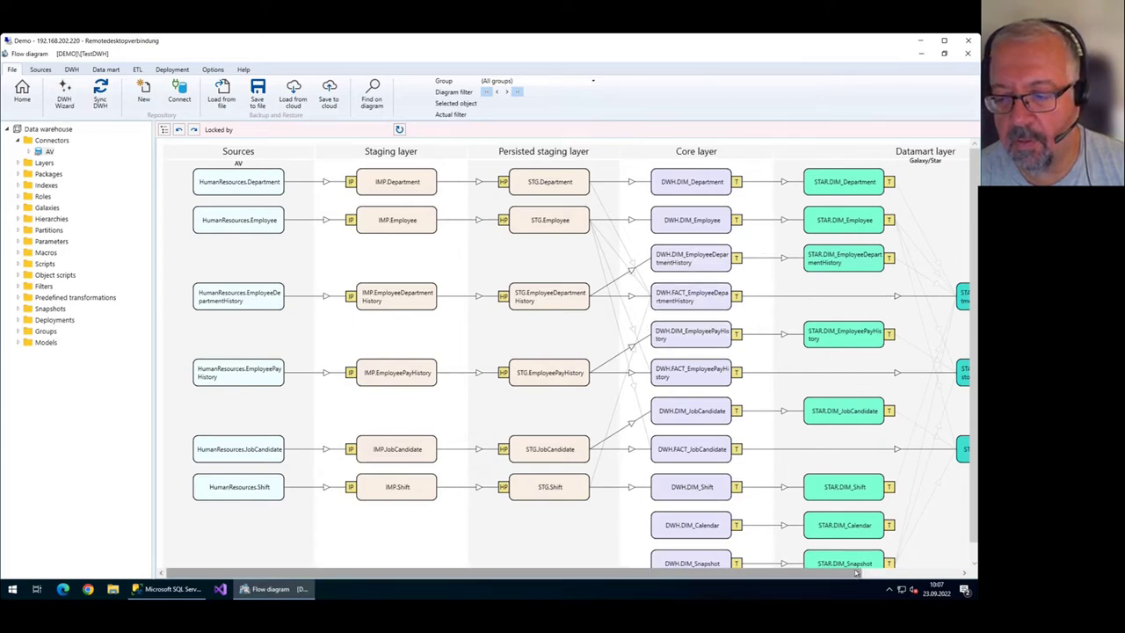
pyautogui.click(949, 574)
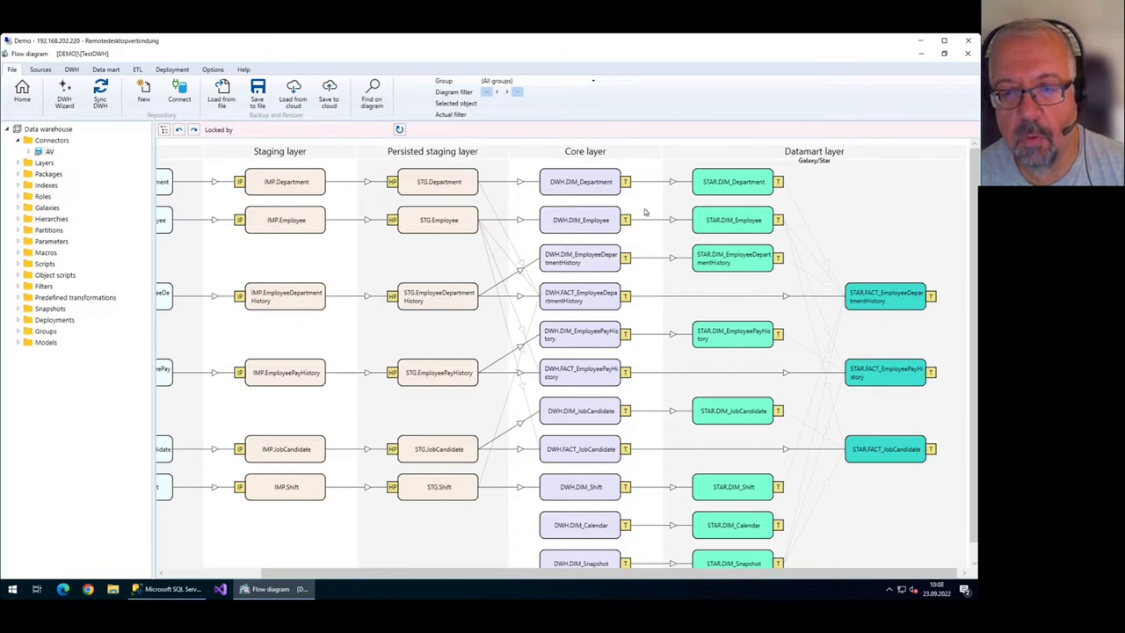
pyautogui.doubleClick(597, 186)
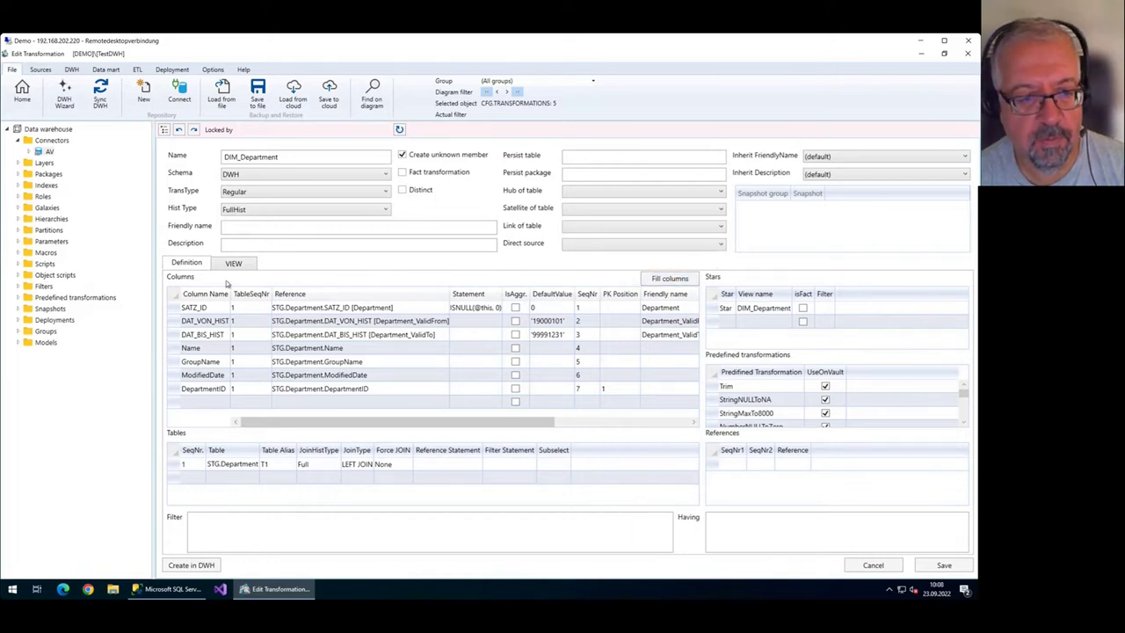
pyautogui.click(235, 264)
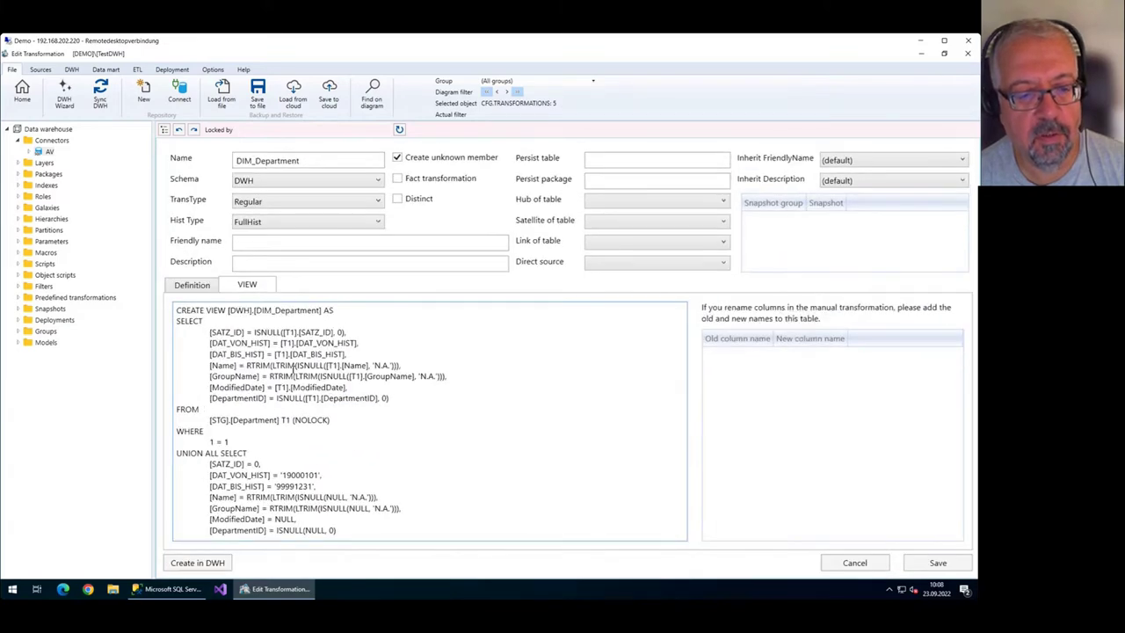
pyautogui.click(193, 285)
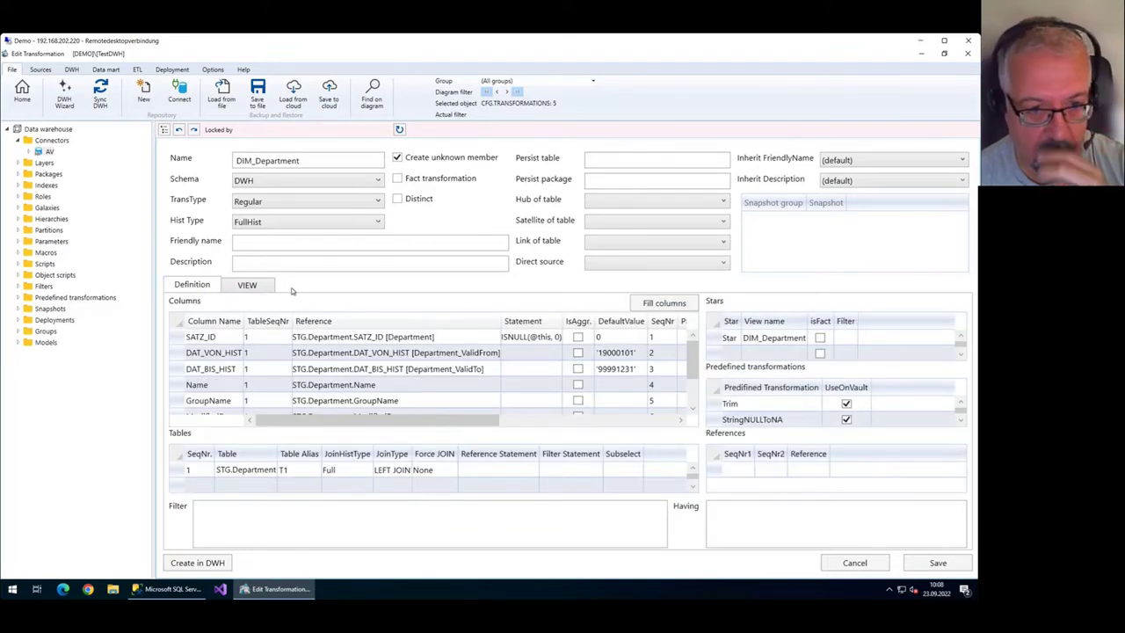
pyautogui.click(372, 200)
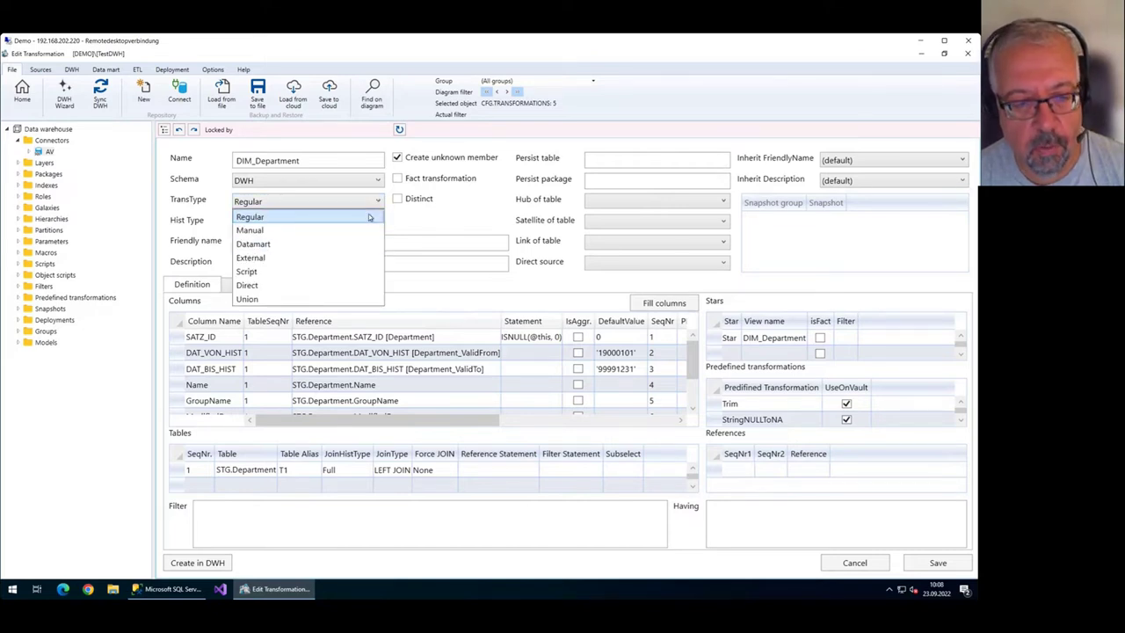
pyautogui.click(369, 216)
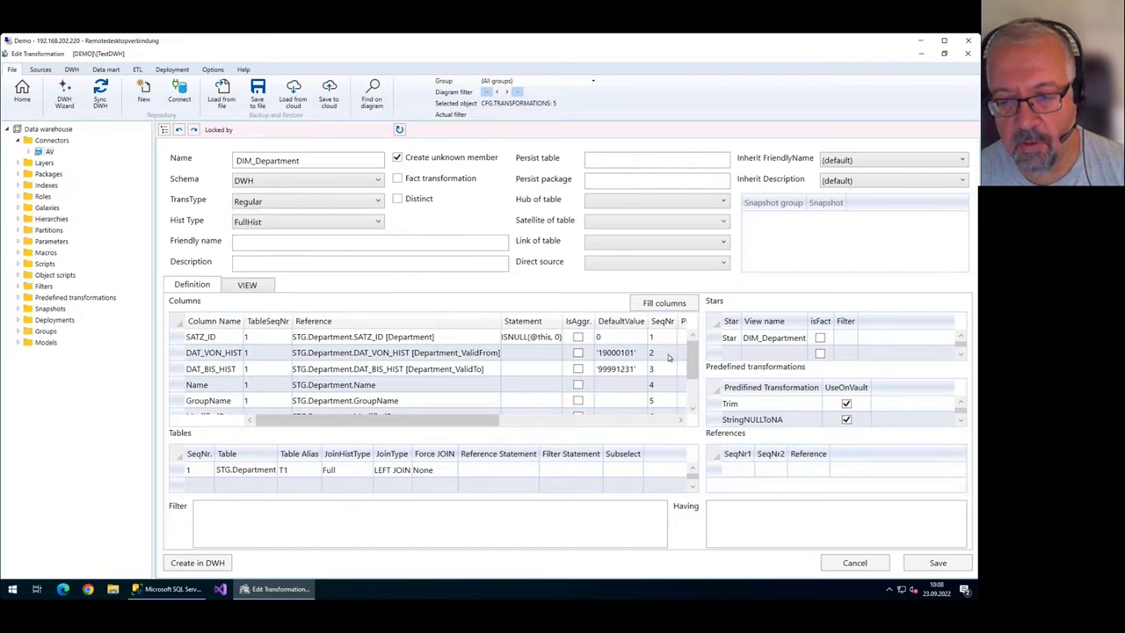
pyautogui.click(659, 302)
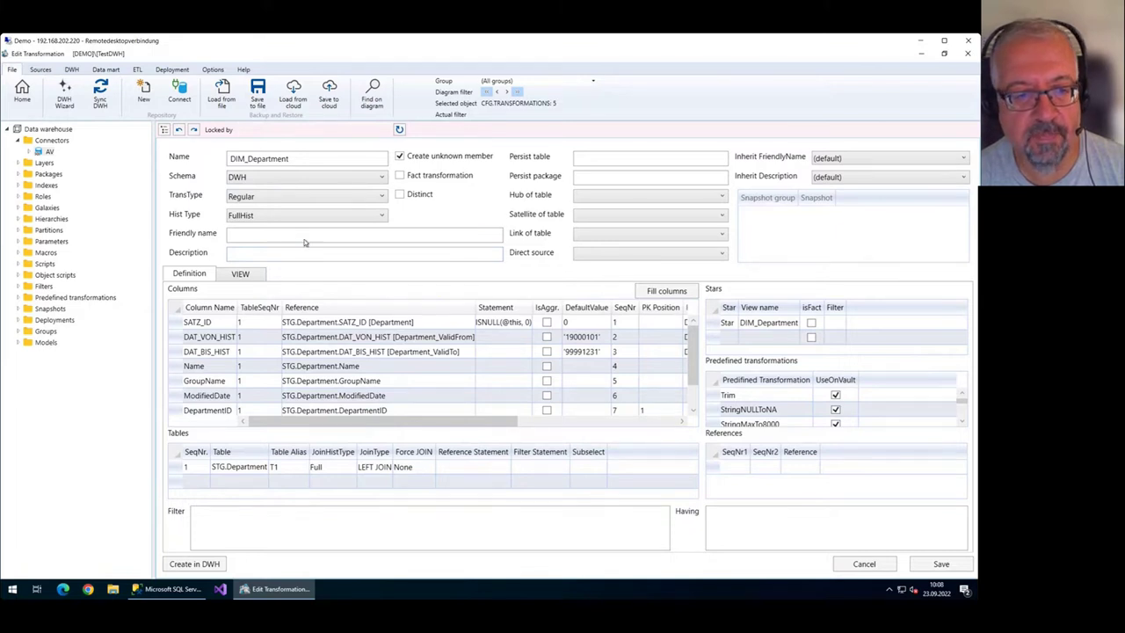
pyautogui.click(344, 199)
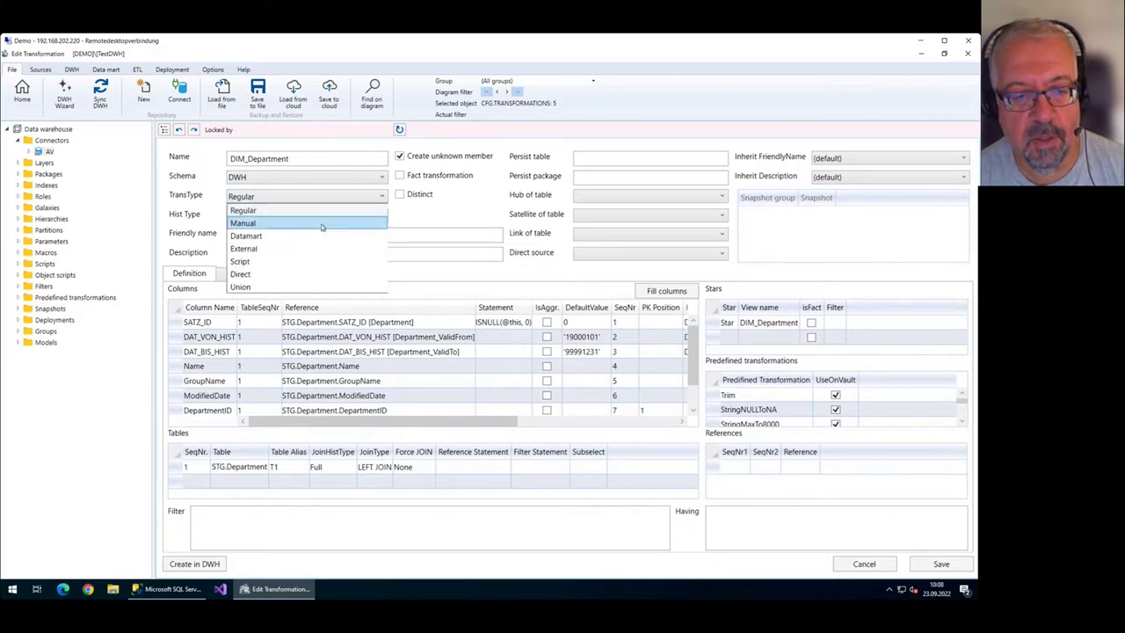
pyautogui.click(341, 198)
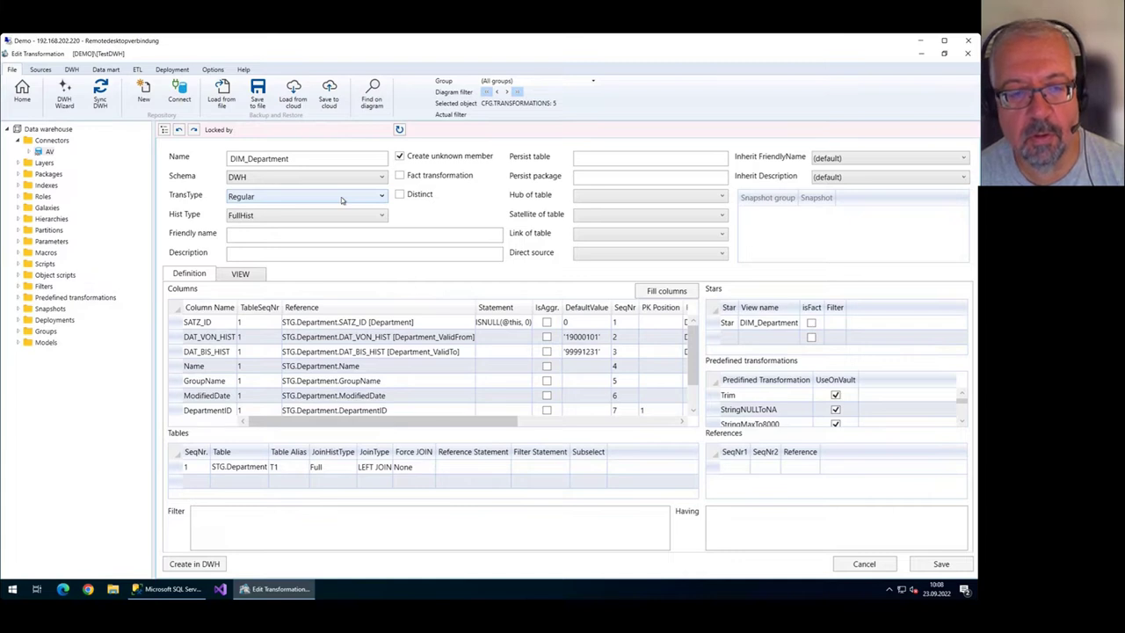
pyautogui.click(341, 197)
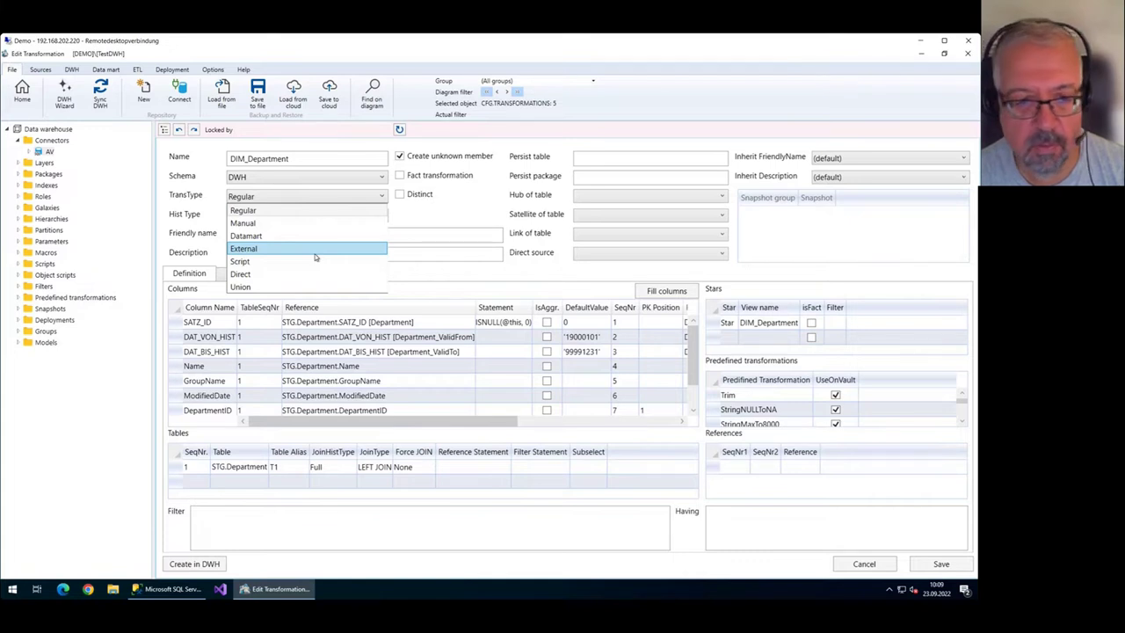
pyautogui.click(328, 211)
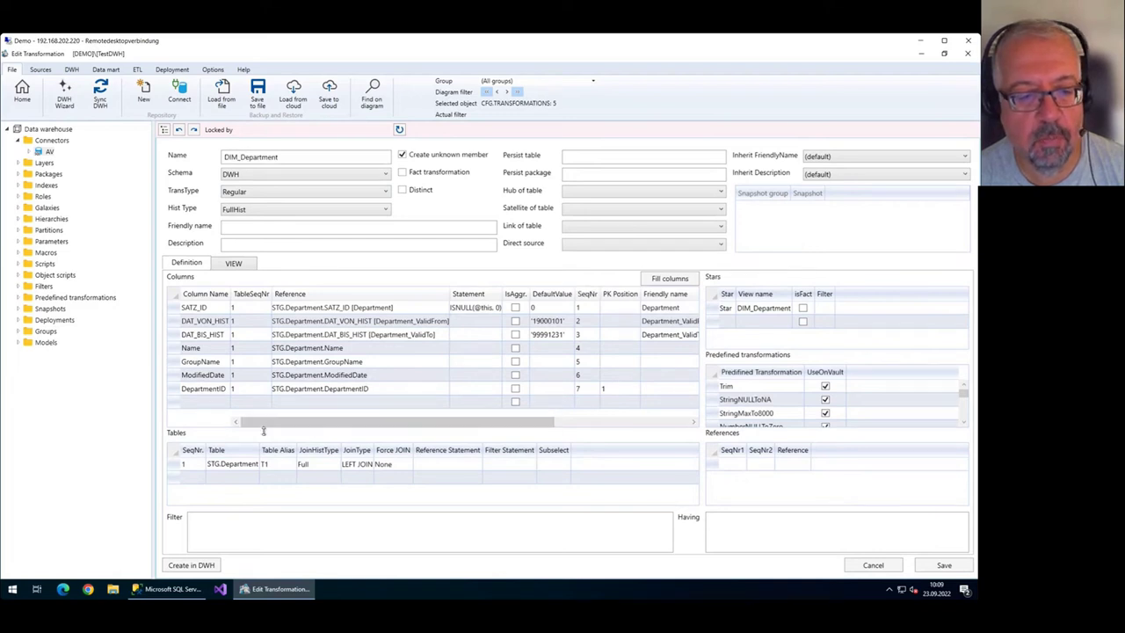
pyautogui.click(175, 466)
pyautogui.click(228, 467)
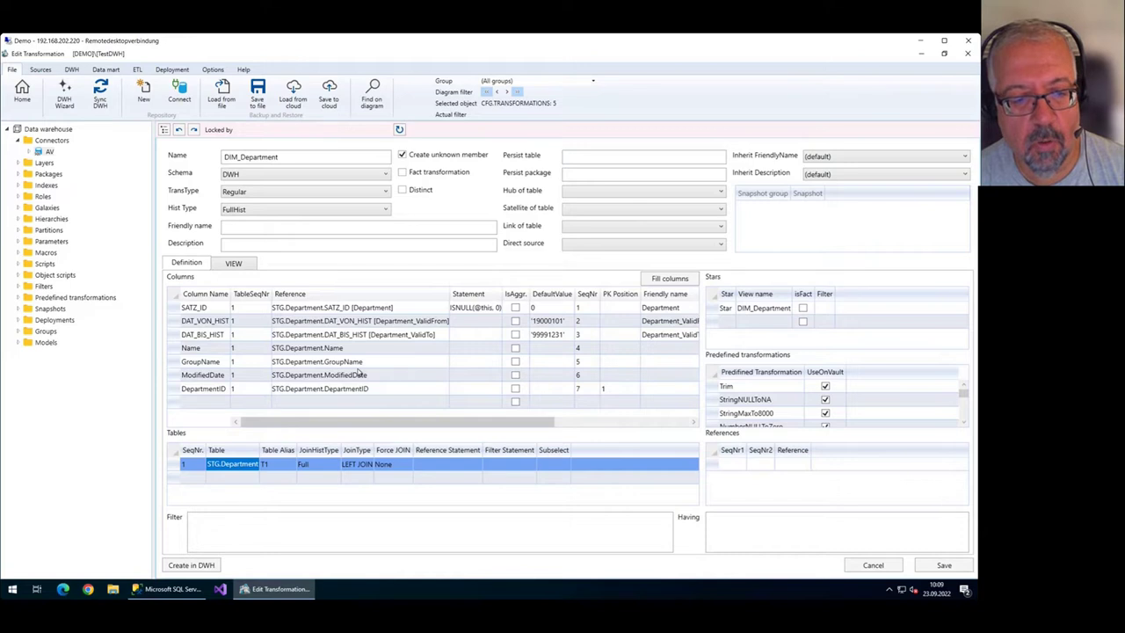
pyautogui.click(205, 387)
pyautogui.click(206, 376)
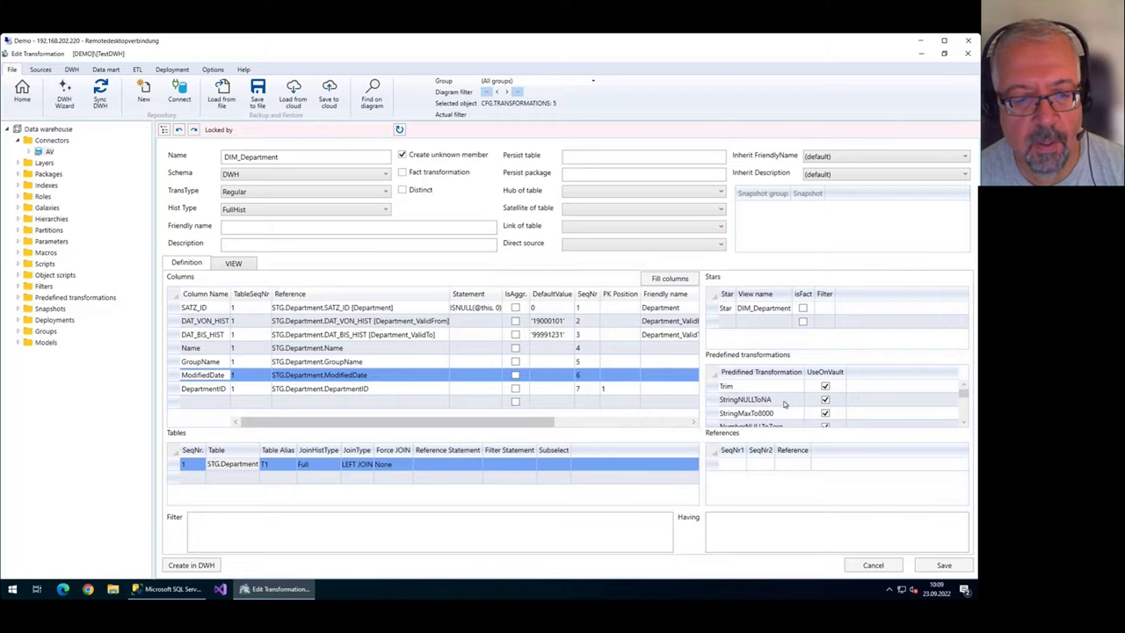
pyautogui.press('Escape')
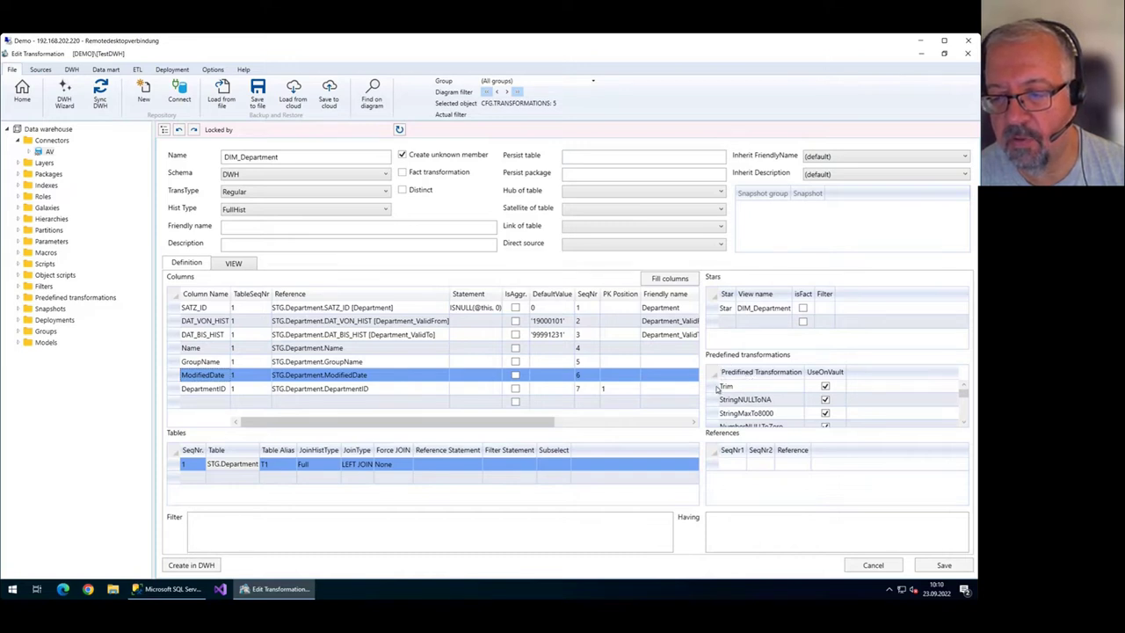
# Delete all of DIM_Department's predefined transformations, Trim through Anonymization, and save.
pyautogui.click(718, 389)
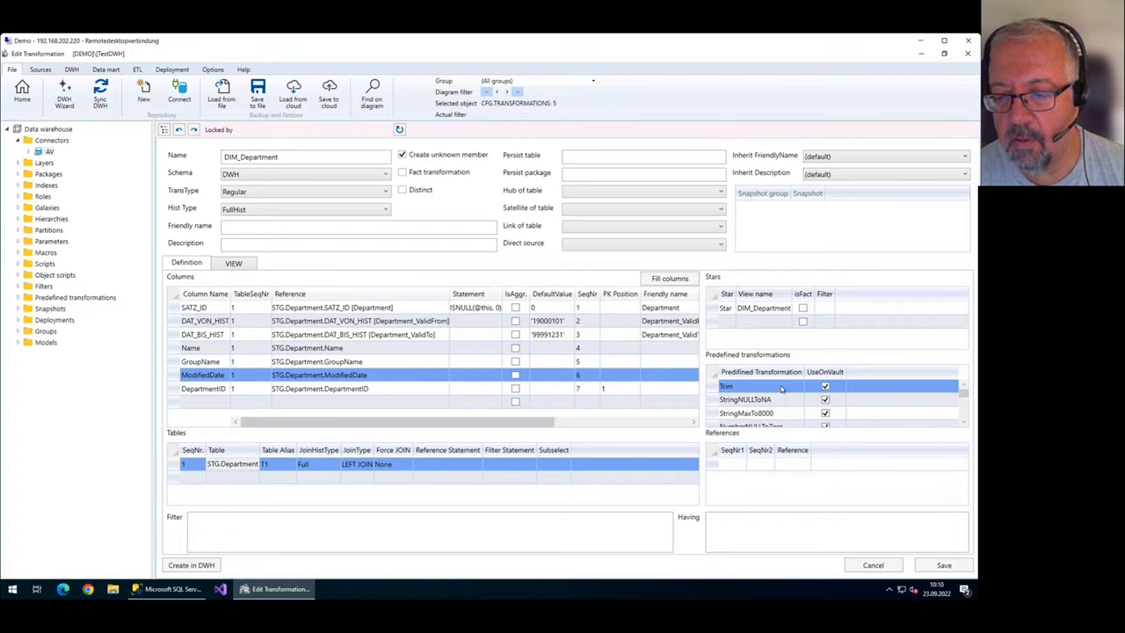
pyautogui.scroll(-2, 781, 389)
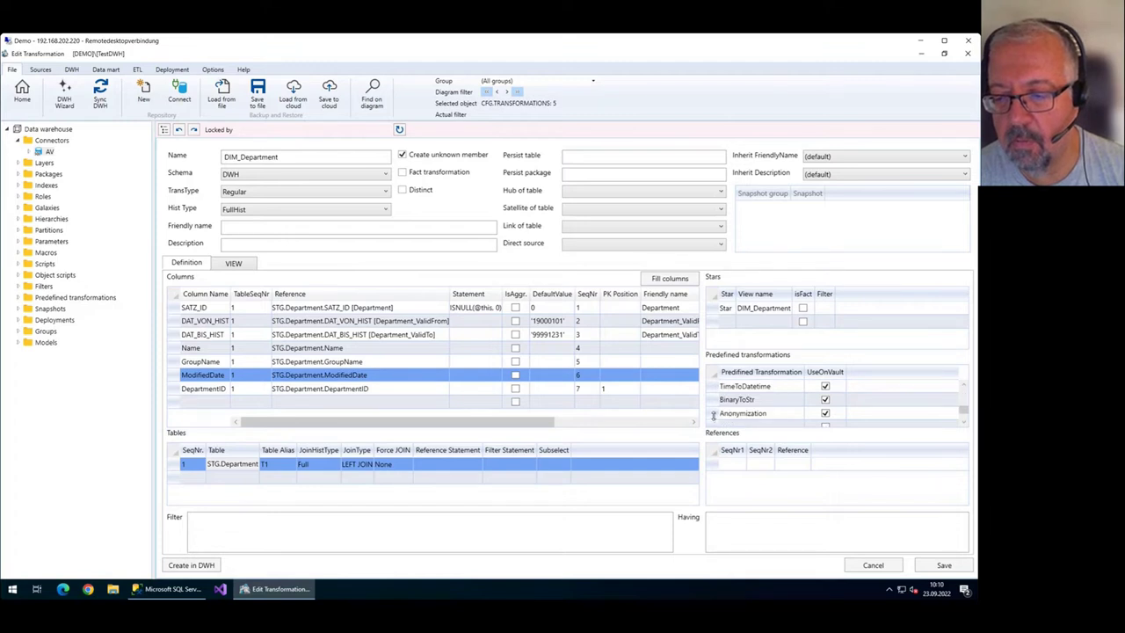
pyautogui.keyDown('shift'); pyautogui.click(716, 413); pyautogui.keyUp('shift')
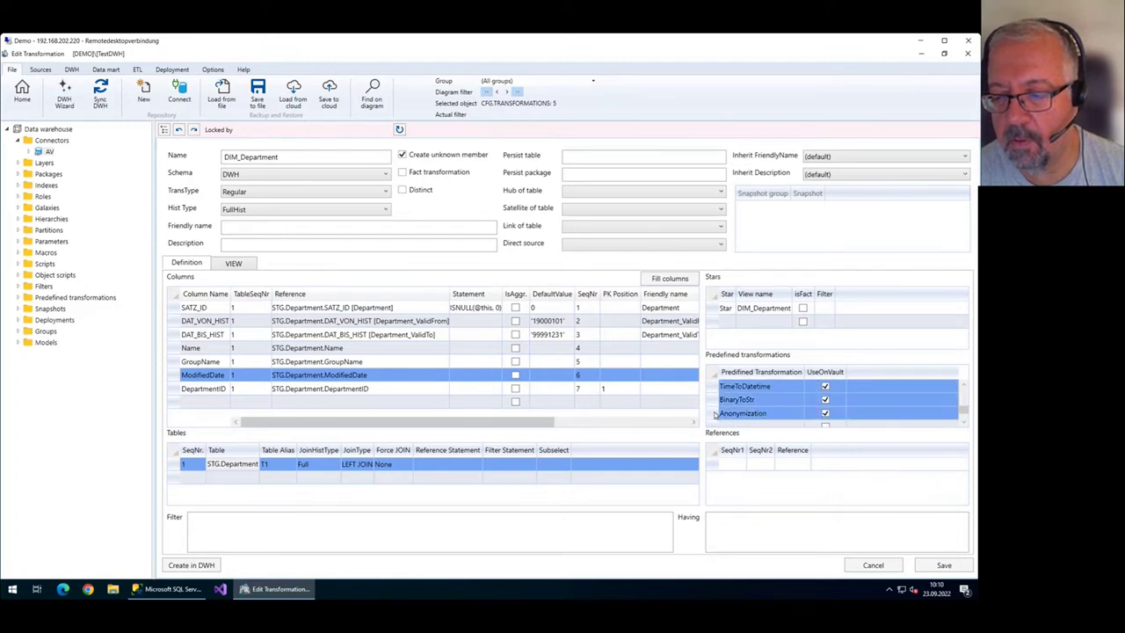
pyautogui.press('Delete')
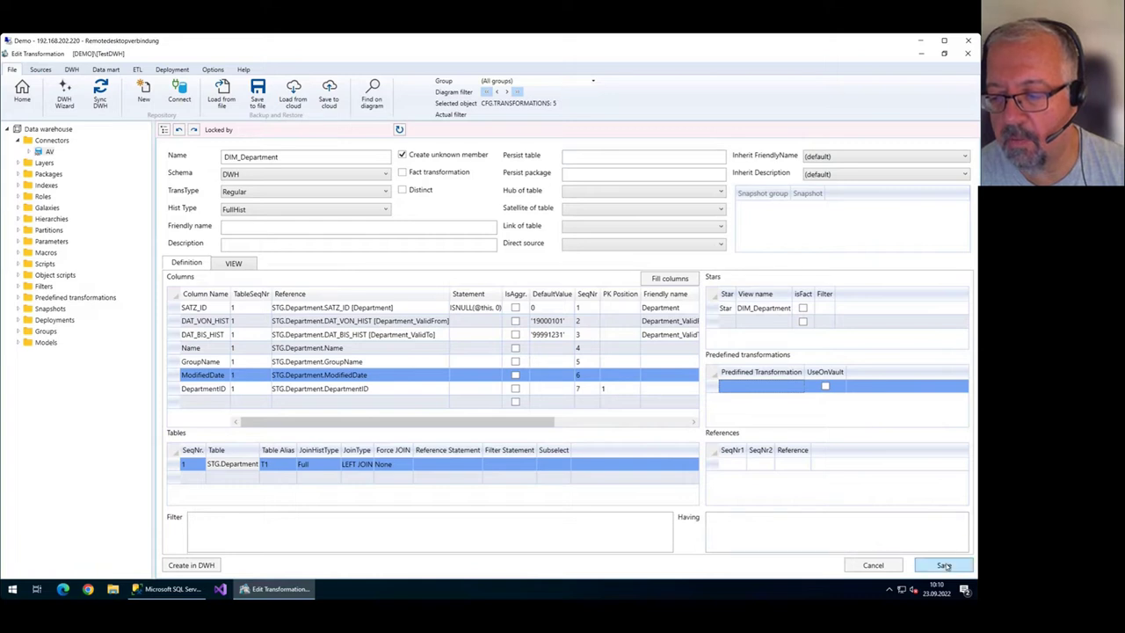
pyautogui.click(906, 535)
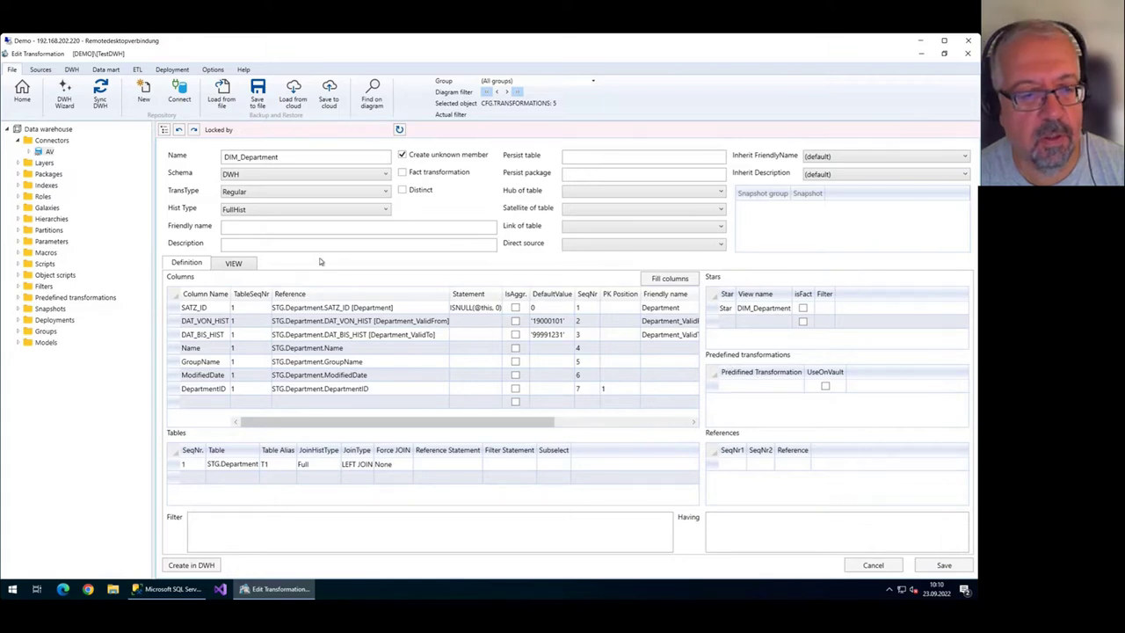
# Check the DepartmentID and ModifiedDate expressions in the view SQL, then return to Definition.
pyautogui.click(236, 263)
pyautogui.scroll(3, 249, 363)
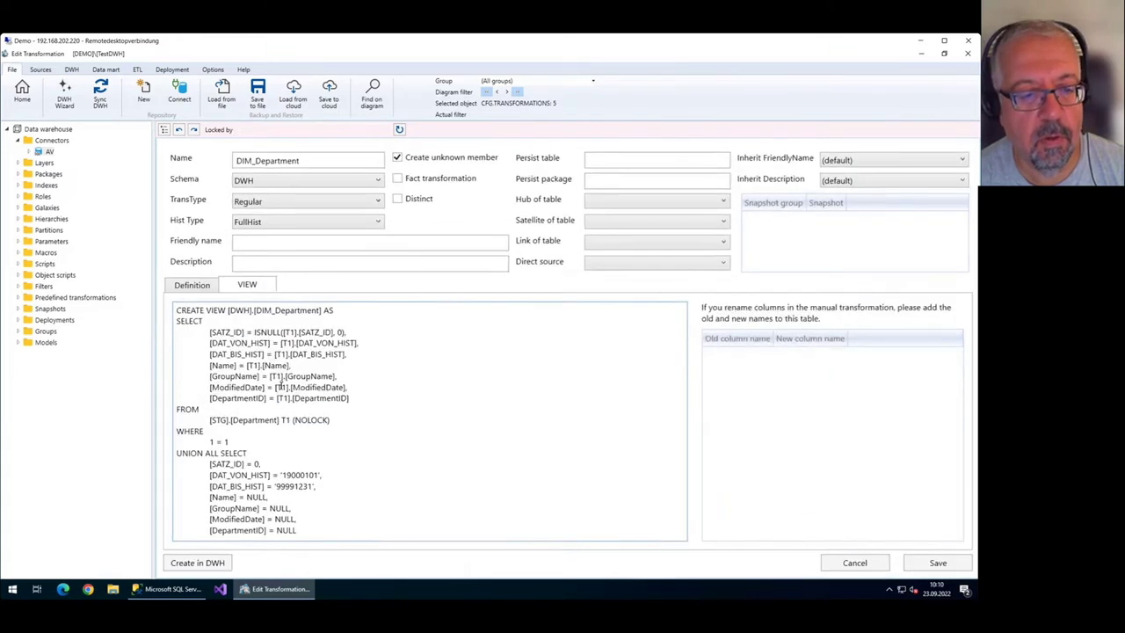
pyautogui.moveTo(370, 425); pyautogui.dragTo(214, 417)
pyautogui.moveTo(359, 406)
pyautogui.mouseDown()
pyautogui.moveTo(285, 417)
pyautogui.moveTo(351, 393)
pyautogui.mouseUp()
pyautogui.click(281, 395)
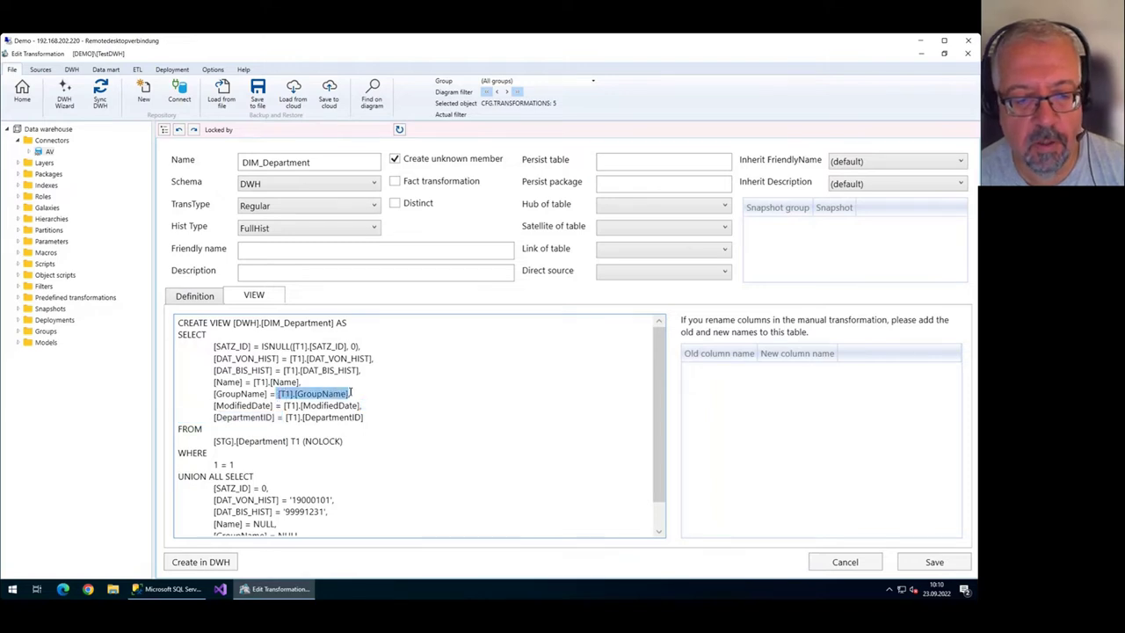
pyautogui.click(195, 299)
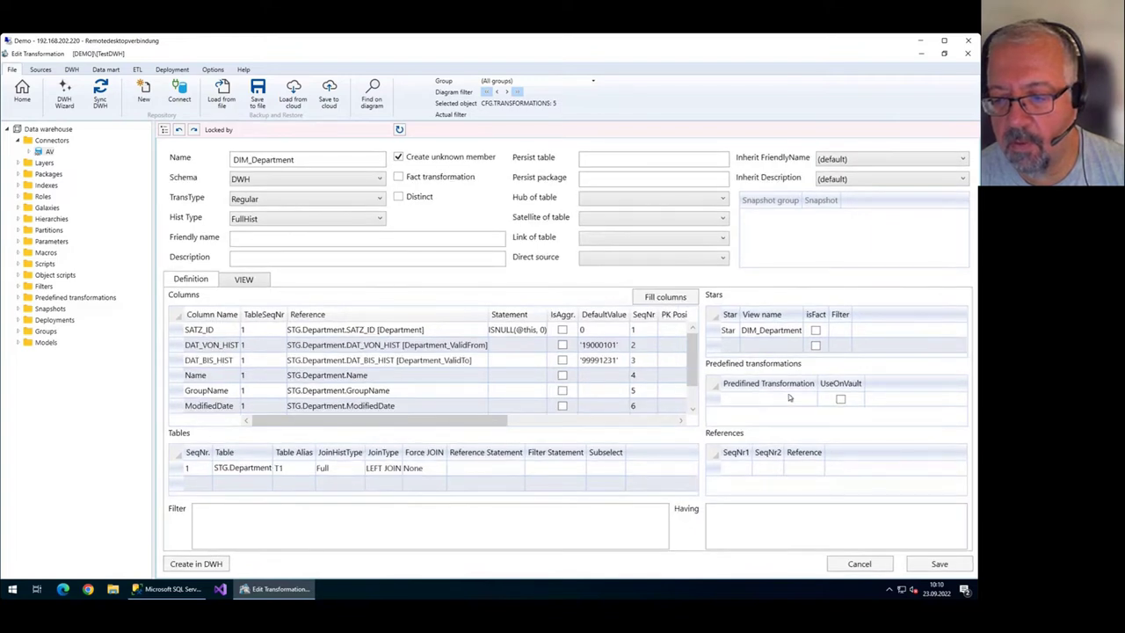
# Add Trim as DIM_Department's only predefined transformation and save.
pyautogui.click(809, 398)
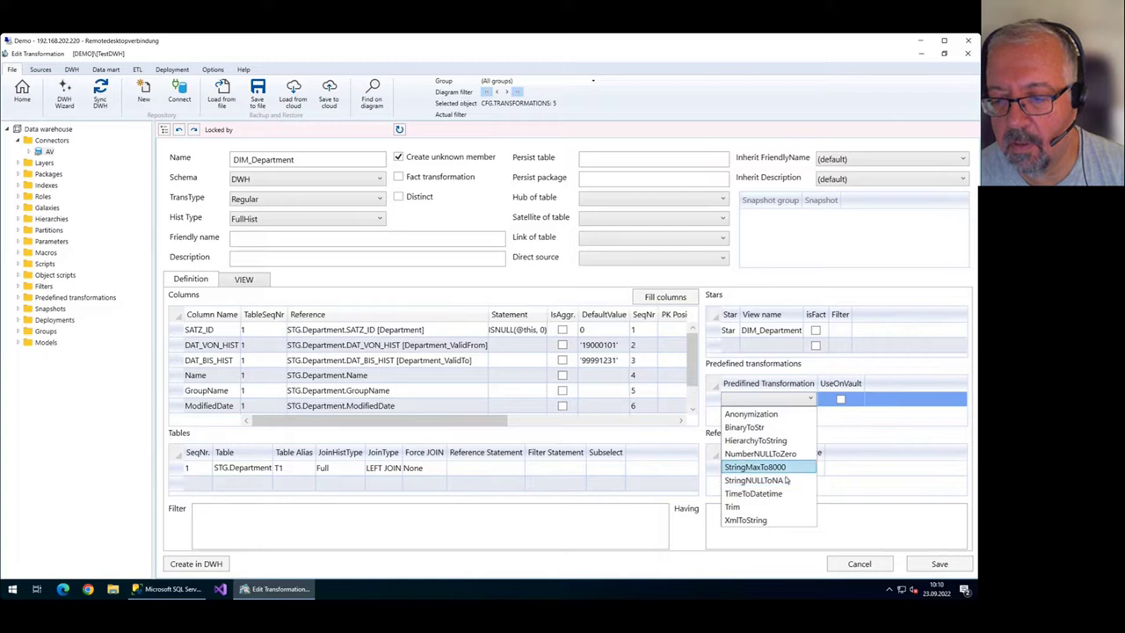
pyautogui.click(779, 506)
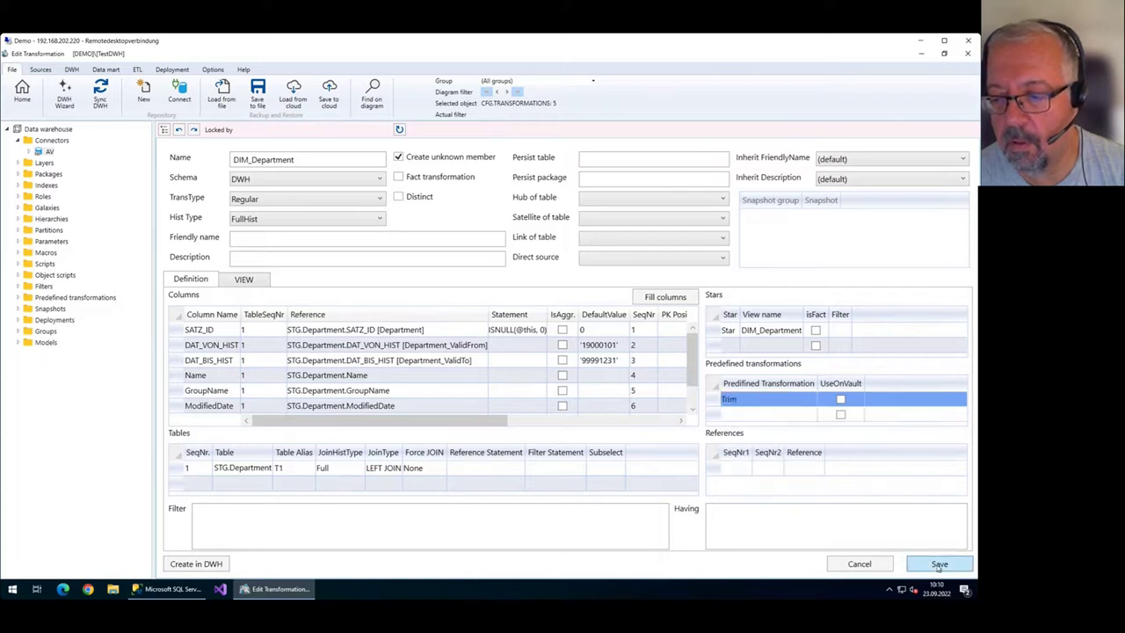
pyautogui.click(939, 565)
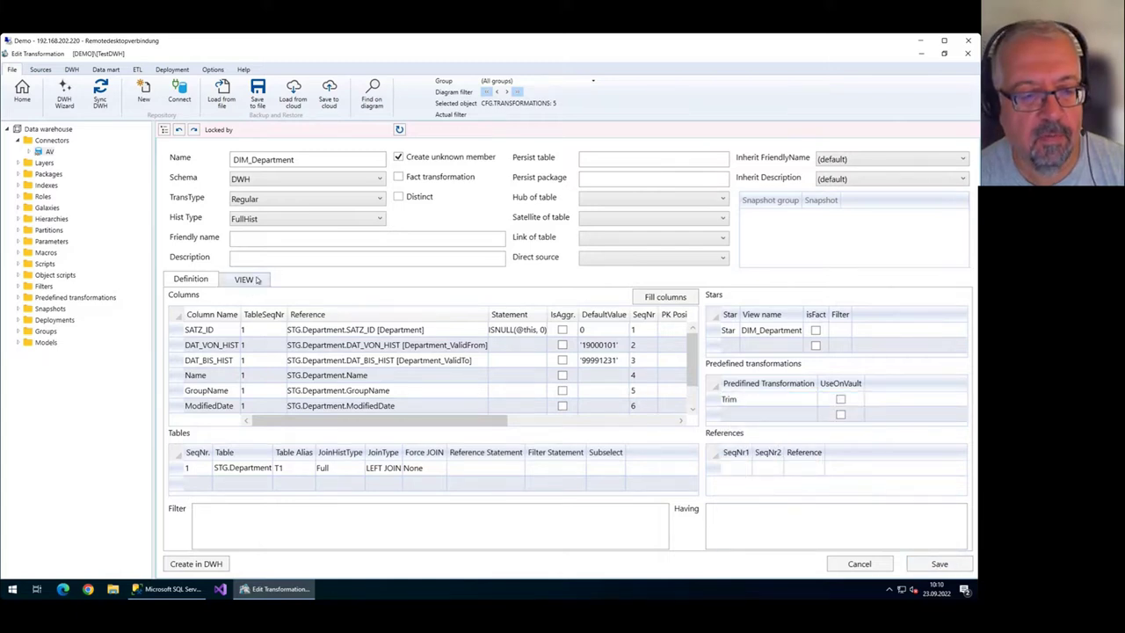
# Verify the view SQL now wraps columns in RTRIM(LTRIM()), then return to Definition.
pyautogui.click(256, 280)
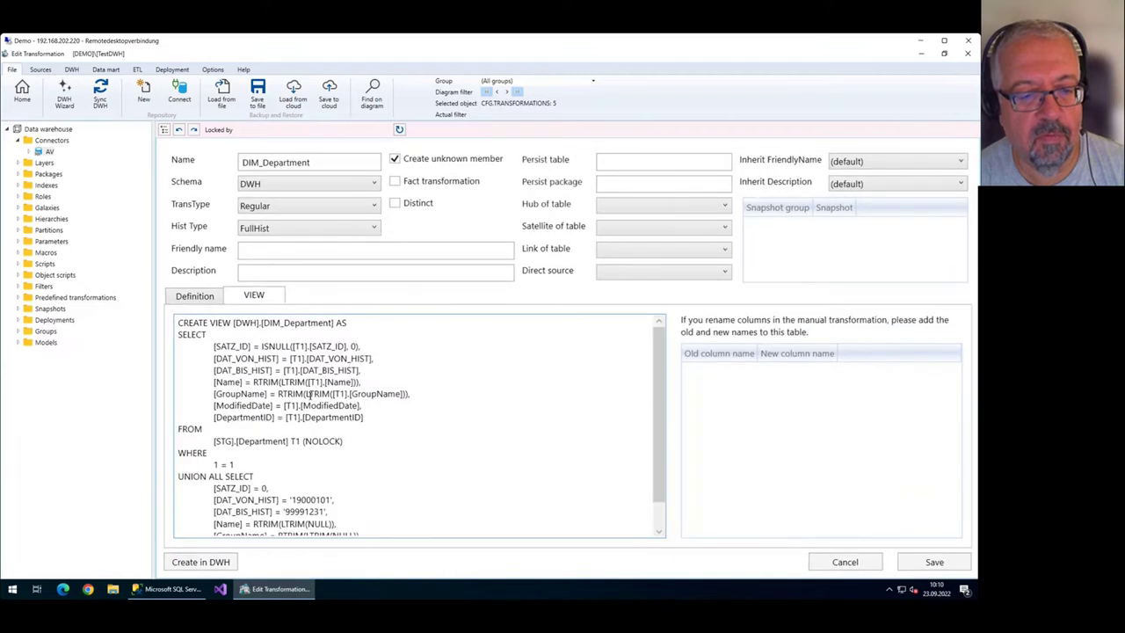
pyautogui.moveTo(253, 382); pyautogui.dragTo(335, 394)
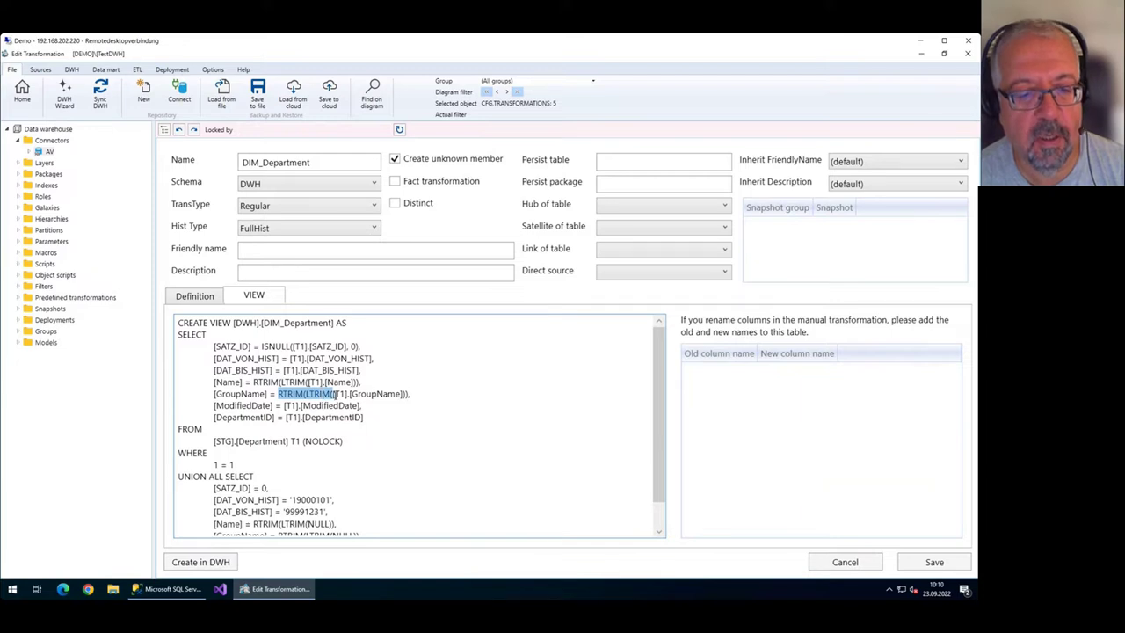
pyautogui.click(361, 390)
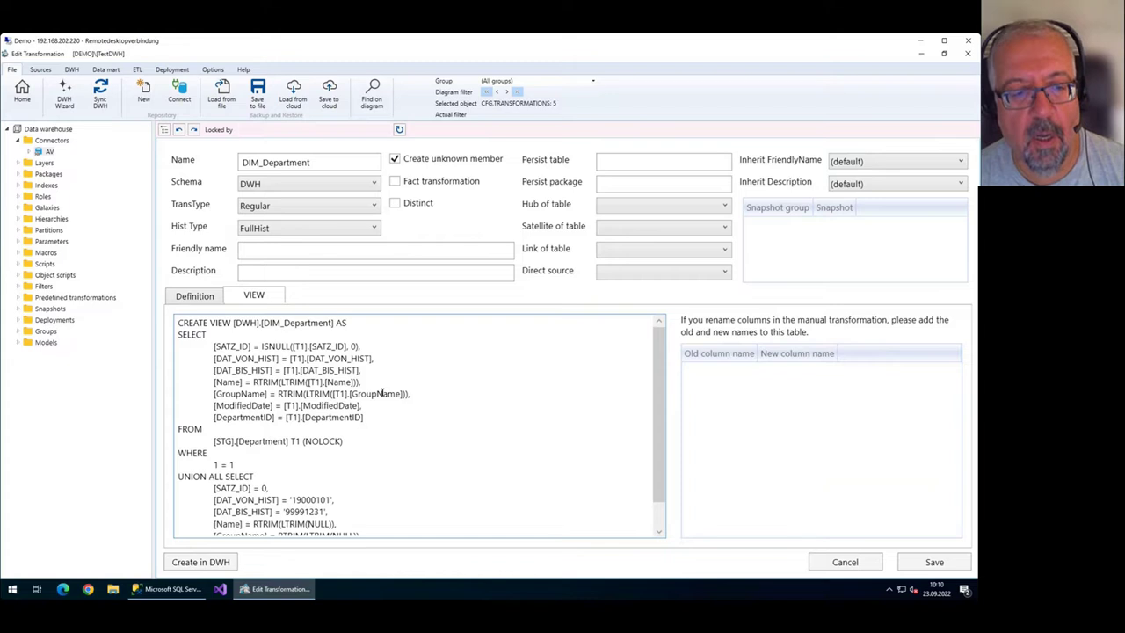
pyautogui.click(201, 299)
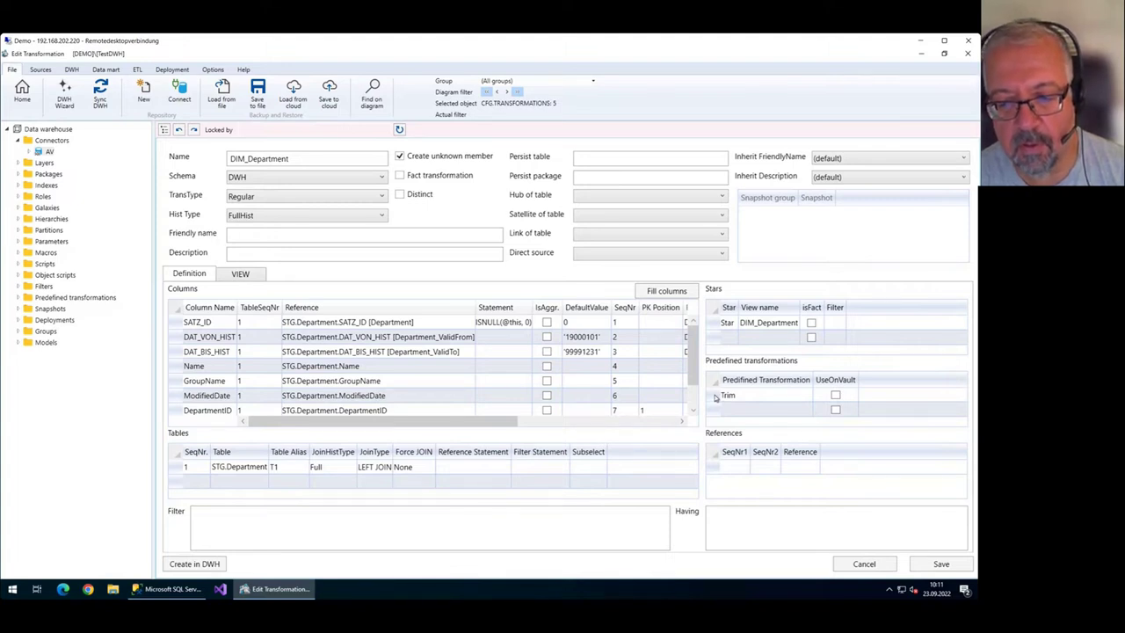
pyautogui.click(789, 410)
pyautogui.click(803, 409)
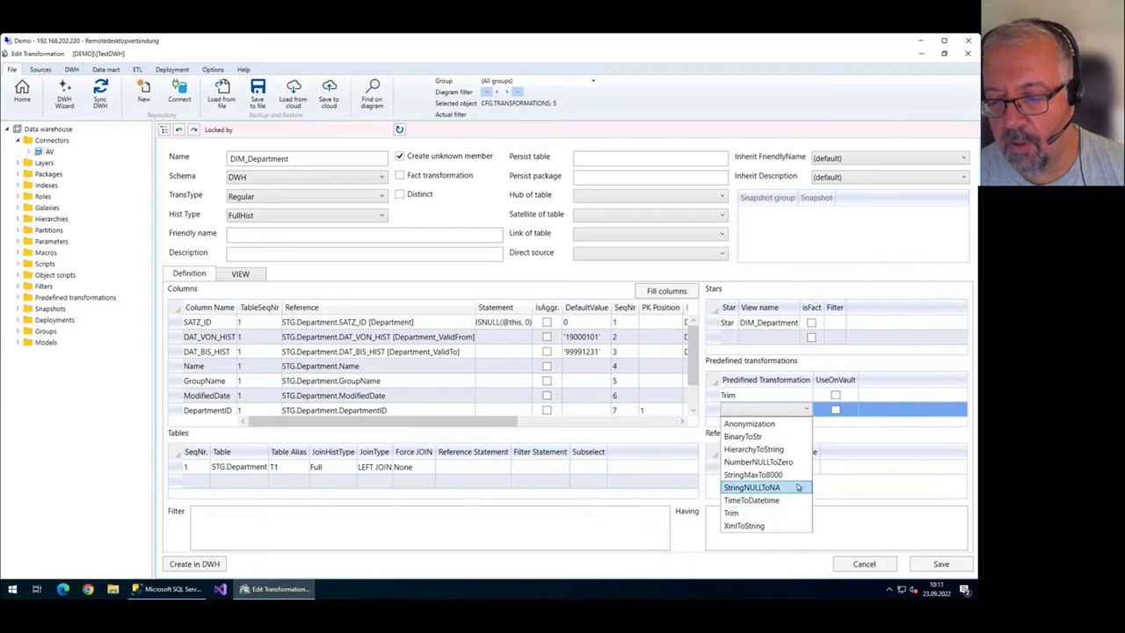
pyautogui.click(750, 490)
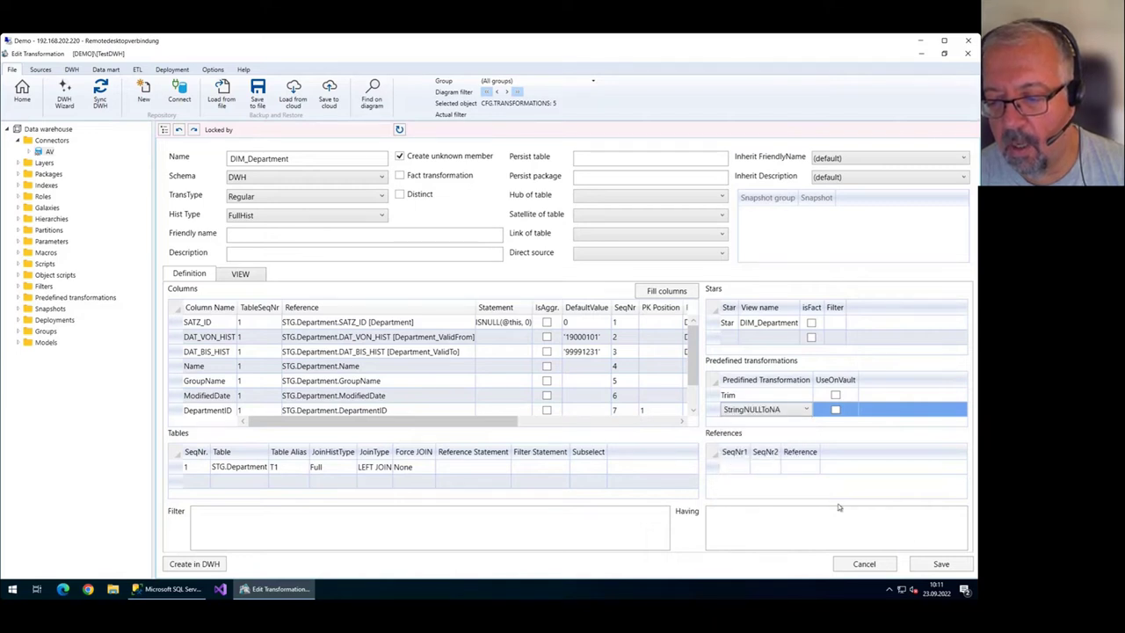
pyautogui.click(743, 418)
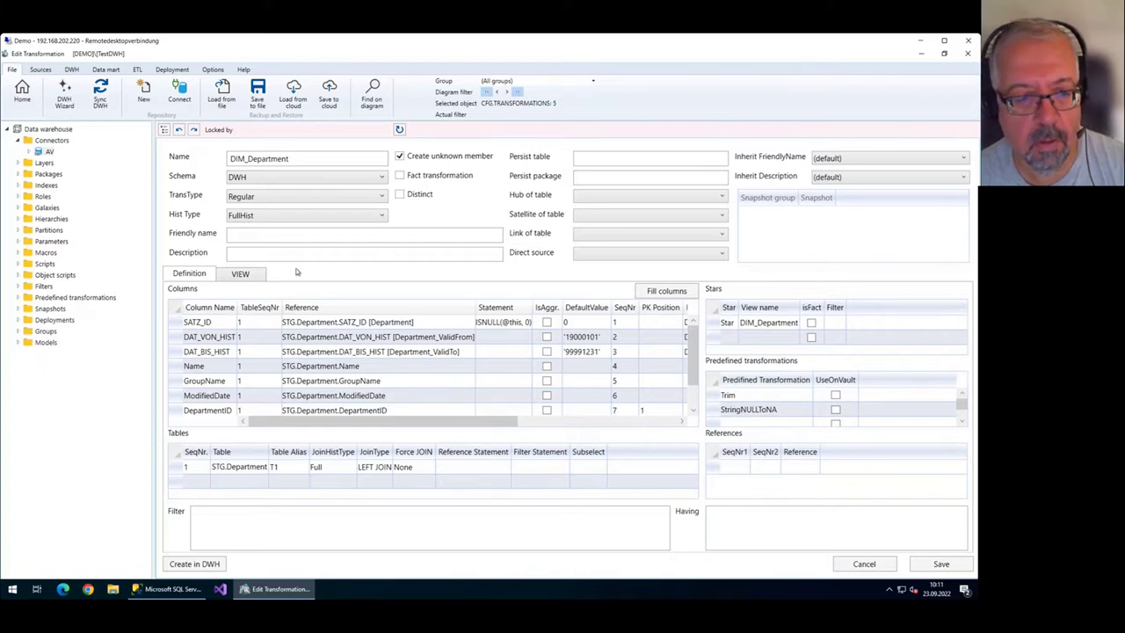
pyautogui.click(248, 276)
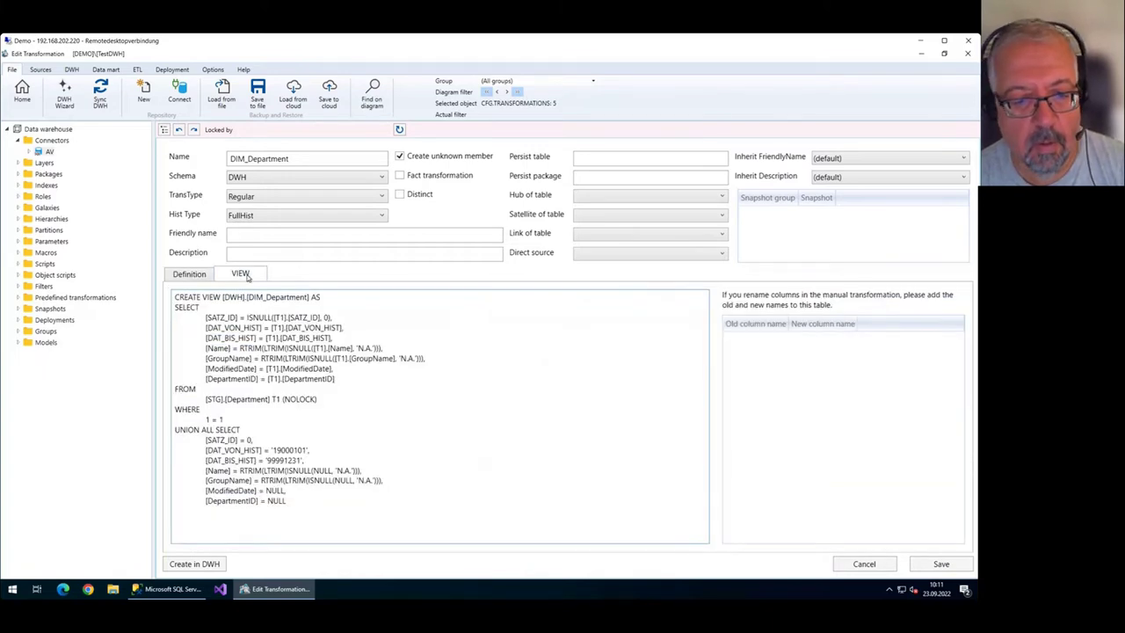
pyautogui.moveTo(272, 385); pyautogui.dragTo(458, 385)
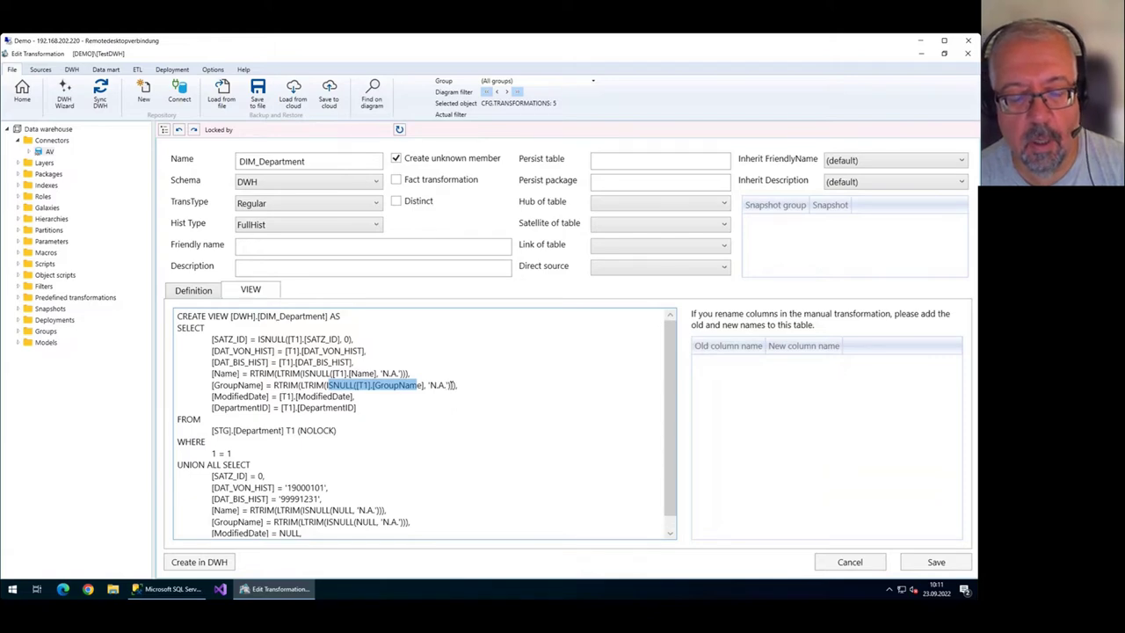
pyautogui.click(203, 293)
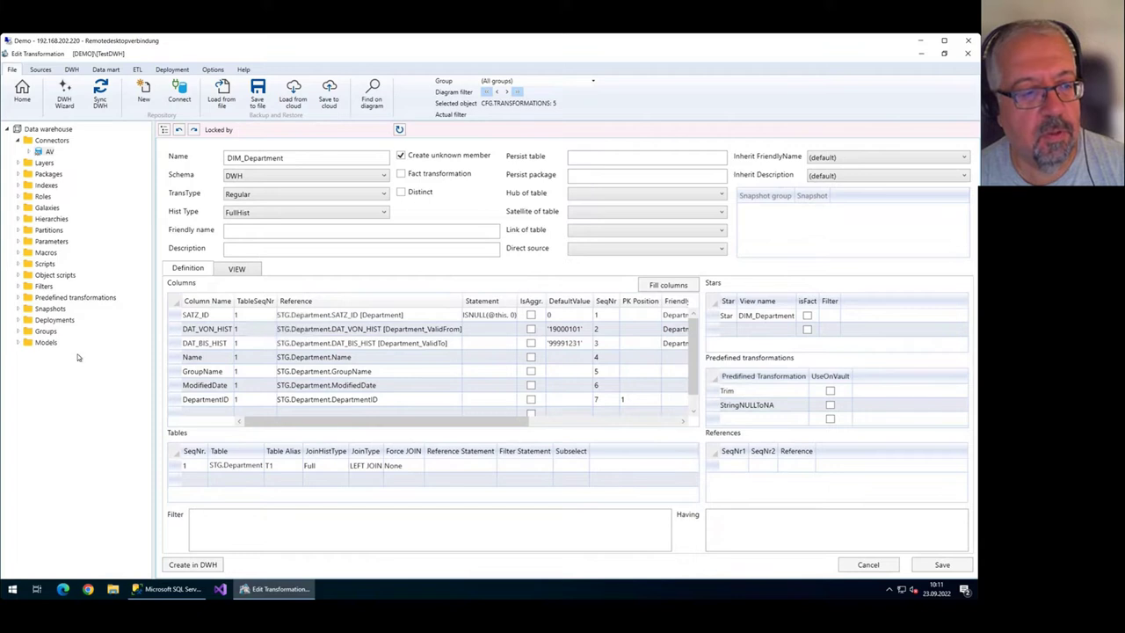
# Expand the predefined transformations list, then close DIM_Department, saving its changes.
pyautogui.click(19, 298)
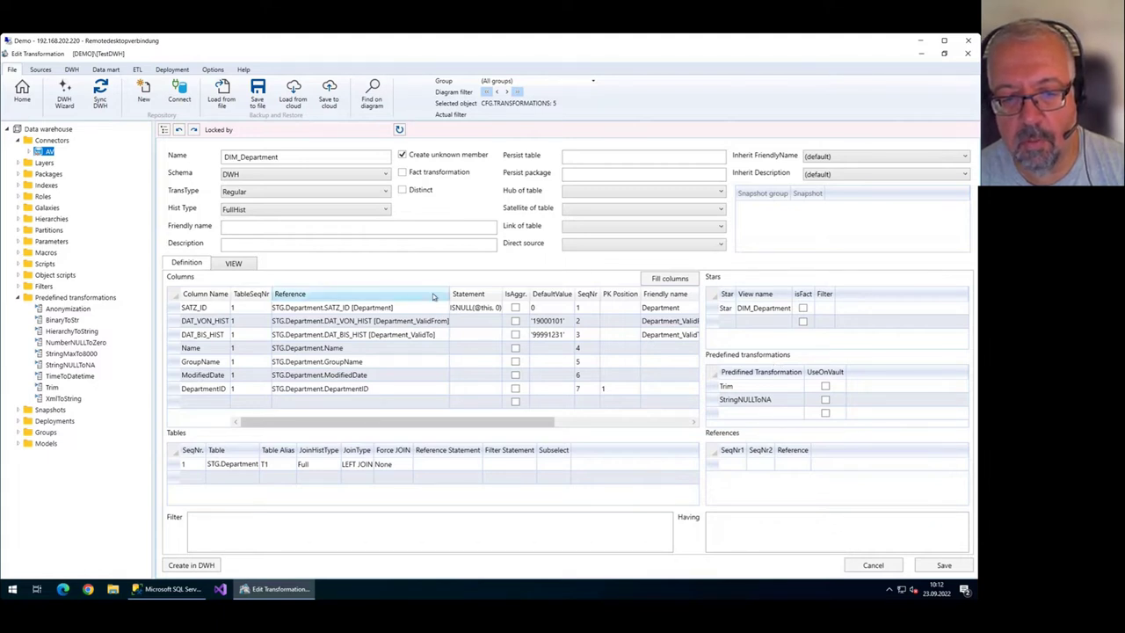
pyautogui.click(22, 91)
pyautogui.click(457, 354)
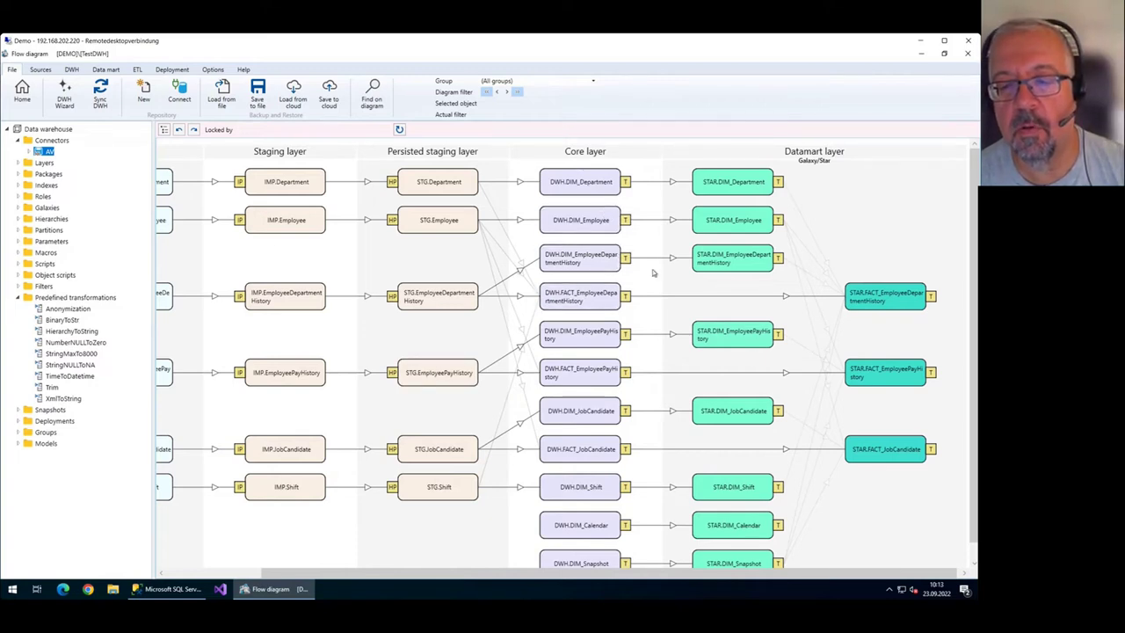
# Filter the flow diagram to the FACT_EmployeeDepartmentHistory lineage.
pyautogui.doubleClick(597, 186)
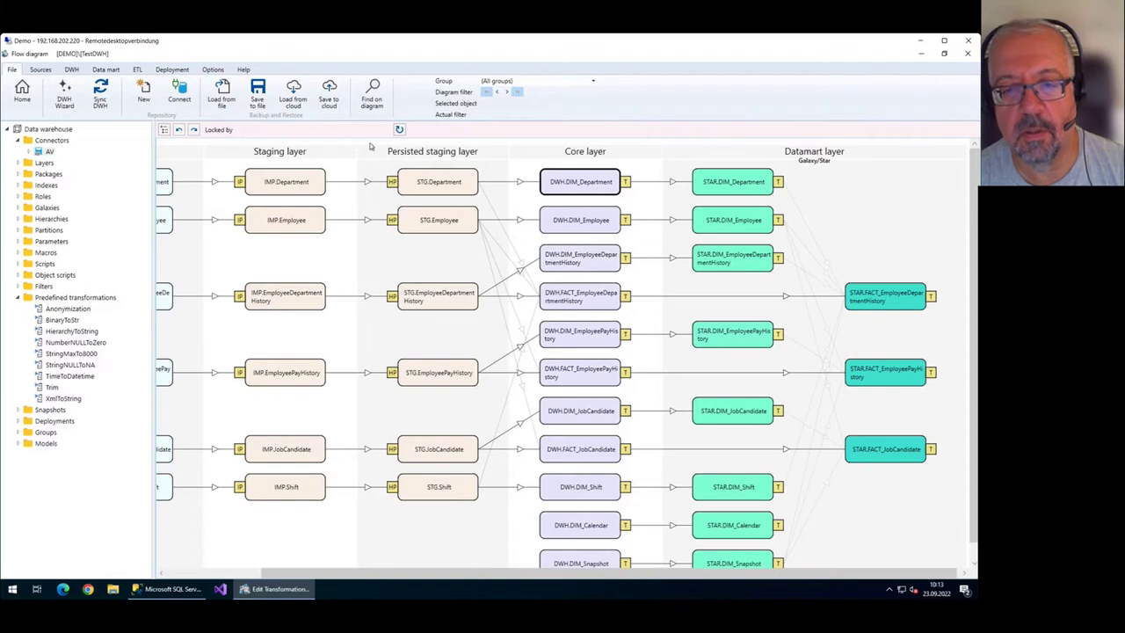
pyautogui.click(20, 97)
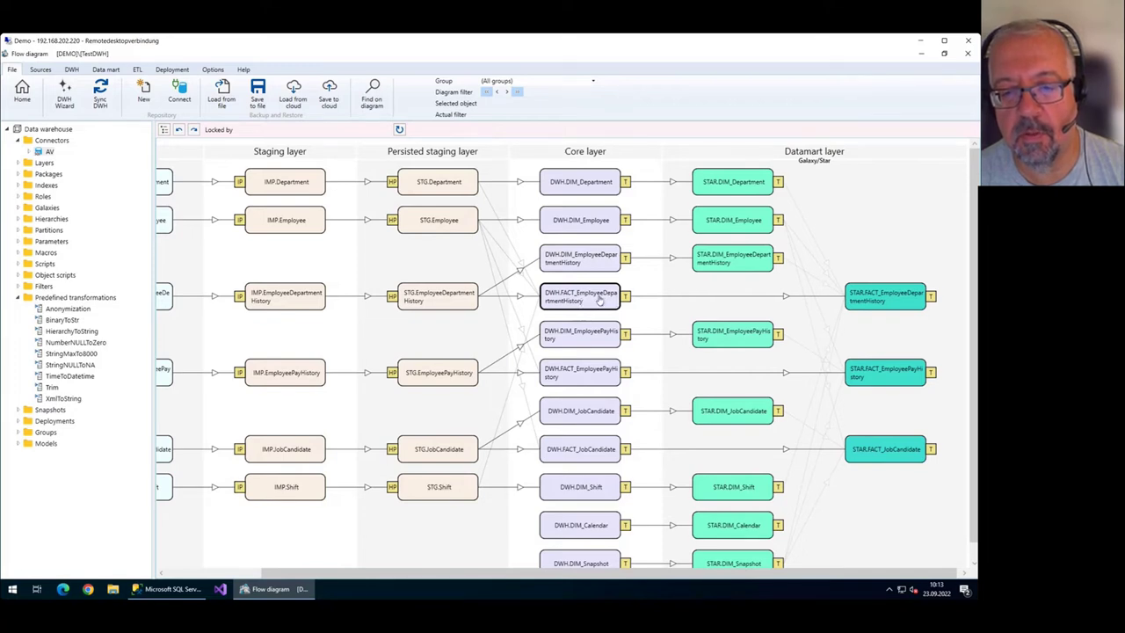
pyautogui.rightClick(594, 299)
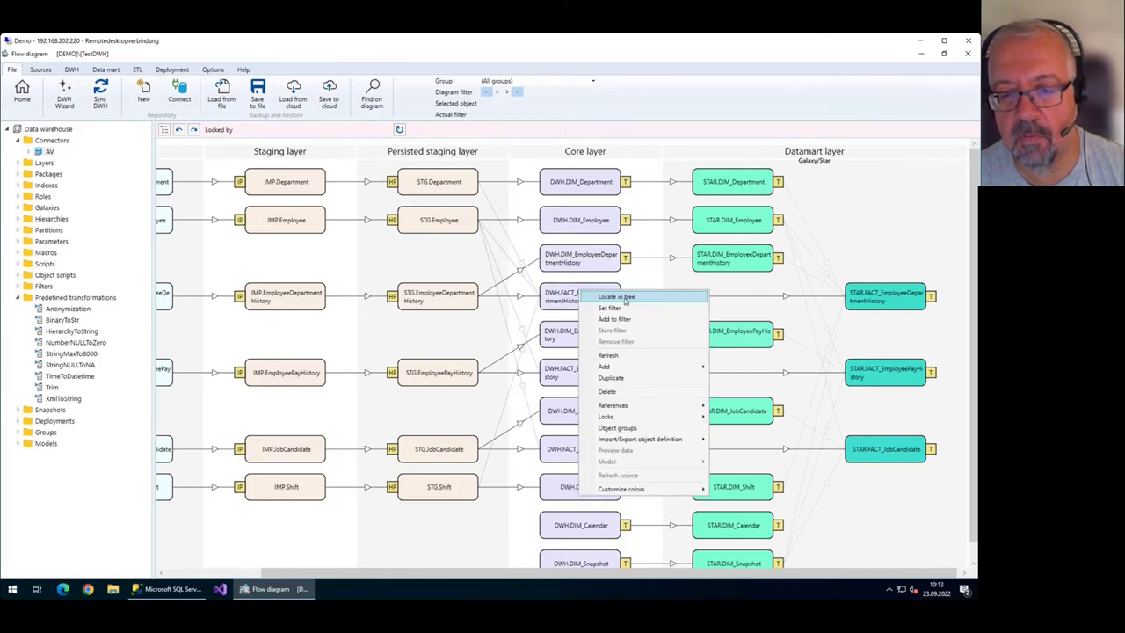
pyautogui.click(615, 309)
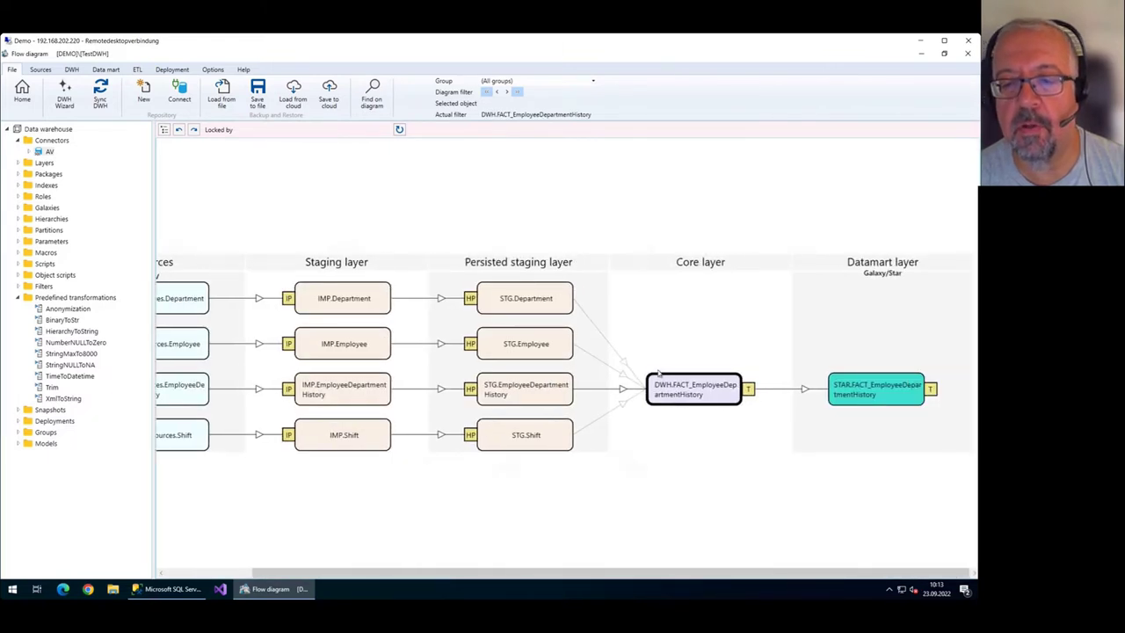
# Open the DWH.FACT_EmployeeDepartmentHistory transformation definition.
pyautogui.click(699, 397)
pyautogui.click(694, 390)
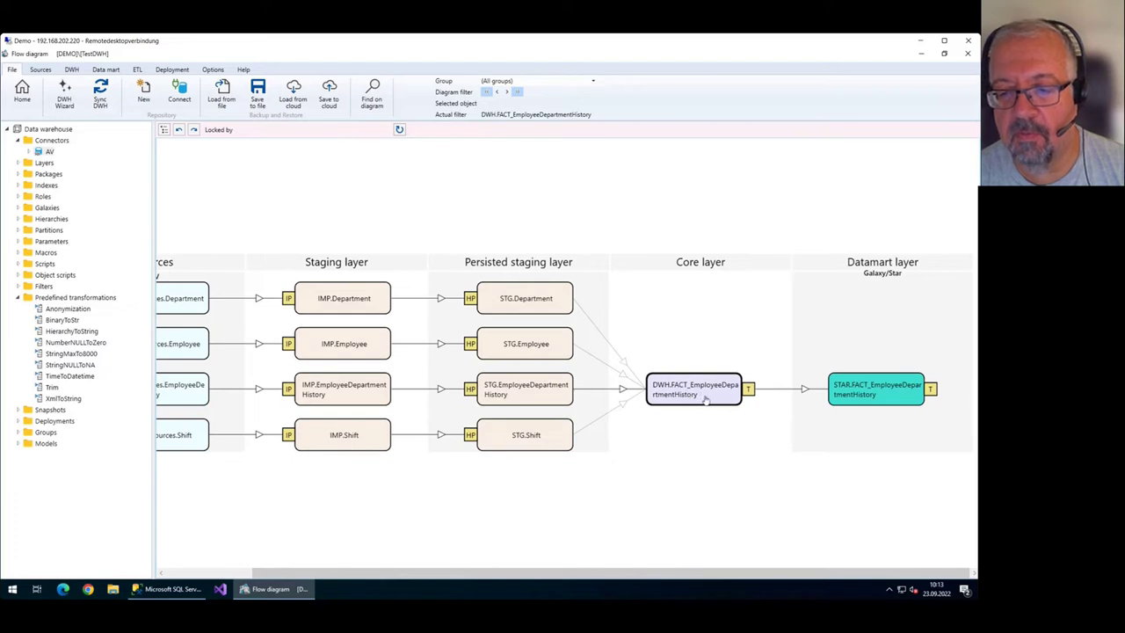
pyautogui.doubleClick(705, 396)
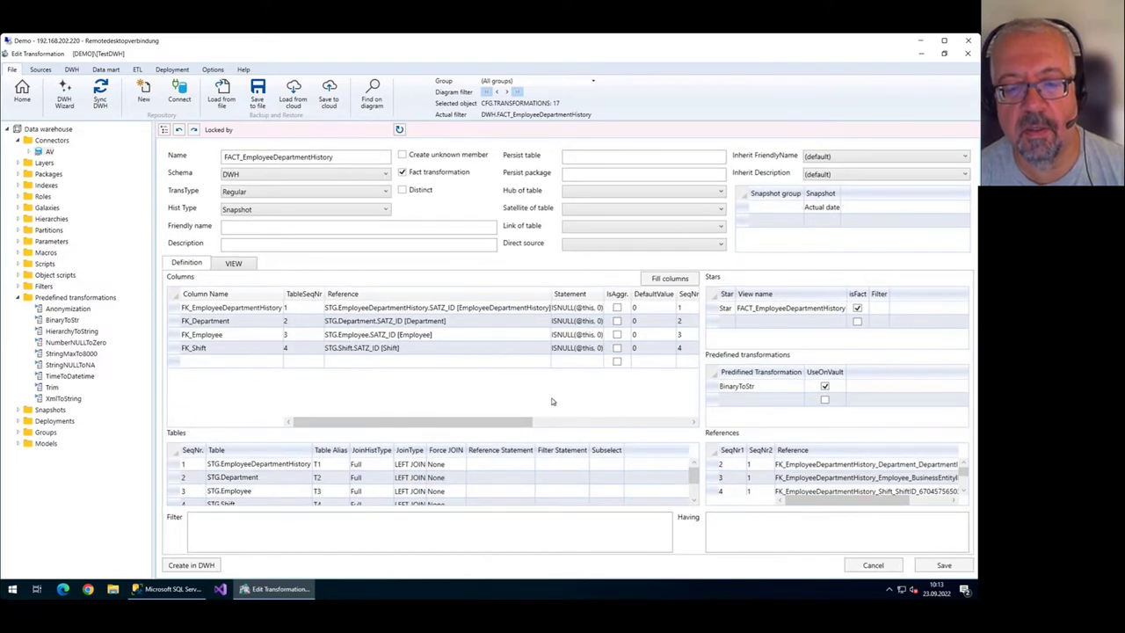
pyautogui.click(297, 465)
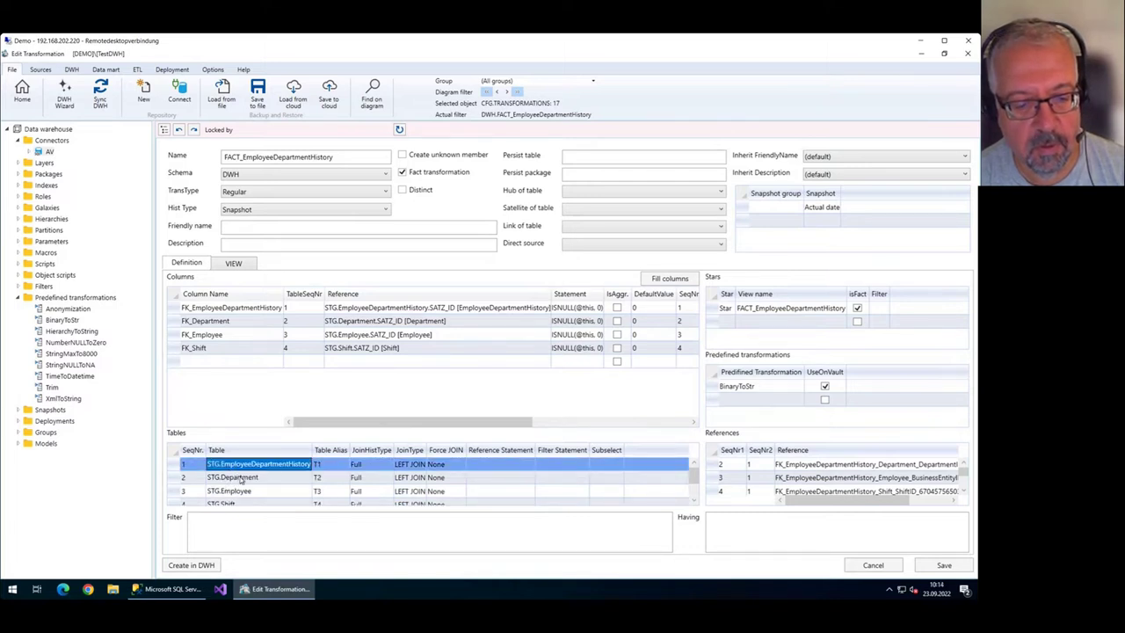
pyautogui.moveTo(830, 498)
pyautogui.mouseDown()
pyautogui.moveTo(879, 502)
pyautogui.moveTo(819, 516)
pyautogui.mouseUp()
pyautogui.click(738, 468)
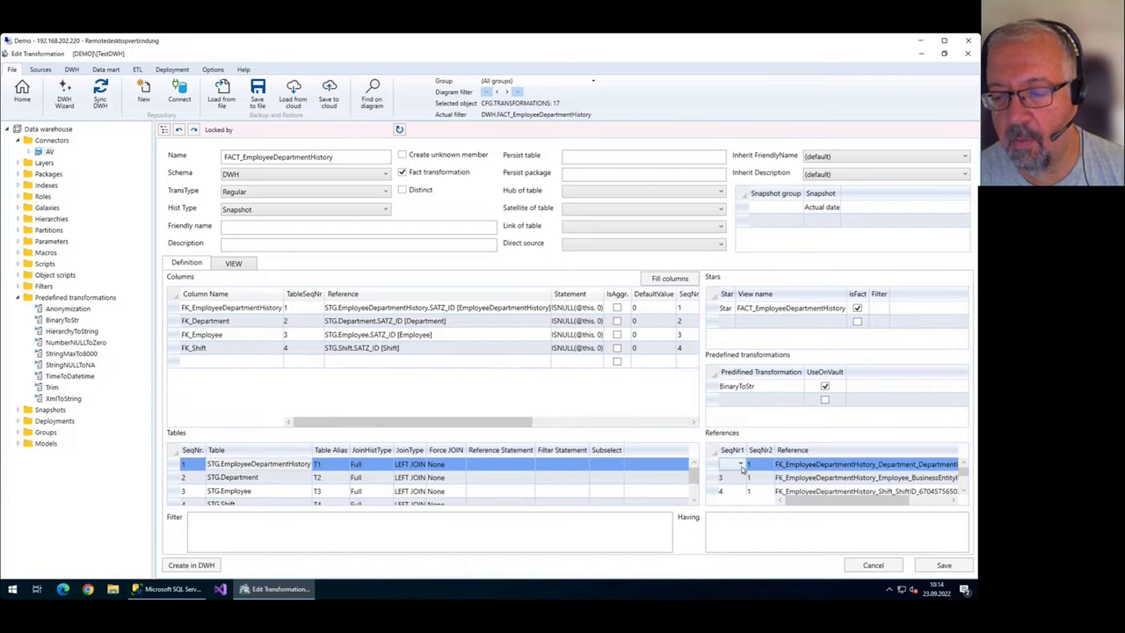
pyautogui.click(743, 469)
pyautogui.click(736, 482)
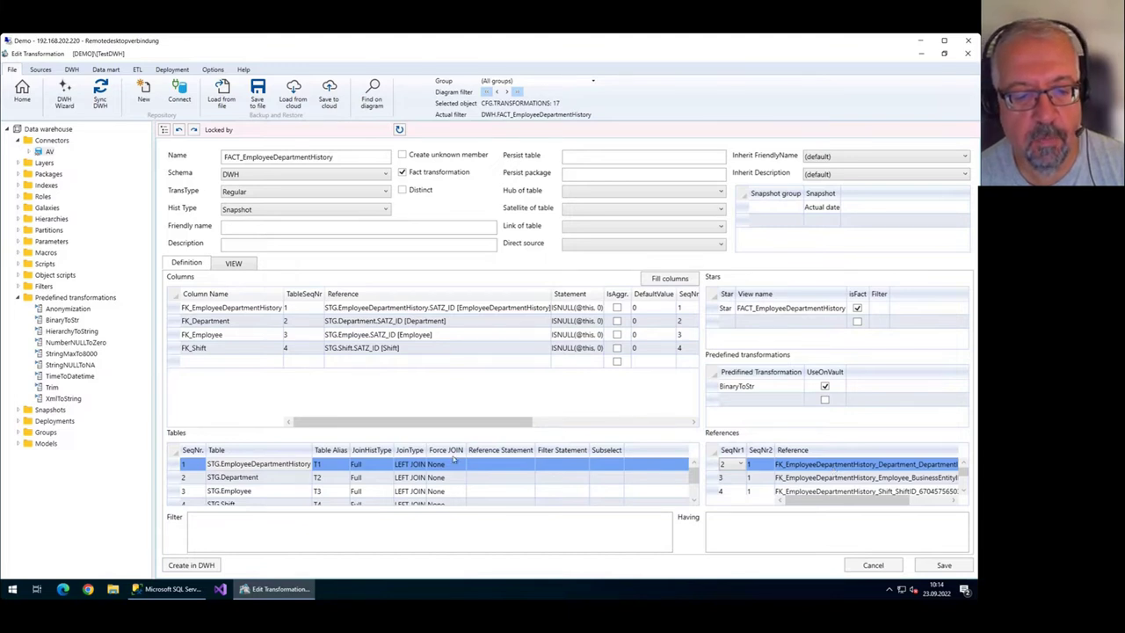
pyautogui.click(189, 477)
pyautogui.click(192, 463)
pyautogui.click(190, 476)
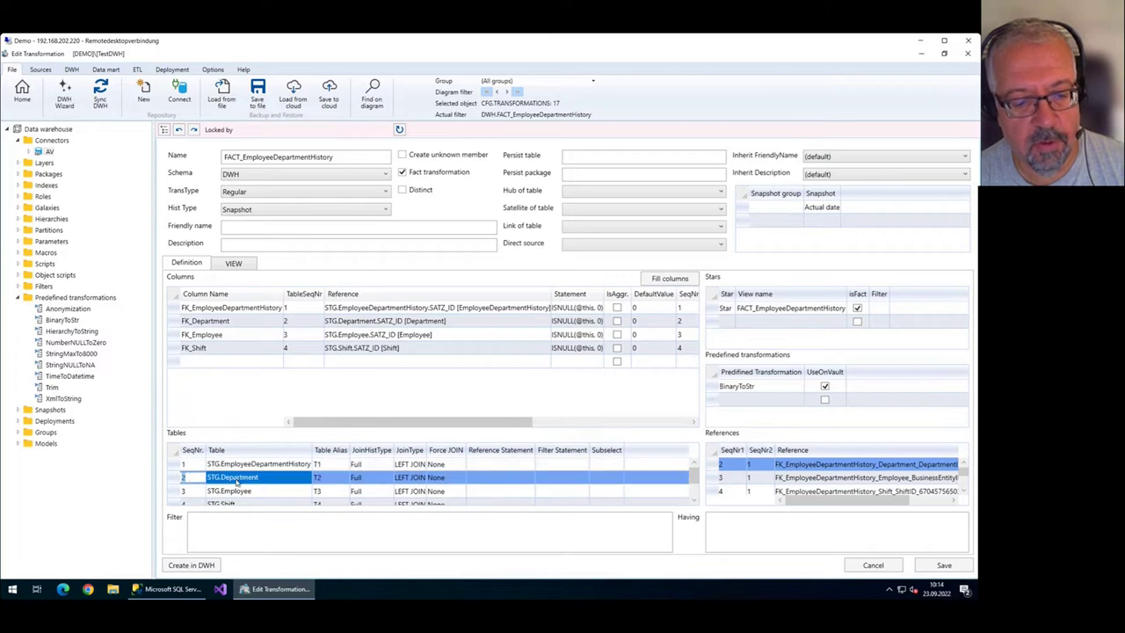
pyautogui.click(195, 464)
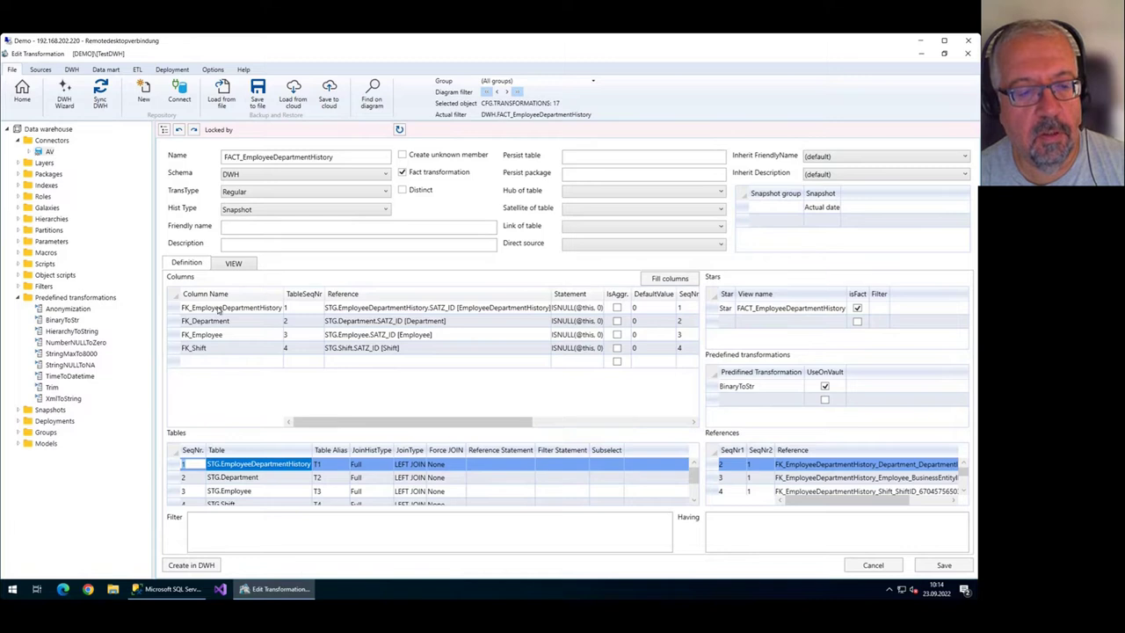
# Inspect the FK_Department, FK_Employee and STG.Department rows, then display the fact's CREATE VIEW SQL.
pyautogui.click(242, 323)
pyautogui.click(242, 323)
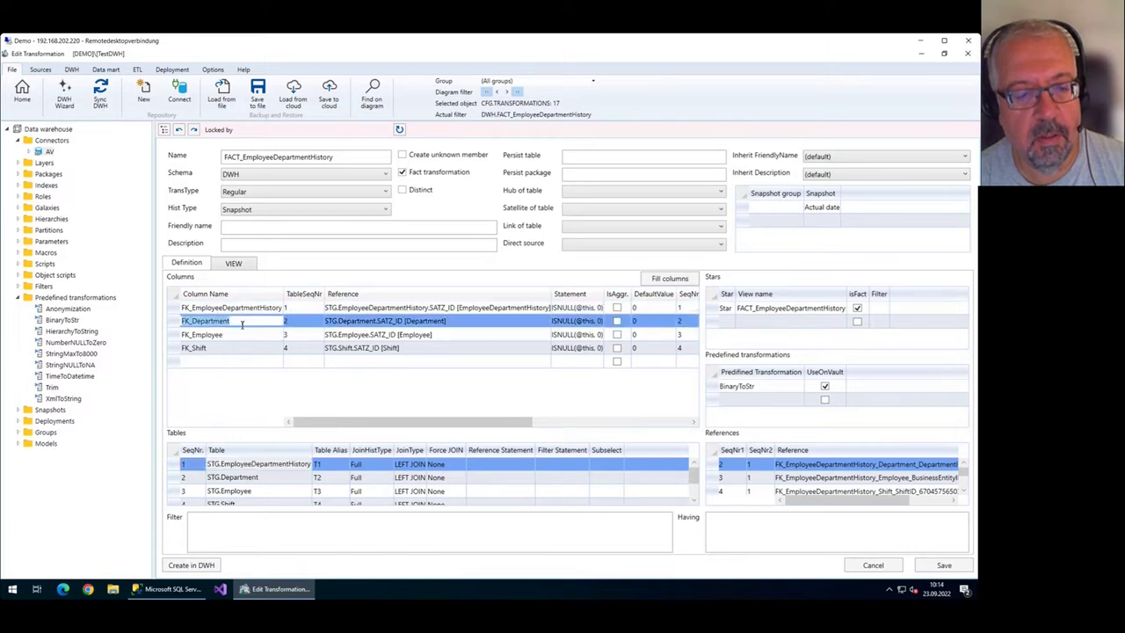
pyautogui.click(243, 337)
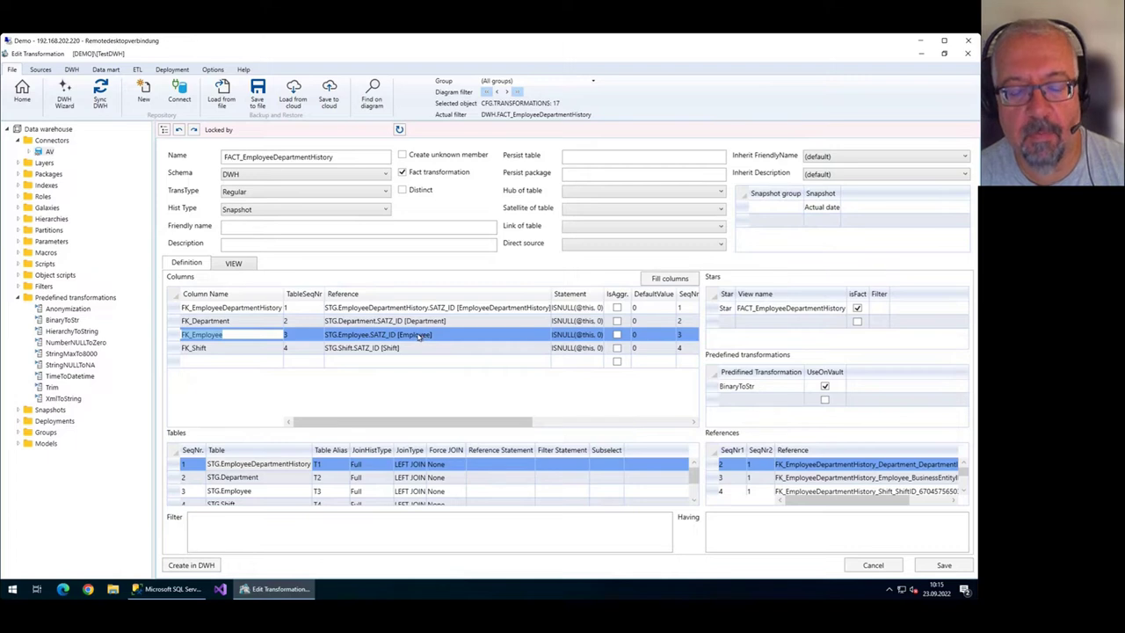
pyautogui.click(255, 479)
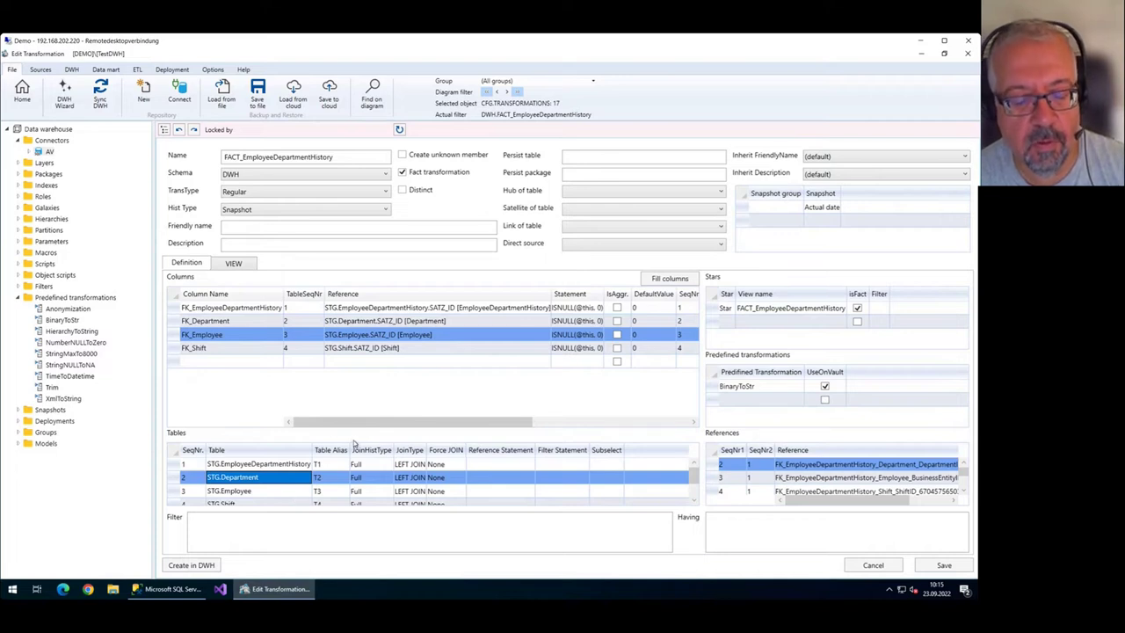
pyautogui.click(234, 263)
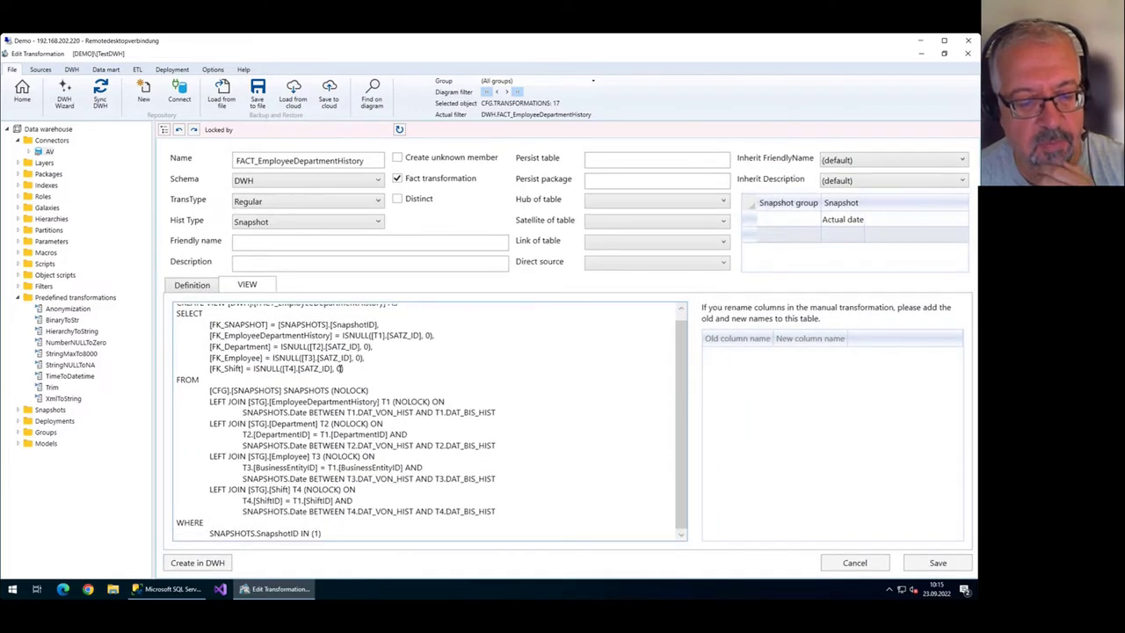
pyautogui.click(300, 224)
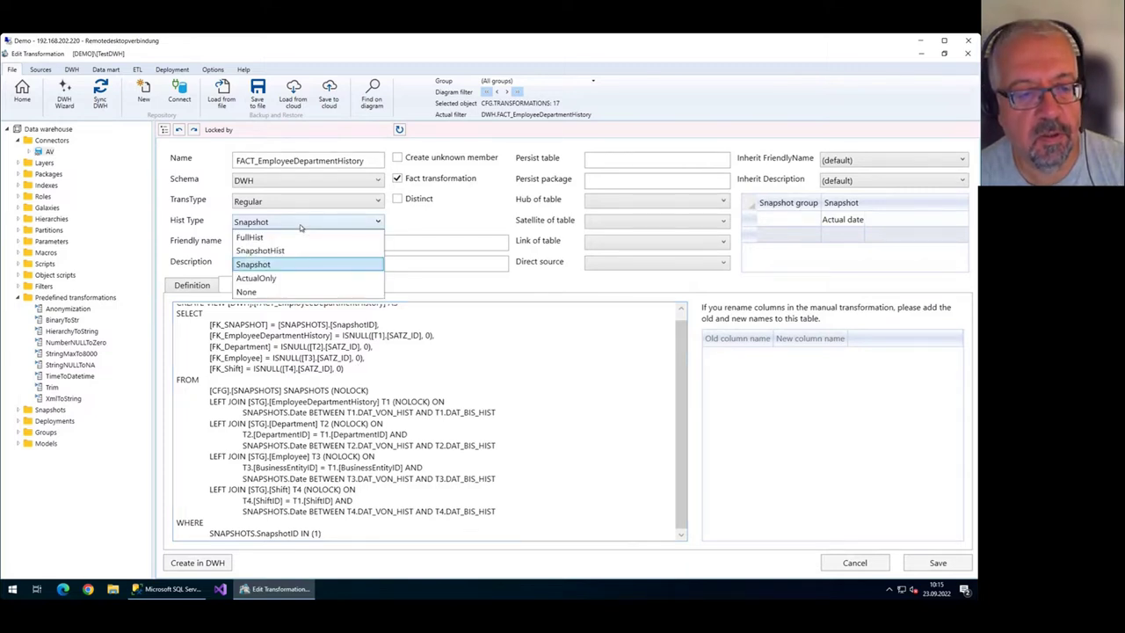
pyautogui.click(300, 224)
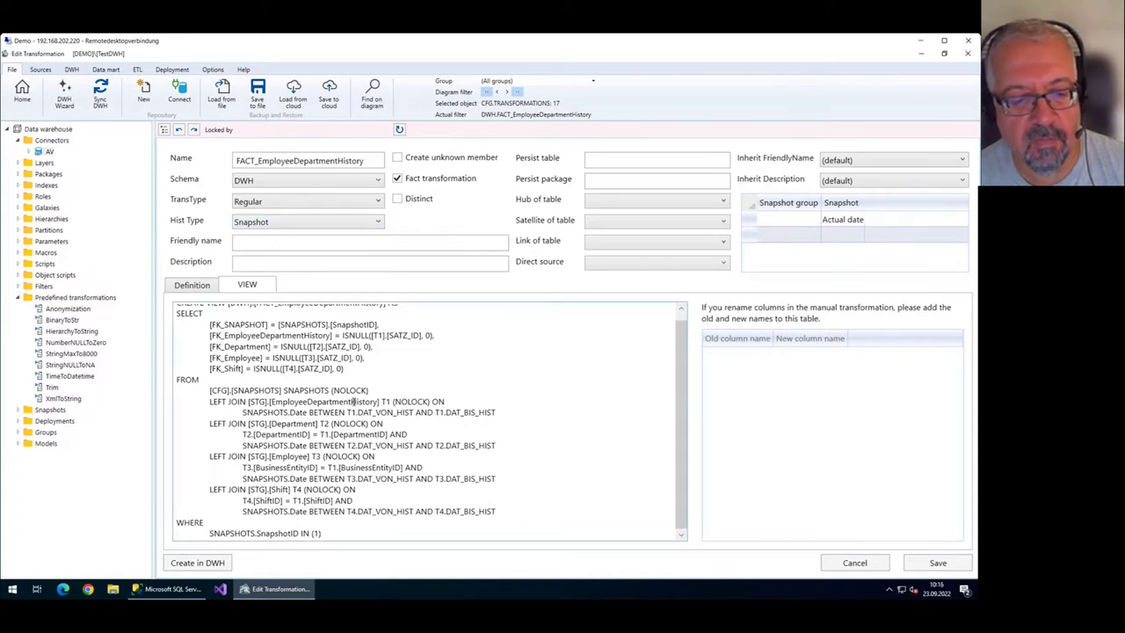
pyautogui.moveTo(210, 390); pyautogui.dragTo(282, 390)
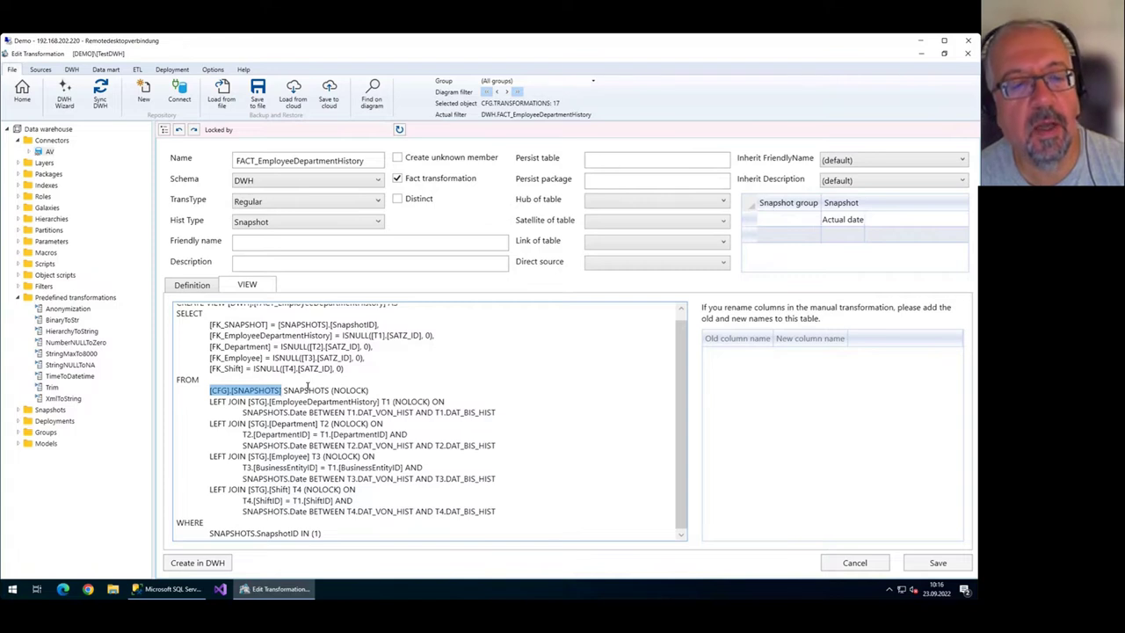
pyautogui.click(309, 387)
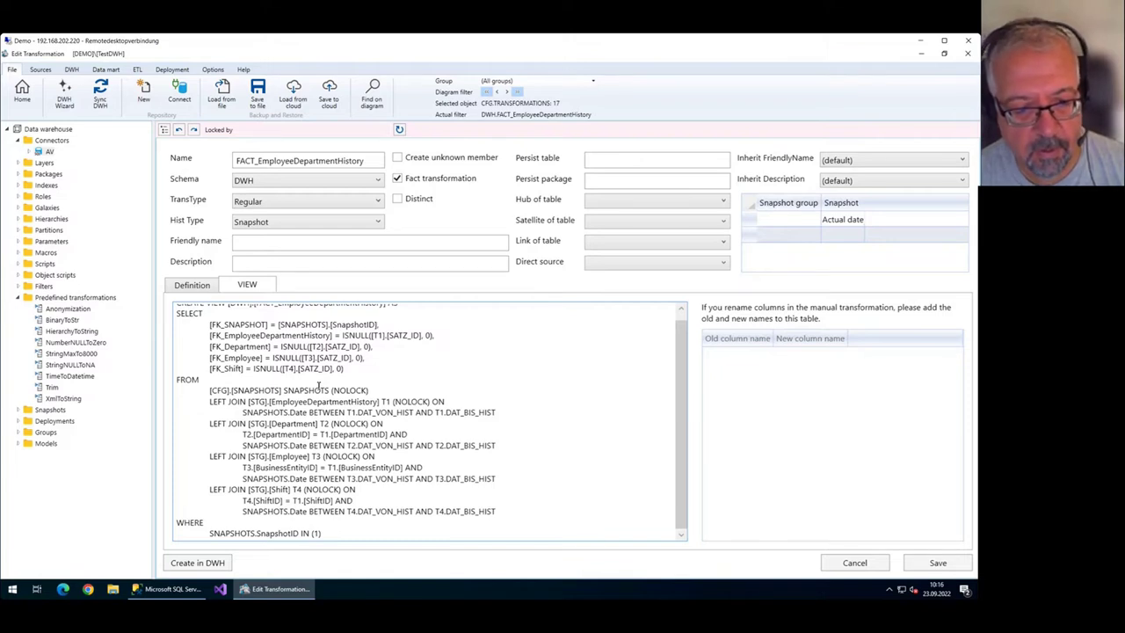
pyautogui.moveTo(305, 412)
pyautogui.mouseDown()
pyautogui.moveTo(246, 412)
pyautogui.moveTo(308, 412)
pyautogui.mouseUp()
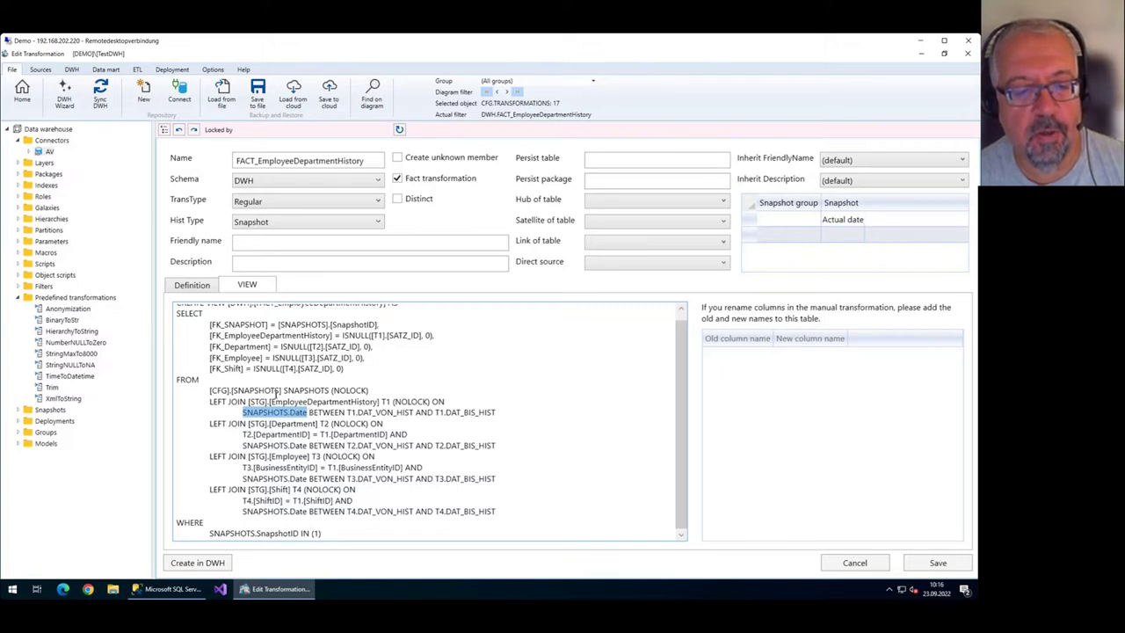
pyautogui.moveTo(275, 390); pyautogui.dragTo(243, 413)
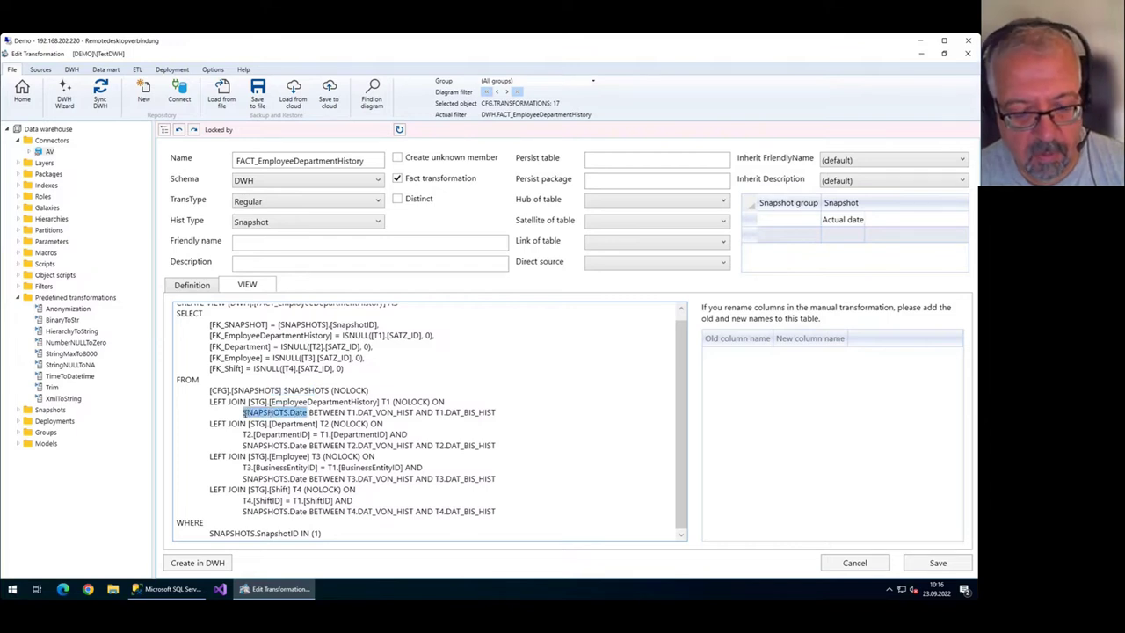
pyautogui.click(249, 406)
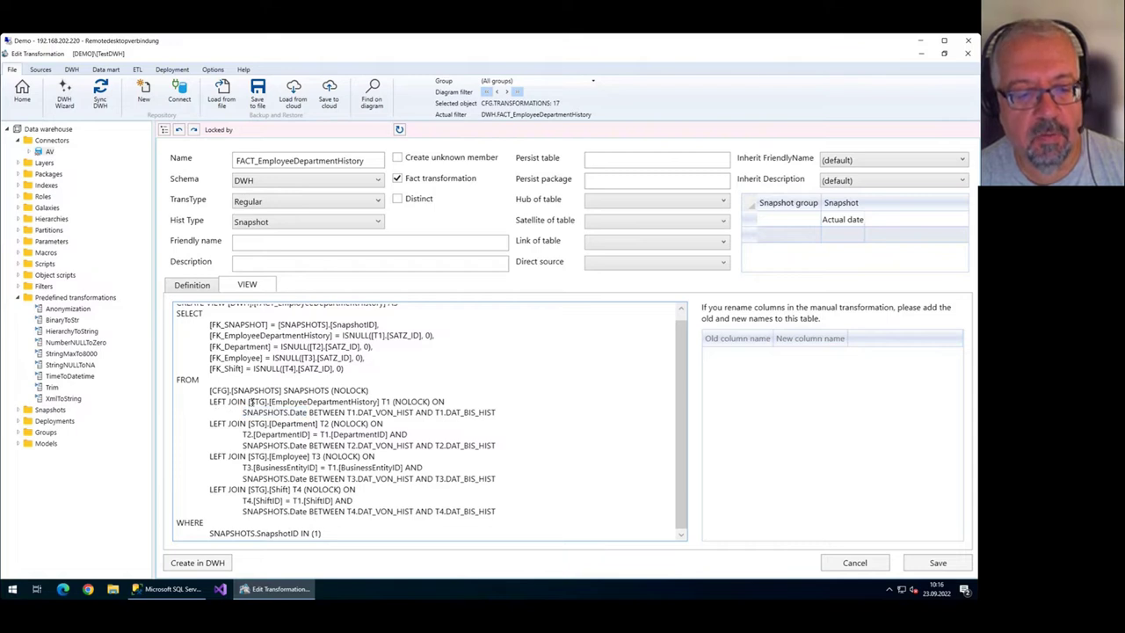
pyautogui.moveTo(248, 401); pyautogui.dragTo(345, 401)
pyautogui.moveTo(243, 412); pyautogui.dragTo(496, 415)
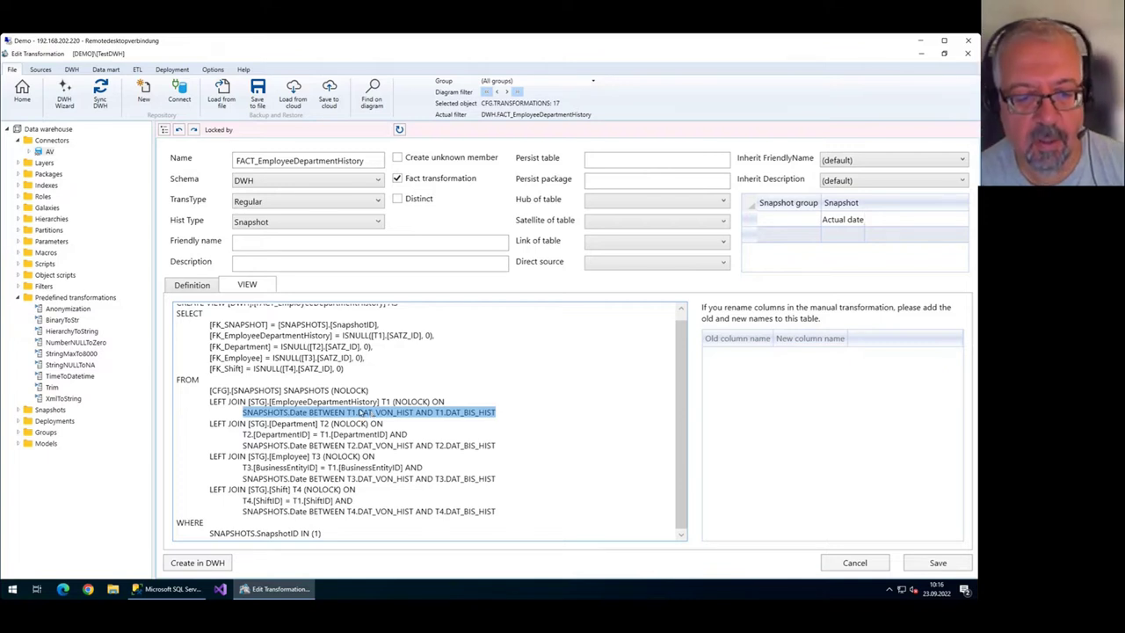
pyautogui.click(348, 404)
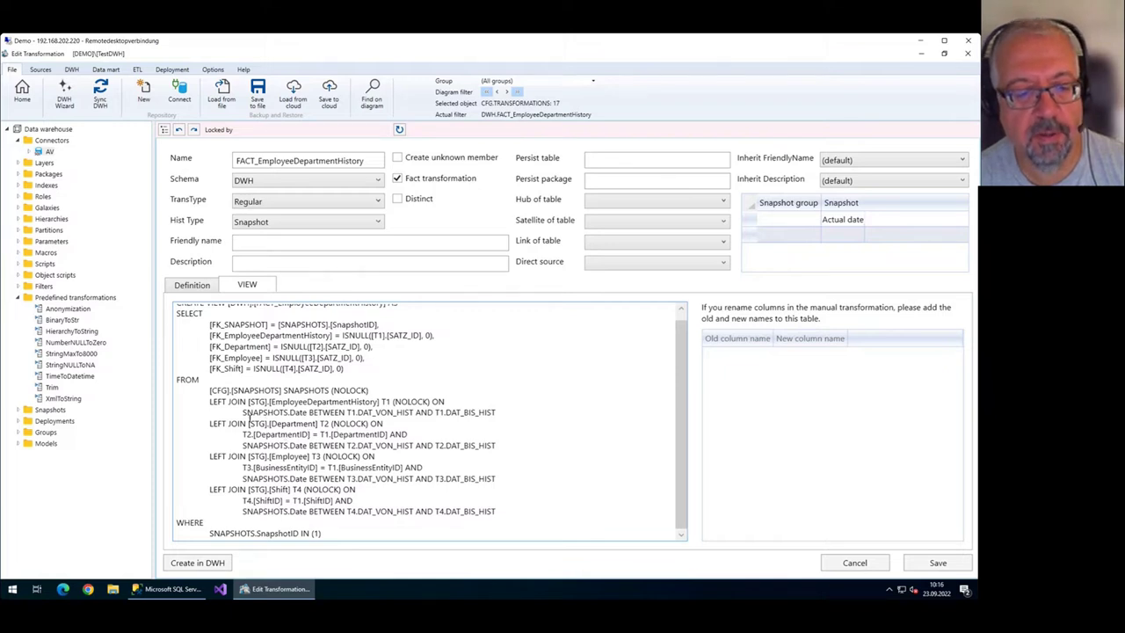
pyautogui.moveTo(244, 413); pyautogui.dragTo(308, 415)
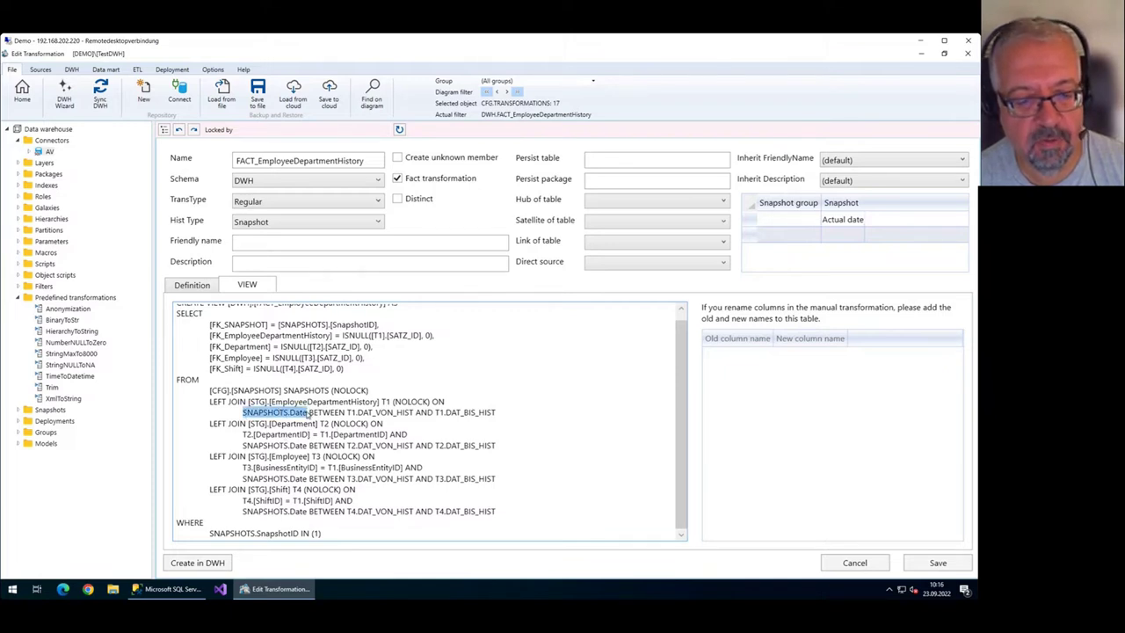
pyautogui.click(318, 412)
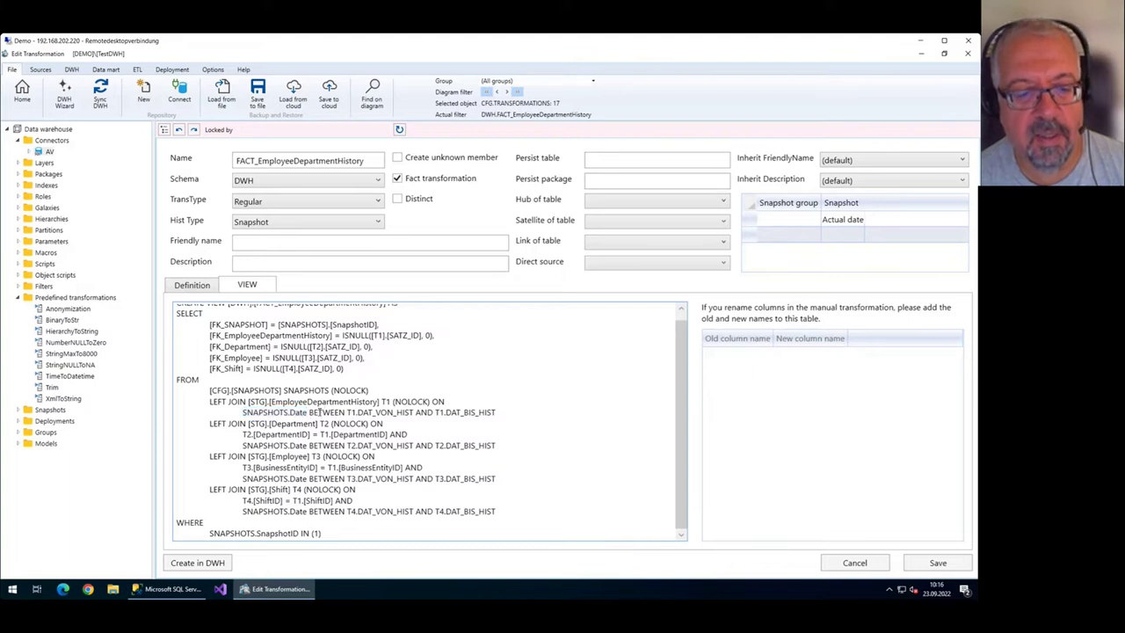
pyautogui.moveTo(243, 434); pyautogui.dragTo(391, 435)
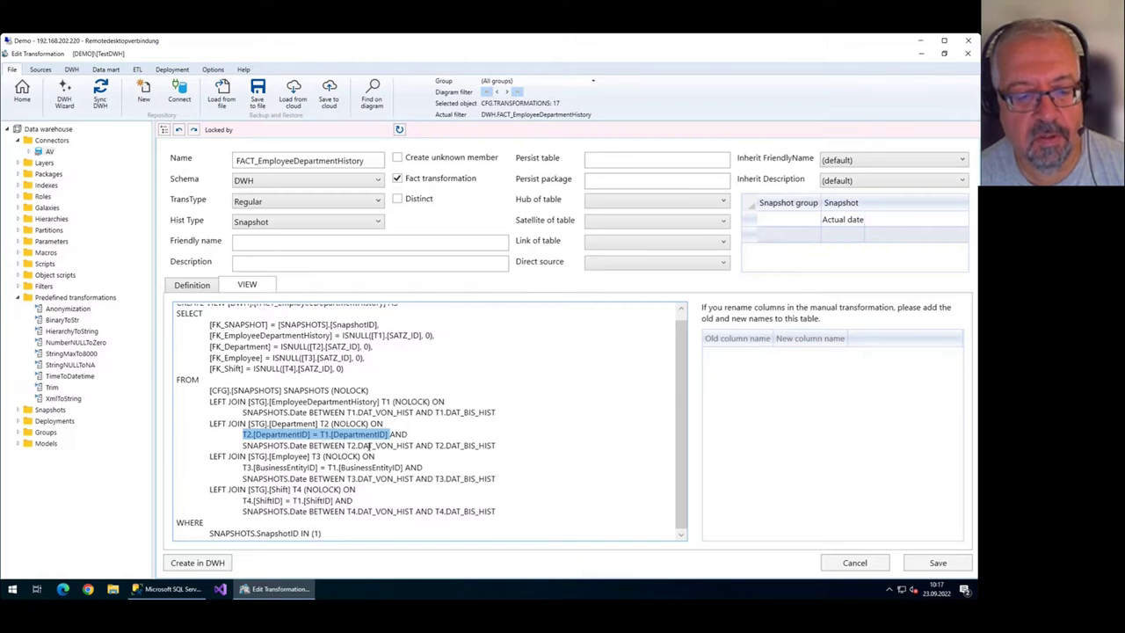
# Highlight the Shift join's snapshot date range condition and the snapshots table in the VIEW SQL.
pyautogui.press('End')
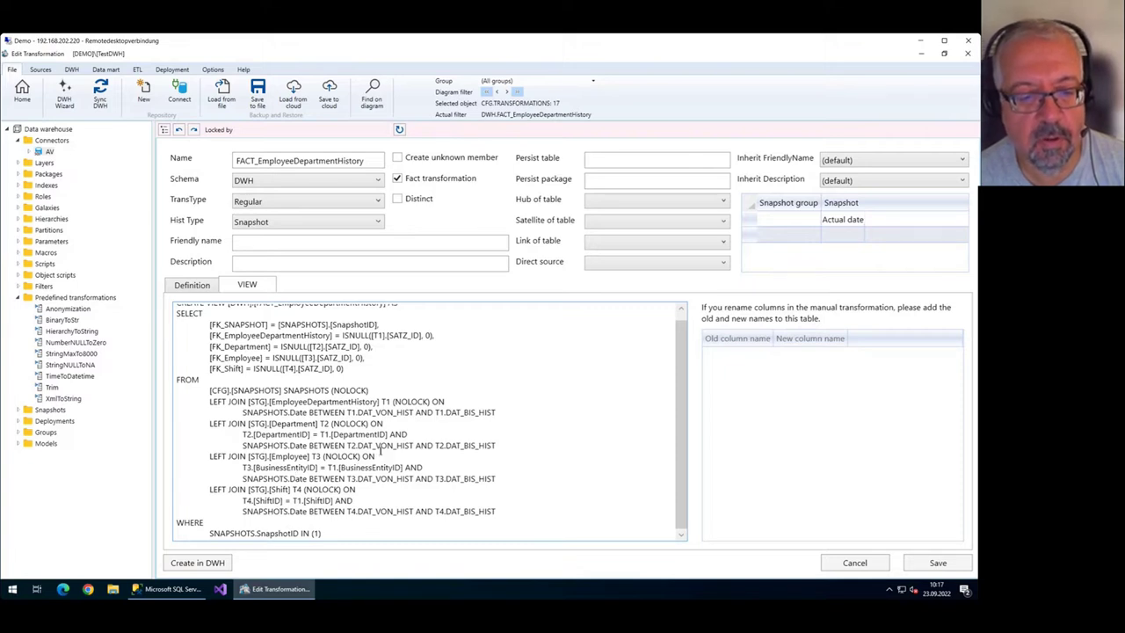
pyautogui.moveTo(243, 513); pyautogui.dragTo(497, 514)
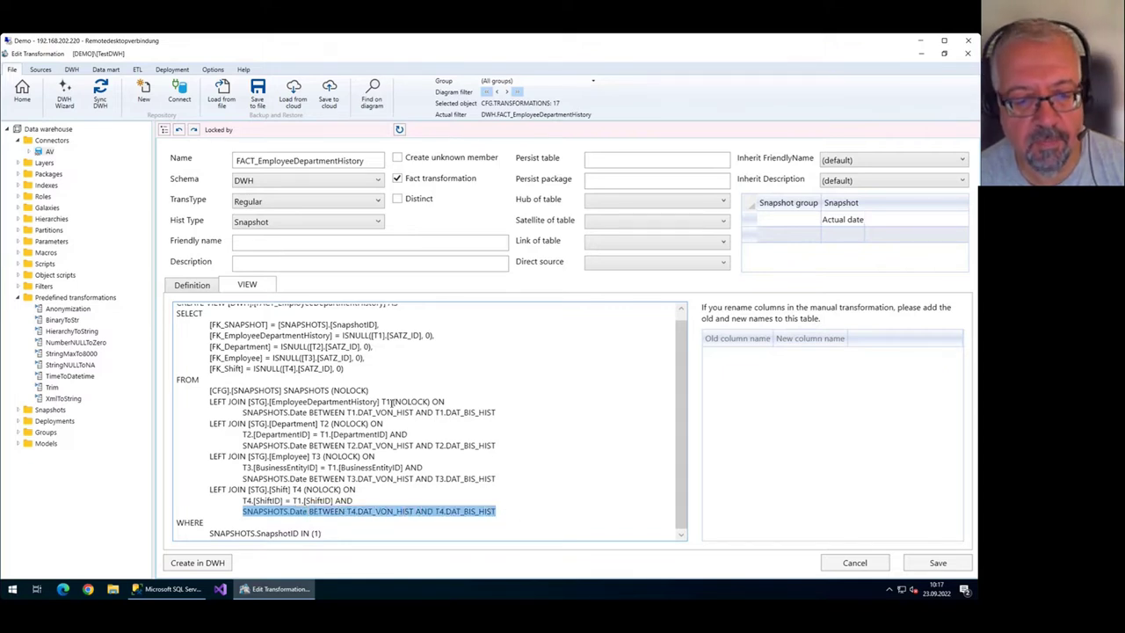
pyautogui.moveTo(332, 391); pyautogui.dragTo(200, 393)
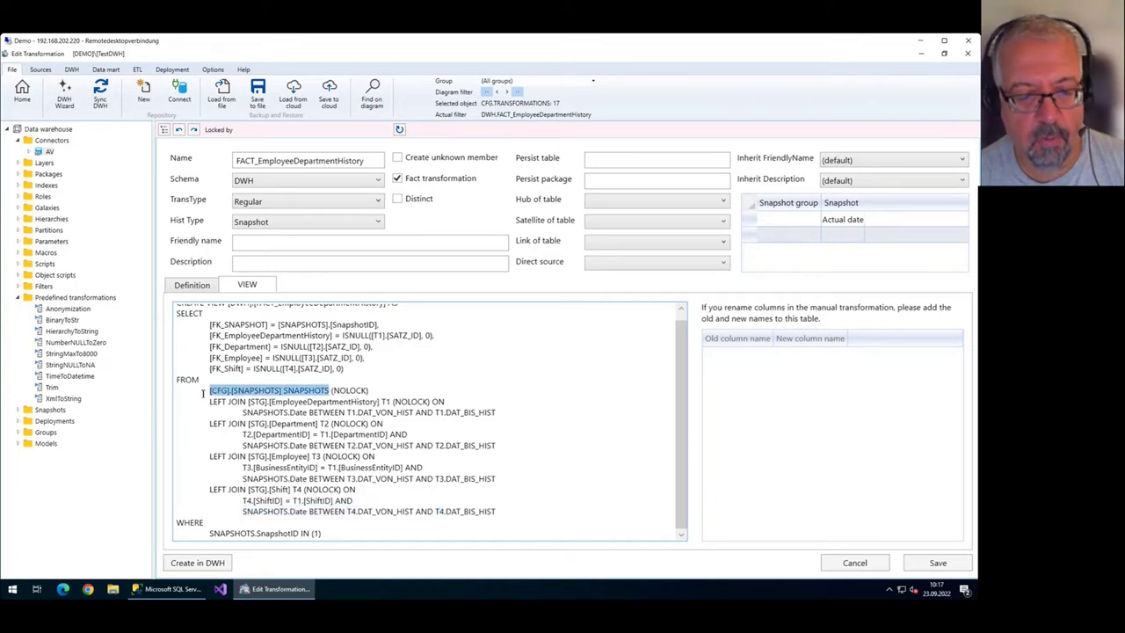
pyautogui.click(340, 418)
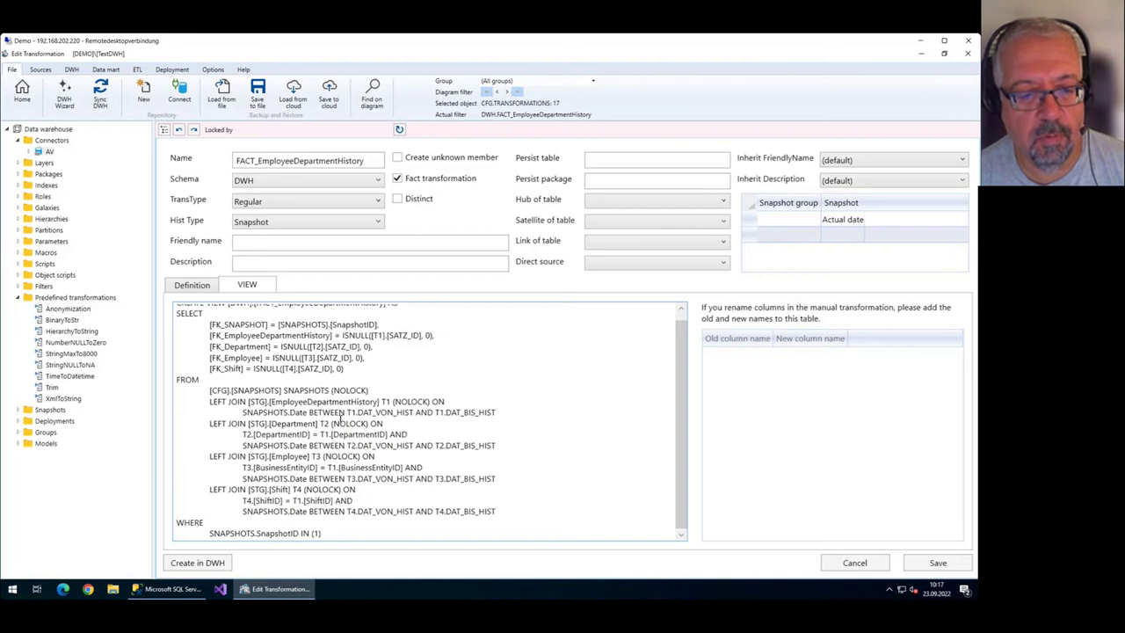
# Highlight [CFG].[SNAPSHOTS] in the FROM clause, then return to the Definition grids.
pyautogui.scroll(1, 363, 436)
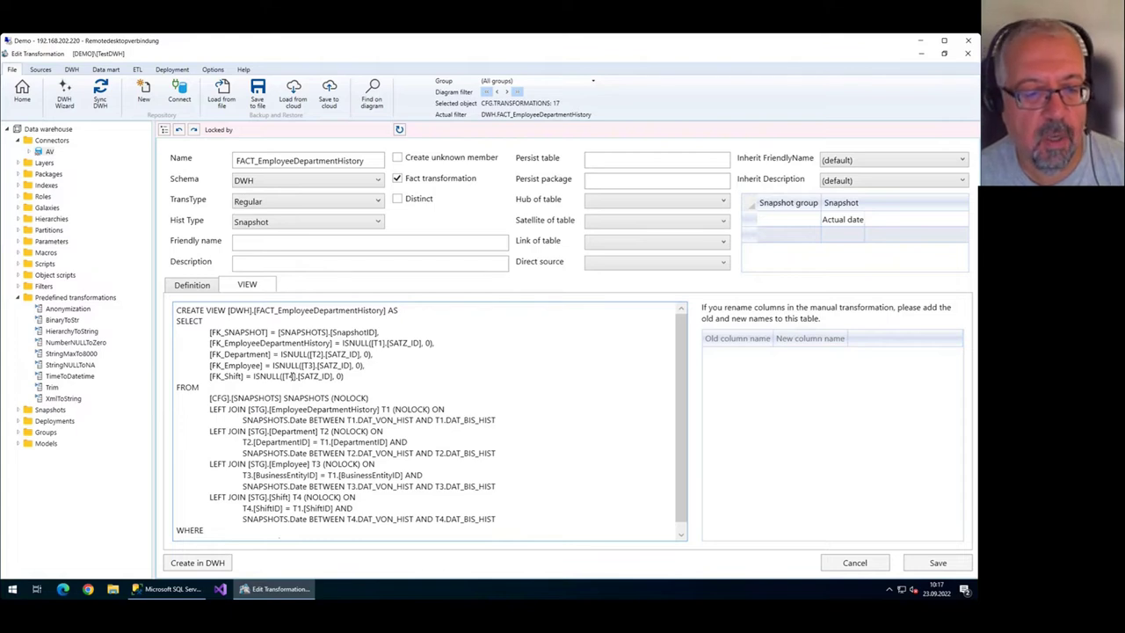
pyautogui.moveTo(210, 398); pyautogui.dragTo(282, 398)
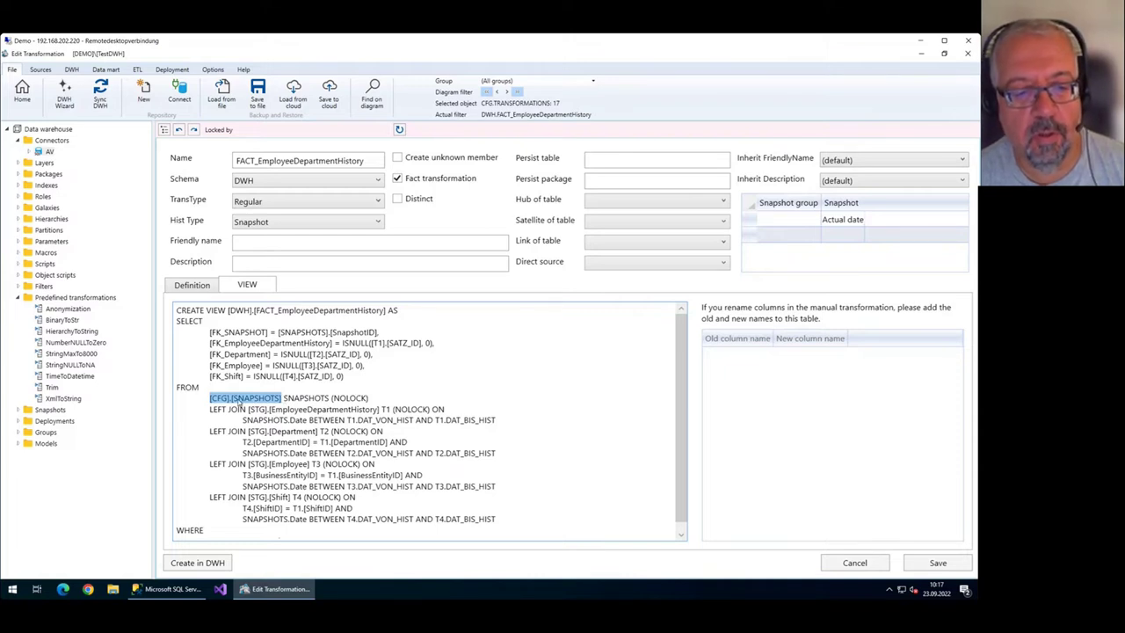
pyautogui.click(257, 403)
pyautogui.moveTo(279, 400); pyautogui.dragTo(268, 401)
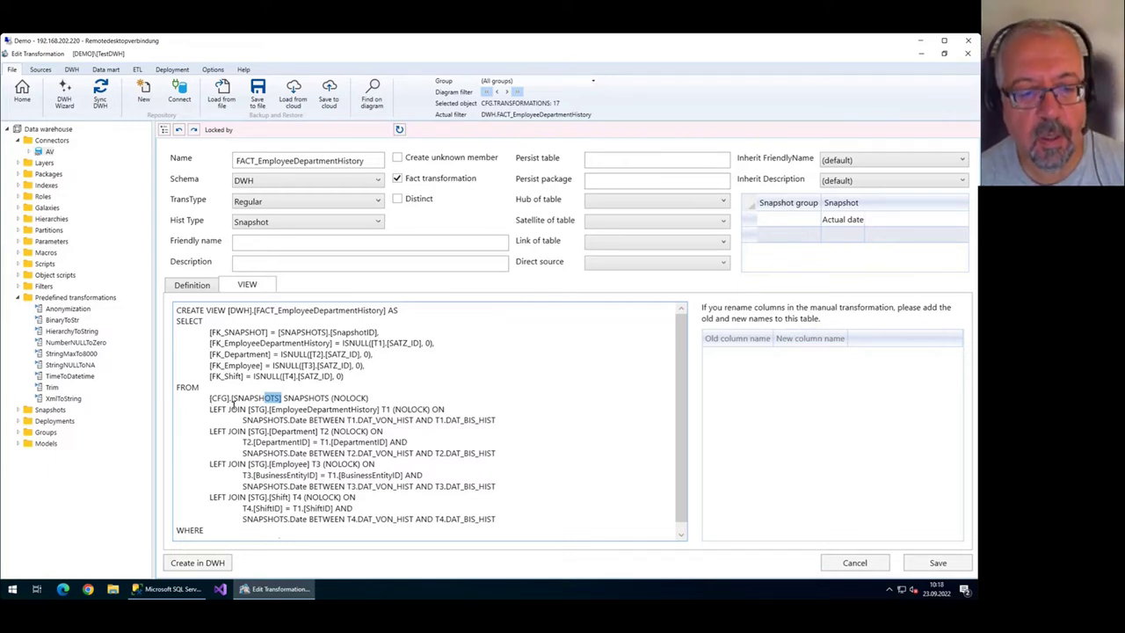
pyautogui.click(330, 397)
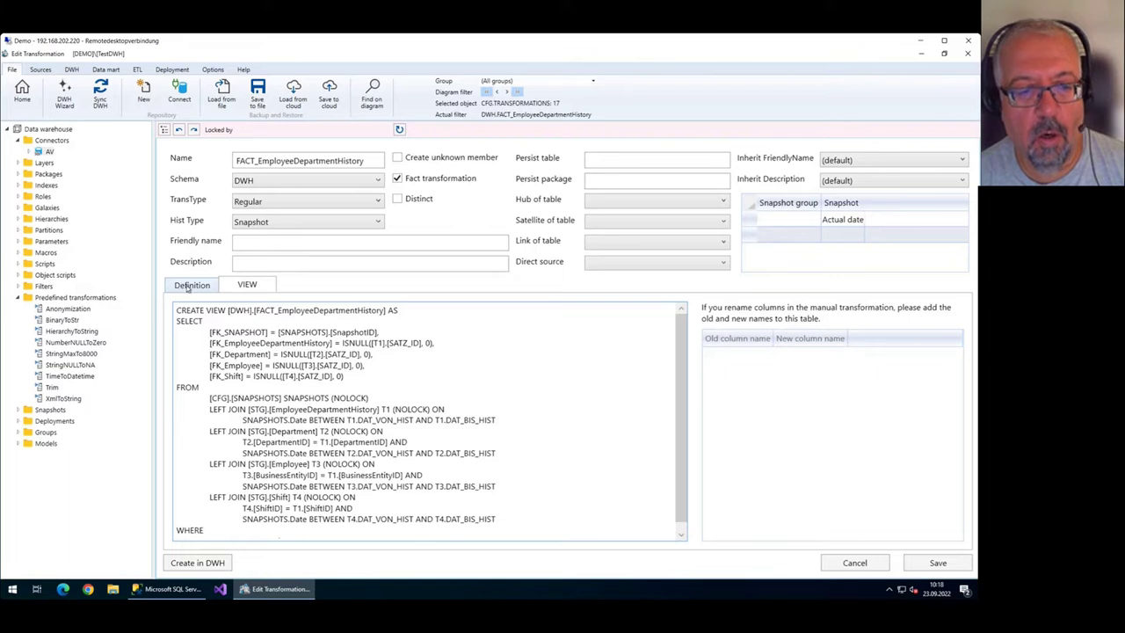
pyautogui.click(187, 286)
pyautogui.click(378, 222)
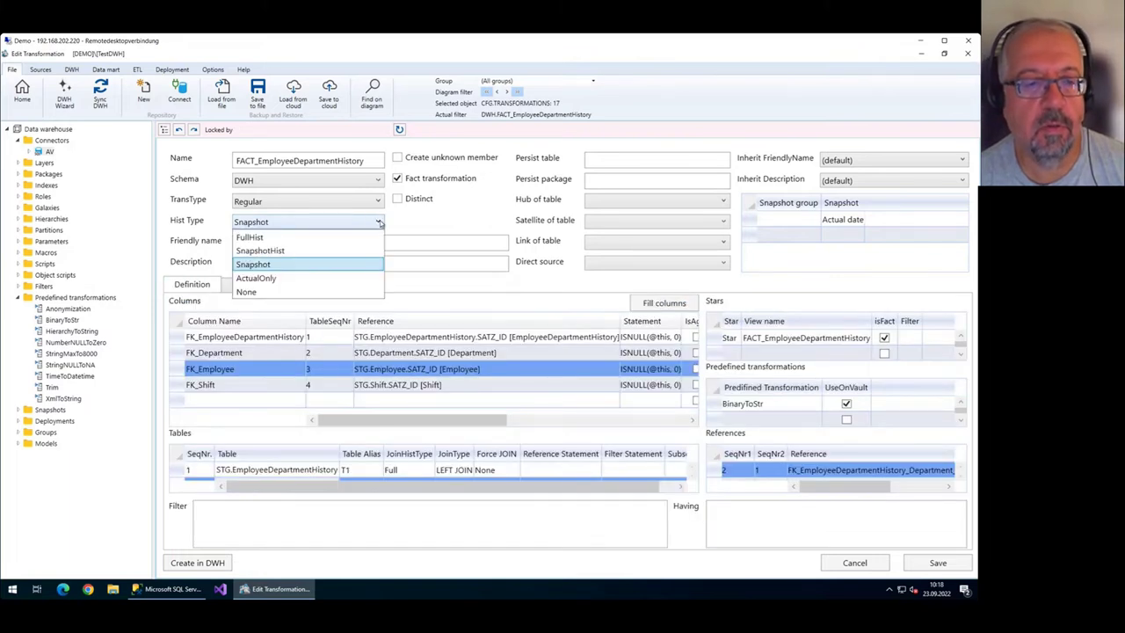
pyautogui.click(317, 278)
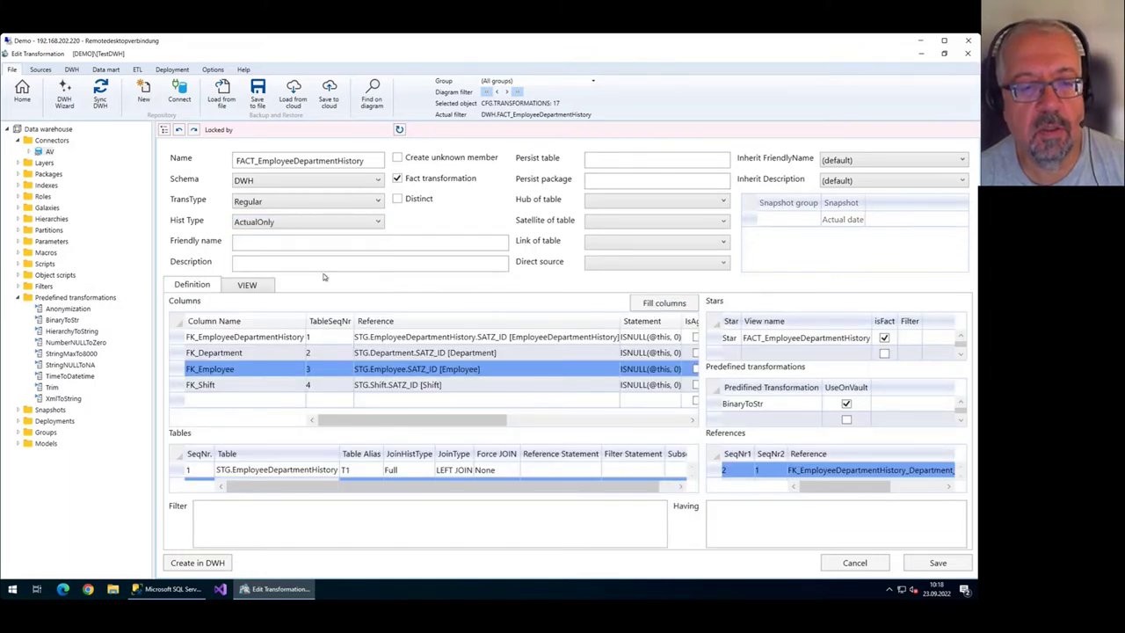
pyautogui.click(934, 562)
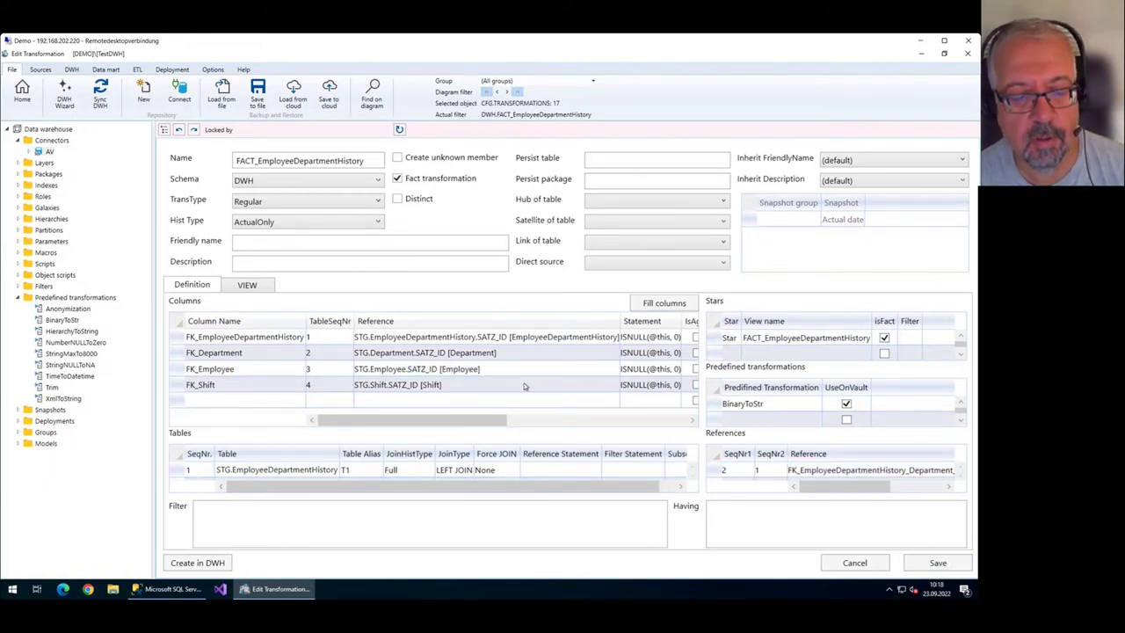
pyautogui.click(259, 289)
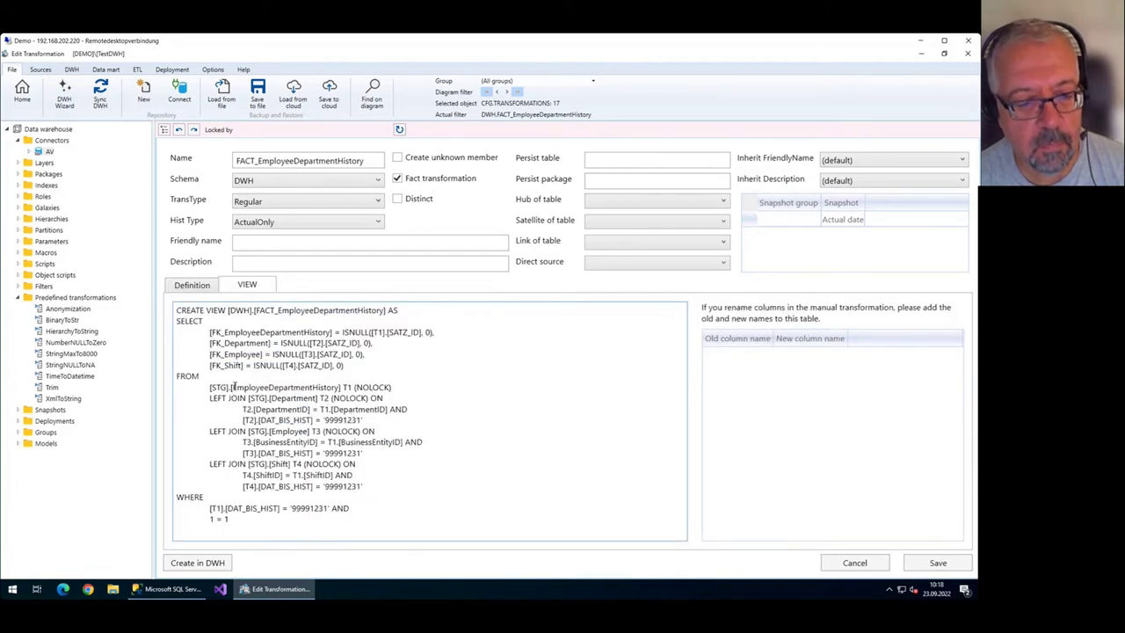
pyautogui.moveTo(209, 388); pyautogui.dragTo(258, 388)
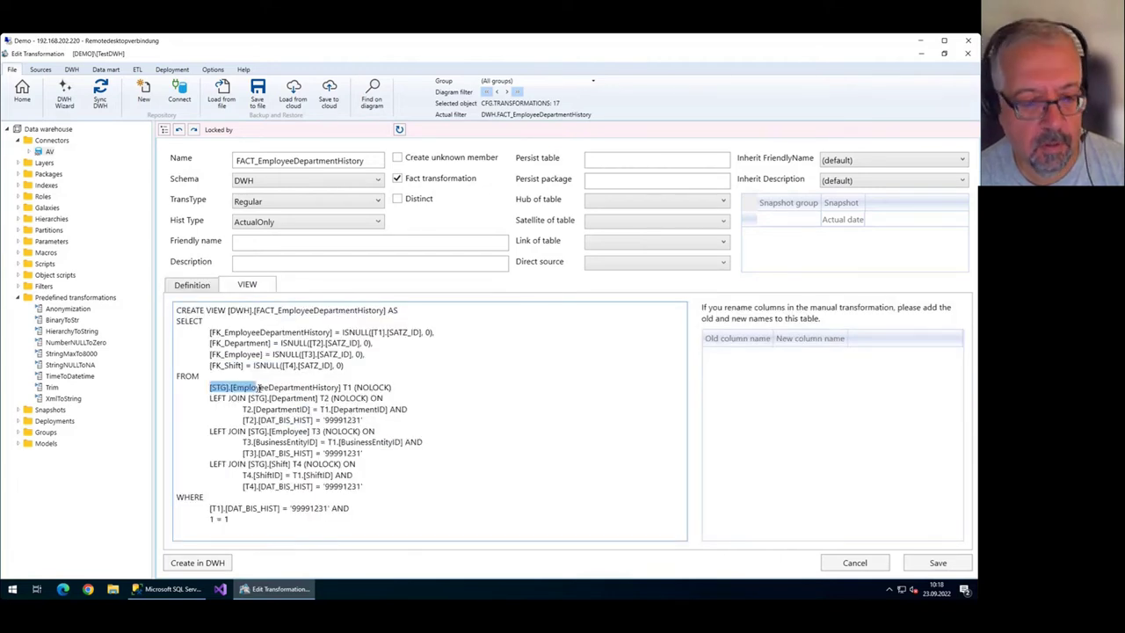
pyautogui.click(316, 398)
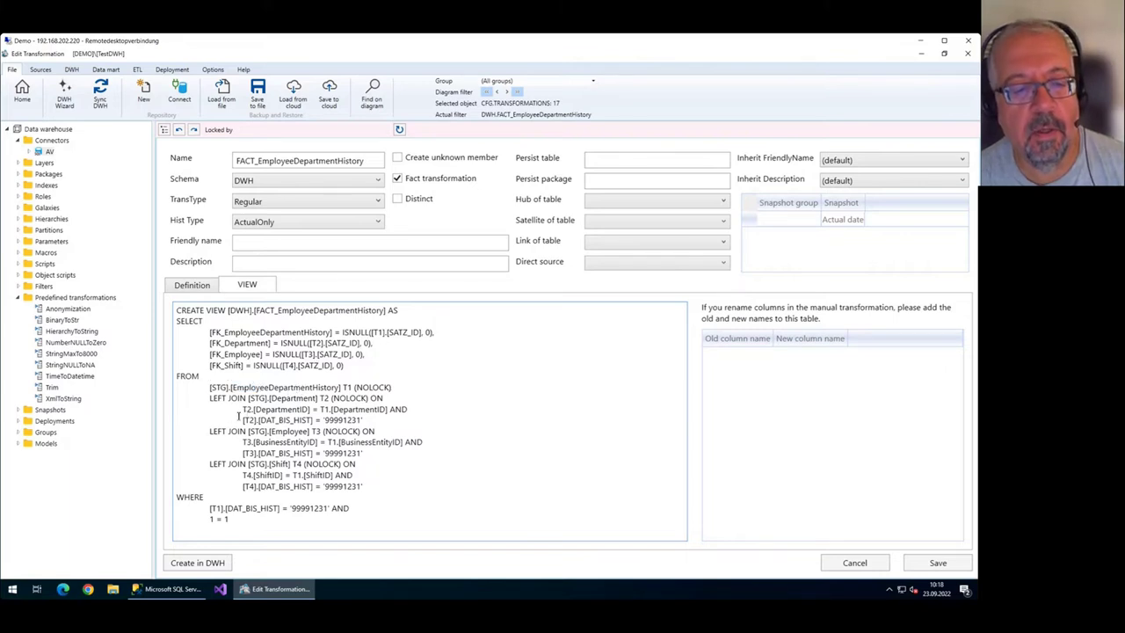
pyautogui.moveTo(243, 419); pyautogui.dragTo(369, 422)
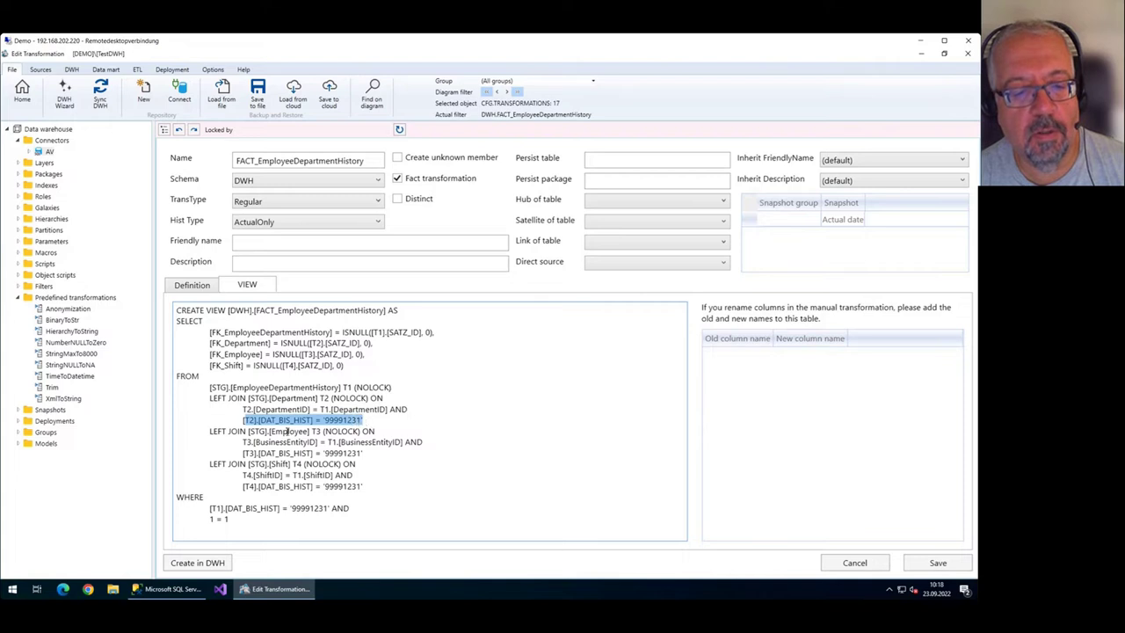
pyautogui.click(287, 431)
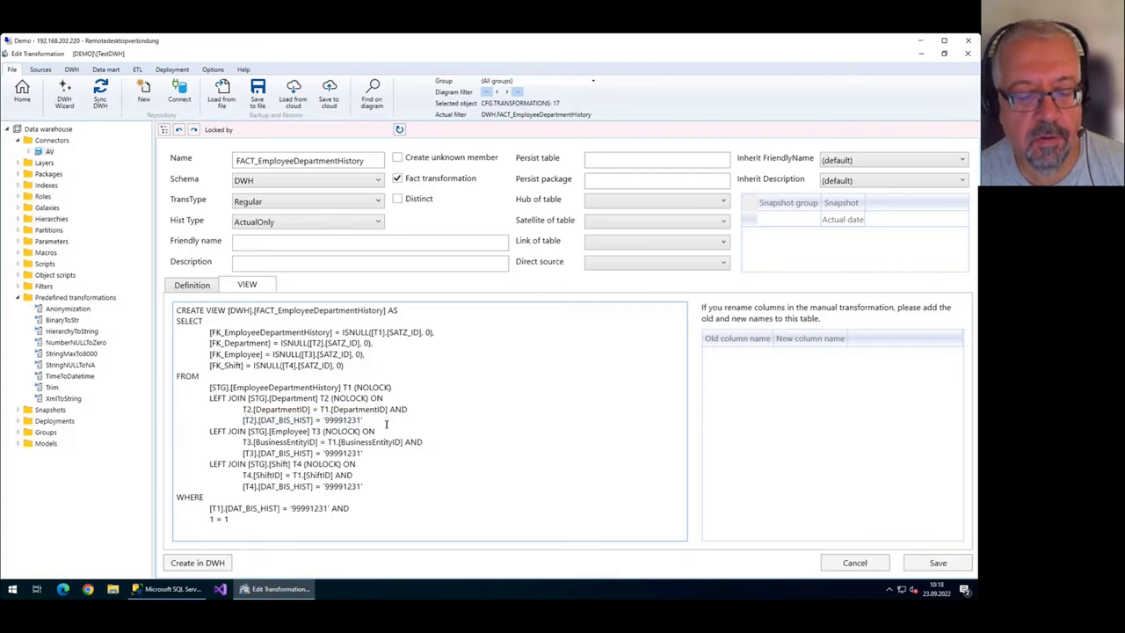
pyautogui.moveTo(371, 421); pyautogui.dragTo(242, 420)
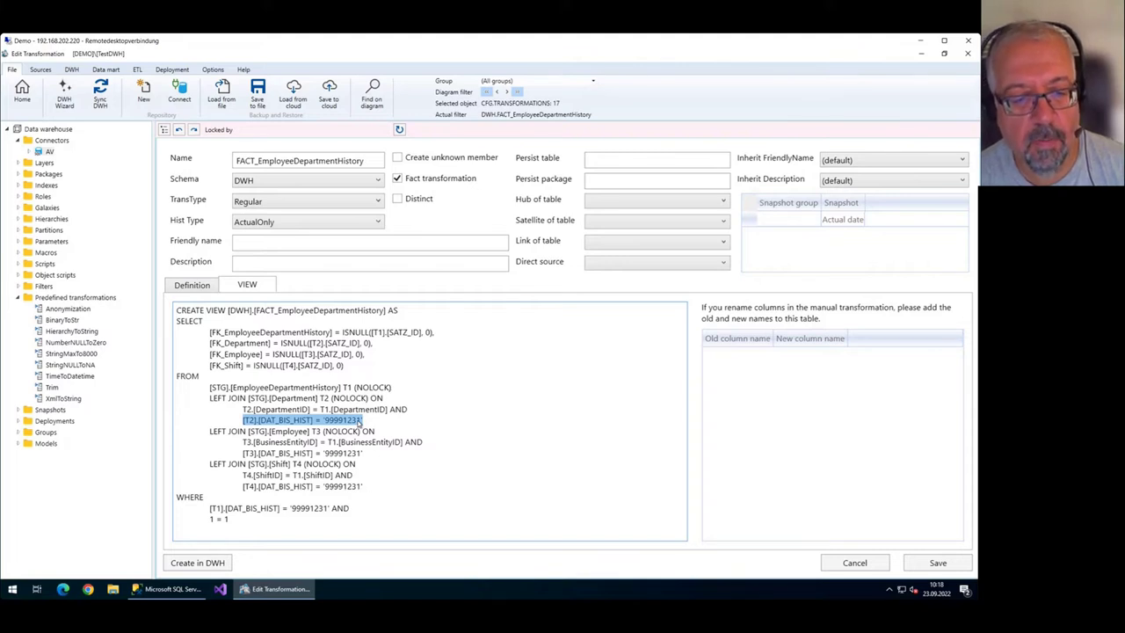
pyautogui.moveTo(364, 453); pyautogui.dragTo(241, 453)
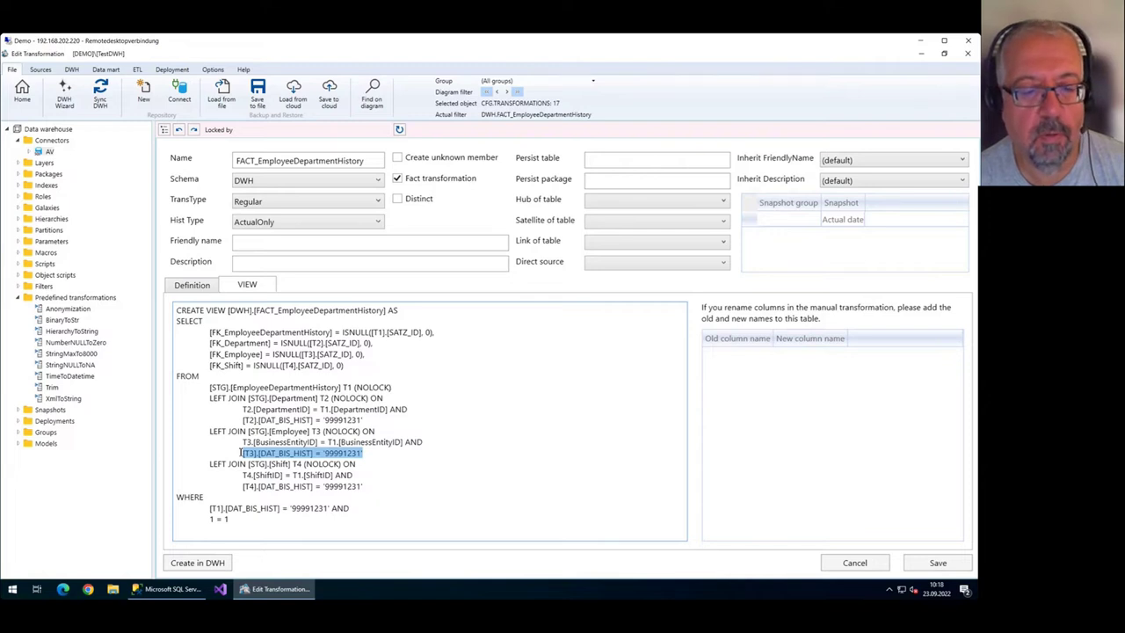
pyautogui.moveTo(363, 485); pyautogui.dragTo(244, 486)
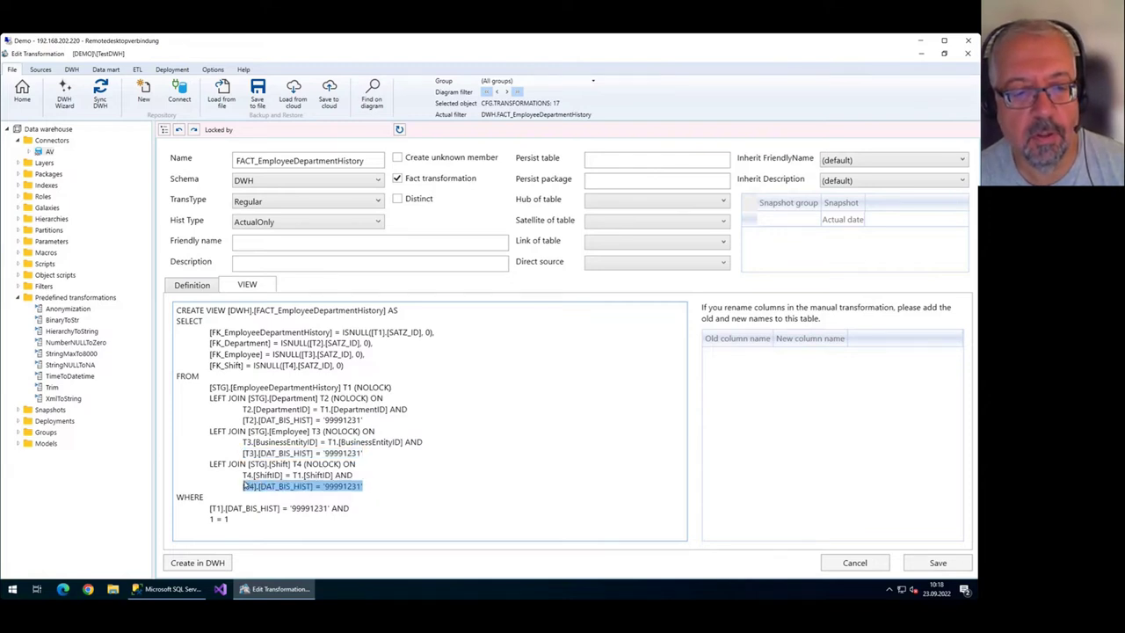
pyautogui.click(189, 290)
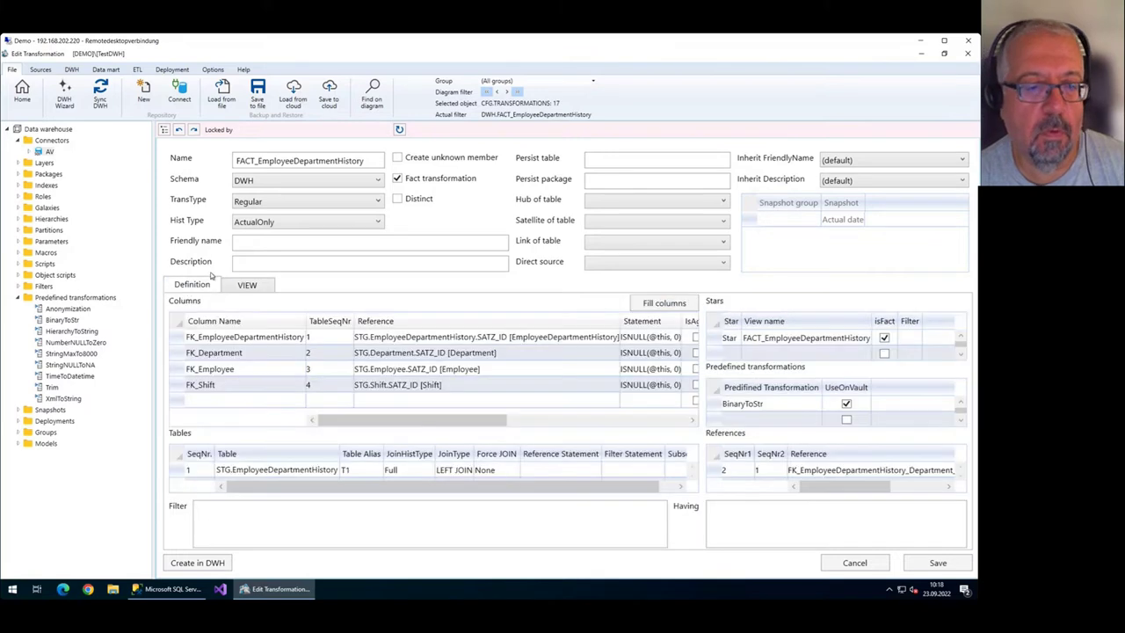
pyautogui.click(286, 221)
pyautogui.click(286, 263)
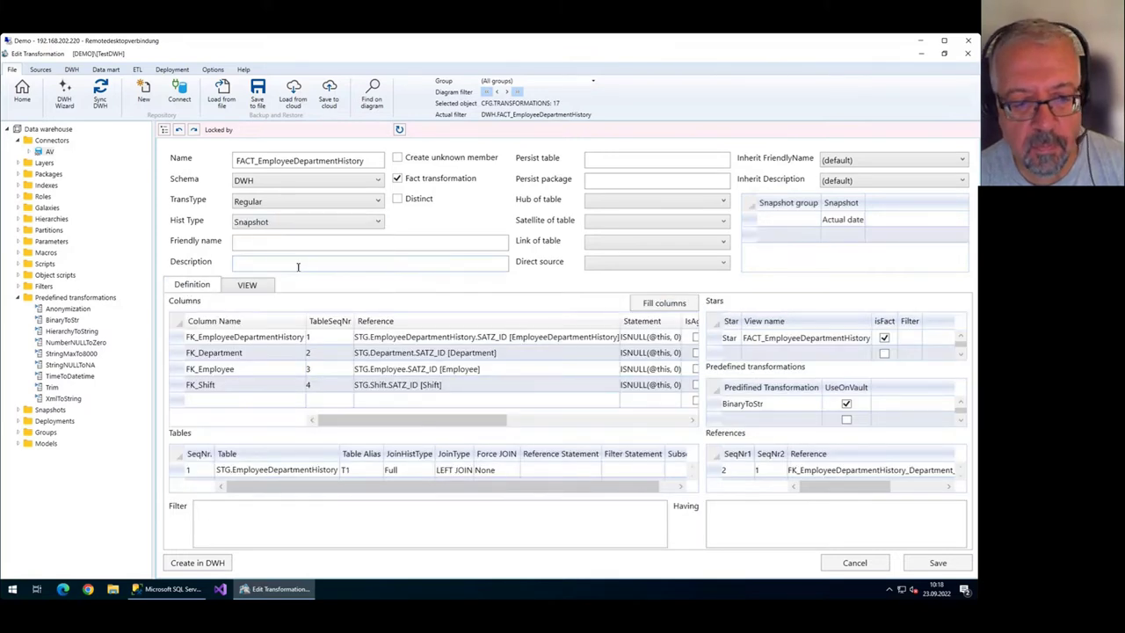
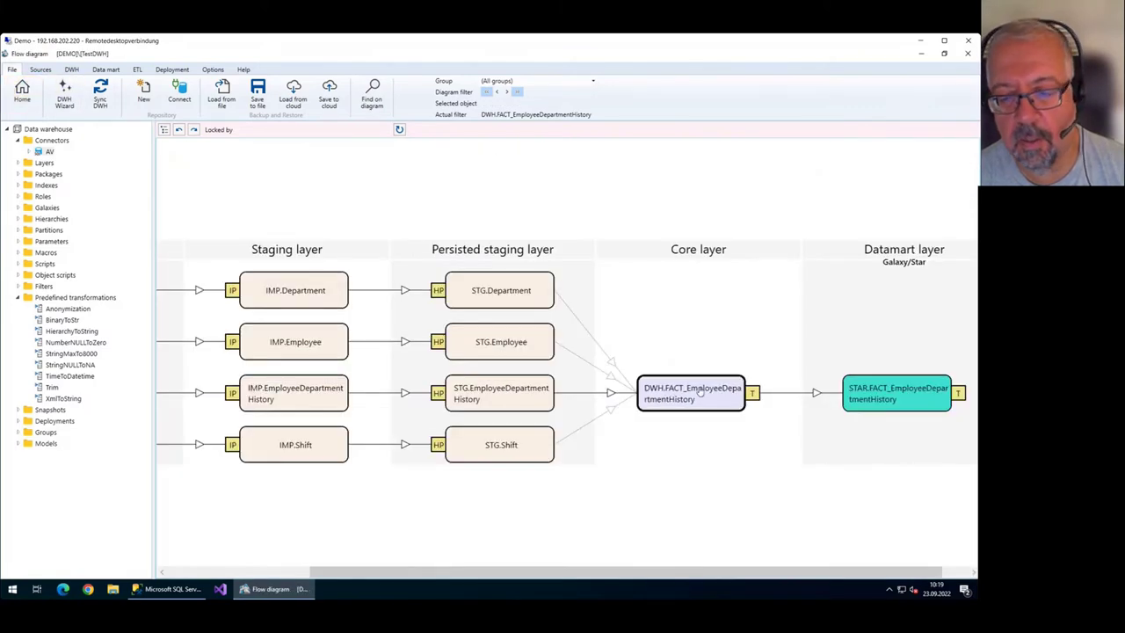
# Remove the flow diagram filter and pan across the newly revealed objects.
pyautogui.rightClick(701, 344)
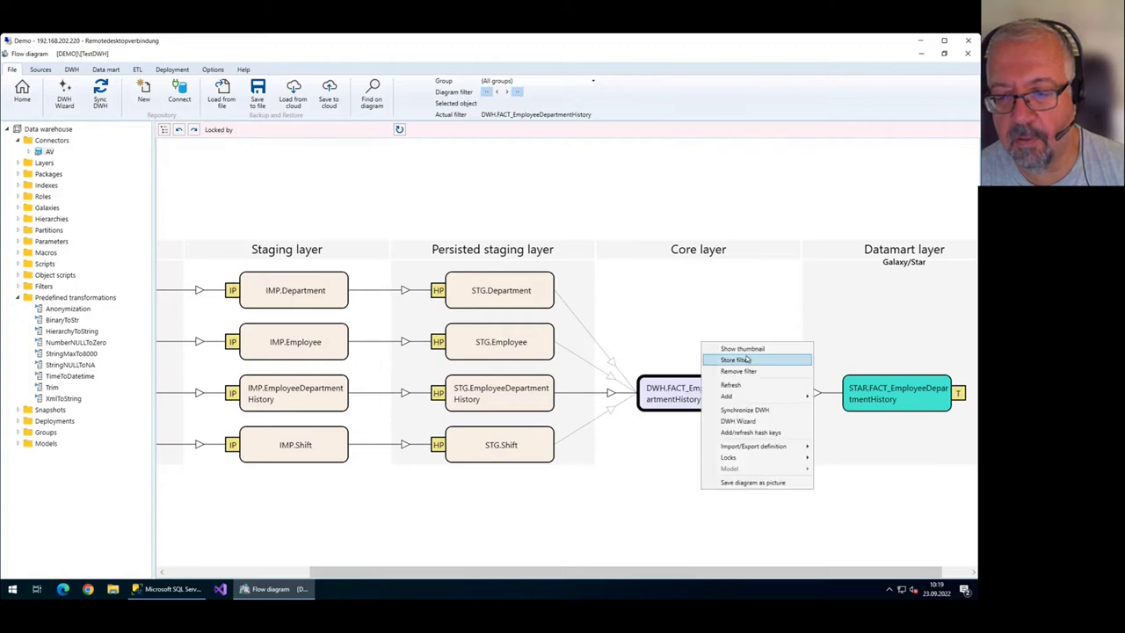
pyautogui.click(769, 376)
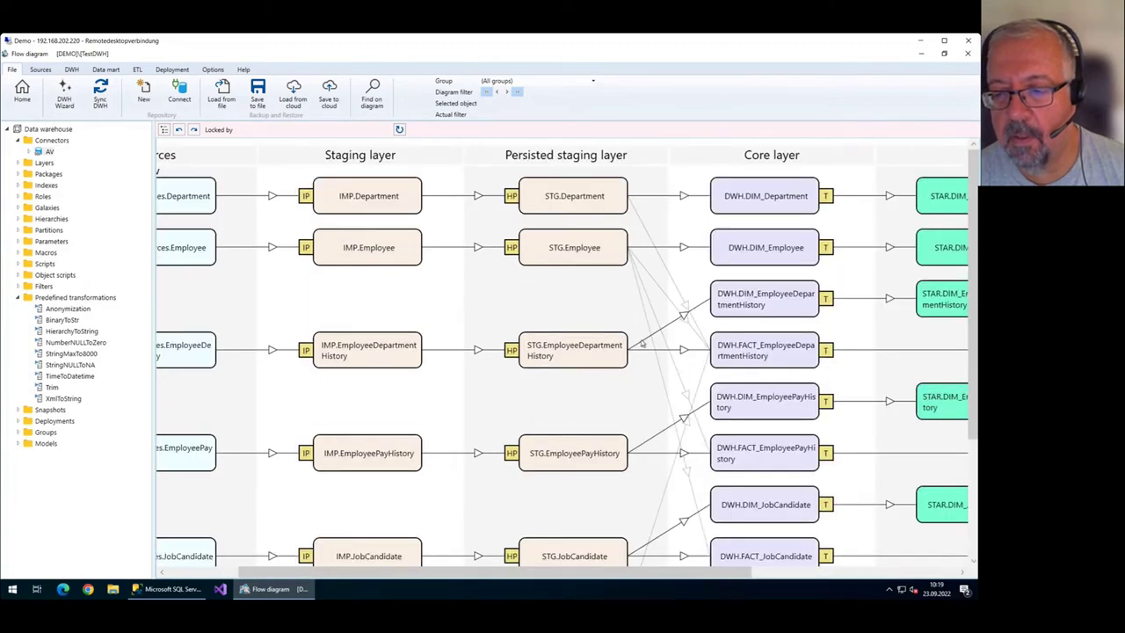
pyautogui.moveTo(813, 367); pyautogui.dragTo(550, 266)
# Open the DWH.FACT_EmployeeDepartmentHistory transformation, then return to the flow diagram.
pyautogui.click(495, 246)
pyautogui.doubleClick(494, 245)
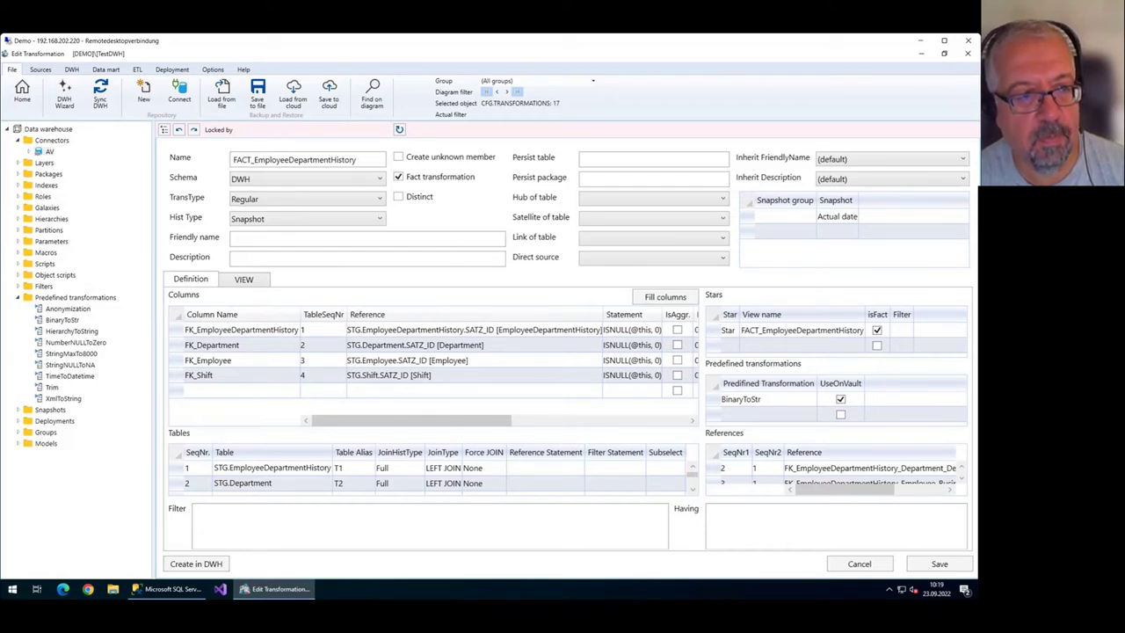
pyautogui.click(22, 92)
pyautogui.scroll(-1, 552, 387)
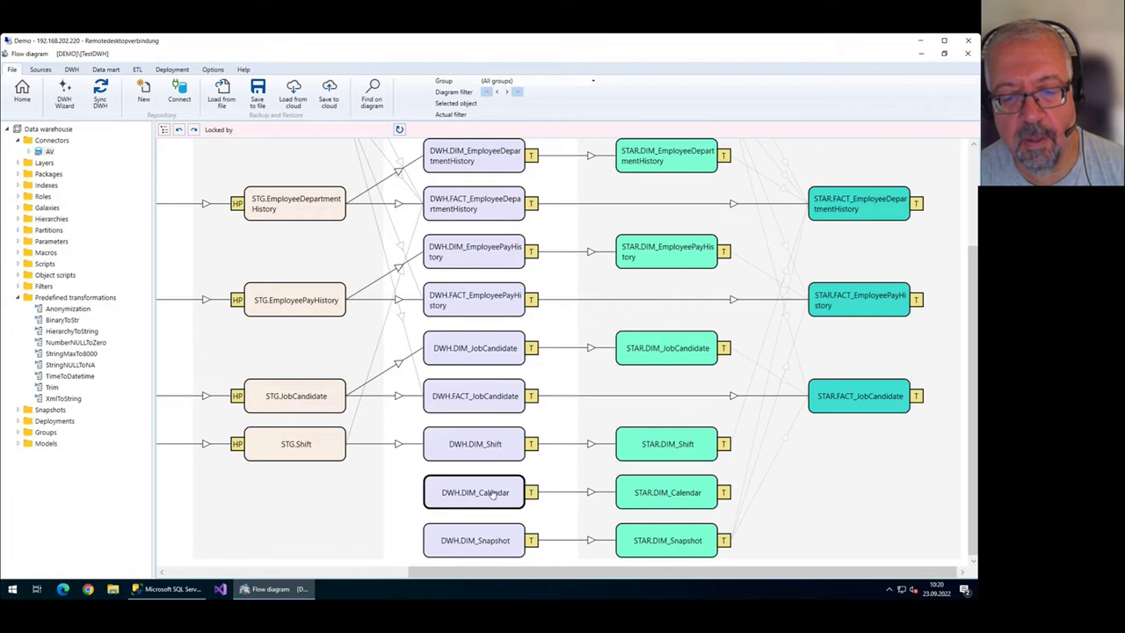
pyautogui.doubleClick(493, 495)
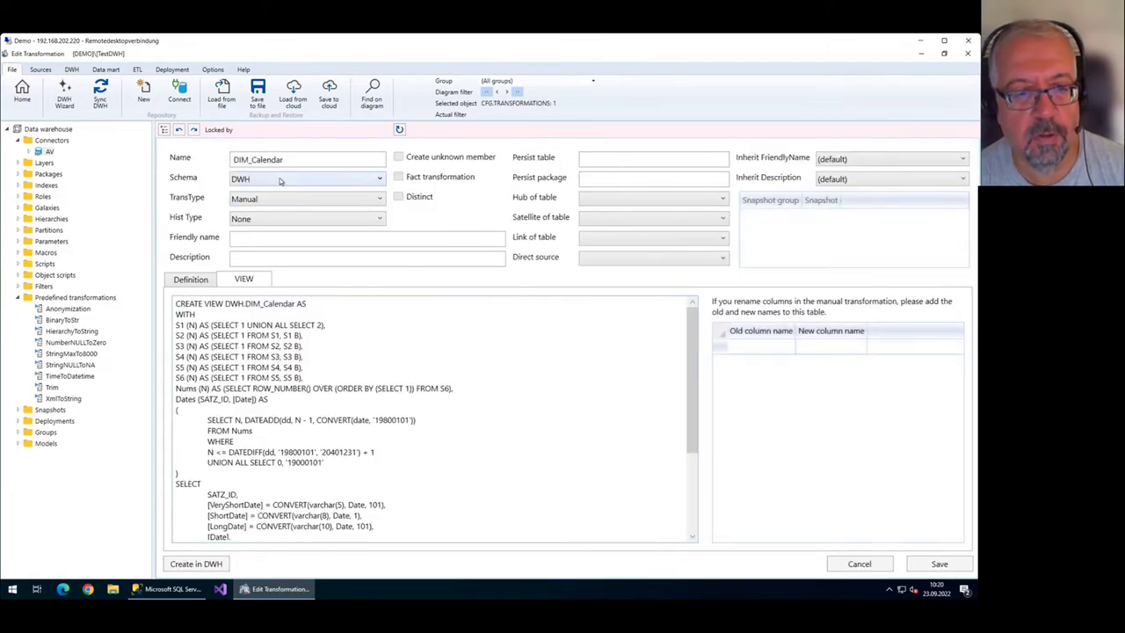
pyautogui.moveTo(290, 160); pyautogui.dragTo(234, 160)
pyautogui.click(281, 323)
pyautogui.scroll(-2, 308, 345)
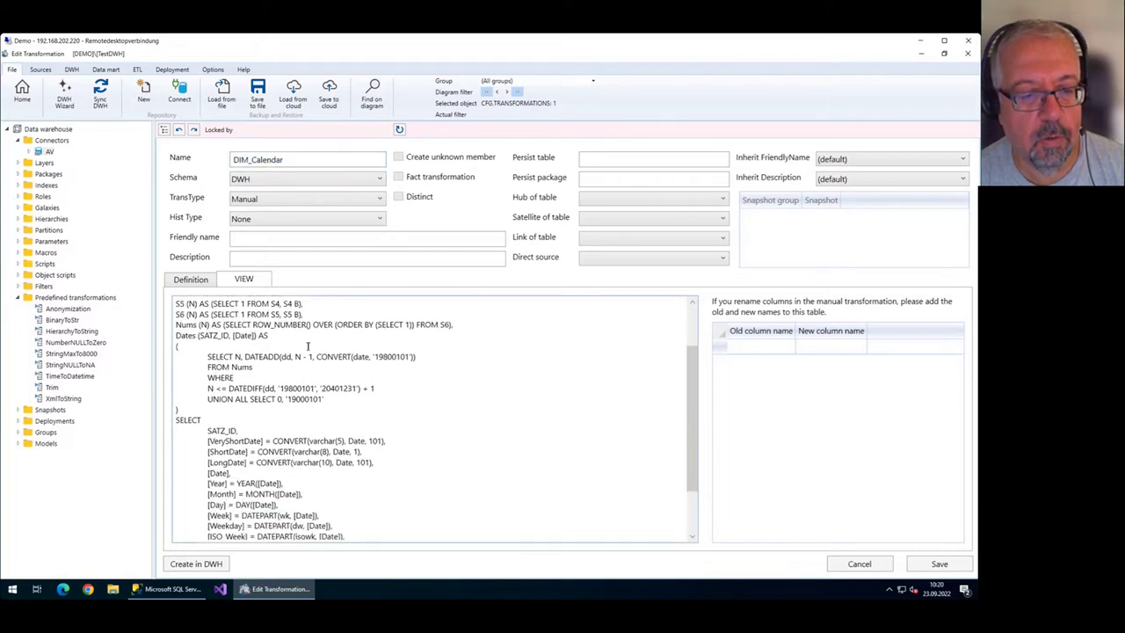
pyautogui.scroll(-2, 308, 345)
pyautogui.scroll(4, 384, 444)
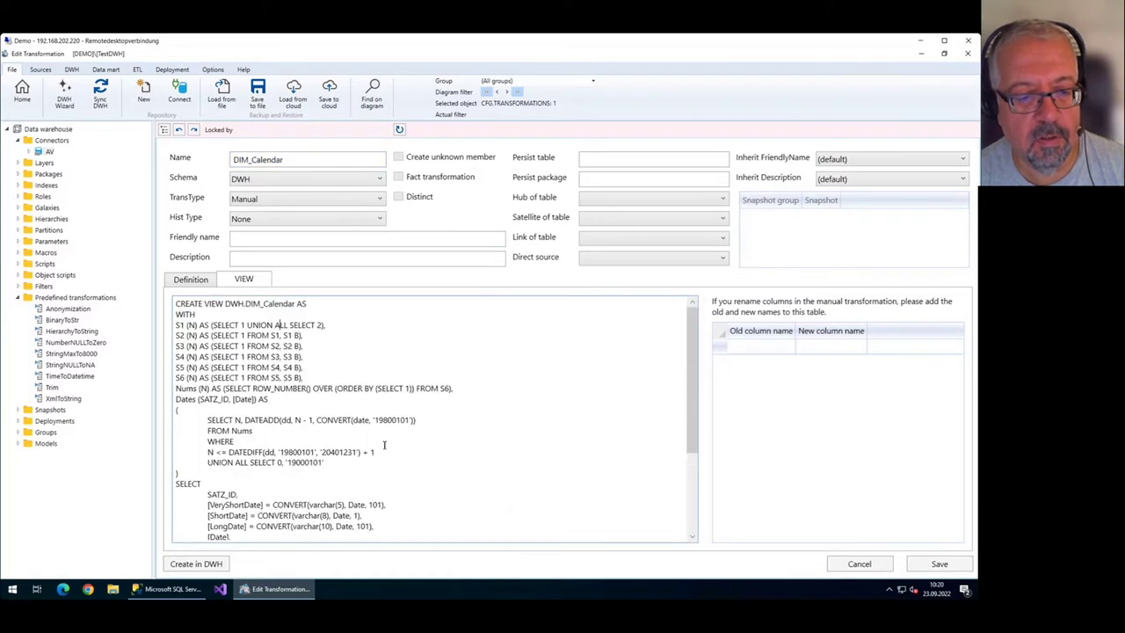
pyautogui.scroll(-2, 383, 455)
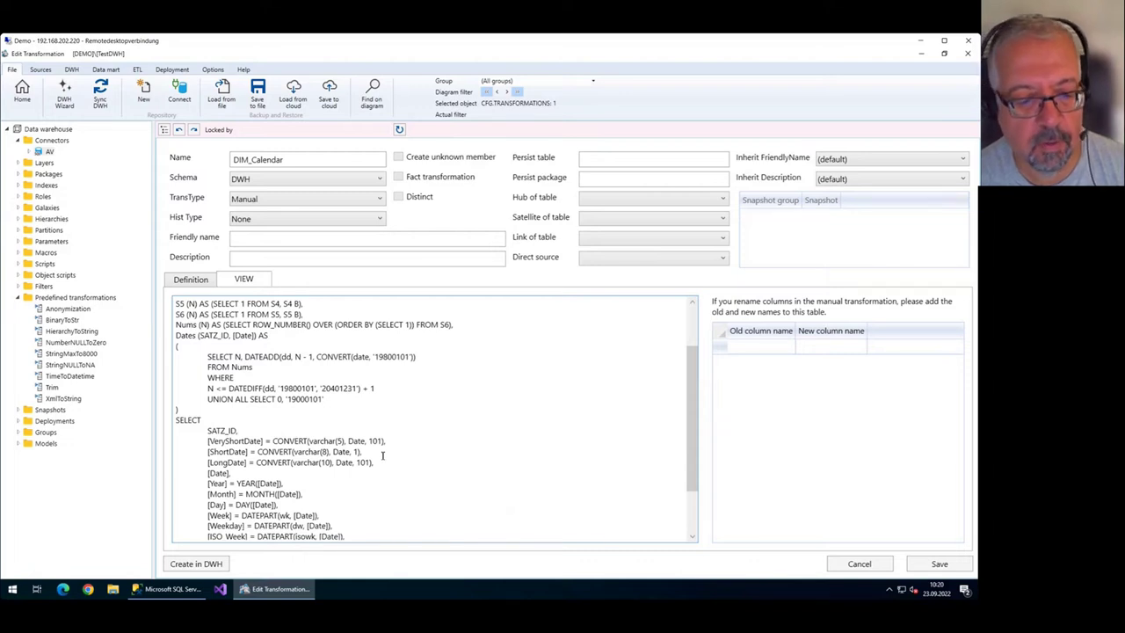
pyautogui.scroll(-2, 383, 456)
pyautogui.click(269, 429)
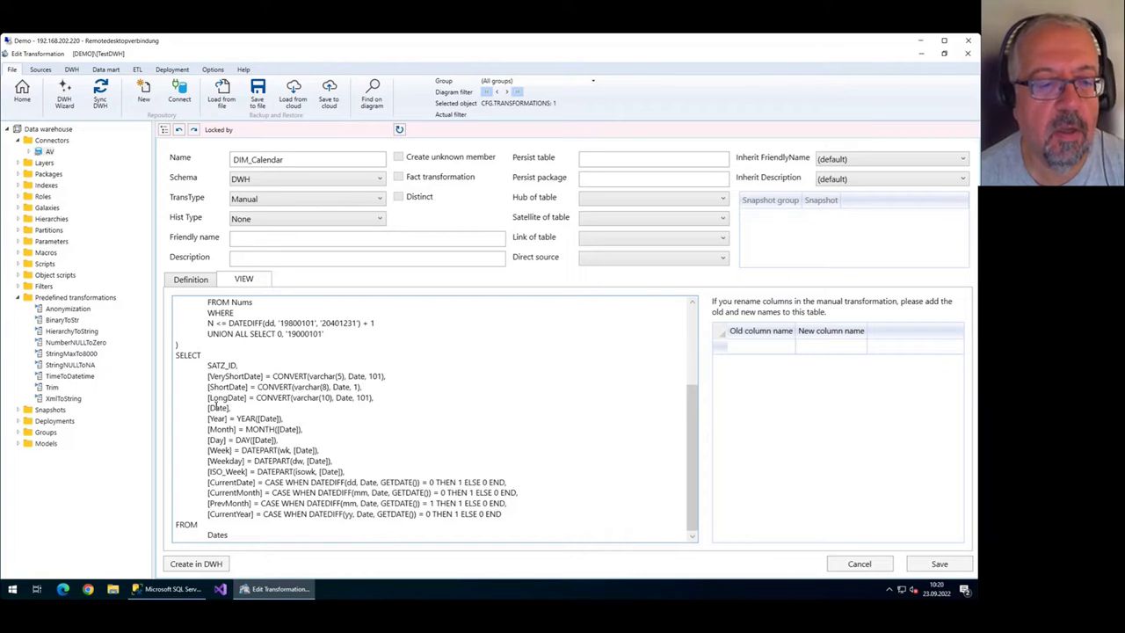
pyautogui.moveTo(209, 406); pyautogui.dragTo(244, 406)
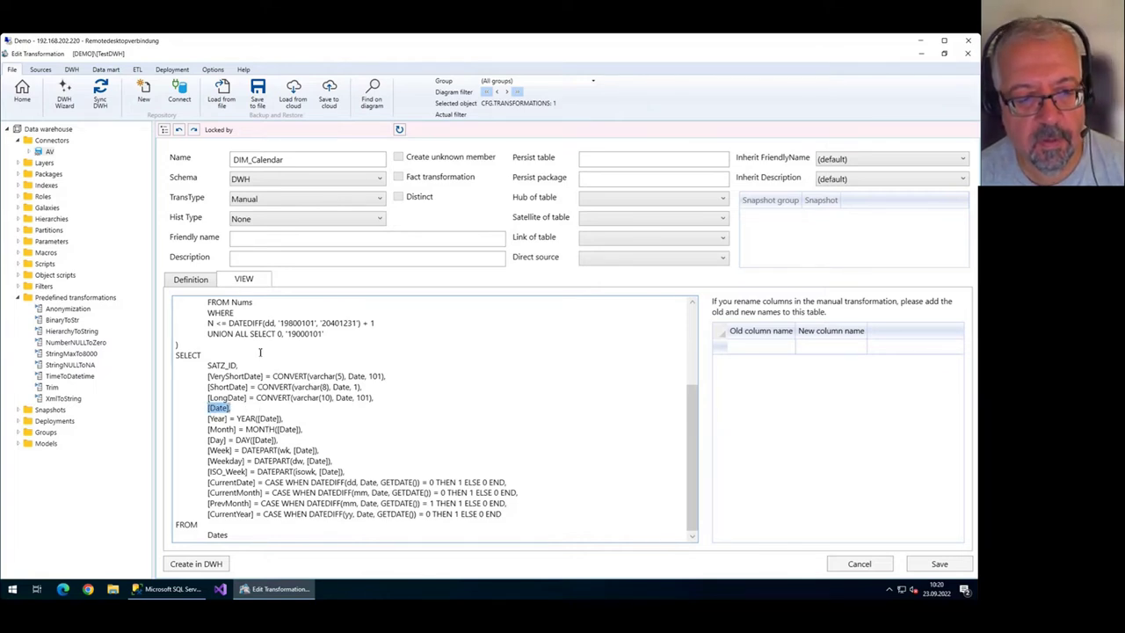
pyautogui.click(12, 97)
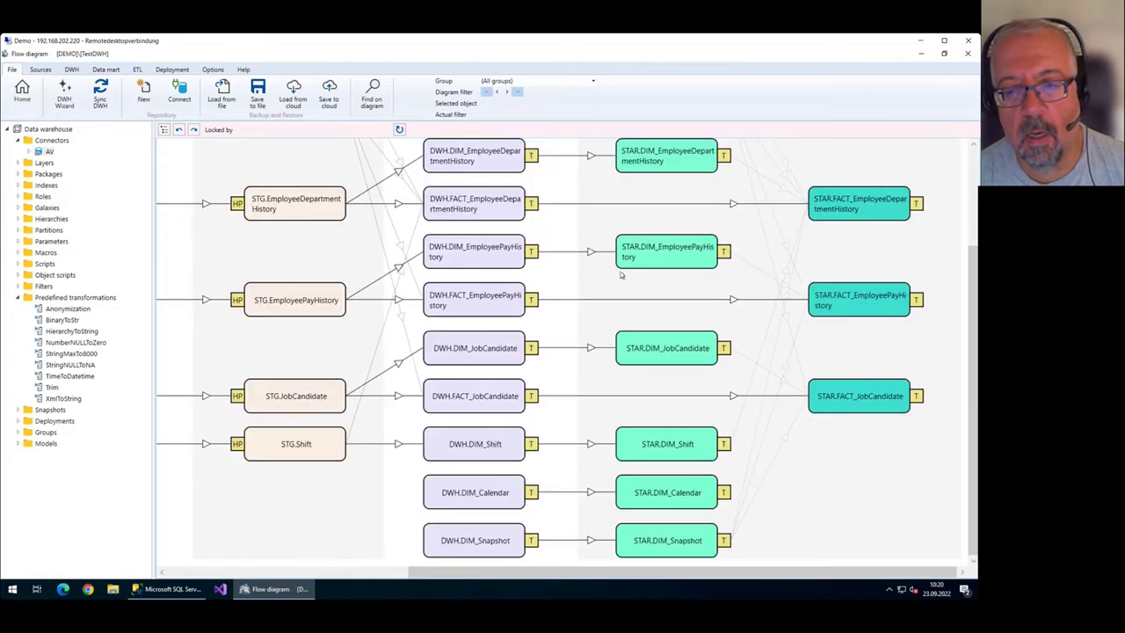
# Open FACT_EmployeeDepartmentHistory and add a StartDate column with TableSeqNr 1.
pyautogui.scroll(1, 655, 286)
pyautogui.scroll(3, 694, 281)
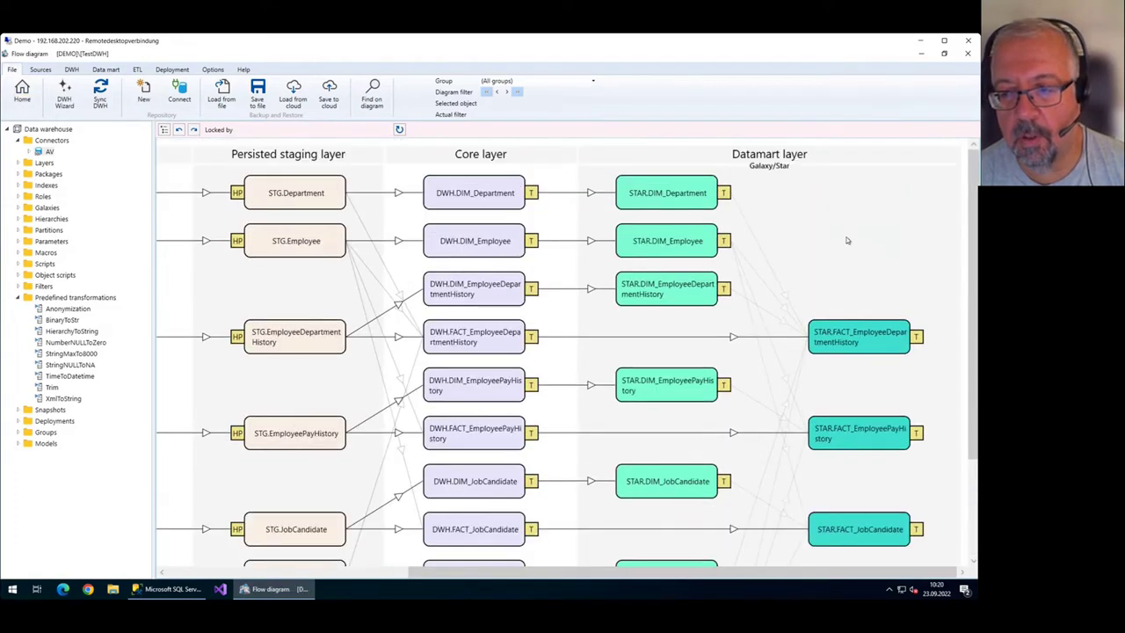
pyautogui.doubleClick(479, 345)
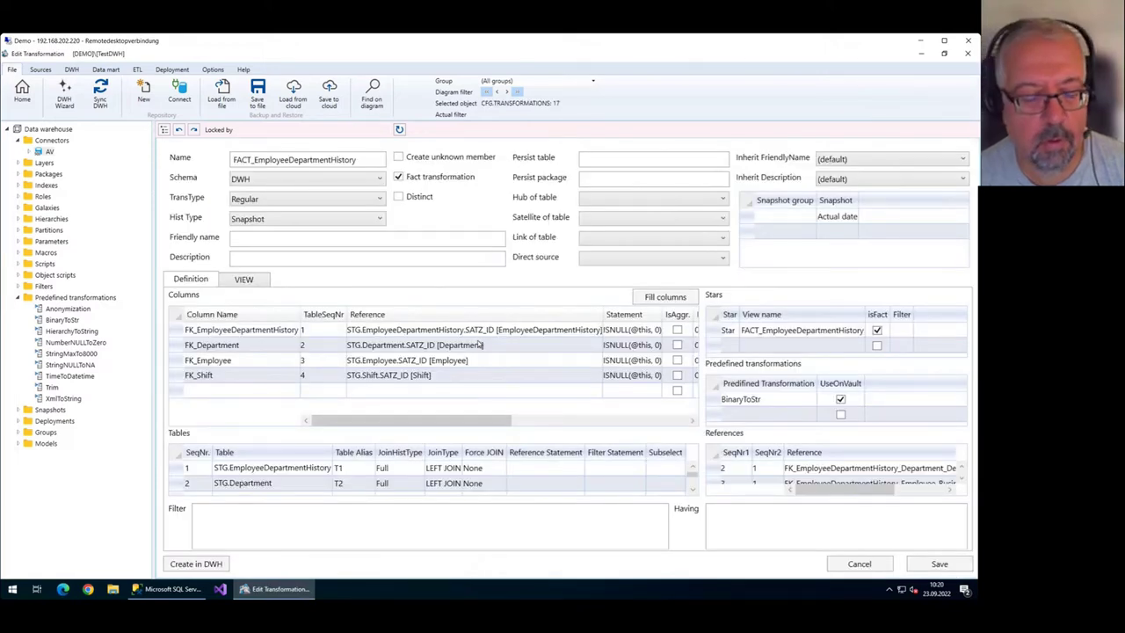
pyautogui.click(338, 394)
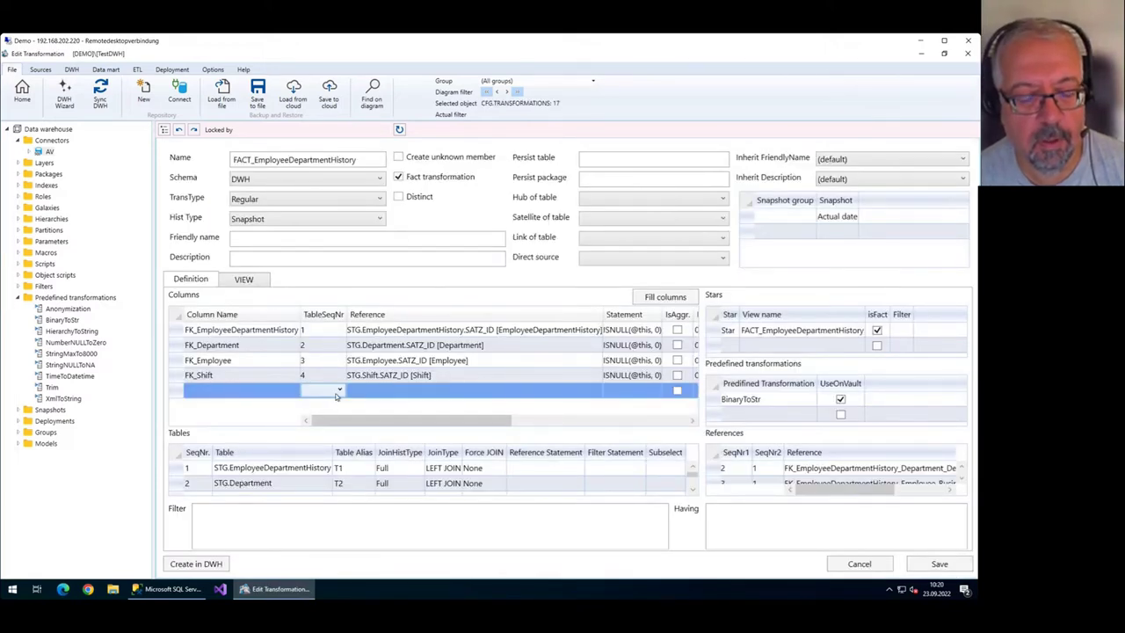
pyautogui.click(338, 392)
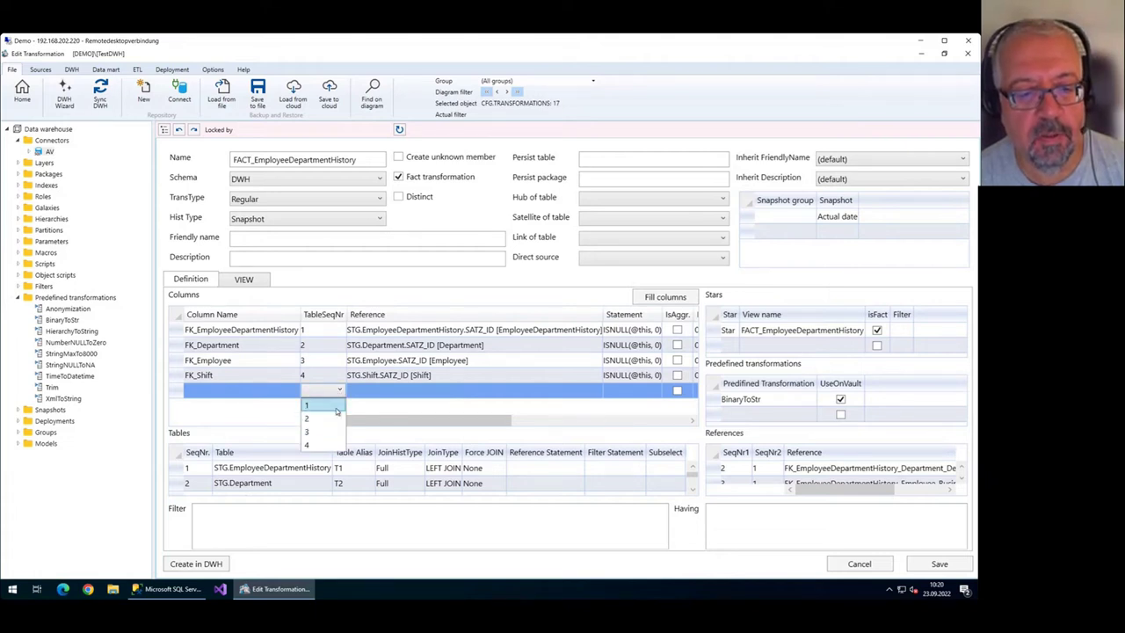
pyautogui.click(330, 405)
pyautogui.click(373, 391)
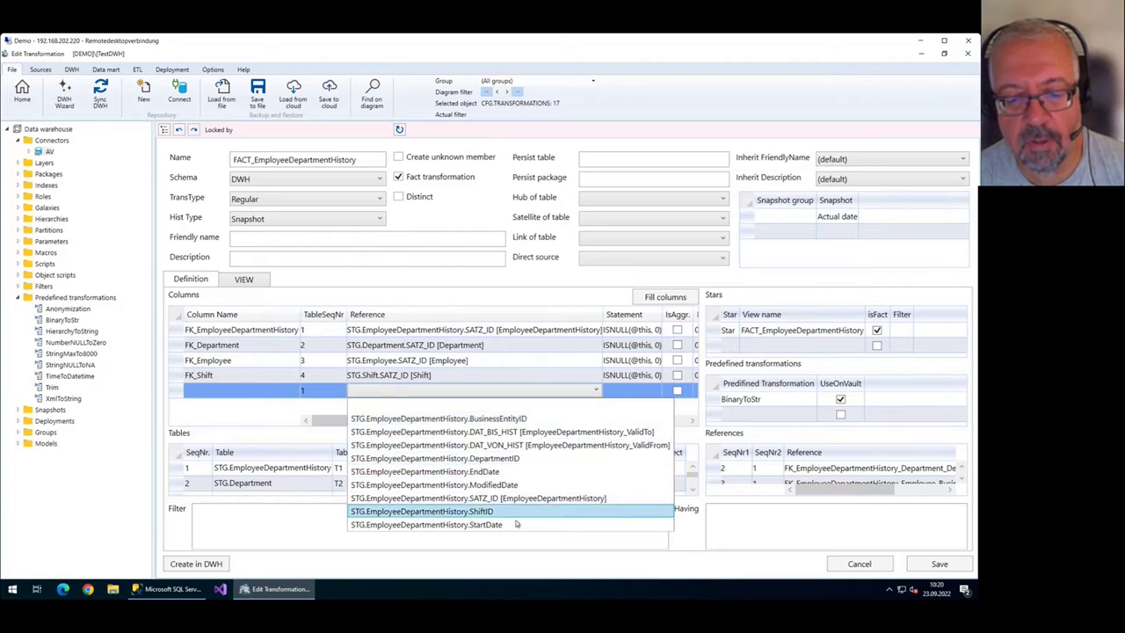
pyautogui.click(510, 524)
# Add an EndDate column with TableSeqNr 1 and save the transformation.
pyautogui.click(366, 409)
pyautogui.click(339, 407)
pyautogui.click(329, 420)
pyautogui.click(409, 407)
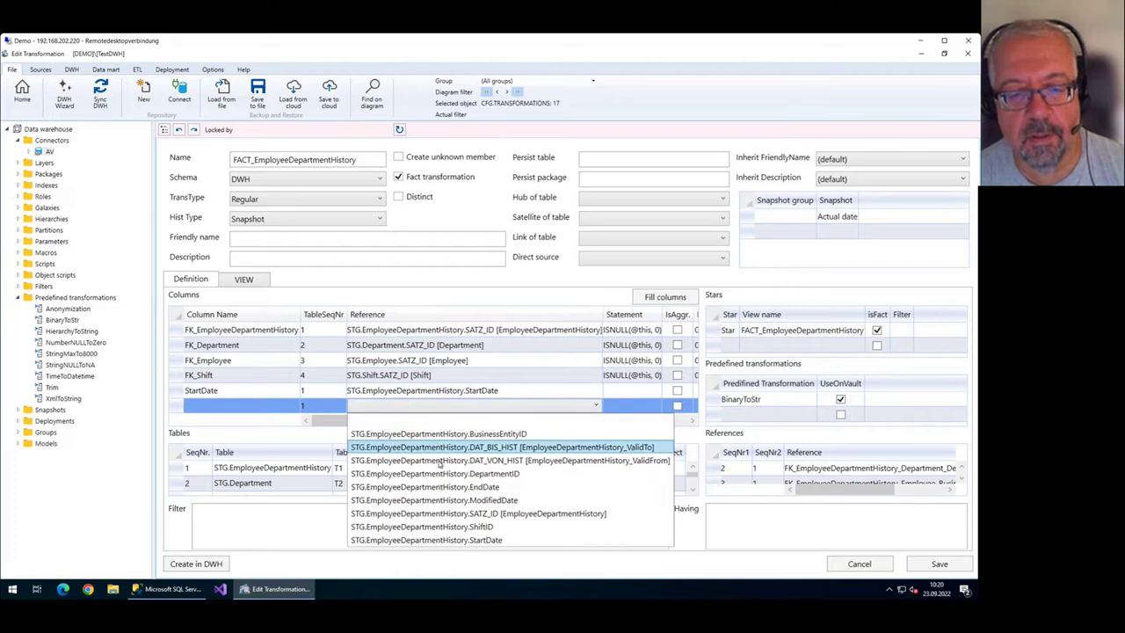
pyautogui.click(459, 487)
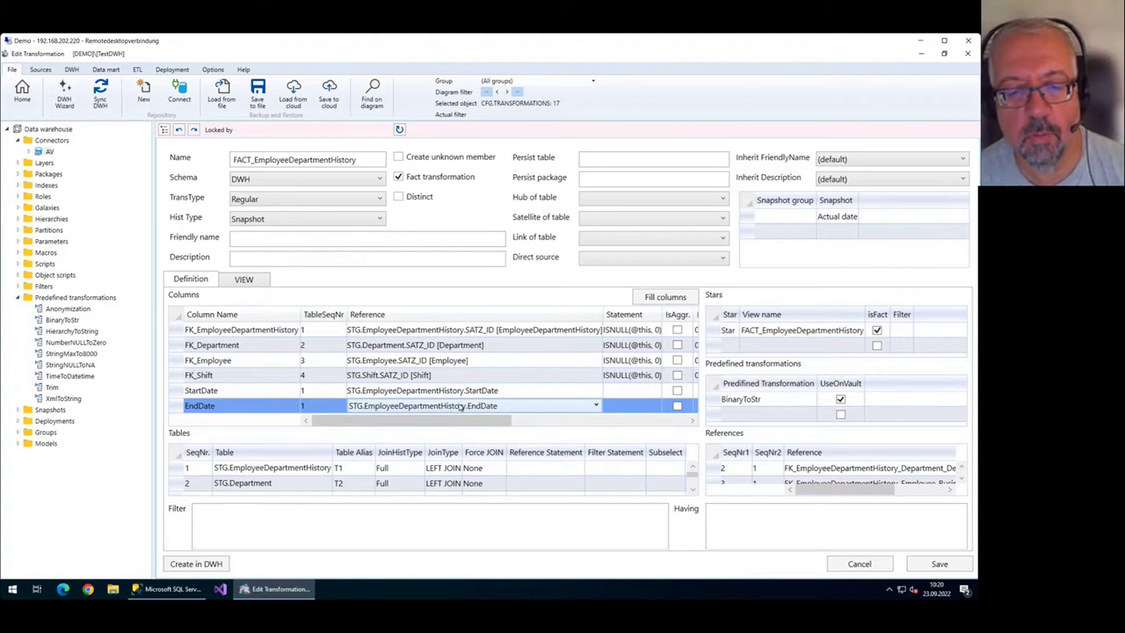
pyautogui.click(296, 392)
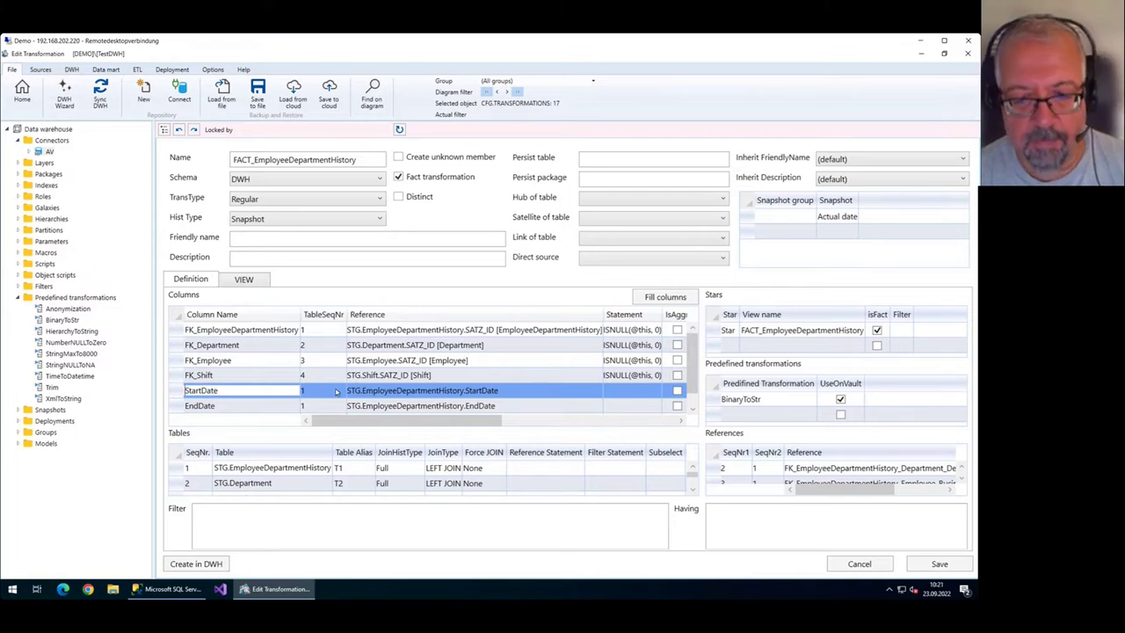
pyautogui.click(555, 389)
pyautogui.click(940, 564)
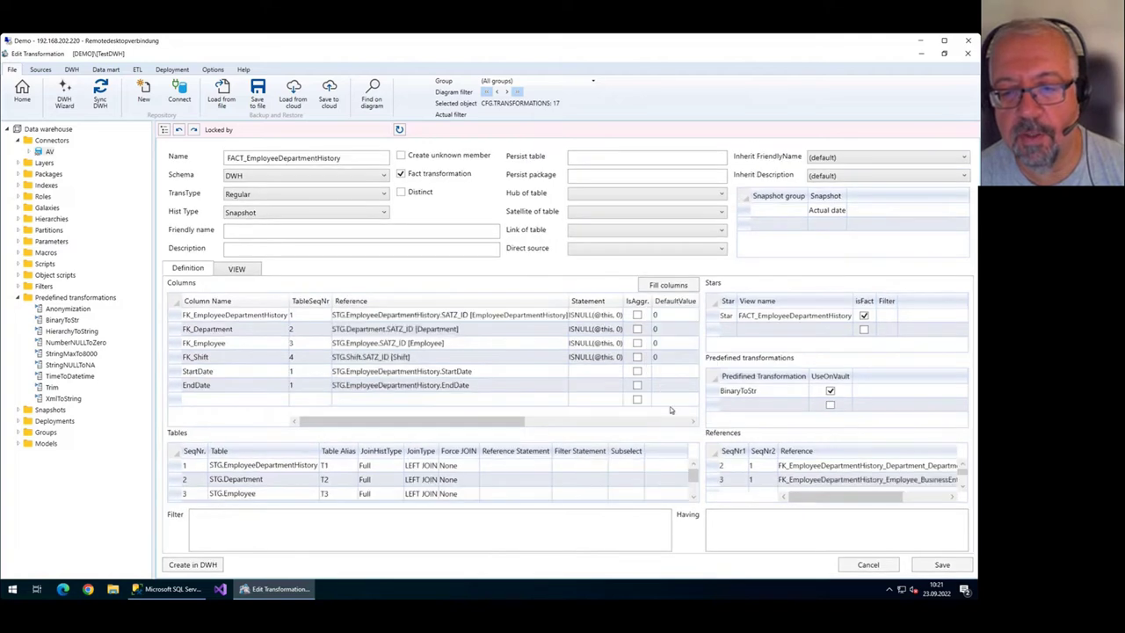
pyautogui.click(598, 371)
pyautogui.rightClick(599, 371)
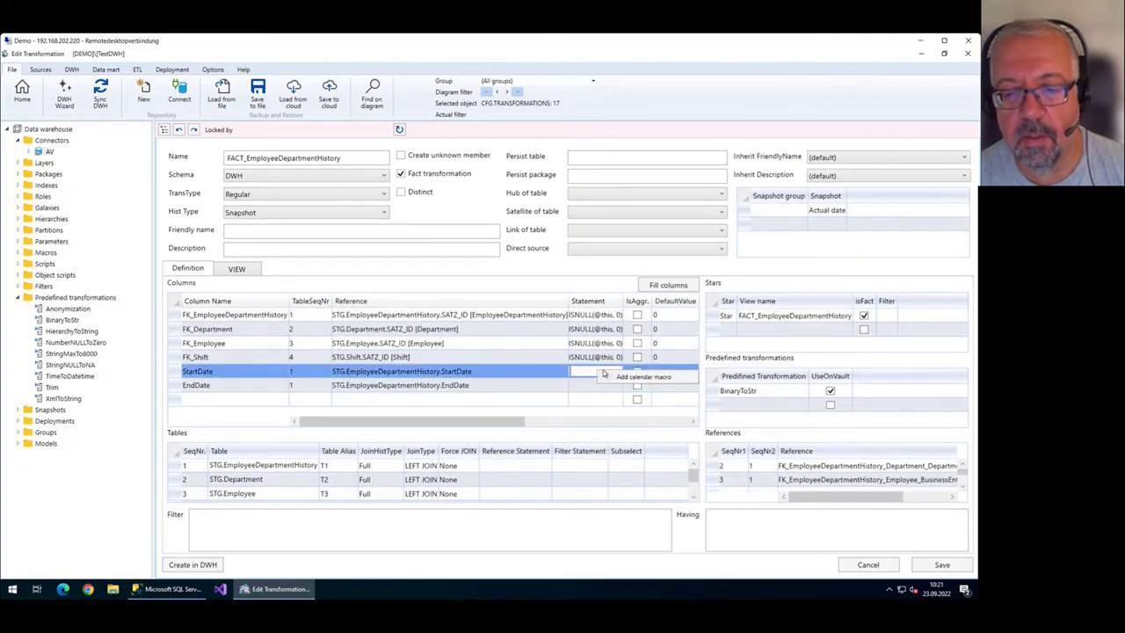
pyautogui.click(615, 379)
pyautogui.click(601, 384)
pyautogui.rightClick(601, 384)
pyautogui.click(625, 395)
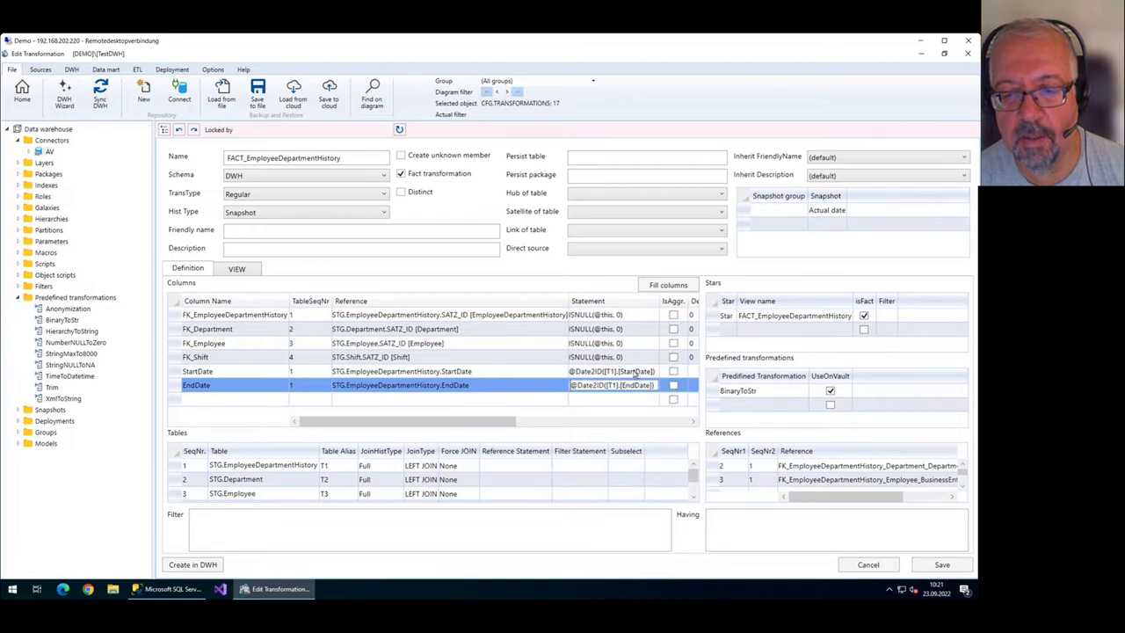
pyautogui.click(636, 373)
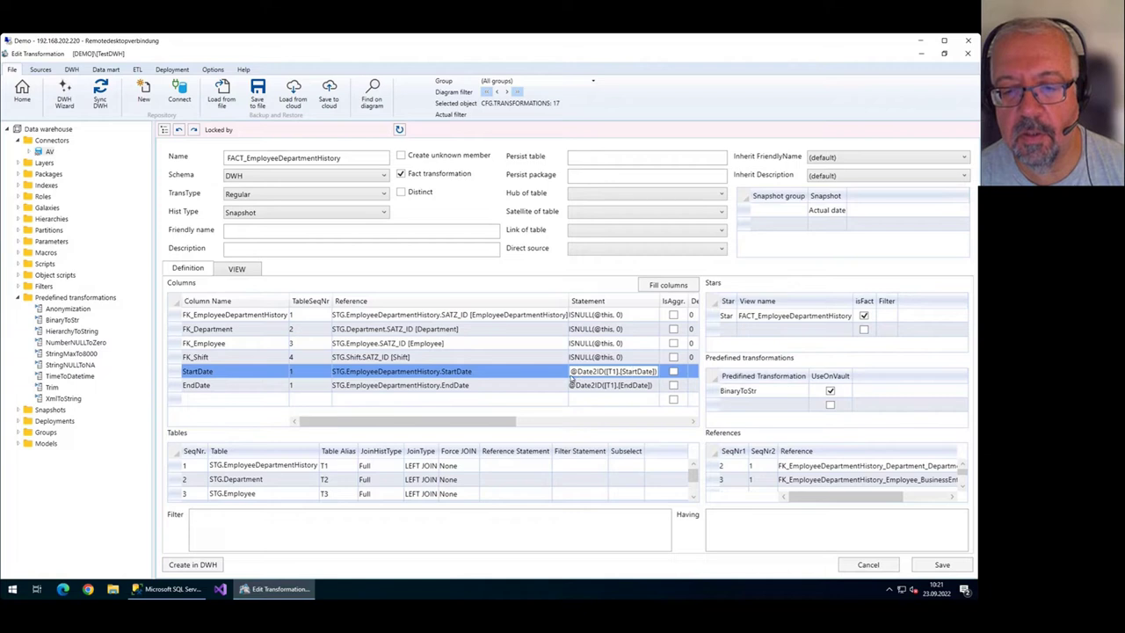
pyautogui.moveTo(570, 372); pyautogui.dragTo(606, 373)
pyautogui.click(638, 371)
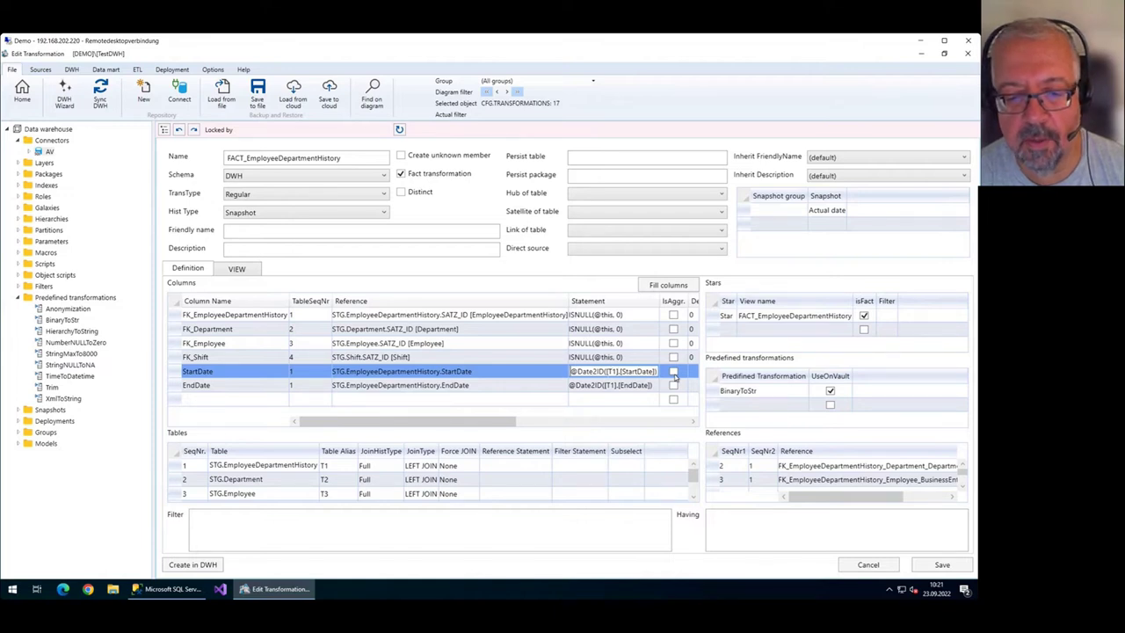
# Rename the two date columns to FK_StartDate and FK_EndDate.
pyautogui.click(239, 371)
pyautogui.press('Home')
pyautogui.write('FK_')
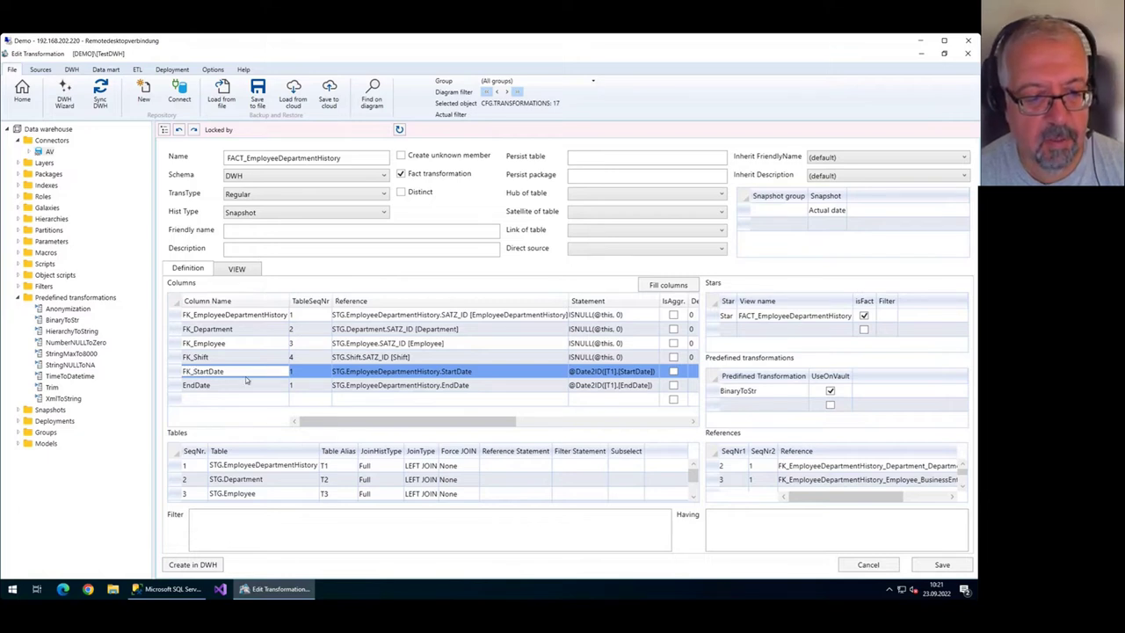
pyautogui.click(259, 384)
pyautogui.press('Home')
pyautogui.write('FK_')
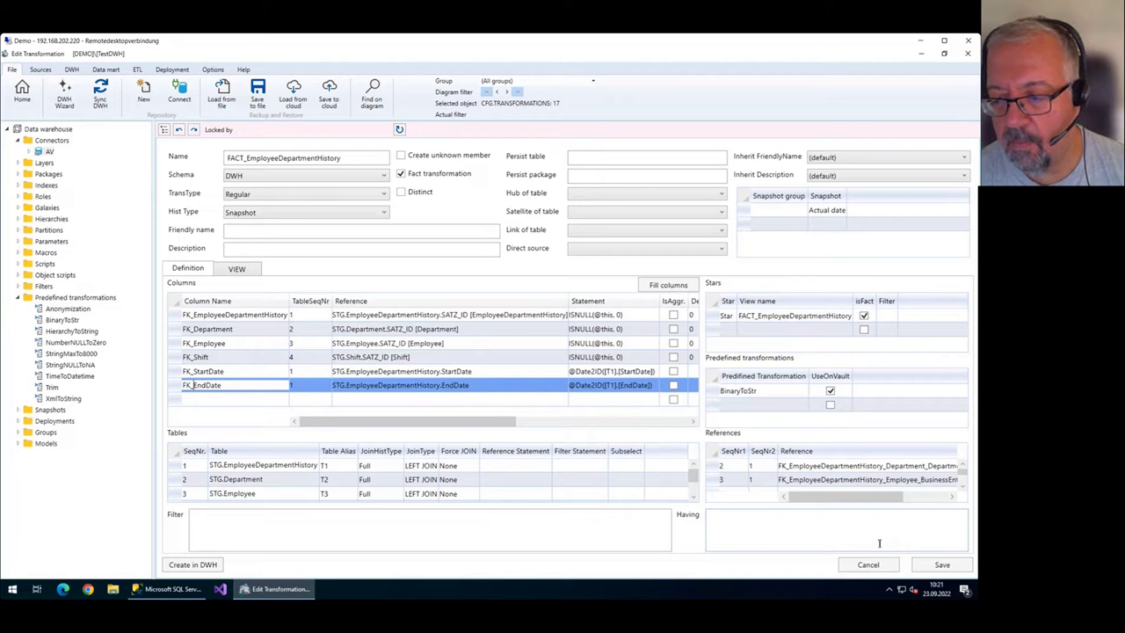
pyautogui.press('Return')
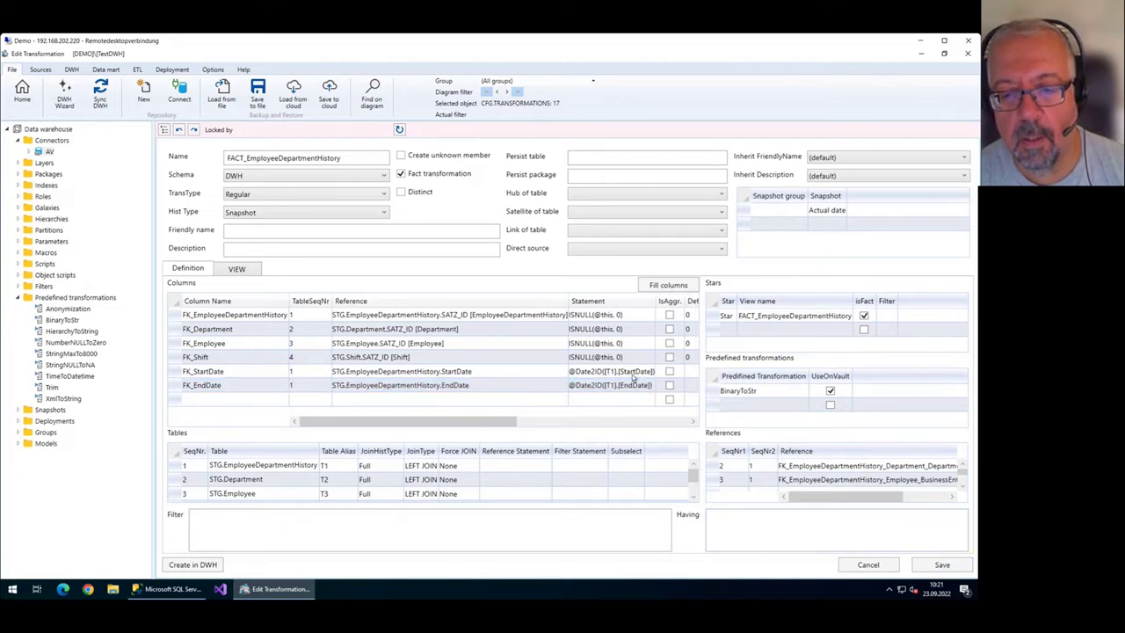
pyautogui.click(584, 374)
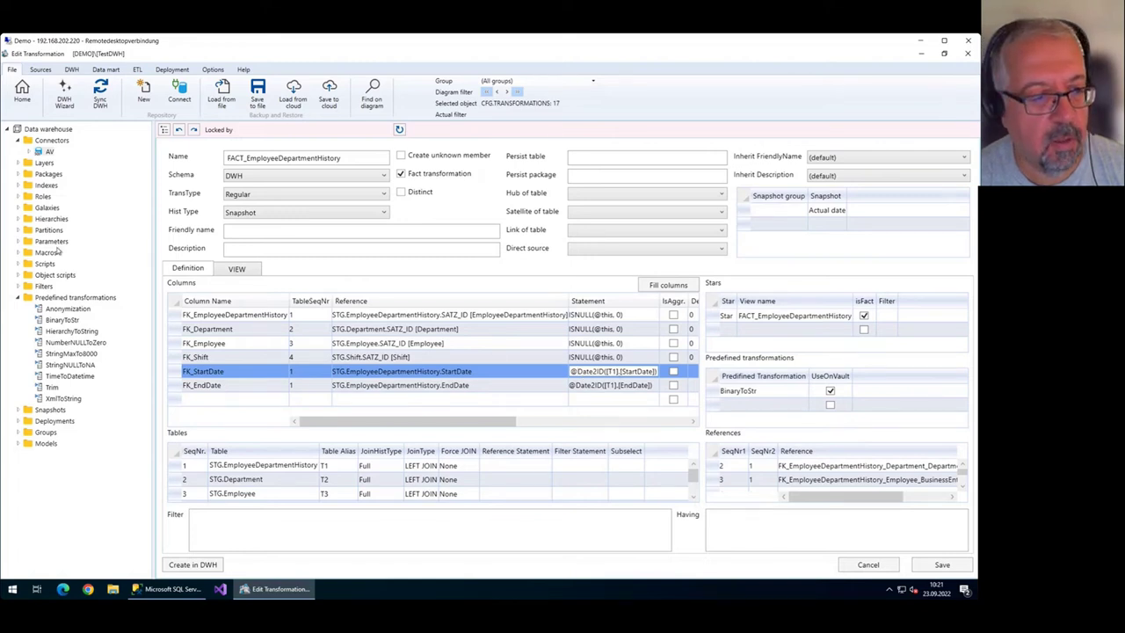
# Open the Date2ID macro from the Macros tree in the macro editor.
pyautogui.click(18, 252)
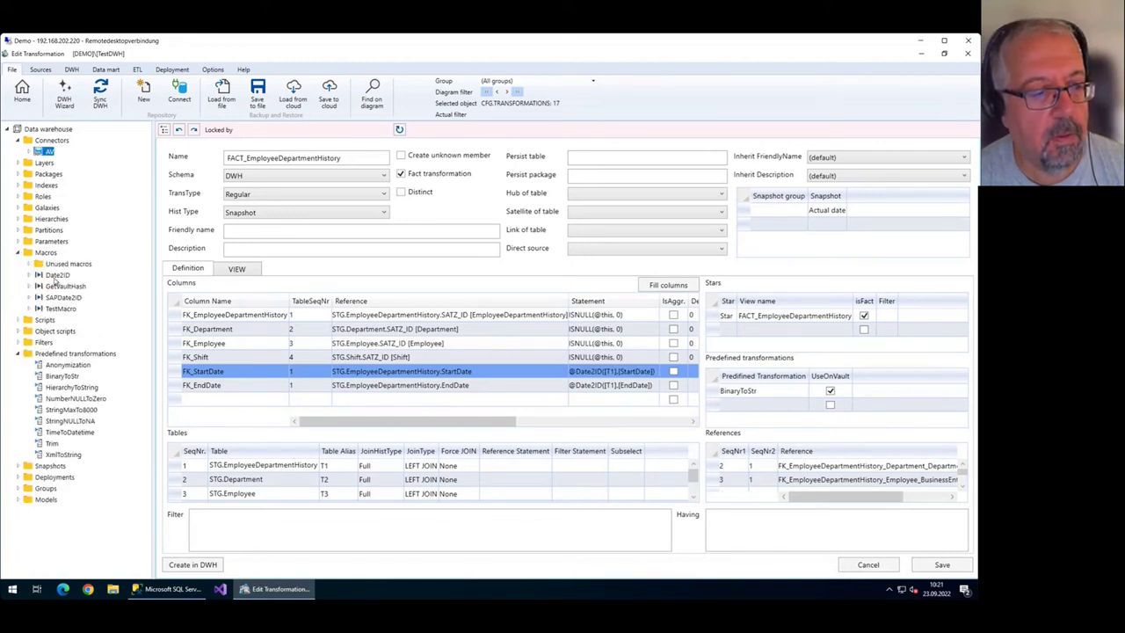
pyautogui.click(56, 277)
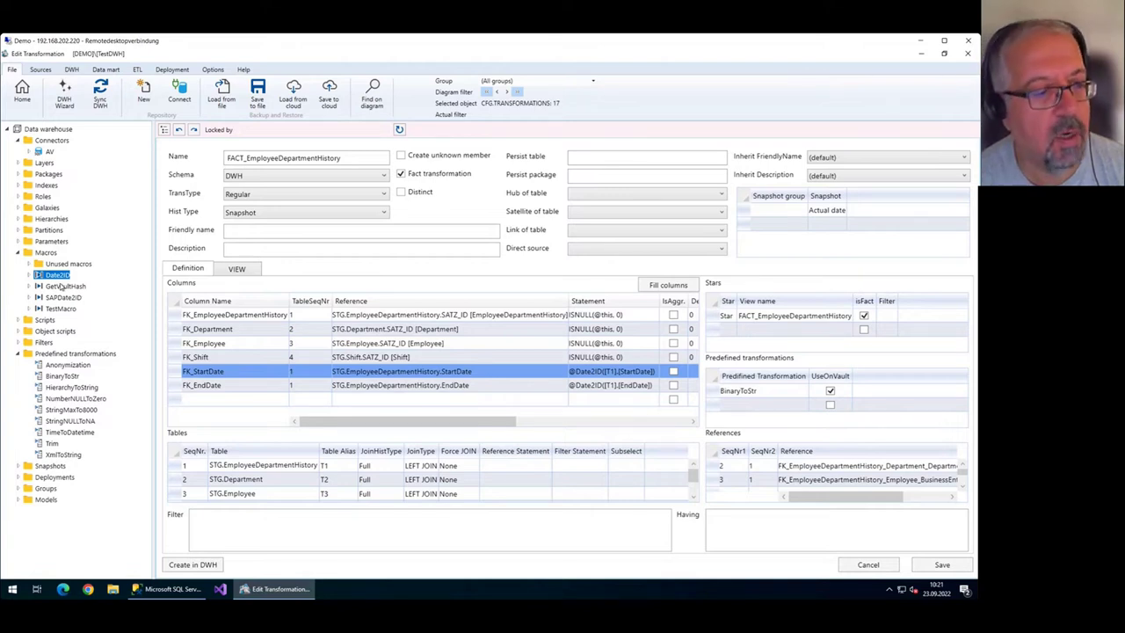
pyautogui.rightClick(60, 276)
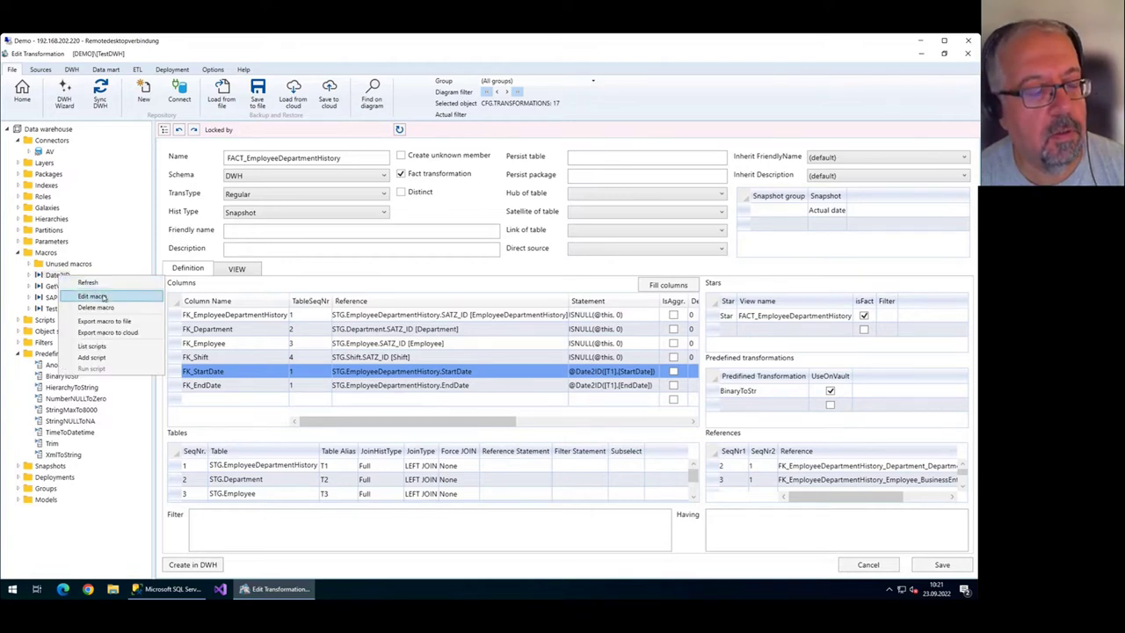
pyautogui.click(92, 296)
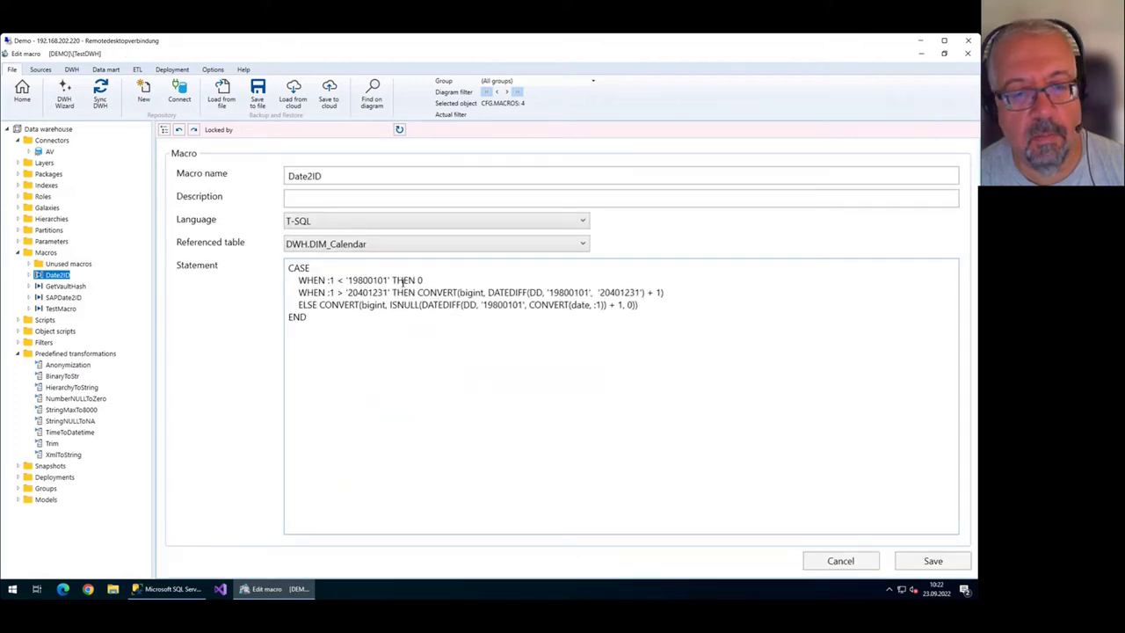
# Examine the CASE statement, keeping T-SQL as the language and locating the :1 parameter.
pyautogui.moveTo(308, 318); pyautogui.dragTo(297, 278)
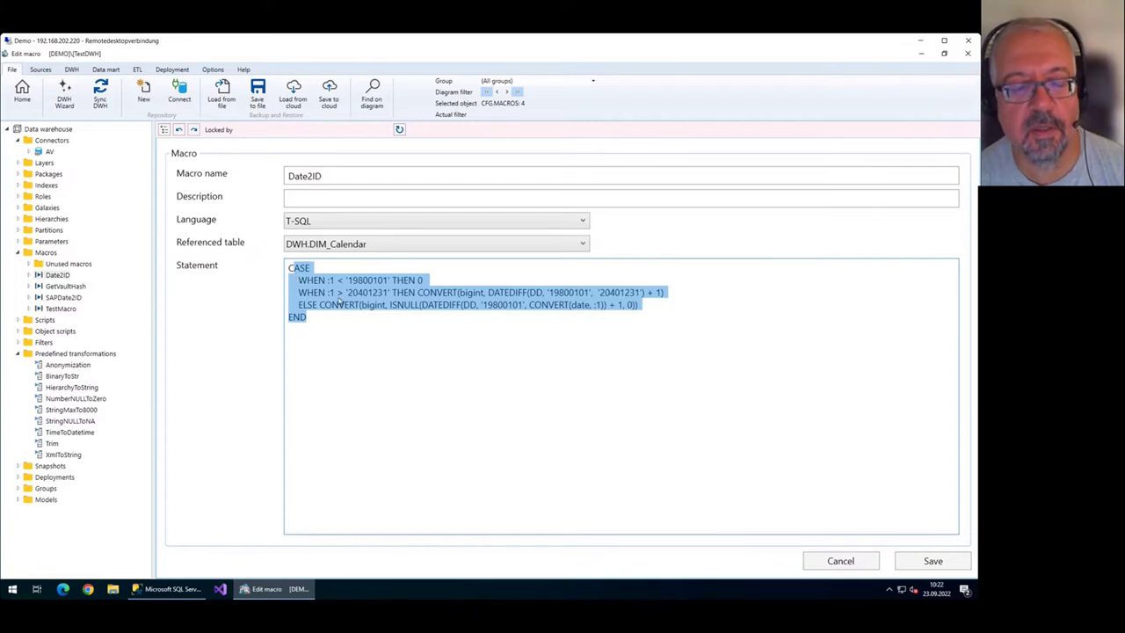
pyautogui.click(343, 331)
pyautogui.moveTo(307, 318); pyautogui.dragTo(288, 268)
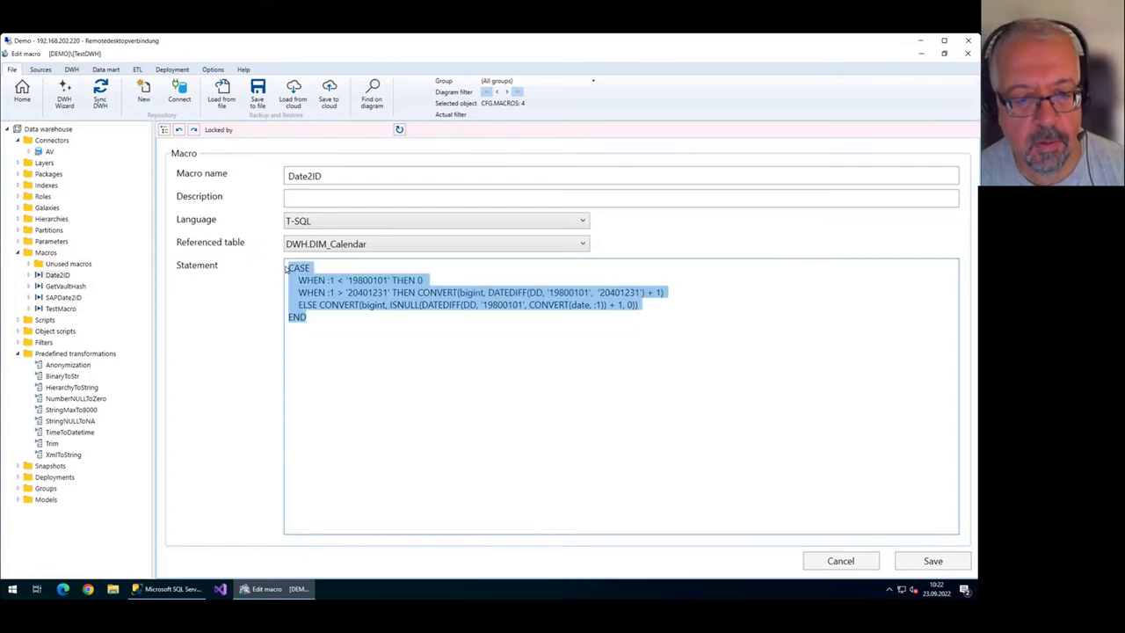
pyautogui.click(299, 220)
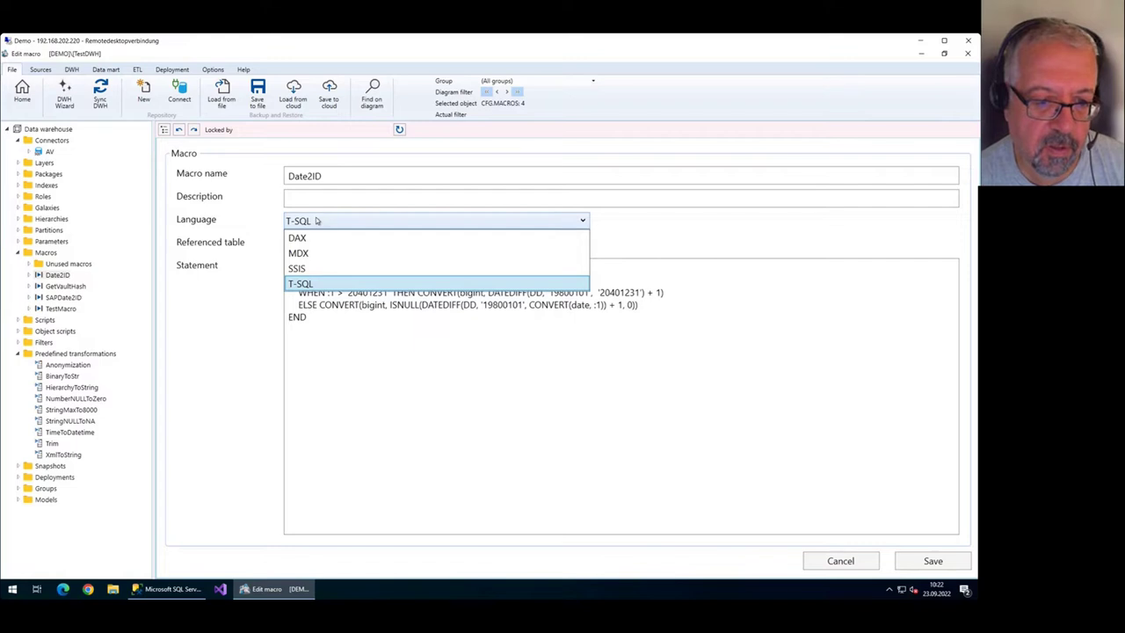
pyautogui.click(324, 283)
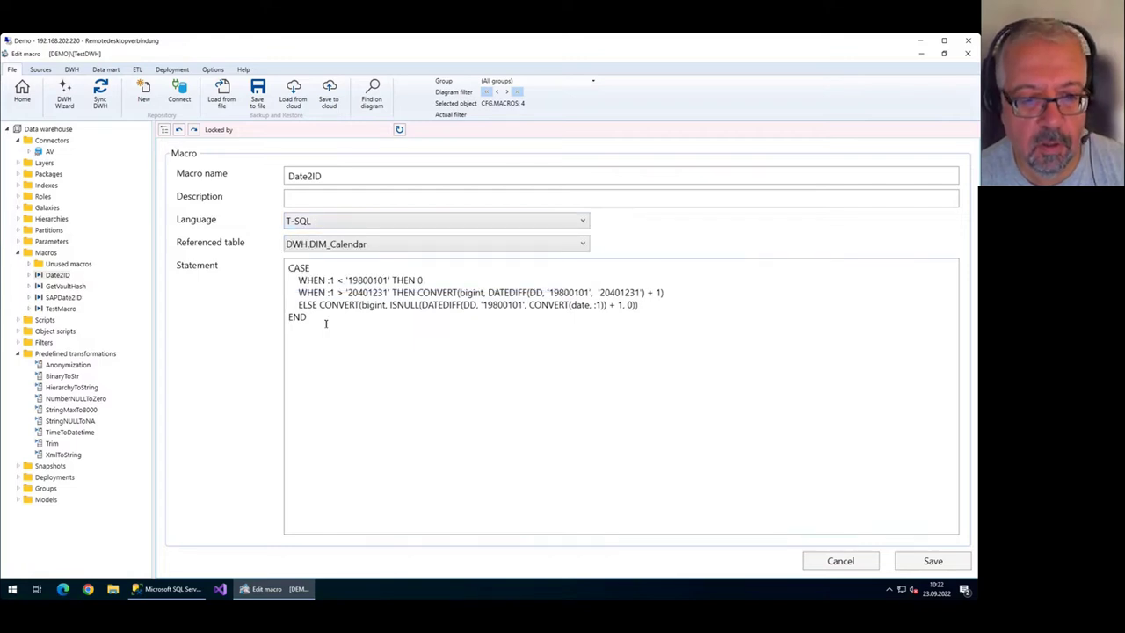
pyautogui.hotkey('ctrl', 'a')
pyautogui.click(304, 286)
pyautogui.doubleClick(331, 280)
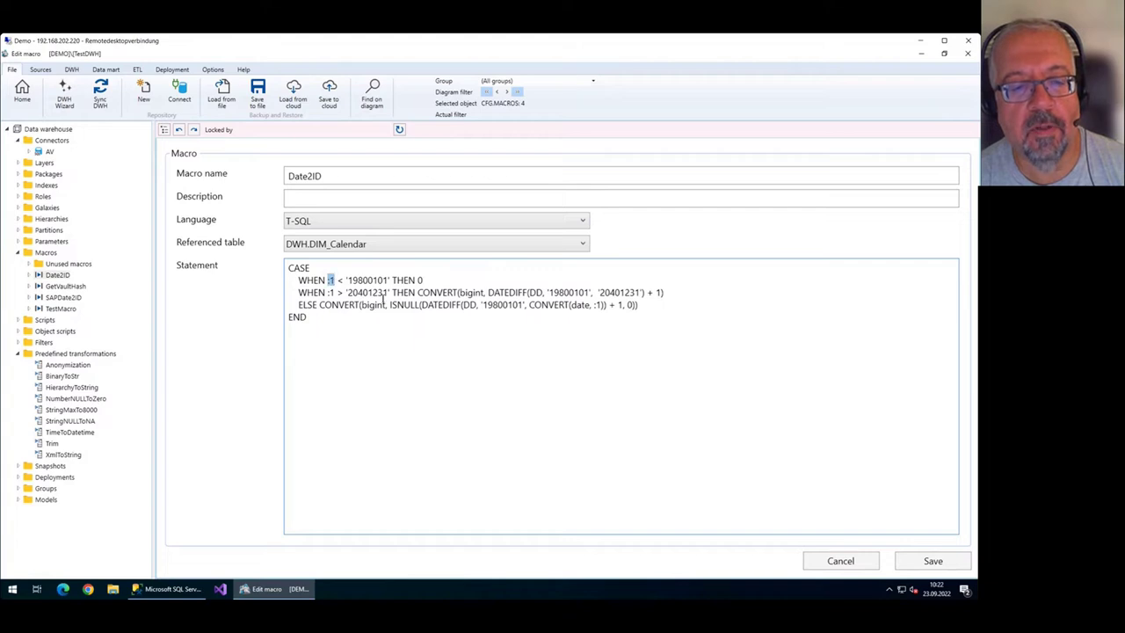
pyautogui.click(337, 283)
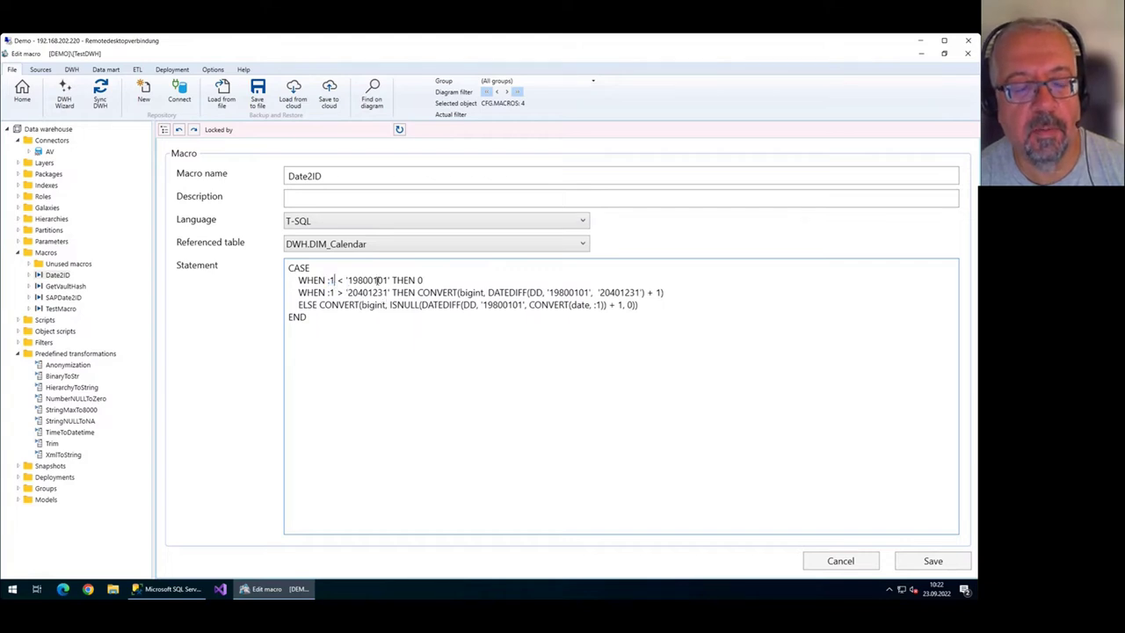
pyautogui.hotkey('shift', 'Left')
pyautogui.hotkey('shift', 'Left')
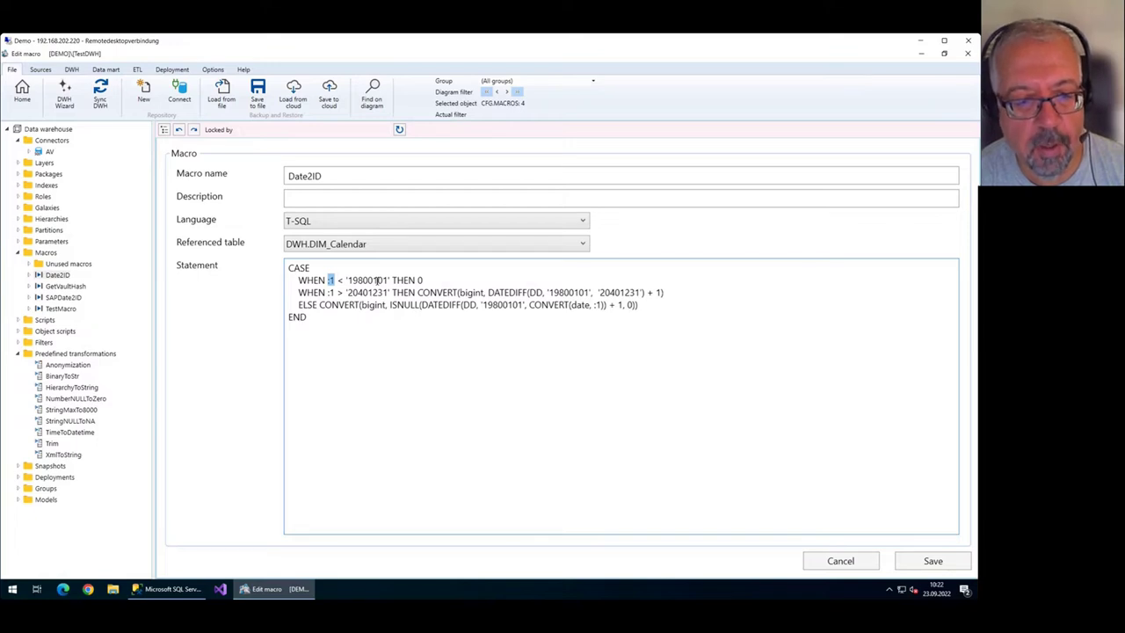
pyautogui.press('Left')
pyautogui.hotkey('shift', 'Right')
pyautogui.hotkey('shift', 'Right')
pyautogui.click(362, 176)
pyautogui.doubleClick(331, 279)
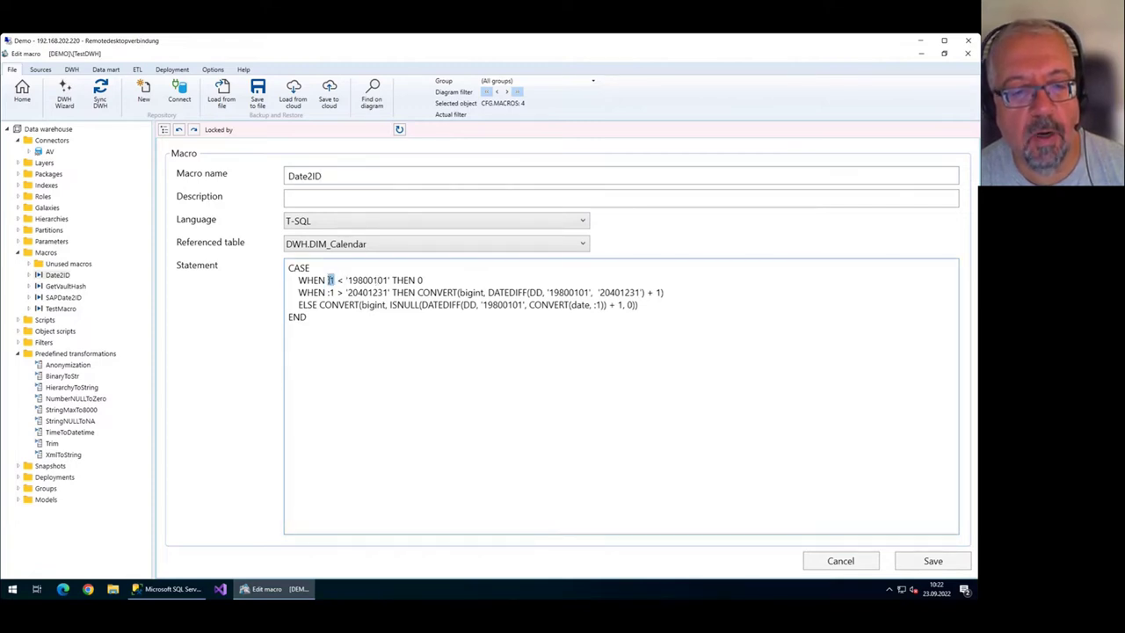
pyautogui.click(380, 328)
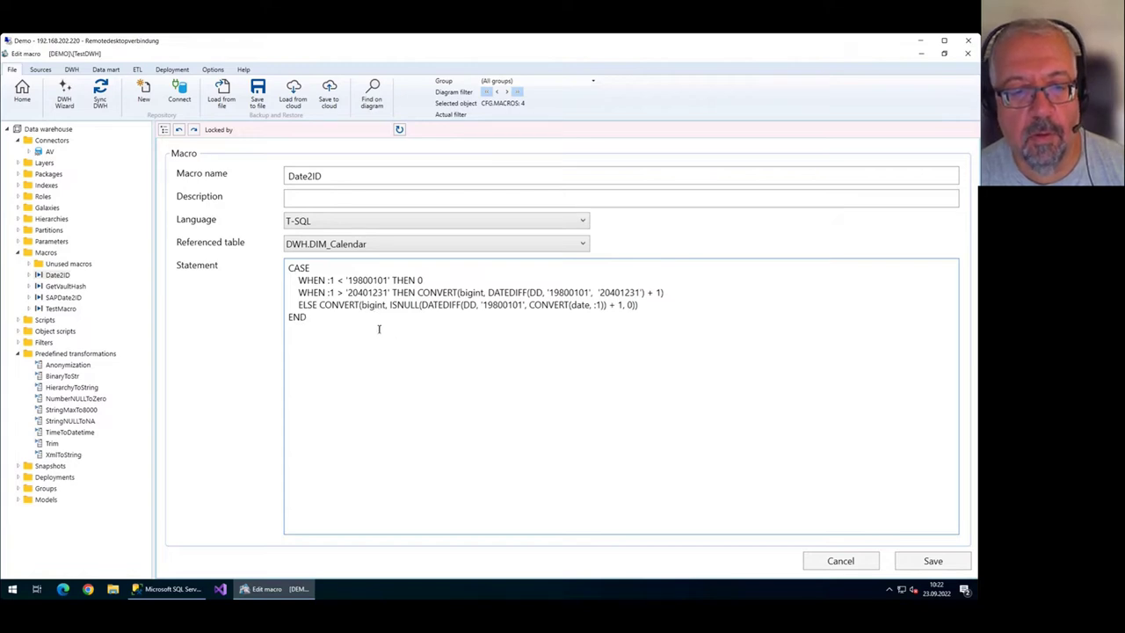
# Step through the WHEN lines and their 19800101 and 20401231 date bounds.
pyautogui.hotkey('ctrl', 'a')
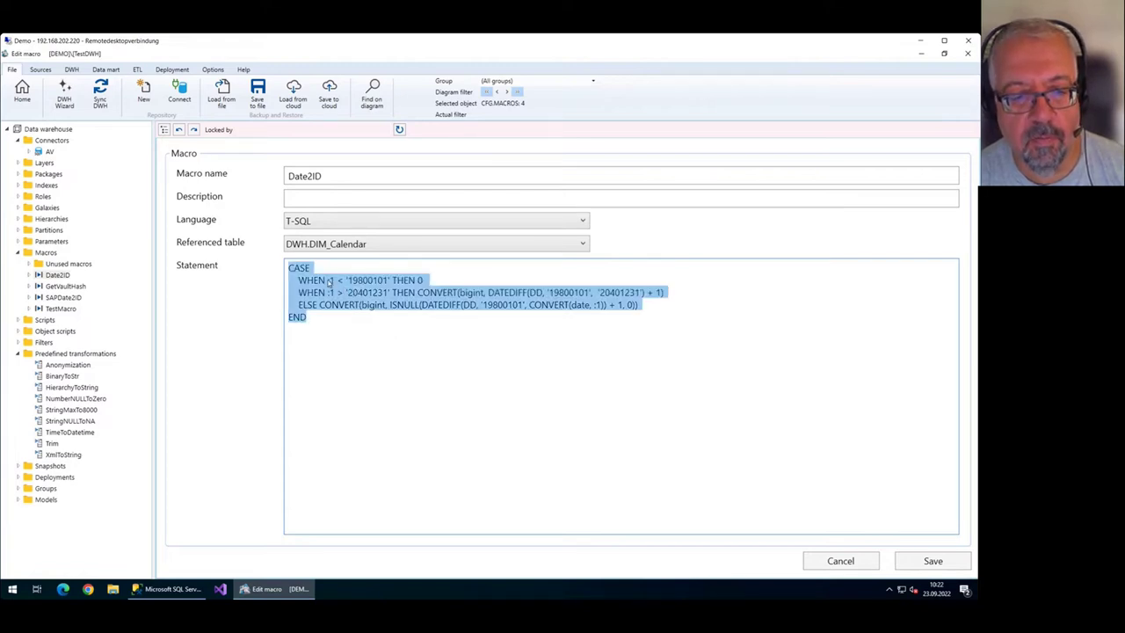
pyautogui.click(327, 281)
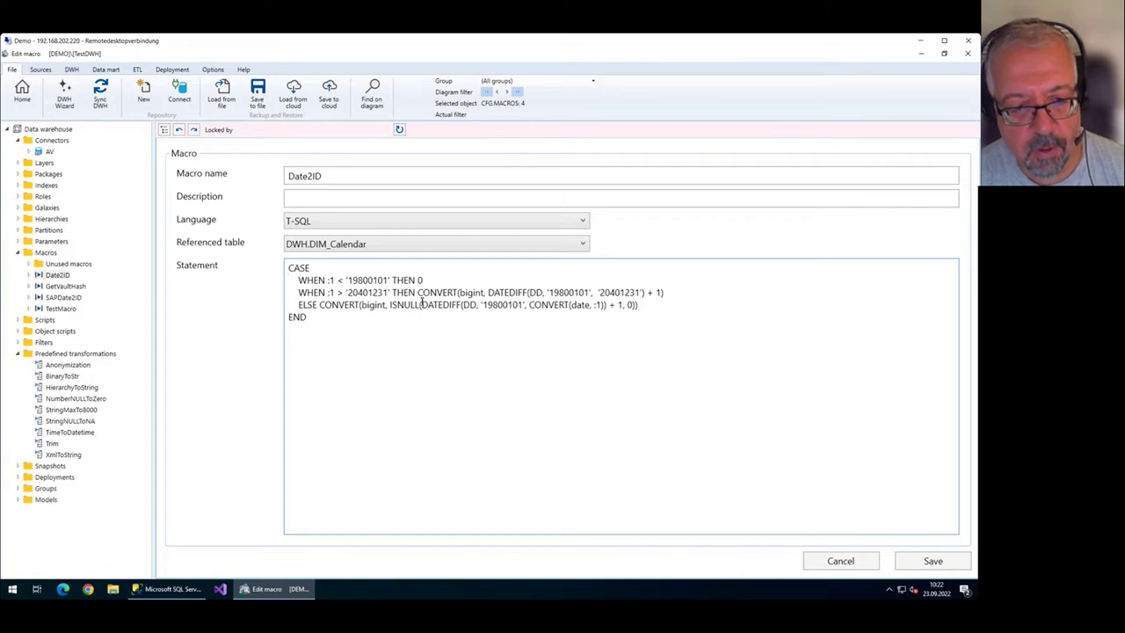
pyautogui.hotkey('shift', 'Down')
pyautogui.hotkey('shift', 'Down')
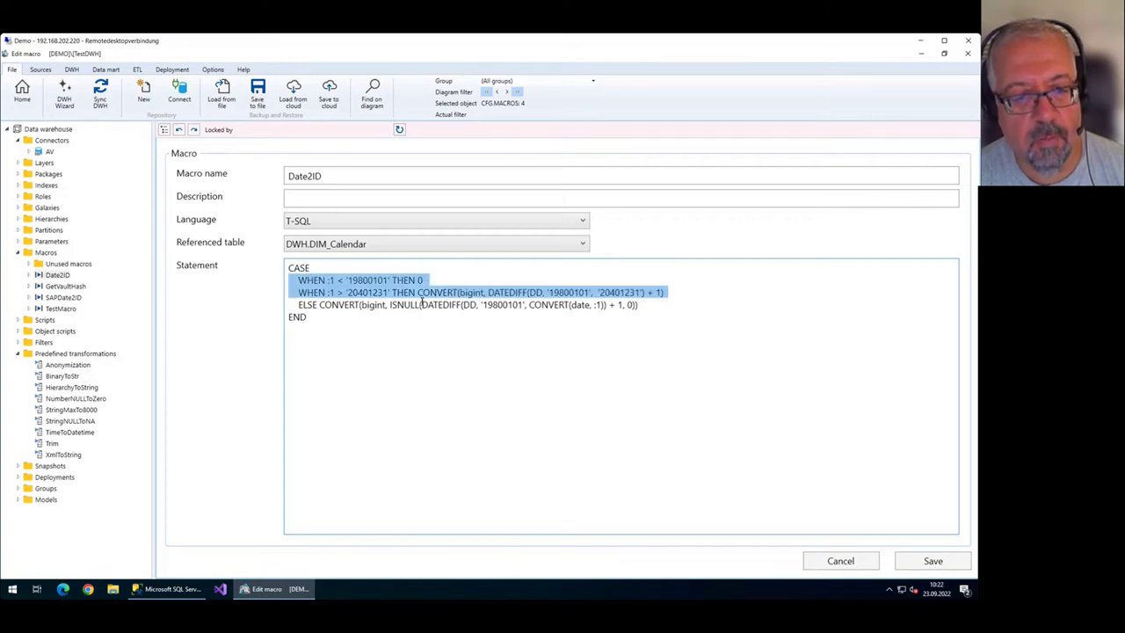
pyautogui.hotkey('shift', 'Up')
pyautogui.hotkey('shift', 'Up')
pyautogui.hotkey('shift', 'Down')
pyautogui.hotkey('shift', 'Up')
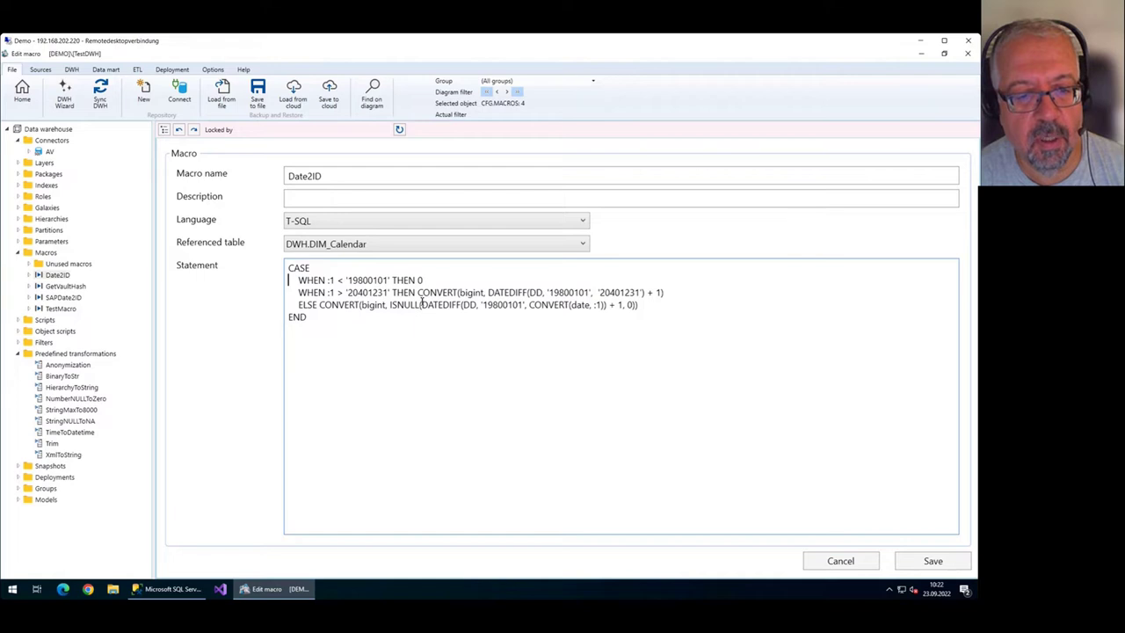
pyautogui.press('Right')
pyautogui.press('Right')
pyautogui.press('Right')
pyautogui.press('Right')
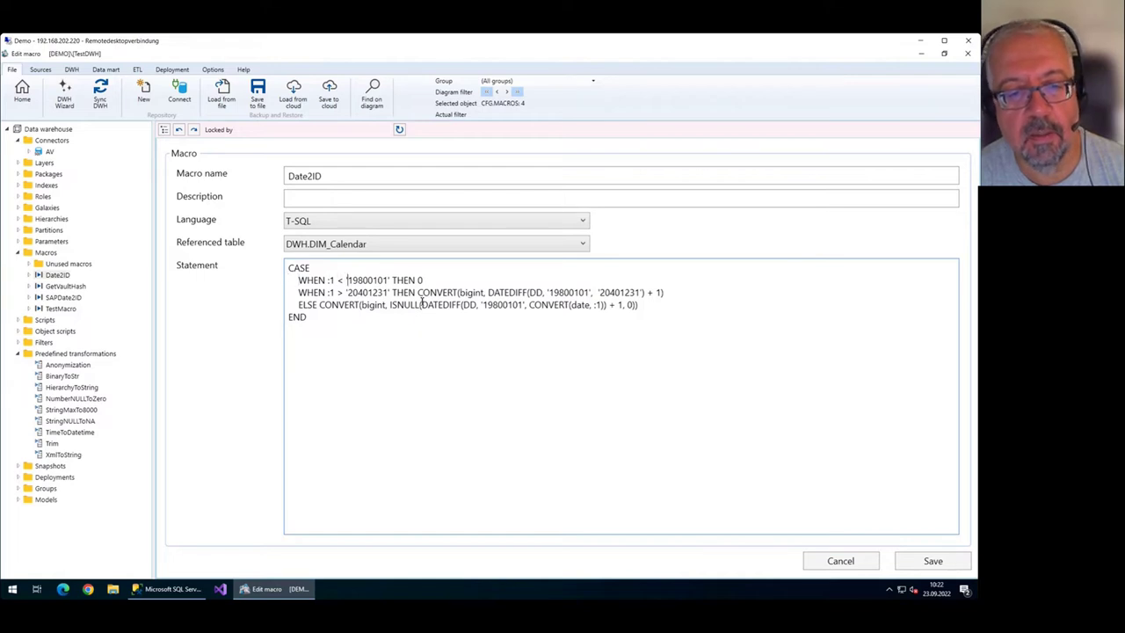
pyautogui.press('Down')
pyautogui.press('Up')
pyautogui.press('End')
pyautogui.hotkey('shift', 'Left')
pyautogui.press('Down')
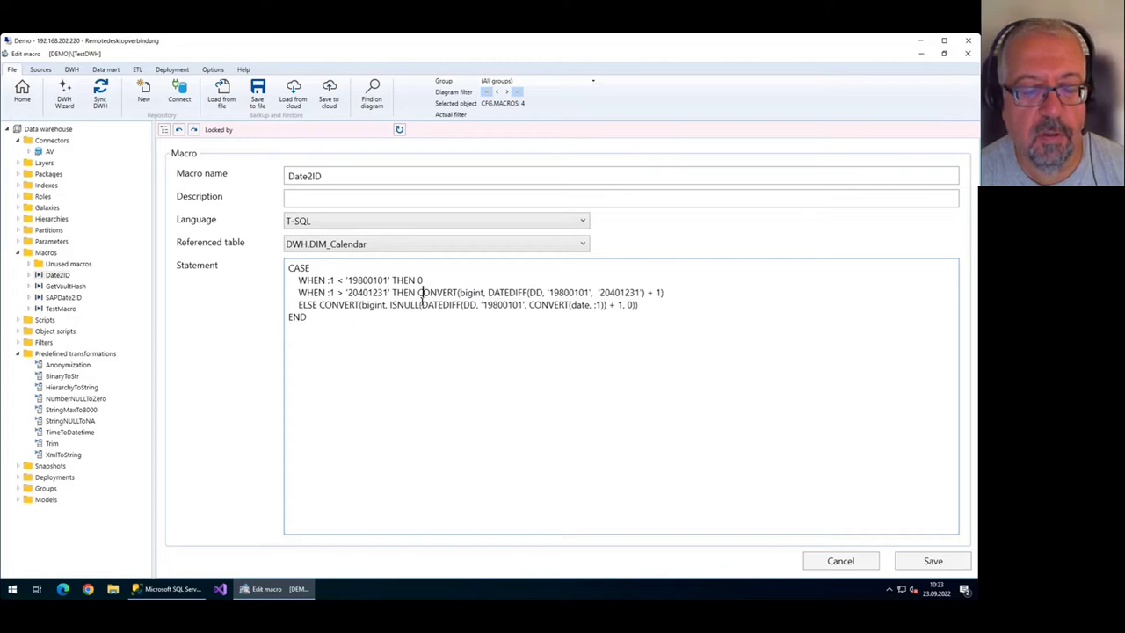
pyautogui.press('Home')
pyautogui.press('Right')
pyautogui.press('Right')
pyautogui.press('Right')
pyautogui.press('Right')
pyautogui.press('Right')
pyautogui.press('Right')
pyautogui.press('Right')
pyautogui.press('Right')
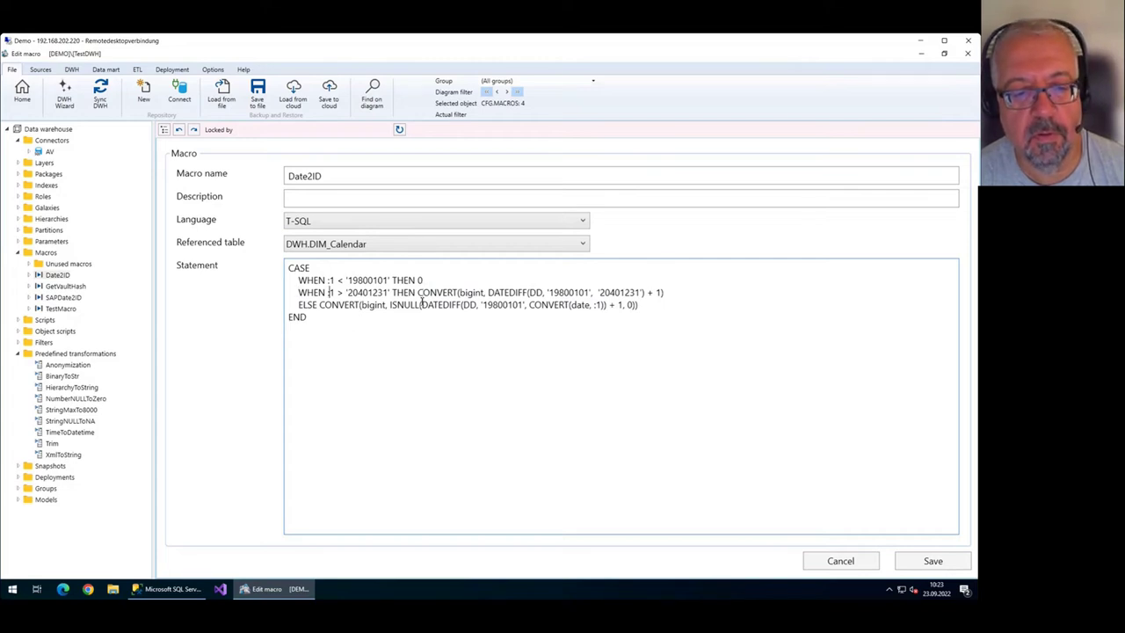
pyautogui.press('Right')
pyautogui.press('Right')
pyautogui.press('Right')
pyautogui.hotkey('ctrl', 'shift', 'Right')
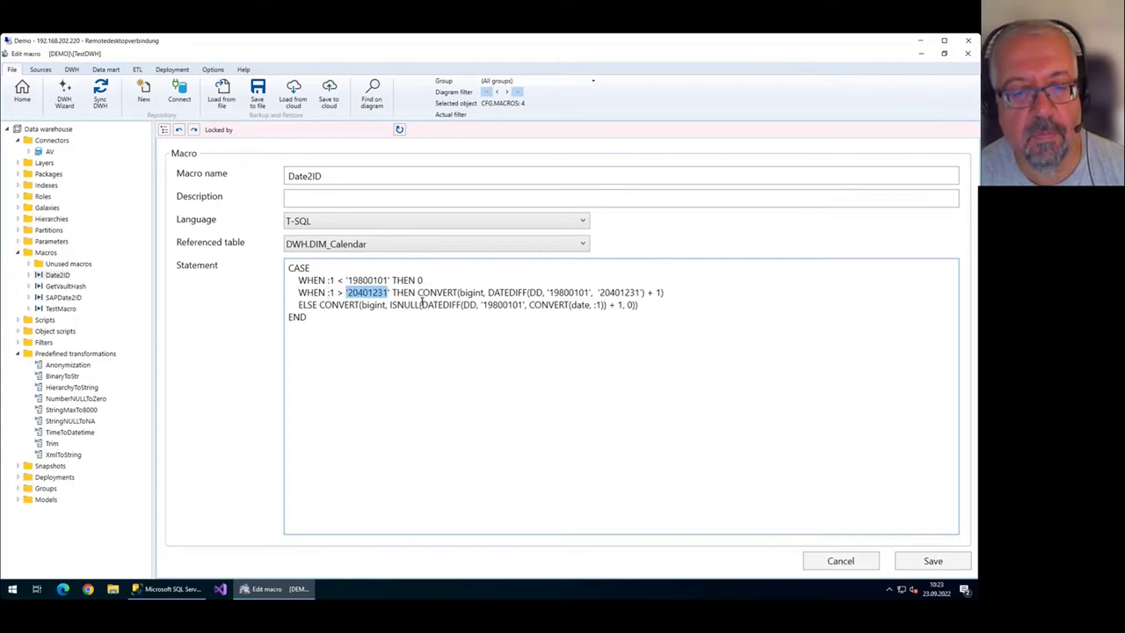
pyautogui.press('Right')
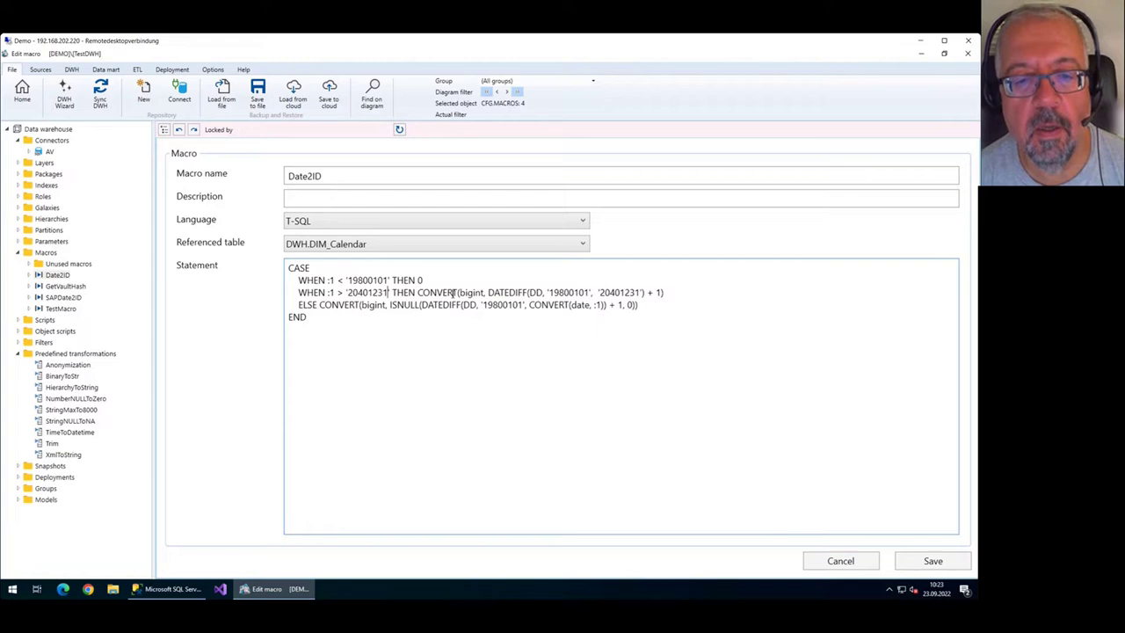
# Inspect the ELSE line's 19800101 base date and + 1 offset, then return Home.
pyautogui.click(612, 305)
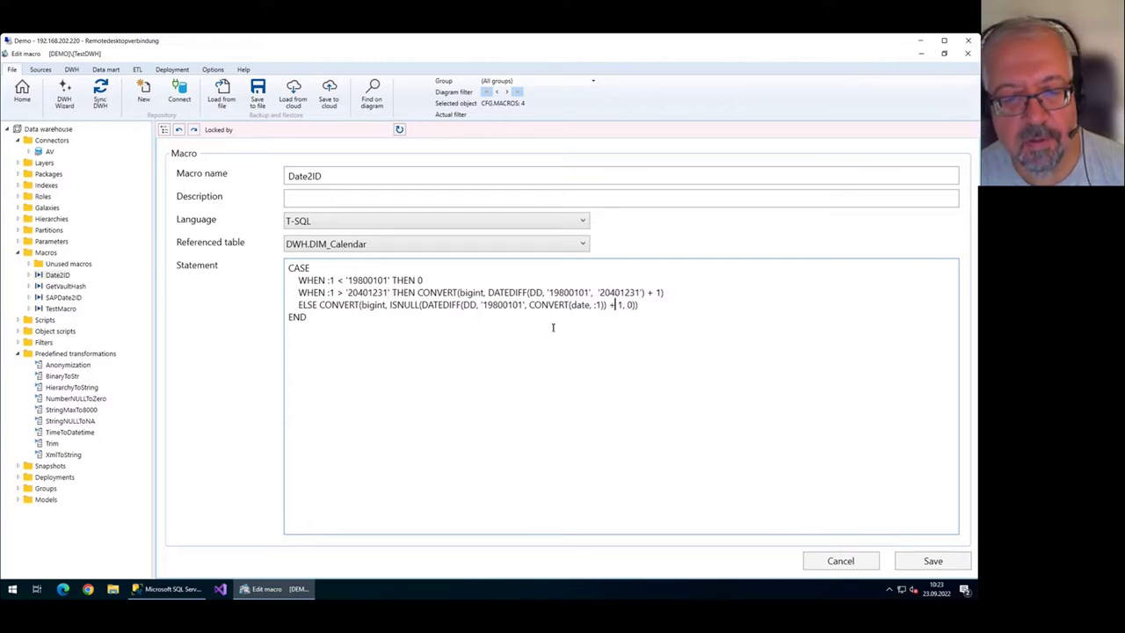
pyautogui.click(517, 305)
pyautogui.press('Right')
pyautogui.press('Right')
pyautogui.press('Right')
pyautogui.press('Right')
pyautogui.press('Right')
pyautogui.press('Right')
pyautogui.press('Right')
pyautogui.press('Right')
pyautogui.press('Right')
pyautogui.press('Right')
pyautogui.press('Right')
pyautogui.press('Right')
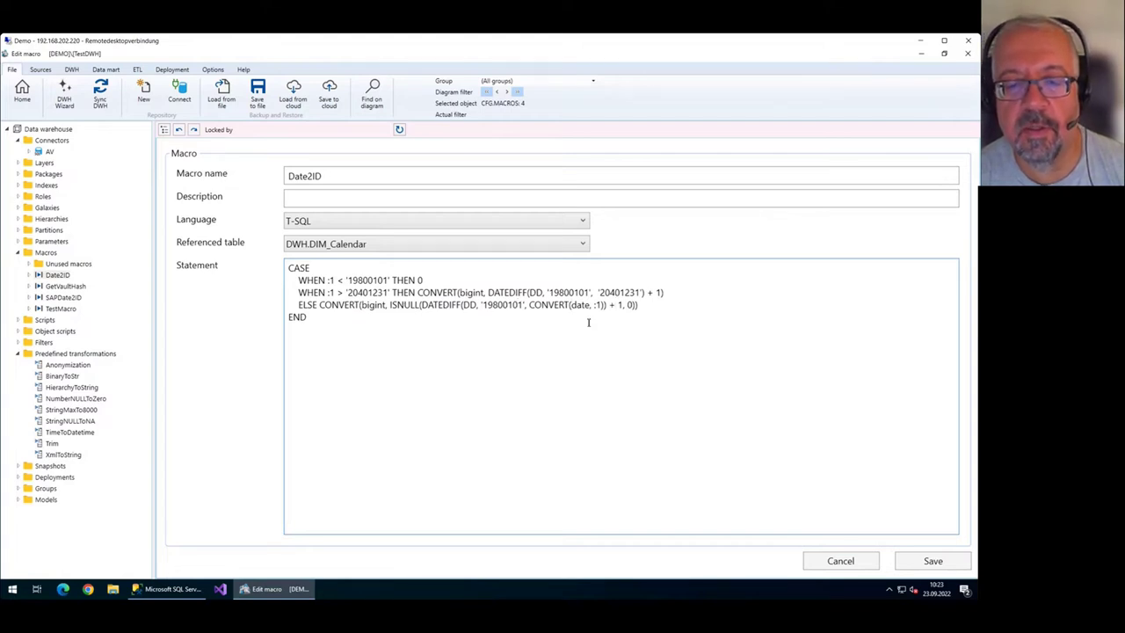
pyautogui.click(587, 322)
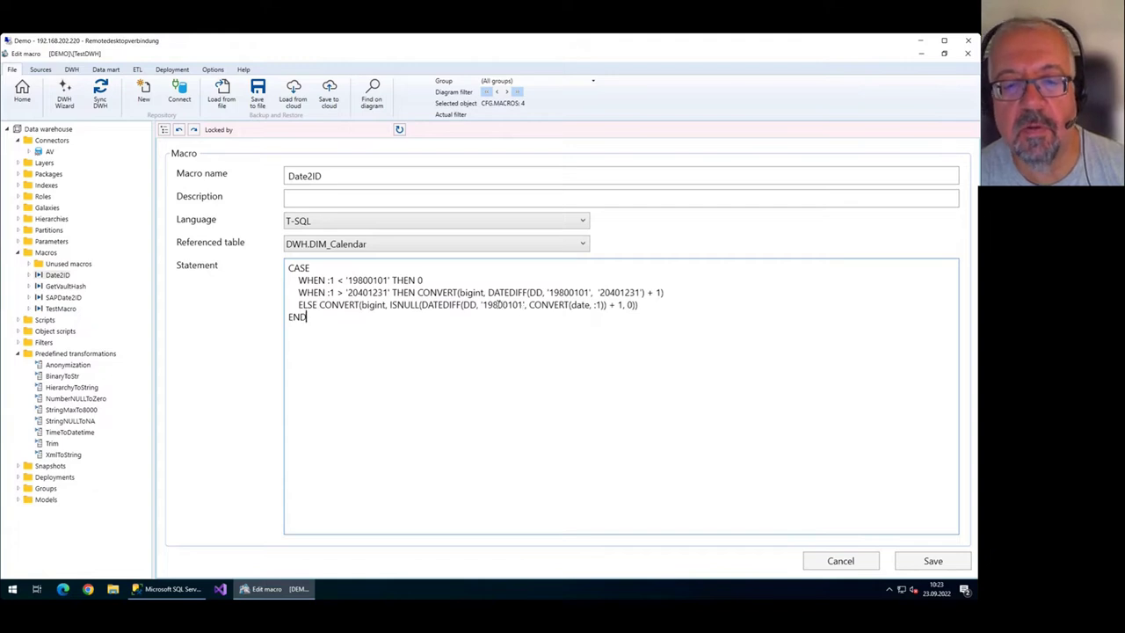
pyautogui.doubleClick(501, 305)
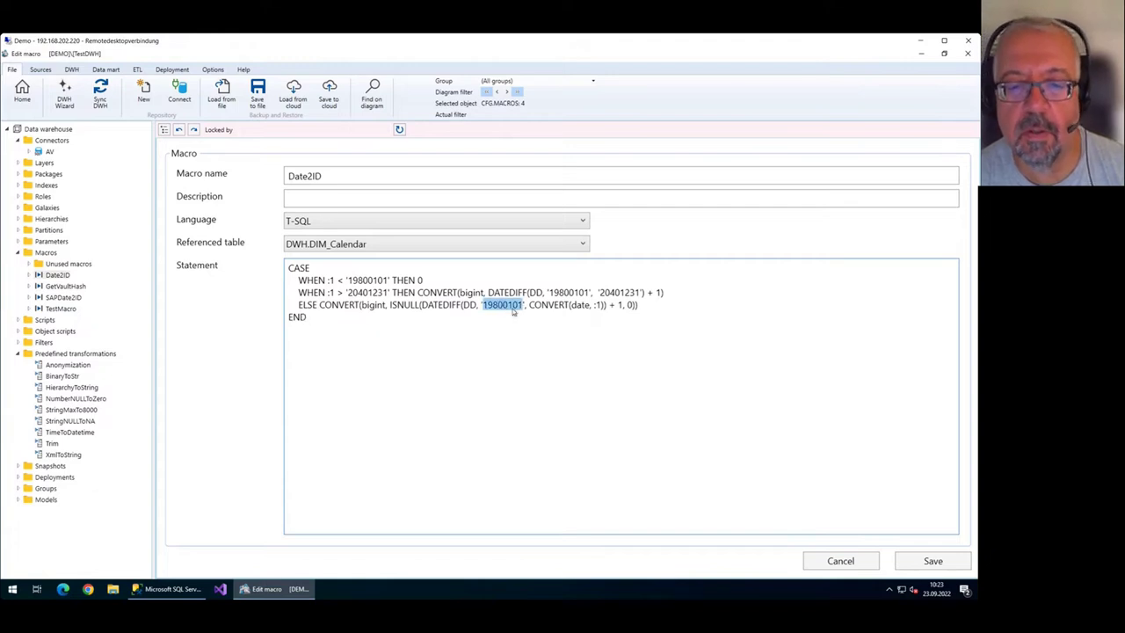
pyautogui.click(591, 305)
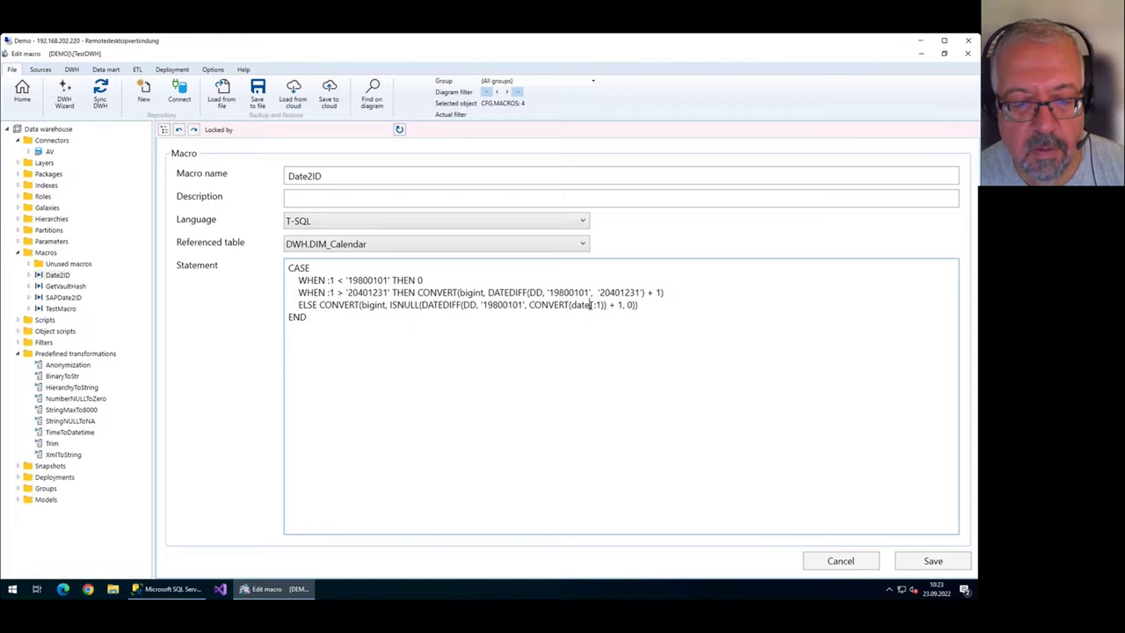
pyautogui.moveTo(308, 318); pyautogui.dragTo(293, 274)
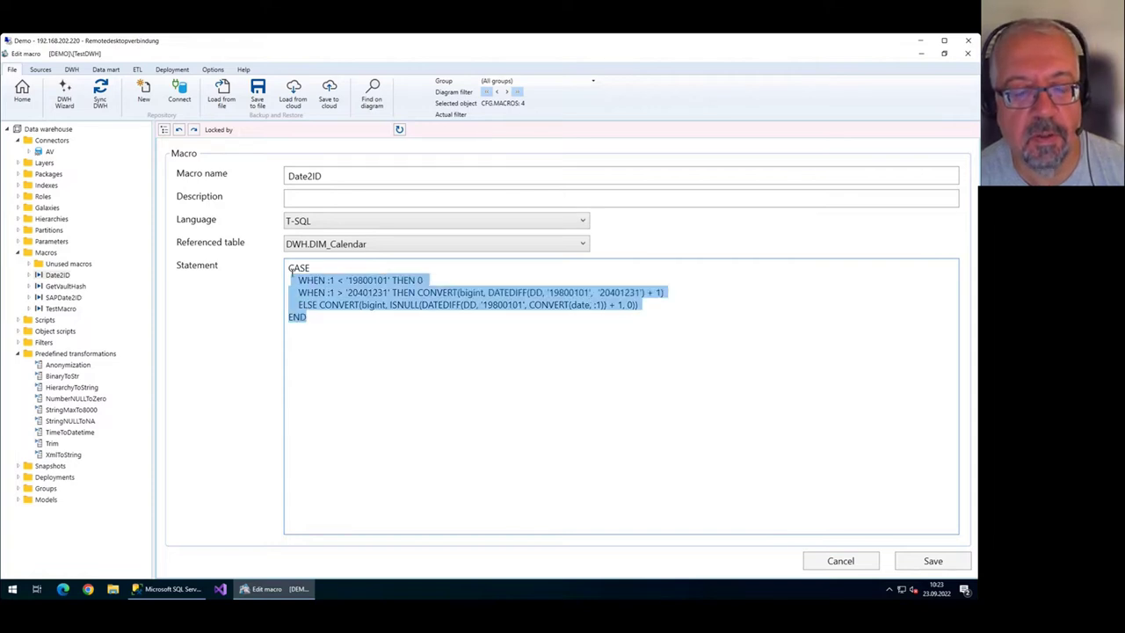
pyautogui.click(380, 323)
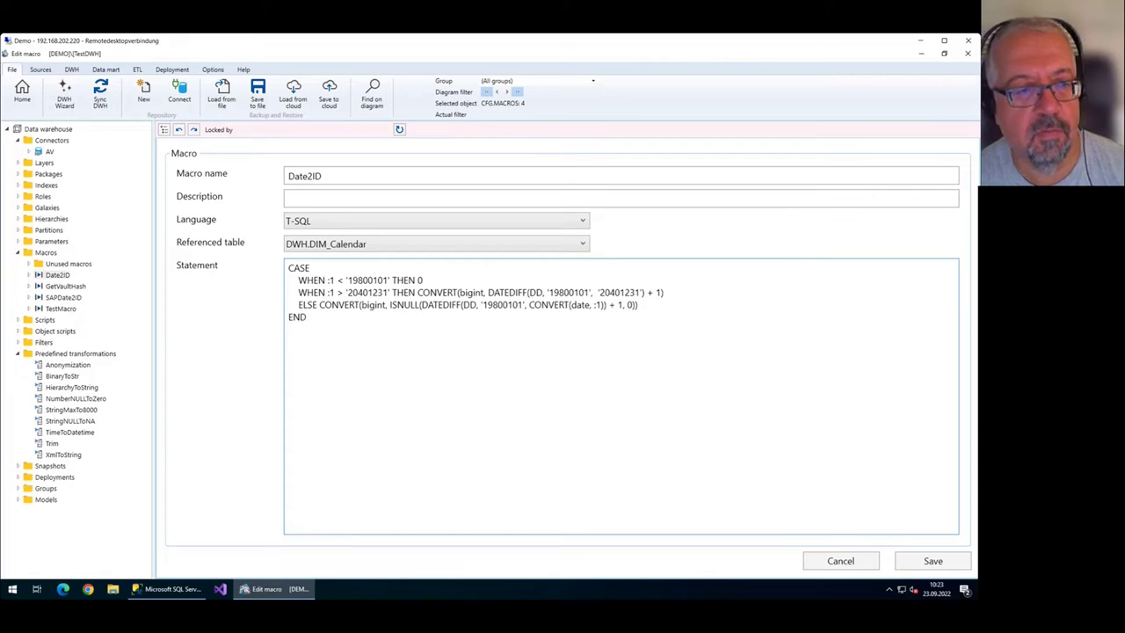
pyautogui.click(22, 92)
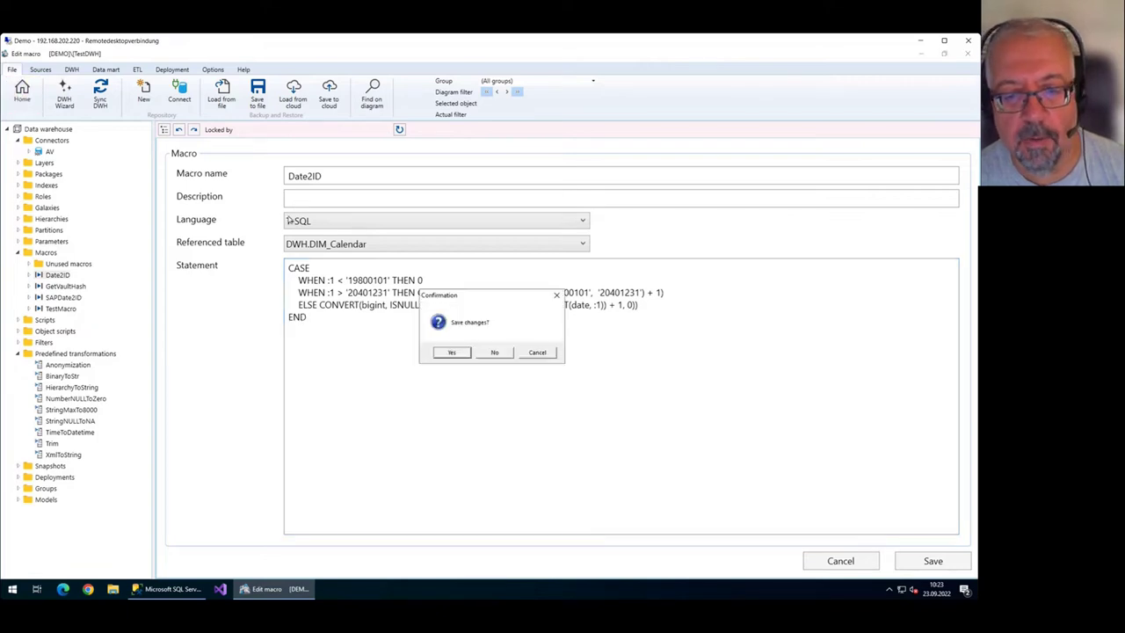
# Discard the macro edits, reopen FACT_EmployeeDepartmentHistory and show its generated view SQL.
pyautogui.click(497, 354)
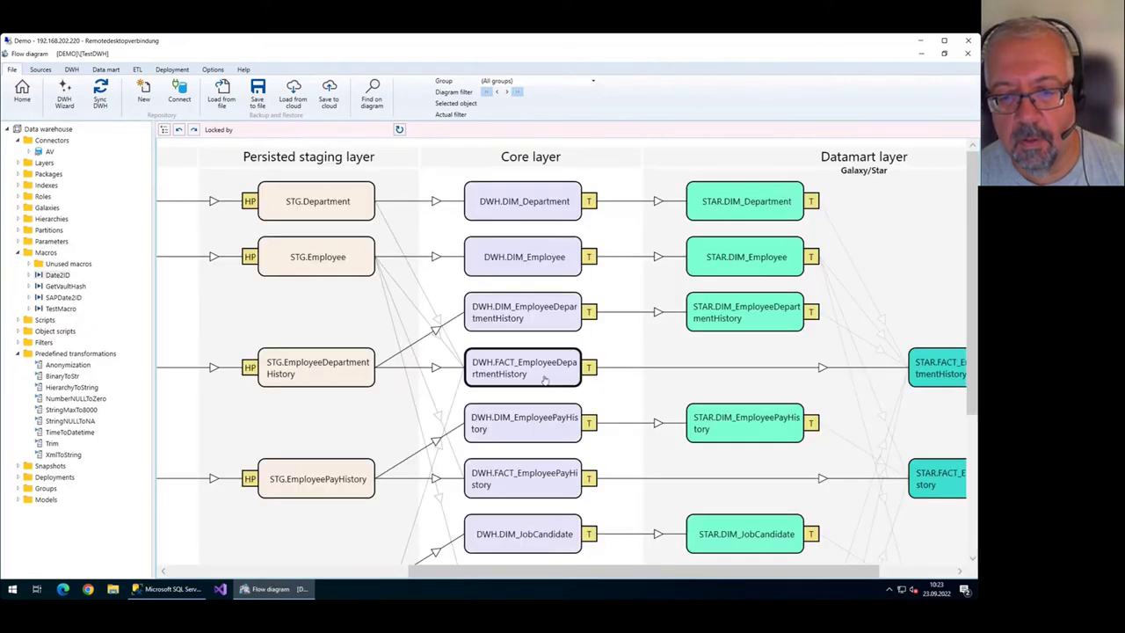
pyautogui.doubleClick(554, 384)
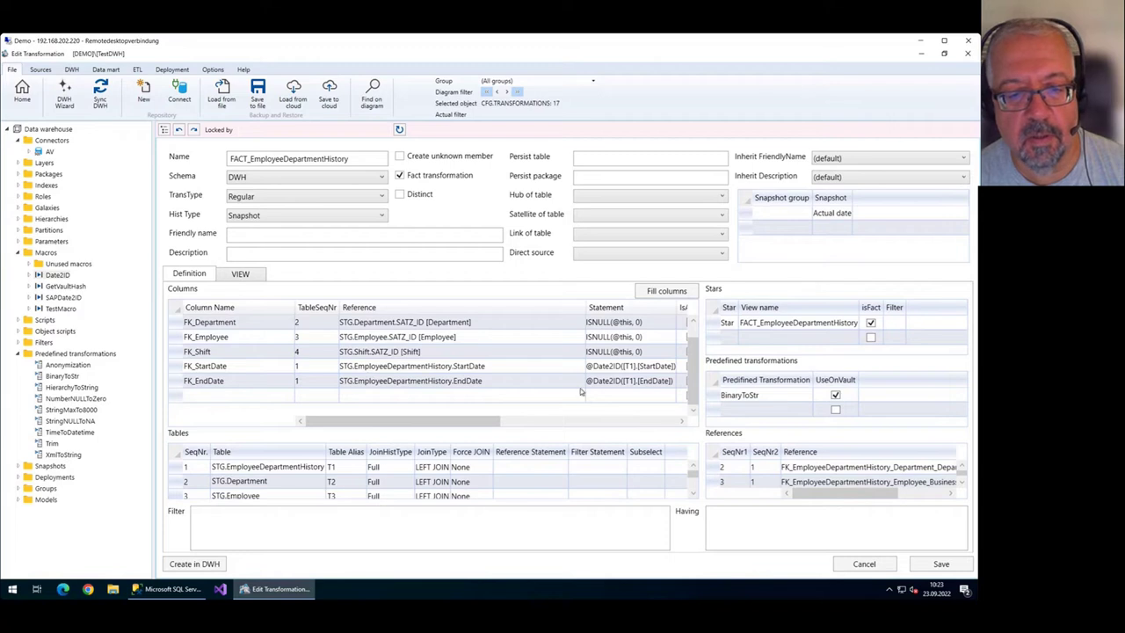
pyautogui.moveTo(435, 420); pyautogui.dragTo(530, 402)
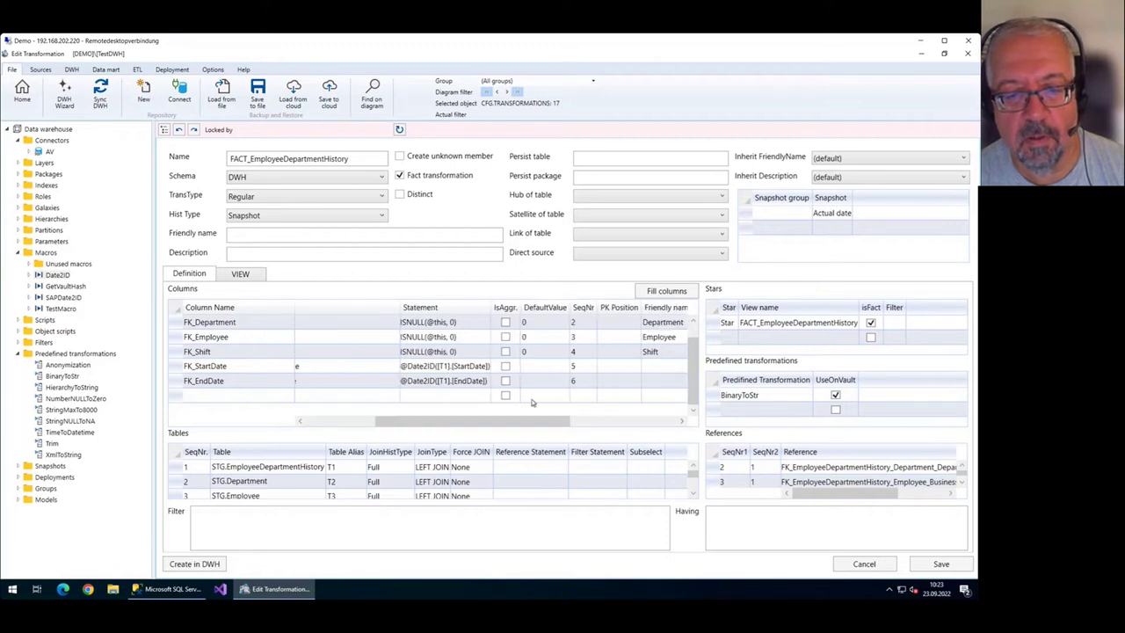
pyautogui.click(454, 366)
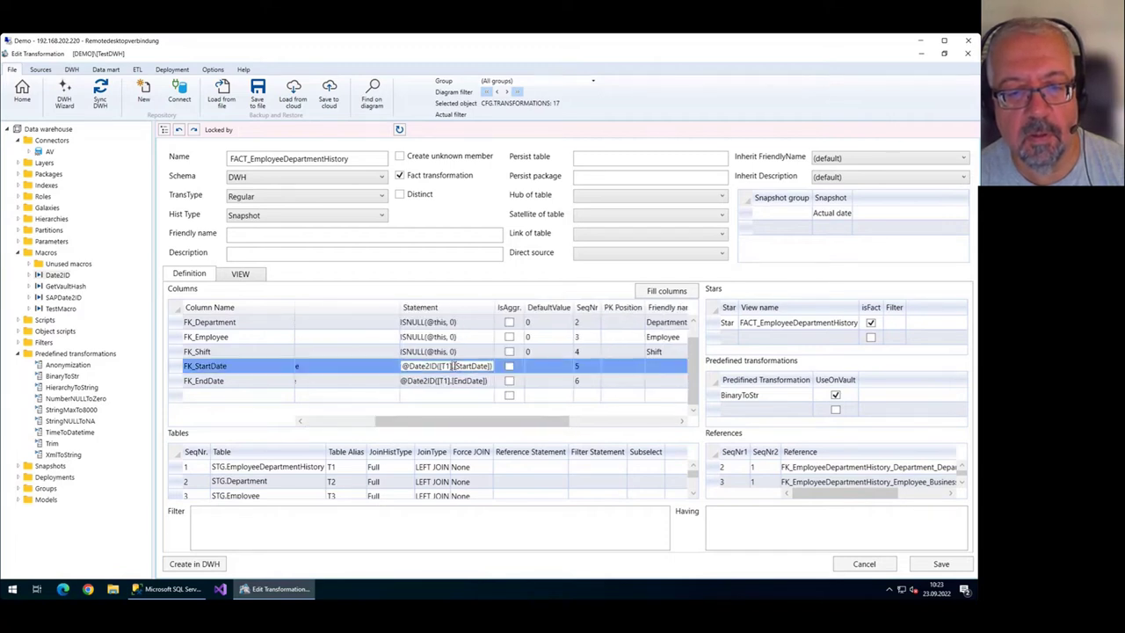
pyautogui.click(240, 275)
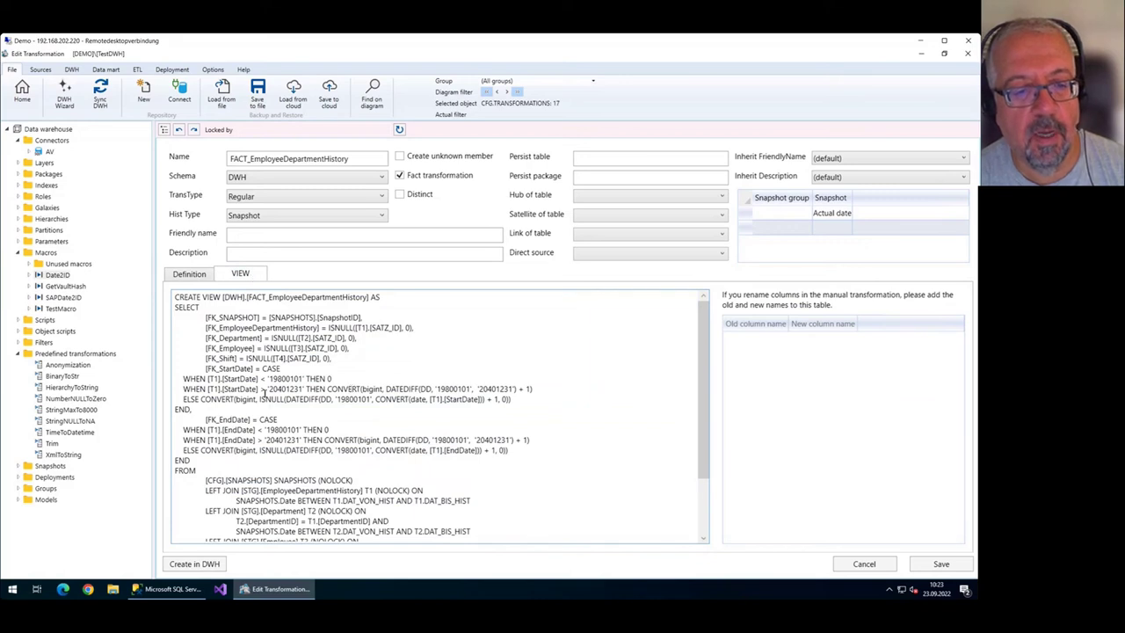
# Trace the StartDate and EndDate CASE logic, then leave without saving changes.
pyautogui.moveTo(262, 369)
pyautogui.mouseDown()
pyautogui.moveTo(337, 389)
pyautogui.moveTo(256, 411)
pyautogui.moveTo(190, 409)
pyautogui.moveTo(220, 379)
pyautogui.moveTo(259, 378)
pyautogui.mouseUp()
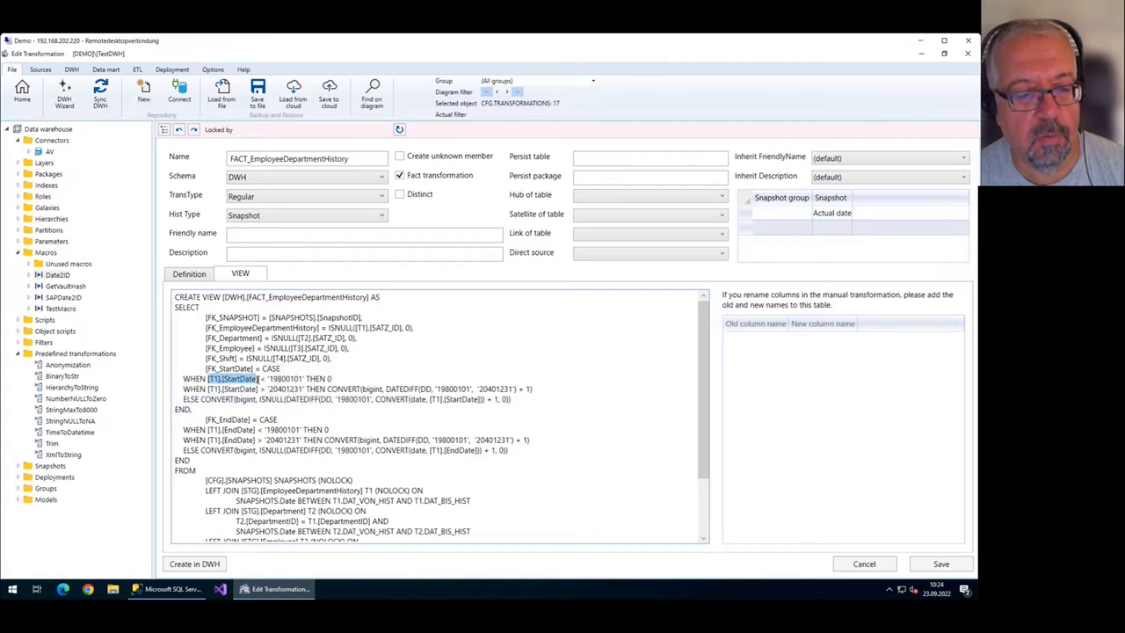
pyautogui.click(257, 436)
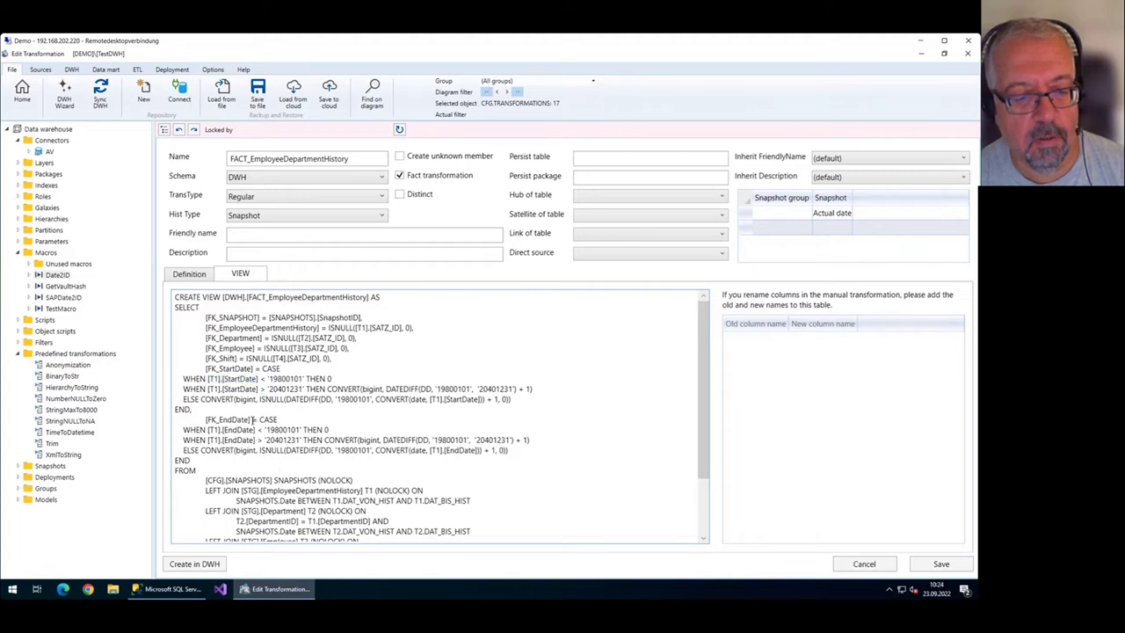
pyautogui.moveTo(251, 420)
pyautogui.mouseDown()
pyautogui.moveTo(211, 430)
pyautogui.moveTo(255, 430)
pyautogui.mouseUp()
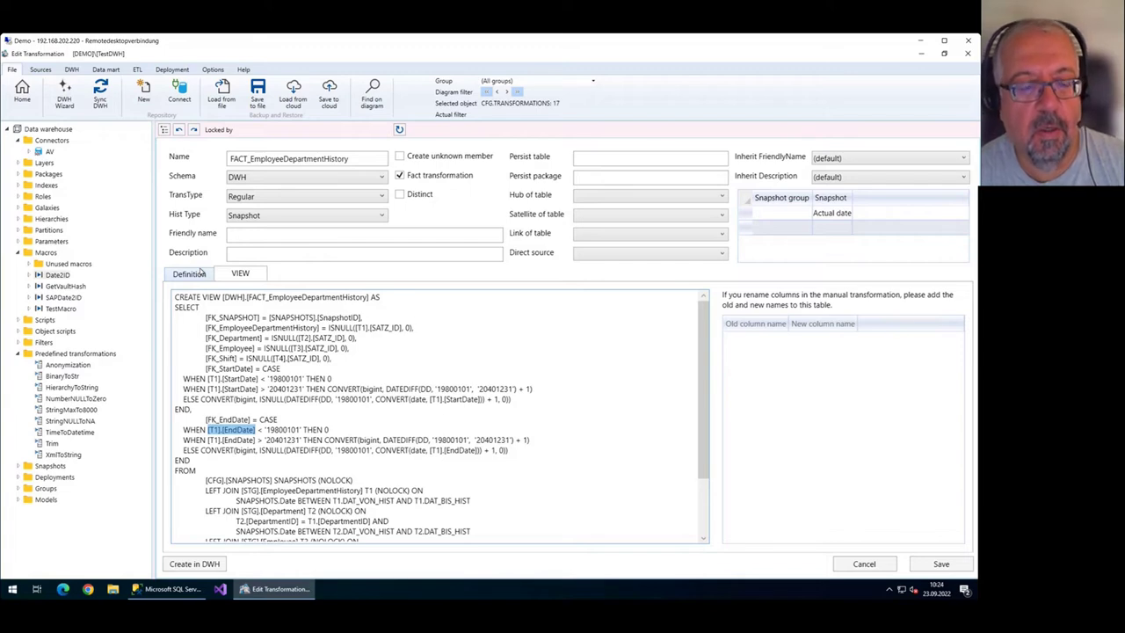
pyautogui.click(22, 88)
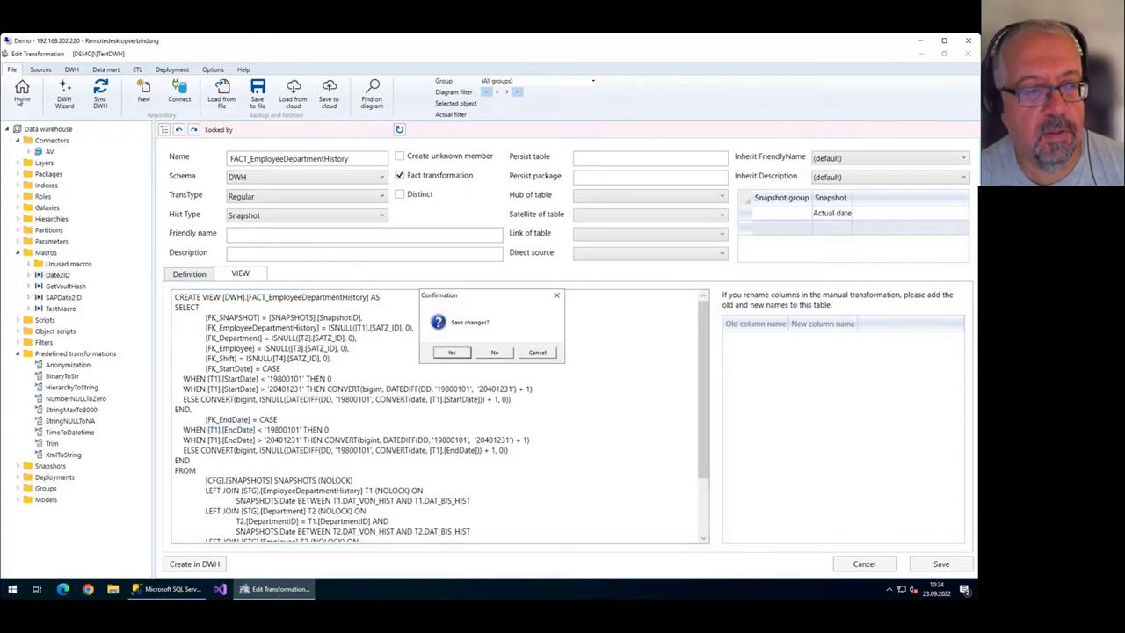
pyautogui.click(496, 355)
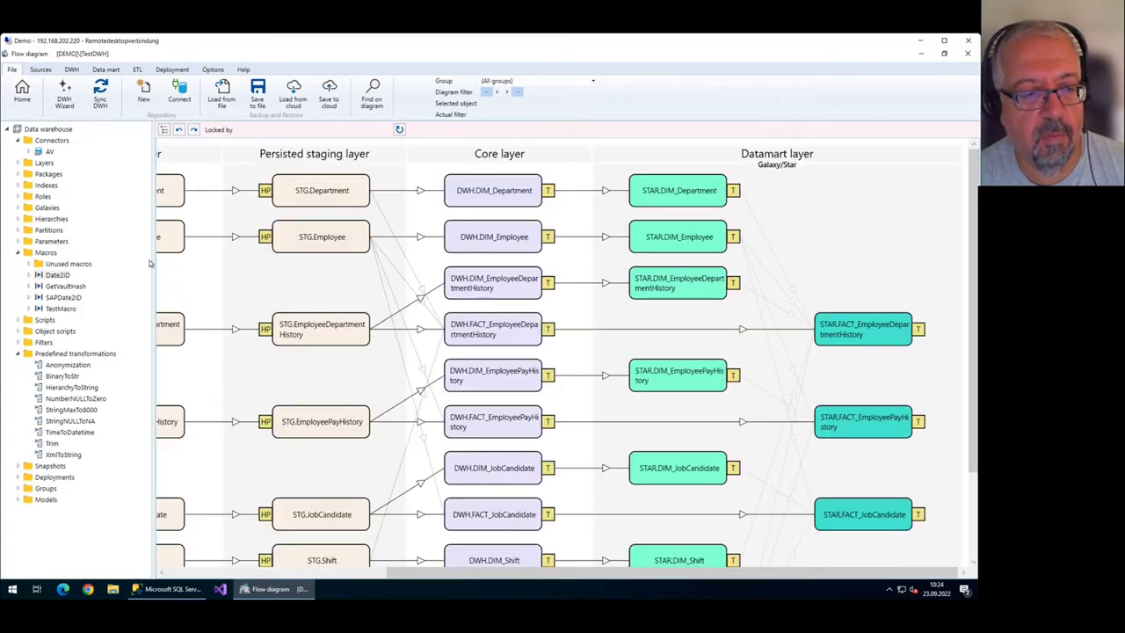
# Scroll the diagram to STAR.DIM_Calendar and expand the Date2ID macro in the tree.
pyautogui.click(485, 428)
pyautogui.scroll(-3, 485, 428)
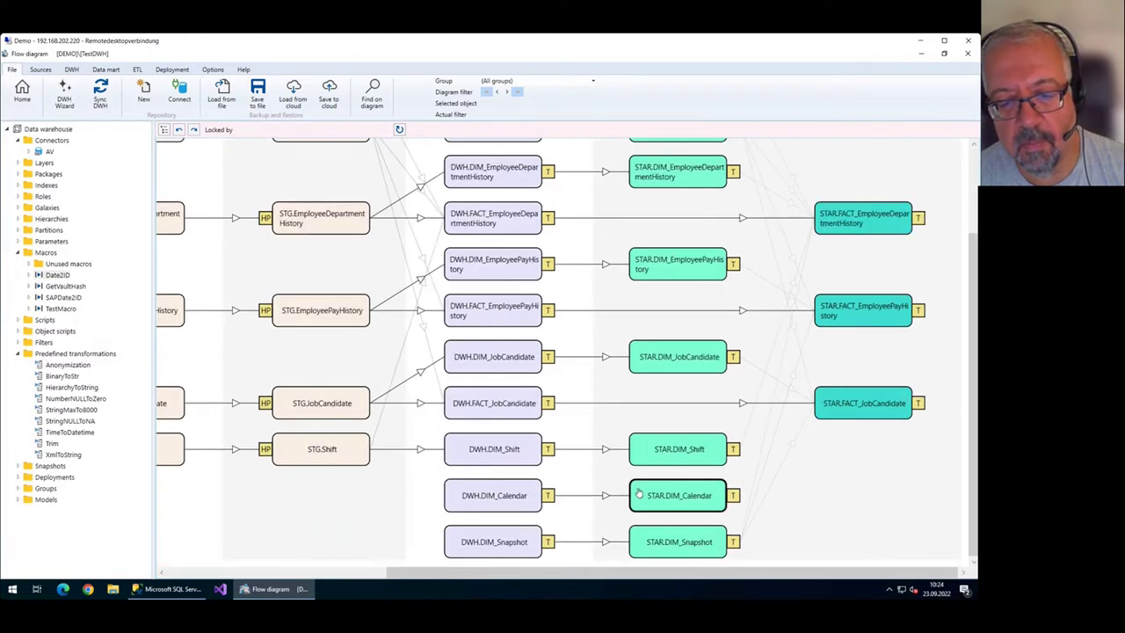
pyautogui.click(492, 495)
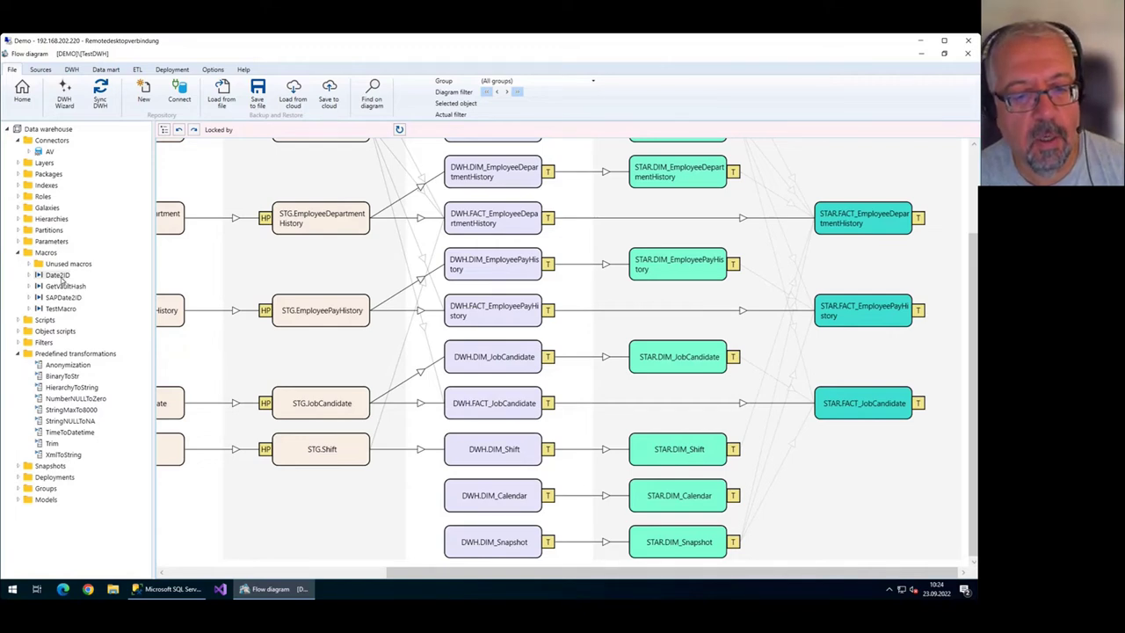
pyautogui.doubleClick(58, 276)
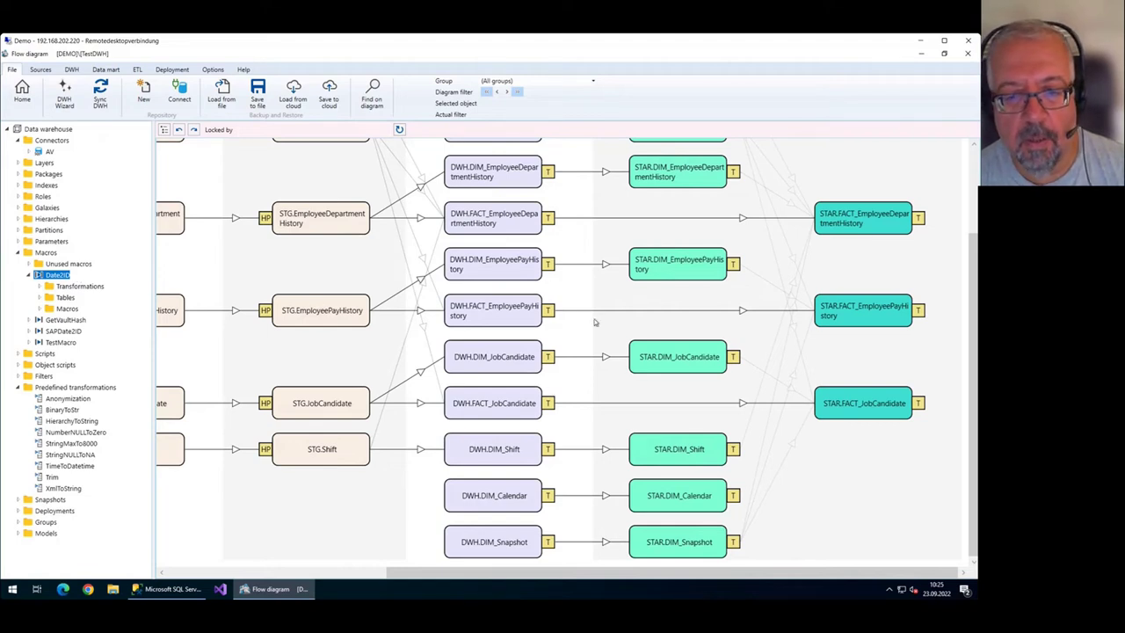
pyautogui.scroll(-3, 594, 322)
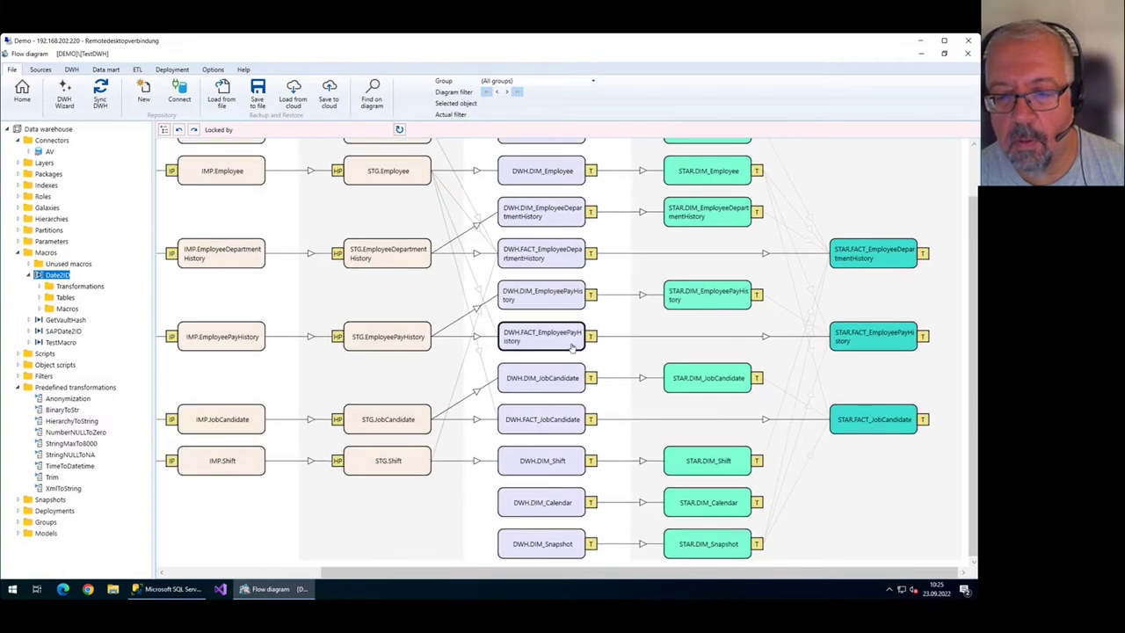
# Add an FK_RateChangeDate column to FACT_EmployeePayHistory using the Date2ID calendar macro, and save.
pyautogui.doubleClick(554, 344)
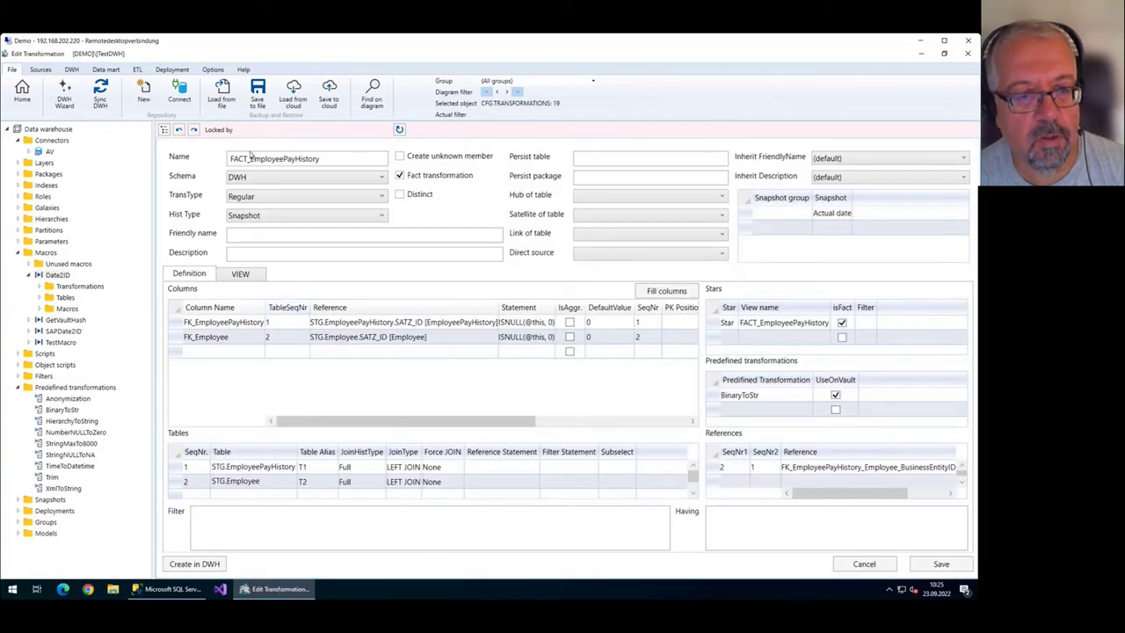
pyautogui.click(321, 352)
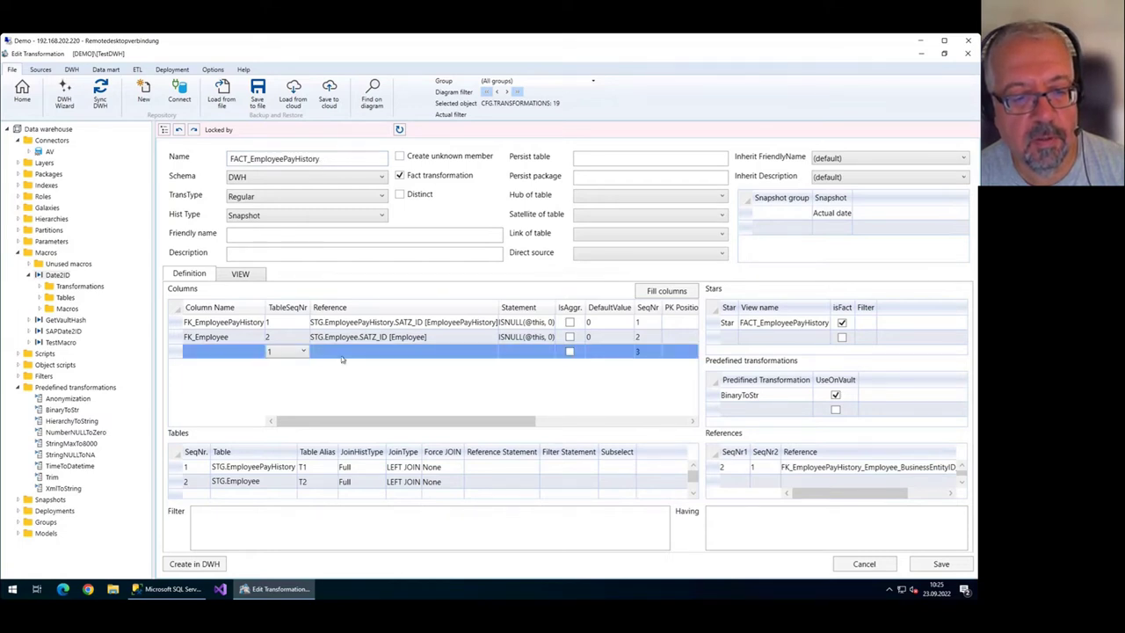
pyautogui.click(357, 352)
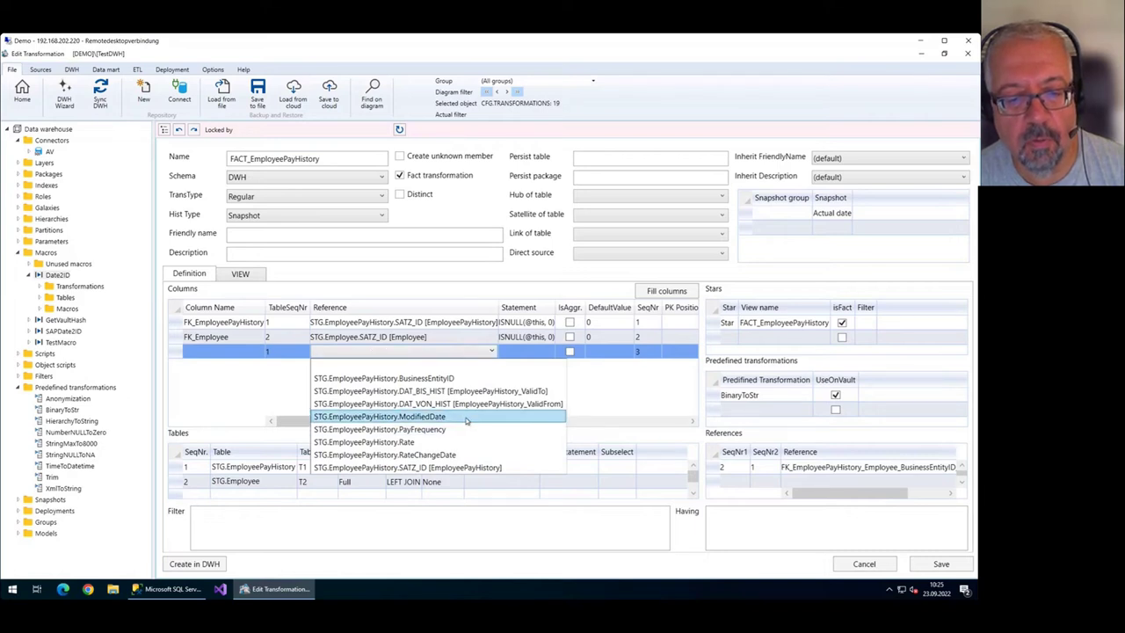
pyautogui.click(455, 455)
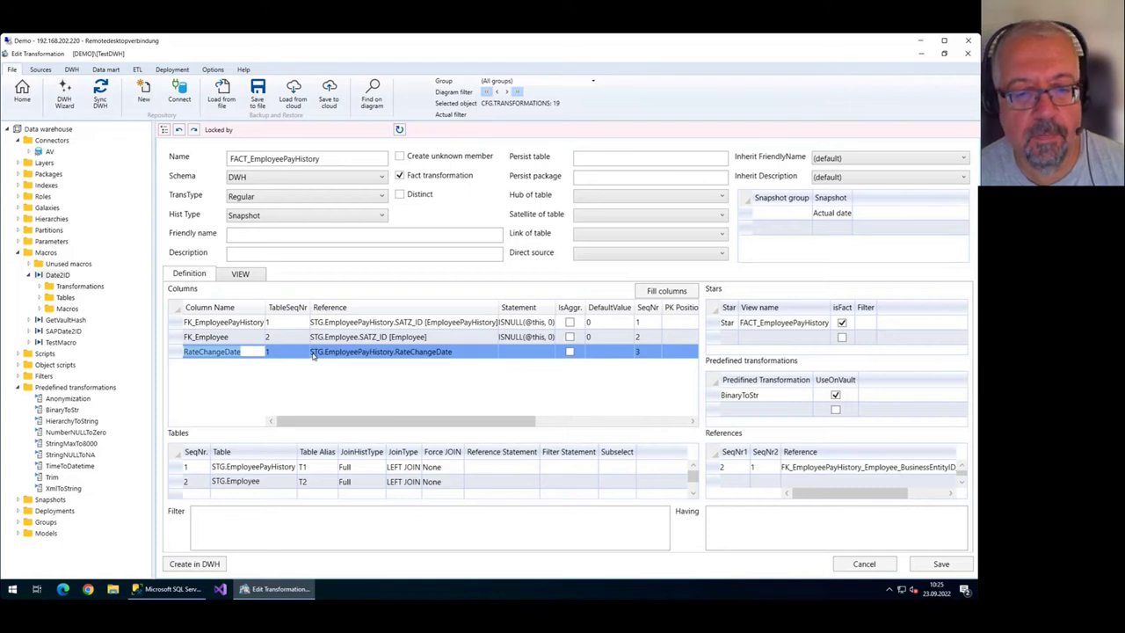
pyautogui.click(511, 352)
pyautogui.rightClick(527, 349)
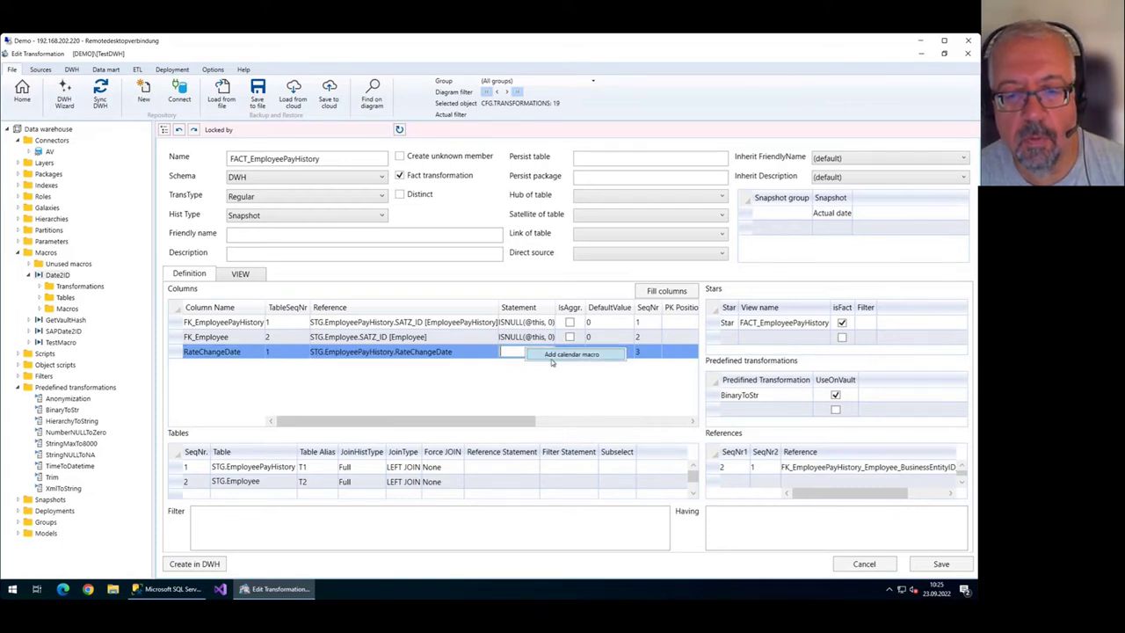
pyautogui.click(552, 356)
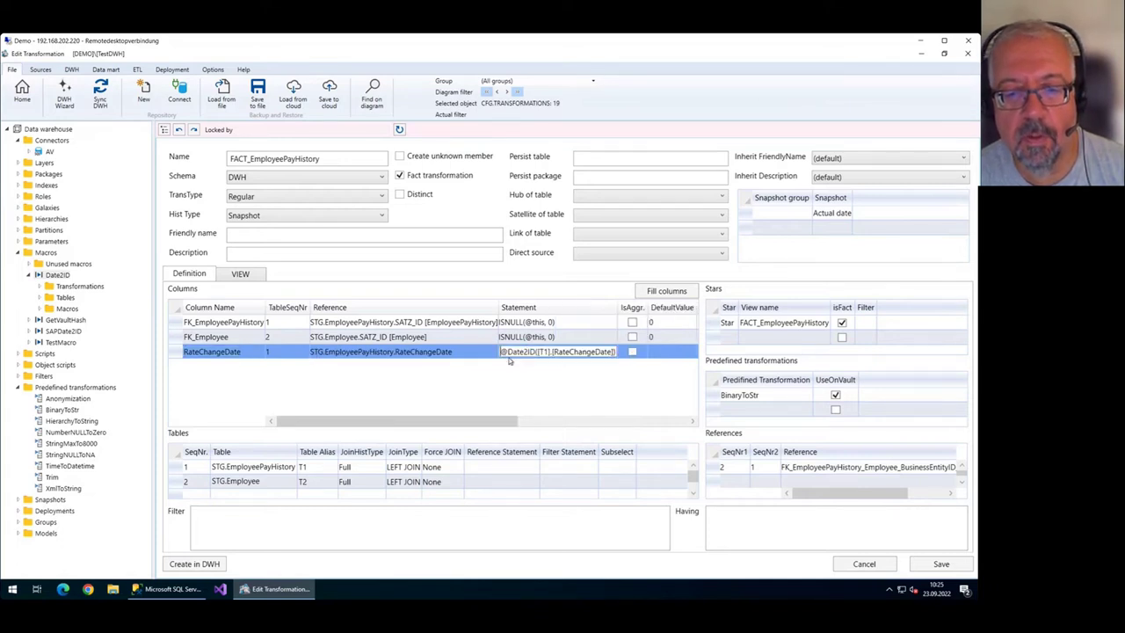
pyautogui.click(243, 354)
pyautogui.press('Home')
pyautogui.write('FK_')
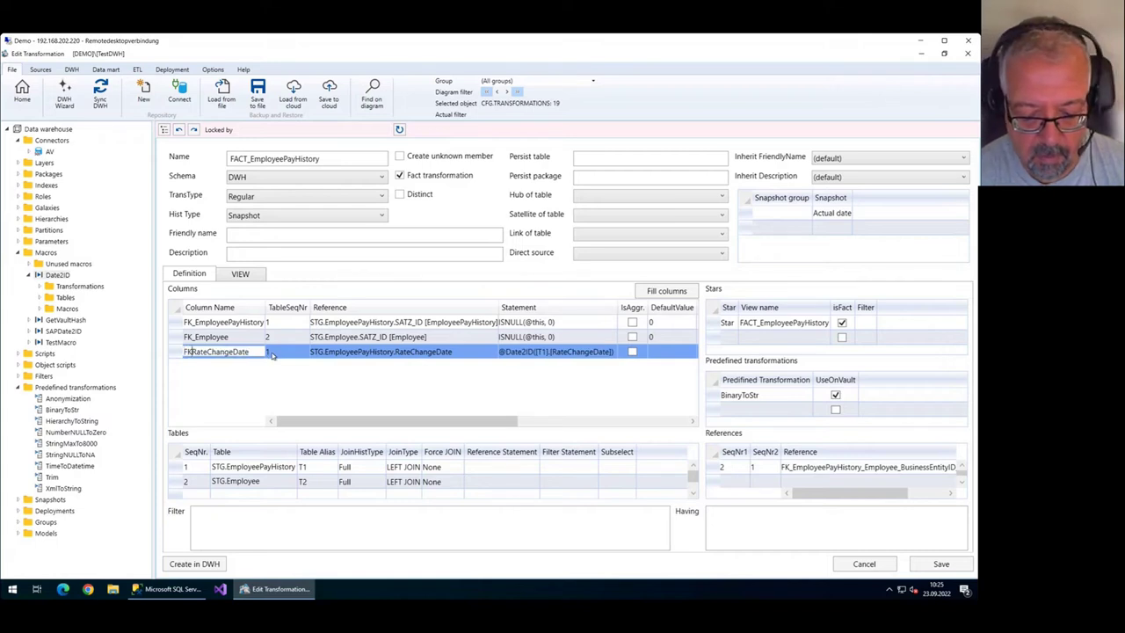
pyautogui.click(939, 564)
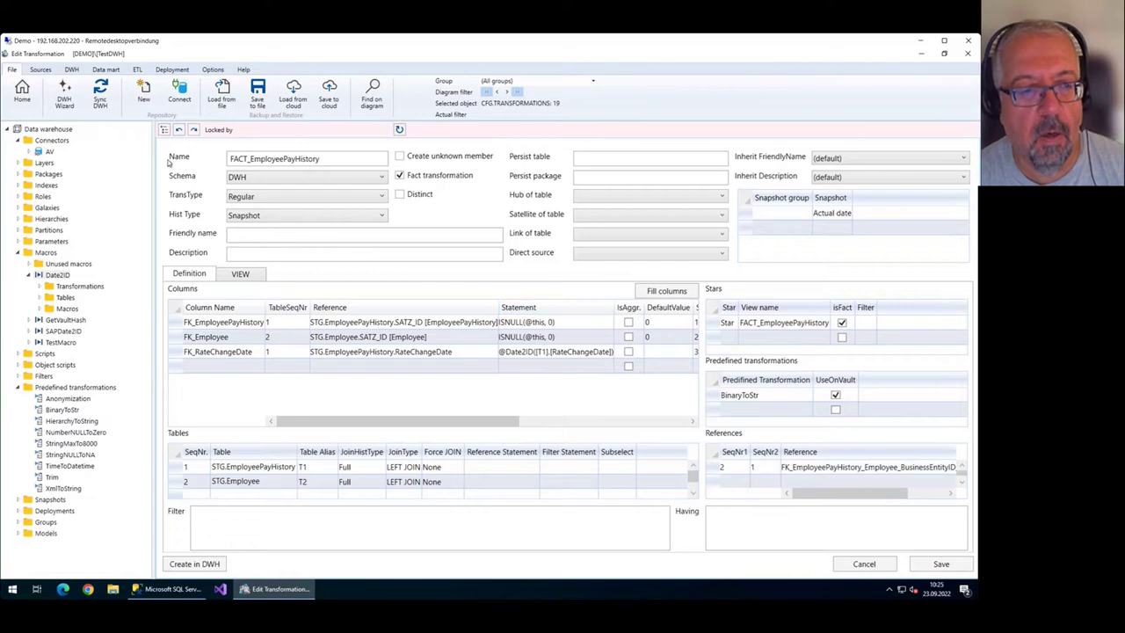
# Return to the flow diagram and run a full DWH synchronisation.
pyautogui.click(24, 91)
pyautogui.click(100, 93)
pyautogui.click(100, 95)
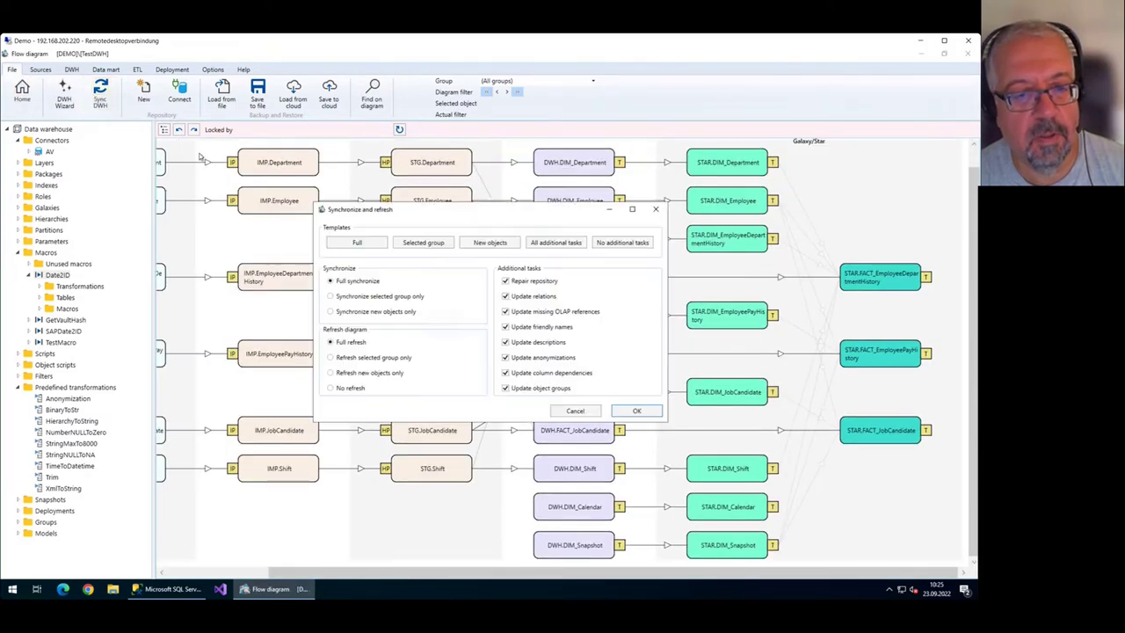
pyautogui.click(653, 414)
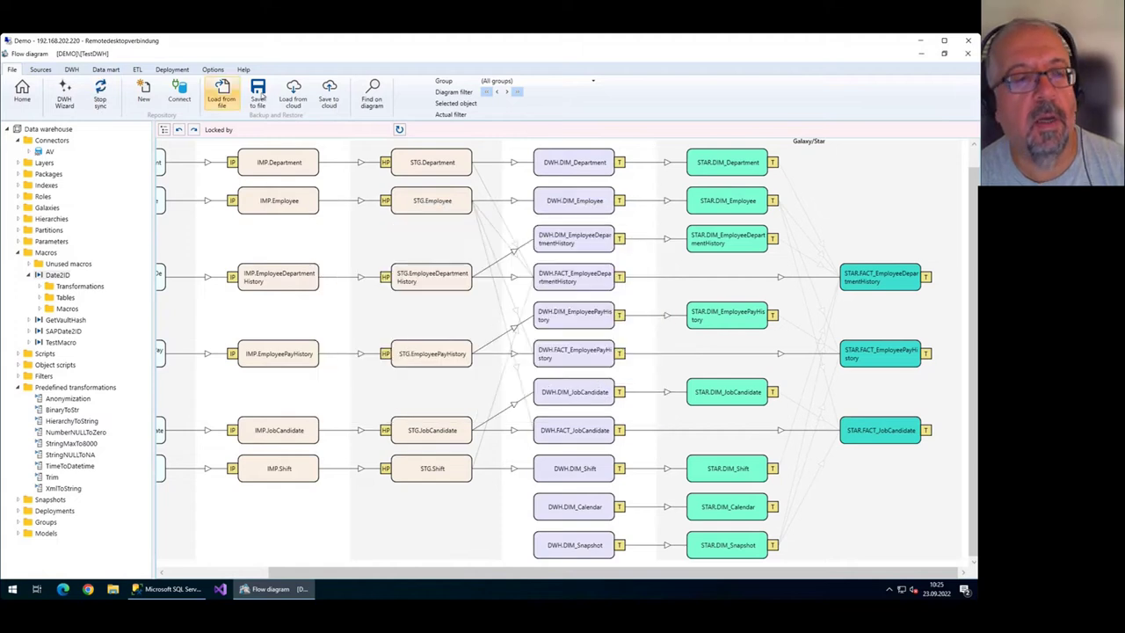
pyautogui.click(101, 93)
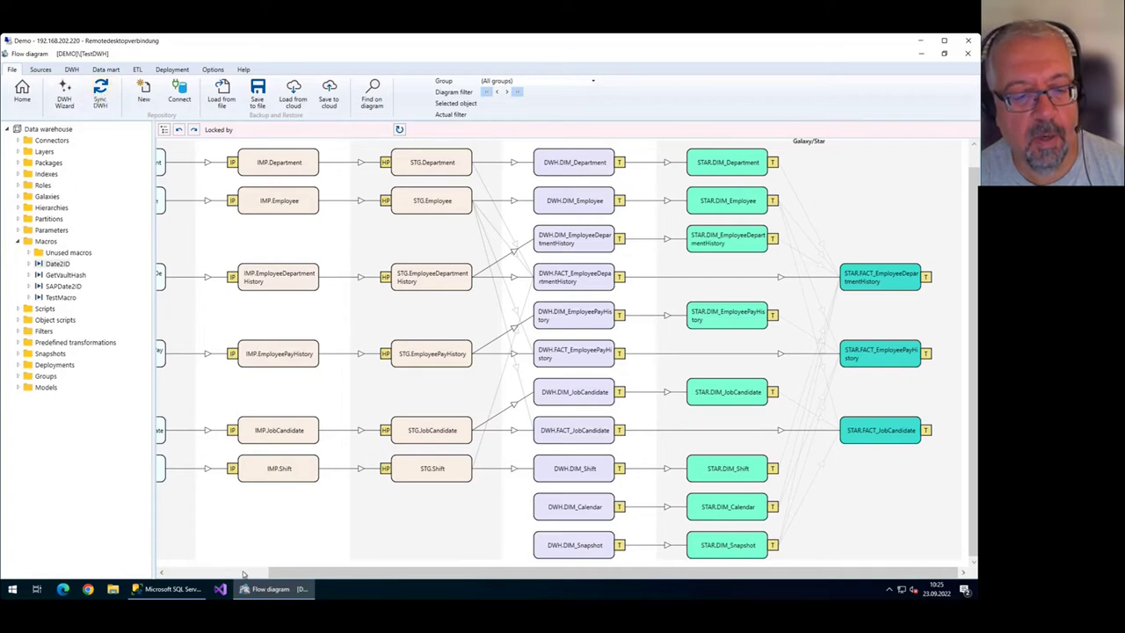
pyautogui.moveTo(167, 591)
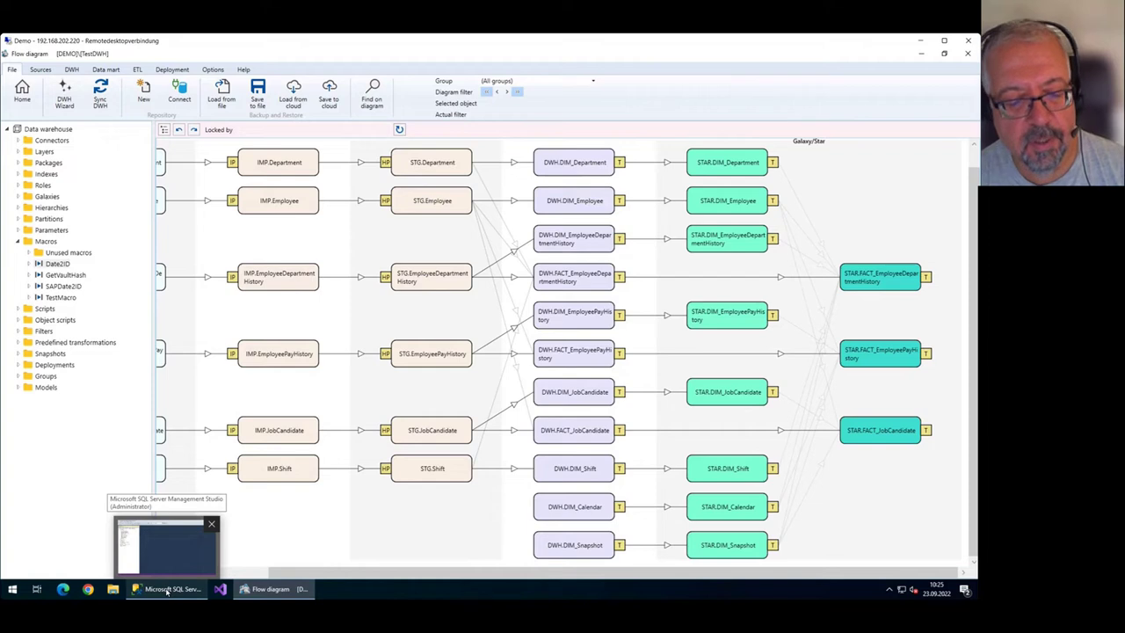
# In SSMS, refresh the databases and expand the dwh_TestDWH tables.
pyautogui.click(167, 590)
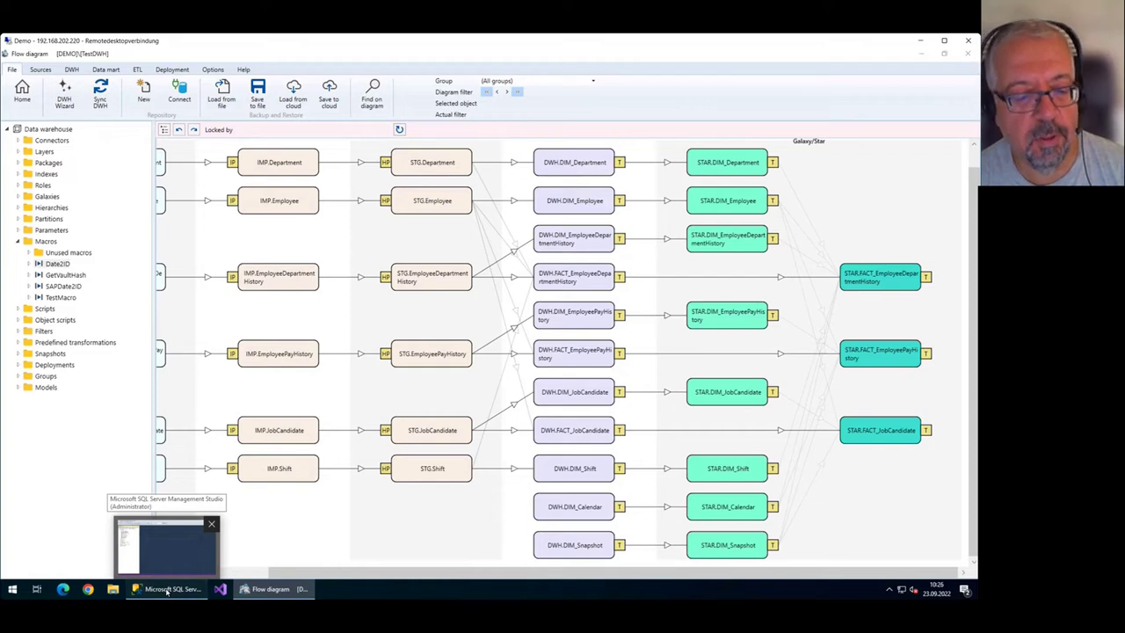
pyautogui.rightClick(56, 146)
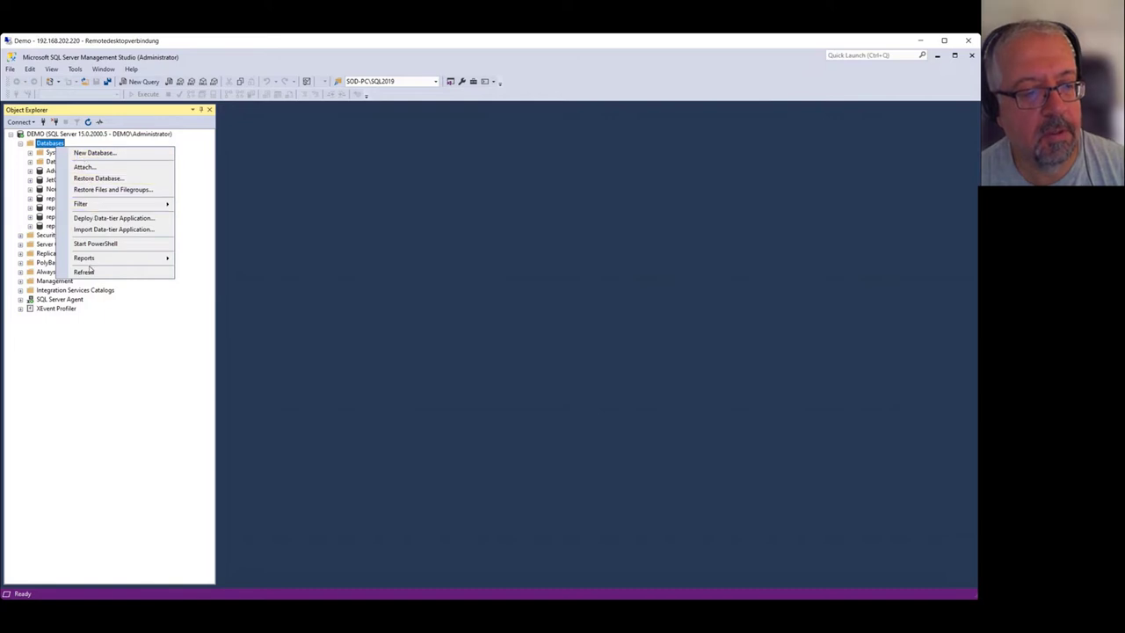
pyautogui.click(88, 272)
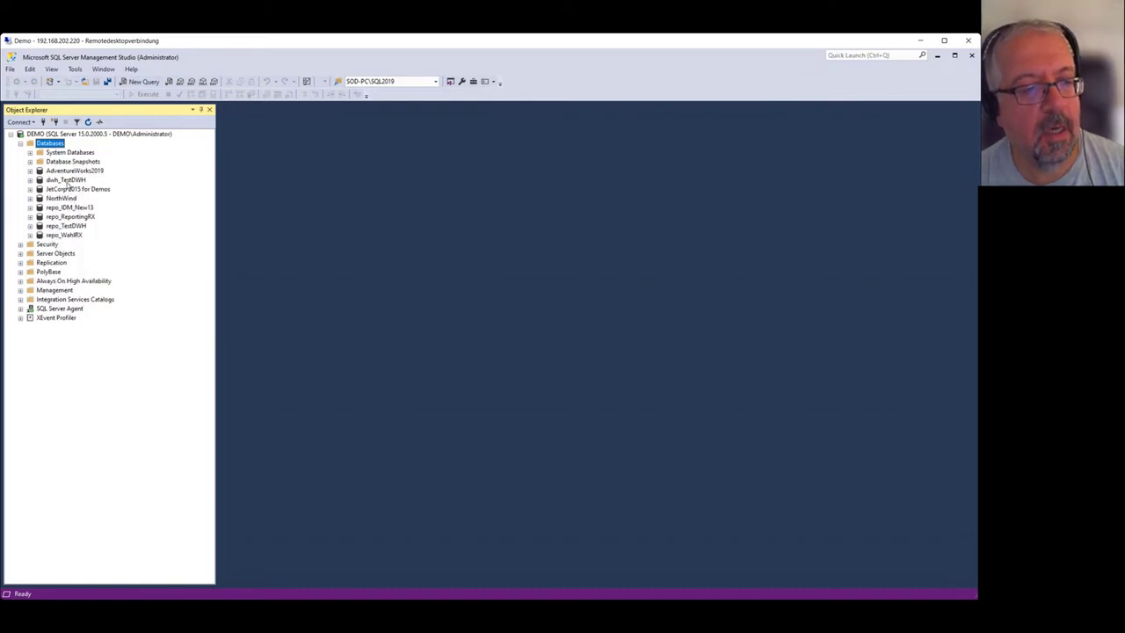
pyautogui.click(67, 180)
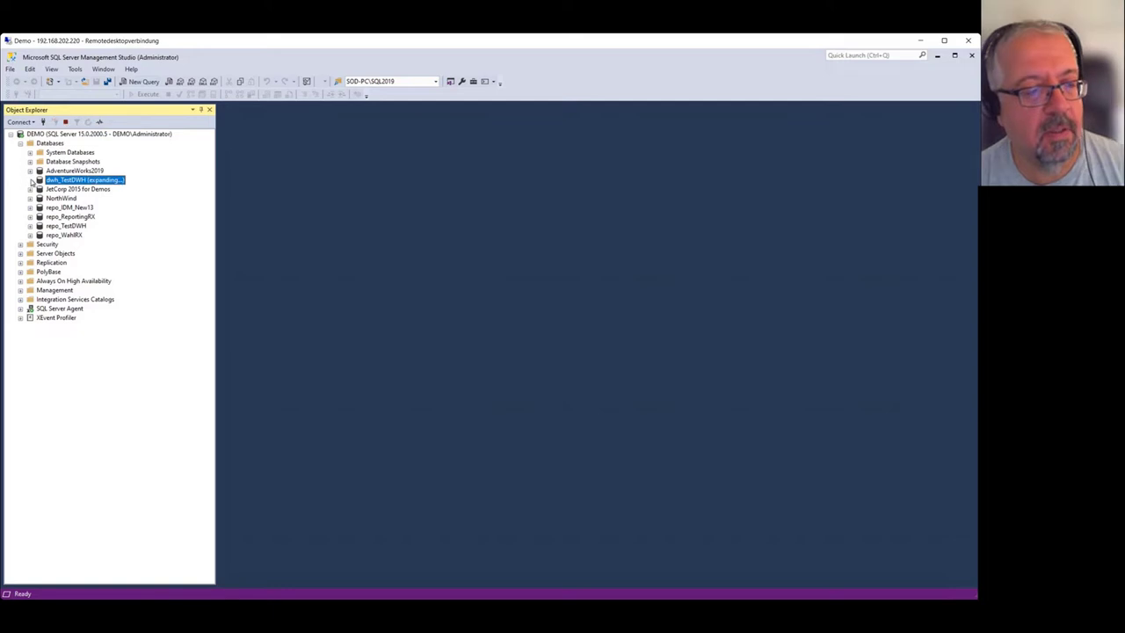
pyautogui.doubleClick(39, 180)
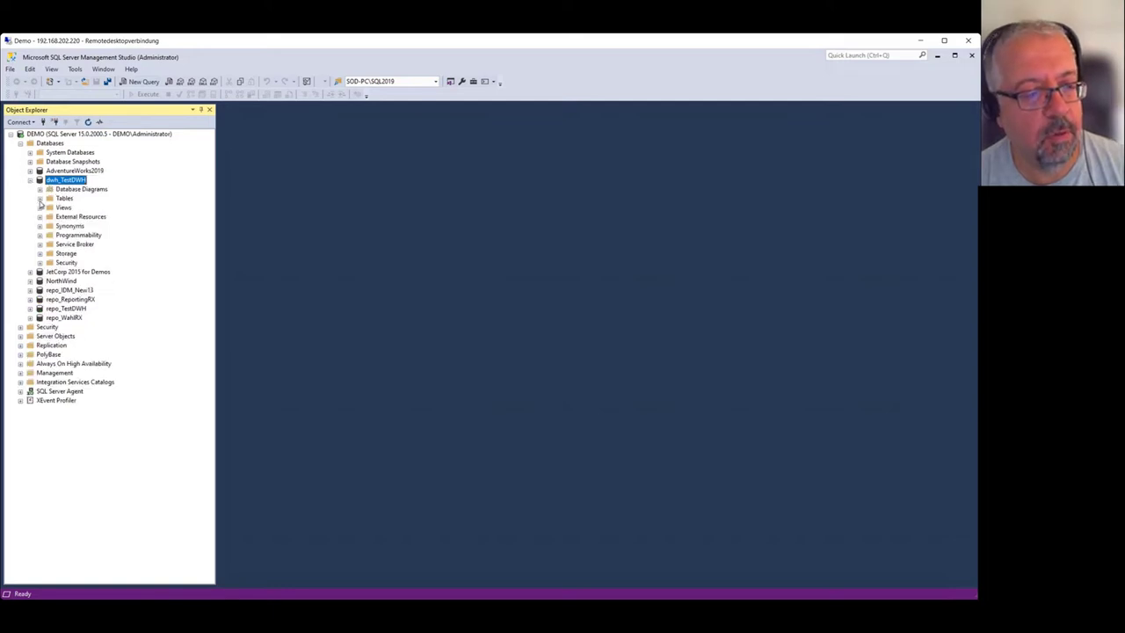
pyautogui.click(39, 200)
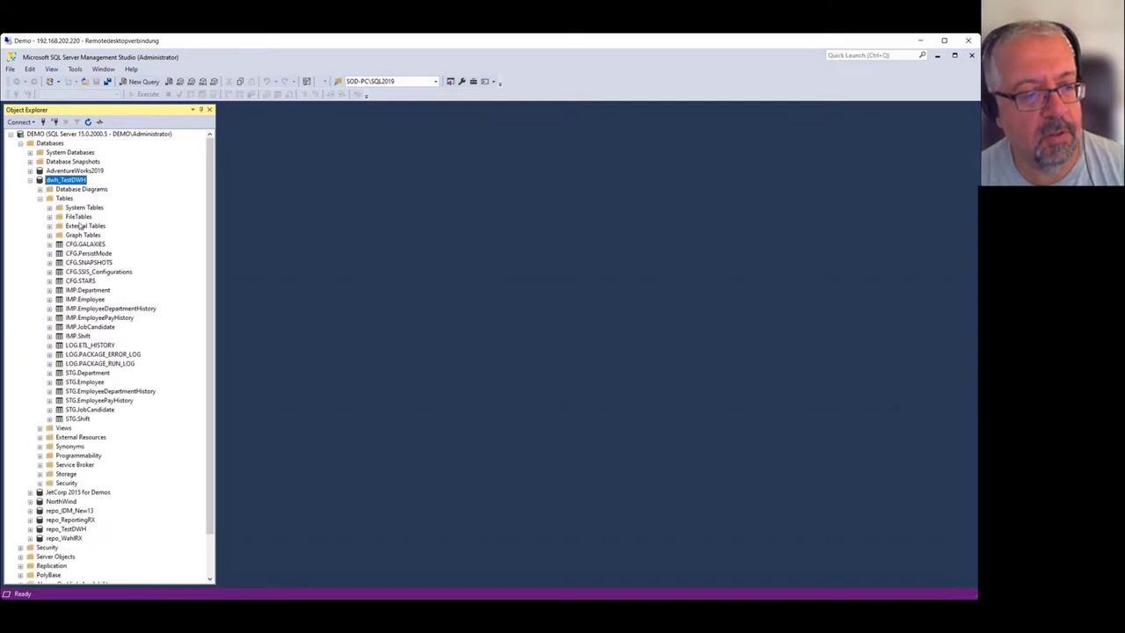
# Check IMP.Department, STG.Department and the Views, then minimize SSMS to the flow diagram.
pyautogui.click(81, 291)
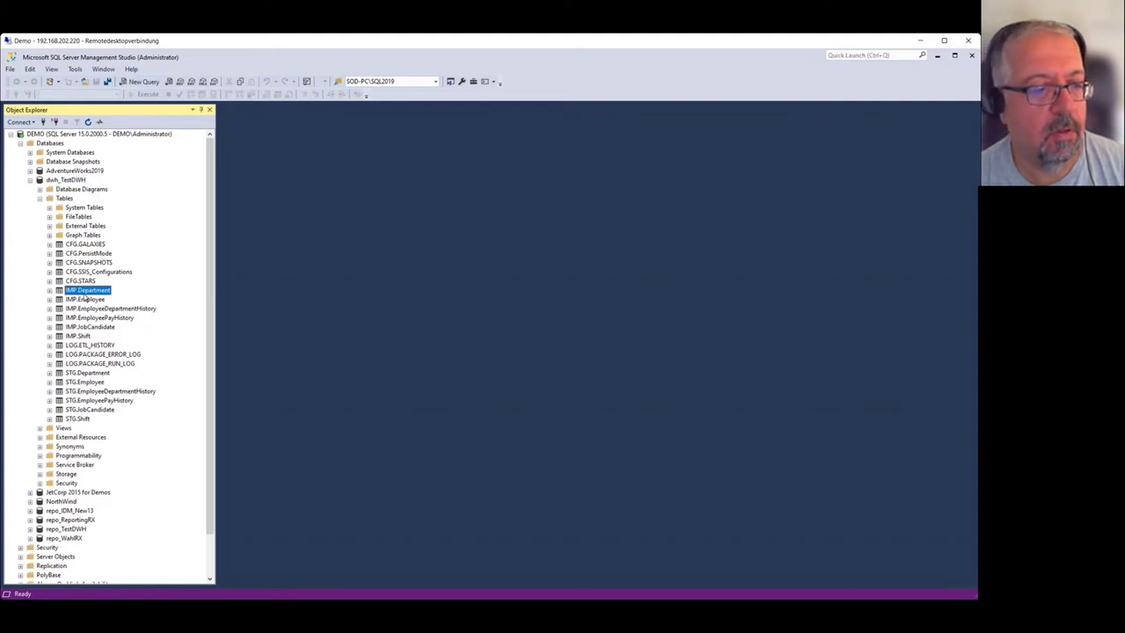
pyautogui.click(93, 373)
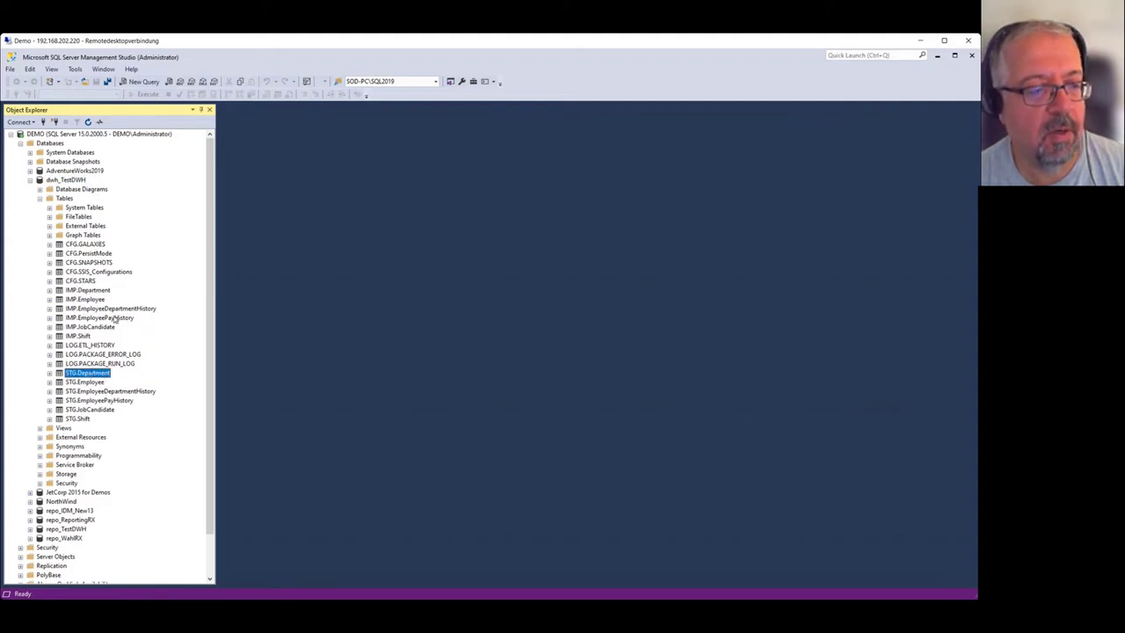
pyautogui.click(39, 428)
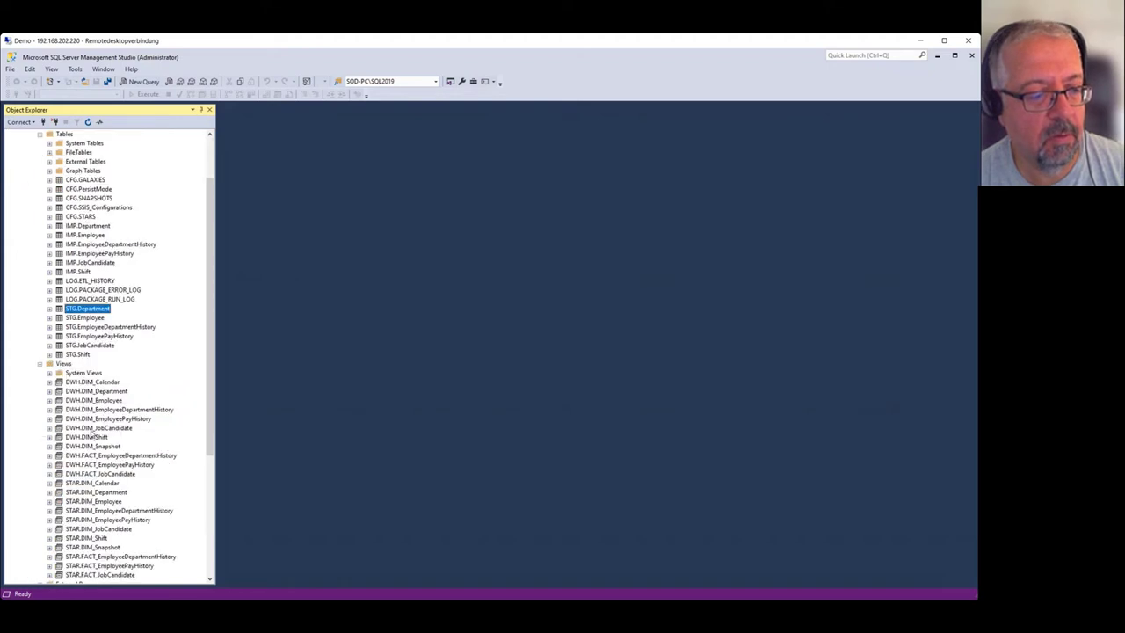
pyautogui.scroll(-3, 110, 419)
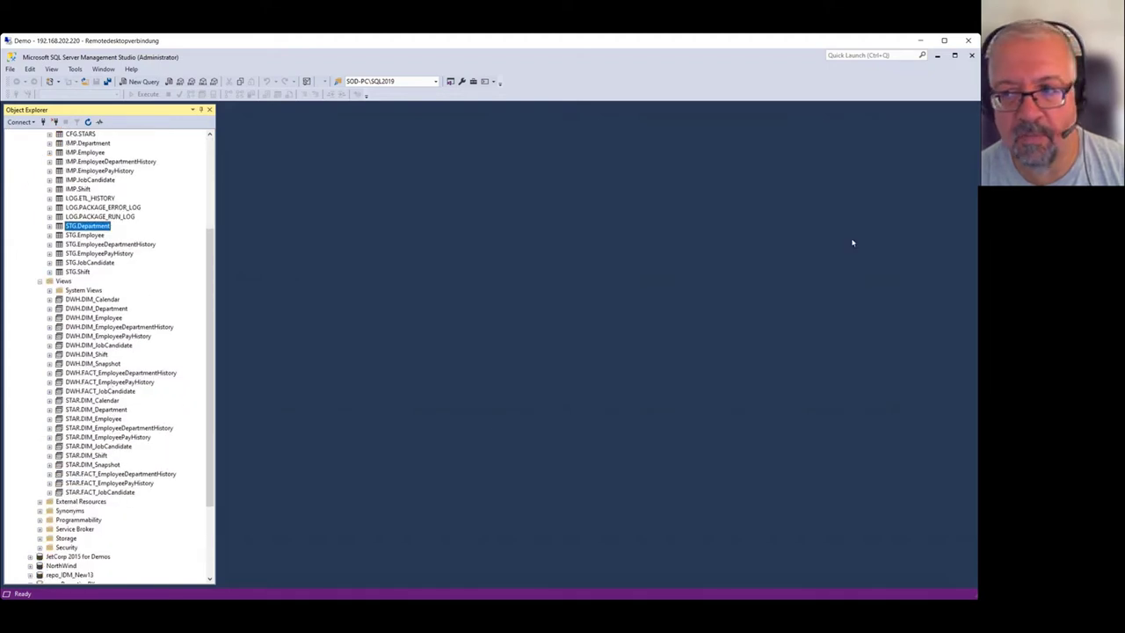
pyautogui.click(937, 55)
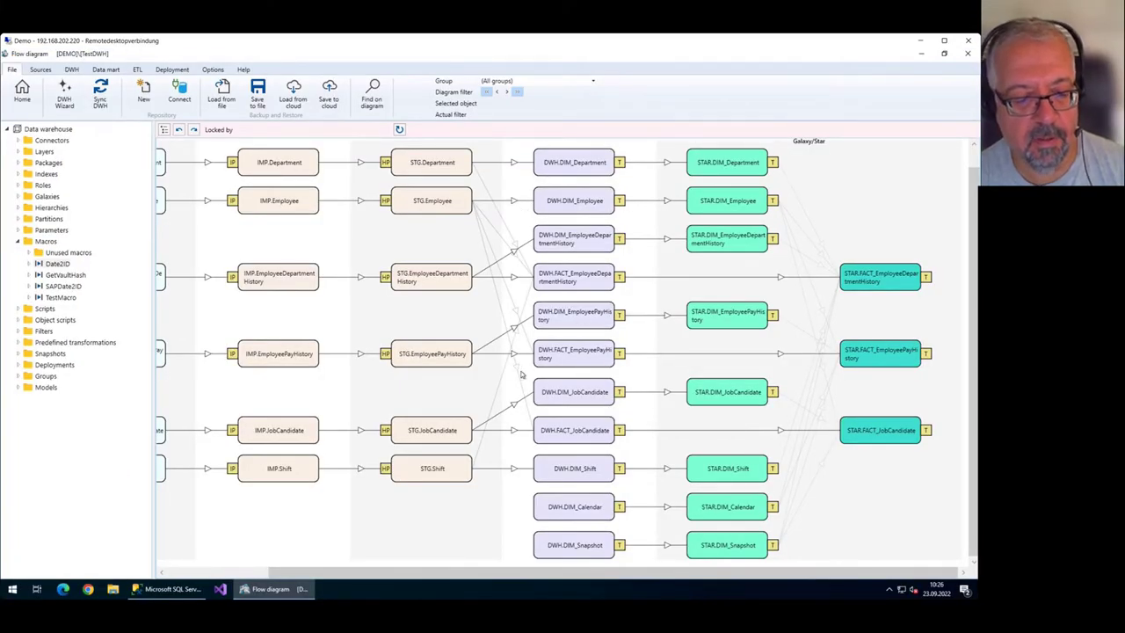
pyautogui.click(167, 589)
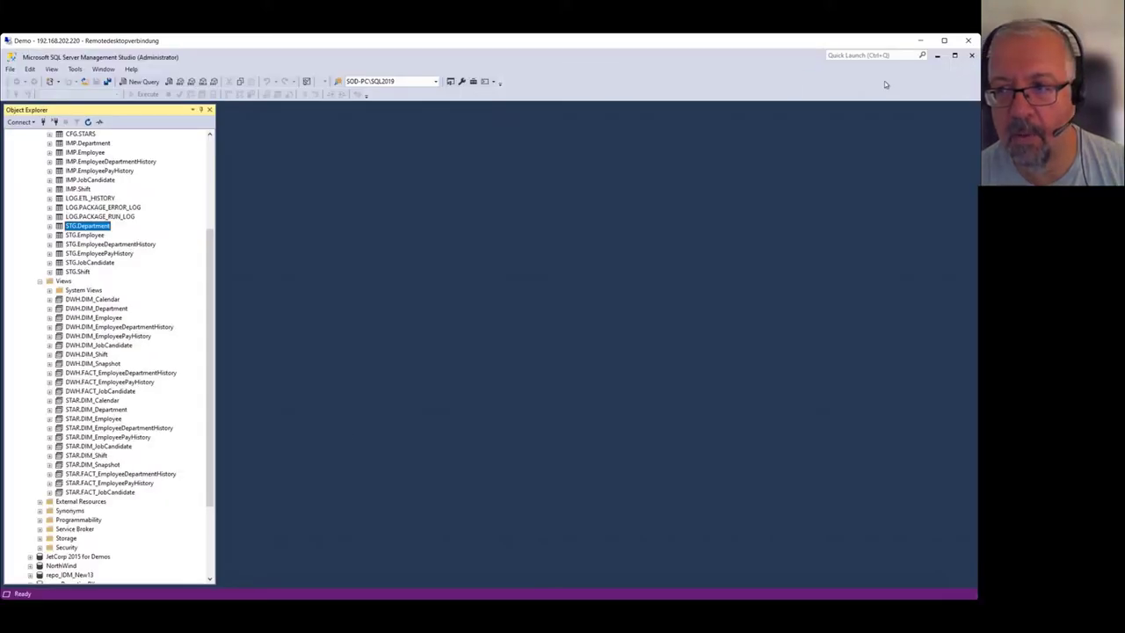
pyautogui.click(936, 55)
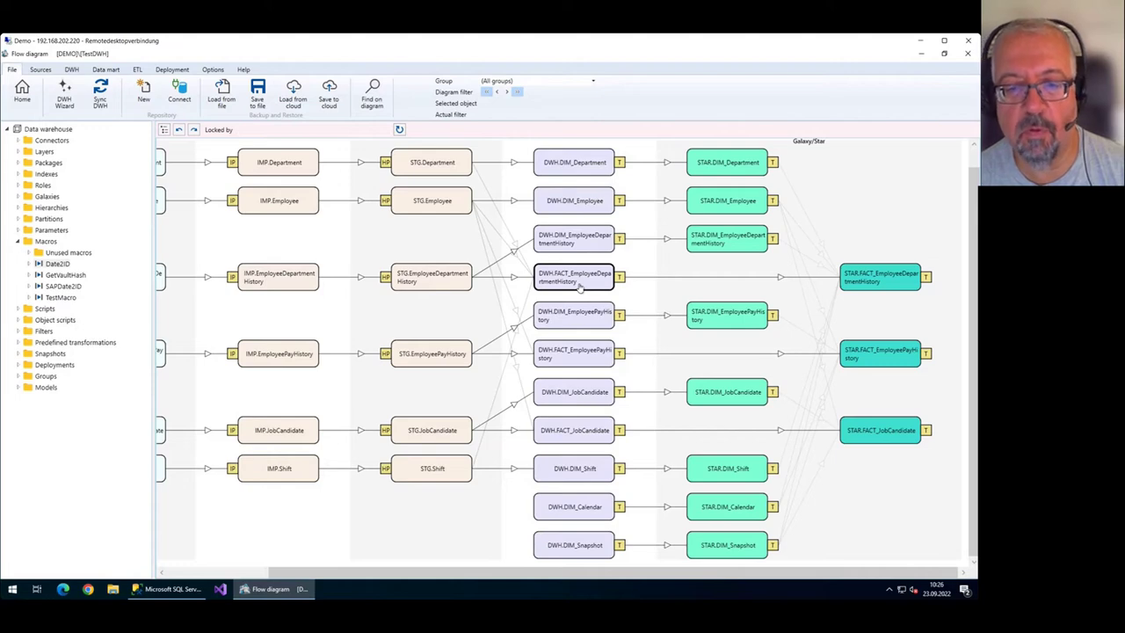
# Add a column 'ekupkrp' with statement 'qwefwef' to FACT_EmployeeDepartmentHistory and save it.
pyautogui.doubleClick(580, 288)
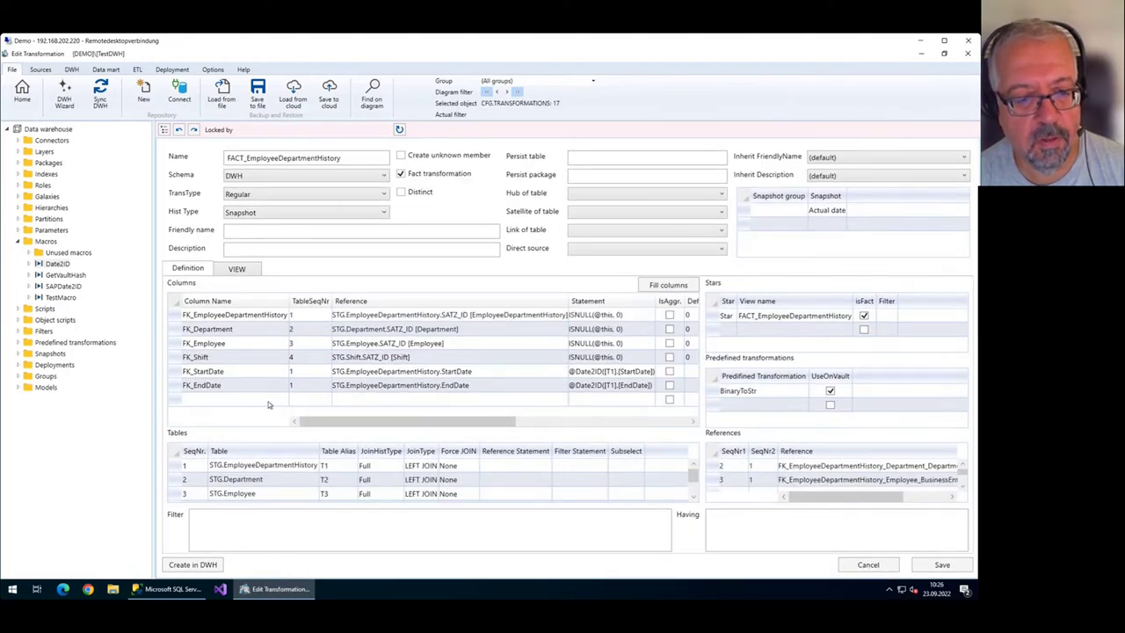
pyautogui.click(307, 402)
pyautogui.click(259, 401)
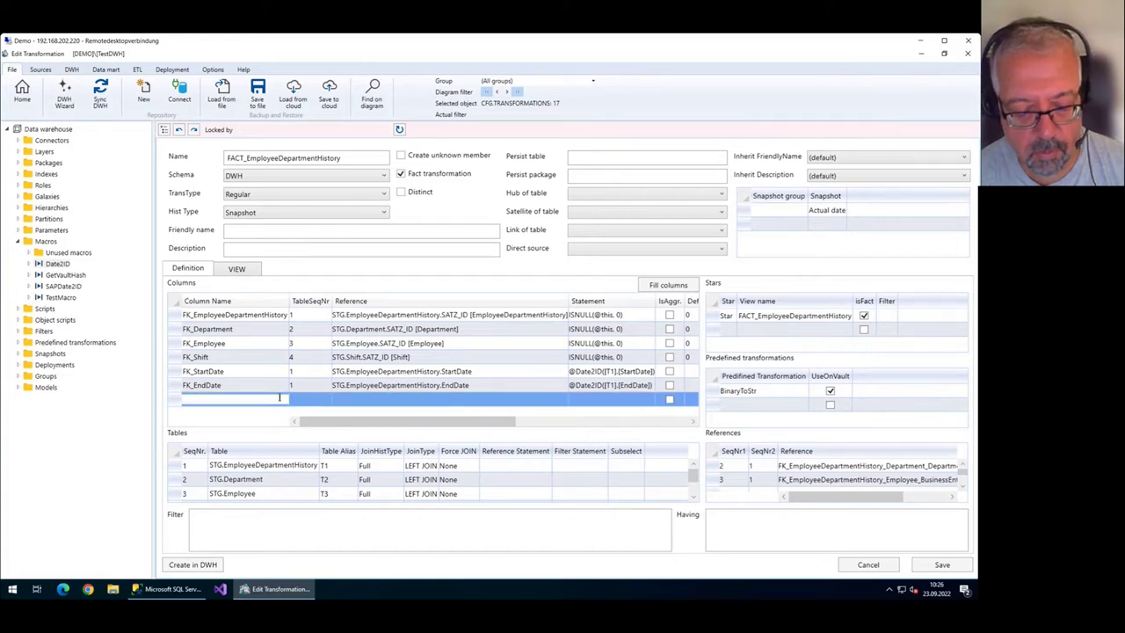
pyautogui.write('ekupkrp')
pyautogui.click(398, 402)
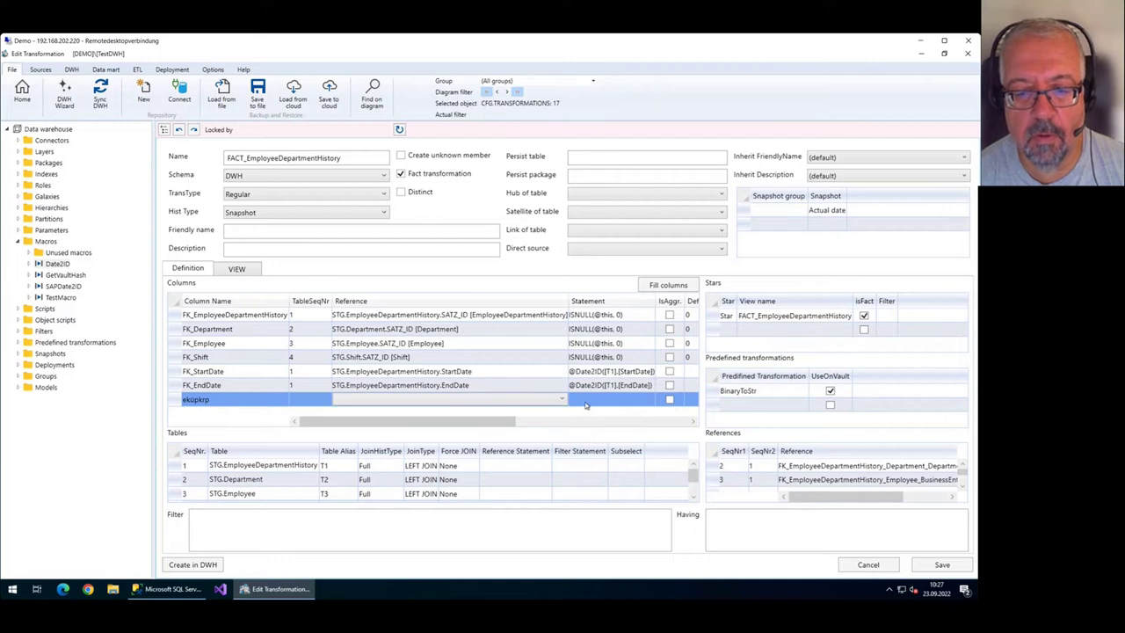
pyautogui.click(610, 399)
pyautogui.write('qwefwef')
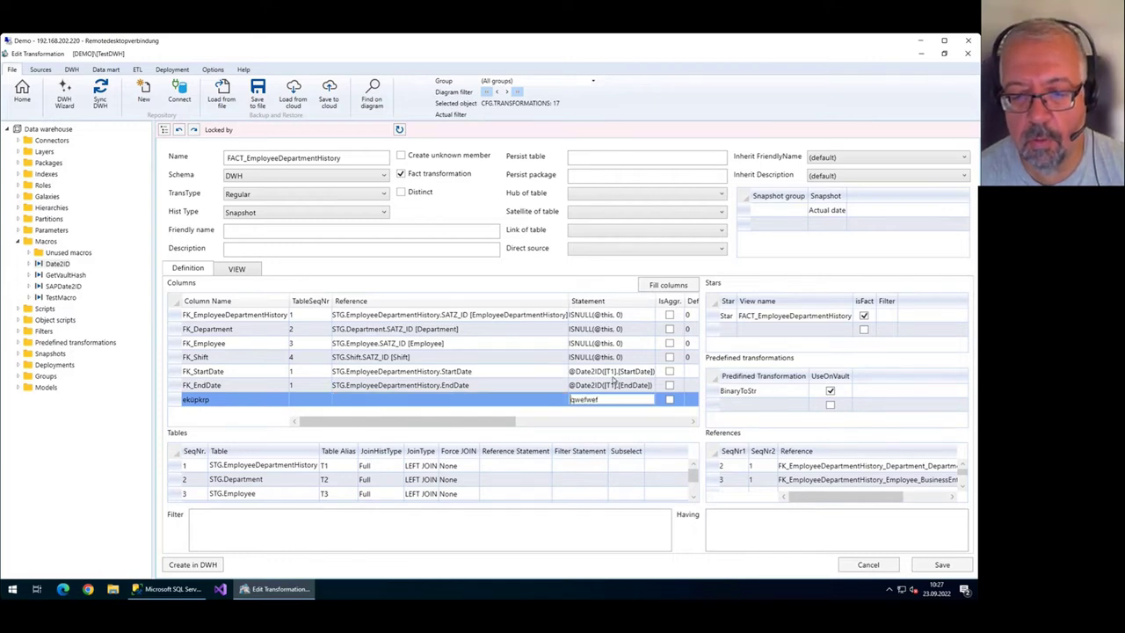
pyautogui.click(940, 565)
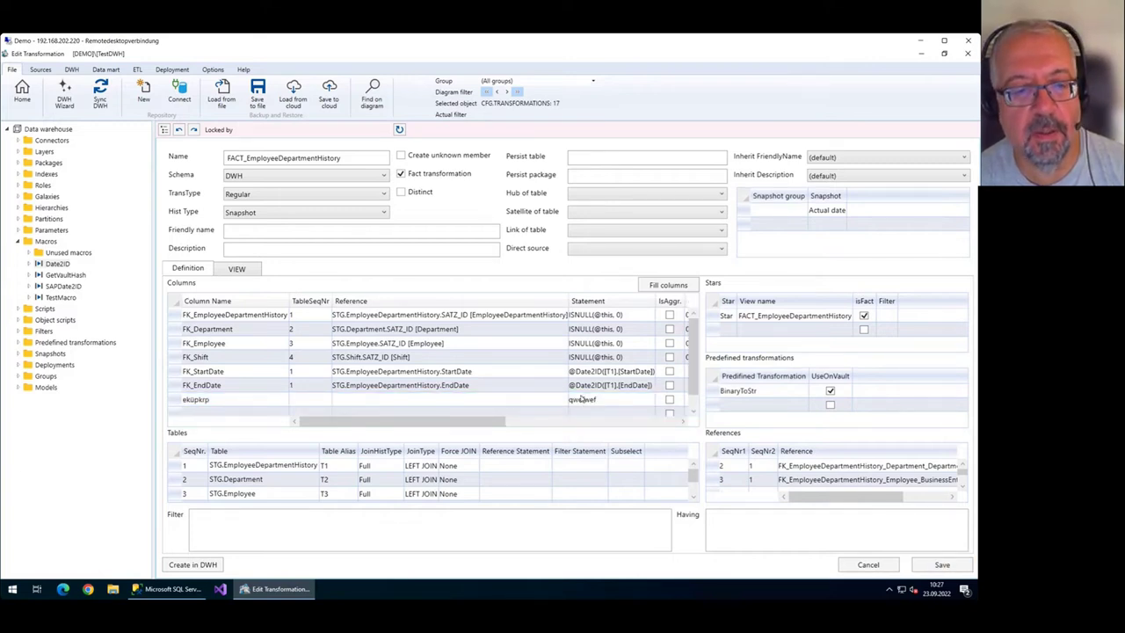
# Check the new column's line in the generated view SQL, then go back to the flow diagram.
pyautogui.click(239, 269)
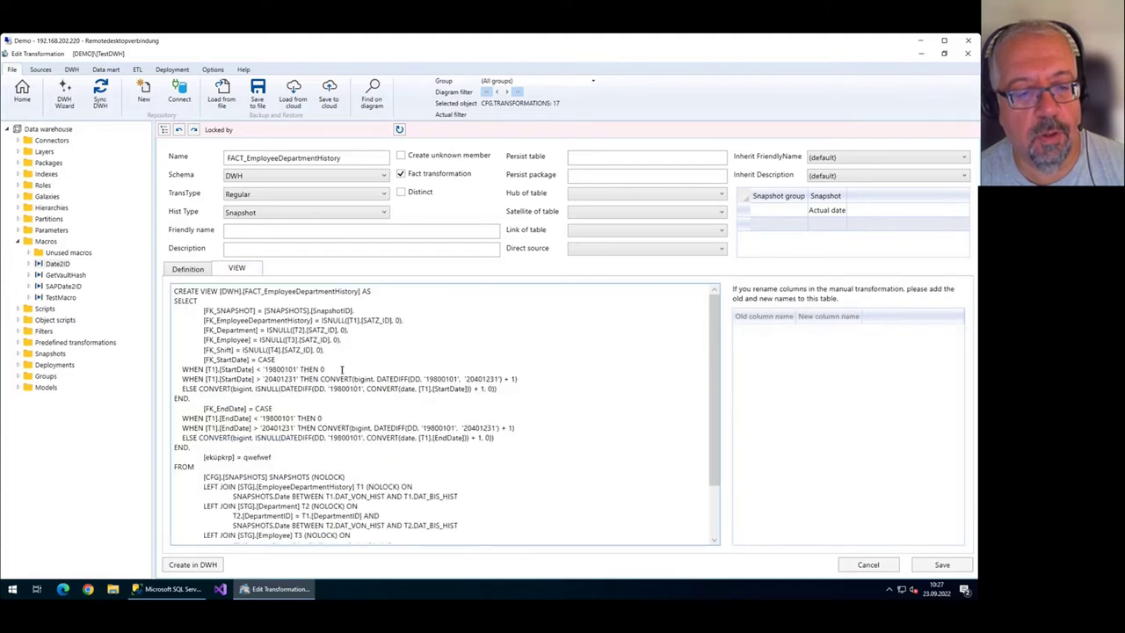
pyautogui.moveTo(279, 458); pyautogui.dragTo(203, 458)
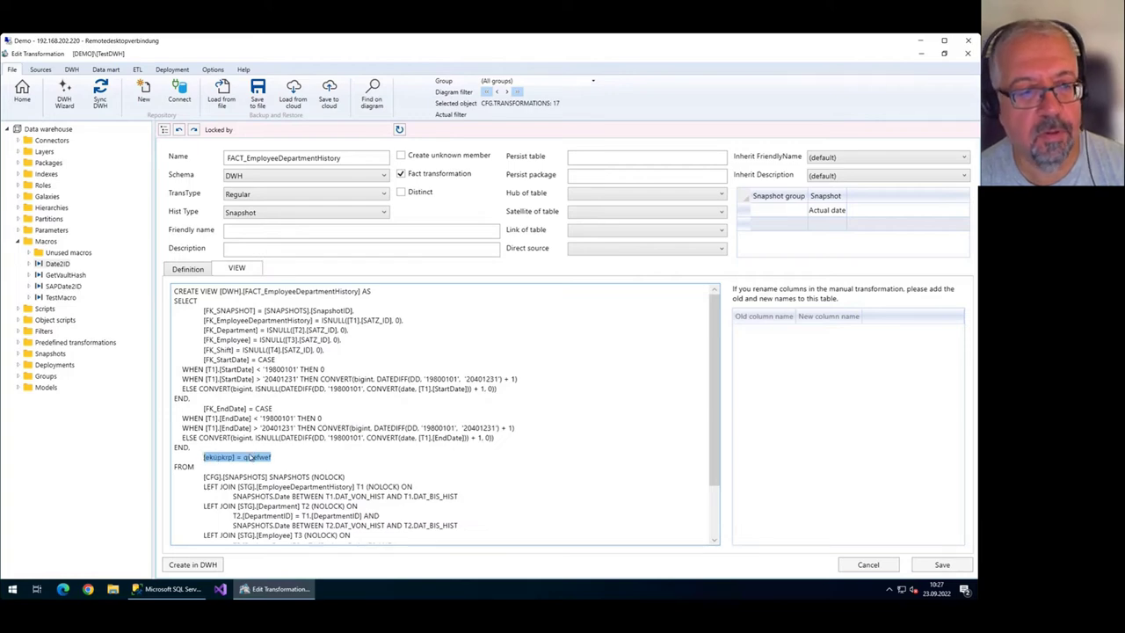
pyautogui.click(22, 89)
# Run a full synchronize and refresh, then read and close the SyncErrors.txt error log.
pyautogui.click(100, 93)
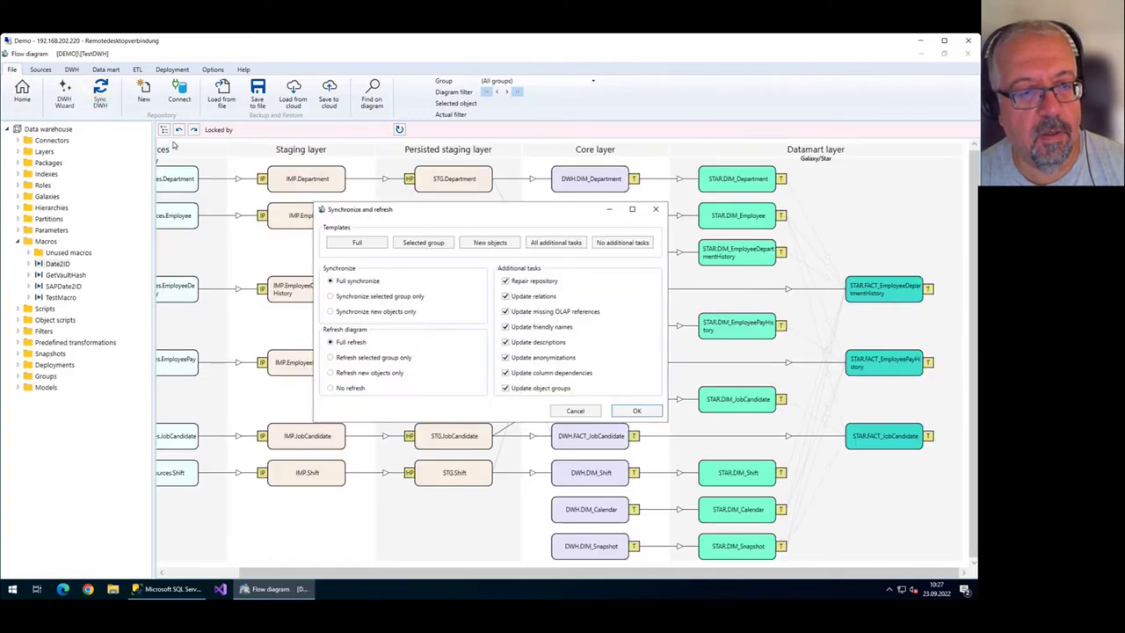
pyautogui.click(637, 413)
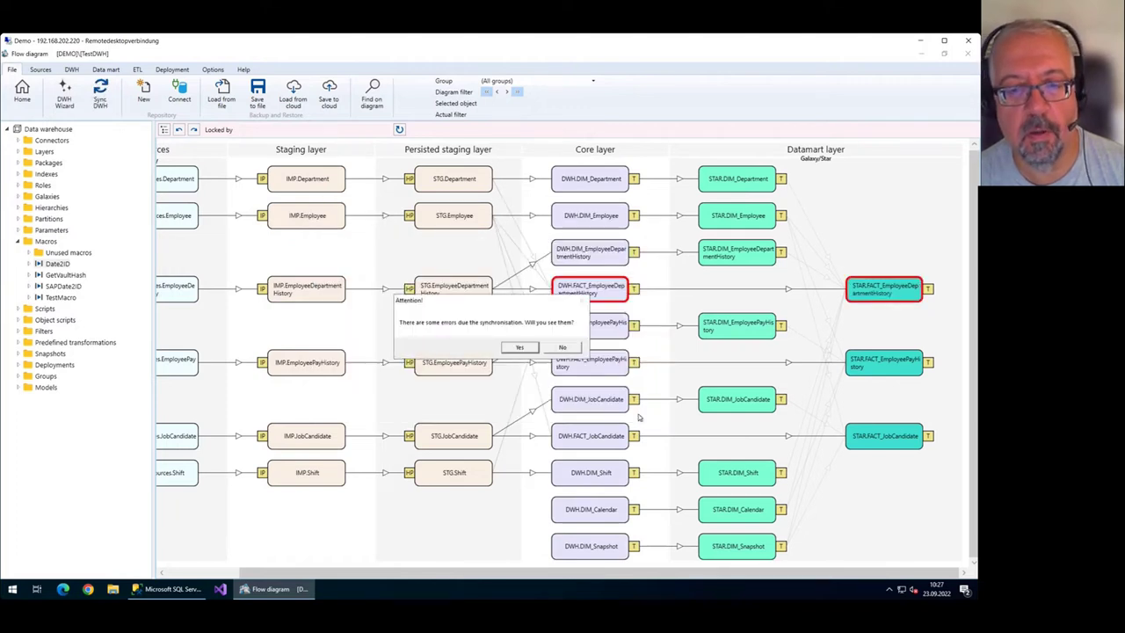
pyautogui.click(519, 347)
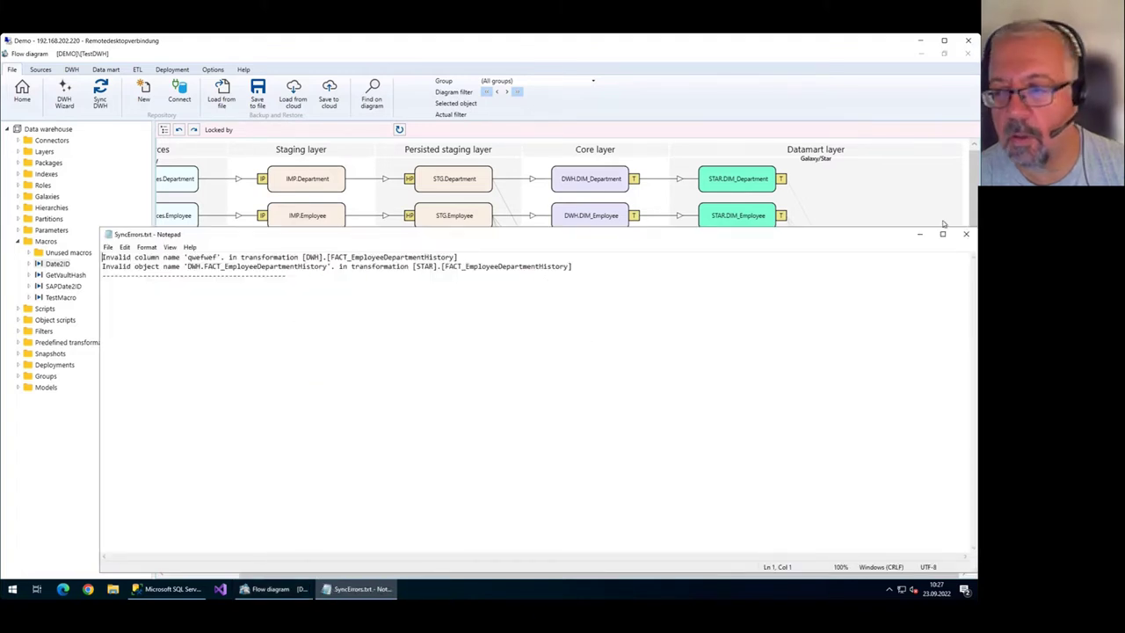
pyautogui.click(965, 234)
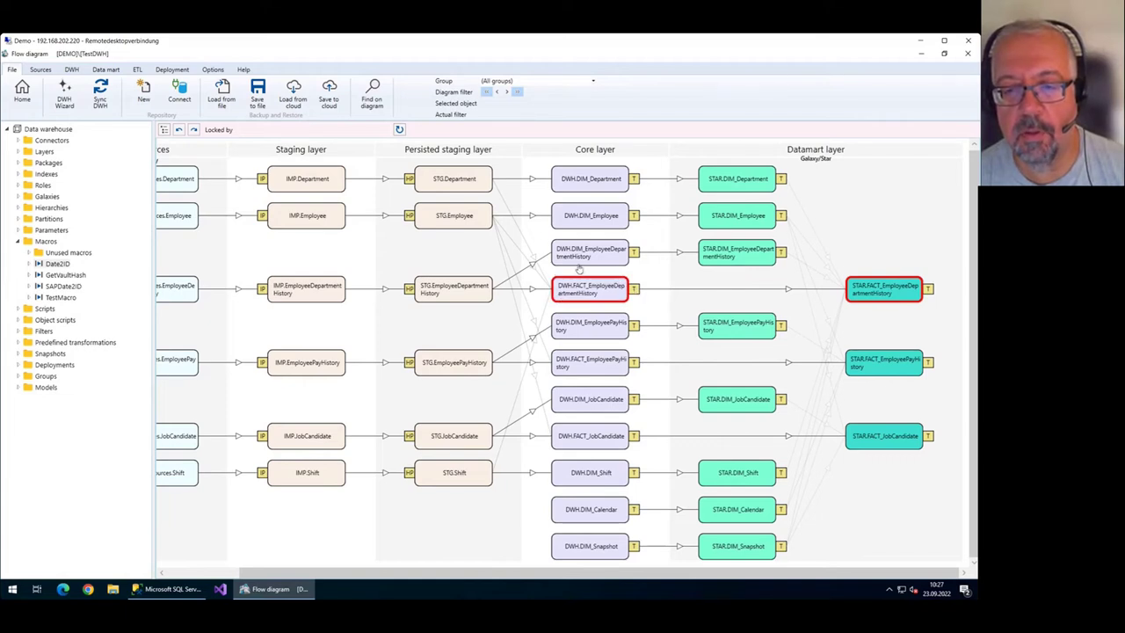
# Delete the invalid 'ekupkrp' column from FACT_EmployeeDepartmentHistory, save, and rerun a full synchronization.
pyautogui.doubleClick(602, 297)
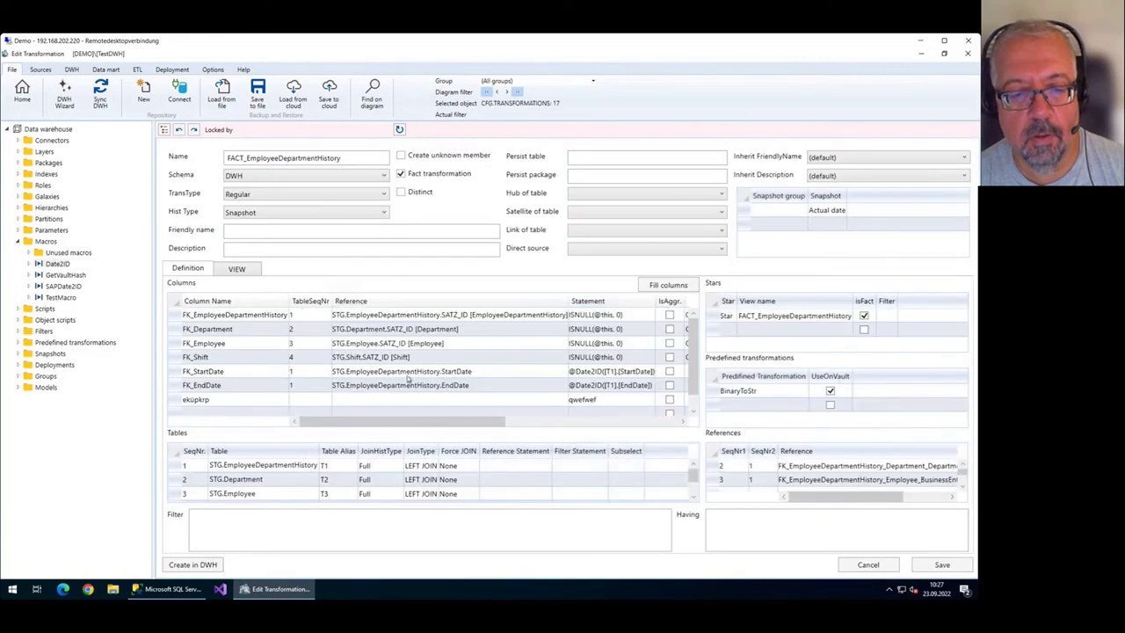
pyautogui.click(176, 401)
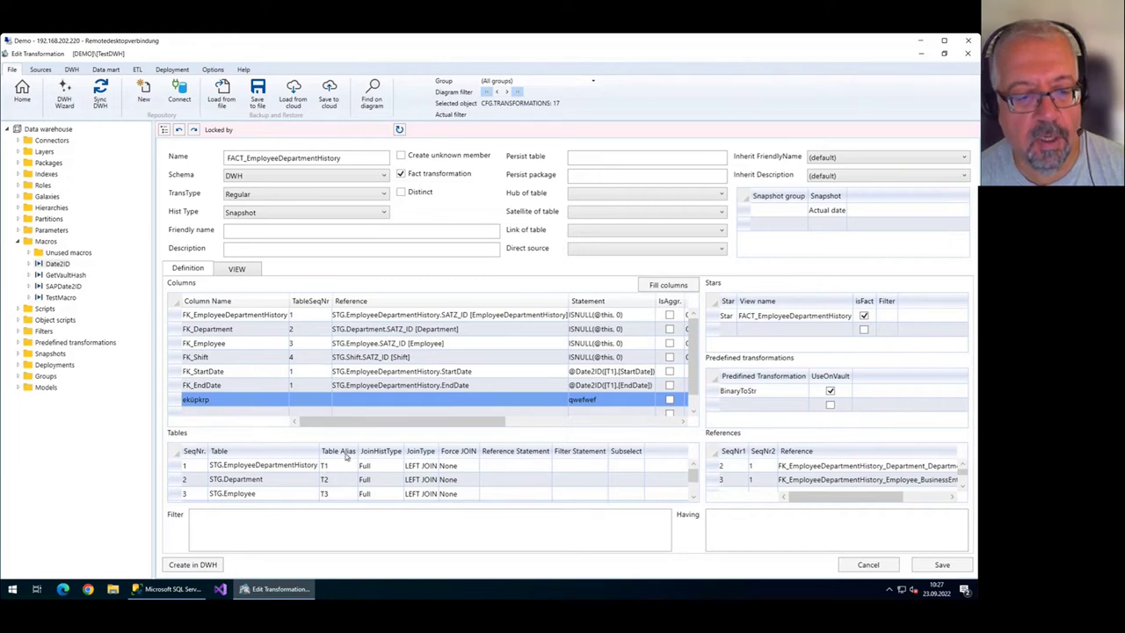
pyautogui.click(193, 565)
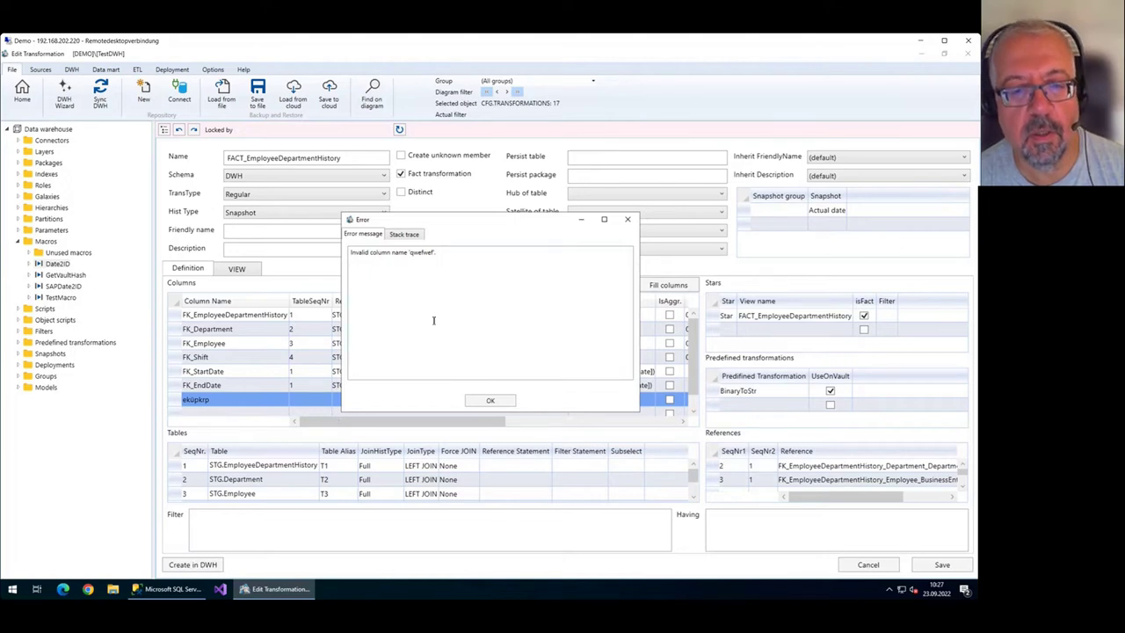
pyautogui.click(489, 400)
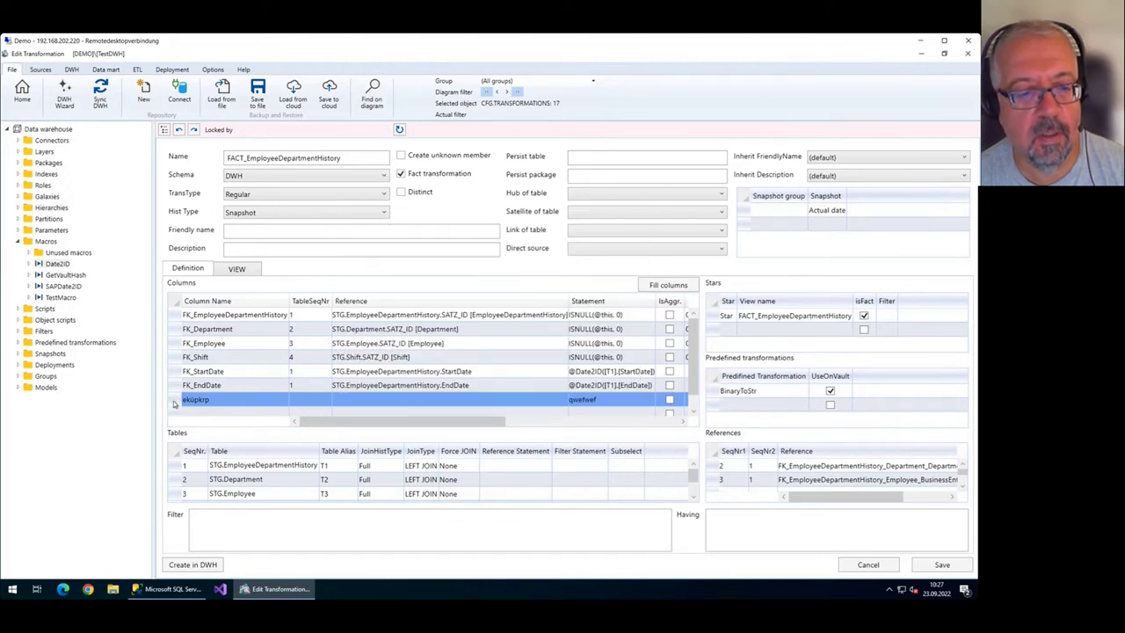
pyautogui.press('Delete')
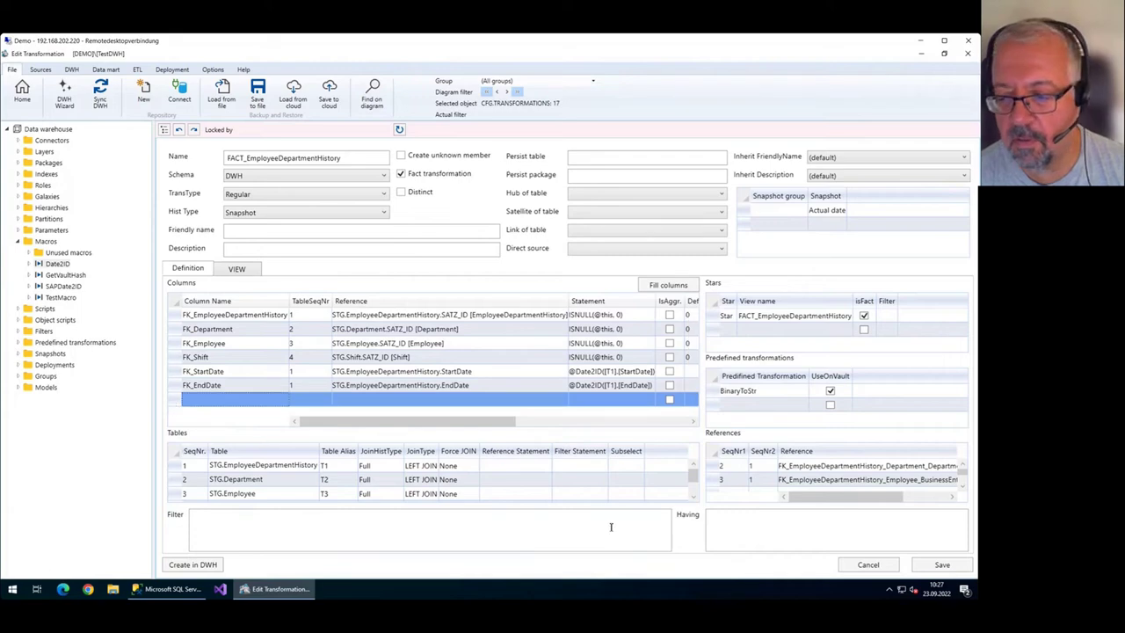
pyautogui.click(941, 564)
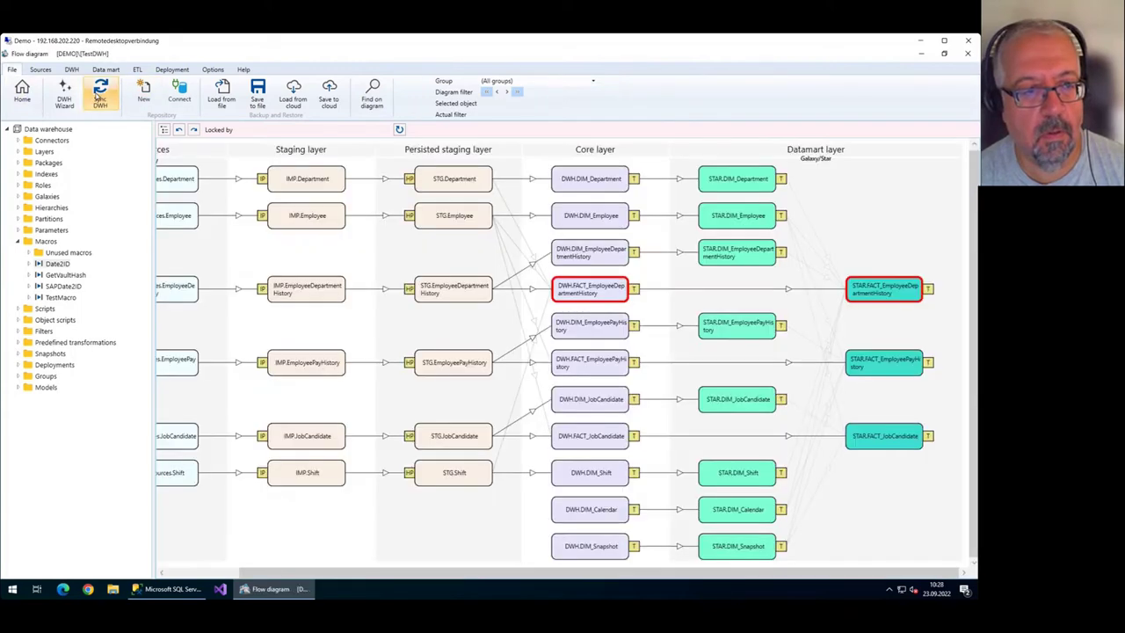
pyautogui.click(100, 93)
pyautogui.click(649, 415)
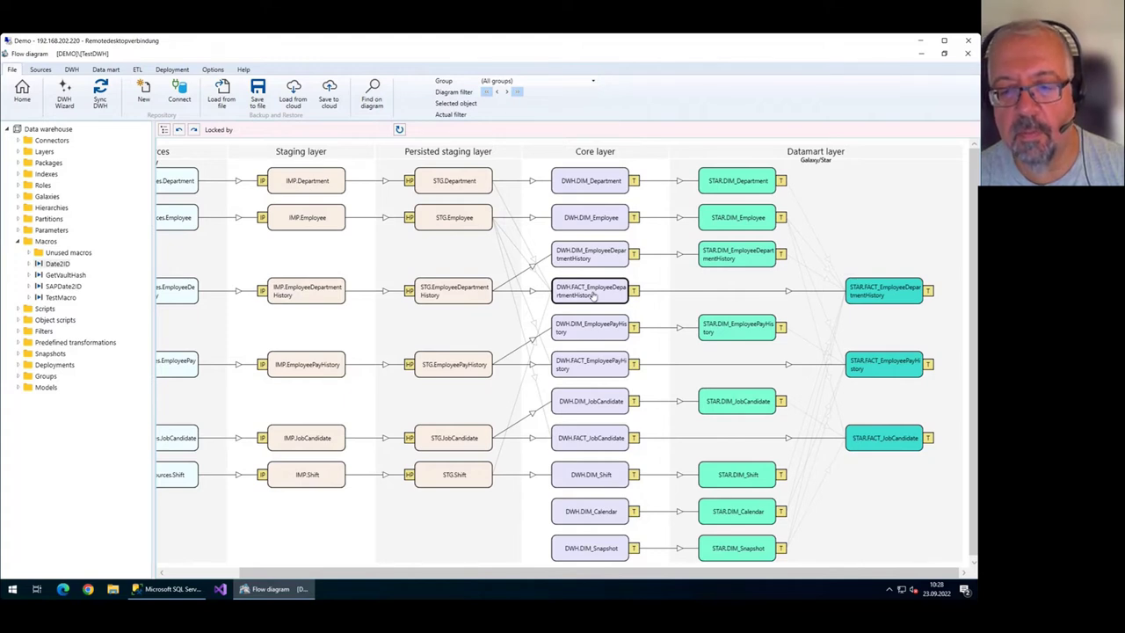
# Persist FACT_EmployeeDepartmentHistory into FACT_EmployeeDepartmentHistory_T in package PERS1 and fully resynchronize.
pyautogui.rightClick(594, 295)
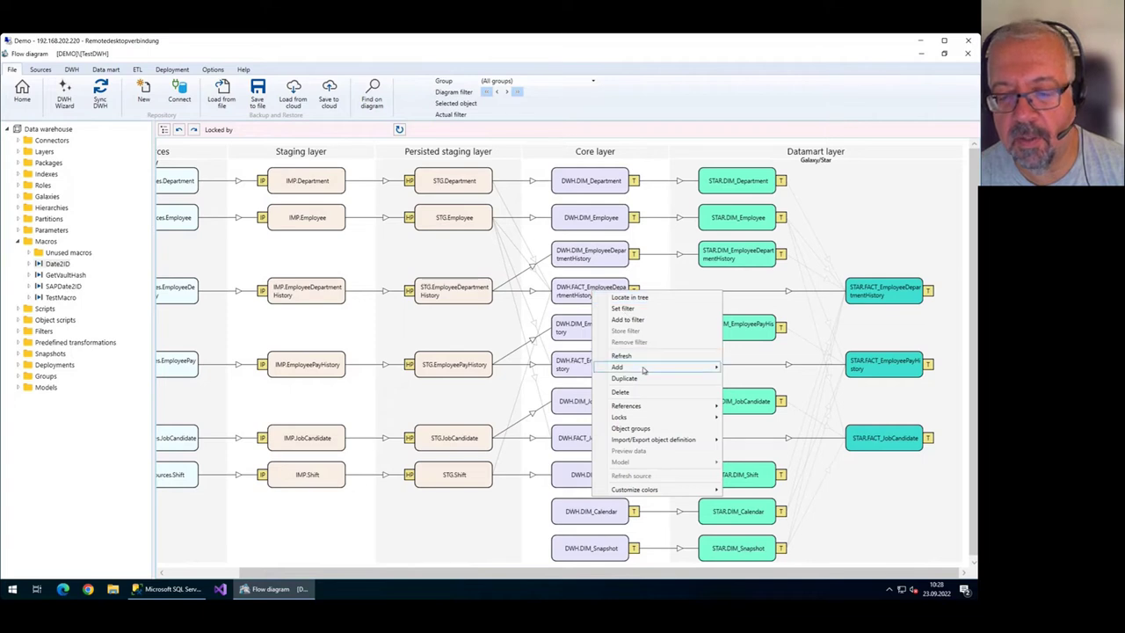
pyautogui.moveTo(645, 368)
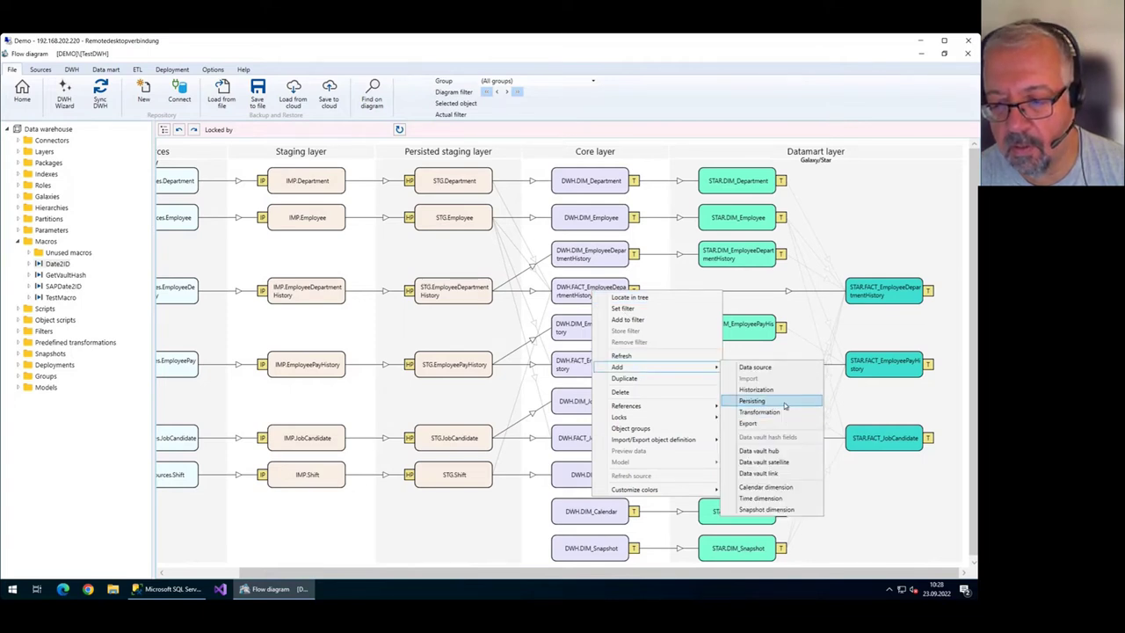
pyautogui.click(785, 405)
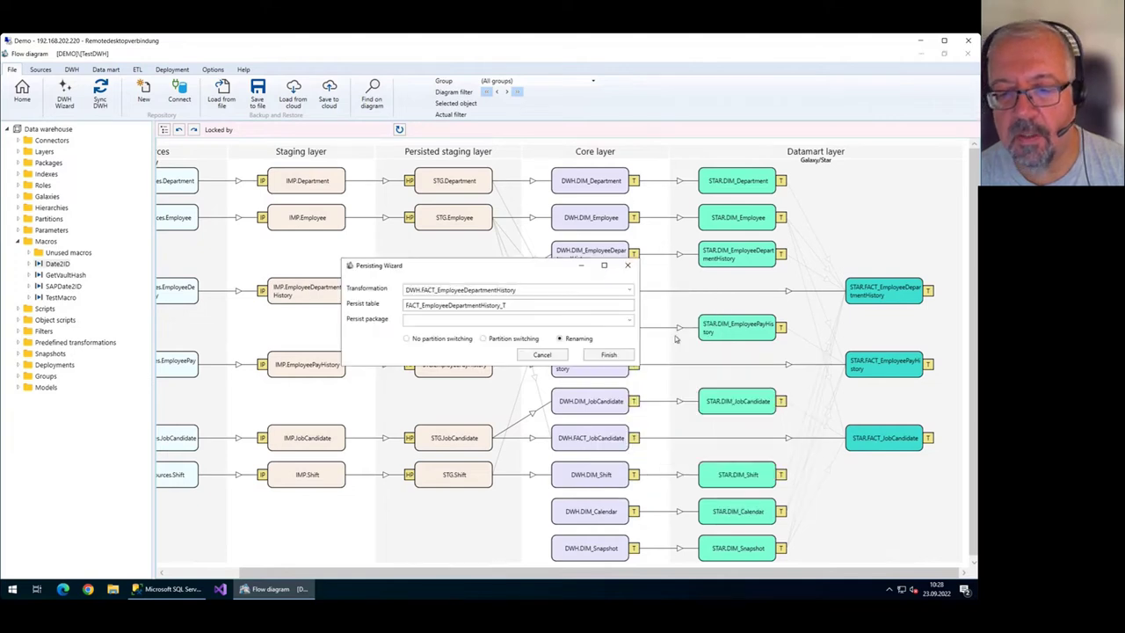
pyautogui.moveTo(494, 269); pyautogui.dragTo(443, 271)
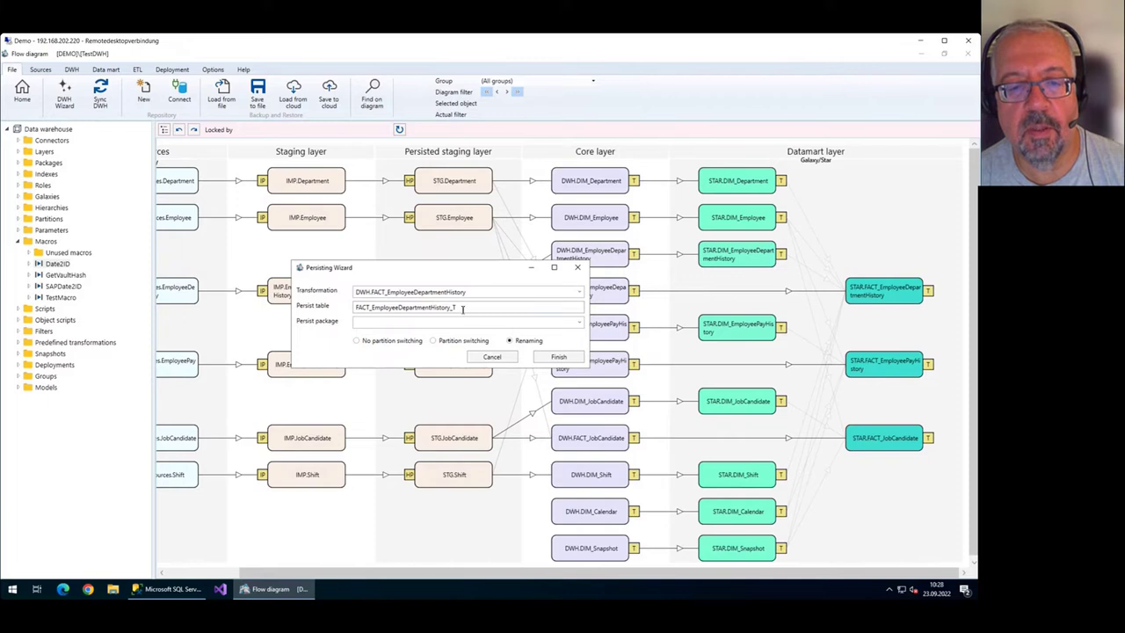
pyautogui.moveTo(465, 309); pyautogui.dragTo(352, 310)
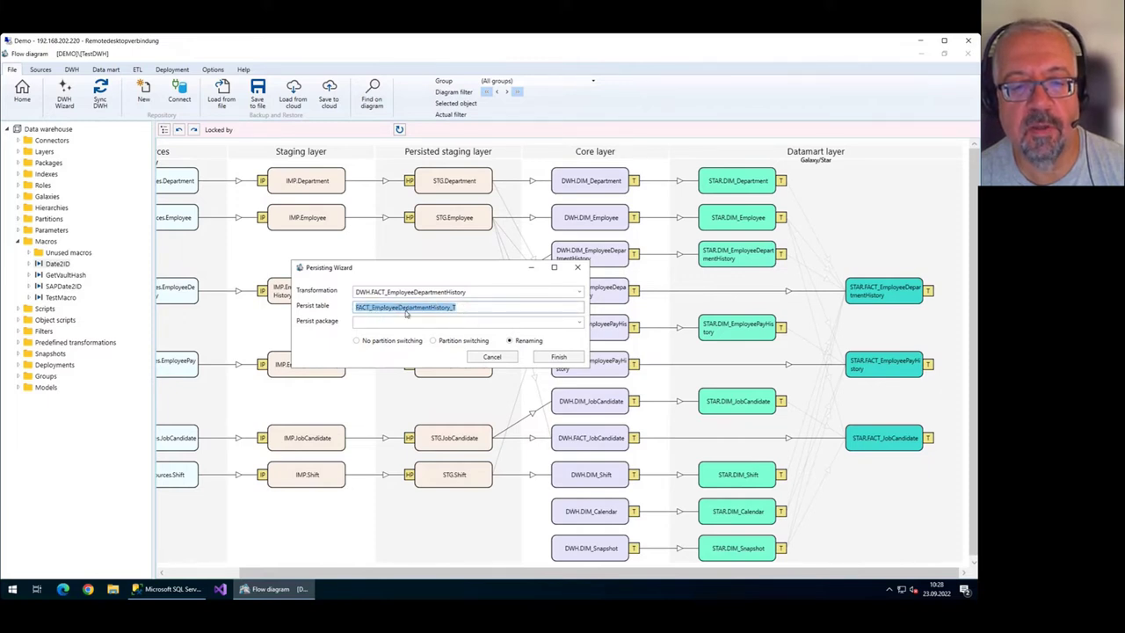
pyautogui.click(454, 324)
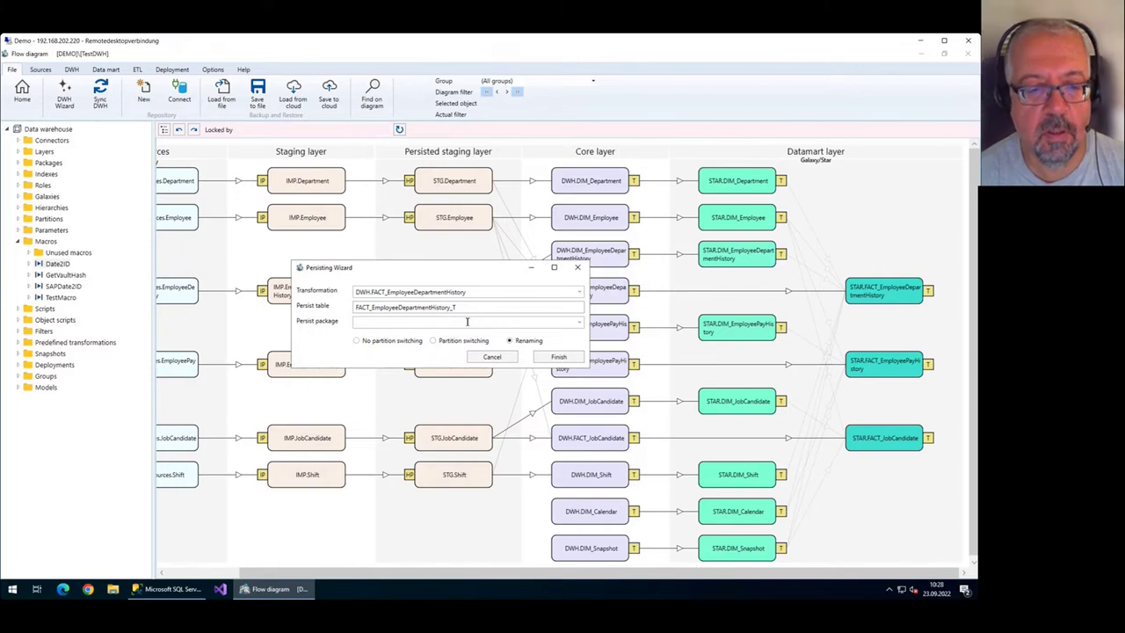
pyautogui.click(579, 322)
pyautogui.click(579, 323)
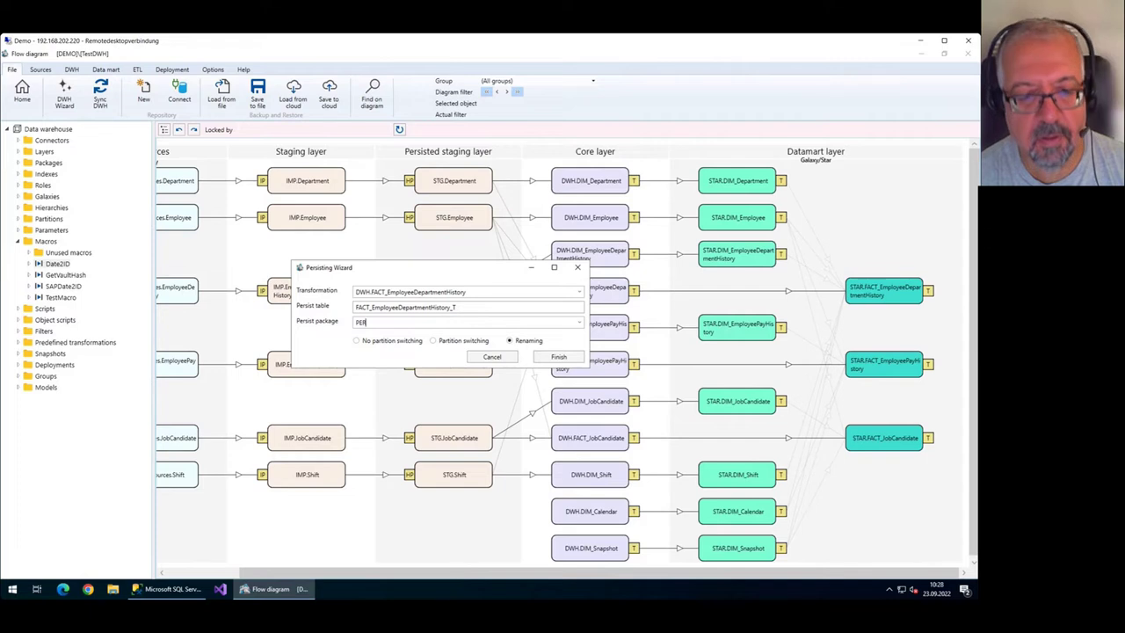
pyautogui.click(565, 357)
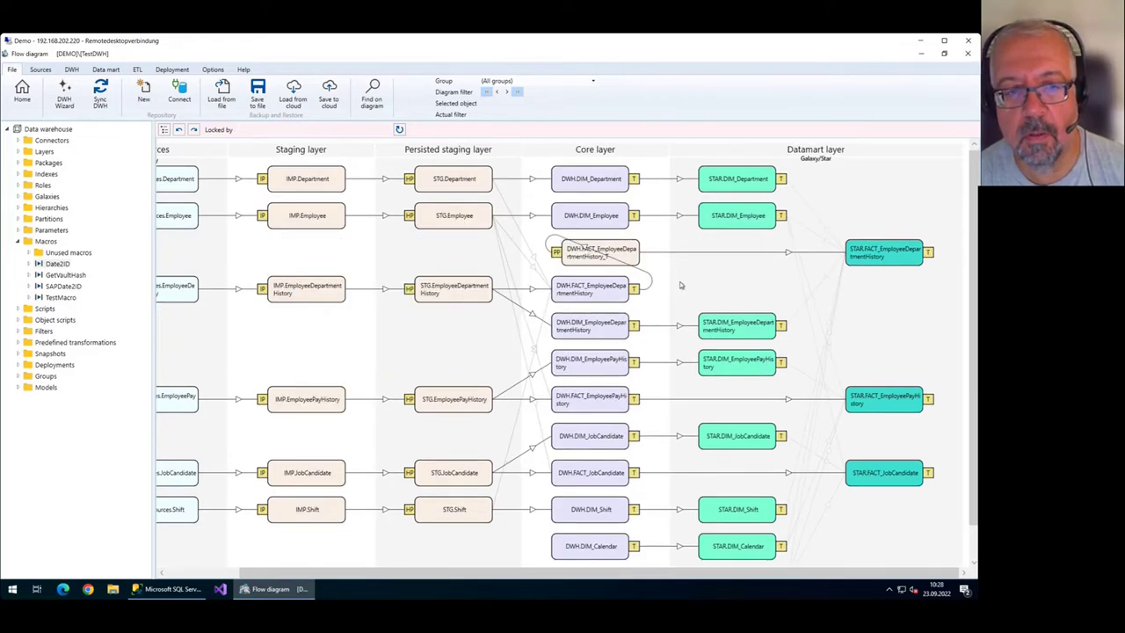
pyautogui.click(100, 91)
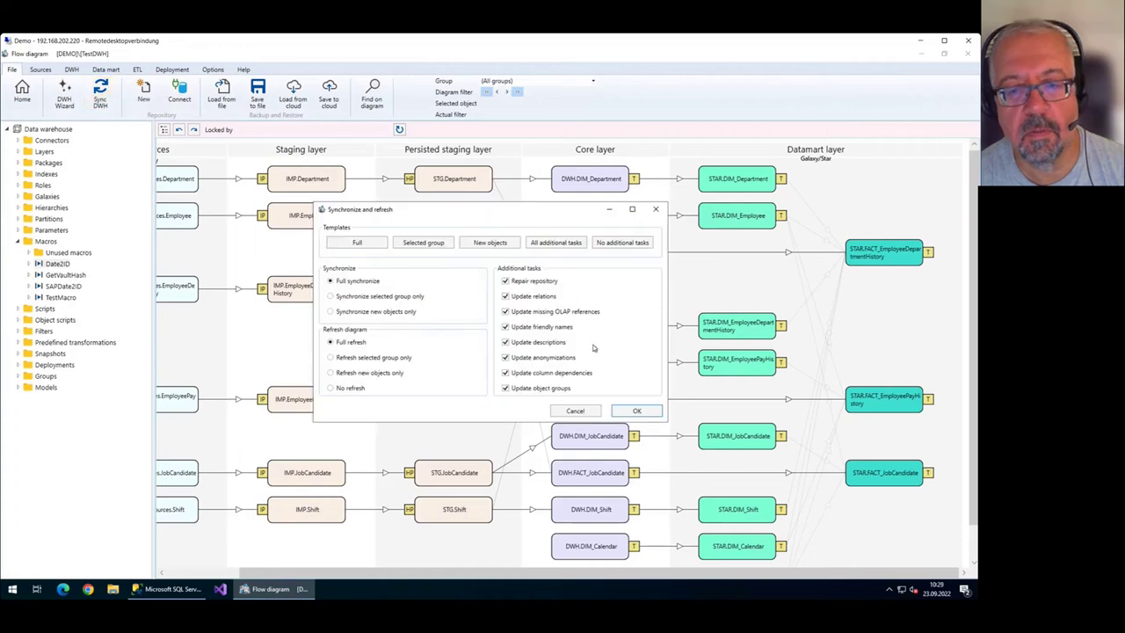
pyautogui.click(637, 411)
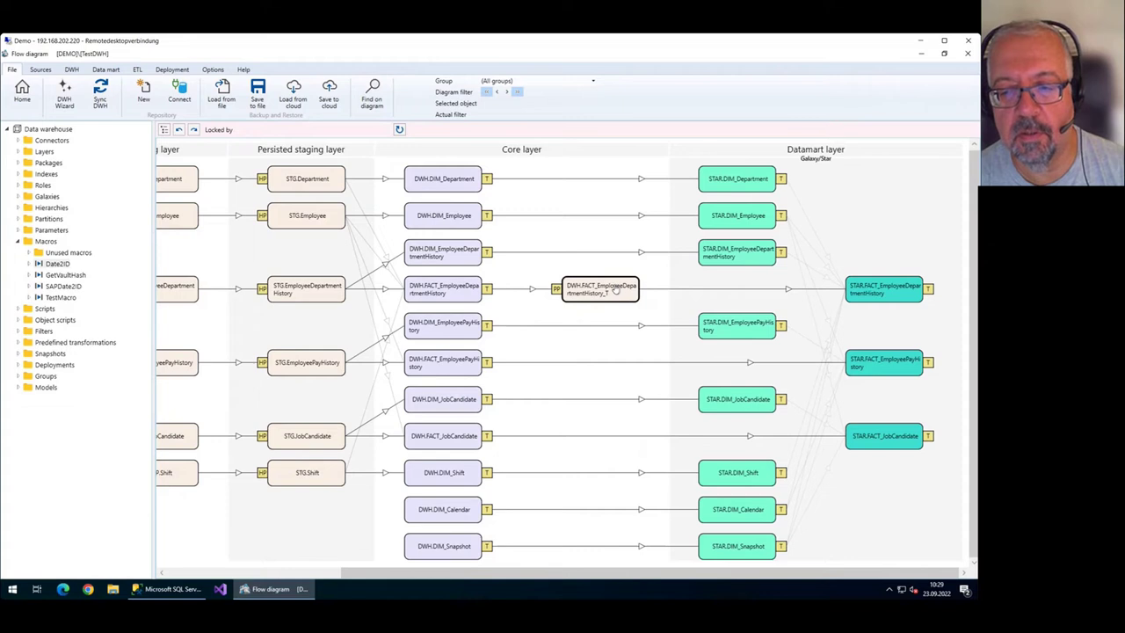
# Persist DWH.FACT_EmployeePayHistory using package PERS1.
pyautogui.rightClick(464, 361)
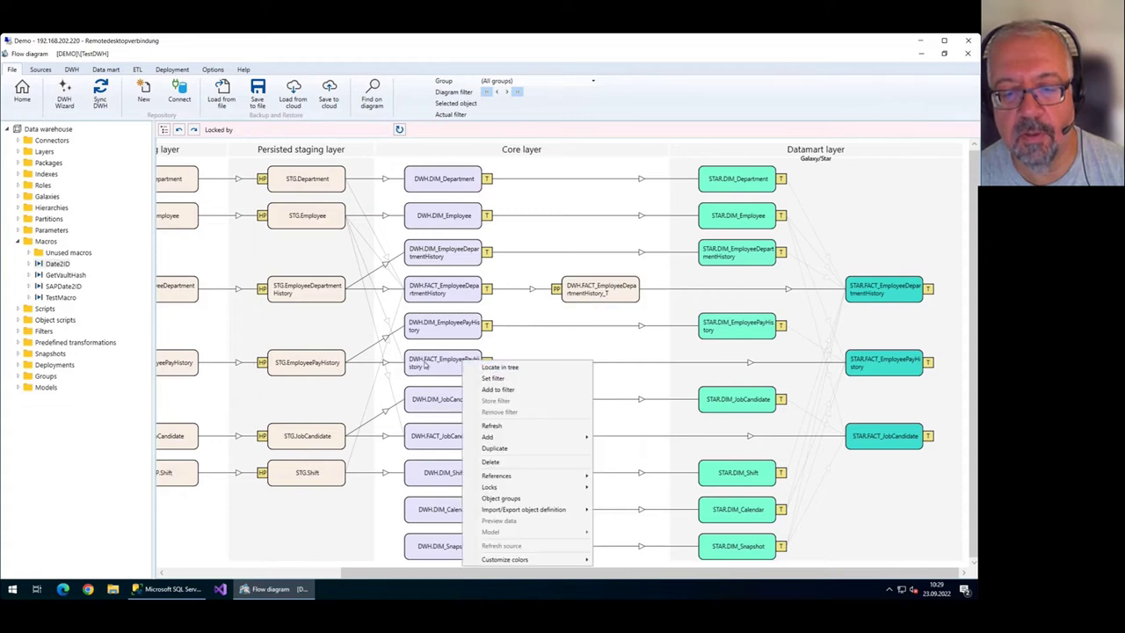
pyautogui.moveTo(526, 440)
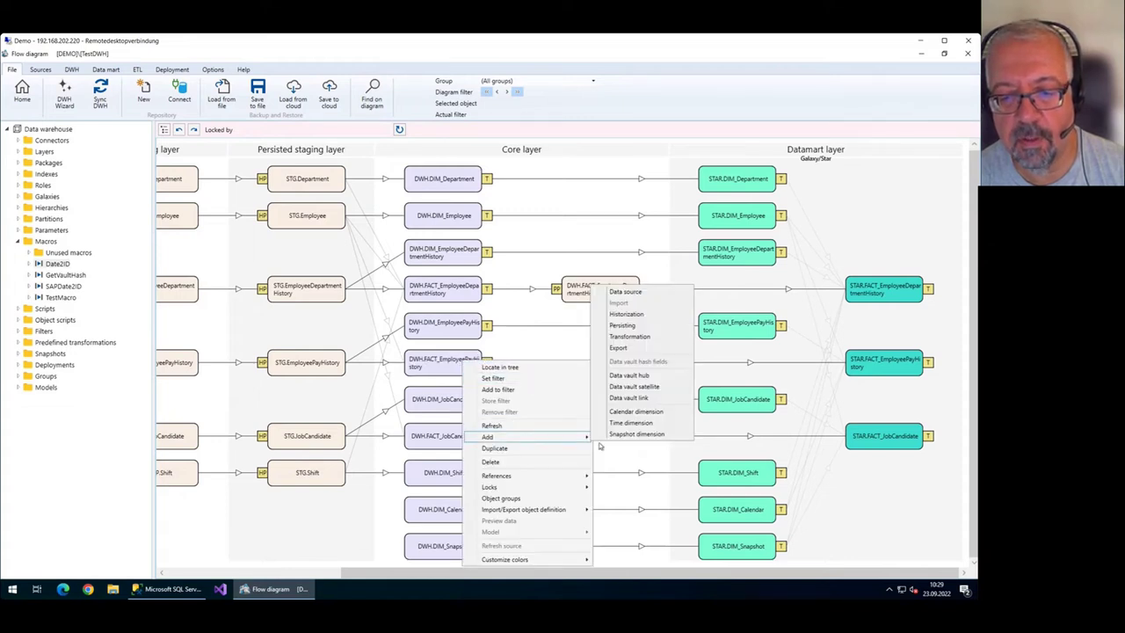
pyautogui.click(633, 327)
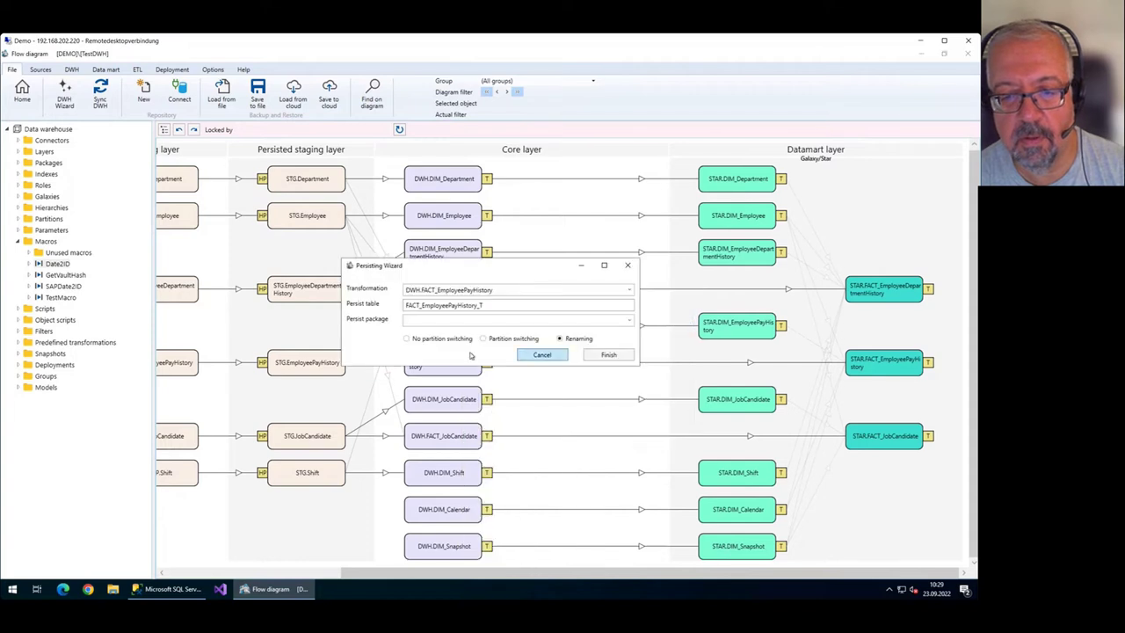
pyautogui.click(628, 321)
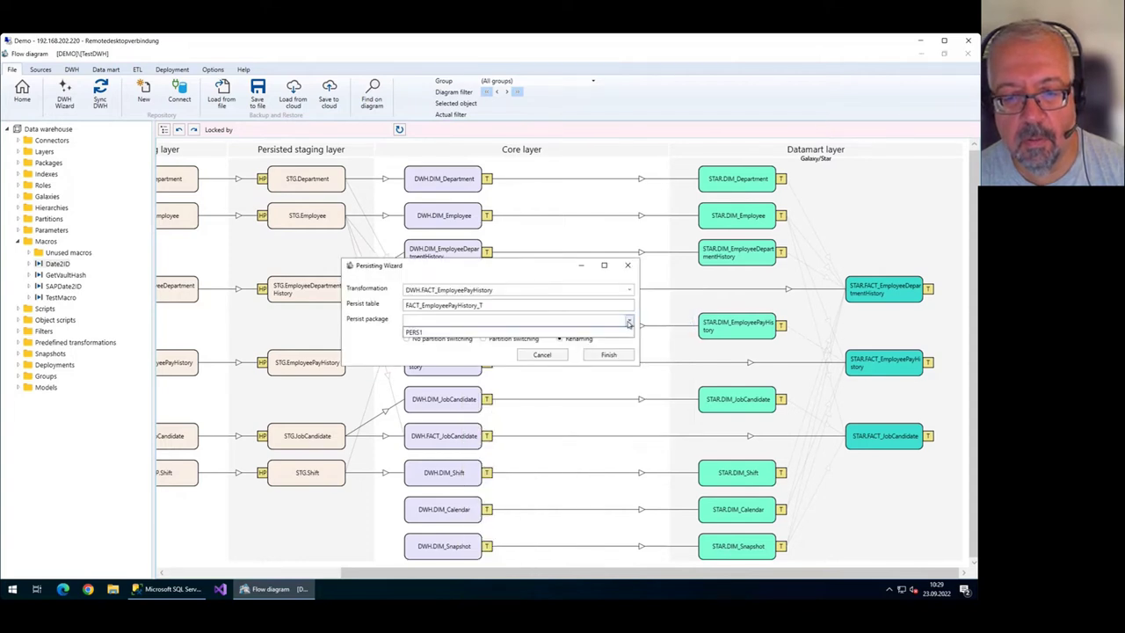
pyautogui.click(466, 332)
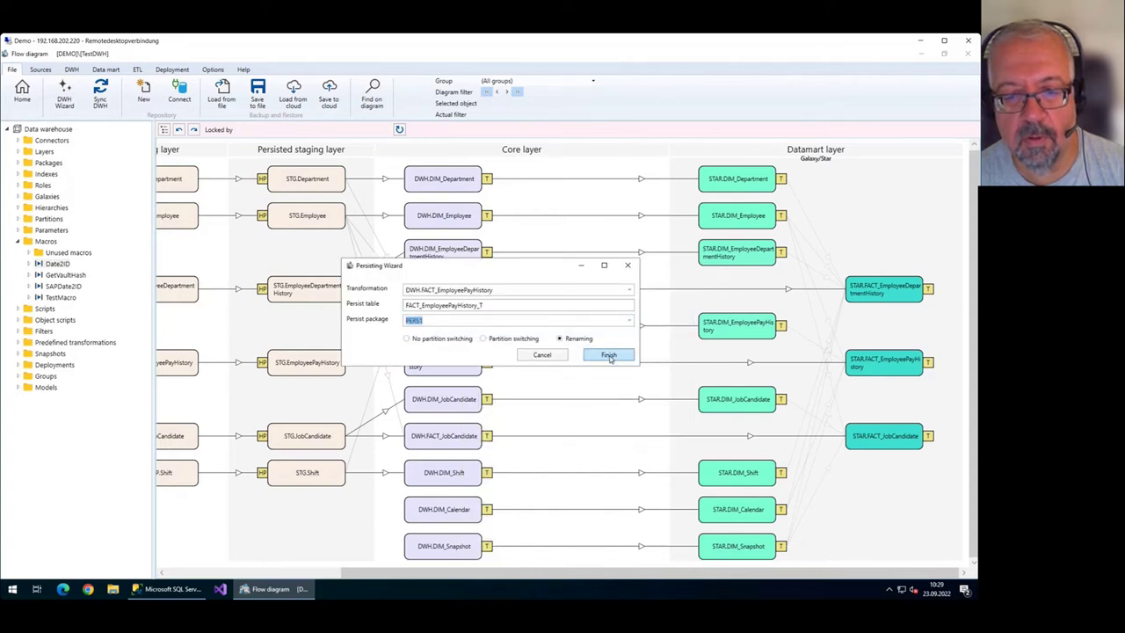
pyautogui.click(609, 355)
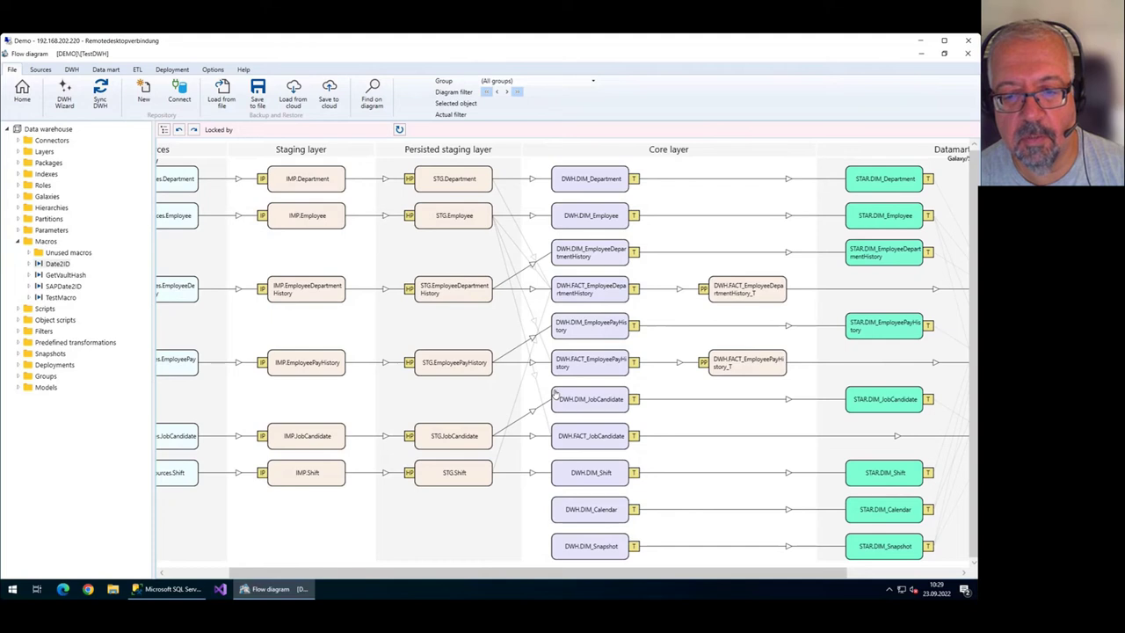
# Persist DWH.FACT_JobCandidate using package PERS1.
pyautogui.rightClick(609, 446)
pyautogui.moveTo(707, 315)
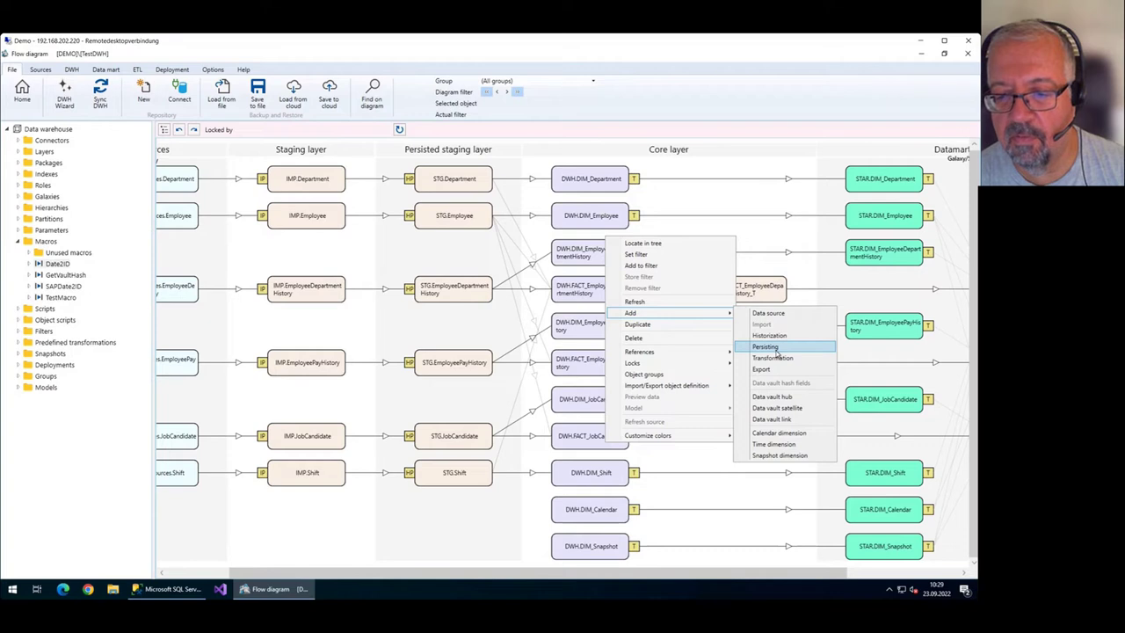
pyautogui.click(775, 350)
pyautogui.click(629, 320)
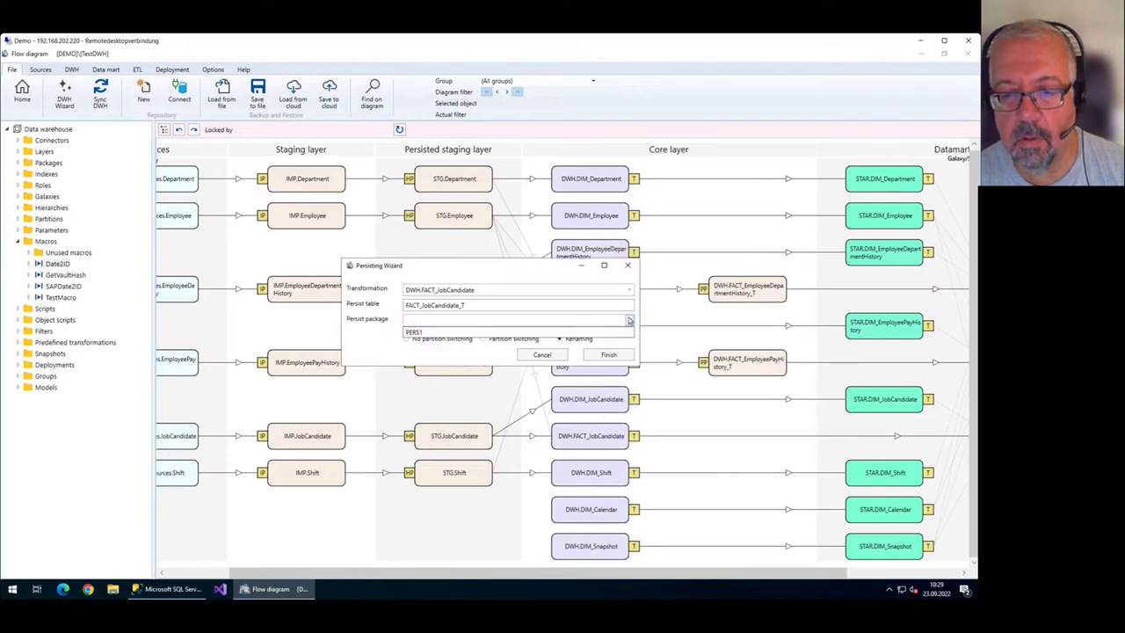
pyautogui.click(415, 332)
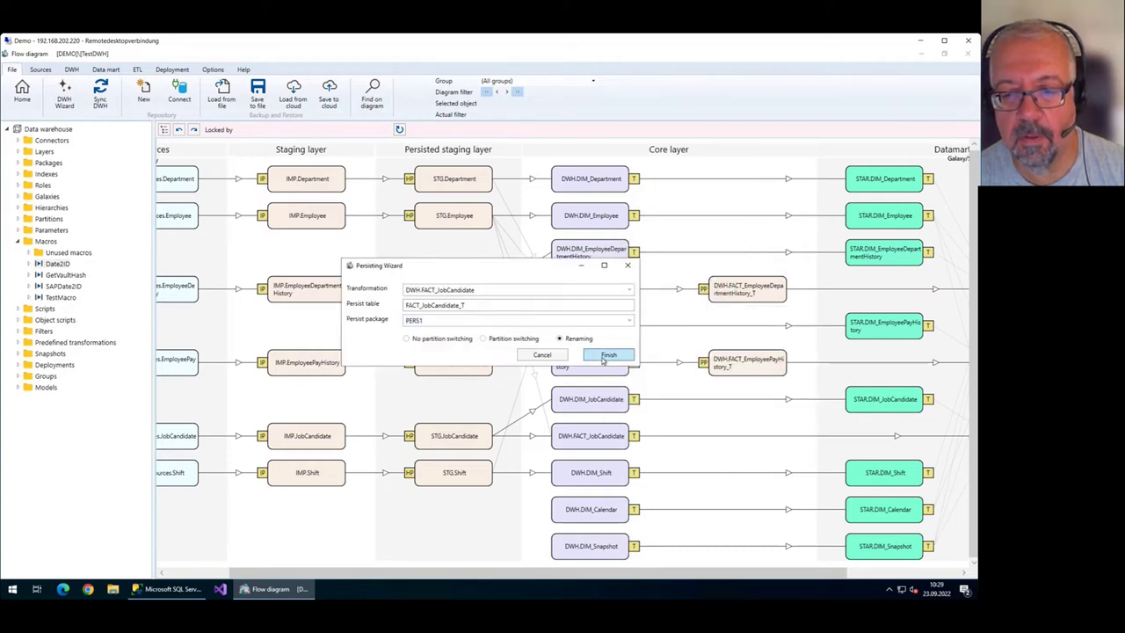
pyautogui.click(608, 354)
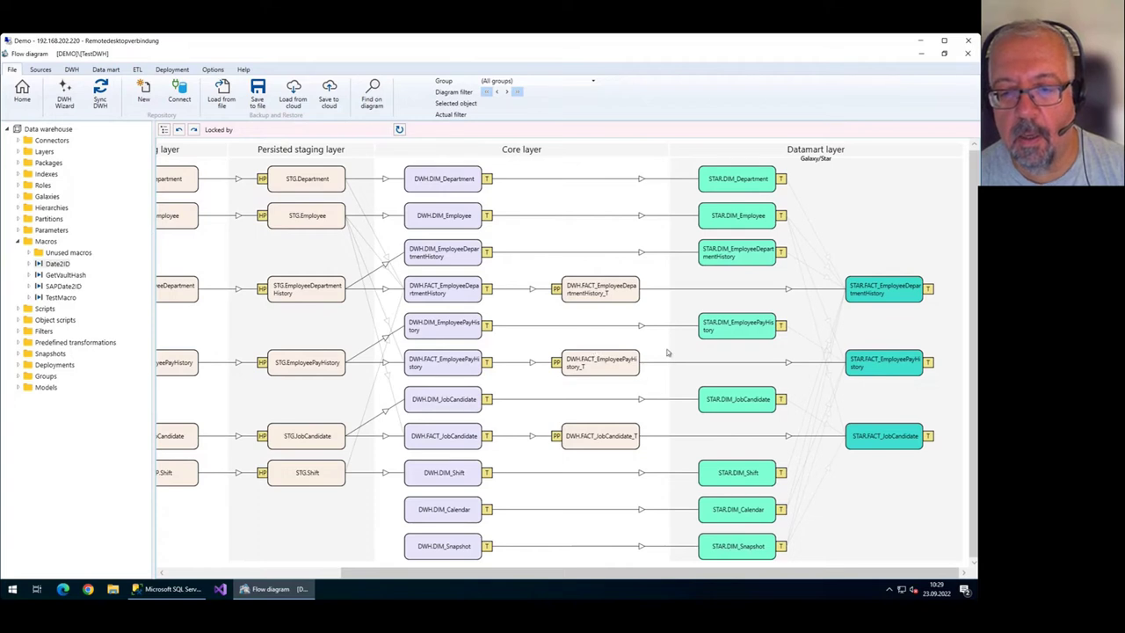
# Zoom in on the diagram and open the PERS1 persisting package of FACT_EmployeeDepartmentHistory_T.
pyautogui.click(455, 286)
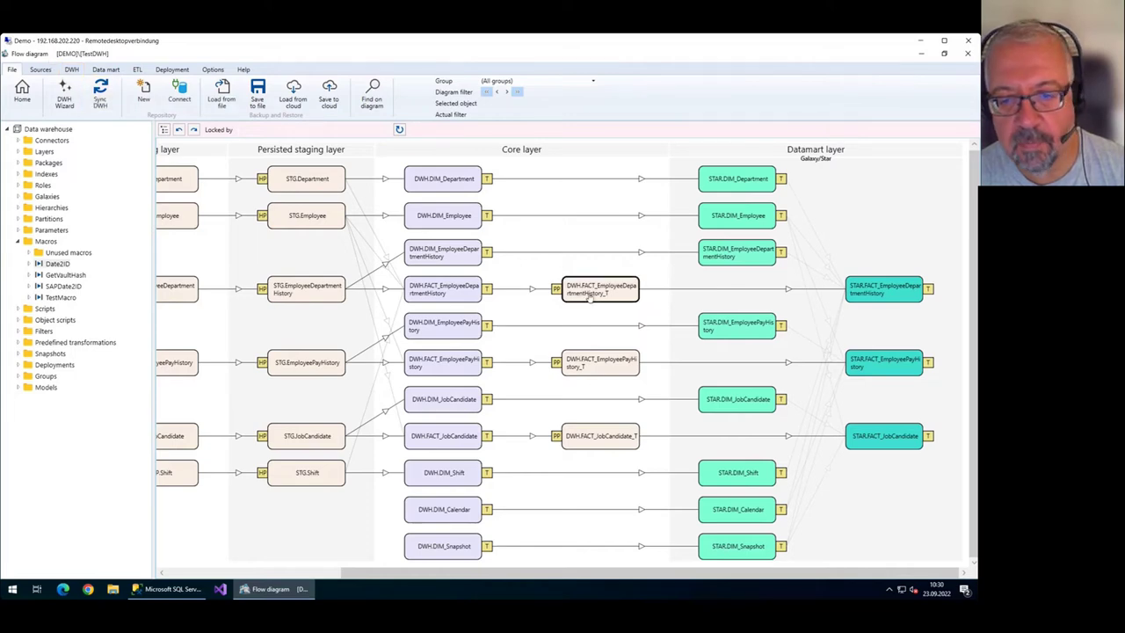
pyautogui.scroll(2, 575, 302)
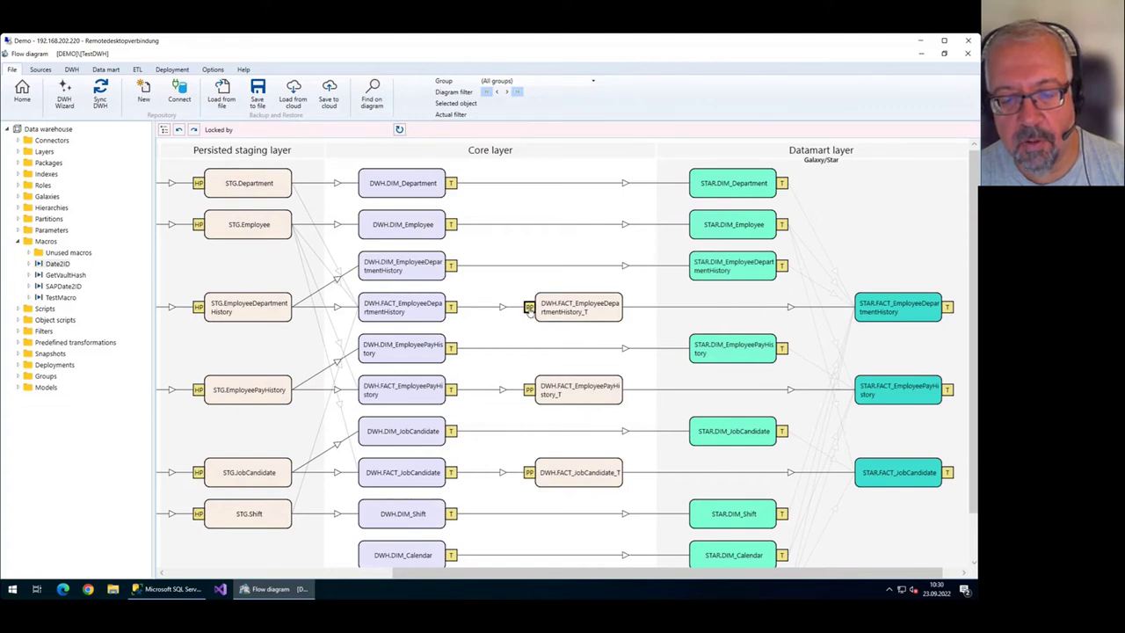
pyautogui.doubleClick(530, 309)
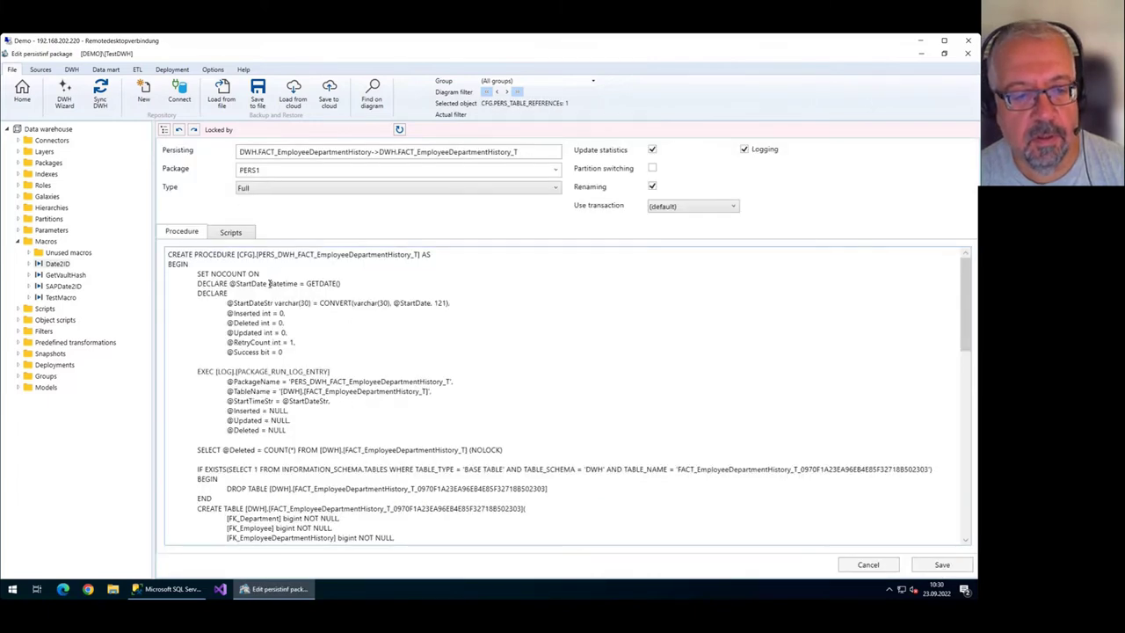
# Try the Manual persisting type, revert it to Full, save the package, and return to the diagram.
pyautogui.scroll(-10, 270, 283)
pyautogui.scroll(-8, 271, 283)
pyautogui.scroll(17, 271, 283)
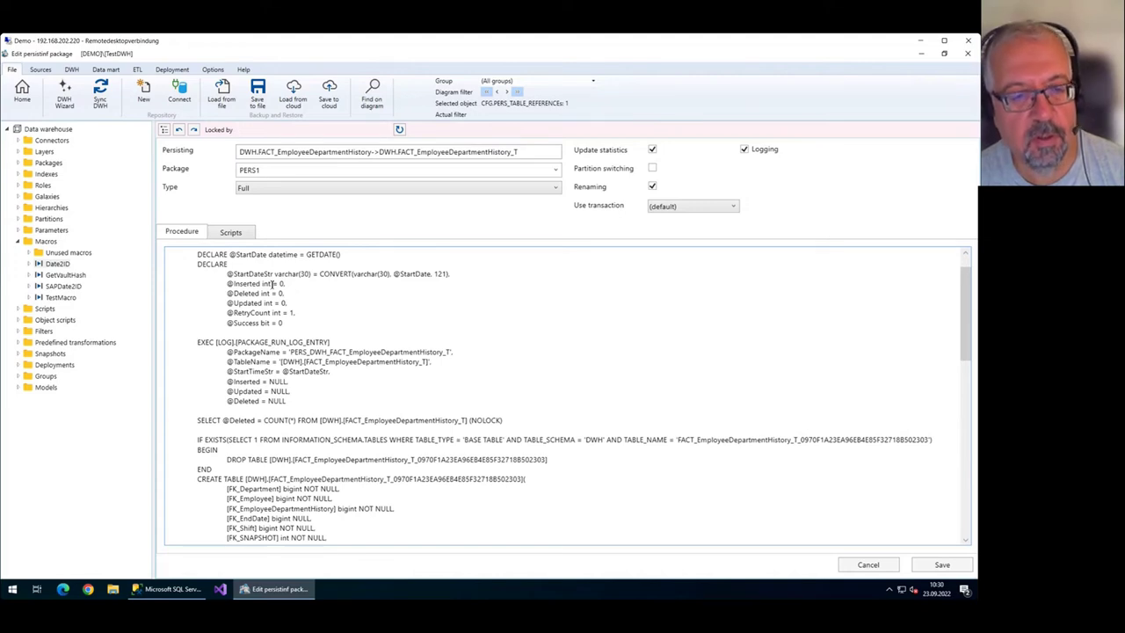
pyautogui.scroll(1, 272, 283)
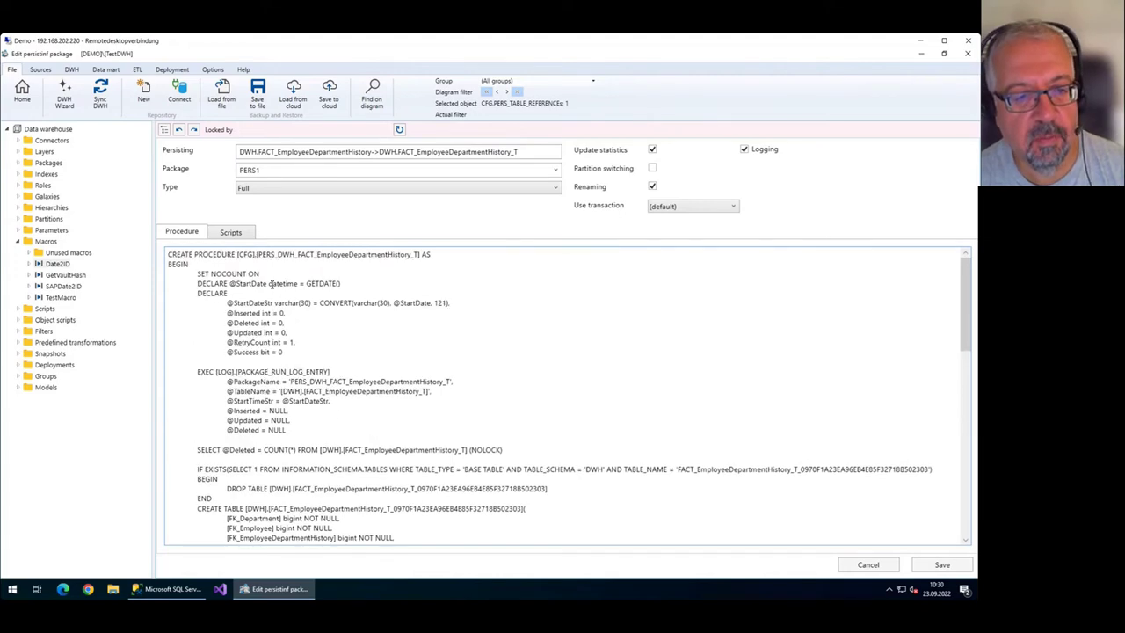
pyautogui.click(289, 189)
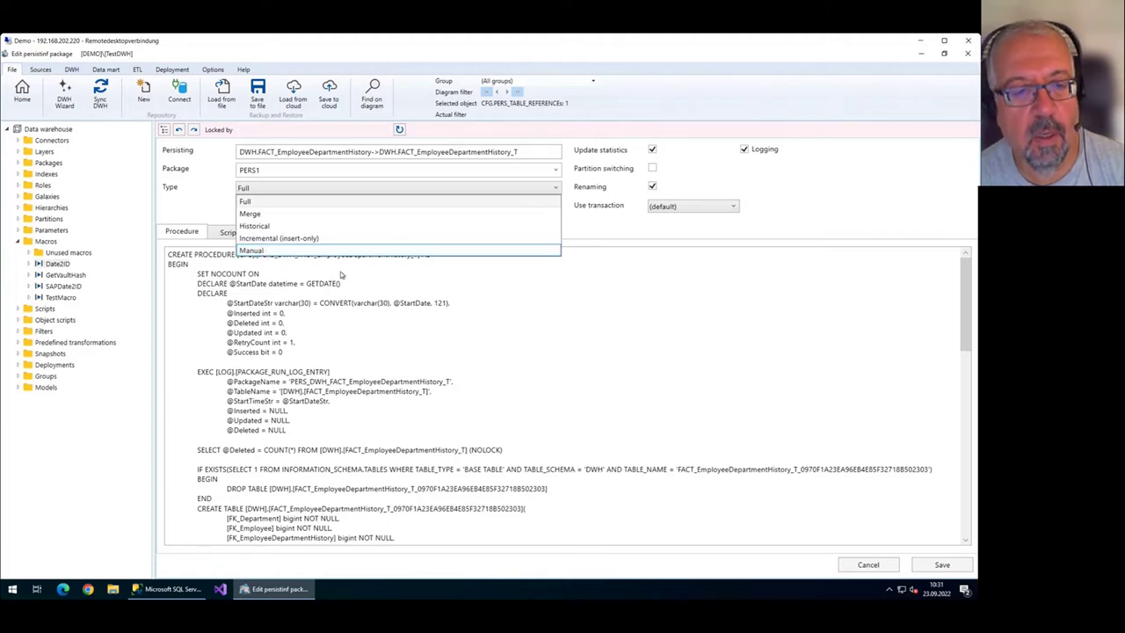
pyautogui.click(268, 252)
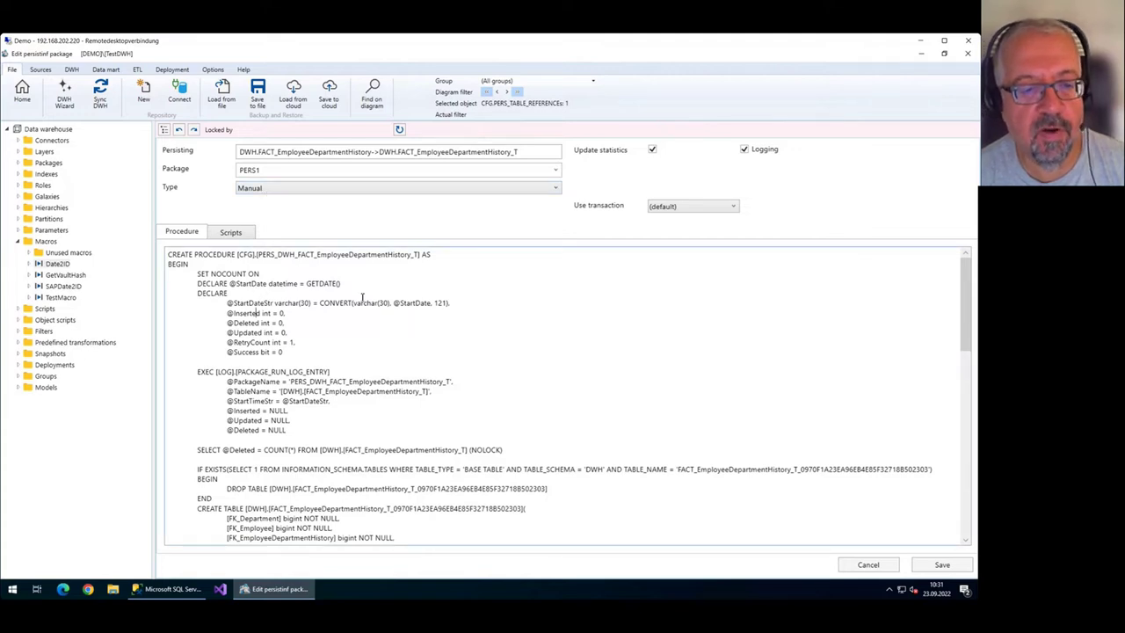
pyautogui.press('Down')
pyautogui.press('Down')
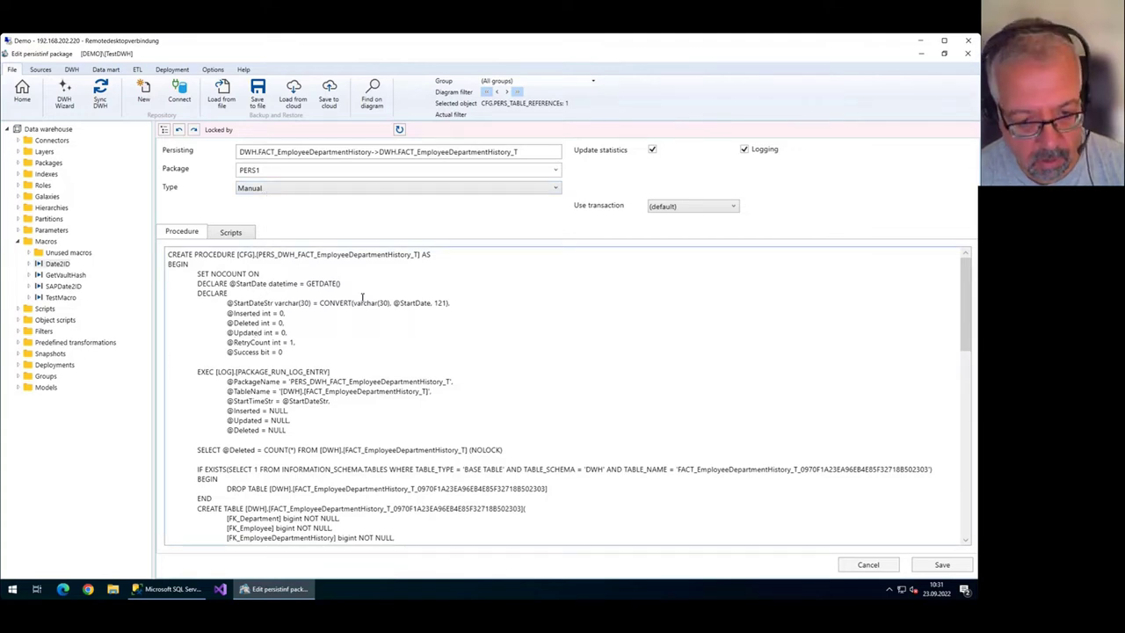
pyautogui.click(348, 189)
pyautogui.click(292, 202)
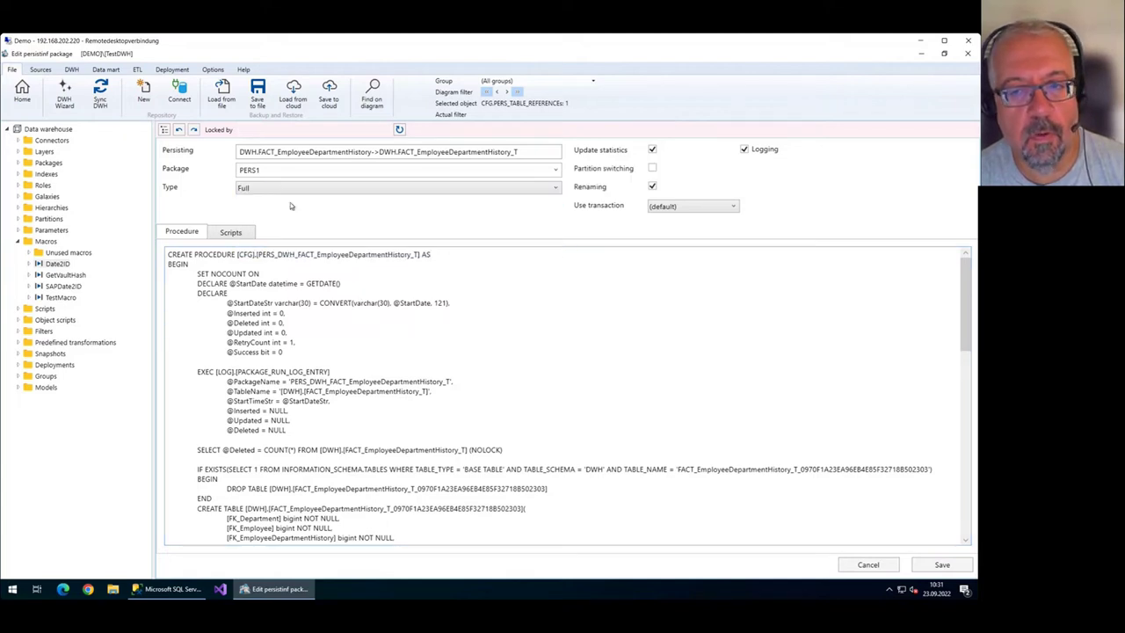
pyautogui.click(934, 565)
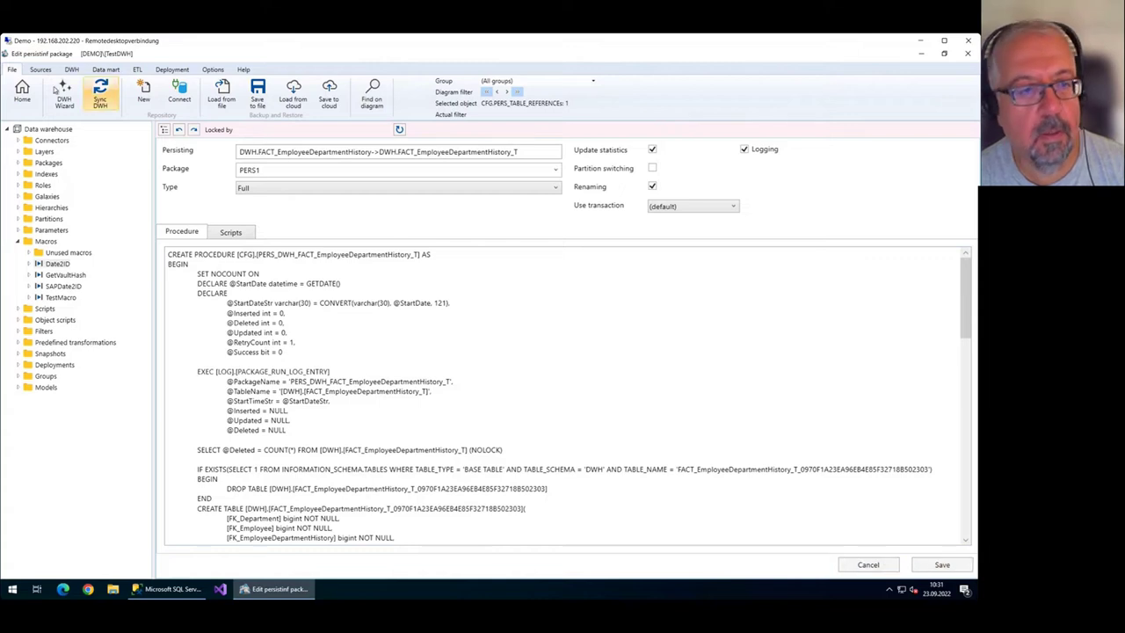
pyautogui.click(22, 90)
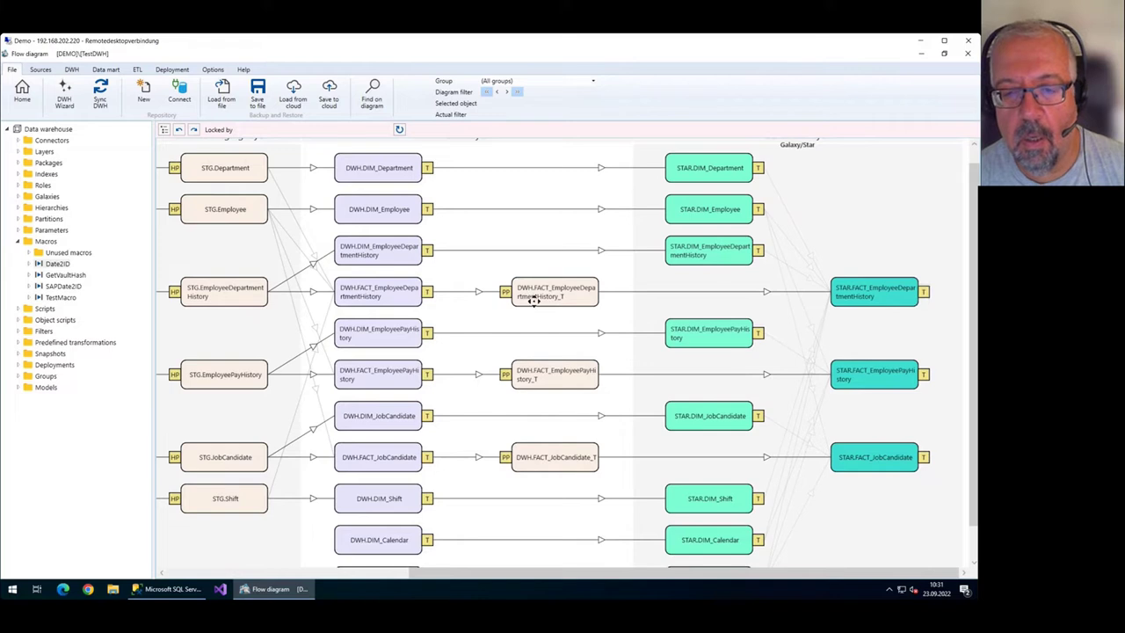
pyautogui.scroll(1, 819, 321)
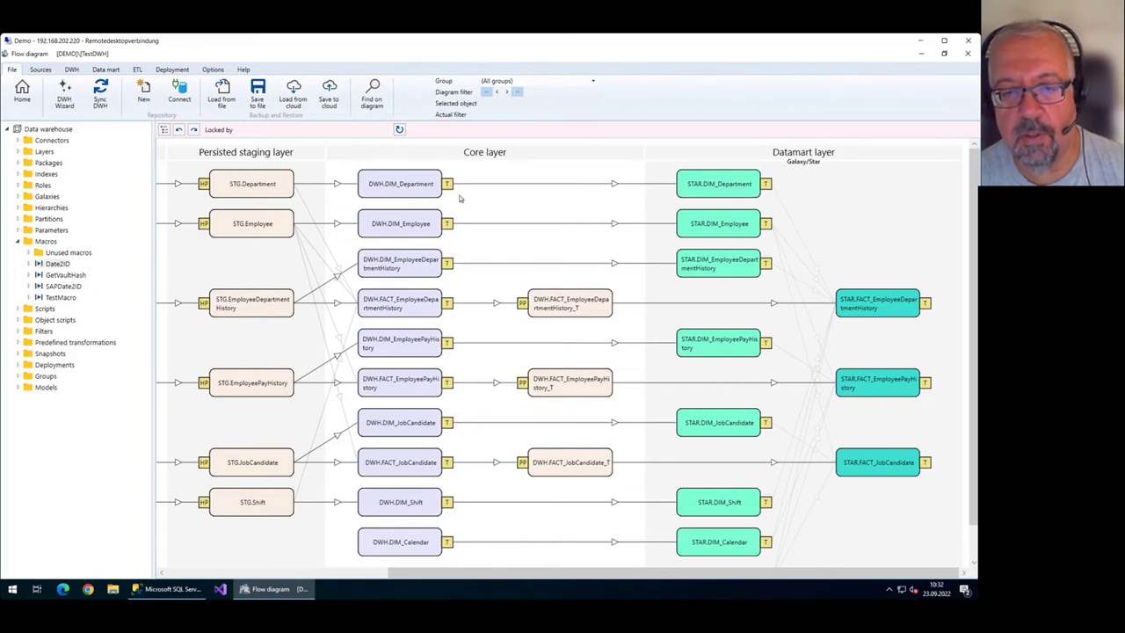
pyautogui.doubleClick(414, 184)
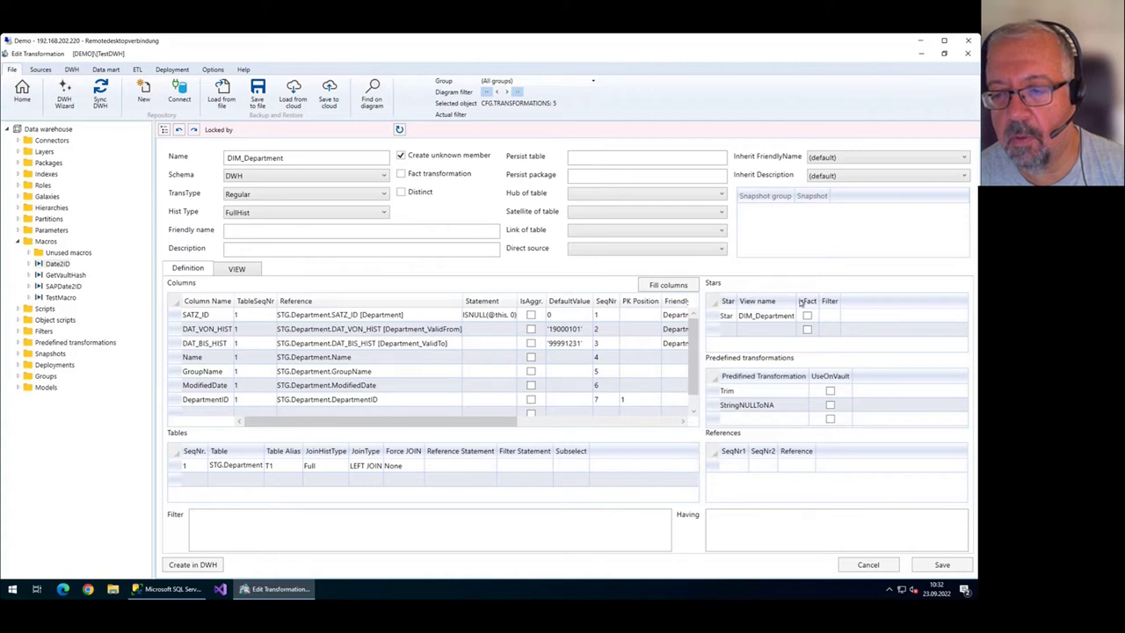
pyautogui.click(718, 318)
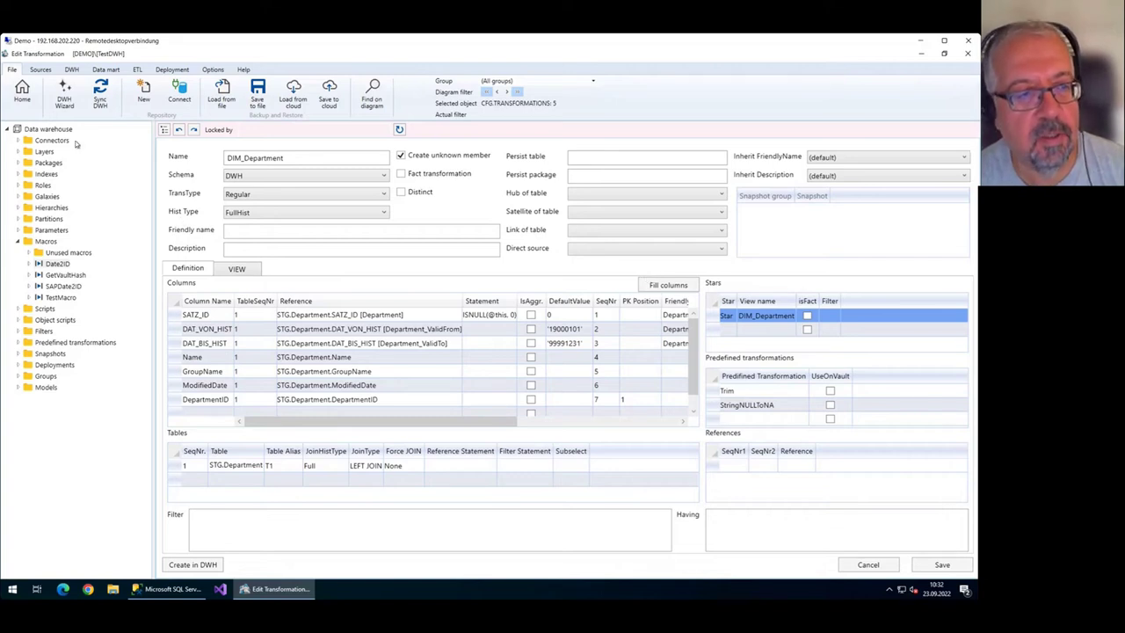
pyautogui.click(22, 92)
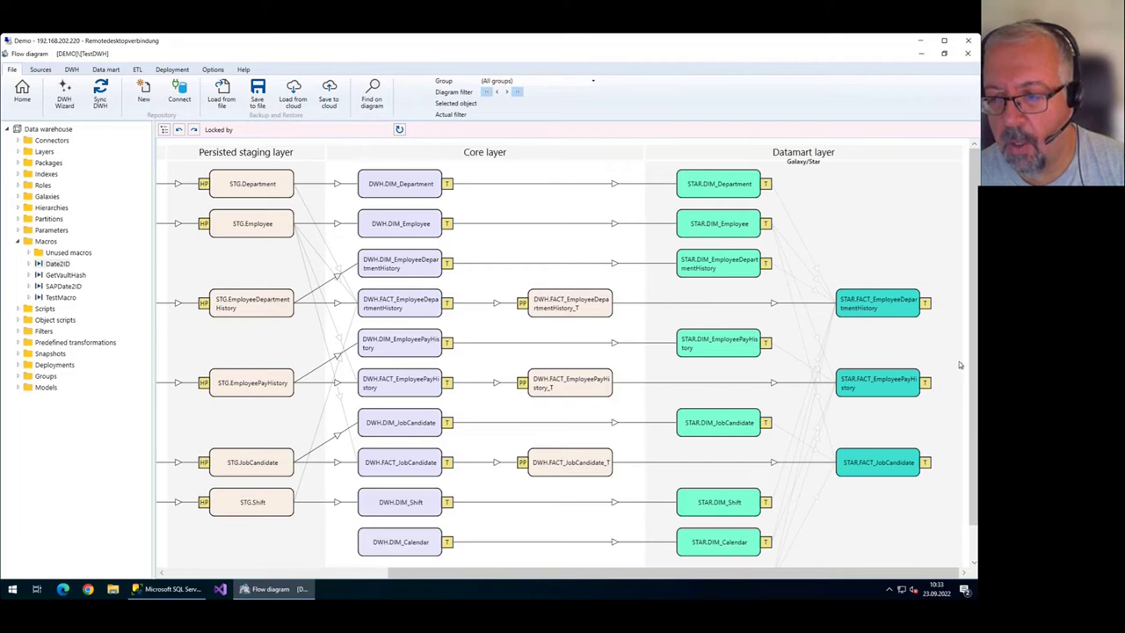
# Set a diagram filter on STAR.FACT_EmployeeDepartmentHistory and briefly view its table settings.
pyautogui.click(915, 309)
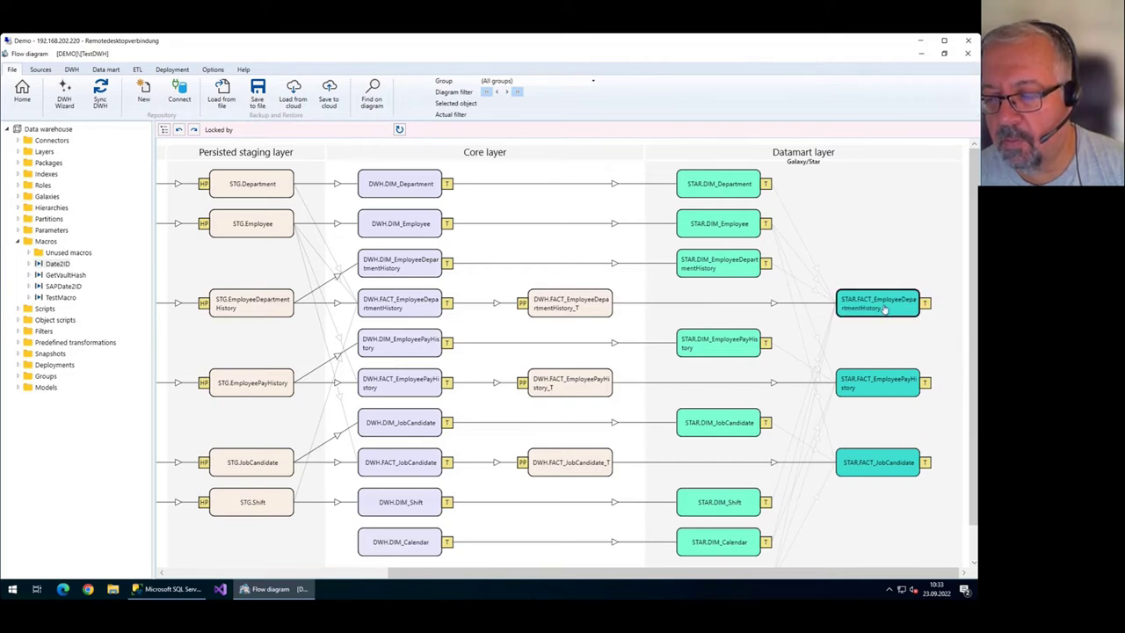
pyautogui.rightClick(883, 309)
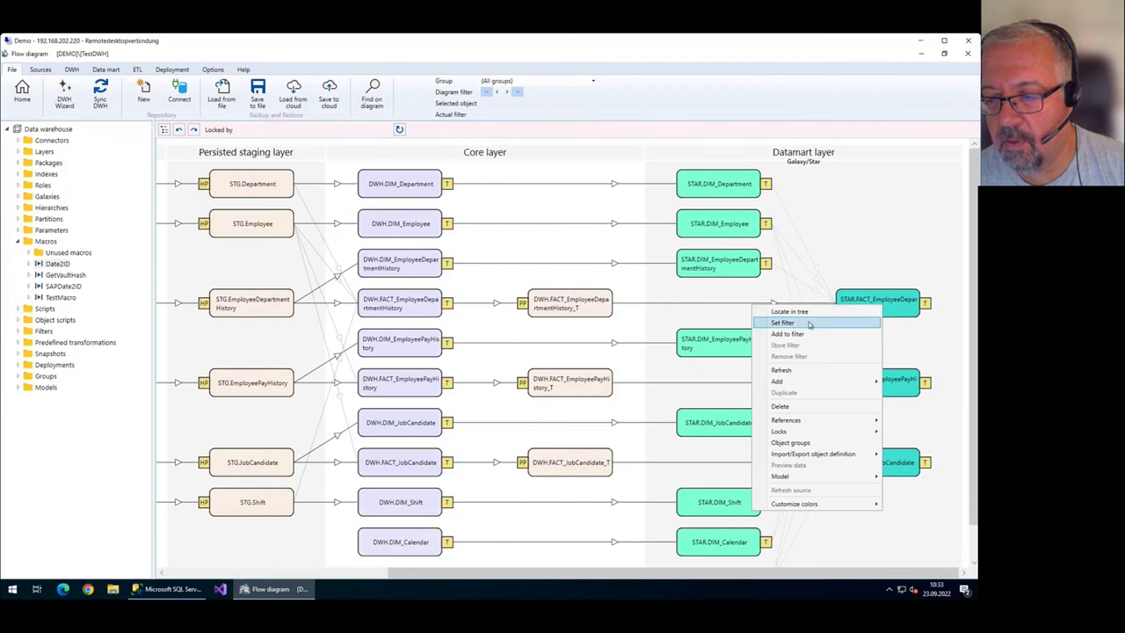
pyautogui.click(810, 323)
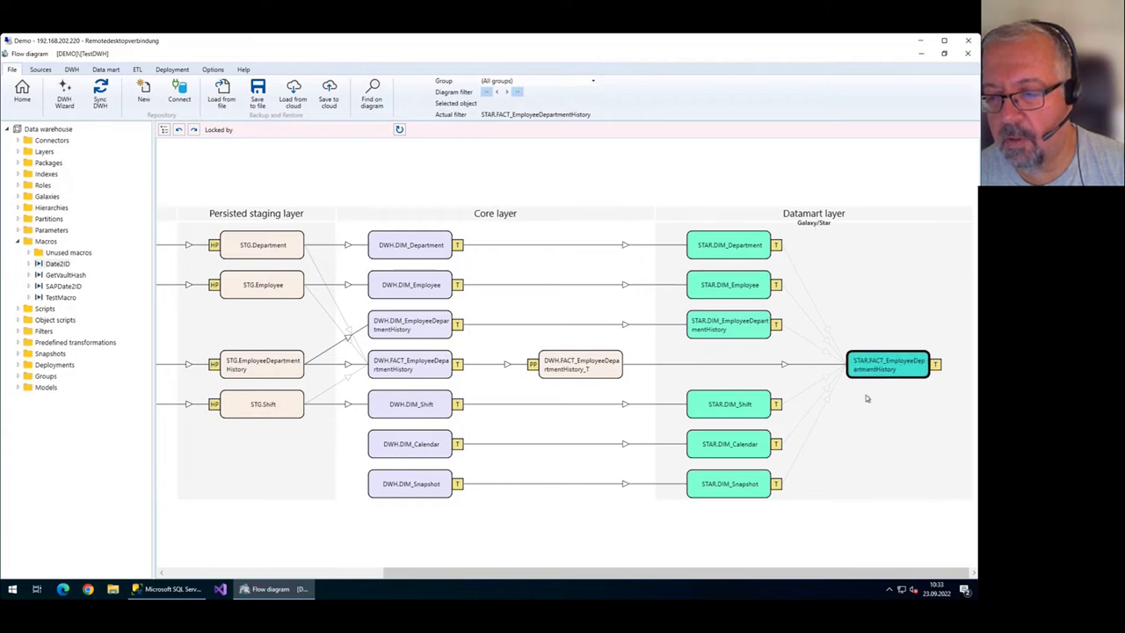
pyautogui.click(937, 364)
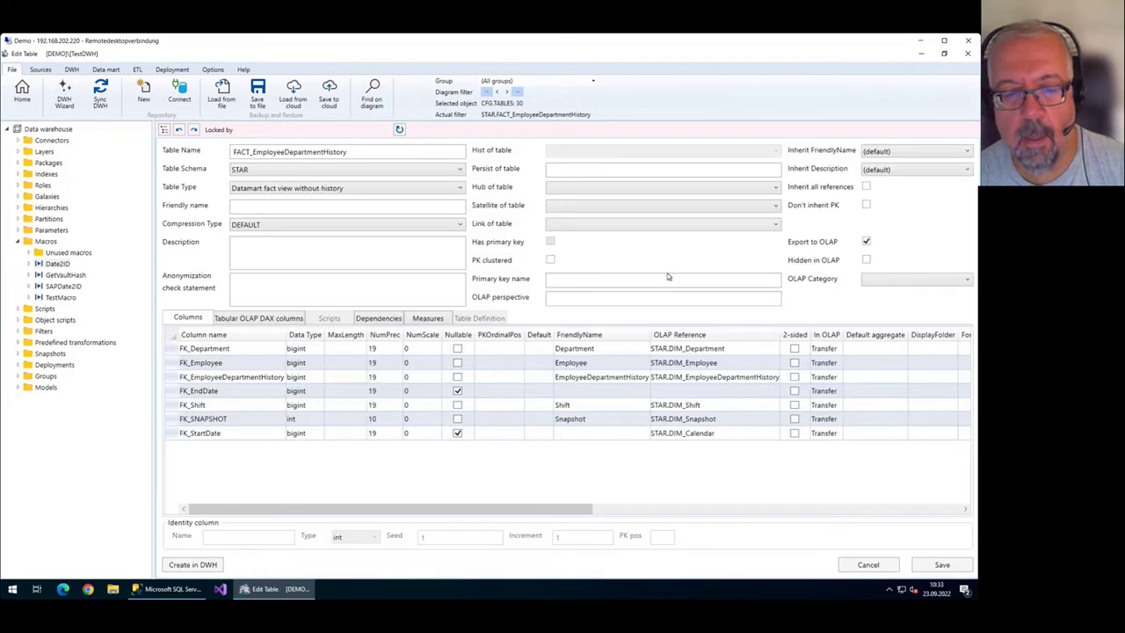
pyautogui.click(21, 88)
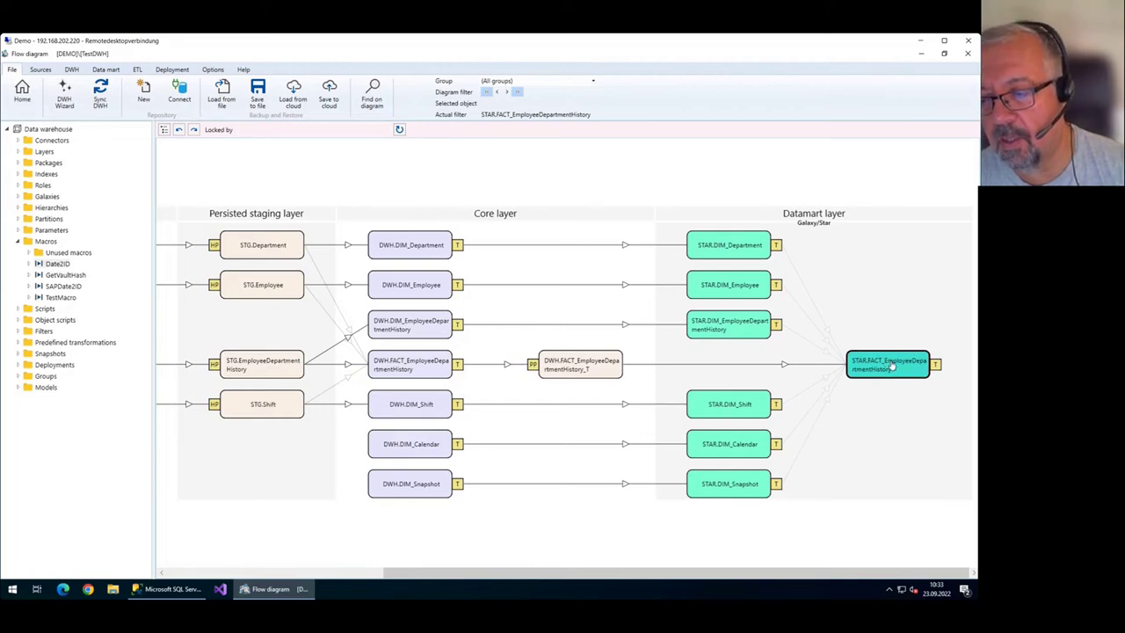
pyautogui.doubleClick(743, 248)
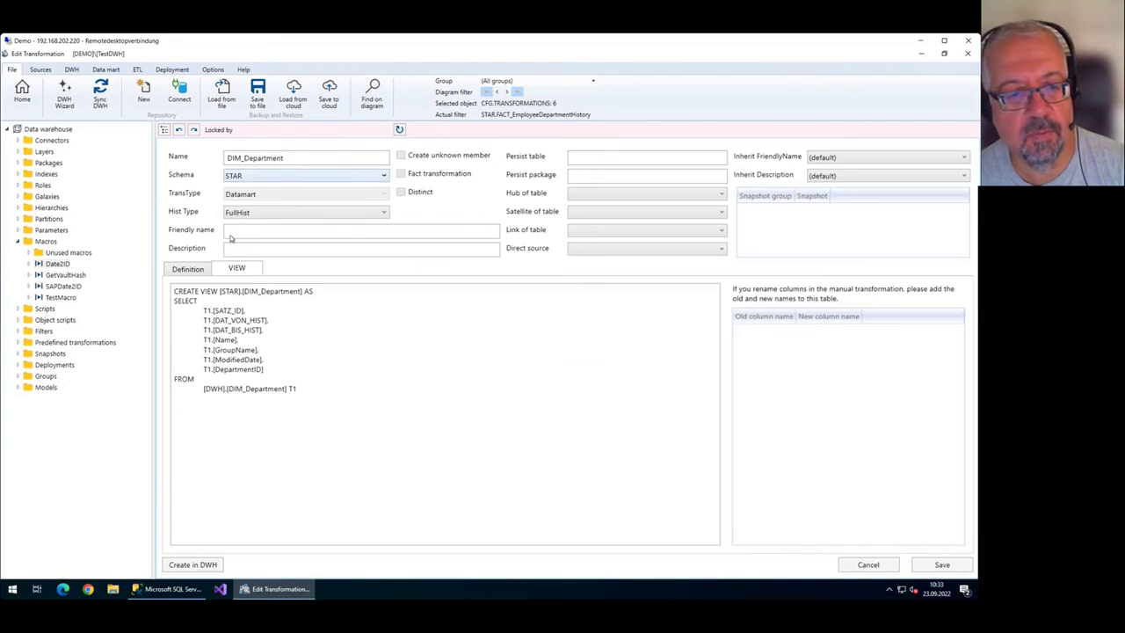
pyautogui.moveTo(337, 430); pyautogui.dragTo(178, 316)
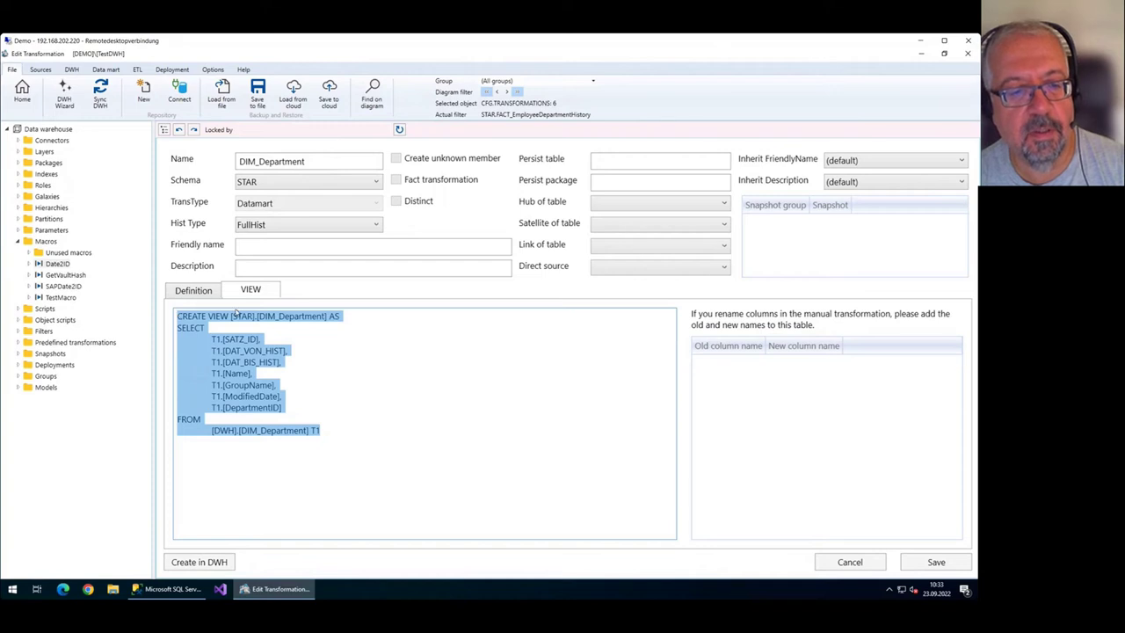
pyautogui.click(342, 388)
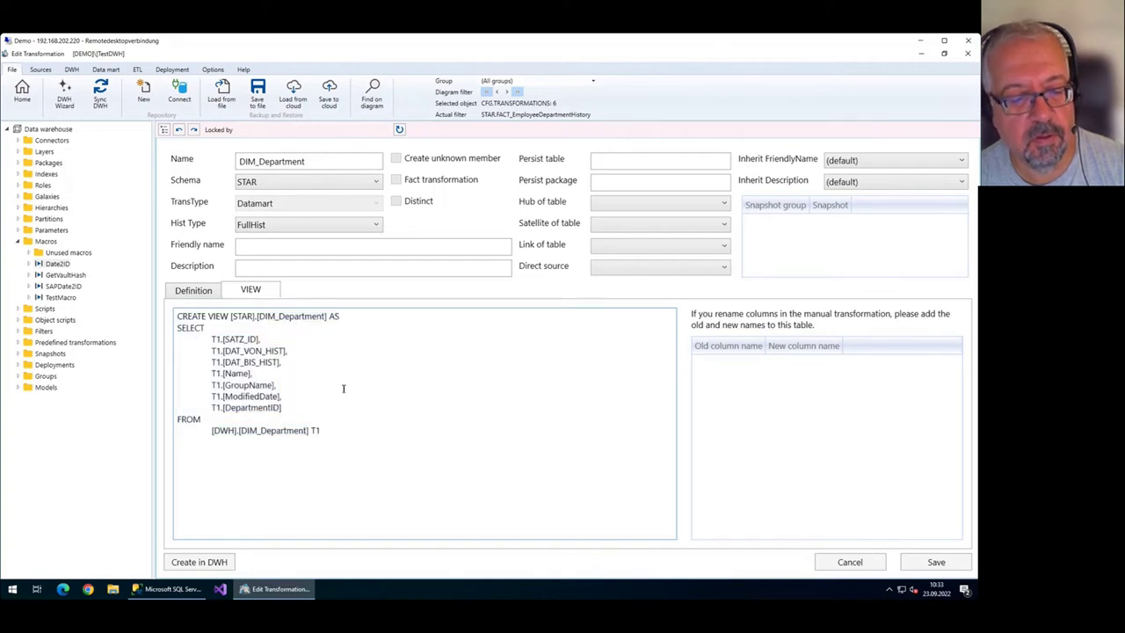
pyautogui.moveTo(231, 315); pyautogui.dragTo(329, 315)
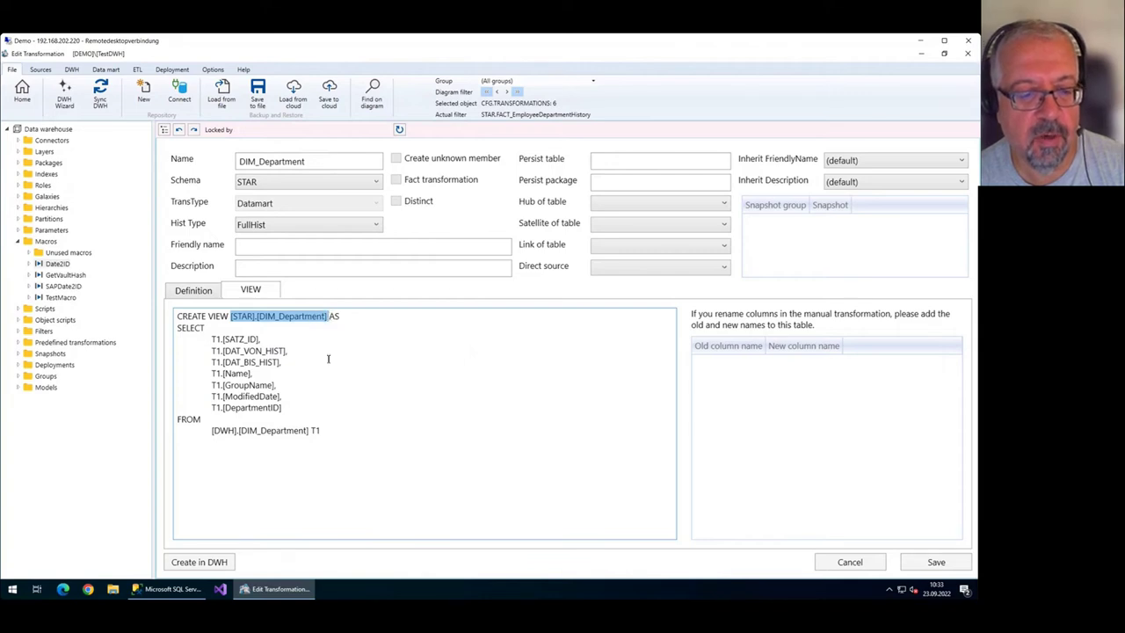
pyautogui.moveTo(310, 430); pyautogui.dragTo(173, 318)
pyautogui.click(227, 424)
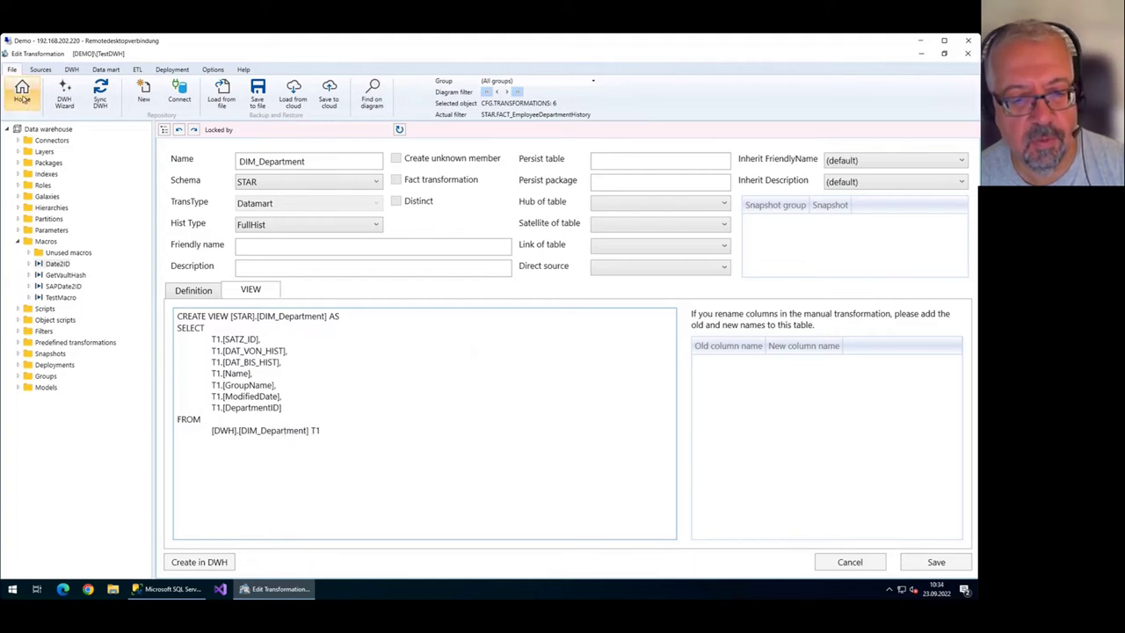
pyautogui.click(22, 92)
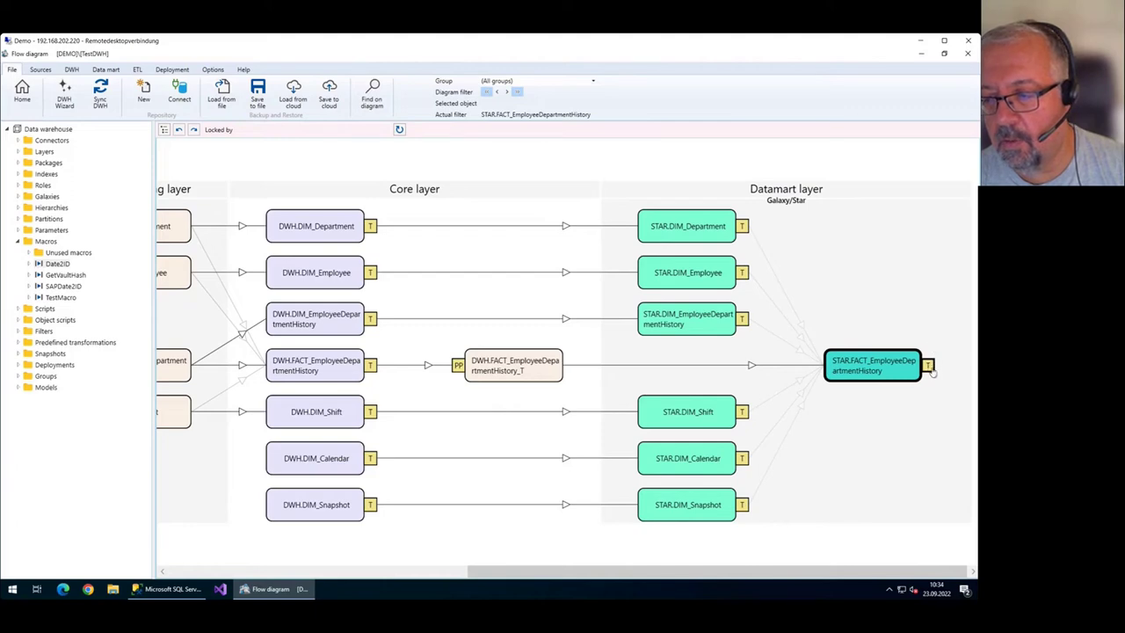
# Open the STAR.FACT_EmployeeDepartmentHistory table editor and check FK_Department's and FK_Employee's OLAP references.
pyautogui.click(928, 370)
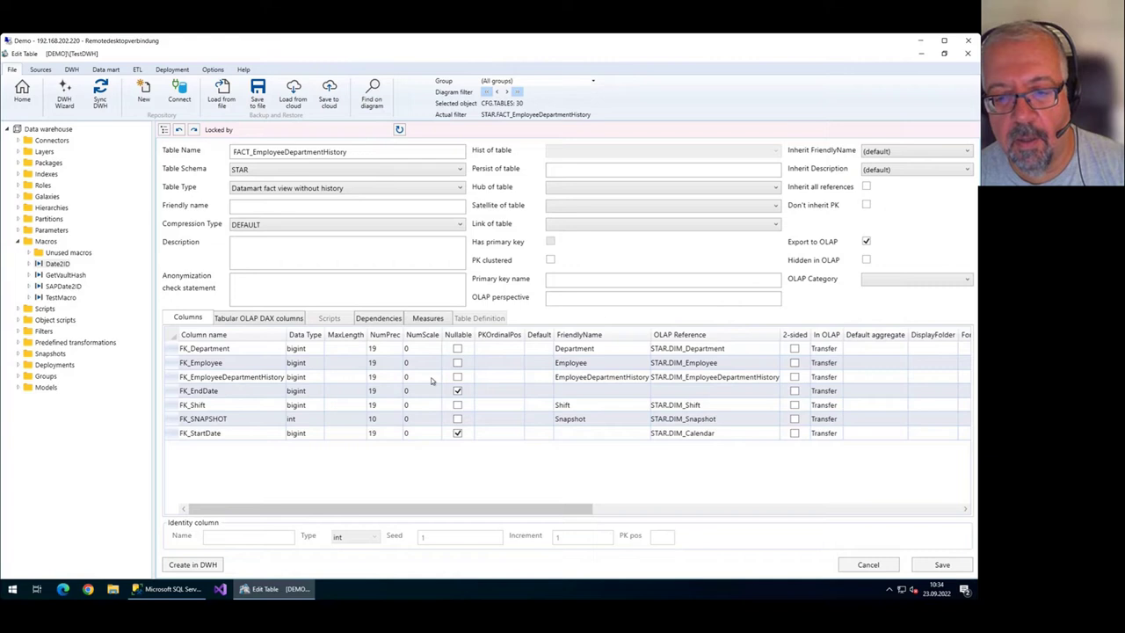
pyautogui.click(708, 351)
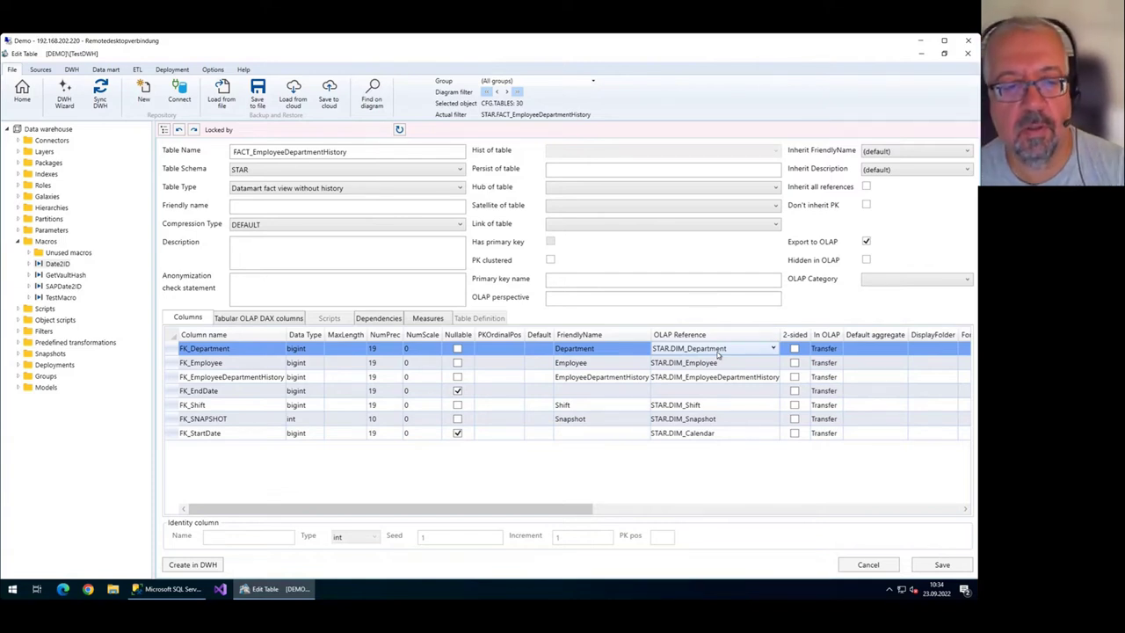
pyautogui.click(227, 349)
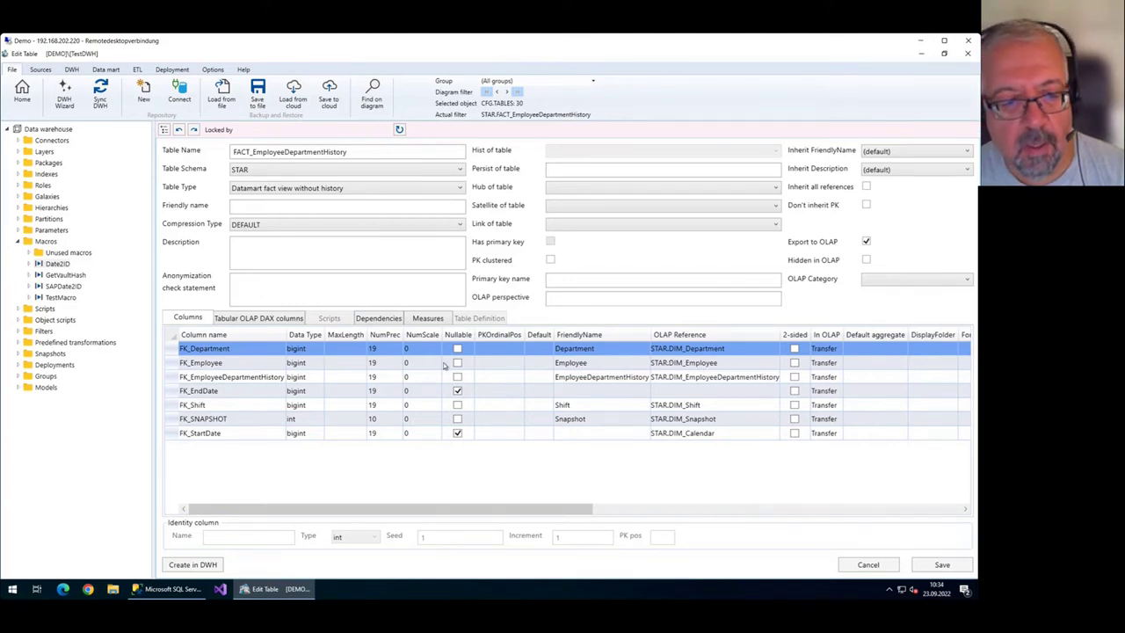
pyautogui.click(253, 367)
pyautogui.click(724, 369)
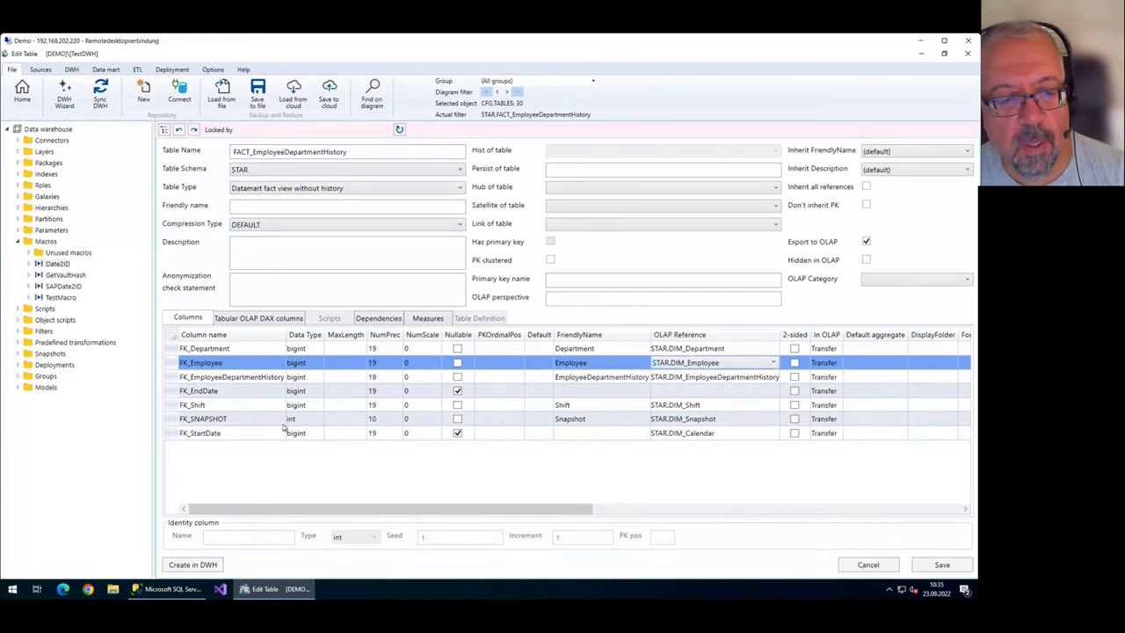
# Check that FK_StartDate references STAR.DIM_Calendar and that FK_EndDate has no dimension.
pyautogui.click(225, 436)
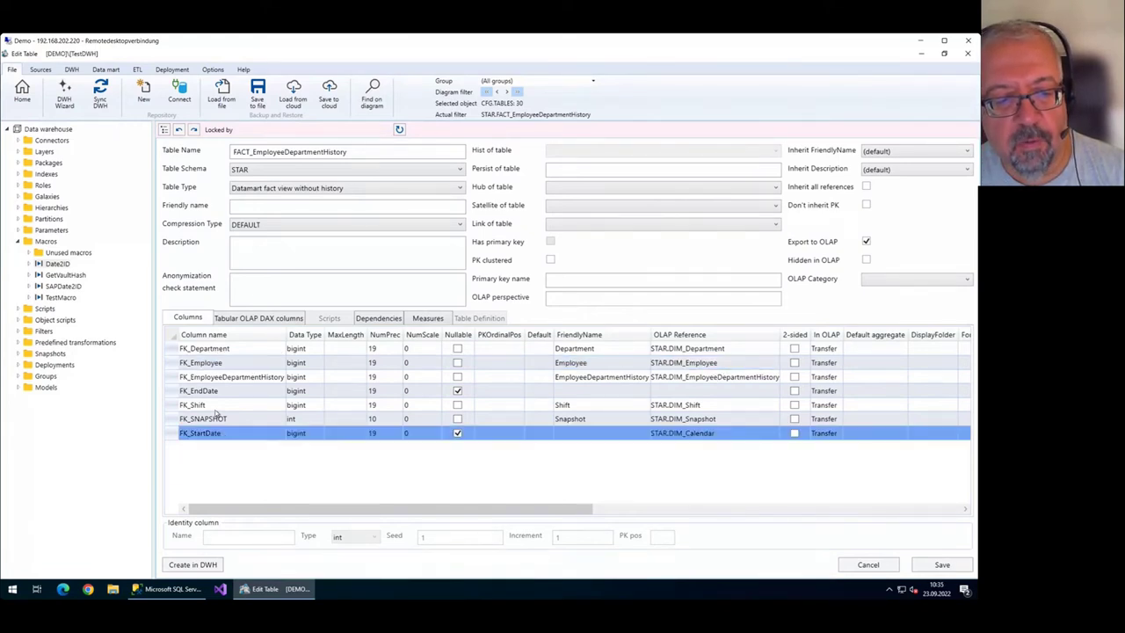
pyautogui.click(218, 397)
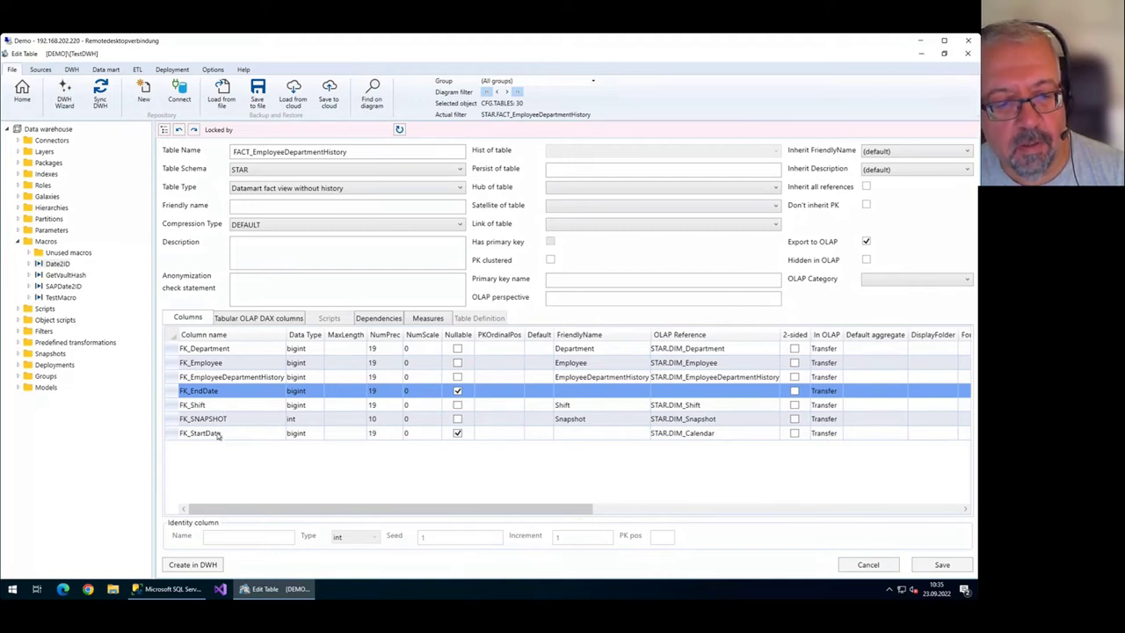
pyautogui.click(218, 434)
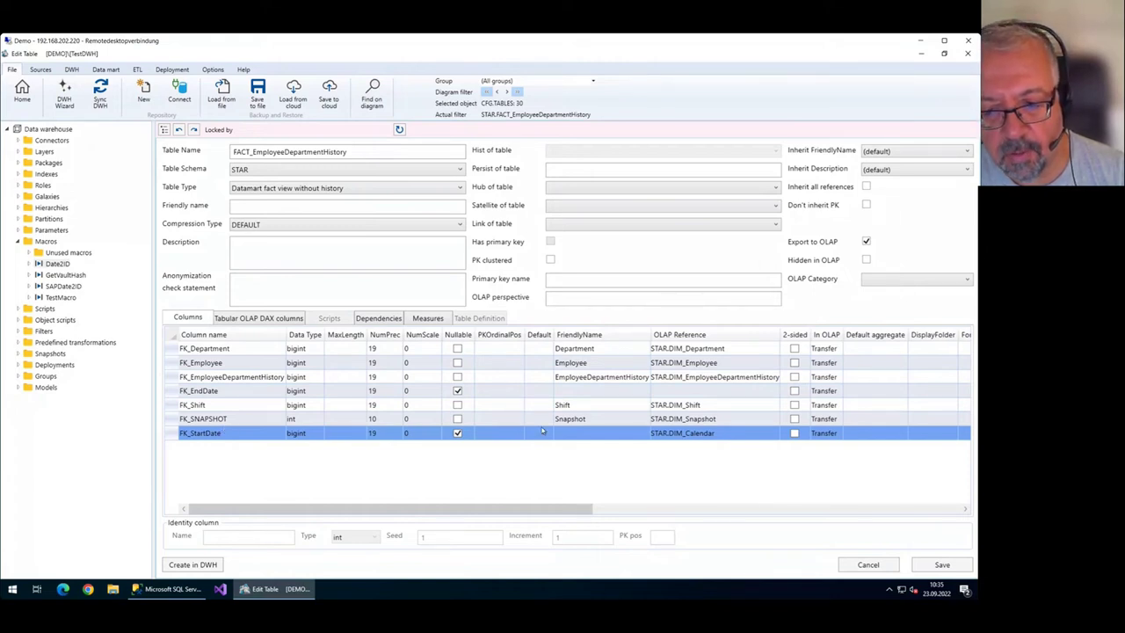
pyautogui.click(752, 434)
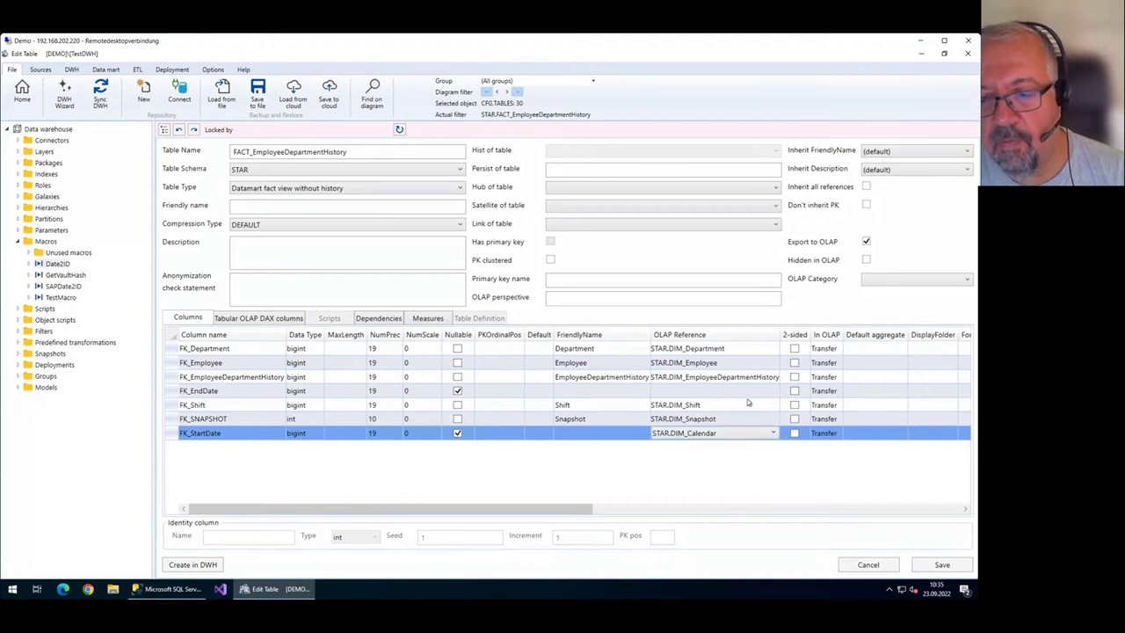
pyautogui.click(747, 396)
pyautogui.click(725, 437)
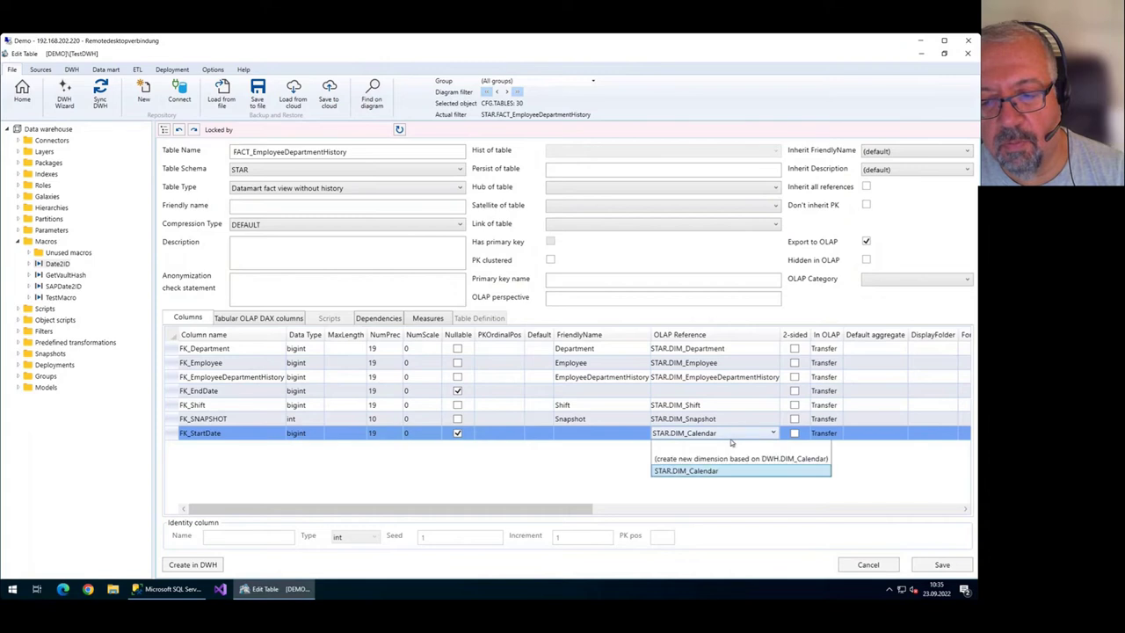
pyautogui.click(727, 391)
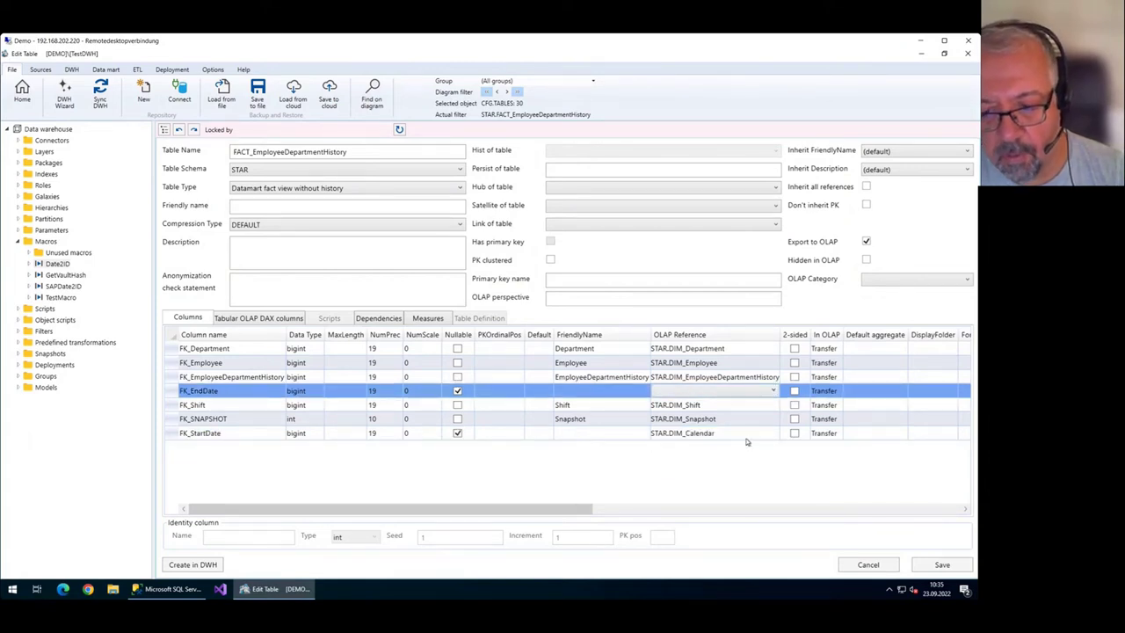
# Create dimension DIM_EndDate from DWH.DIM_Calendar for FK_EndDate and save the table.
pyautogui.click(761, 393)
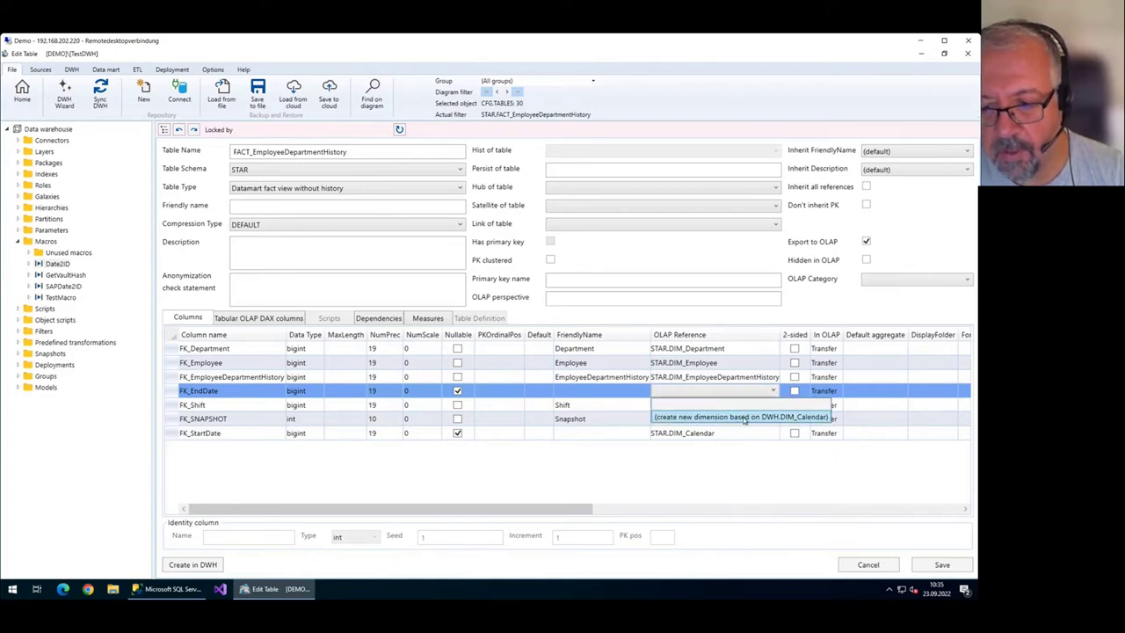
pyautogui.click(744, 418)
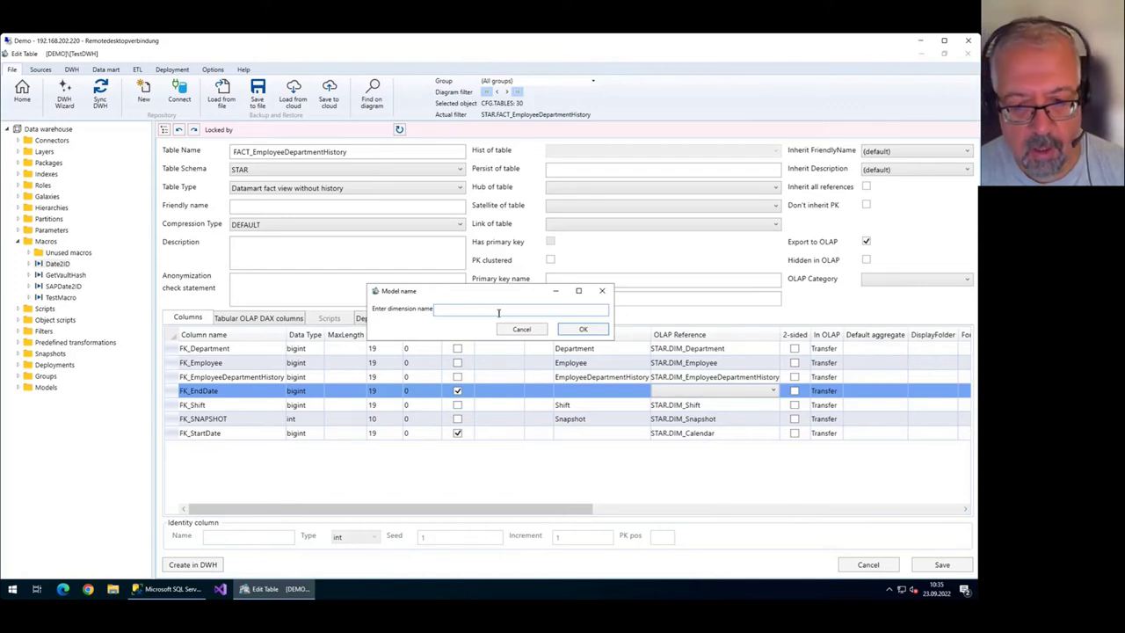
pyautogui.write('DIM_End')
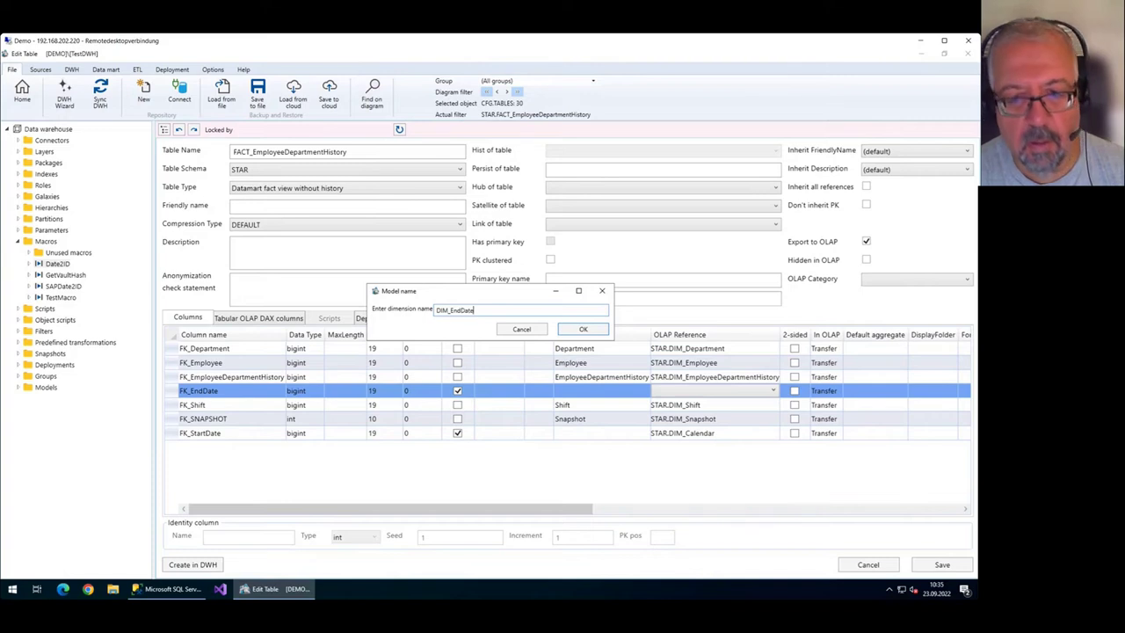
pyautogui.write('Date')
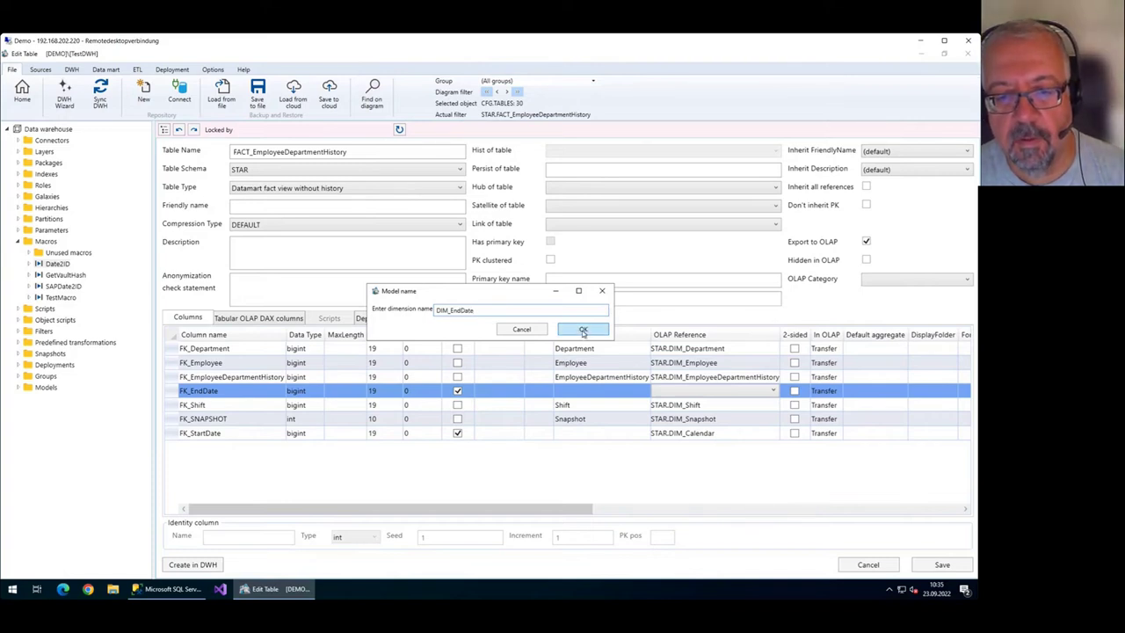
pyautogui.click(583, 331)
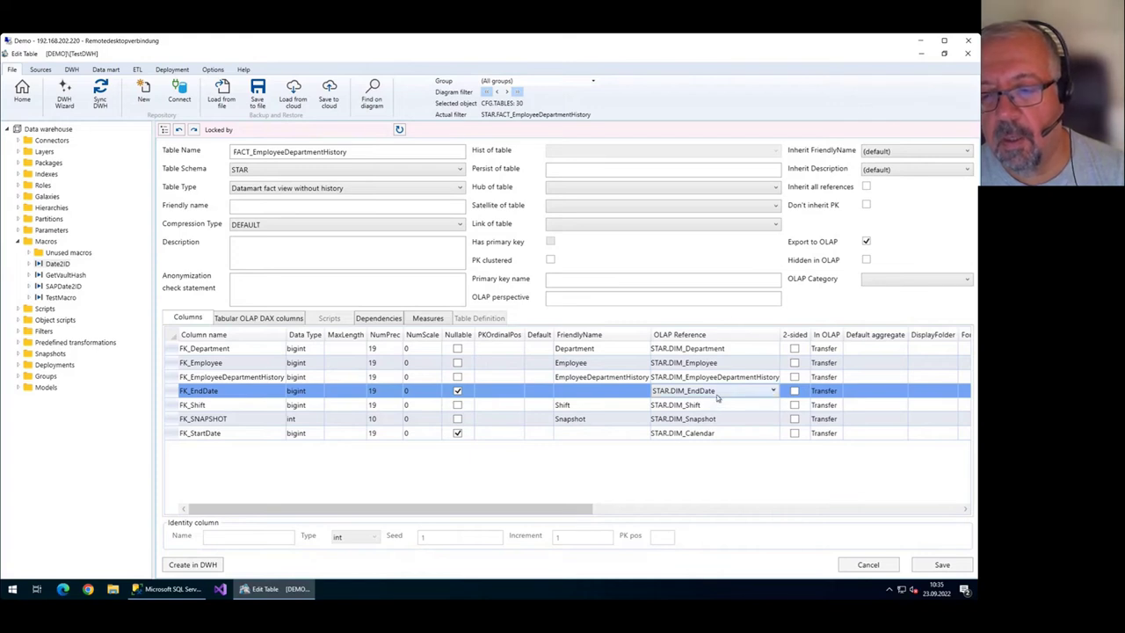
pyautogui.click(721, 433)
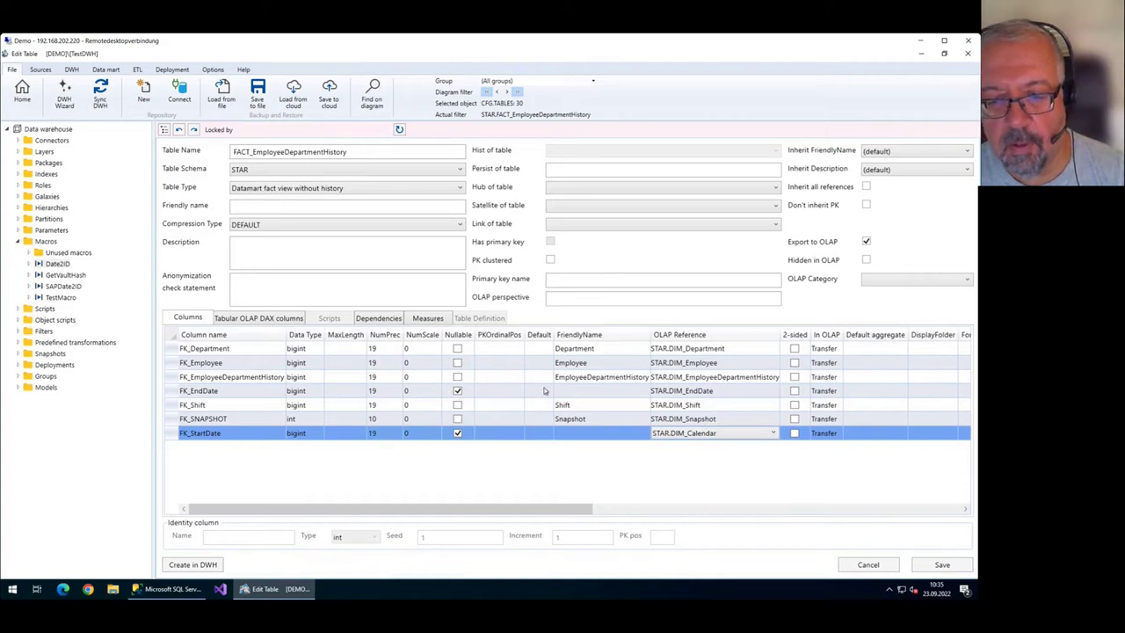
pyautogui.click(22, 92)
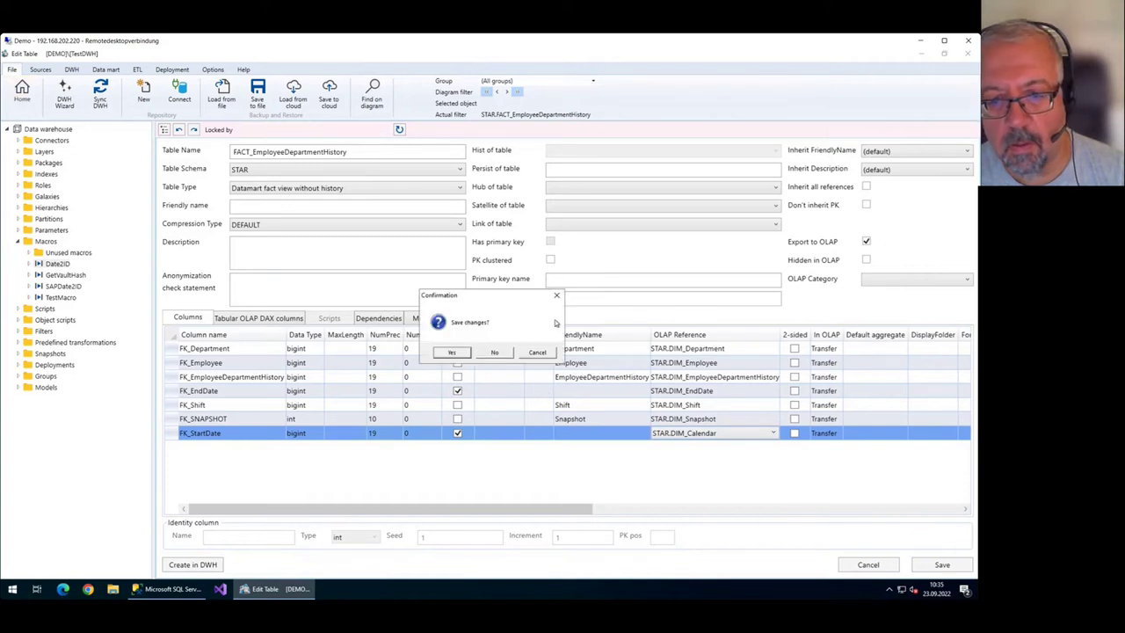
pyautogui.click(452, 353)
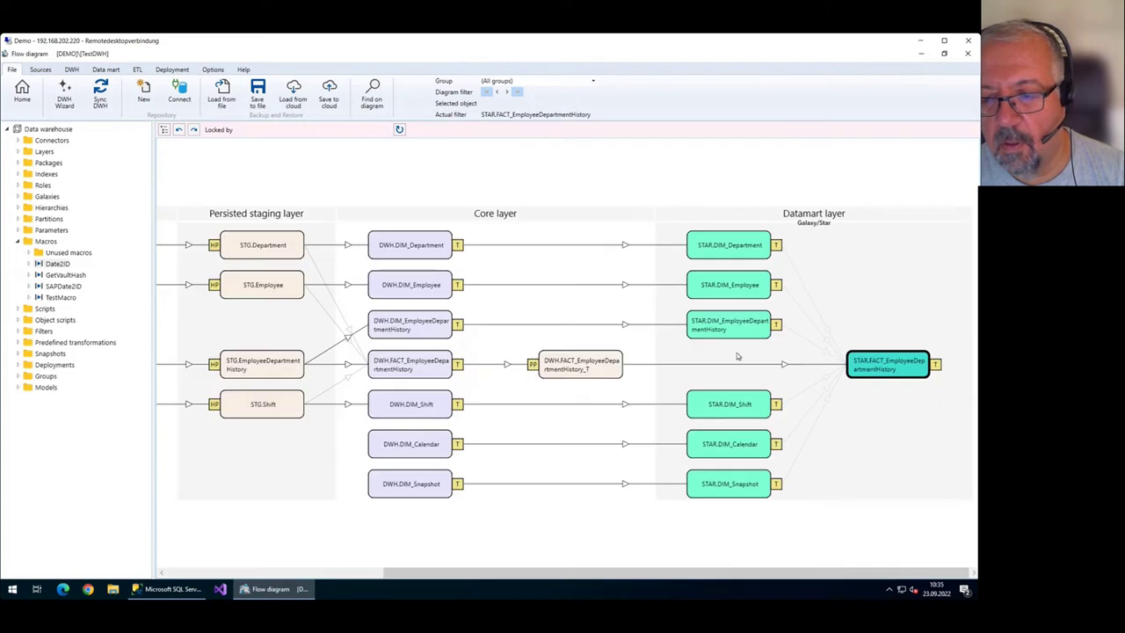
# Synchronize the warehouse from the diagram menu, then open the DWH.DIM_Calendar transformation.
pyautogui.rightClick(761, 356)
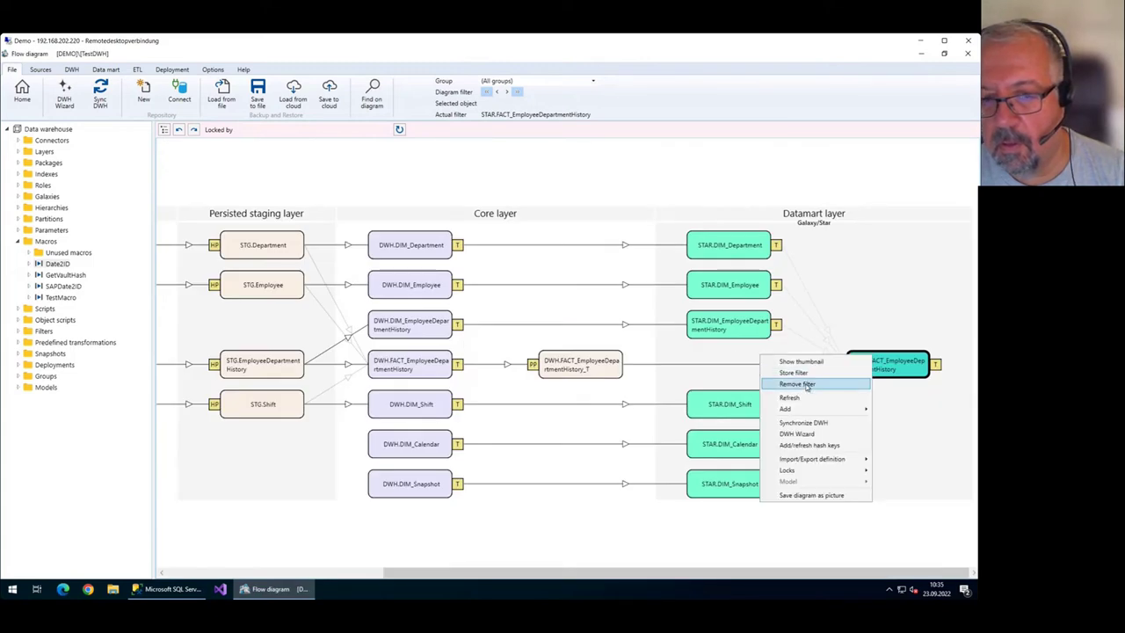
pyautogui.click(802, 422)
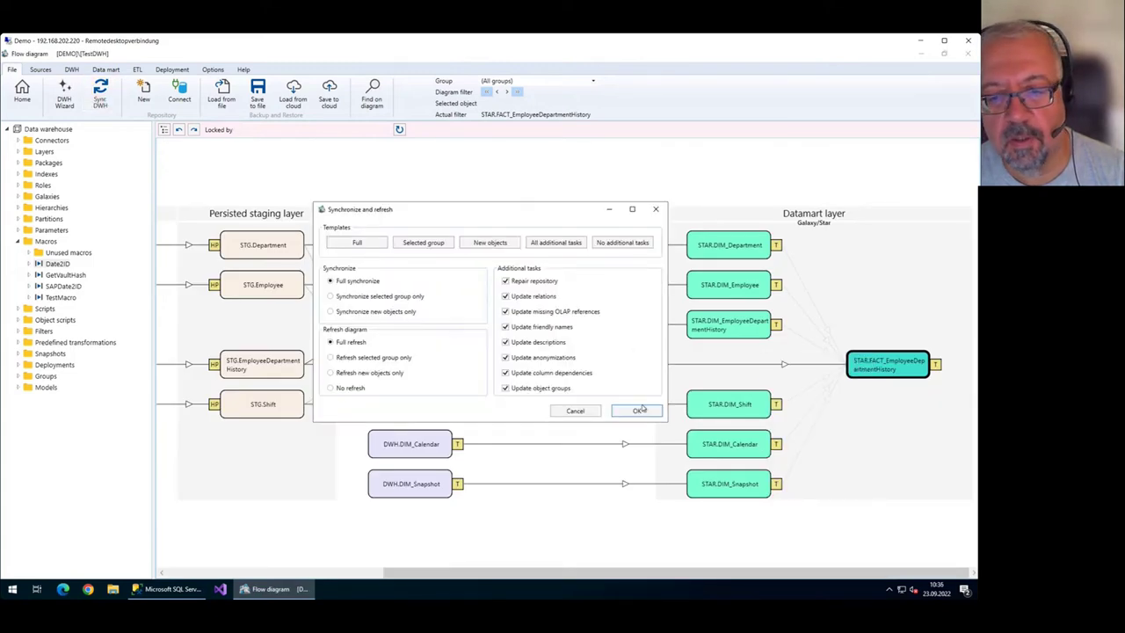
pyautogui.click(649, 408)
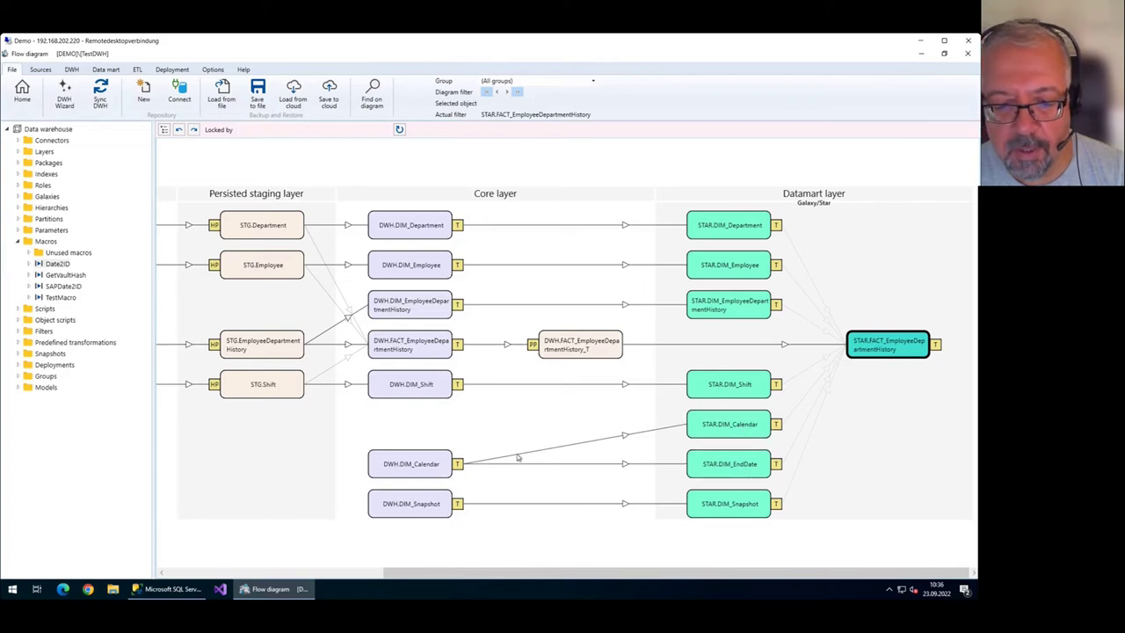
pyautogui.doubleClick(428, 470)
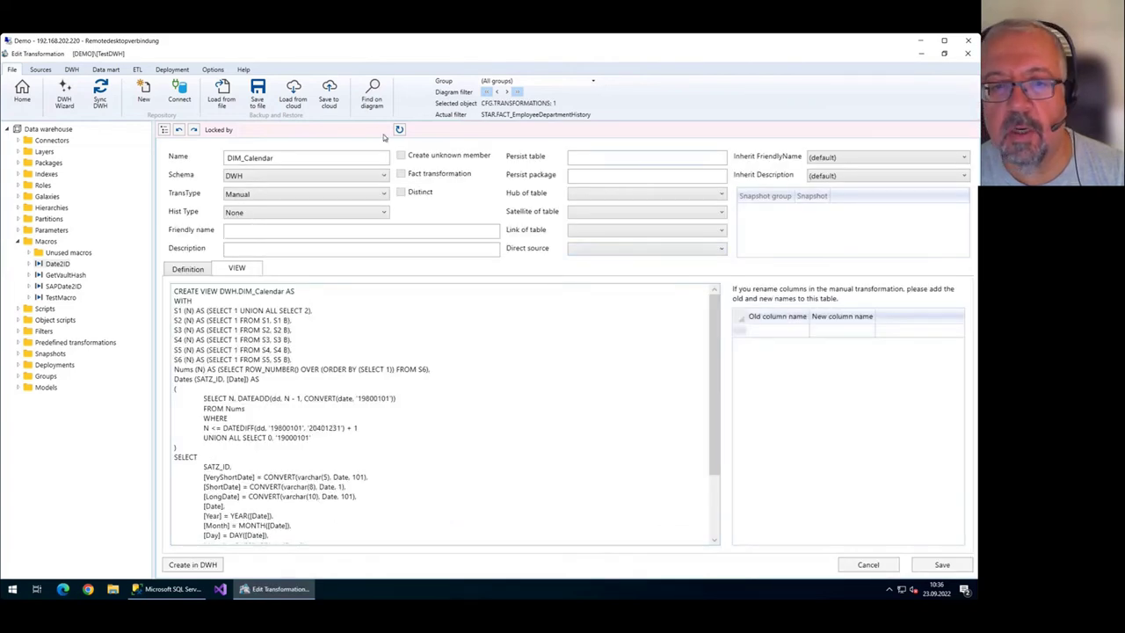
# Rename the calendar transformation's DIM_Calendar star view to DIM_StartDate, save it, and return to the diagram.
pyautogui.click(189, 273)
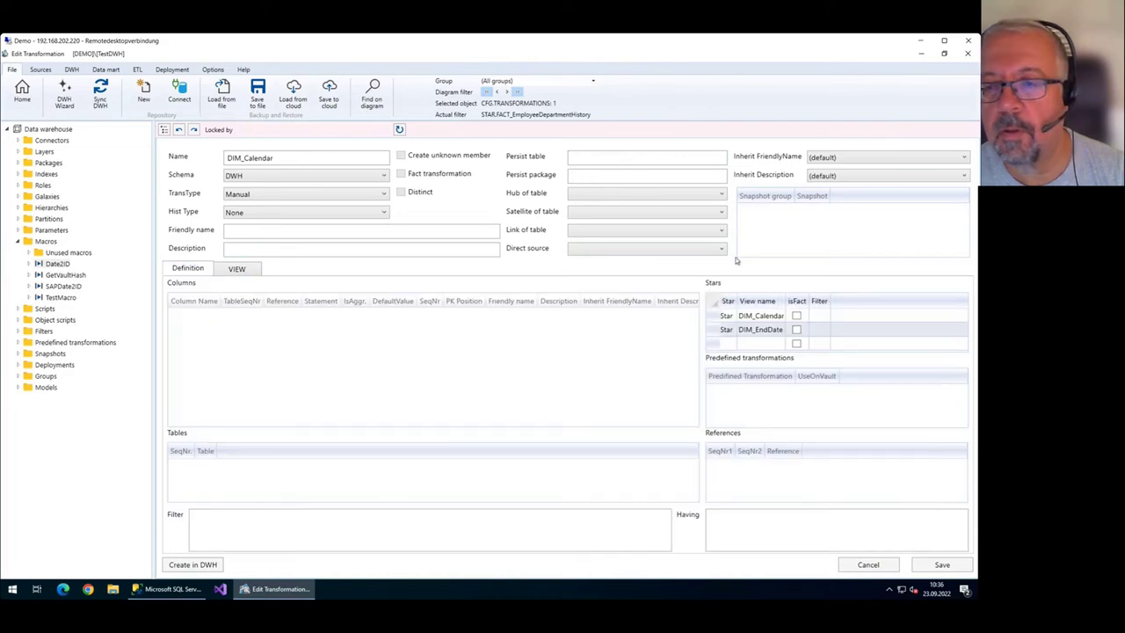
pyautogui.click(230, 269)
pyautogui.click(188, 268)
pyautogui.click(776, 322)
pyautogui.moveTo(756, 316); pyautogui.dragTo(820, 322)
pyautogui.write('StartDate')
pyautogui.press('Tab')
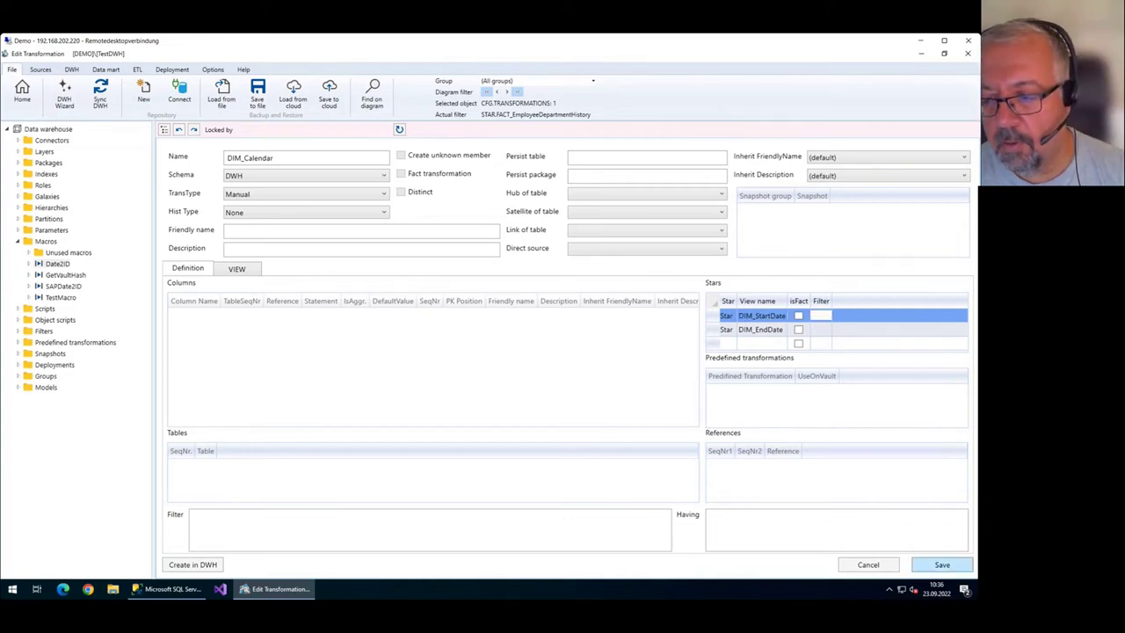
pyautogui.click(945, 567)
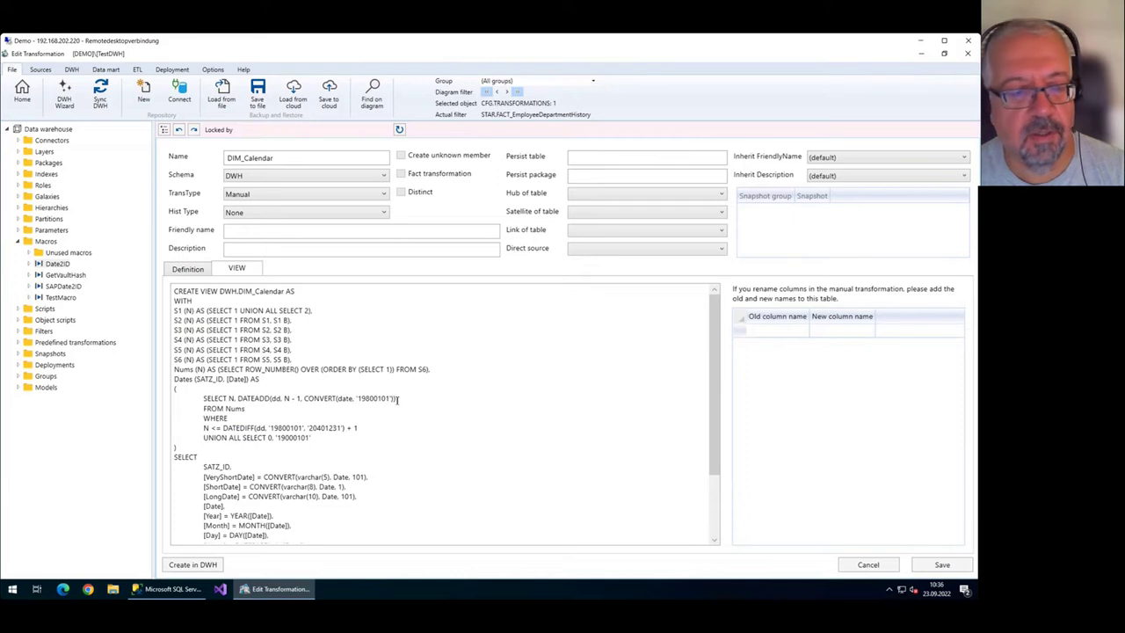
pyautogui.click(22, 91)
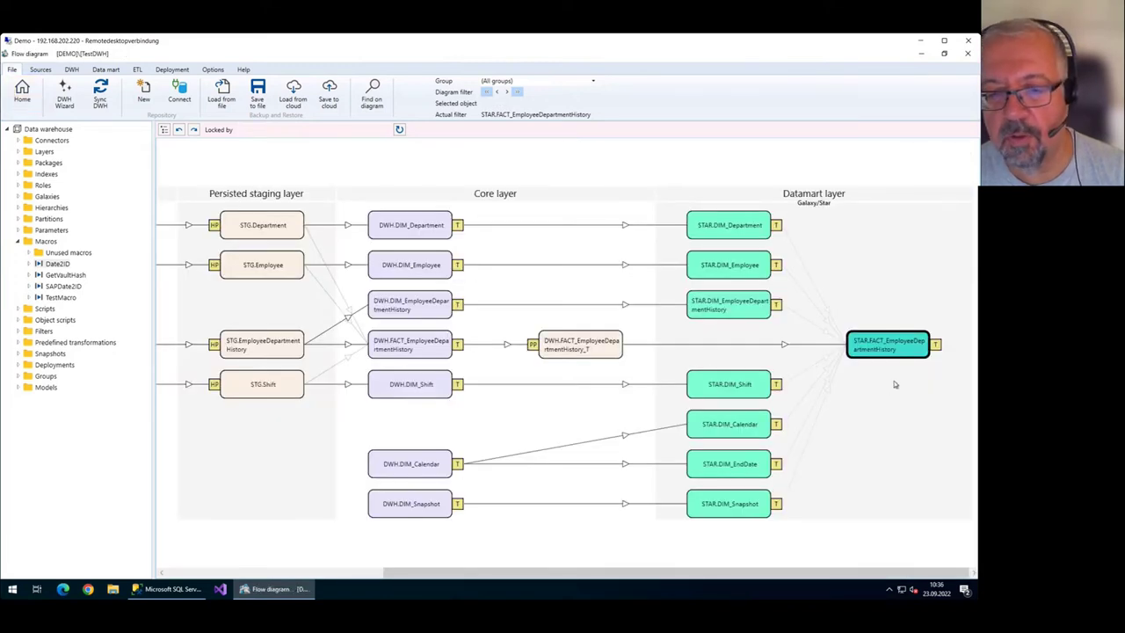
# Run a full DWH synchronization so STAR.DIM_StartDate appears in the datamart.
pyautogui.click(100, 92)
pyautogui.click(637, 410)
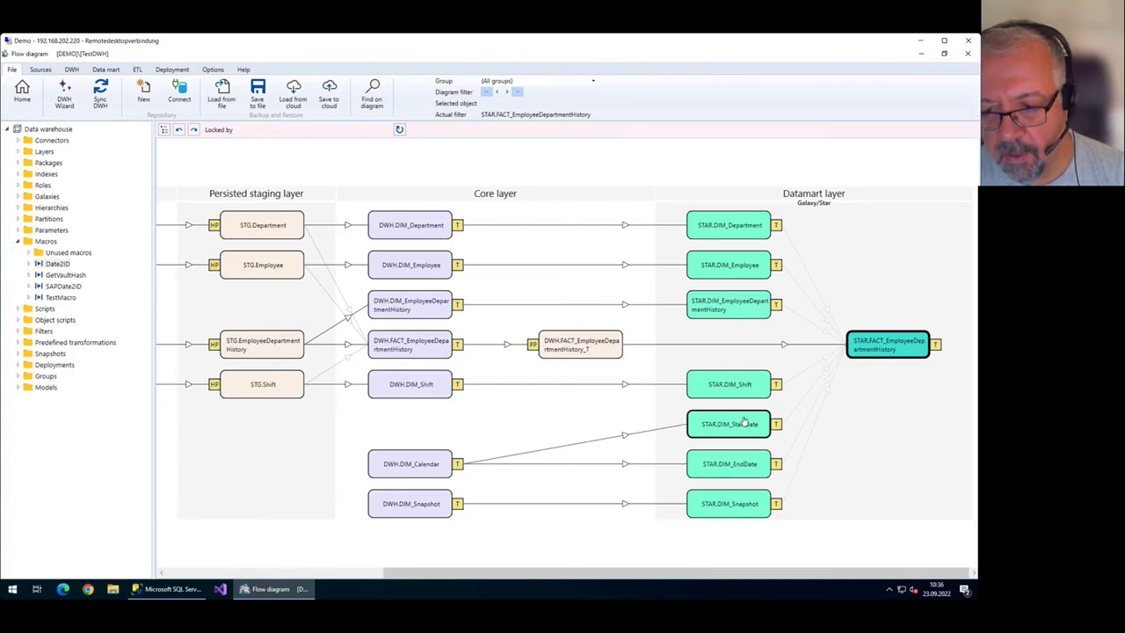
pyautogui.click(746, 466)
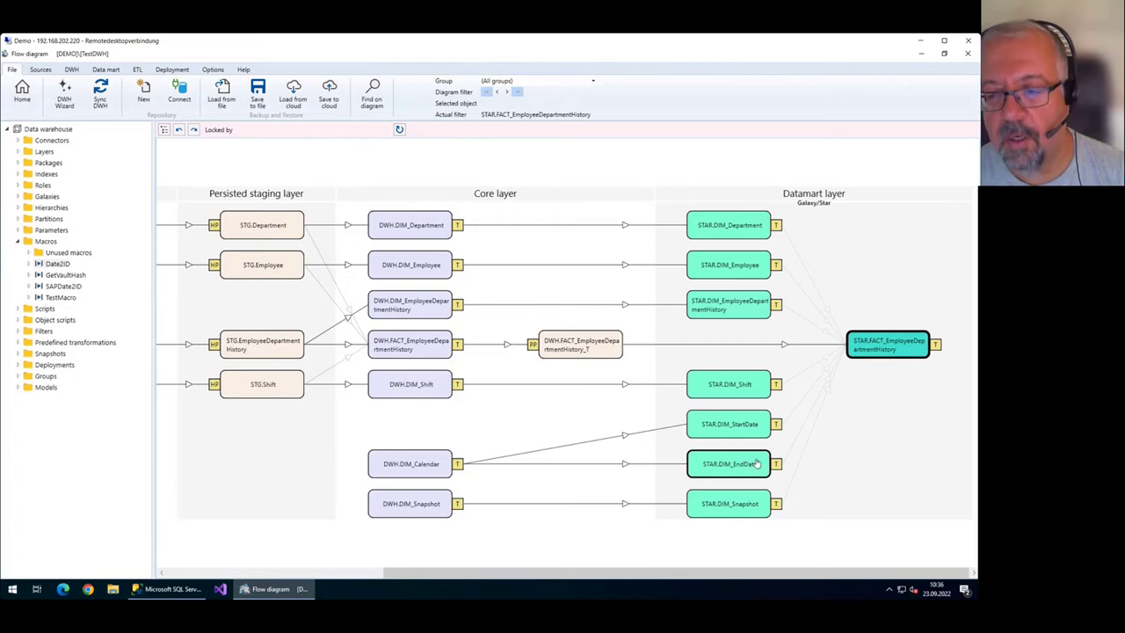
# Remove the diagram filter and open the FACT_EmployeePayHistory table editor.
pyautogui.rightClick(567, 283)
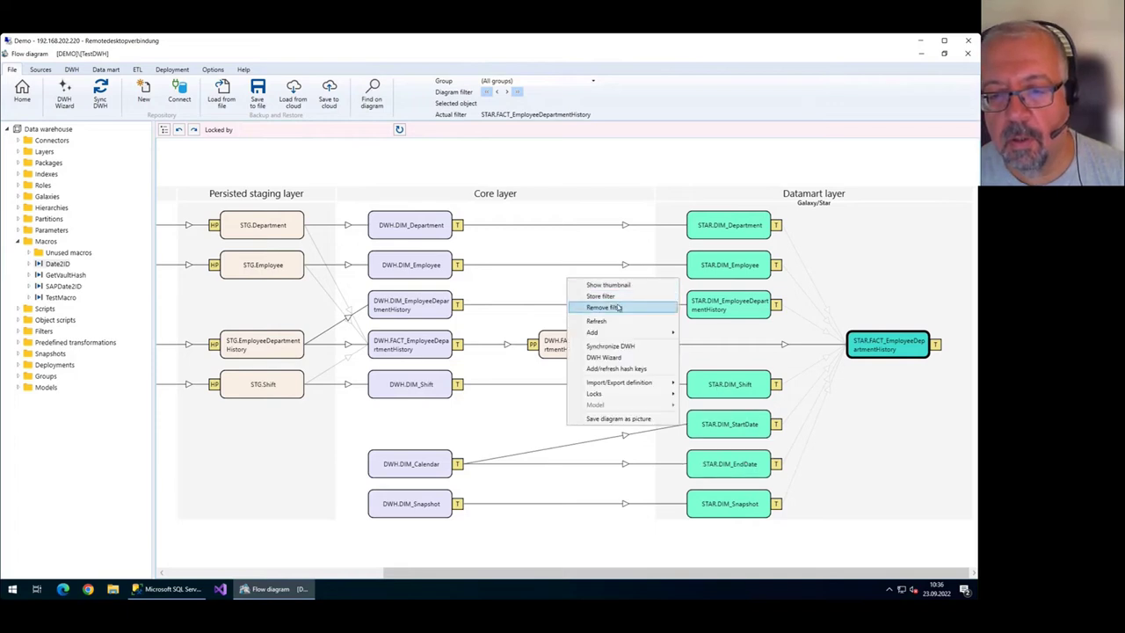
pyautogui.click(620, 307)
pyautogui.scroll(-1, 835, 402)
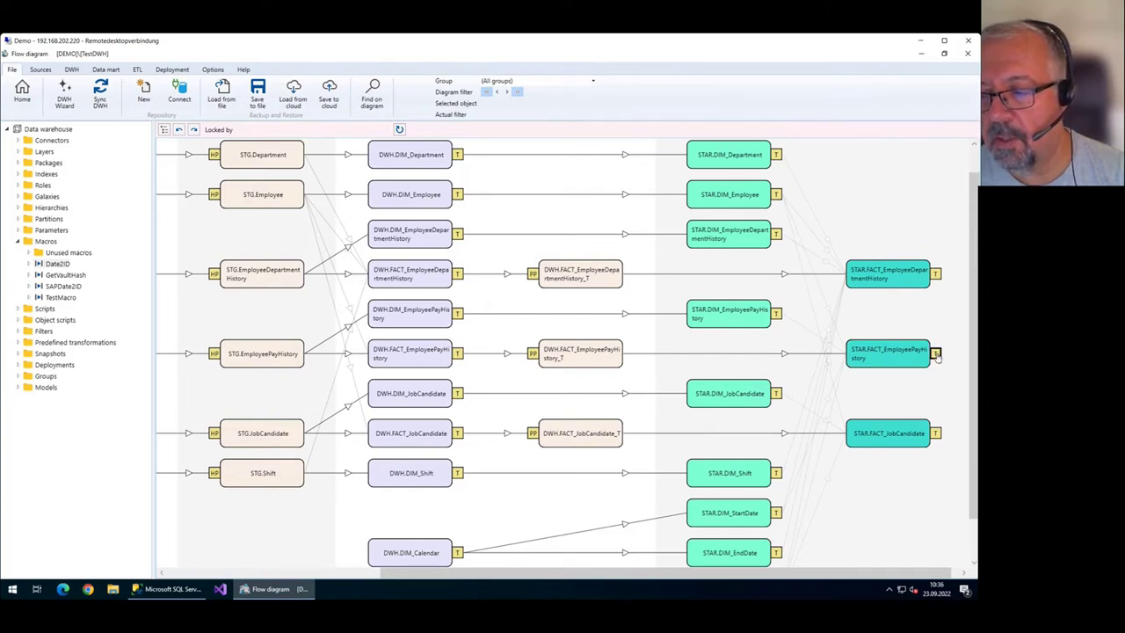
pyautogui.click(937, 353)
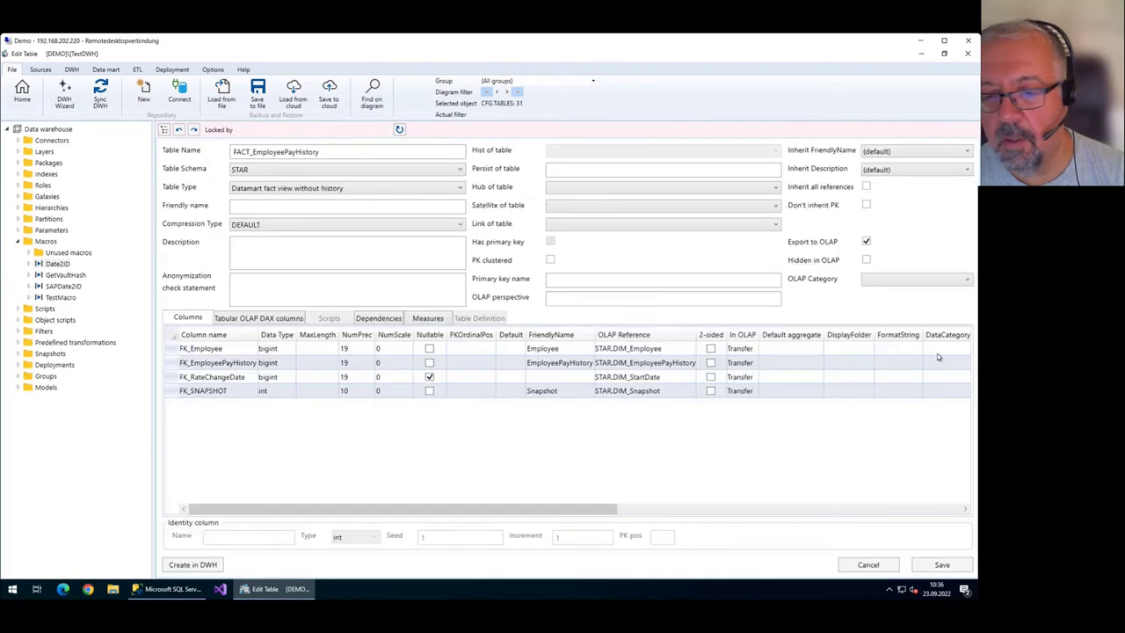
# Point FK_RateChangeDate at a new DIM_RateChangeDate dimension based on DWH.DIM_Calendar and save the fact table.
pyautogui.click(657, 378)
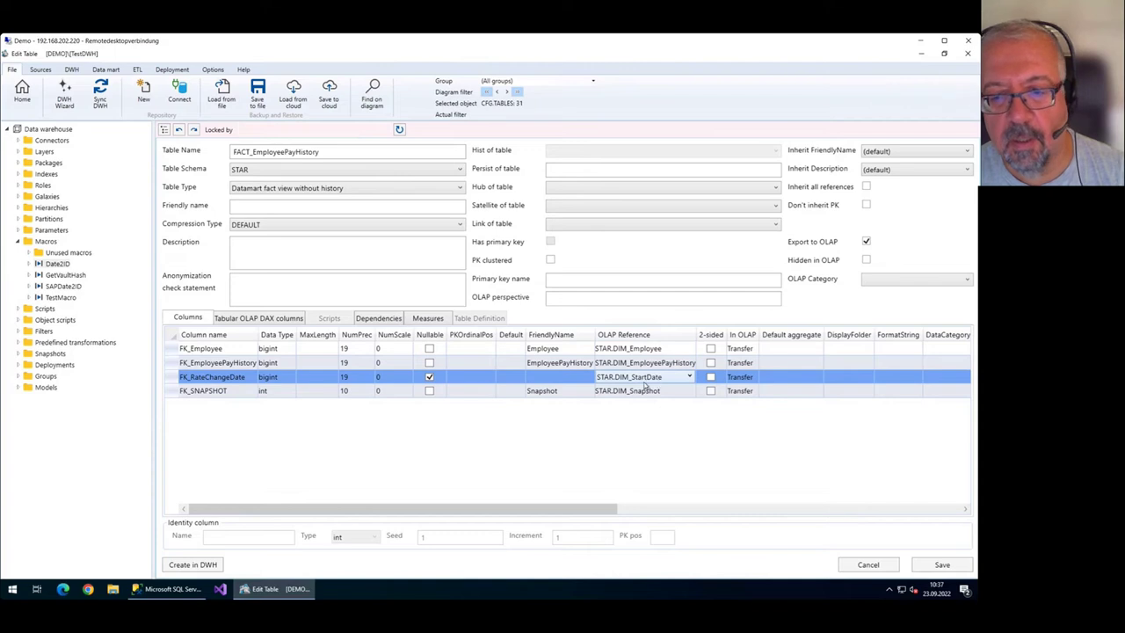
pyautogui.click(670, 380)
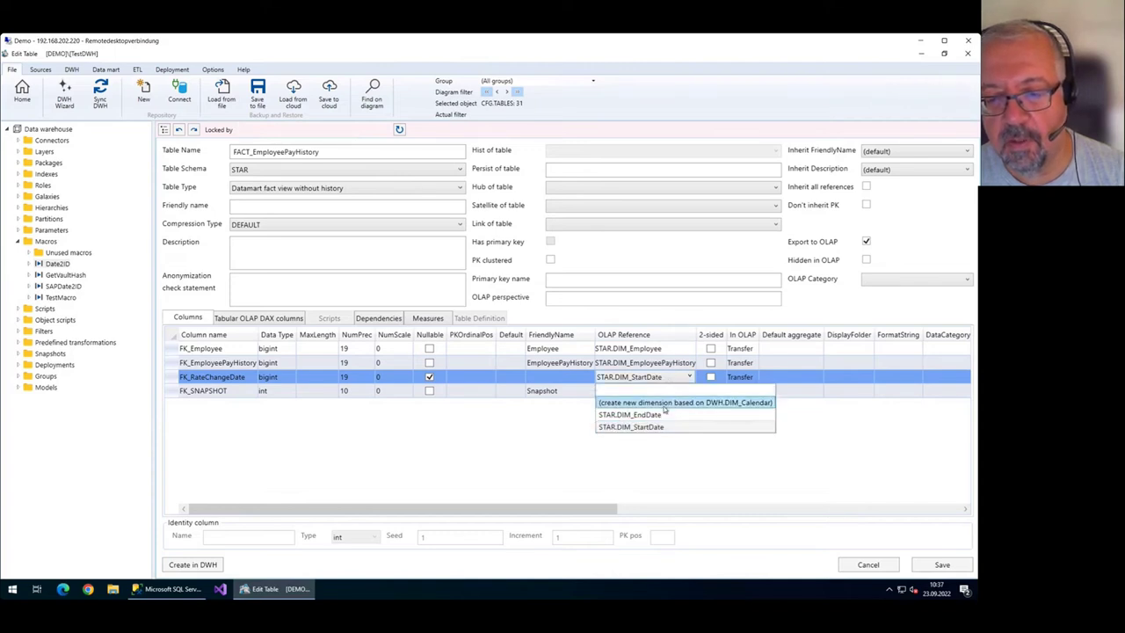
pyautogui.click(673, 404)
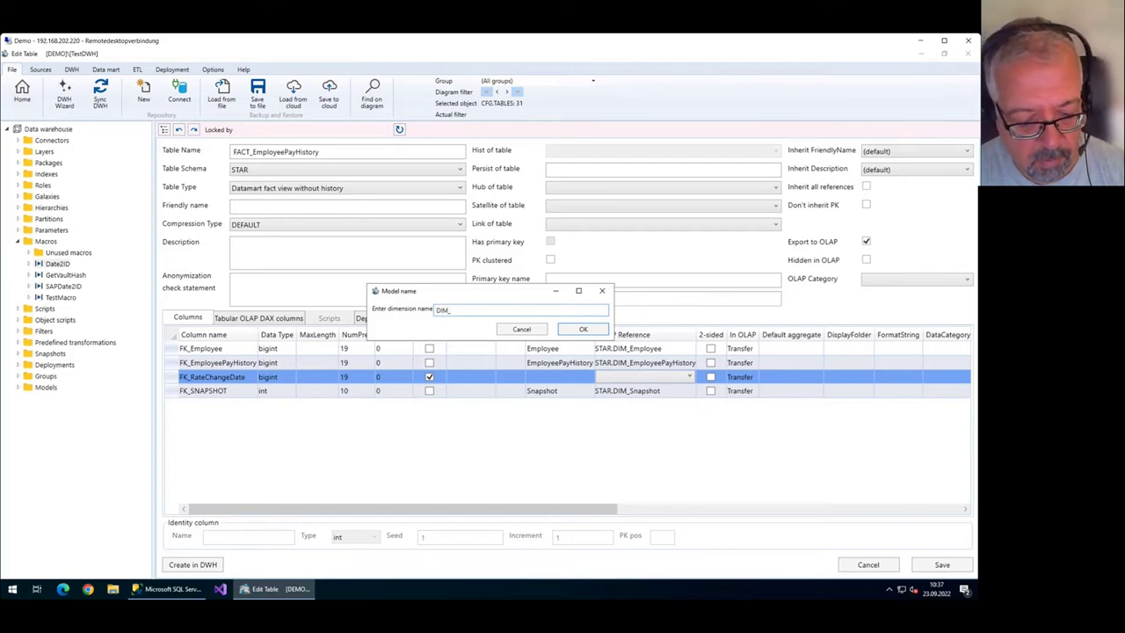
pyautogui.write('DIM_RateChangeDate')
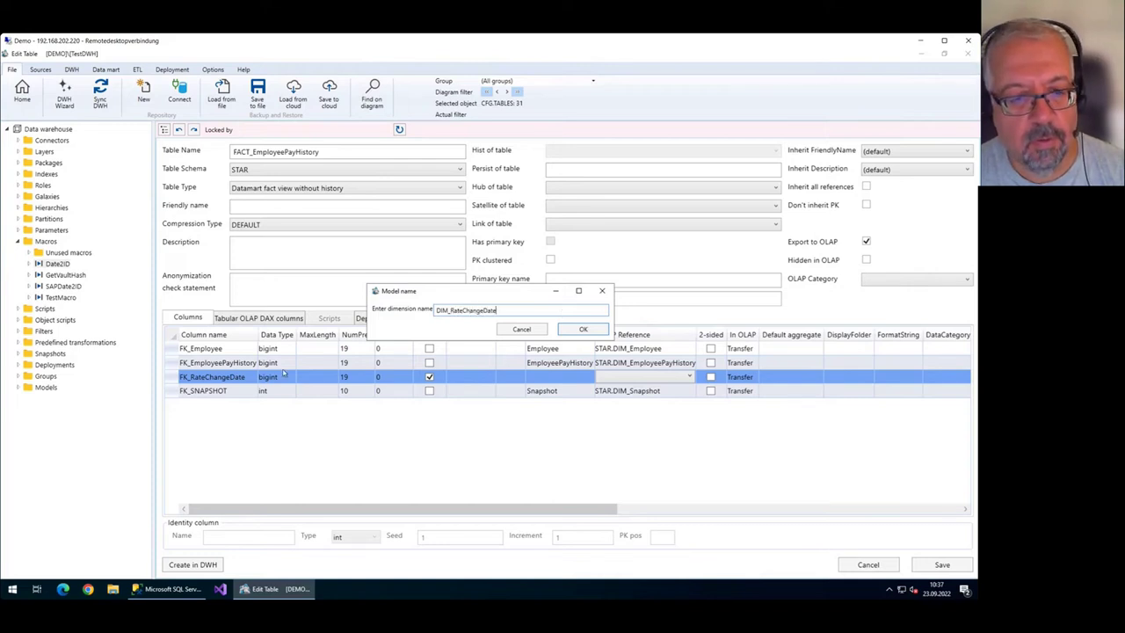
pyautogui.click(581, 328)
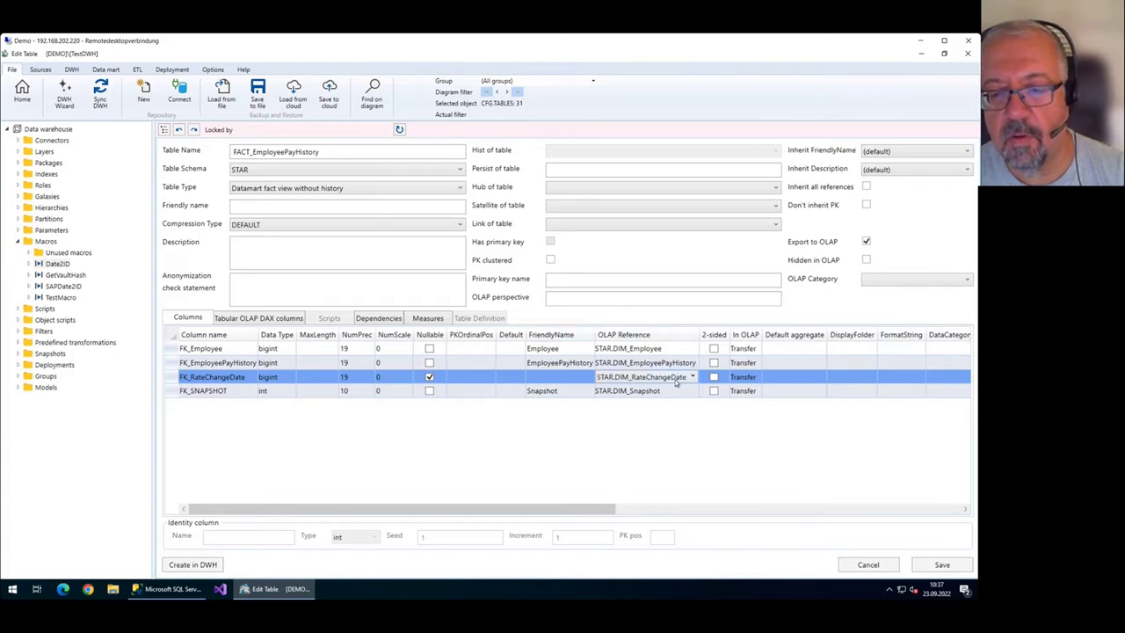
pyautogui.click(20, 96)
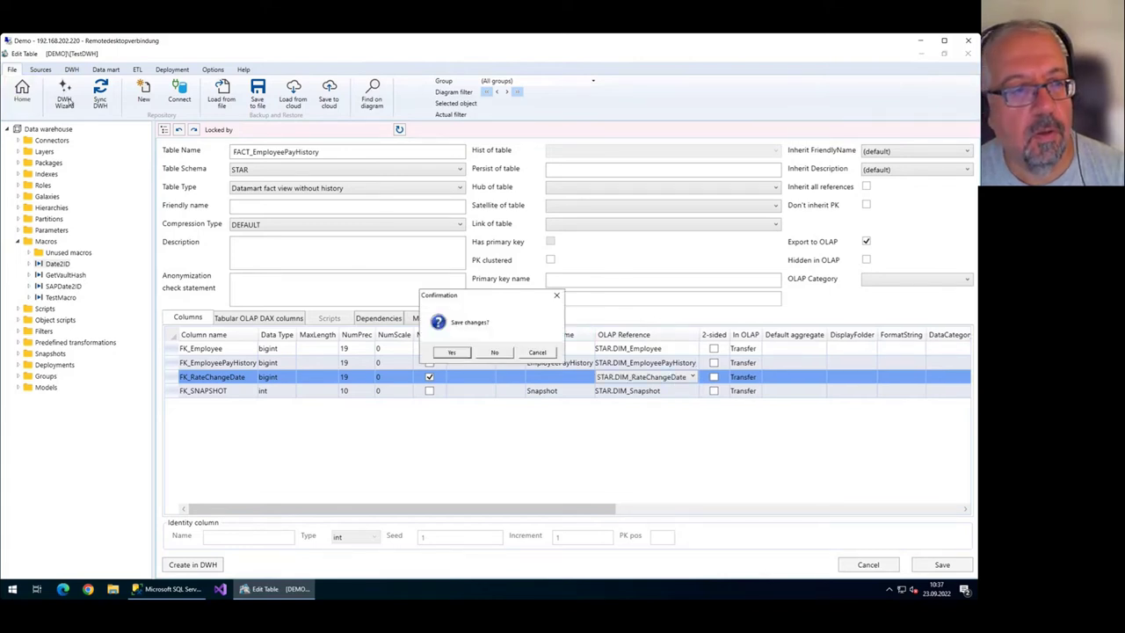
pyautogui.click(451, 351)
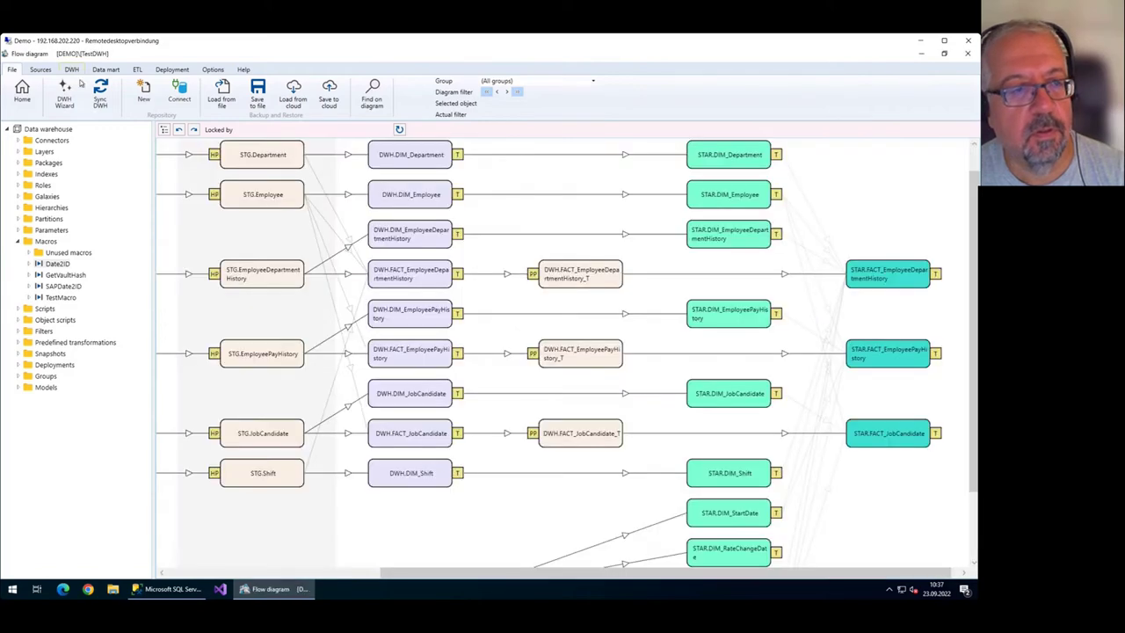
pyautogui.click(100, 94)
# Confirm the synchronization, check the new STAR.DIM_RateChangeDate dimension, then open FACT_EmployeeDepartmentHistory.
pyautogui.click(637, 411)
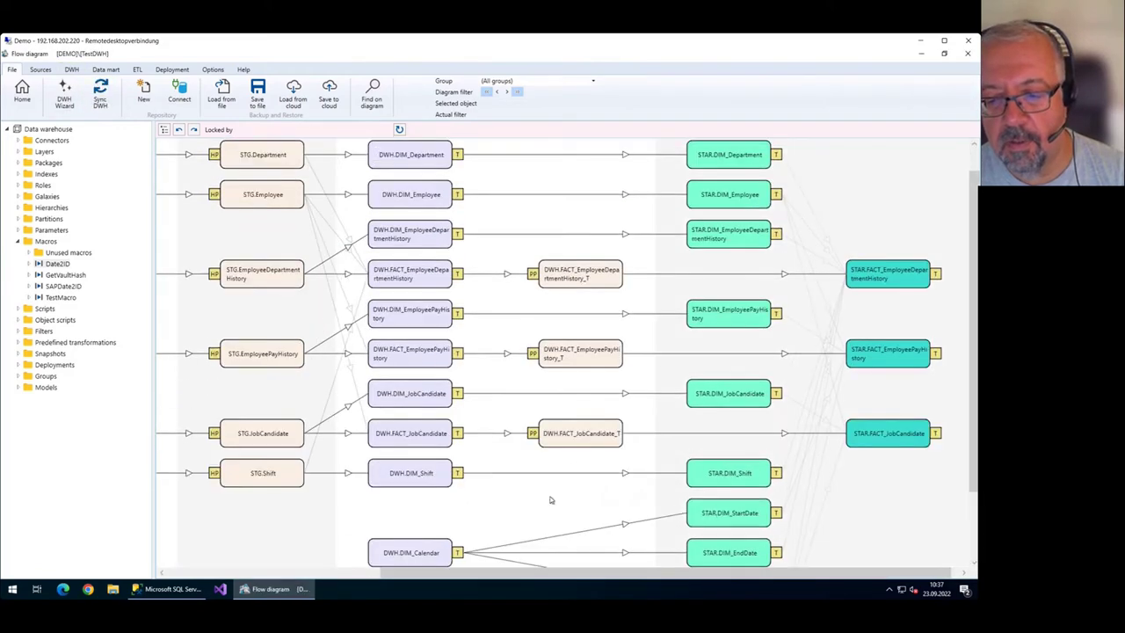
pyautogui.scroll(-2, 768, 511)
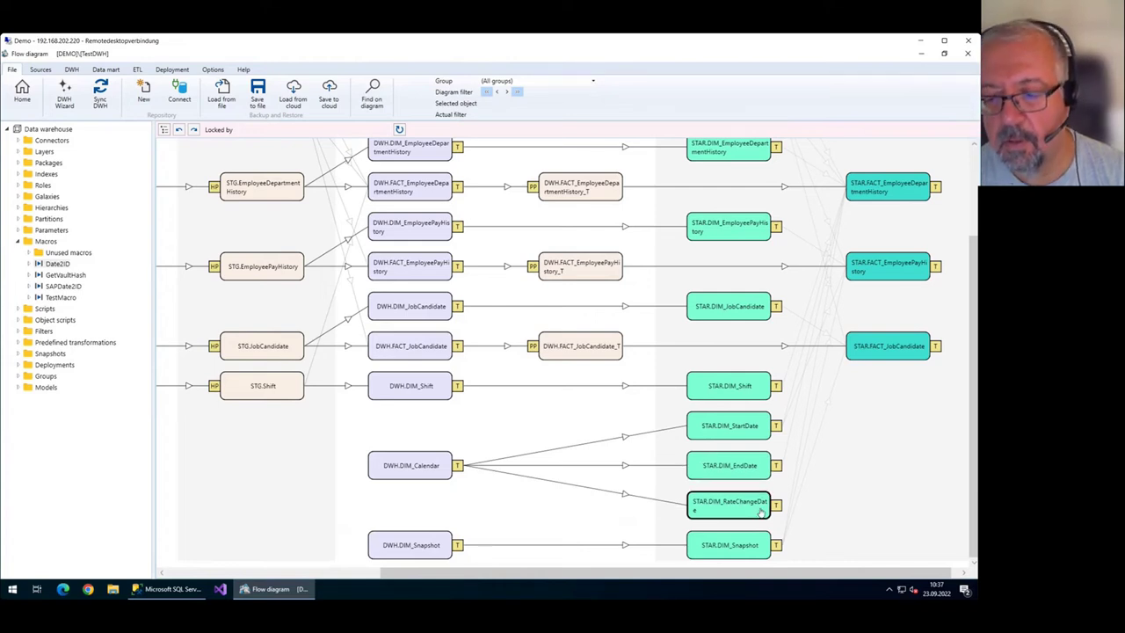
pyautogui.scroll(3, 788, 471)
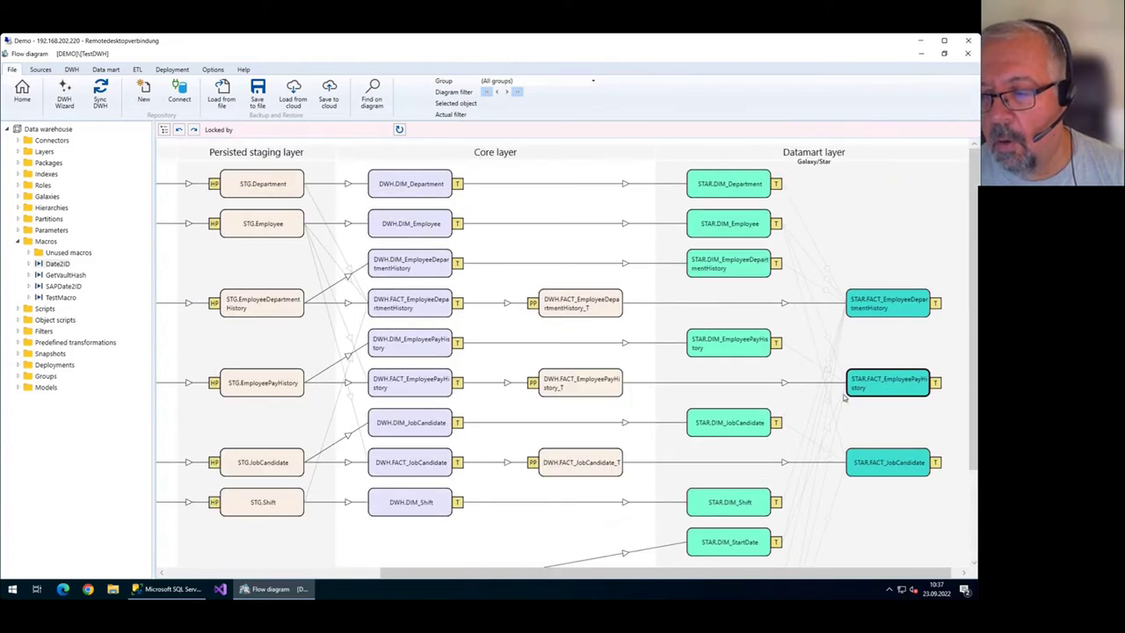
pyautogui.scroll(-1, 842, 397)
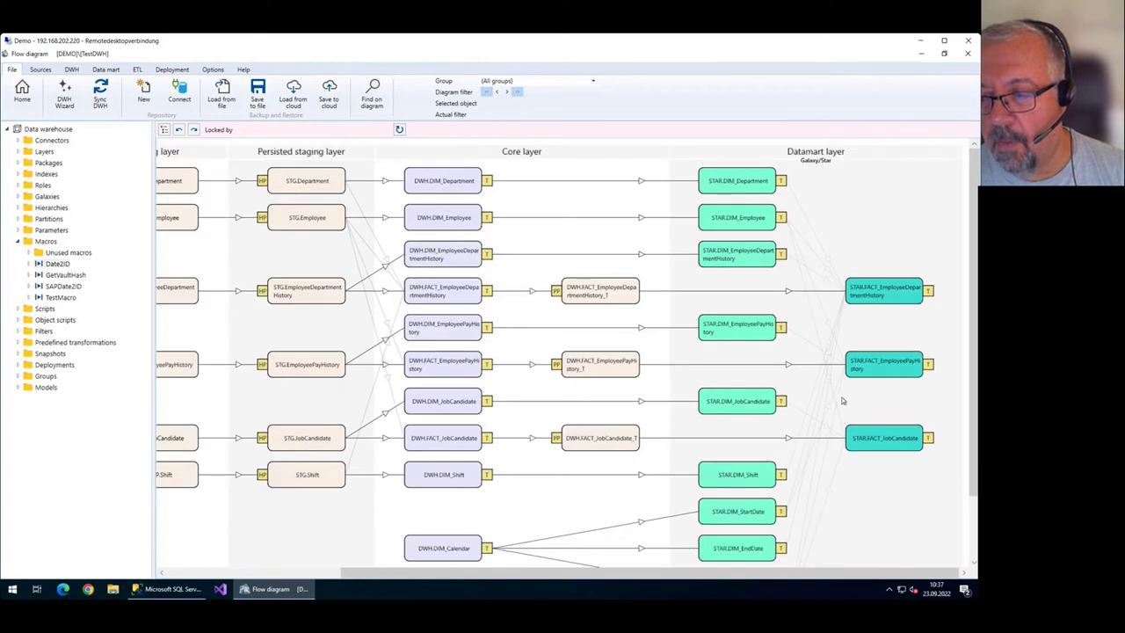
pyautogui.click(928, 292)
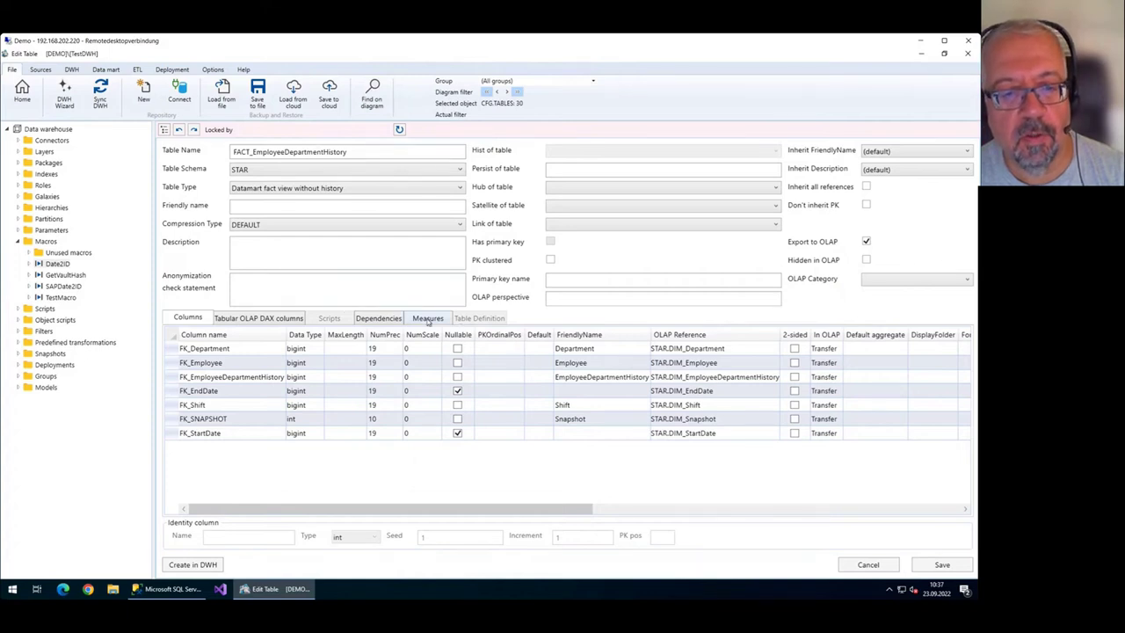
# Add a DistinctCount measure on FK_Department to FACT_EmployeeDepartmentHistory.
pyautogui.click(429, 320)
pyautogui.click(239, 367)
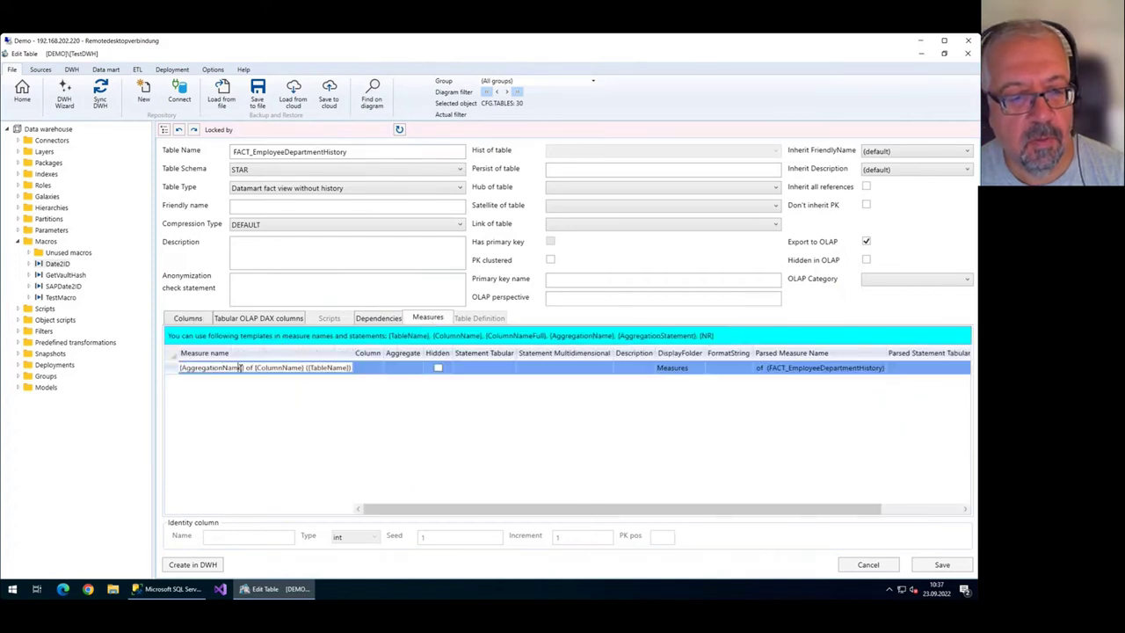
pyautogui.click(367, 368)
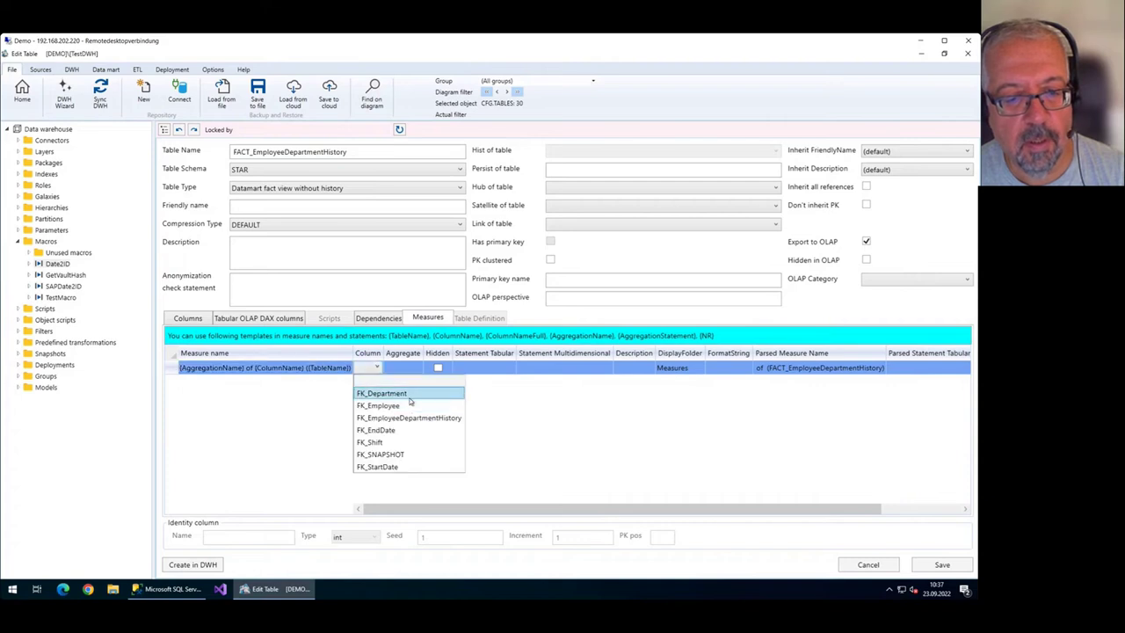
pyautogui.click(411, 393)
pyautogui.click(437, 368)
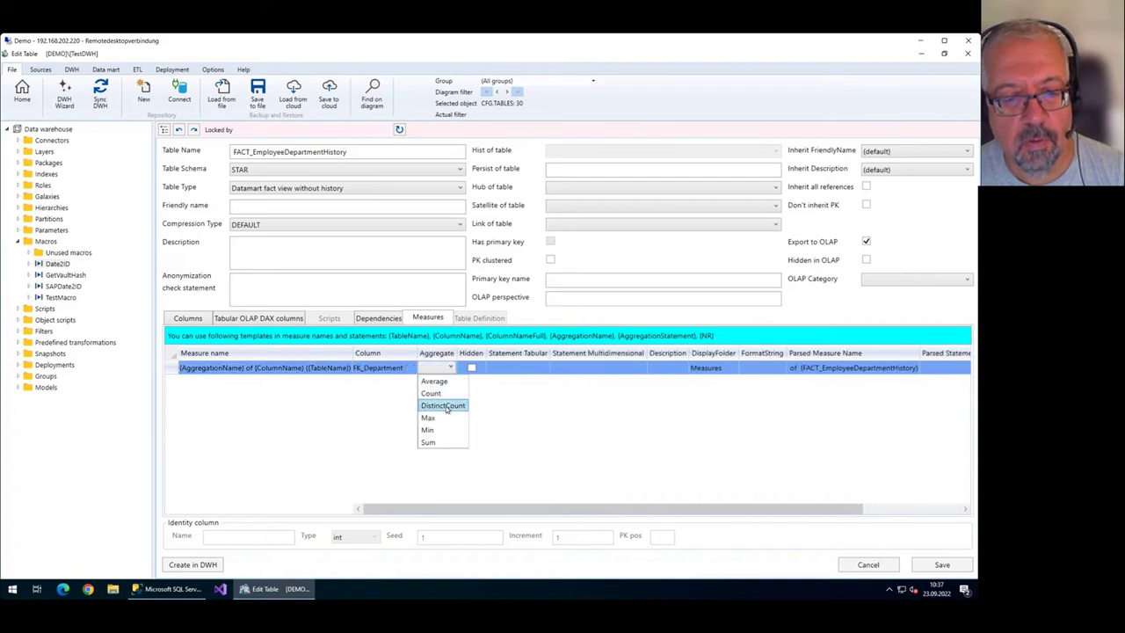
pyautogui.click(446, 408)
# Add a second DistinctCount measure on FK_Employee, save, and return to the diagram.
pyautogui.click(404, 381)
pyautogui.click(399, 381)
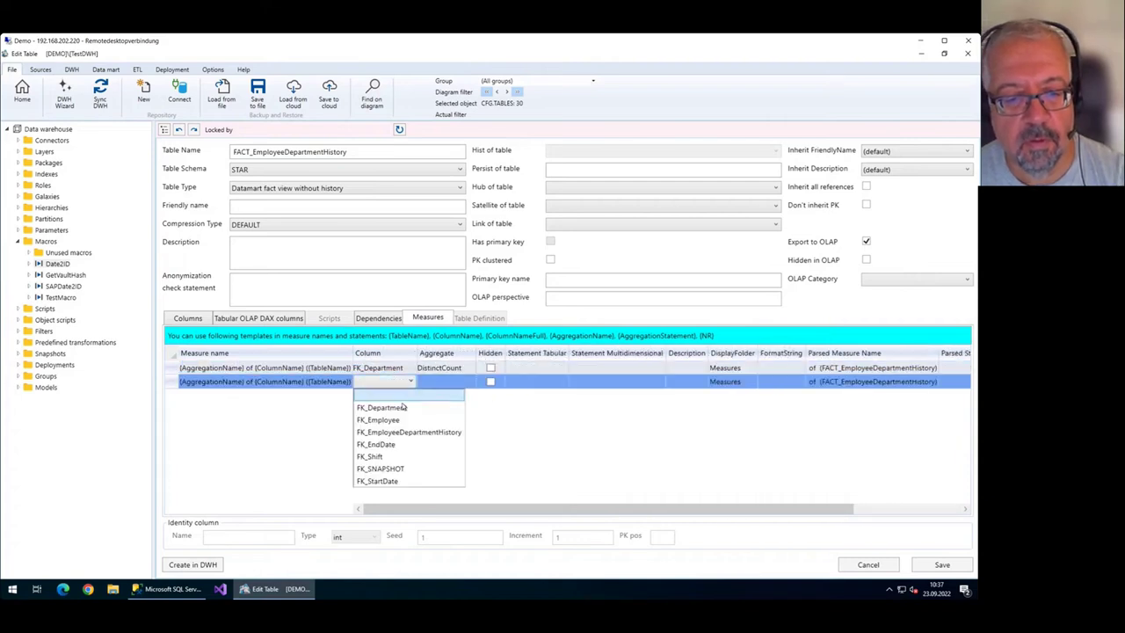
pyautogui.click(398, 420)
pyautogui.click(440, 381)
pyautogui.click(446, 420)
pyautogui.click(938, 564)
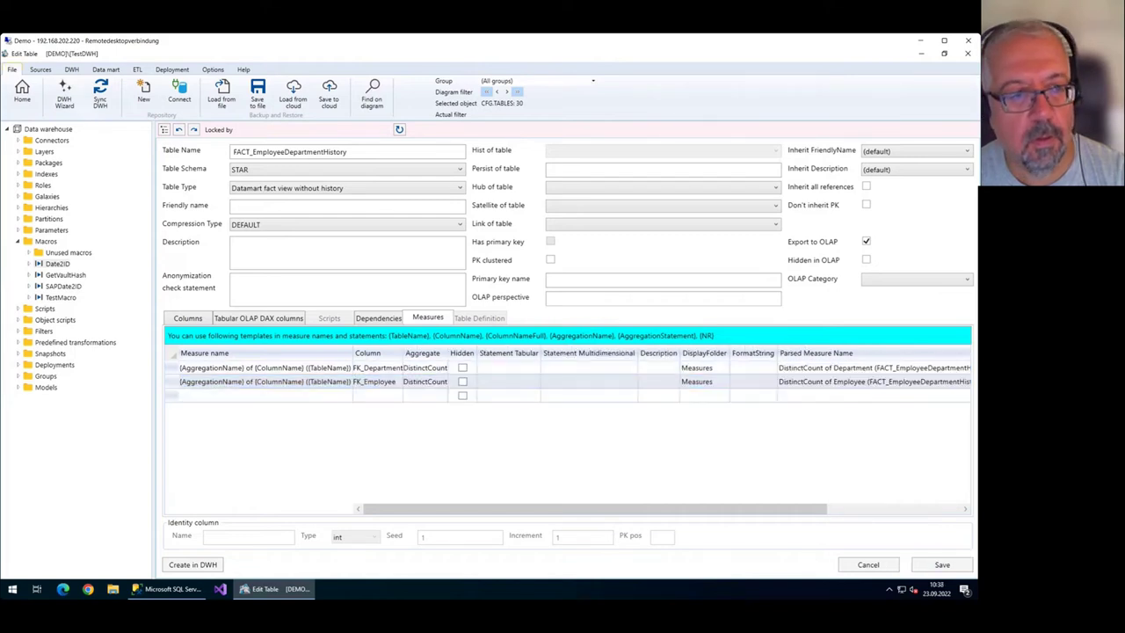
pyautogui.click(22, 89)
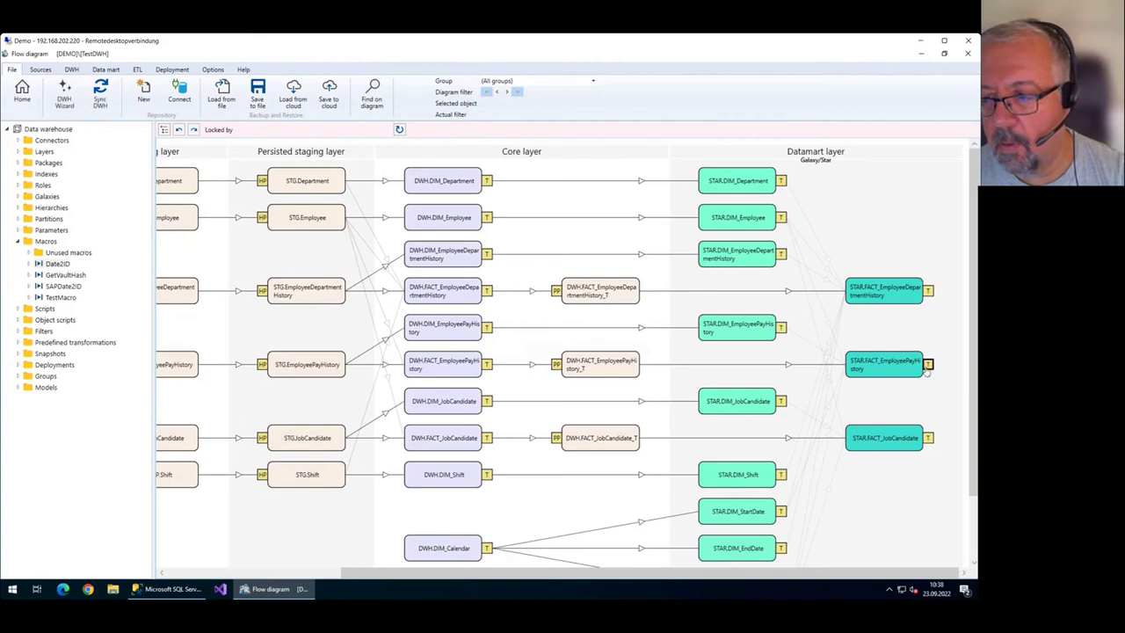
# Add a DistinctCount measure on FK_Employee to FACT_EmployeePayHistory and save it.
pyautogui.doubleClick(872, 367)
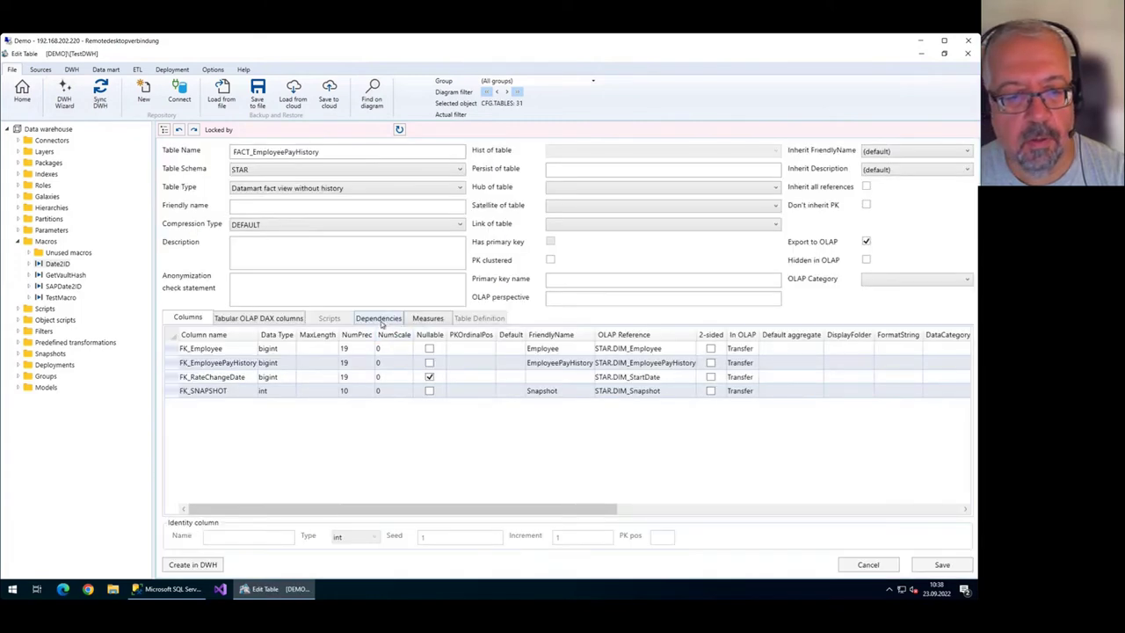
pyautogui.click(420, 319)
pyautogui.click(253, 368)
pyautogui.click(358, 368)
pyautogui.click(376, 368)
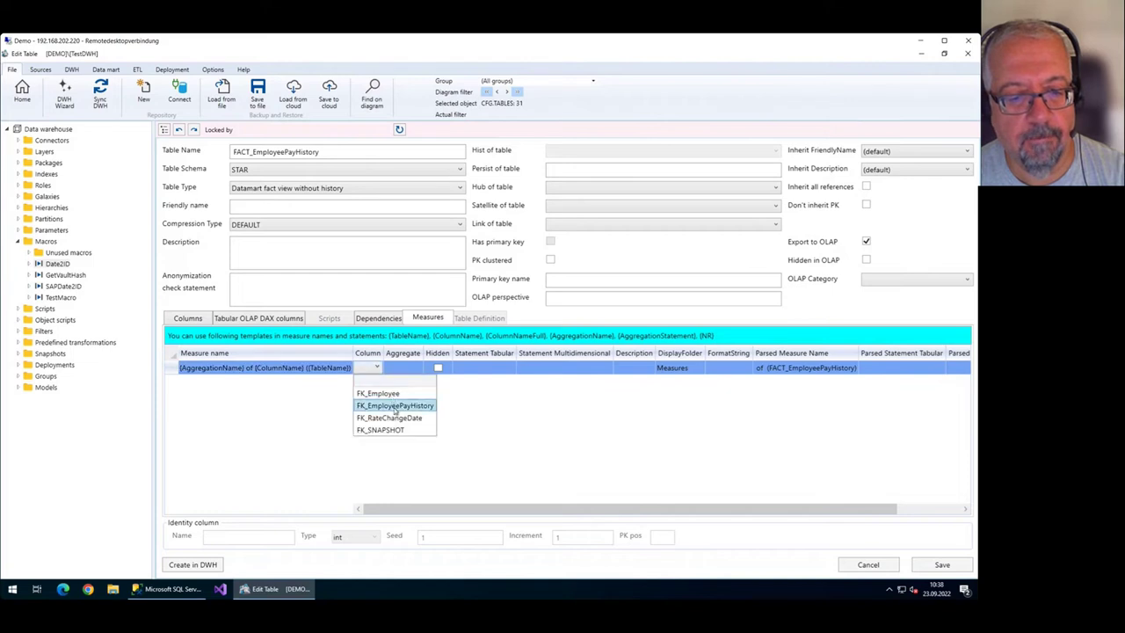
pyautogui.click(396, 392)
pyautogui.click(431, 368)
pyautogui.click(443, 368)
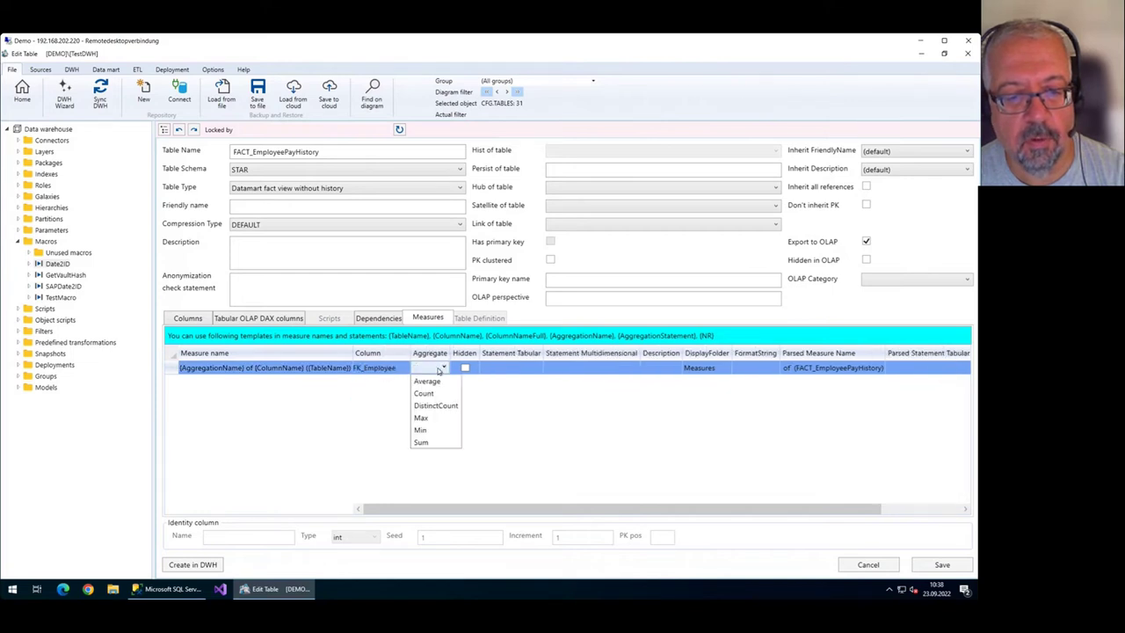
pyautogui.click(448, 406)
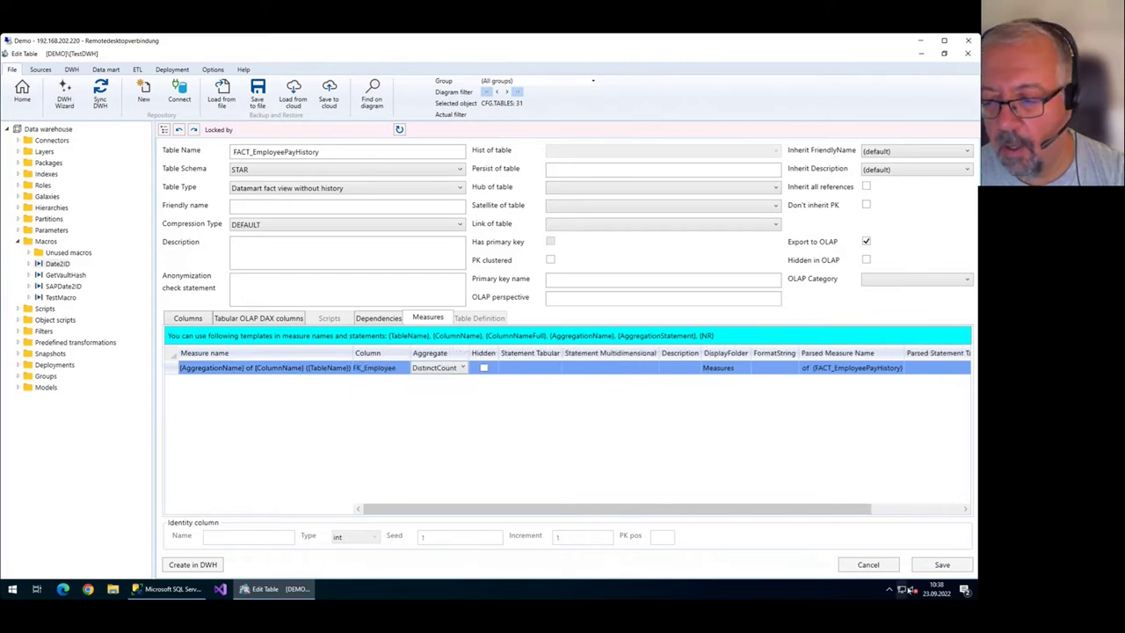
pyautogui.click(942, 564)
# Review the measure name's placeholders and confirm the parsed name 'DistinctCount of Employee (FACT_EmployeePayHistory)'.
pyautogui.click(316, 369)
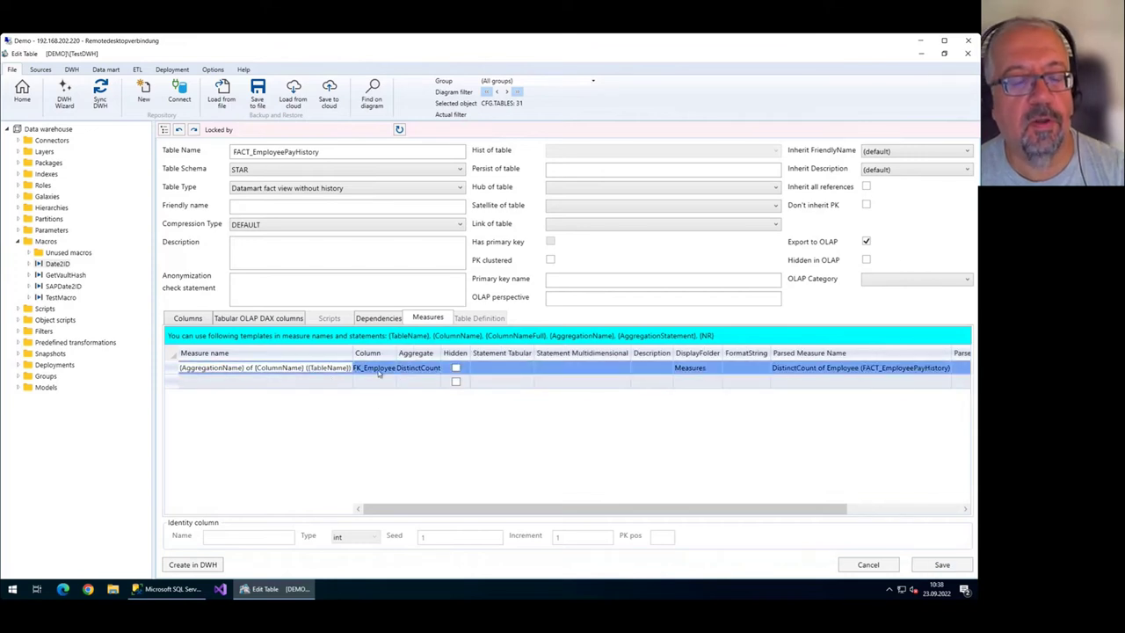
pyautogui.hotkey('ctrl', 'a')
pyautogui.press('Home')
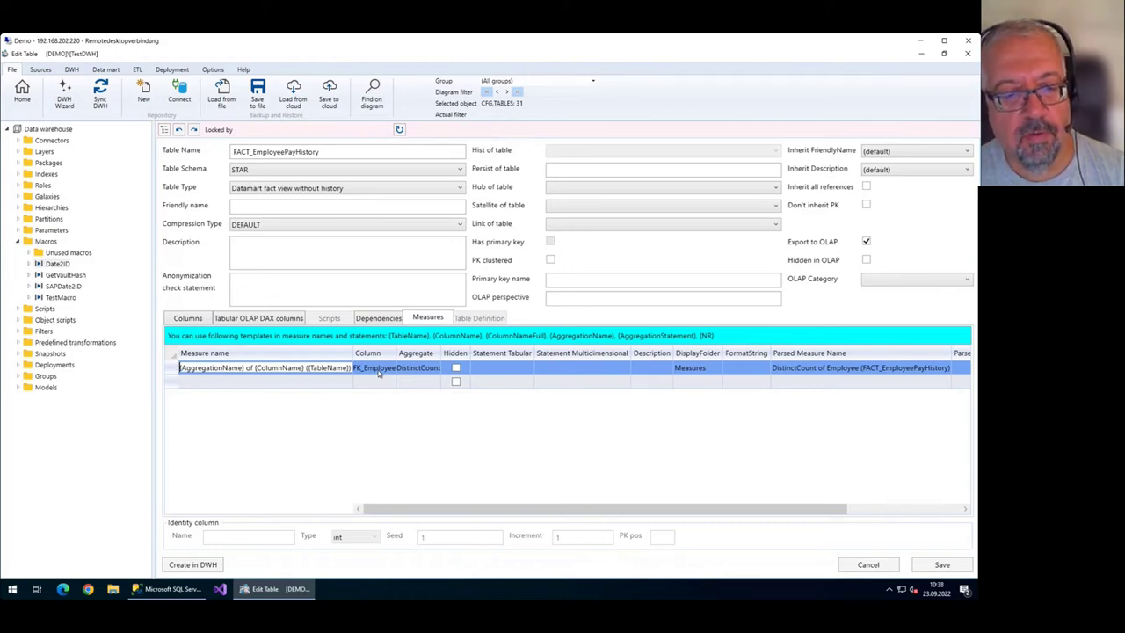
pyautogui.hotkey('shift', 'End')
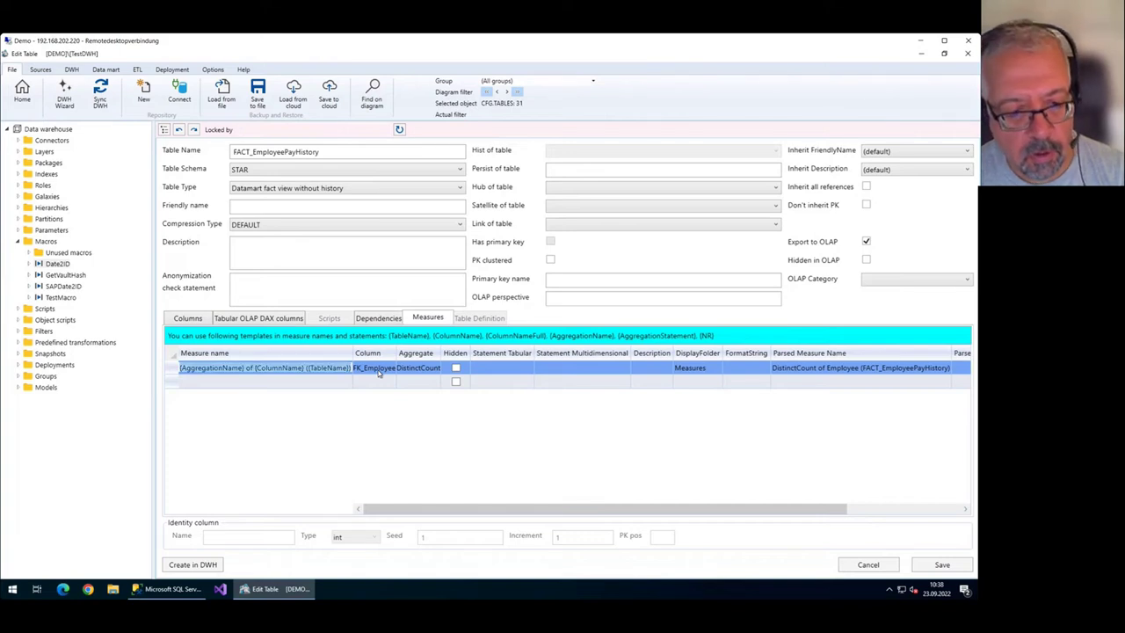
pyautogui.press('Home')
pyautogui.hotkey('shift', 'End')
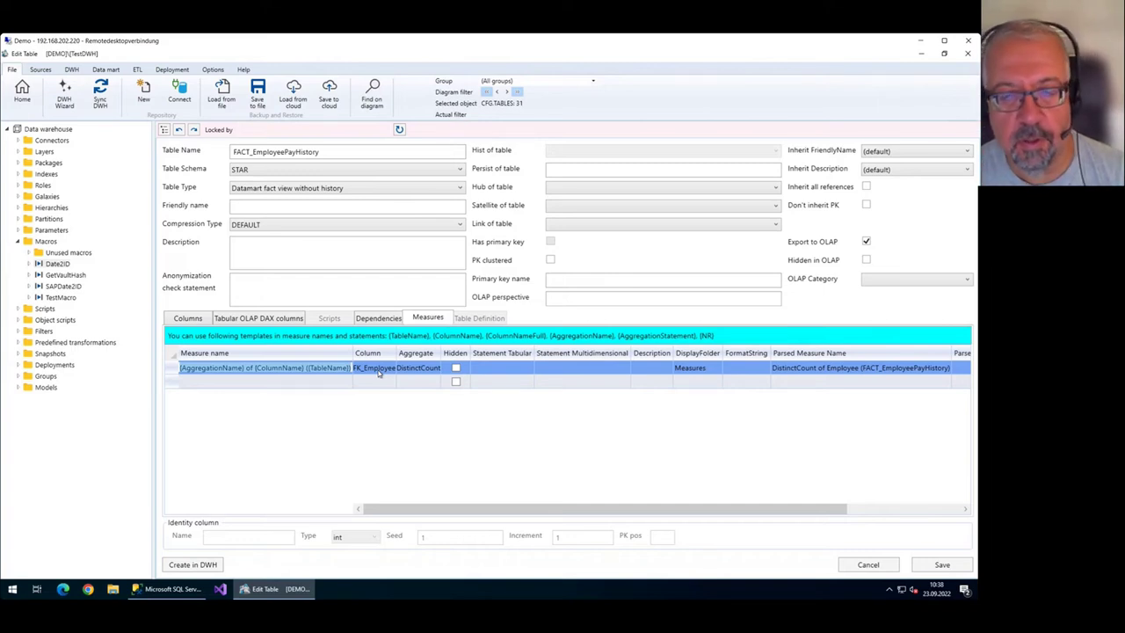
pyautogui.press('Home')
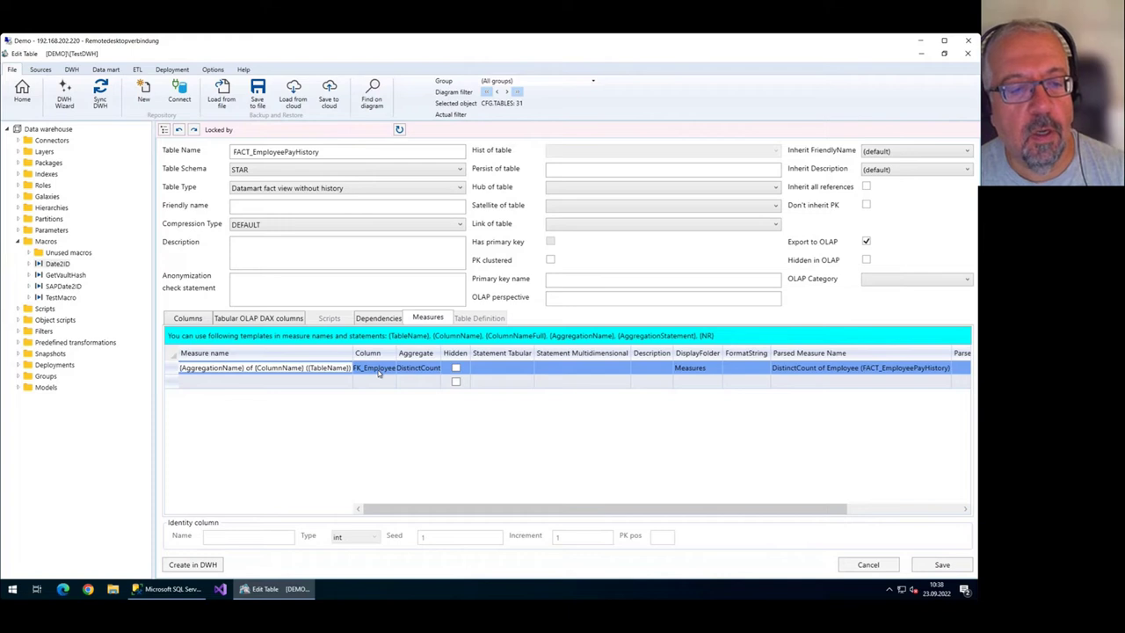
pyautogui.hotkey('shift', 'End')
pyautogui.press('Home')
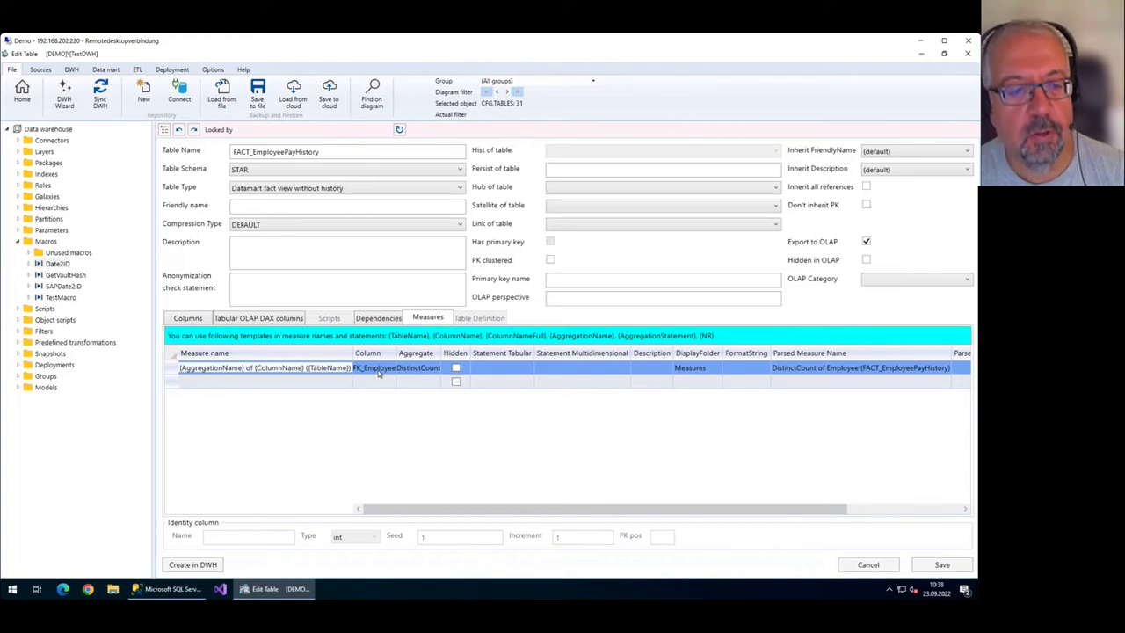
pyautogui.hotkey('shift', 'End')
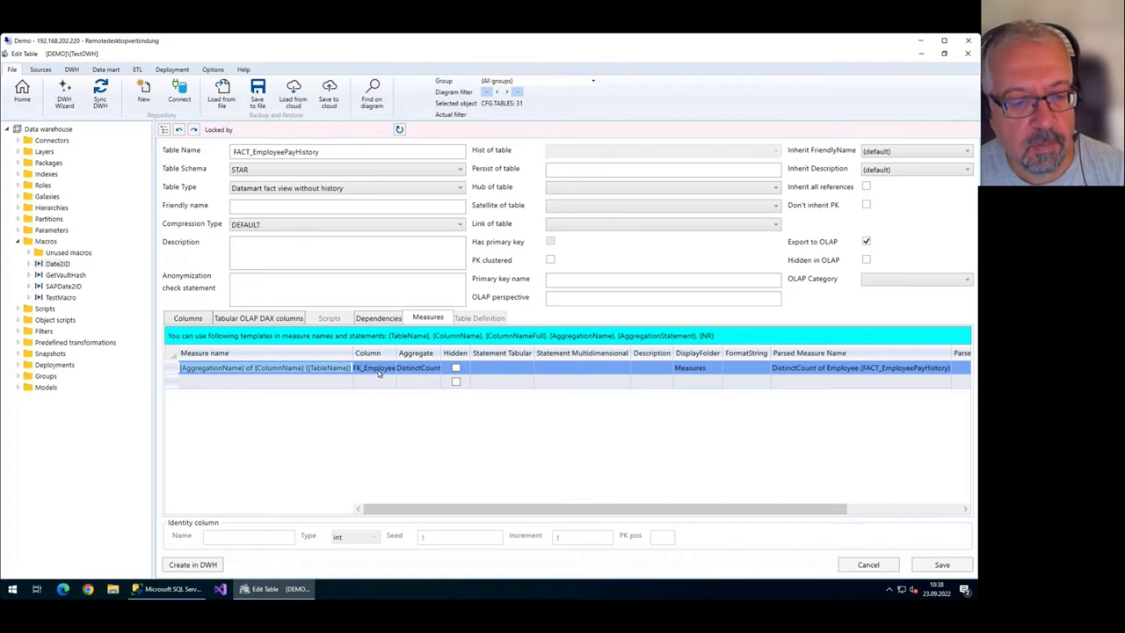
pyautogui.press('Home')
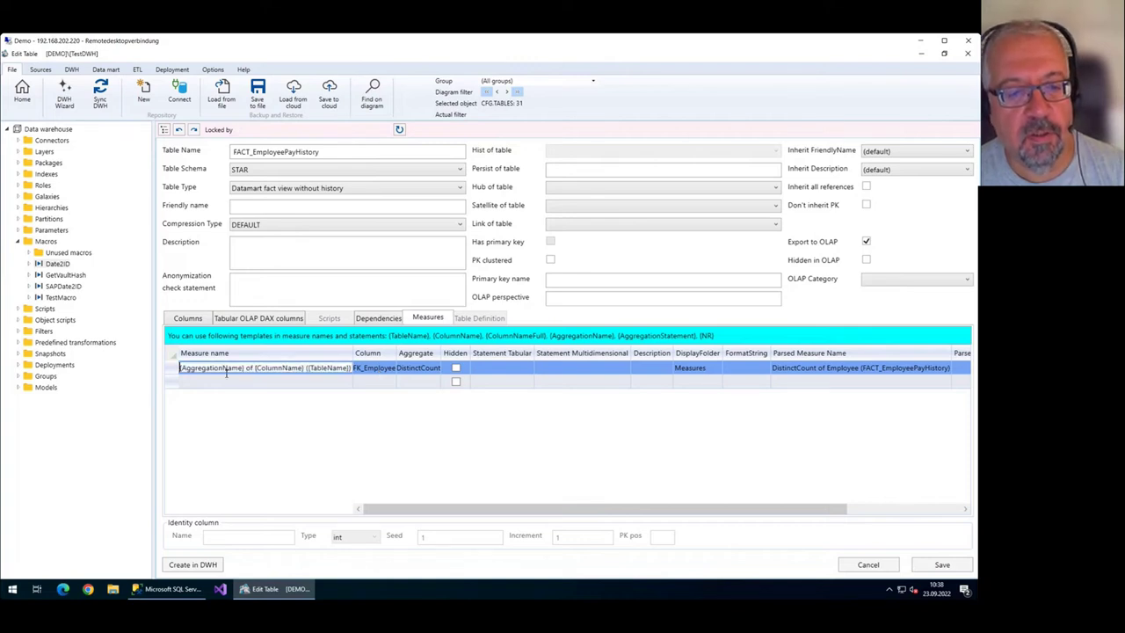
pyautogui.moveTo(181, 369); pyautogui.dragTo(239, 373)
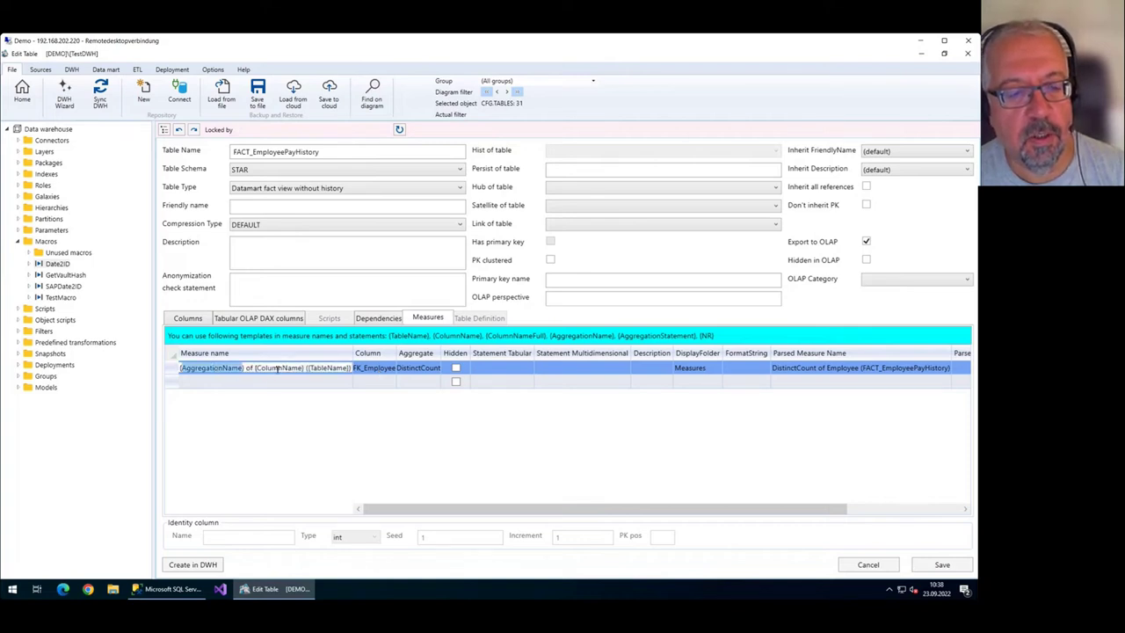
pyautogui.doubleClick(278, 370)
pyautogui.doubleClick(331, 370)
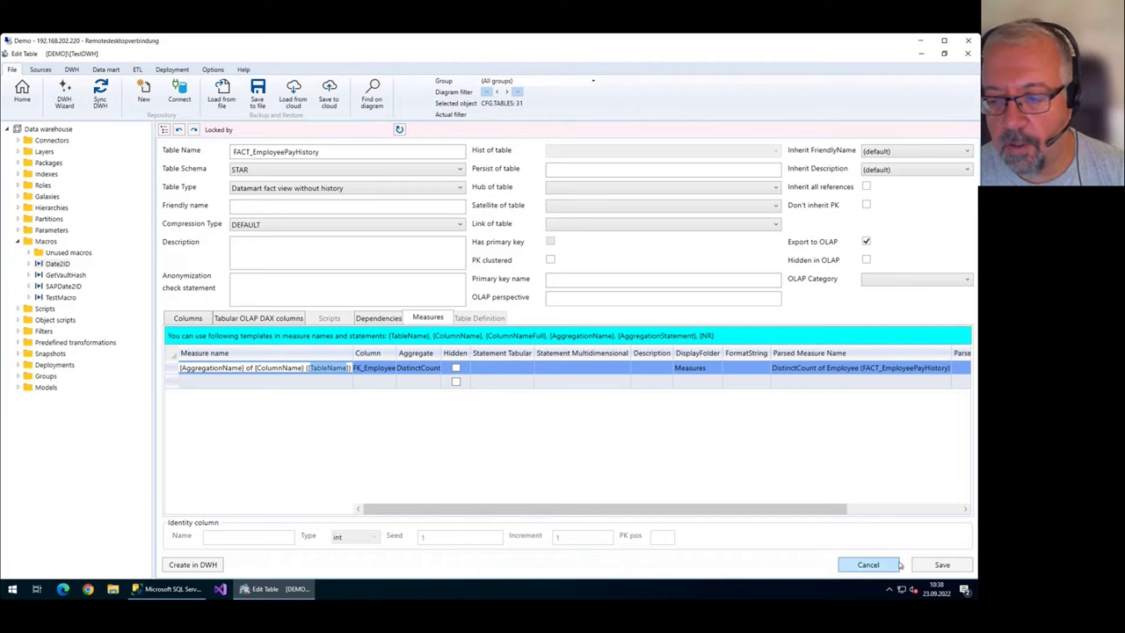
pyautogui.click(942, 565)
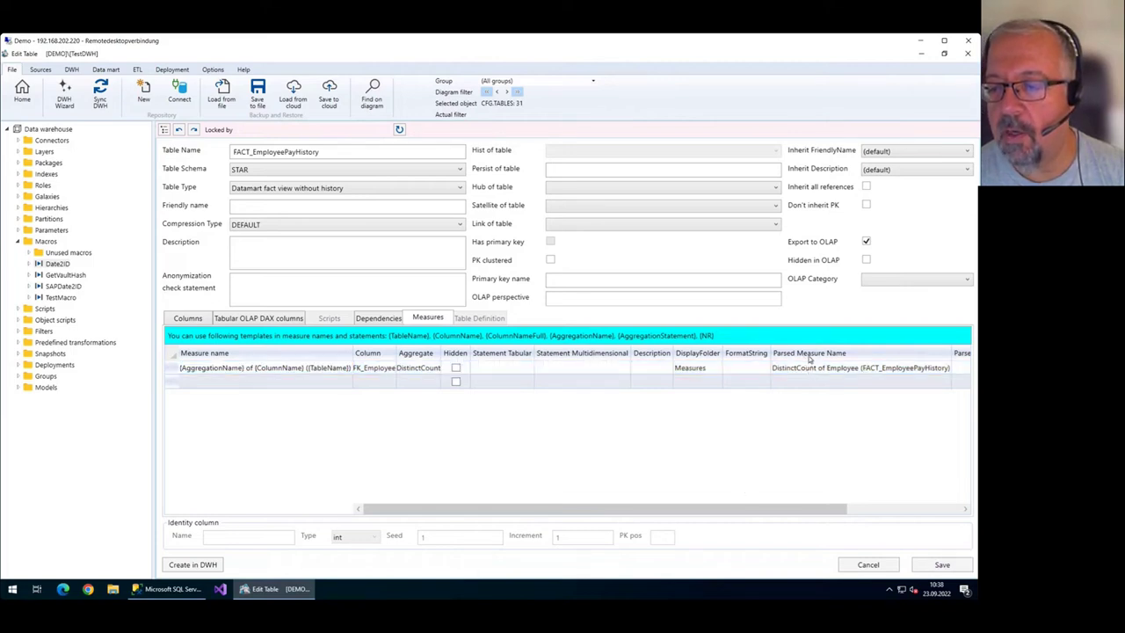
pyautogui.click(800, 372)
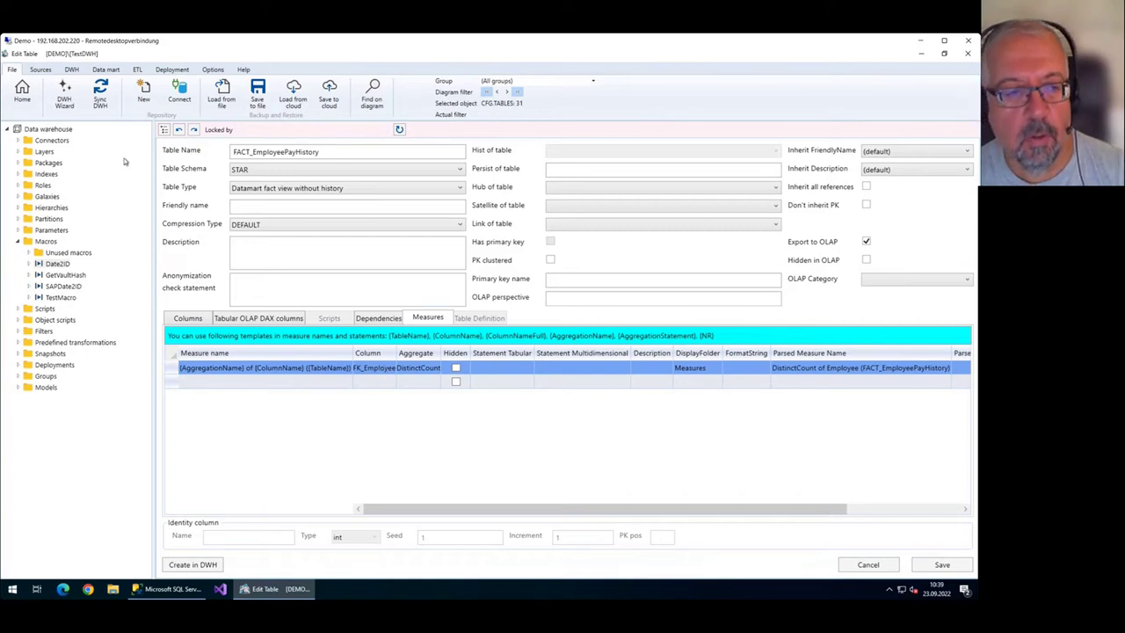
# Add a DistinctCount measure on FK_Employee to FACT_JobCandidate, save, and return to the diagram.
pyautogui.click(42, 102)
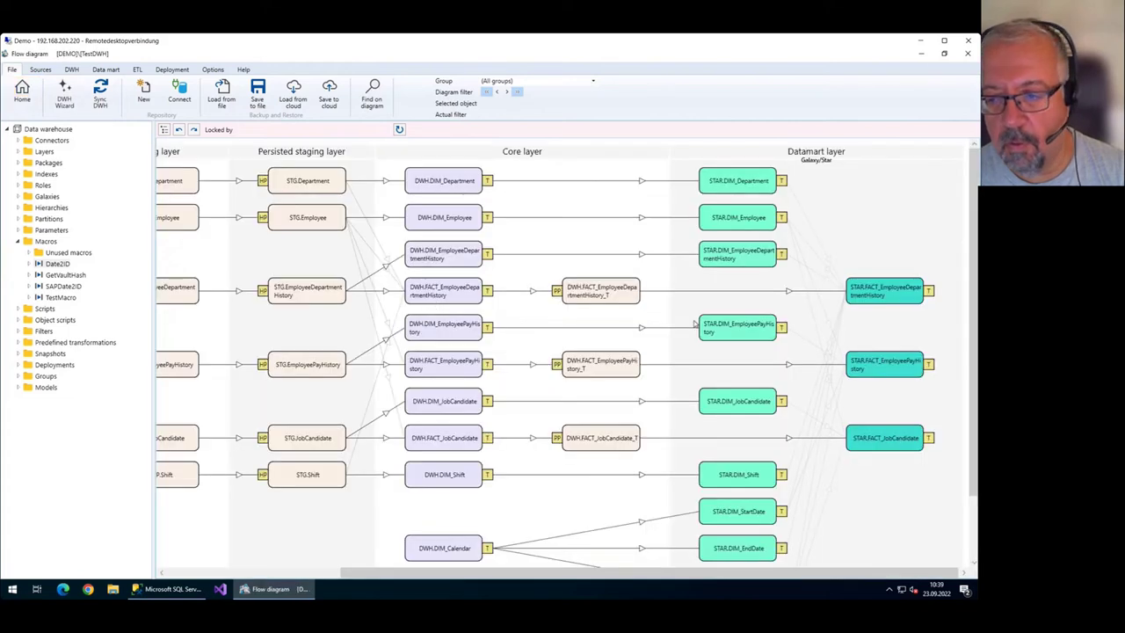
pyautogui.doubleClick(914, 440)
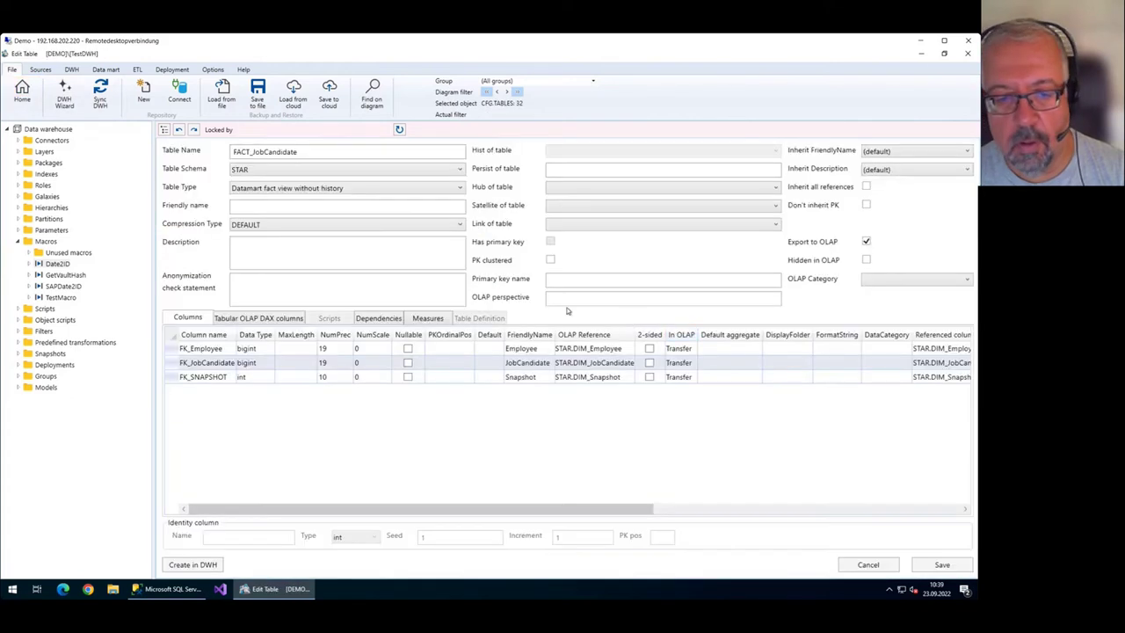
pyautogui.click(426, 318)
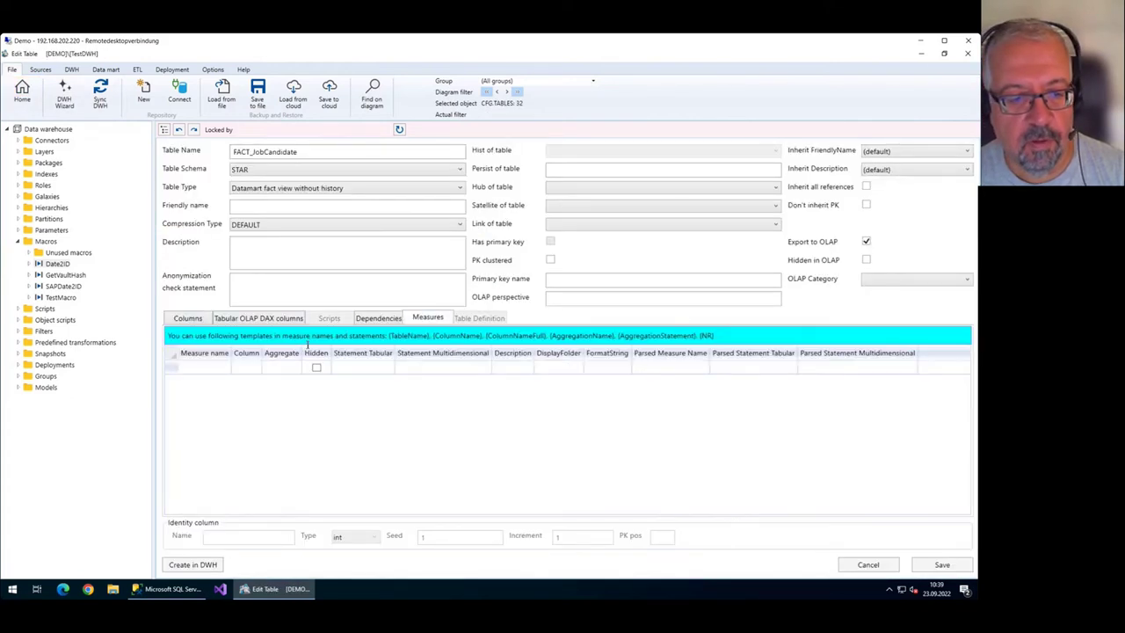
pyautogui.click(265, 367)
pyautogui.click(373, 367)
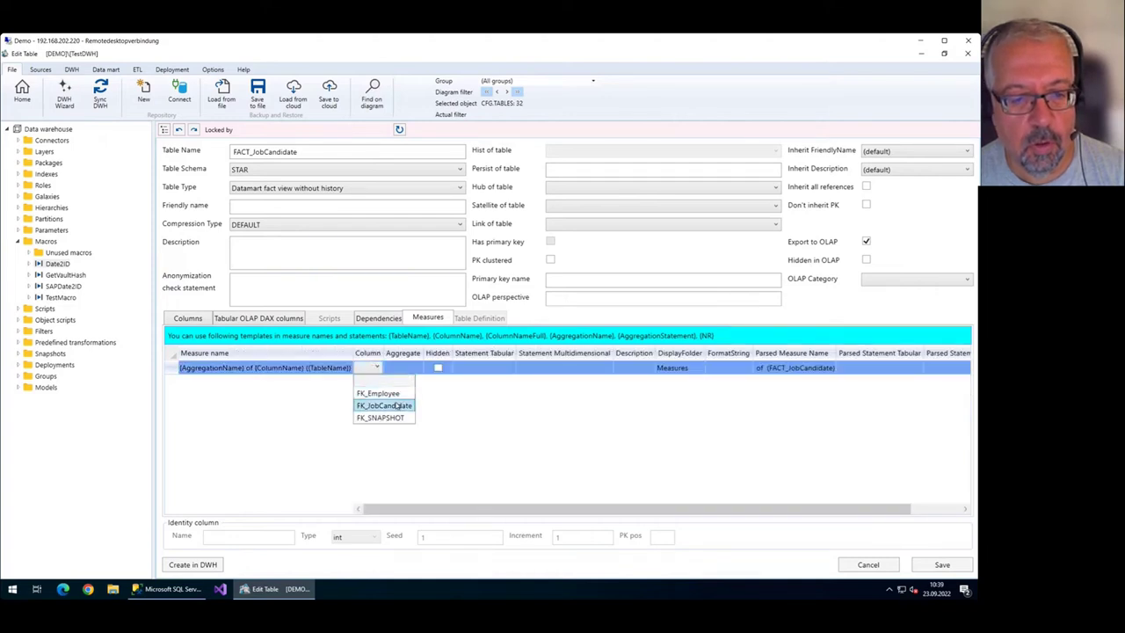
pyautogui.click(378, 393)
pyautogui.click(430, 368)
pyautogui.click(443, 367)
pyautogui.click(442, 405)
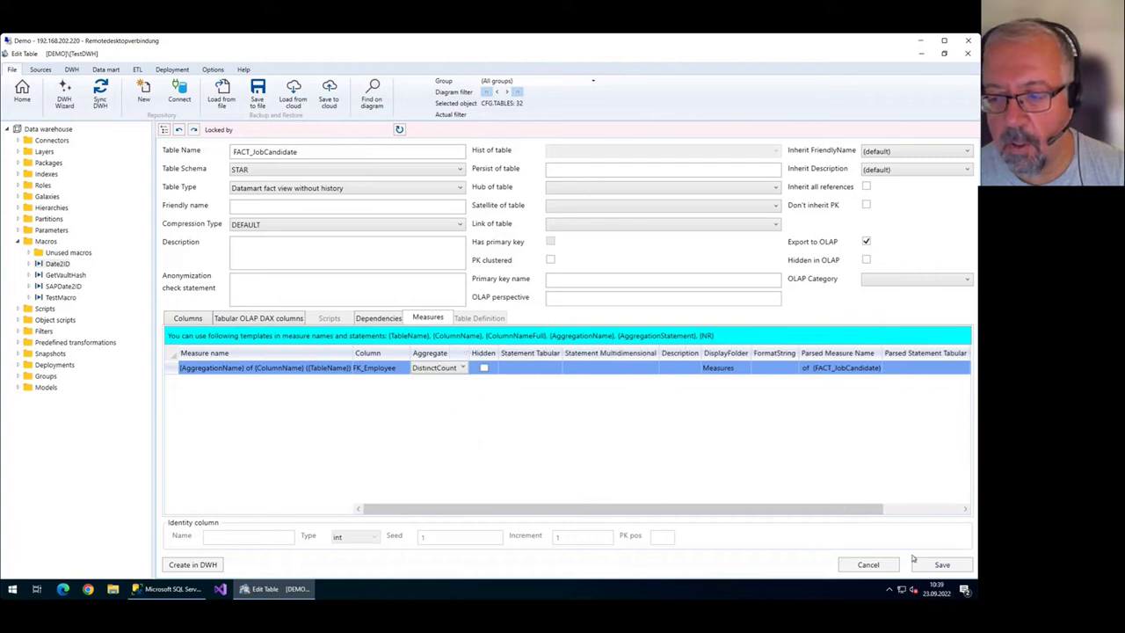
pyautogui.click(956, 565)
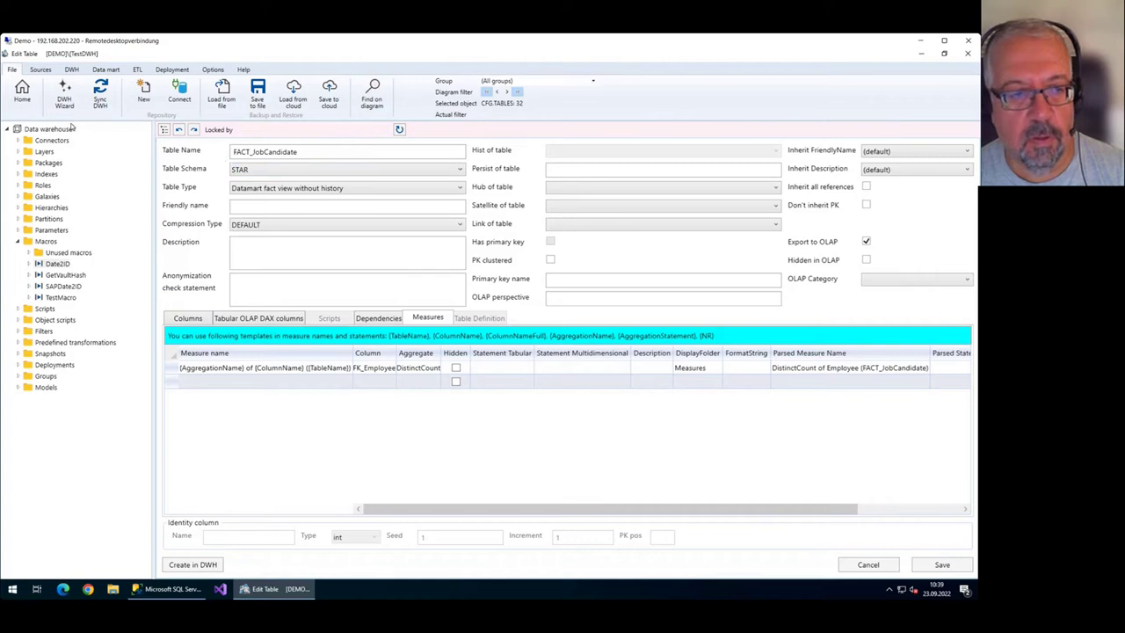
pyautogui.click(24, 92)
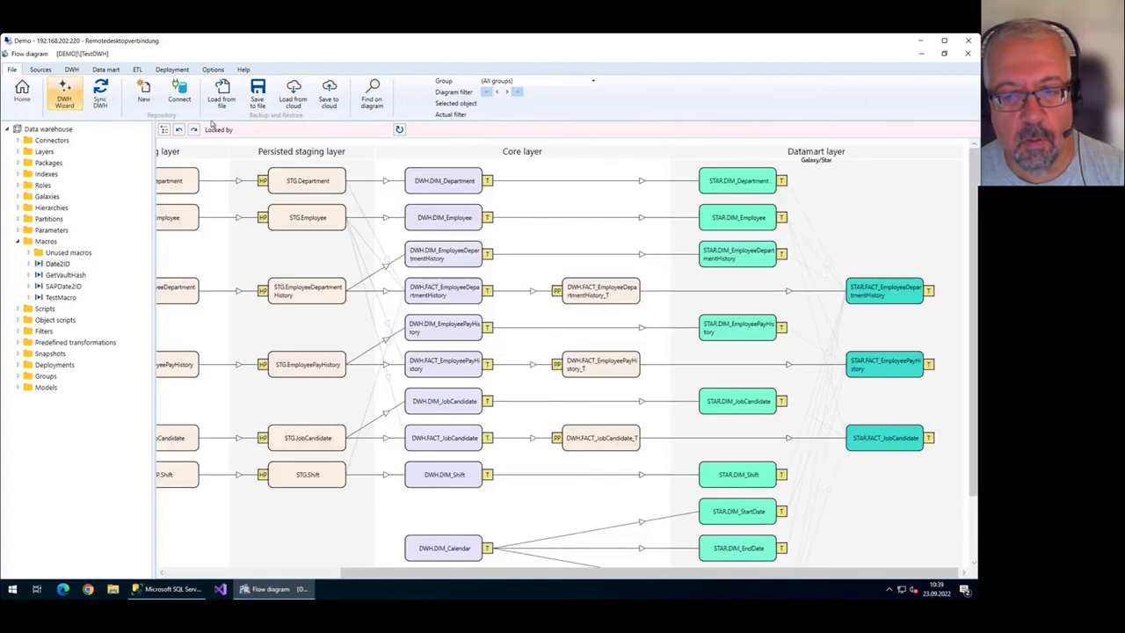
# Synchronize the DWH so the three STAR fact tables appear fed through persisted _T tables.
pyautogui.scroll(-1, 852, 422)
pyautogui.click(859, 420)
pyautogui.scroll(-1, 940, 301)
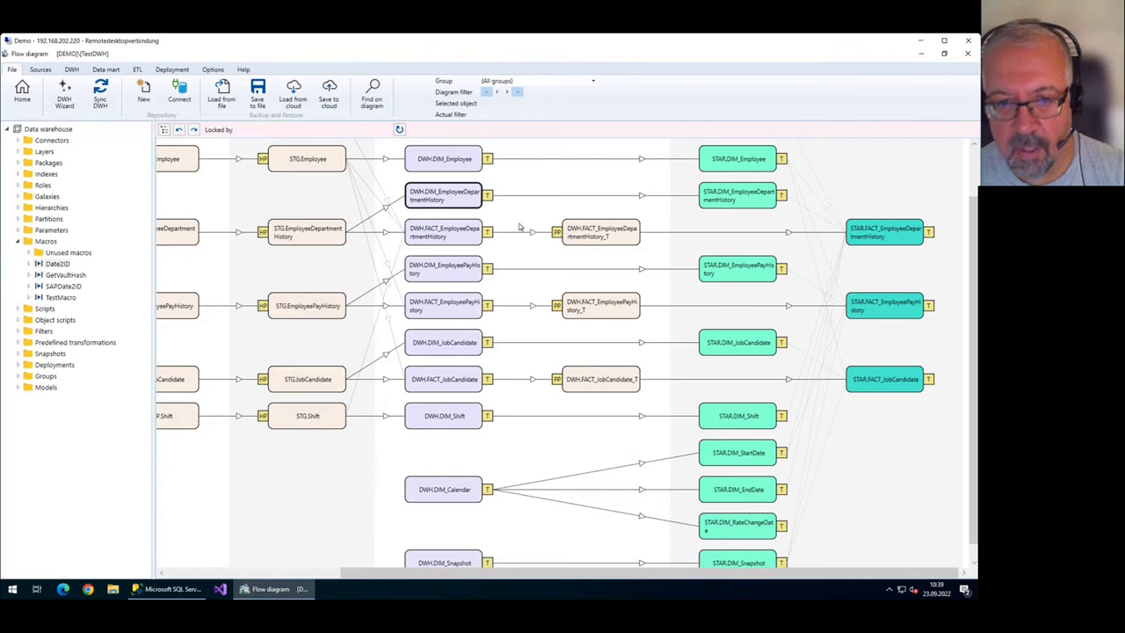
pyautogui.click(100, 90)
pyautogui.click(642, 410)
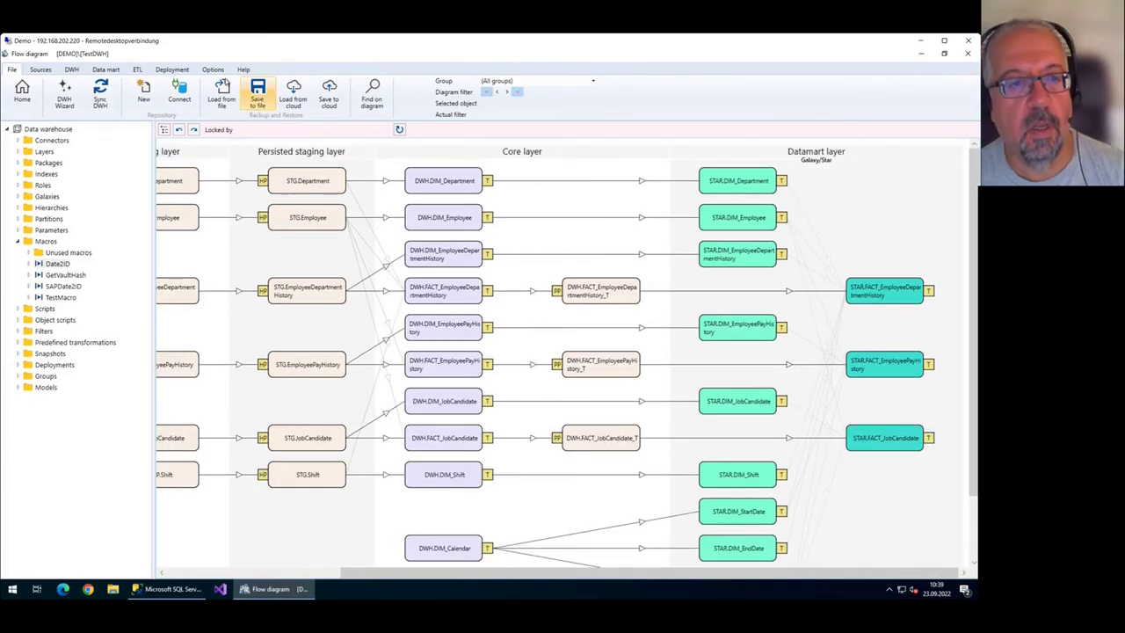
pyautogui.click(464, 281)
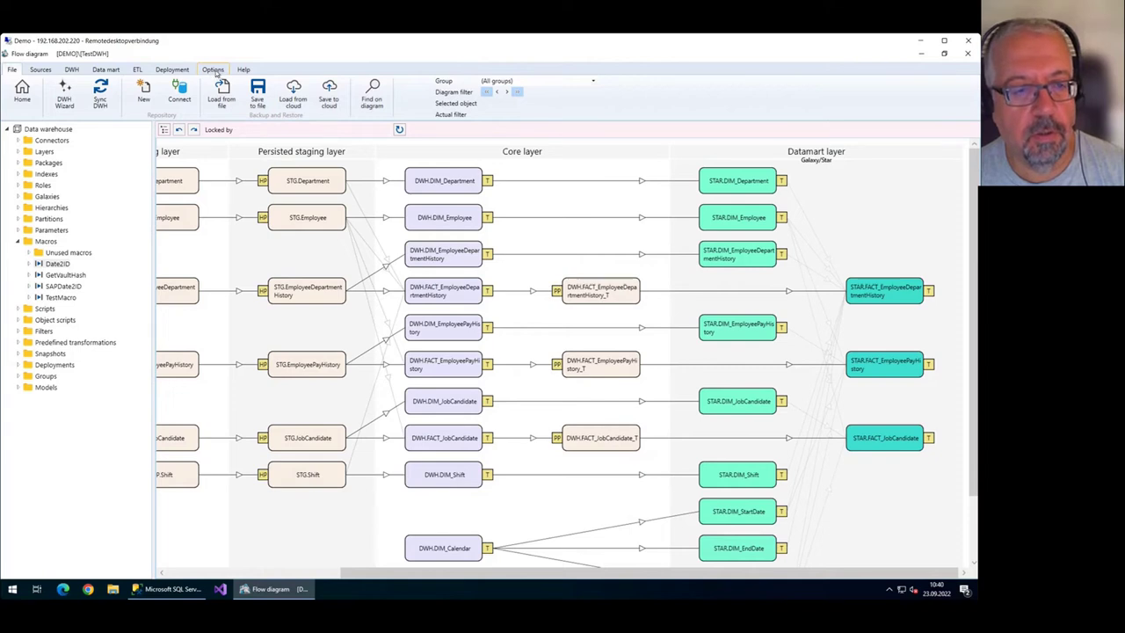
pyautogui.click(217, 74)
# Create a new deployment package and name it OnPremise.
pyautogui.click(179, 72)
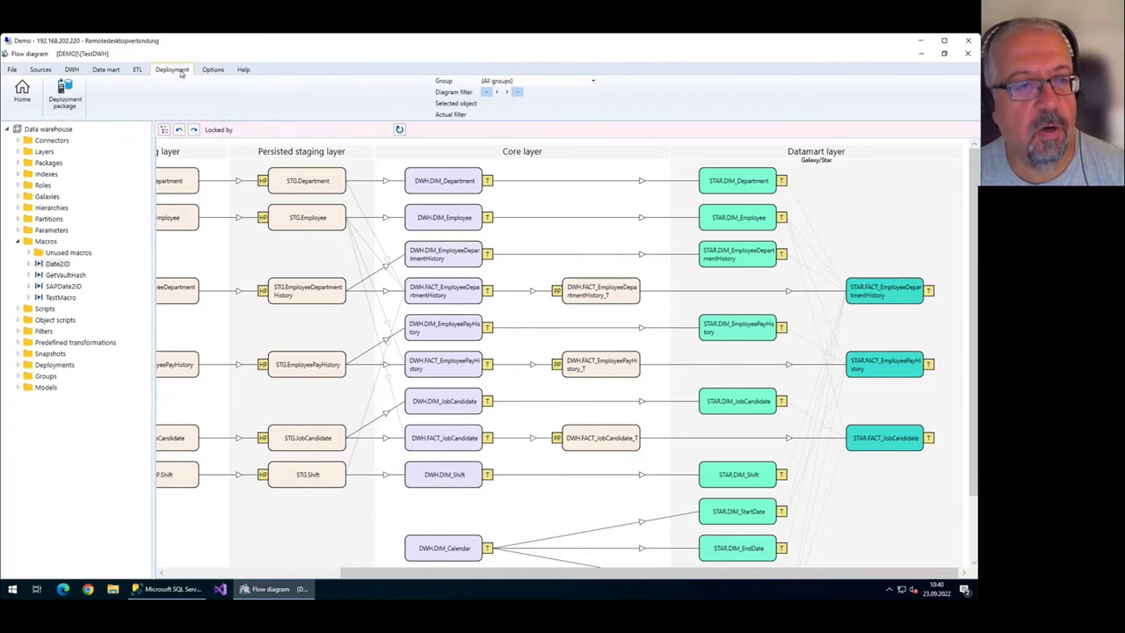
pyautogui.click(67, 106)
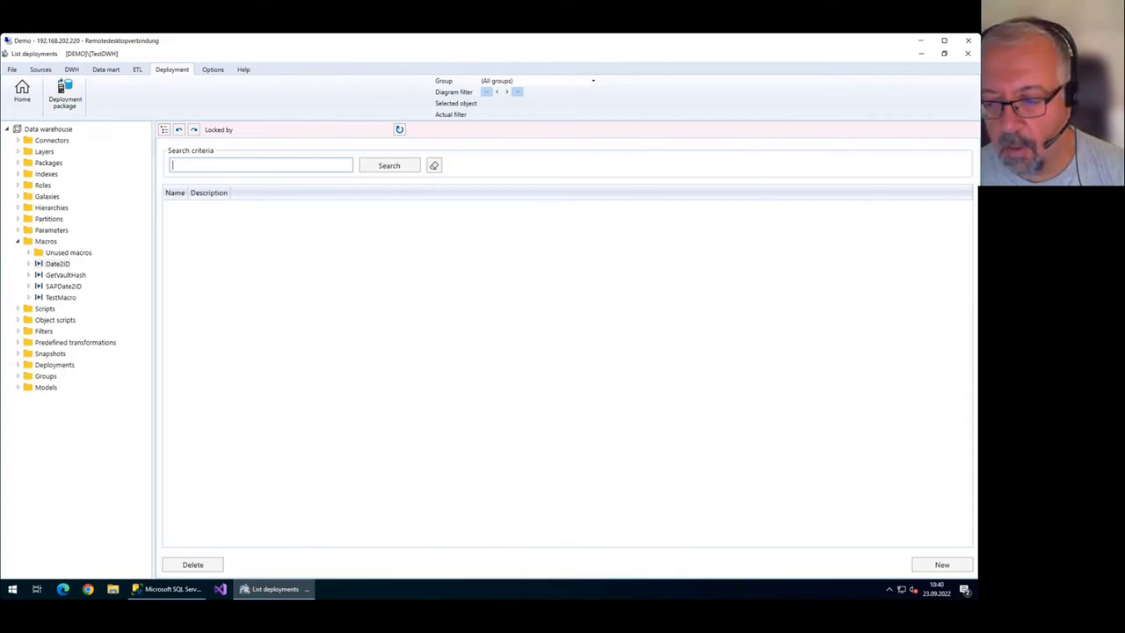
pyautogui.click(942, 564)
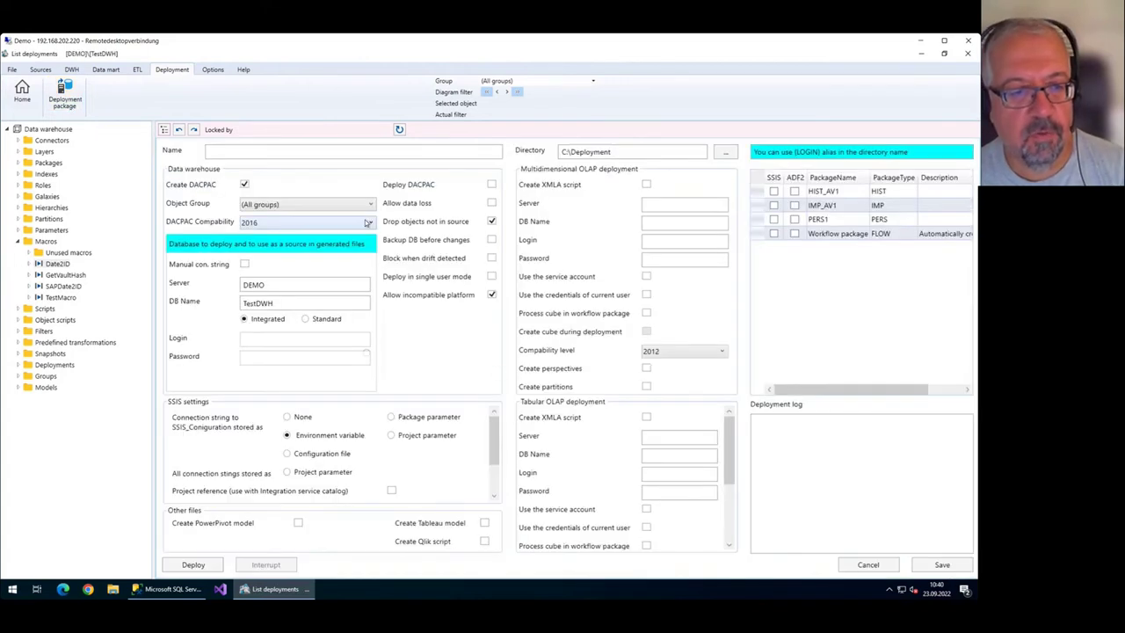
pyautogui.click(325, 152)
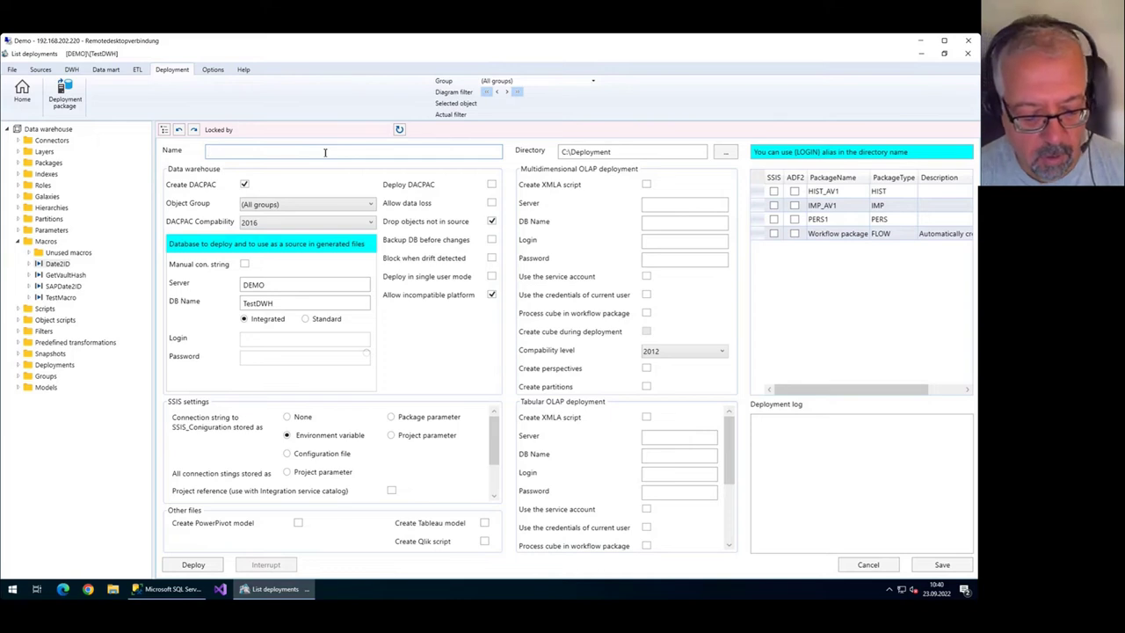
pyautogui.write('Depl')
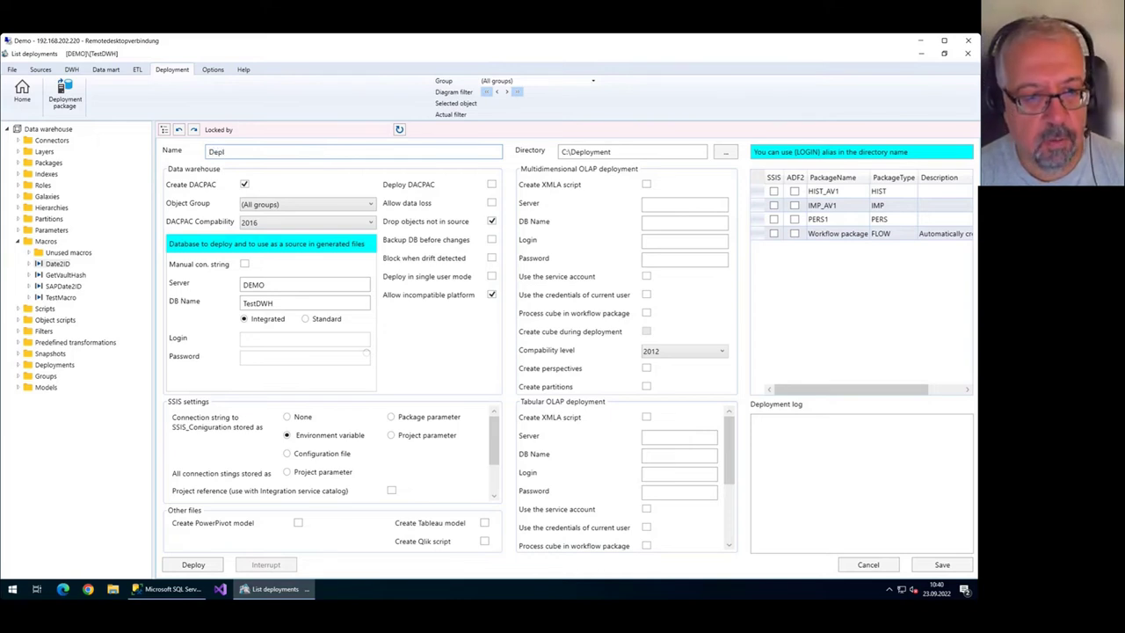
pyautogui.hotkey('ctrl', 'a')
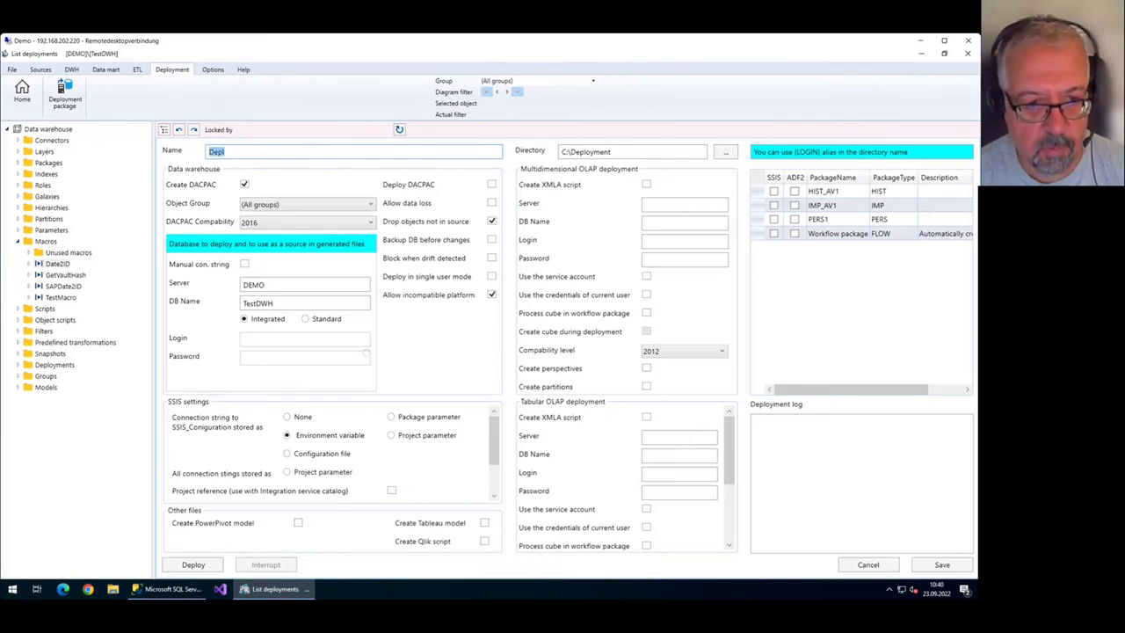
pyautogui.write('OnPre')
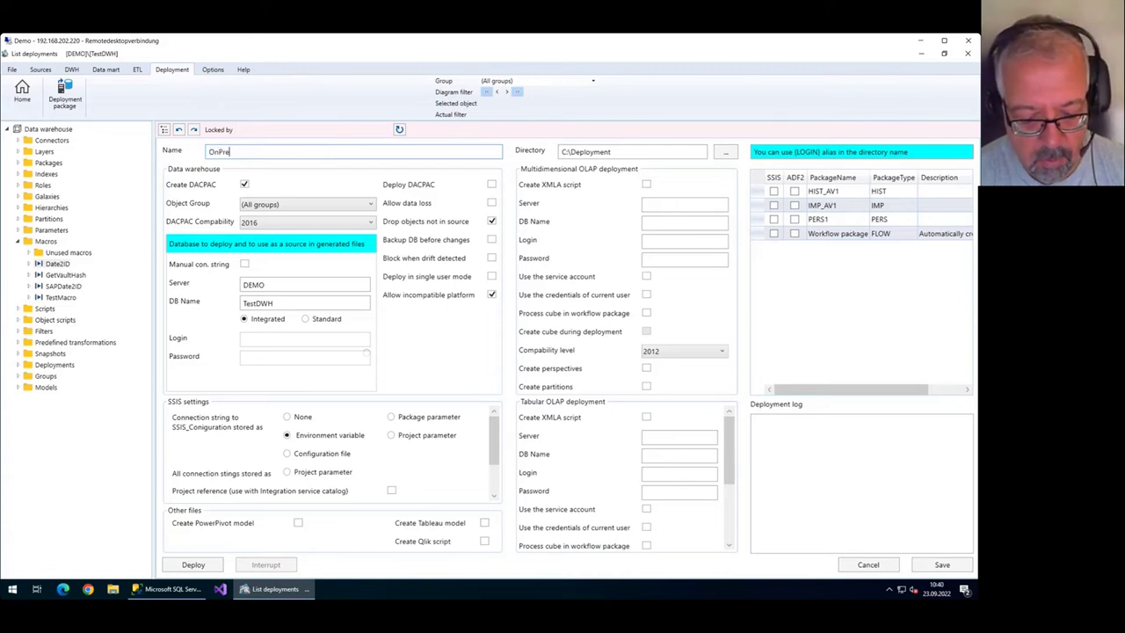
pyautogui.write('mise')
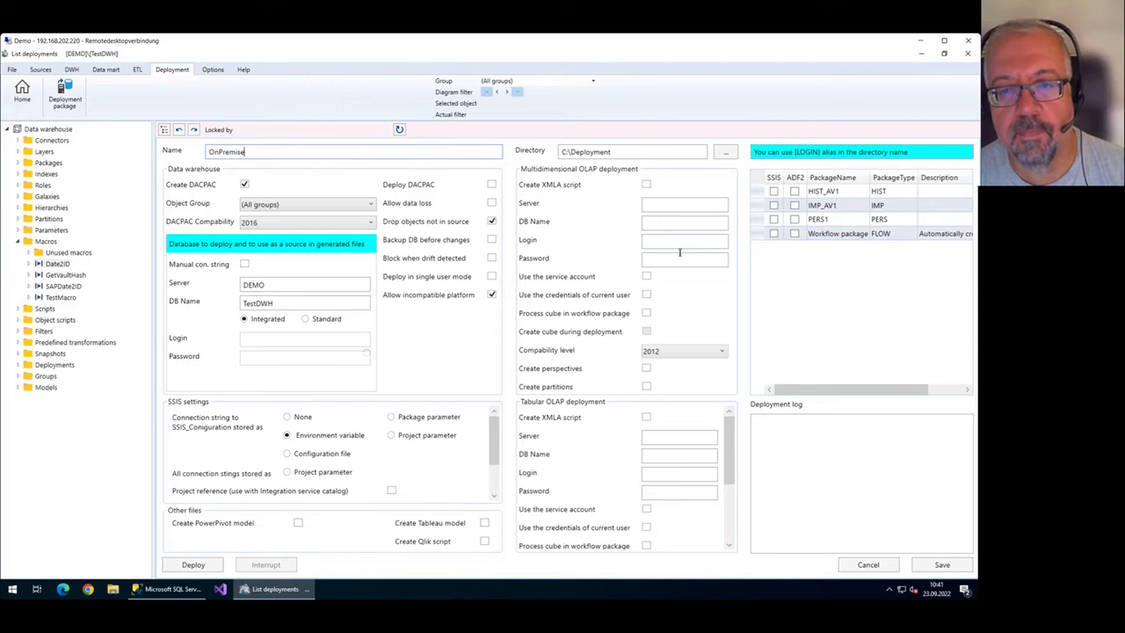
pyautogui.click(646, 153)
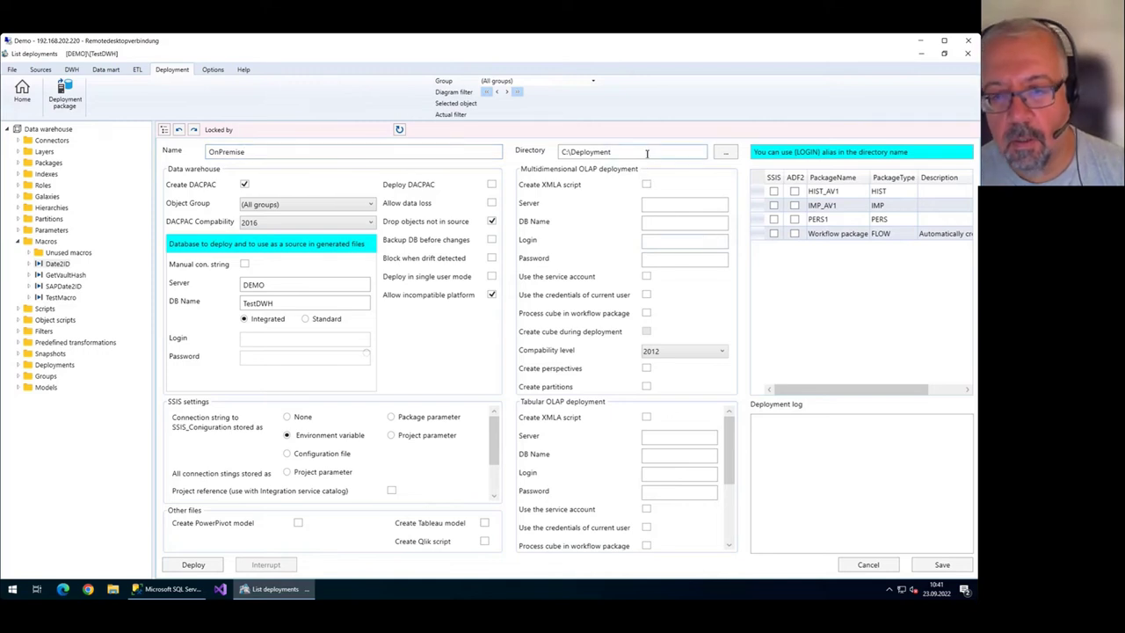
# Leave the deployment directory path C:\Deployment unchanged.
pyautogui.moveTo(648, 153); pyautogui.dragTo(554, 150)
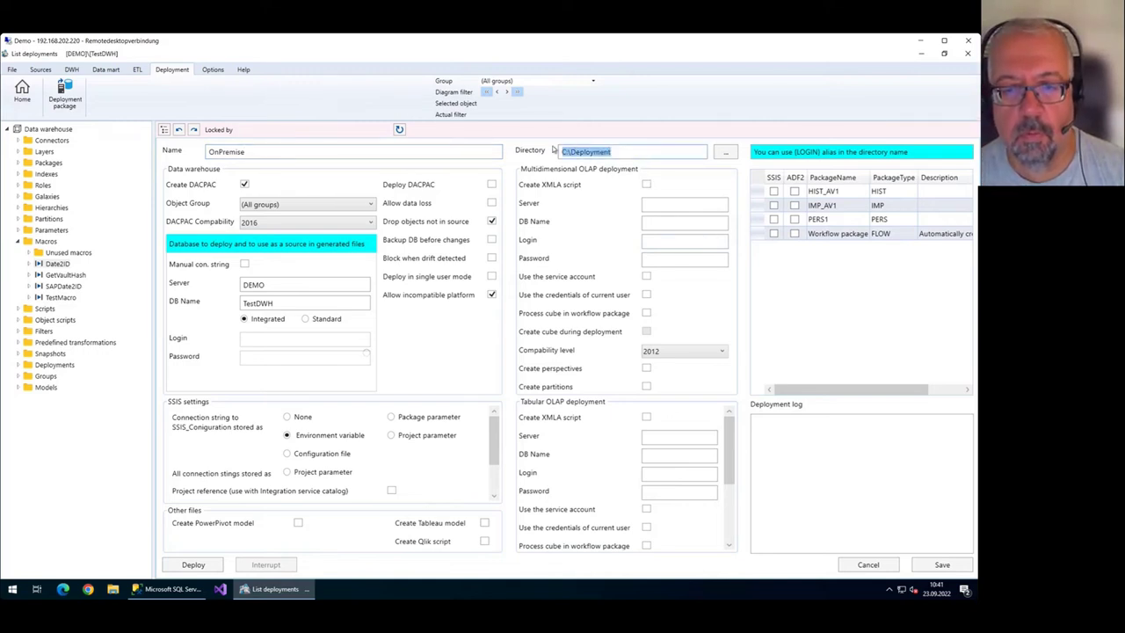
pyautogui.click(631, 152)
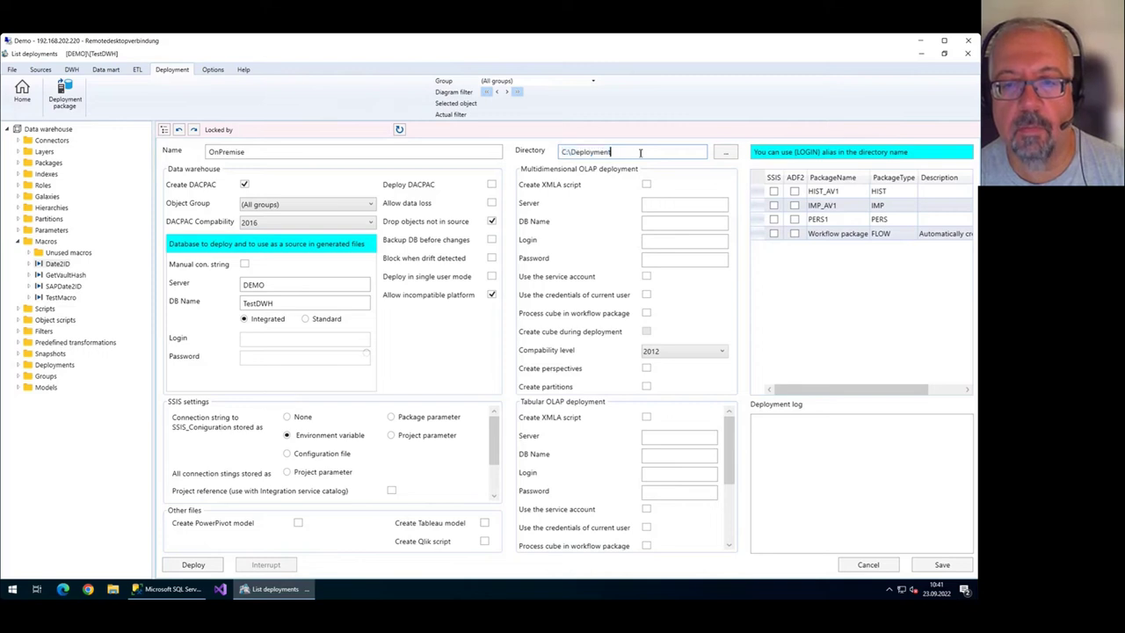
pyautogui.doubleClick(640, 153)
pyautogui.click(640, 153)
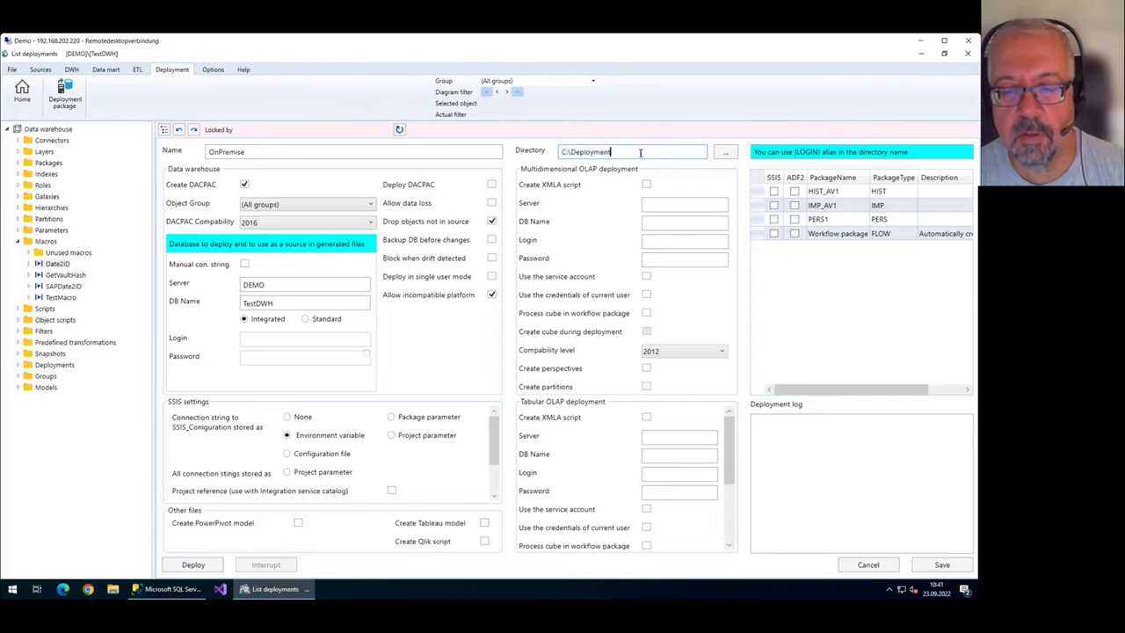
pyautogui.doubleClick(640, 153)
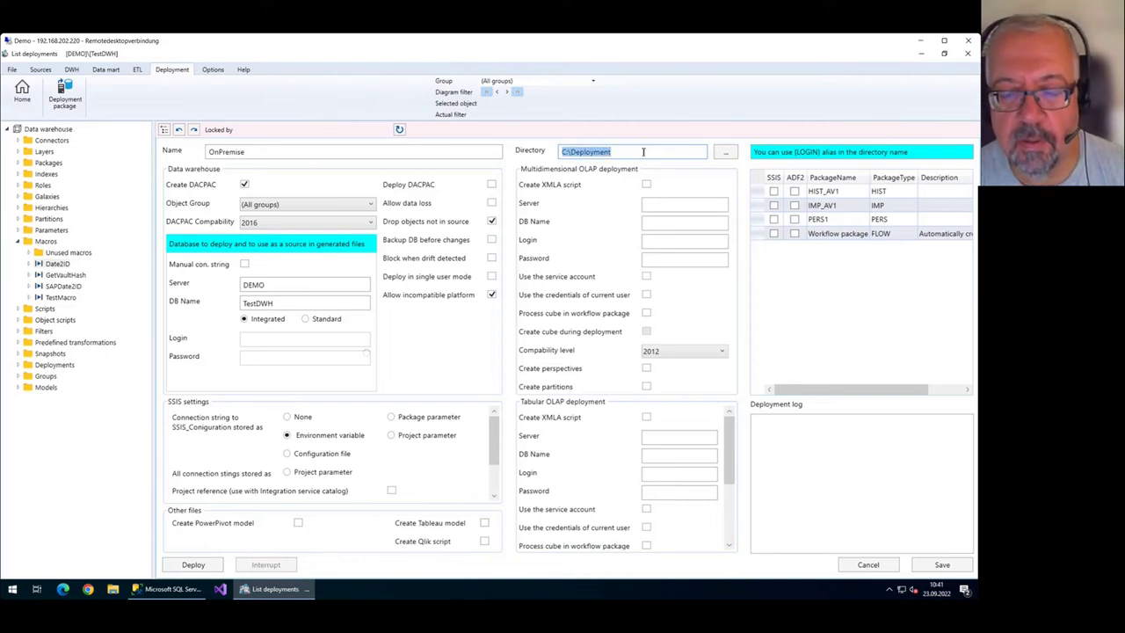
pyautogui.click(942, 564)
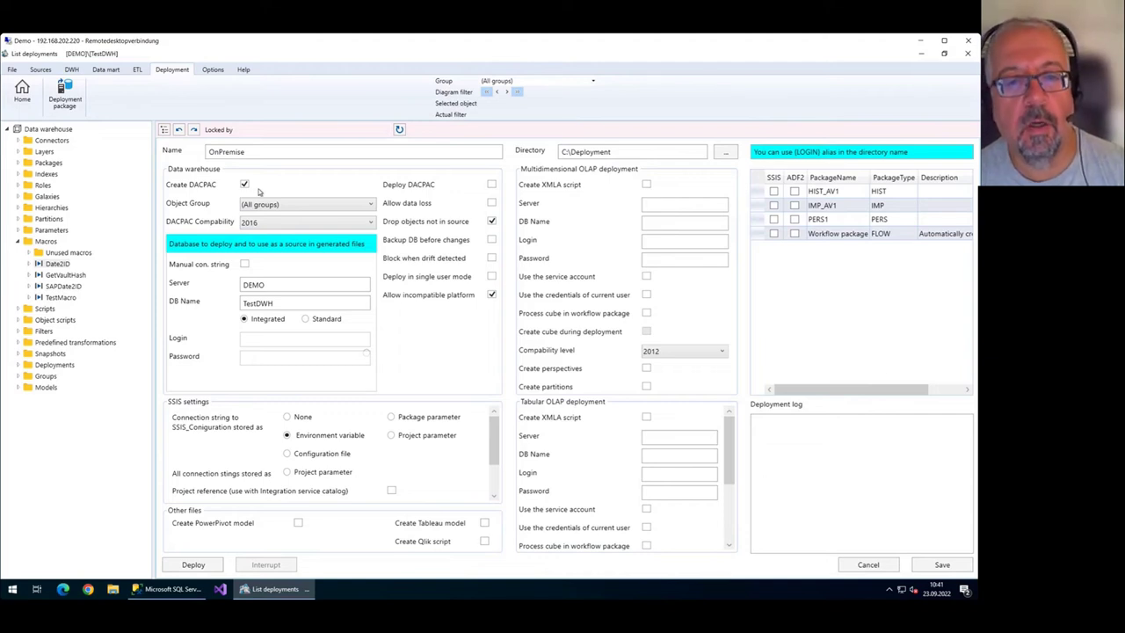
# Enable Deploy DACPAC and Allow data loss, keeping server DEMO and database TestDWH.
pyautogui.click(492, 185)
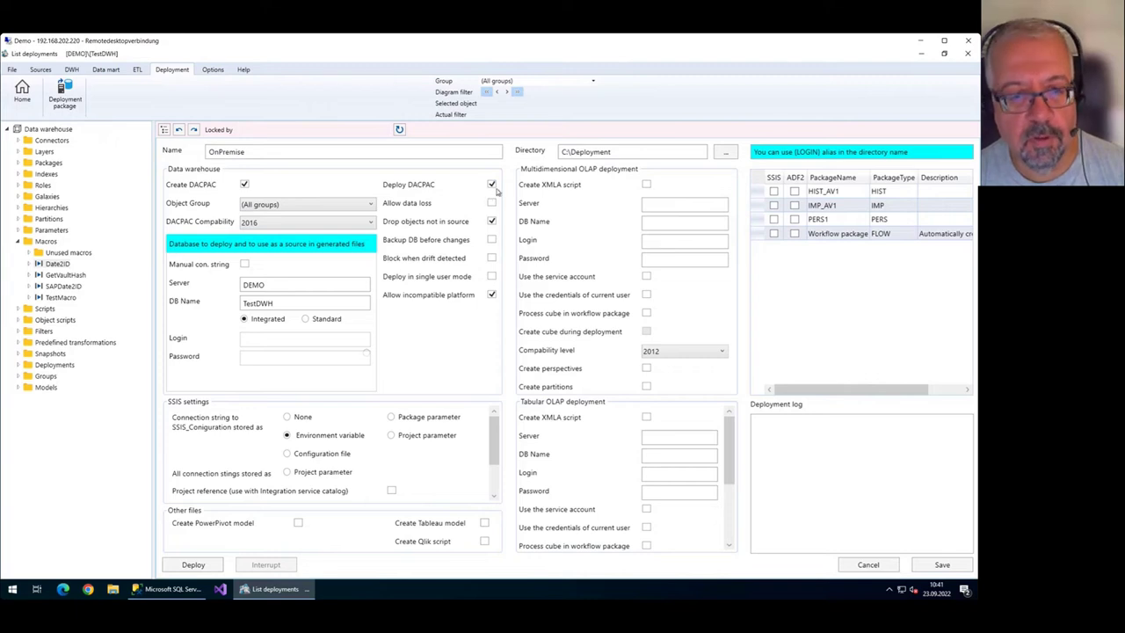
pyautogui.click(491, 203)
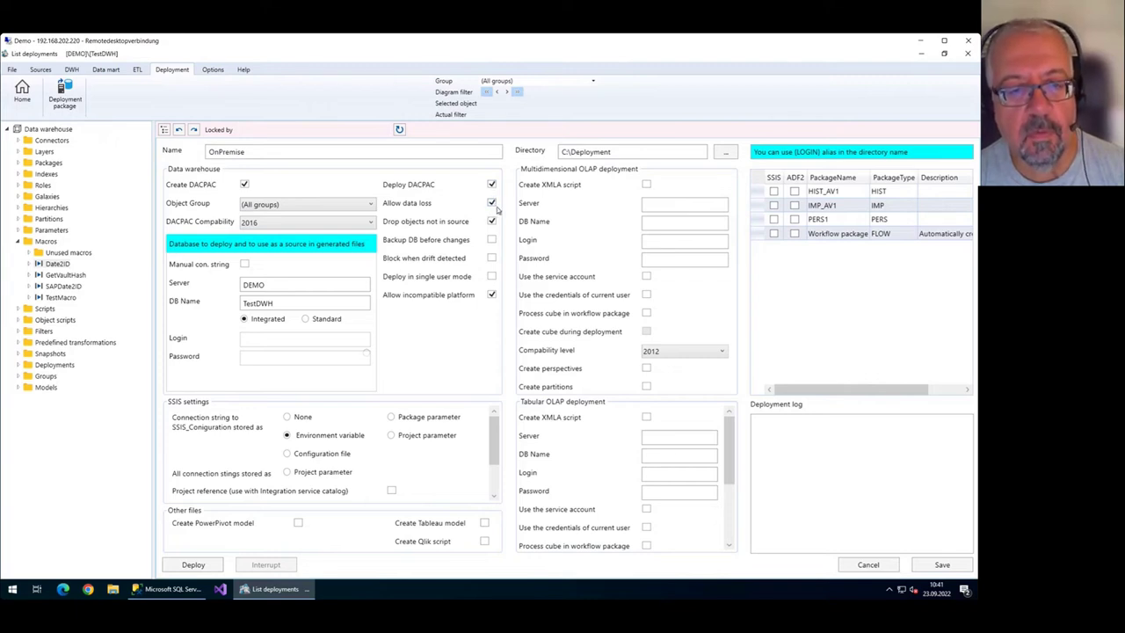
pyautogui.doubleClick(281, 283)
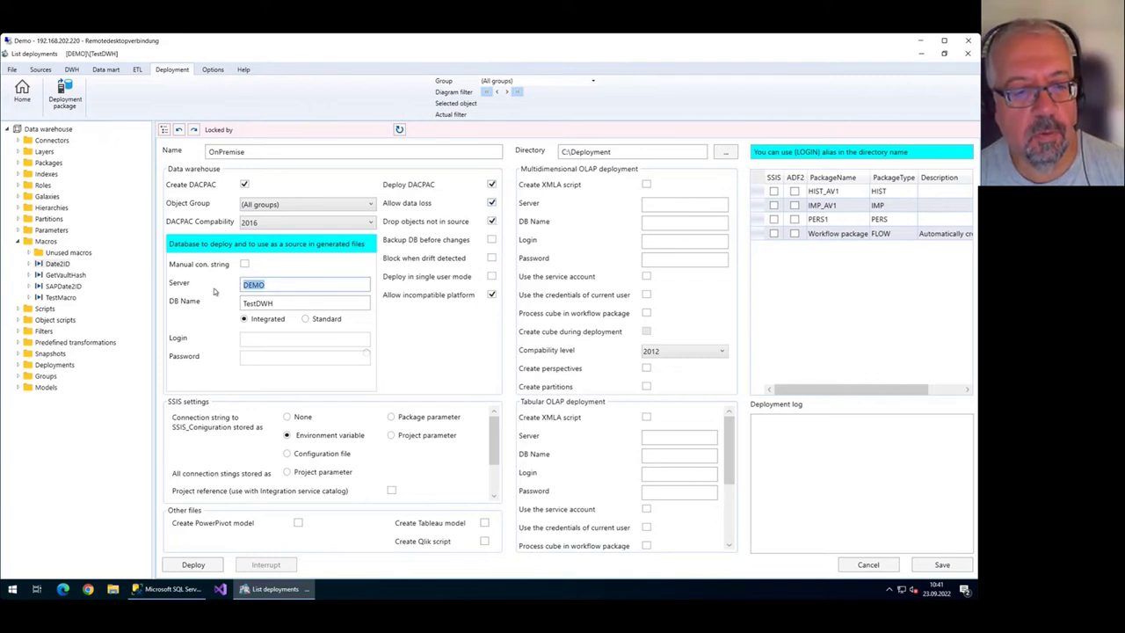
pyautogui.click(286, 284)
pyautogui.moveTo(286, 284); pyautogui.dragTo(225, 284)
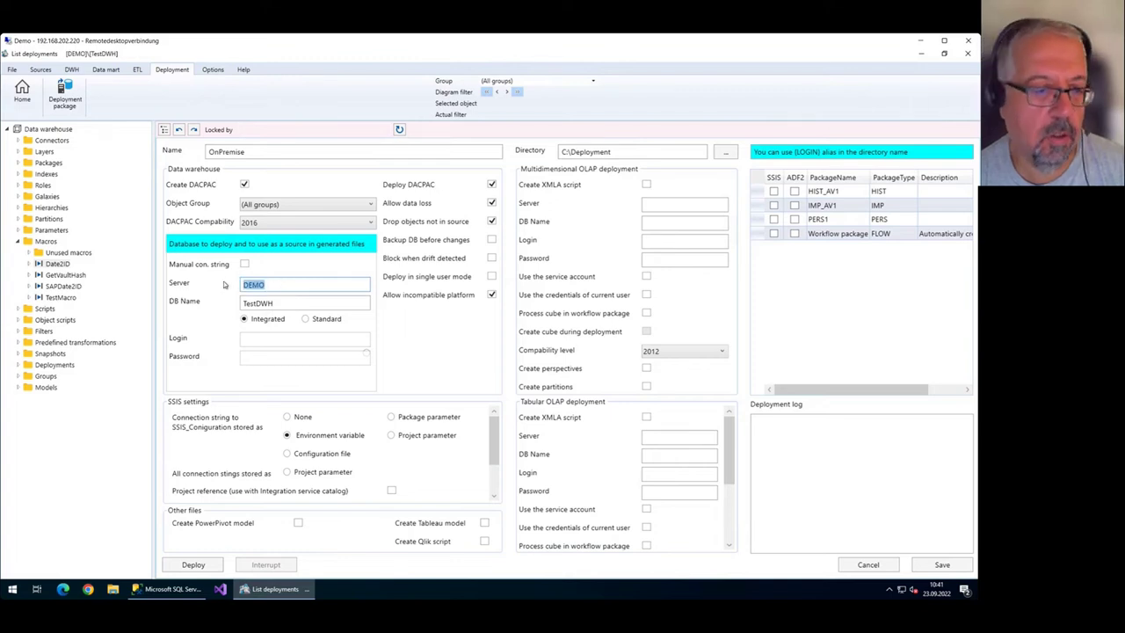
pyautogui.click(282, 284)
pyautogui.doubleClick(263, 285)
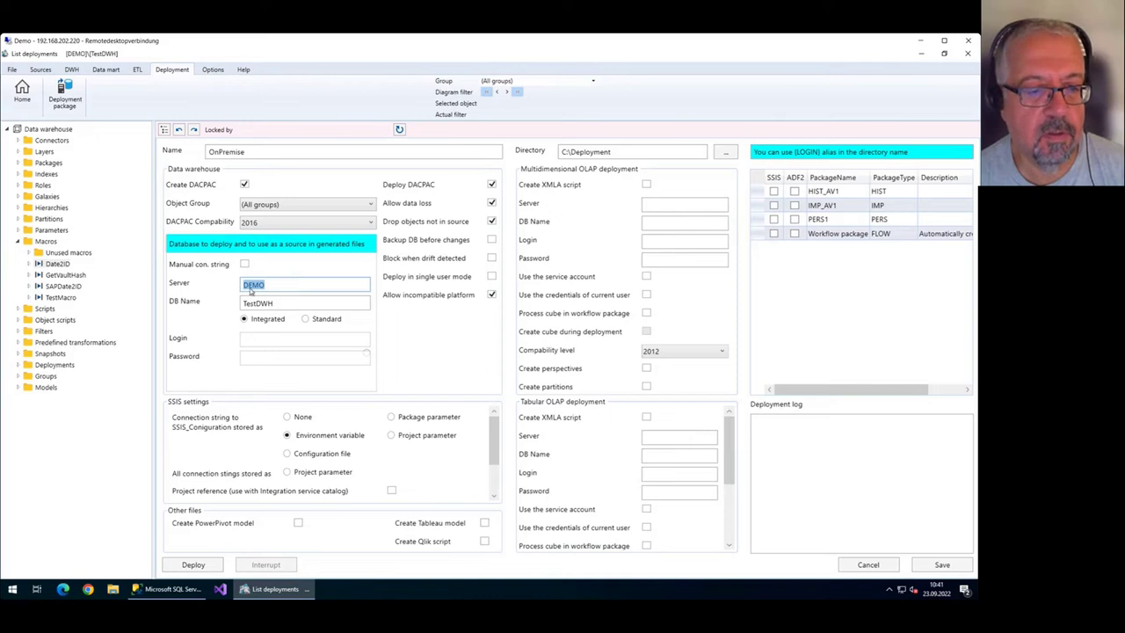
pyautogui.click(292, 305)
pyautogui.doubleClick(337, 305)
pyautogui.click(337, 305)
pyautogui.doubleClick(336, 305)
pyautogui.click(336, 305)
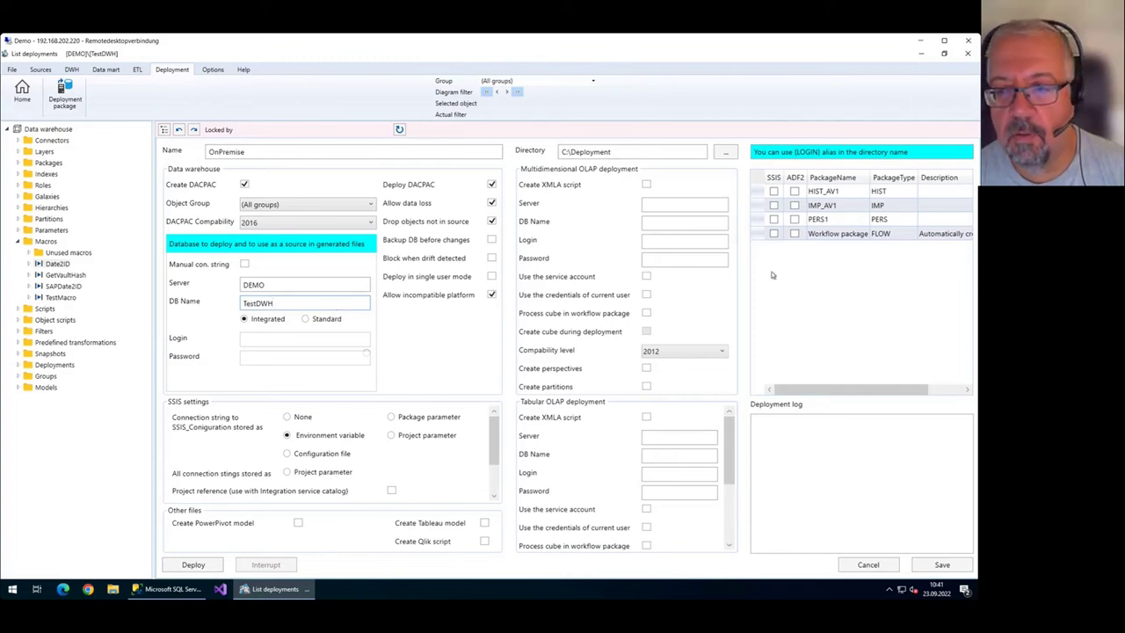
# Mark HIST_AV1, IMP_AV1, PERS1 and the workflow package for SSIS only, leaving ADF2 unchecked.
pyautogui.click(773, 178)
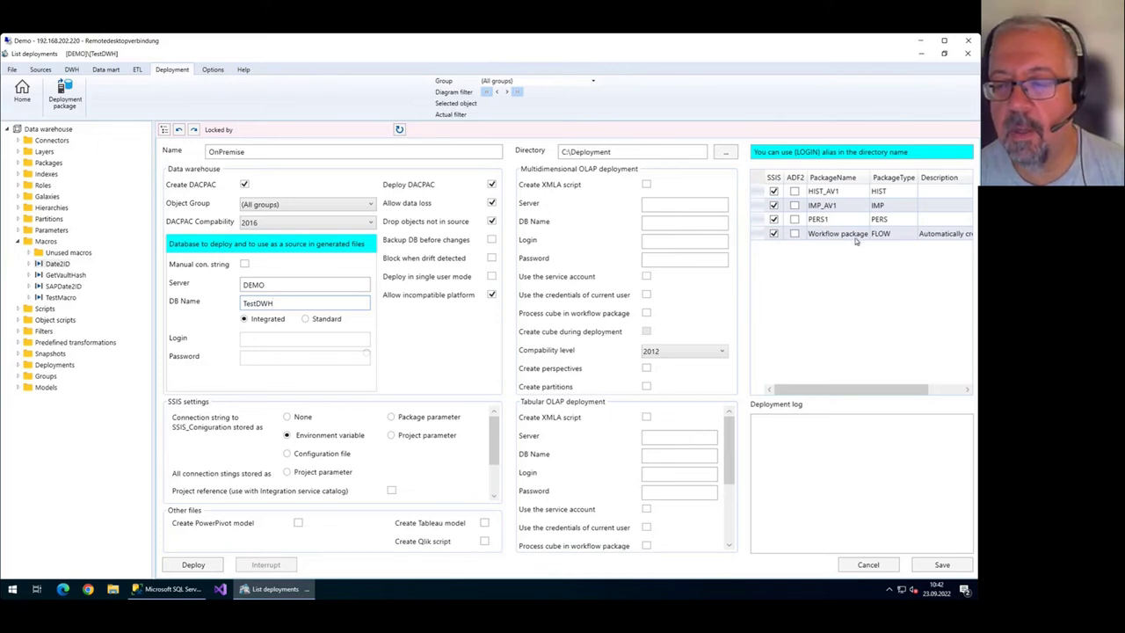
pyautogui.click(850, 237)
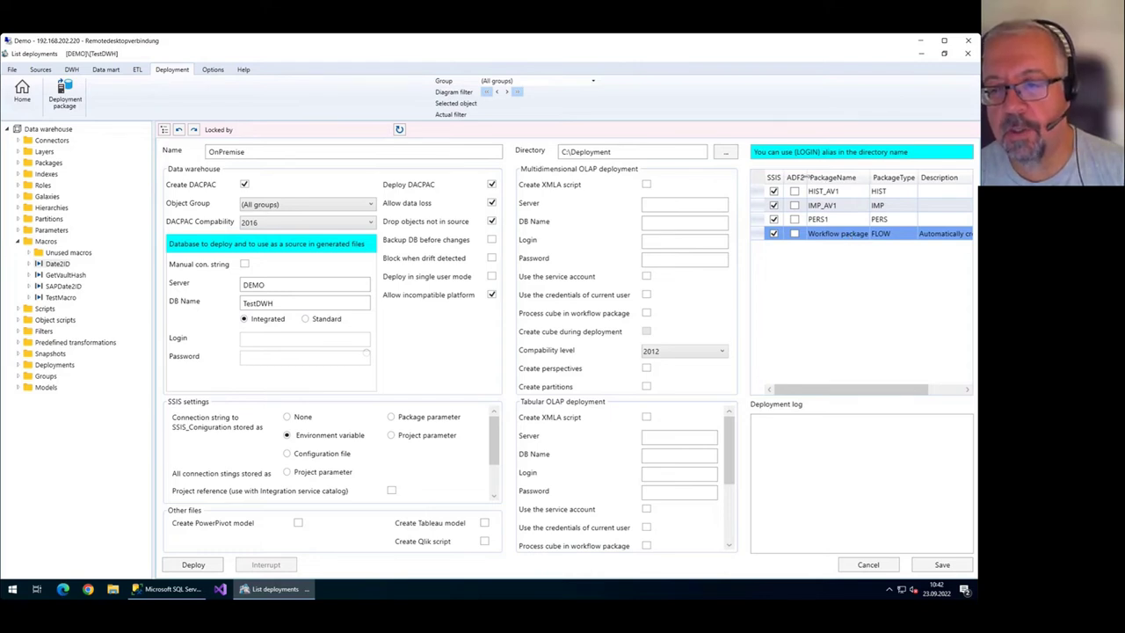
pyautogui.click(795, 178)
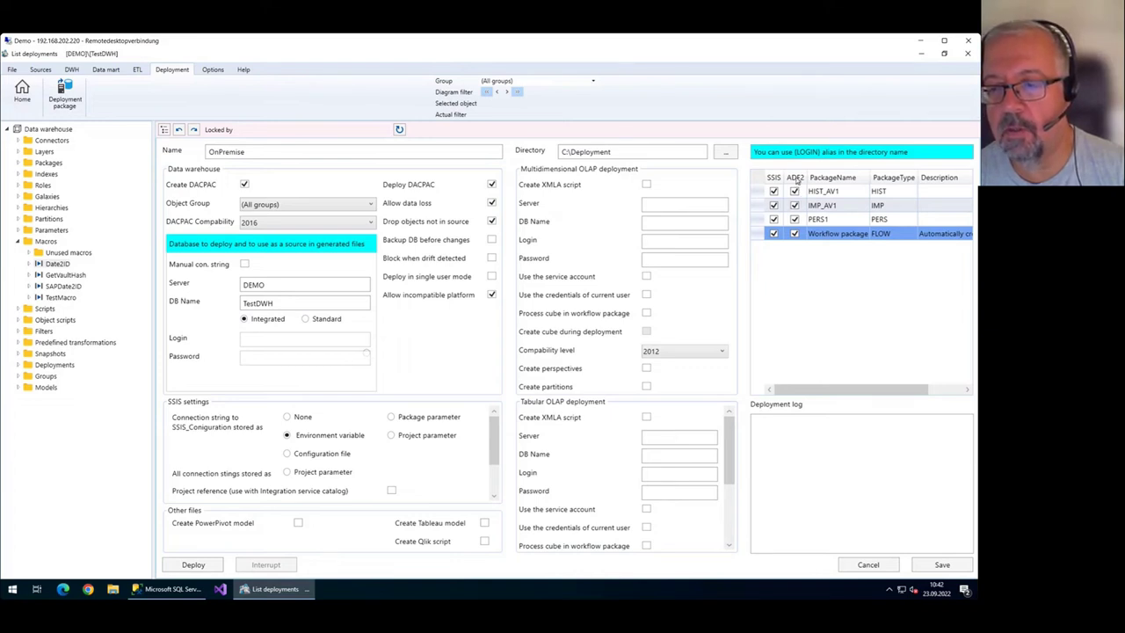
pyautogui.click(797, 178)
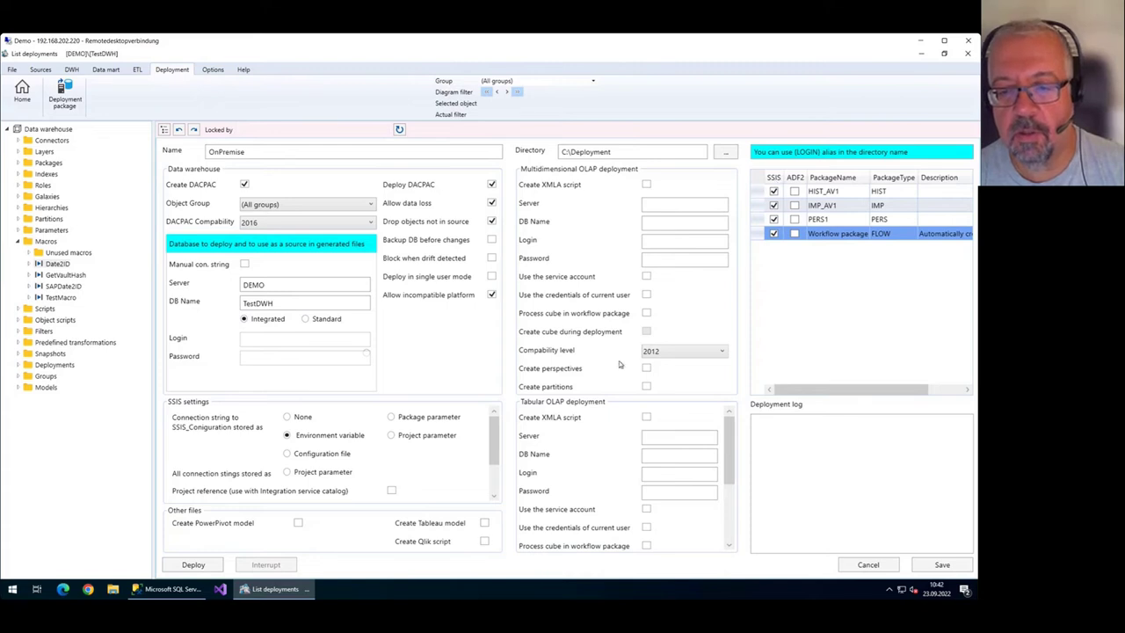
# Enable 'Create XMLA script' for Tabular OLAP deployment and bring Management Studio forward.
pyautogui.click(646, 417)
pyautogui.scroll(-2, 678, 413)
pyautogui.scroll(2, 678, 418)
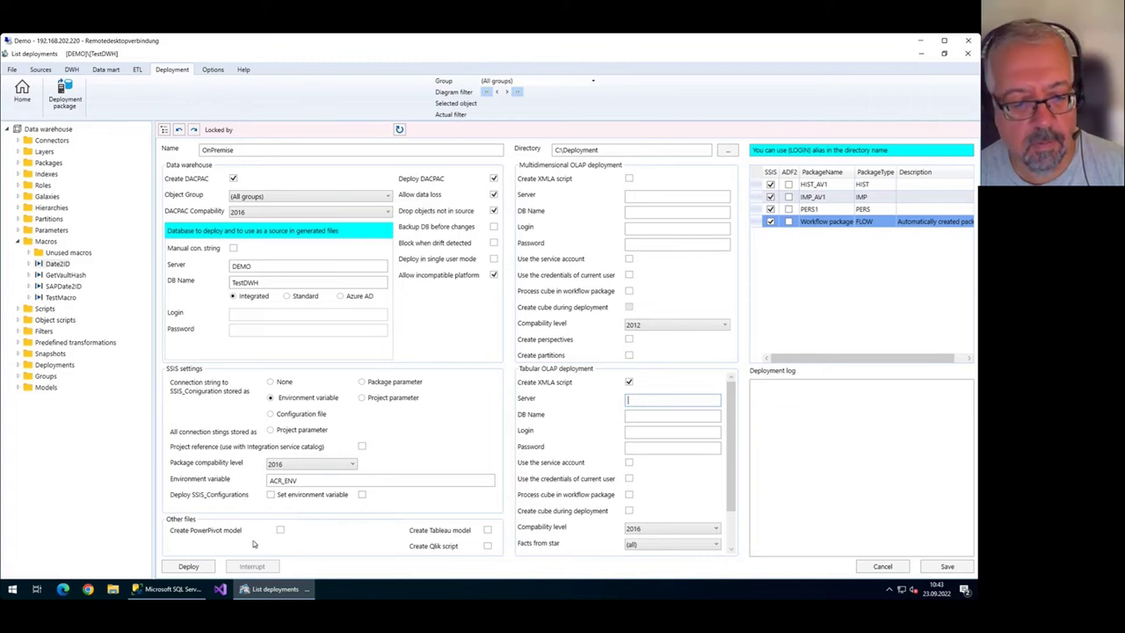
pyautogui.click(167, 589)
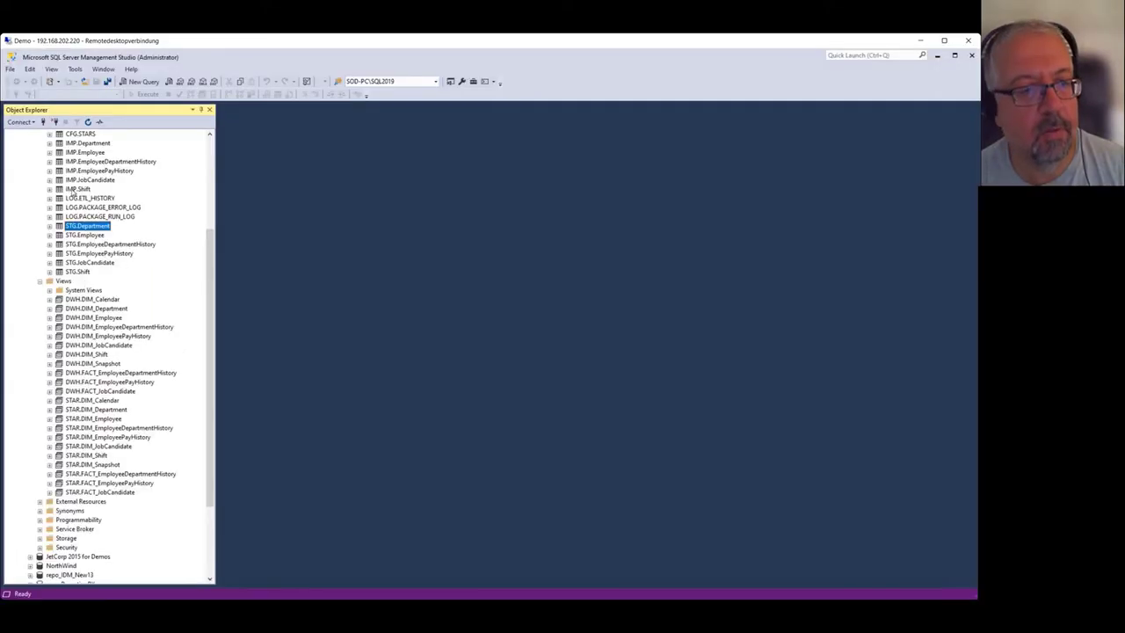
# Connect Management Studio to the DEMO Analysis Services server and select its Databases folder.
pyautogui.scroll(5, 61, 220)
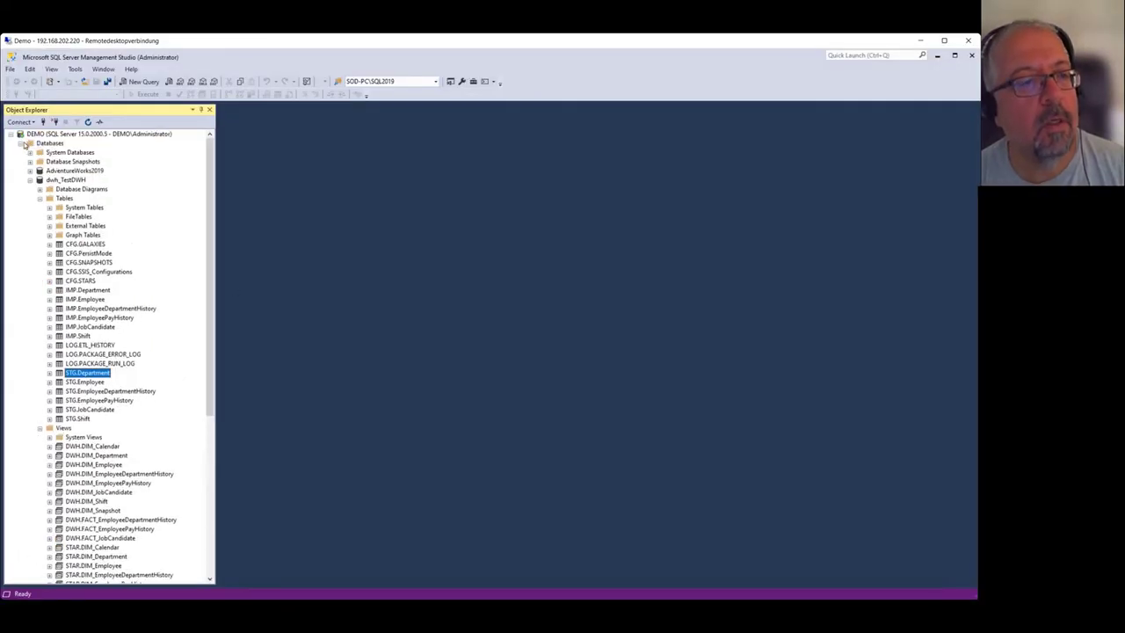
pyautogui.click(29, 142)
pyautogui.click(19, 122)
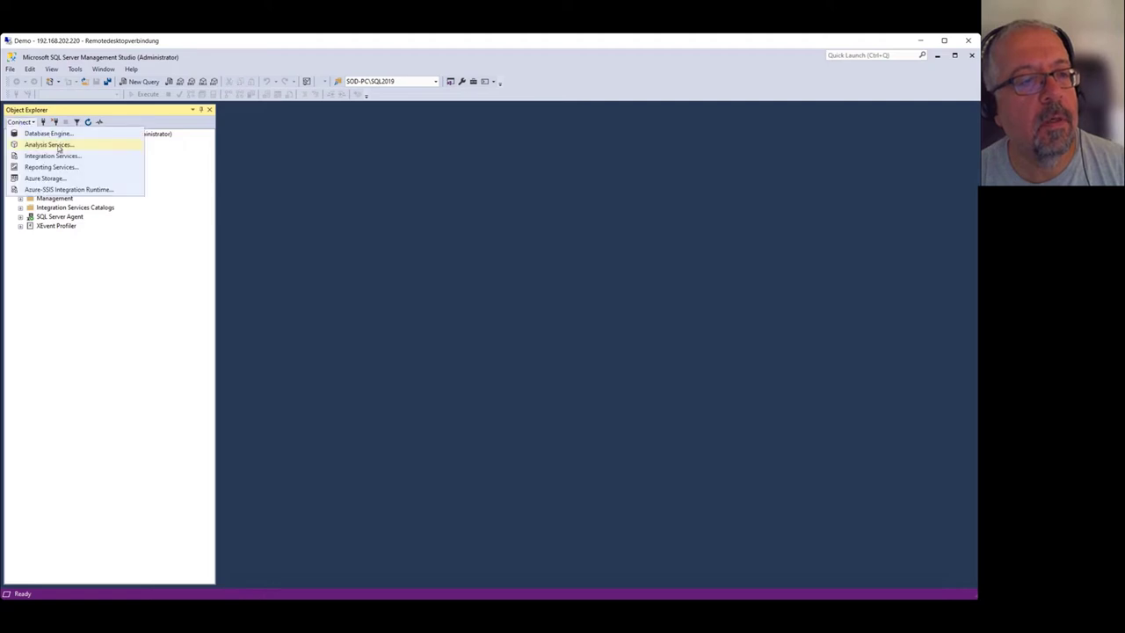
pyautogui.click(58, 145)
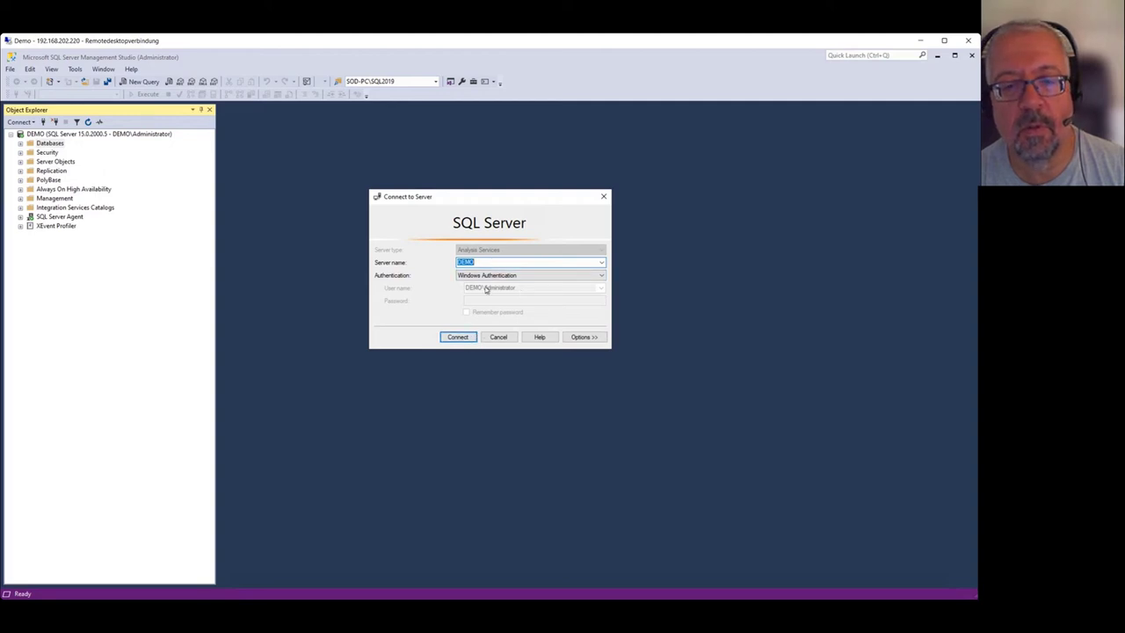
pyautogui.click(466, 335)
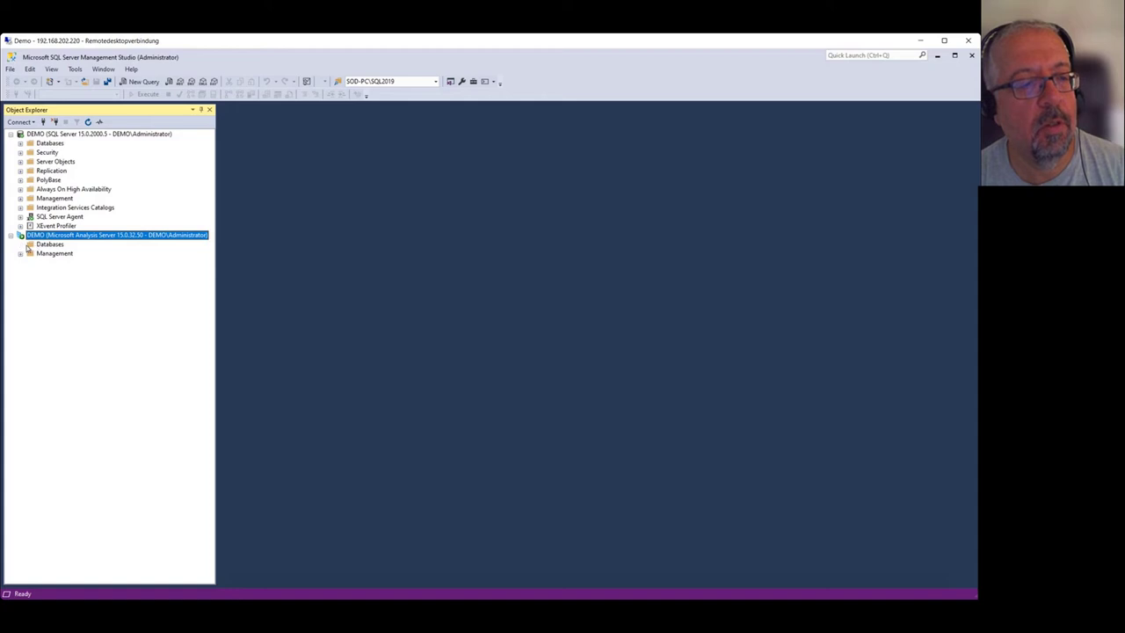
pyautogui.click(50, 245)
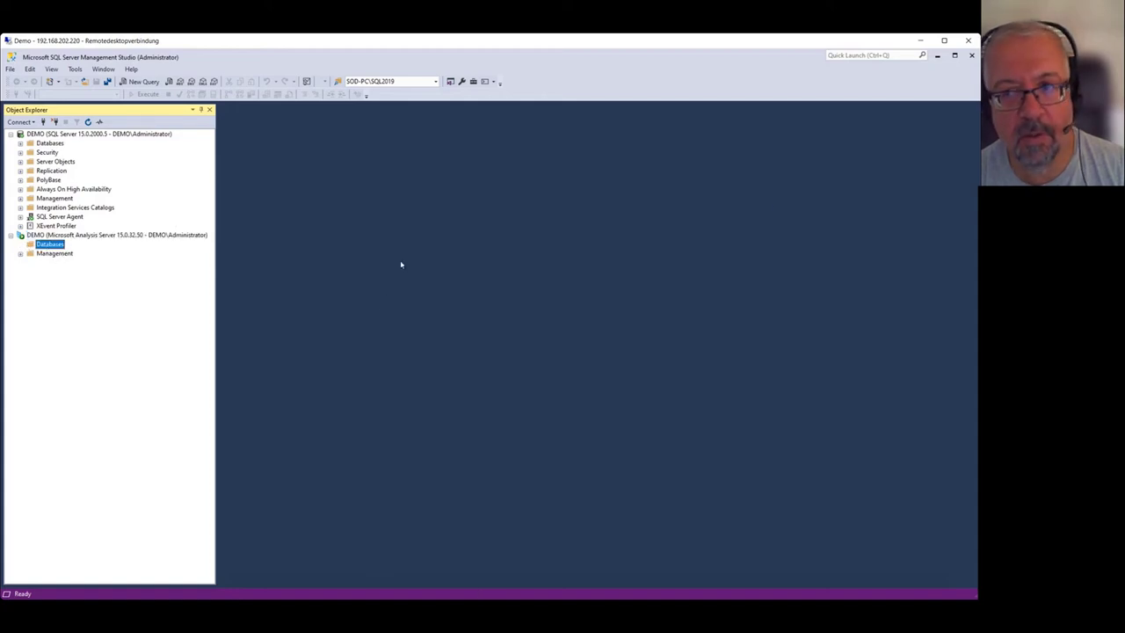
# Set the Tabular OLAP server name to DEMO in the deployment form.
pyautogui.click(937, 54)
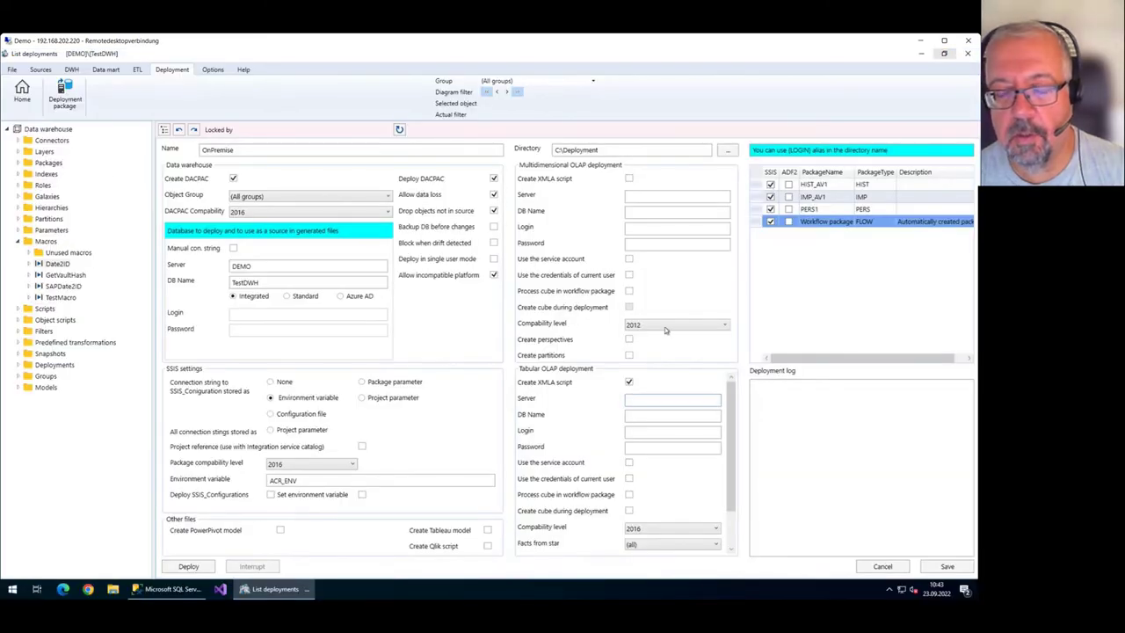
pyautogui.click(652, 400)
pyautogui.write('DEMO')
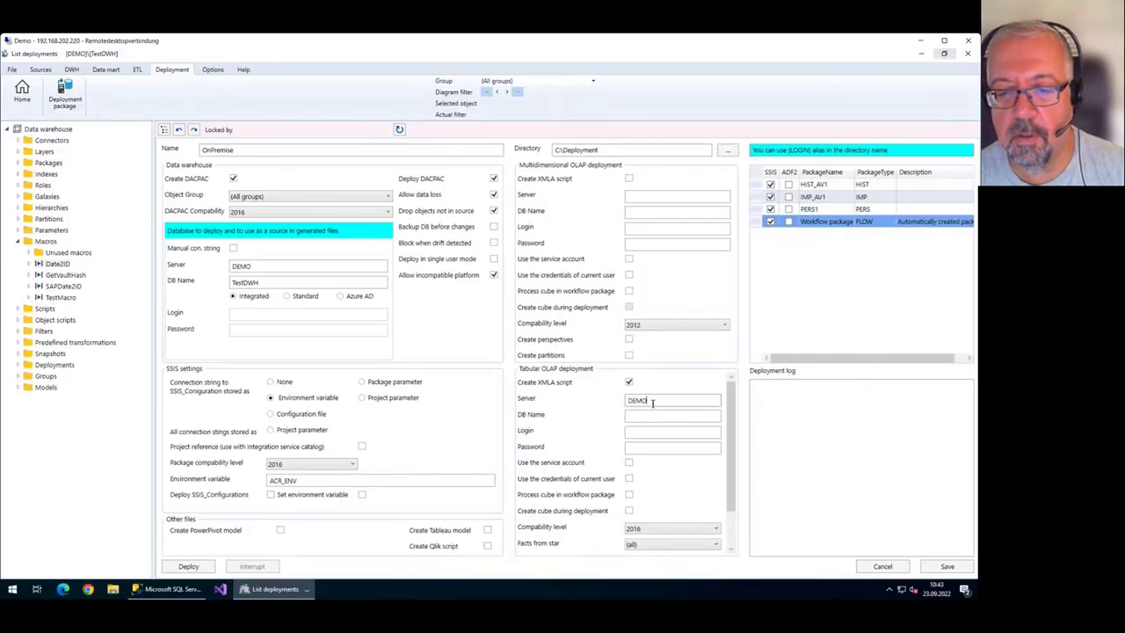
pyautogui.click(690, 414)
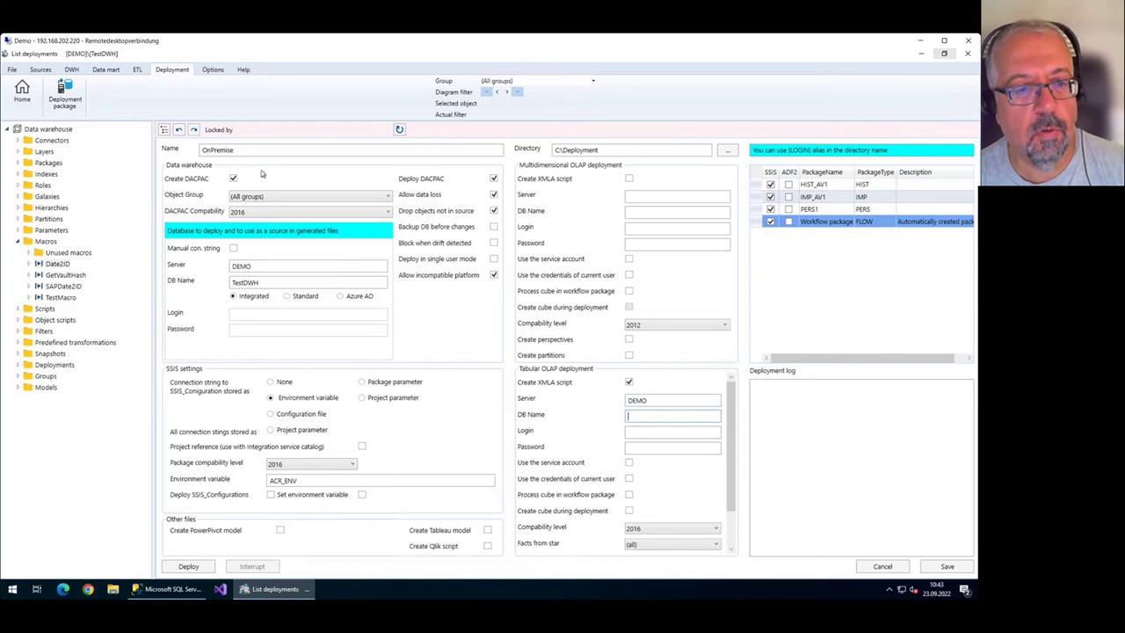
# Copy TestDWH from the warehouse DB Name into the Tabular database name field.
pyautogui.doubleClick(250, 282)
pyautogui.hotkey('ctrl', 'c')
pyautogui.click(666, 419)
pyautogui.hotkey('ctrl', 'v')
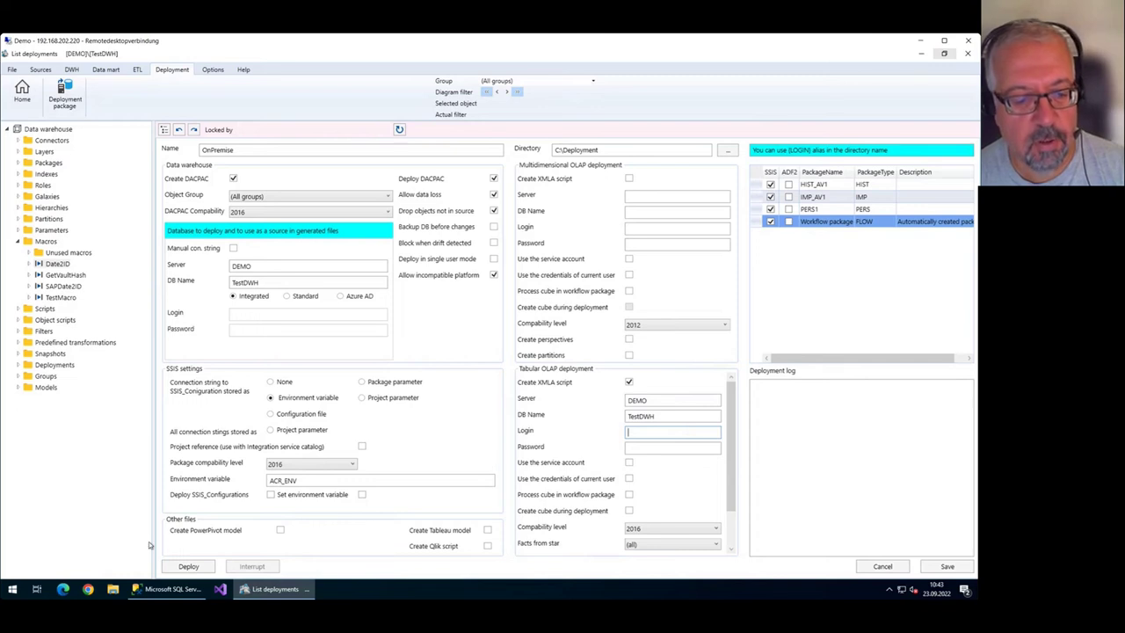
pyautogui.moveTo(172, 594)
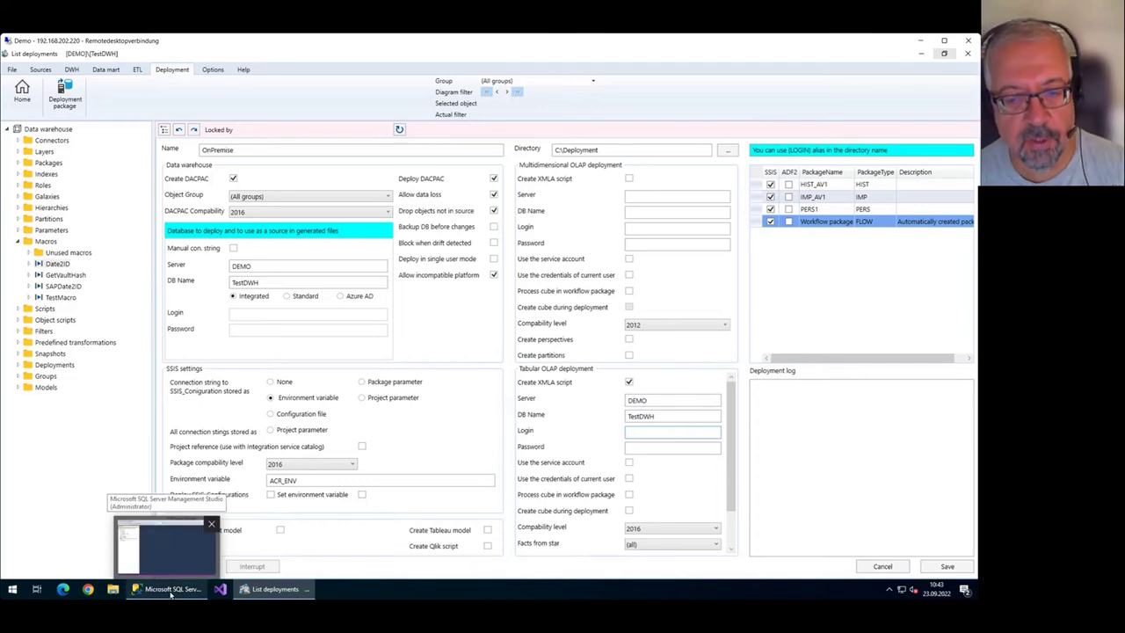
pyautogui.click(172, 594)
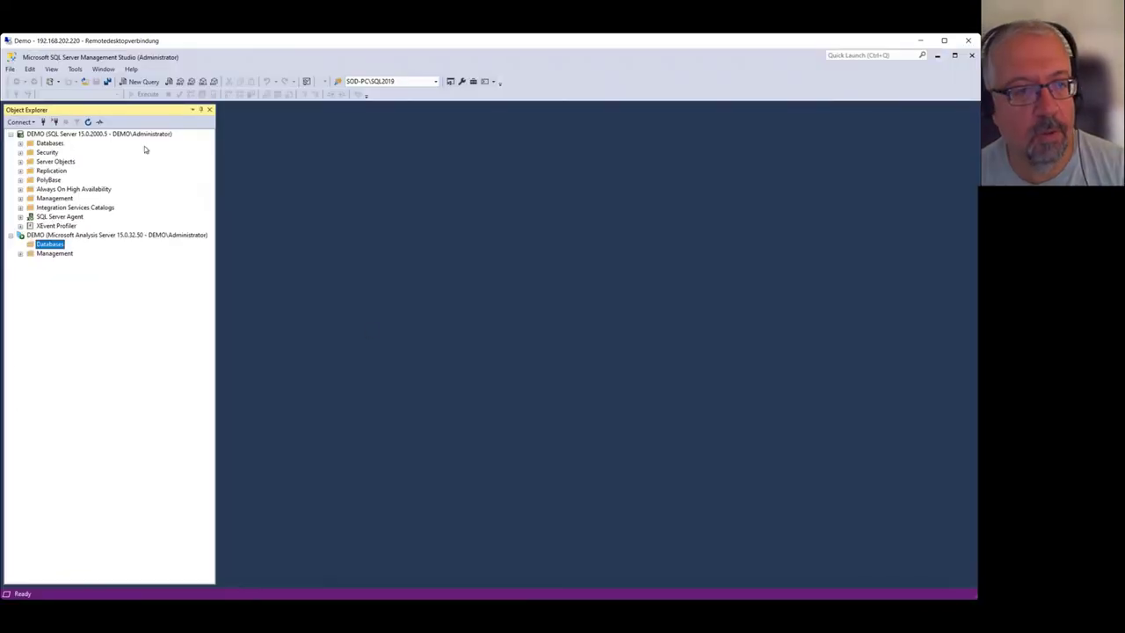
# Run SELECT SYSTEM_USER in a new query and copy the returned login.
pyautogui.click(50, 142)
pyautogui.click(140, 83)
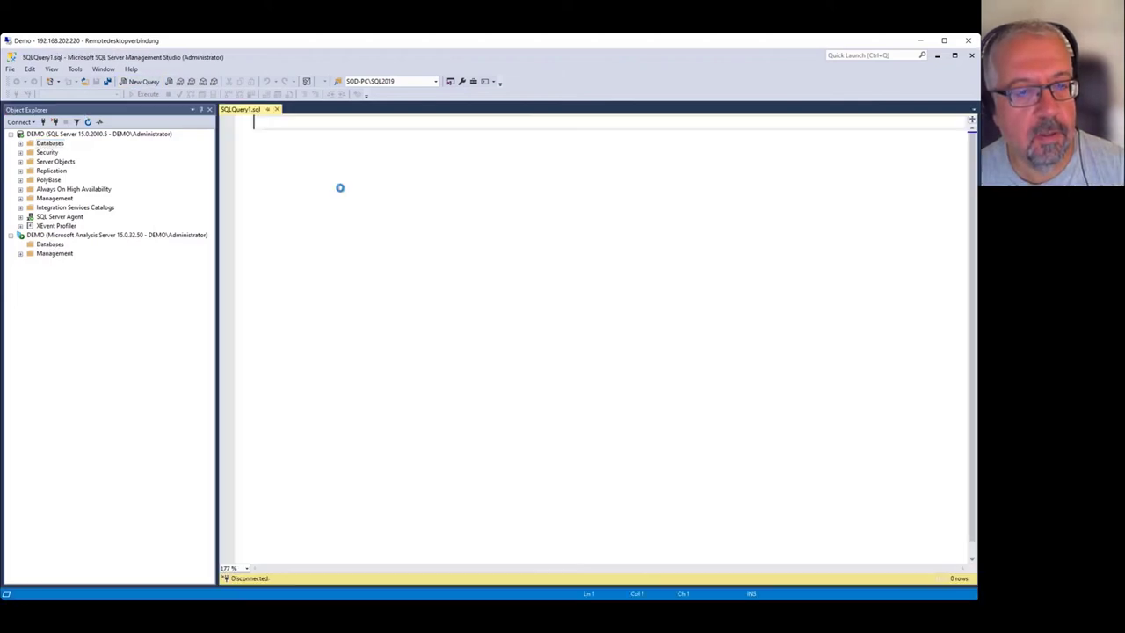
pyautogui.write('SELECT S')
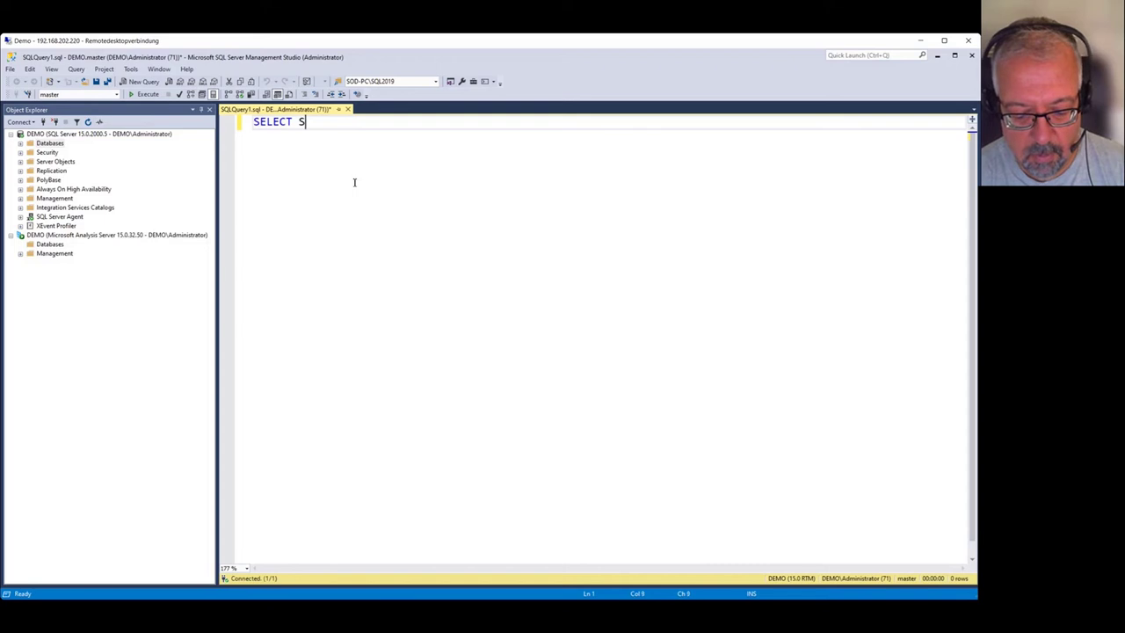
pyautogui.write('YSTEM_')
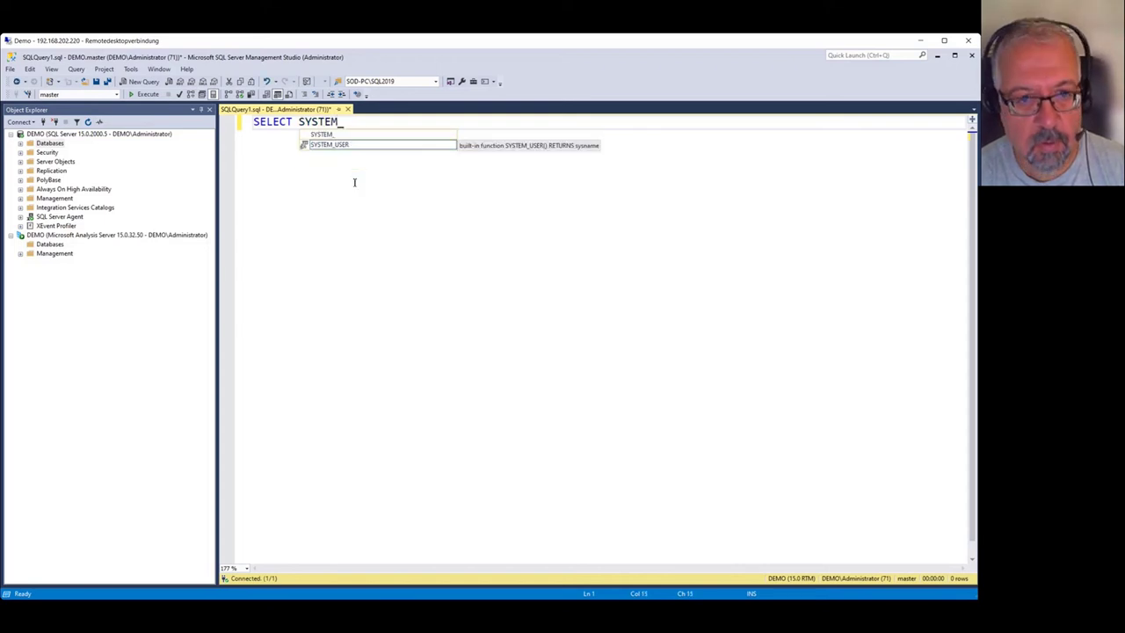
pyautogui.press('Tab')
pyautogui.press('F5')
pyautogui.rightClick(354, 182)
pyautogui.click(285, 380)
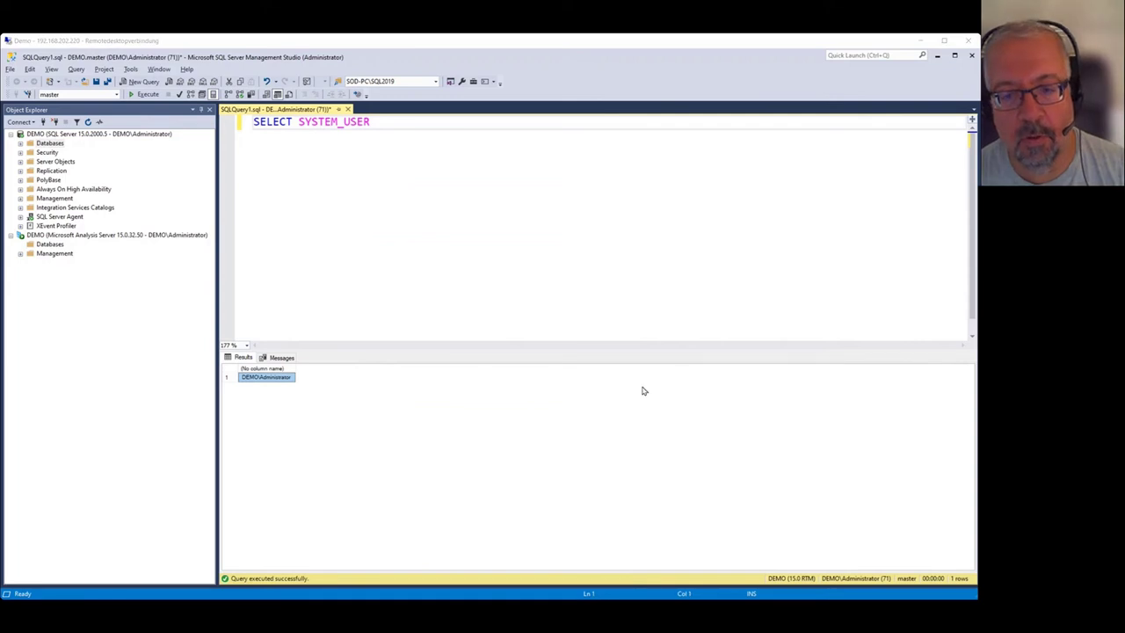
# Paste the copied login as the Tabular OLAP login and enter the account password.
pyautogui.click(937, 56)
pyautogui.click(693, 435)
pyautogui.hotkey('ctrl', 'v')
pyautogui.click(681, 446)
pyautogui.write('********')
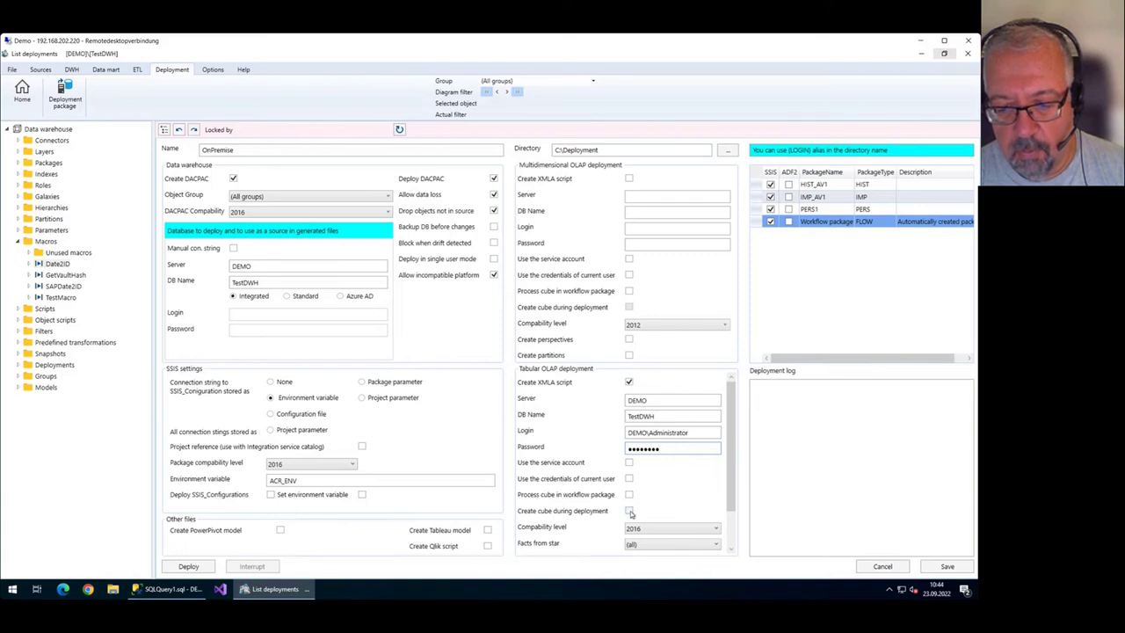
# Create the cube during deployment without workflow processing, at Tabular compatibility level 2019.
pyautogui.click(628, 494)
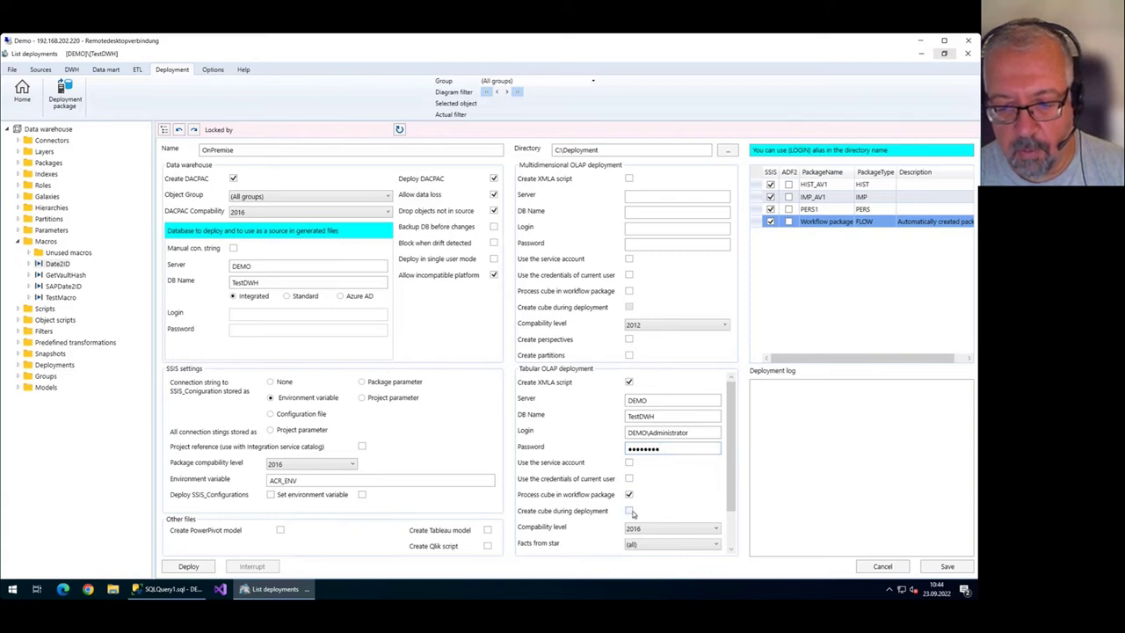
pyautogui.click(630, 512)
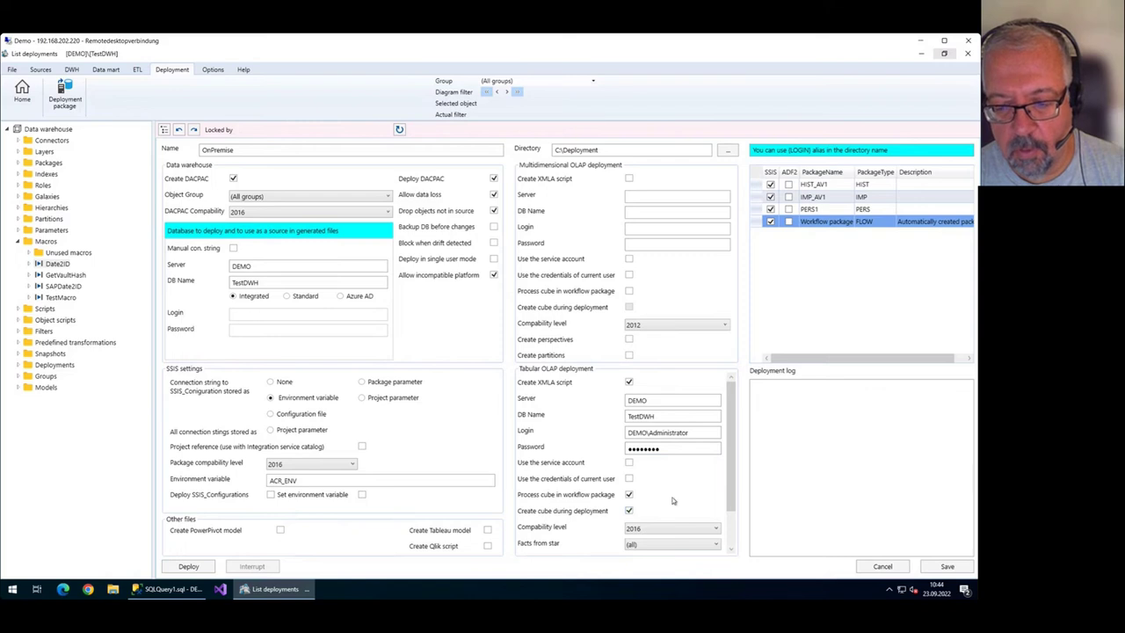
pyautogui.scroll(-1, 668, 484)
pyautogui.click(628, 467)
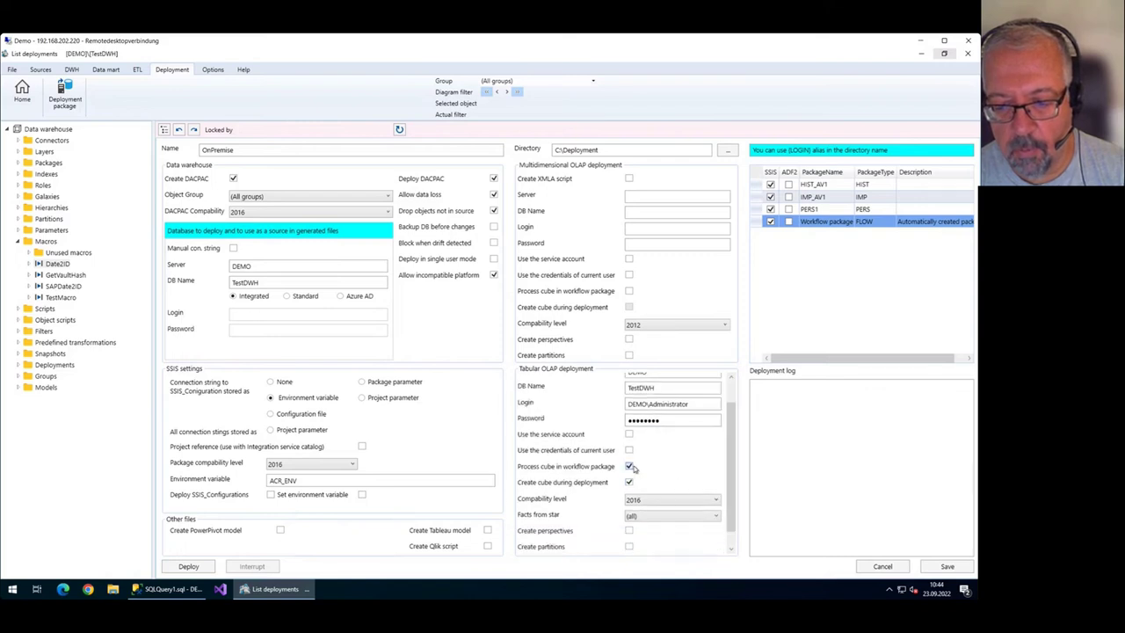
pyautogui.click(669, 499)
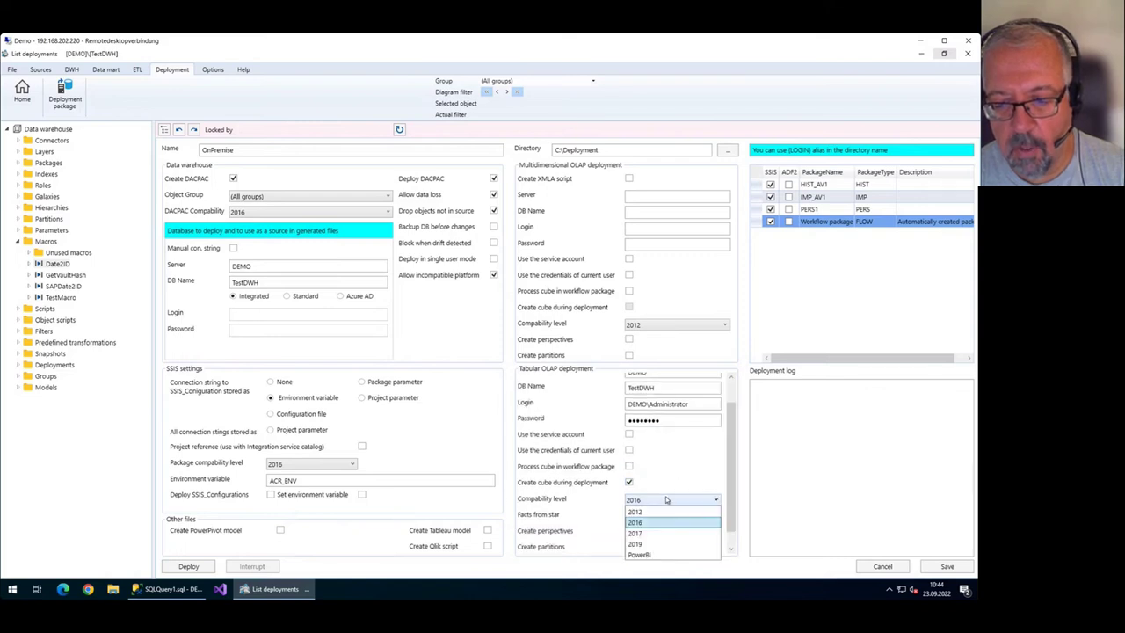
pyautogui.click(665, 544)
pyautogui.scroll(-1, 728, 482)
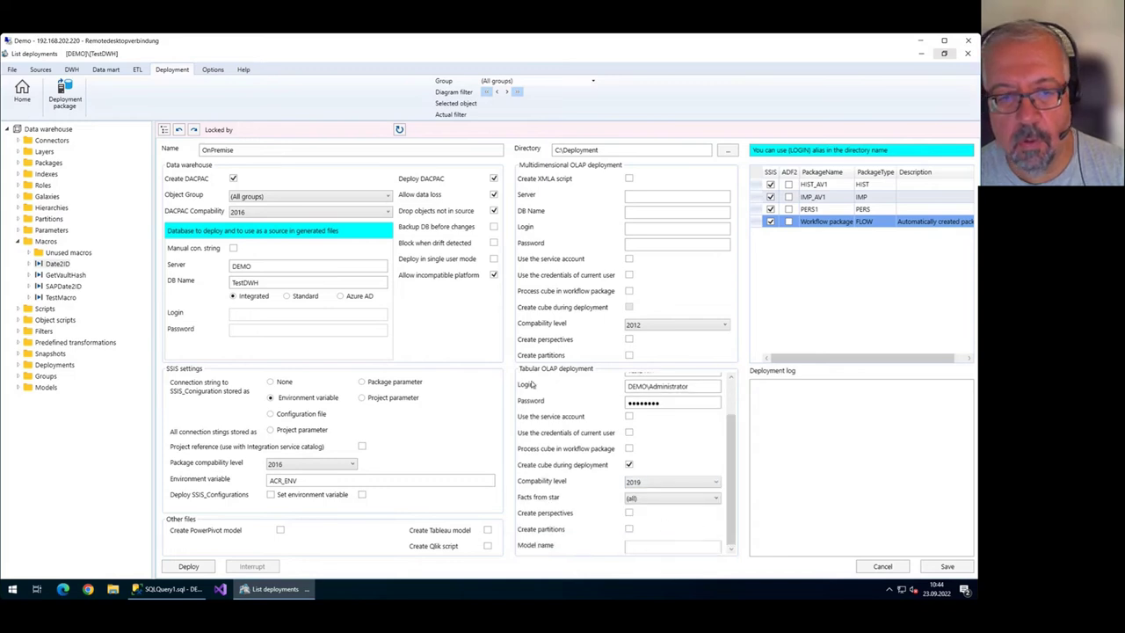
# Set both DACPAC and SSIS package compatibility to 2017.
pyautogui.click(305, 211)
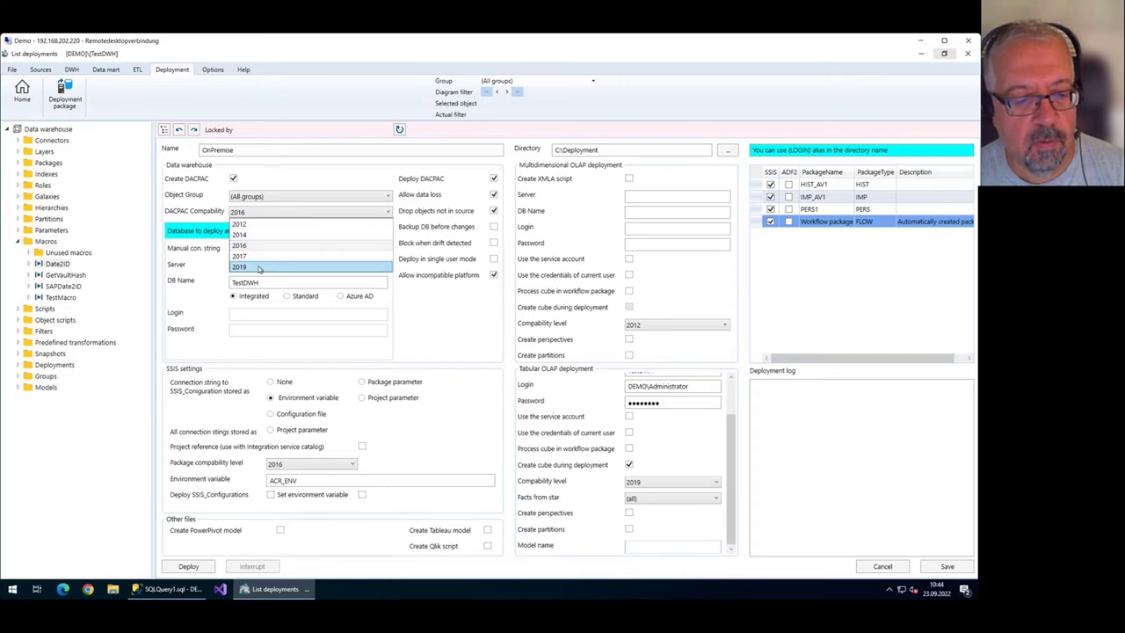
pyautogui.click(260, 255)
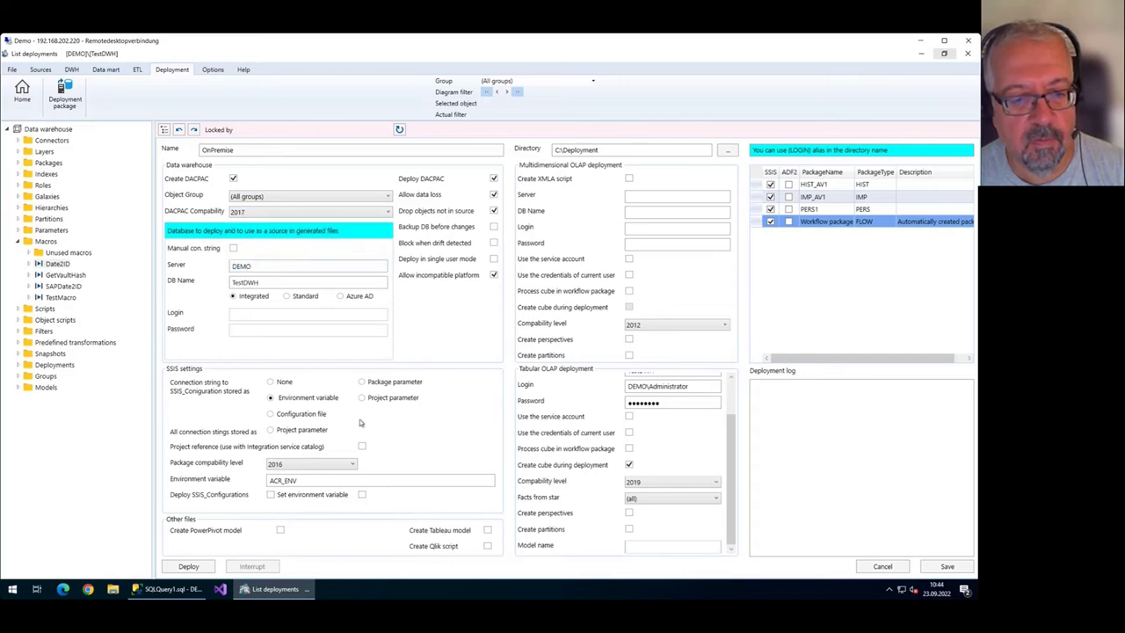
pyautogui.click(308, 464)
pyautogui.click(297, 506)
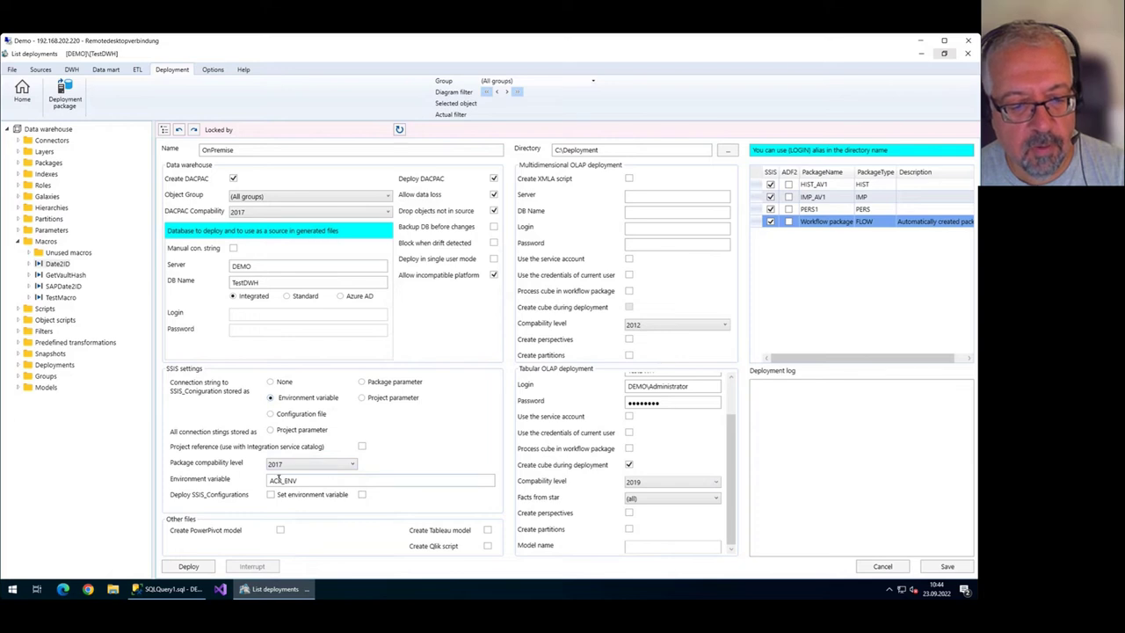
# Tick deploy SSIS configurations and set environment variable, save the settings, and deploy.
pyautogui.click(270, 495)
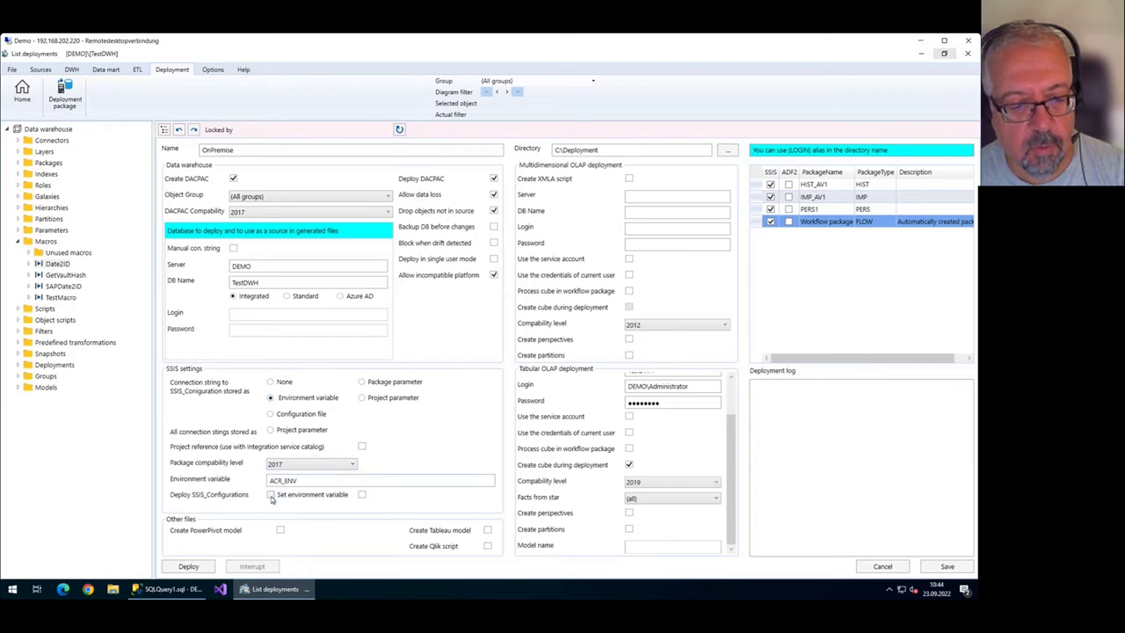
pyautogui.click(361, 494)
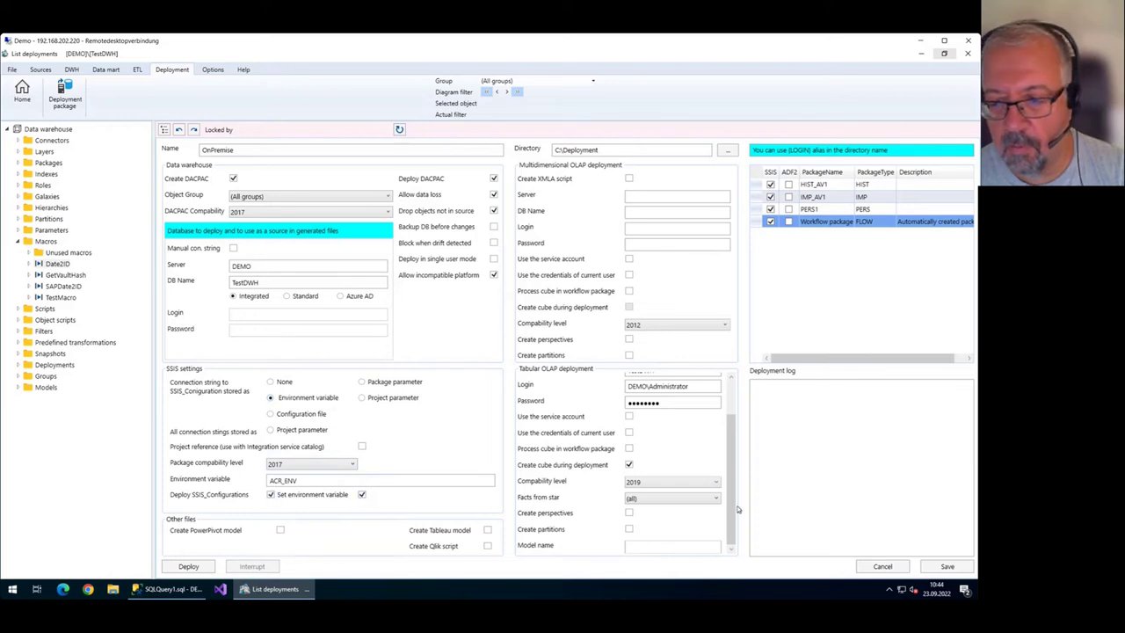
pyautogui.click(954, 569)
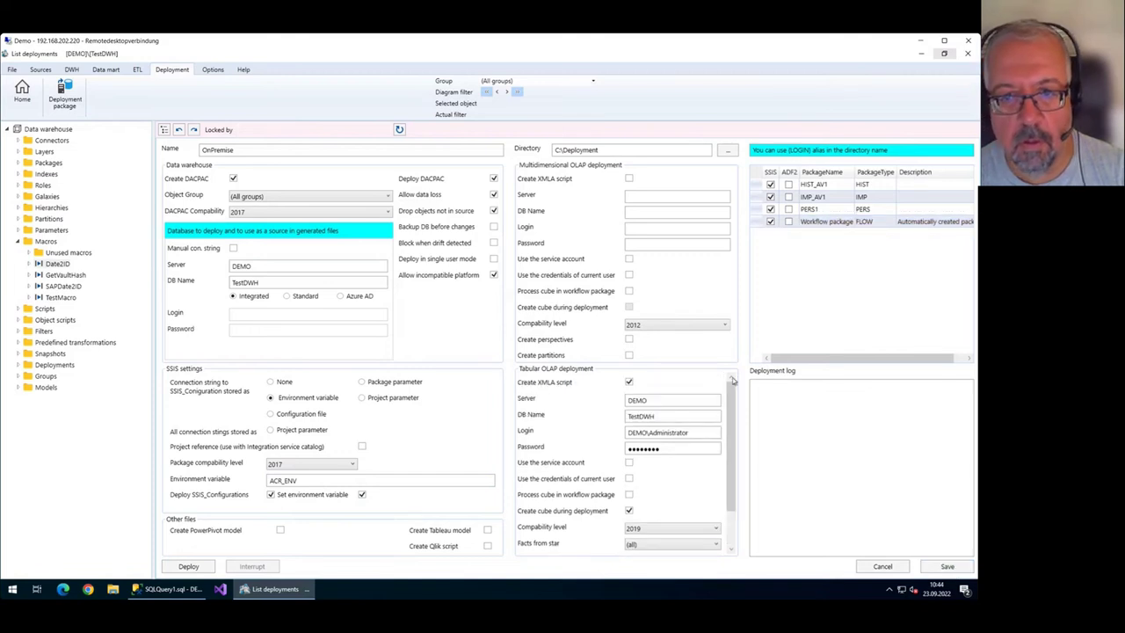
pyautogui.click(189, 567)
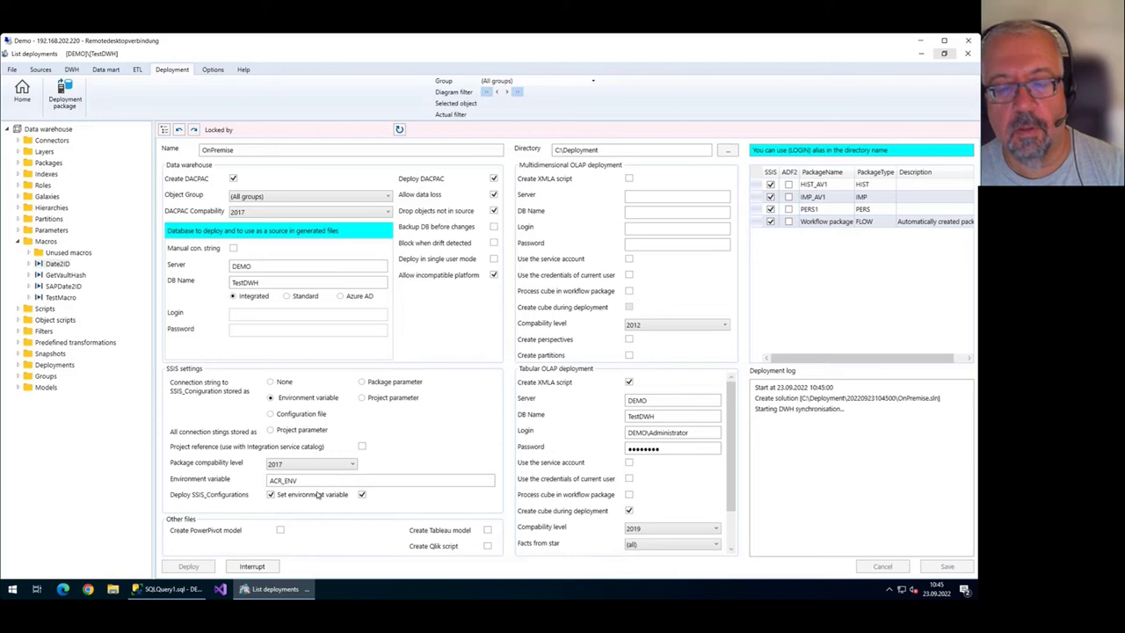
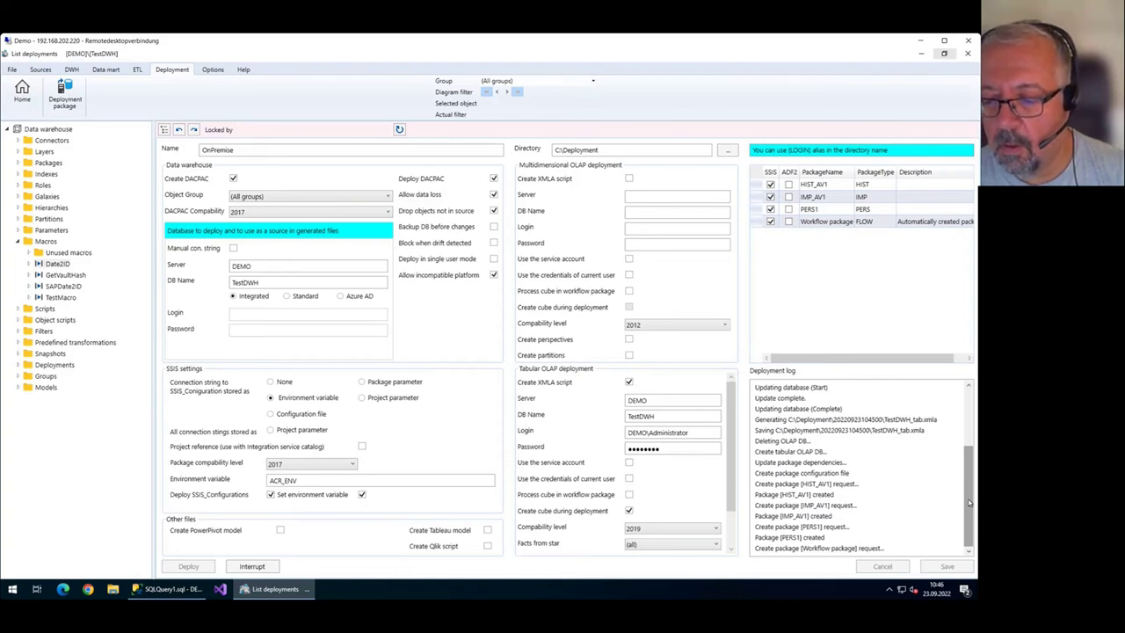
# Follow the deployment log through the workflow and IMP_AV1 package creation until it reports Done.
pyautogui.click(861, 549)
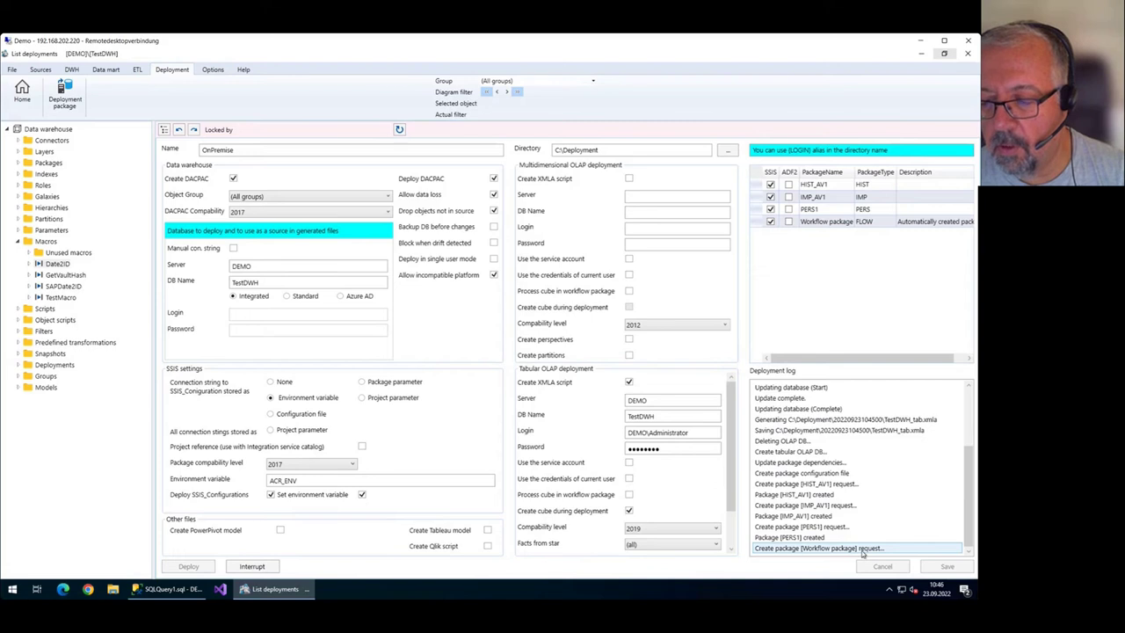
pyautogui.click(861, 507)
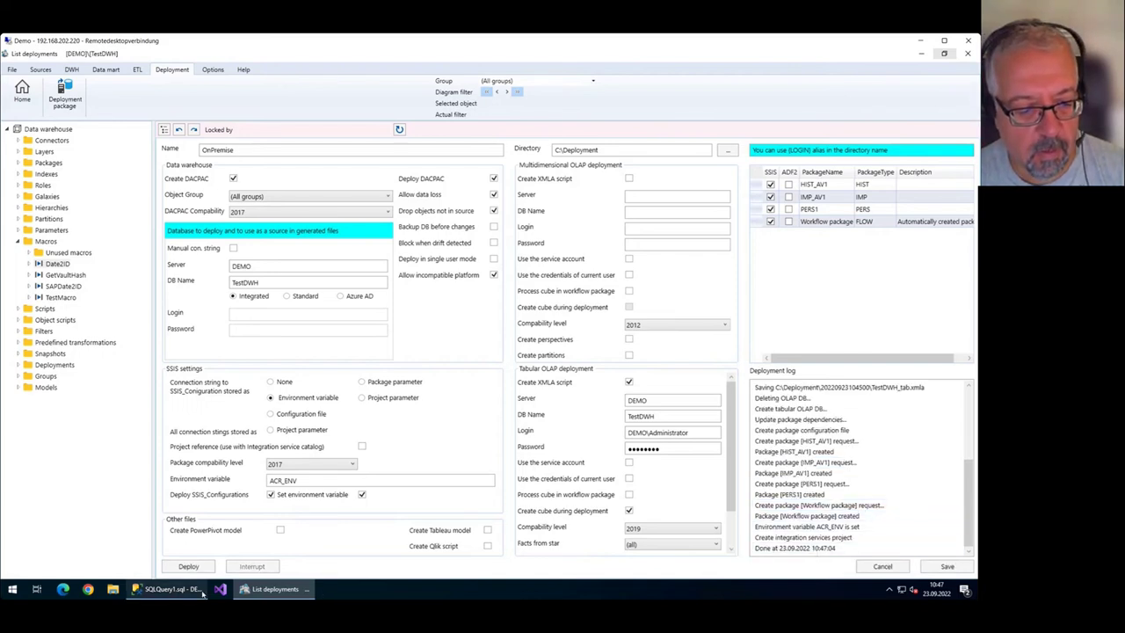
pyautogui.click(220, 589)
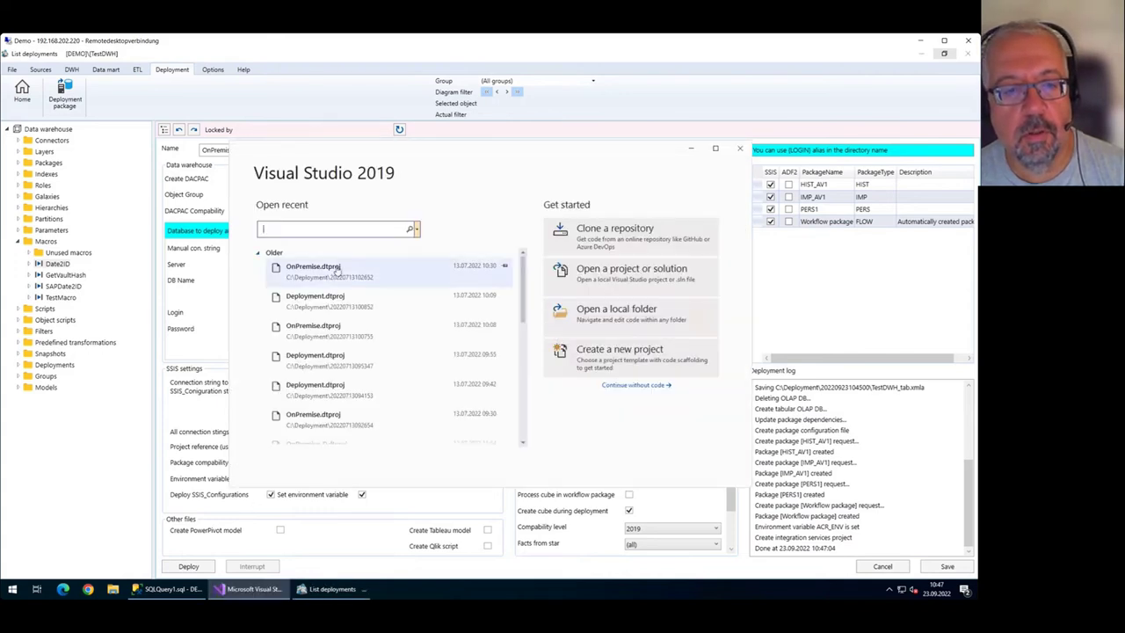
pyautogui.click(629, 279)
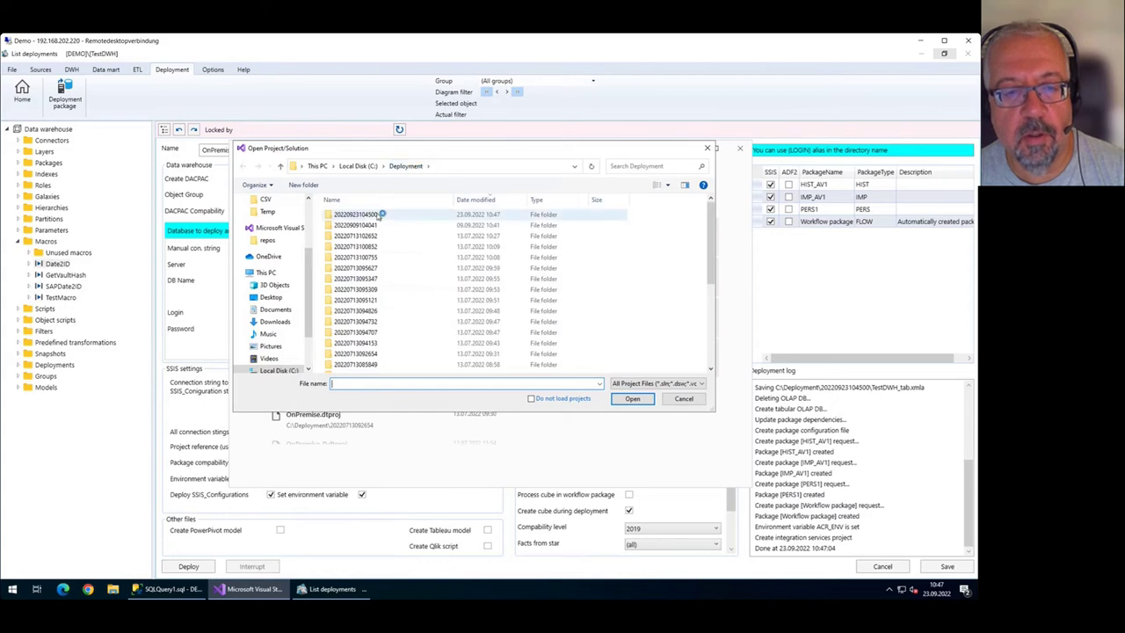
pyautogui.click(378, 215)
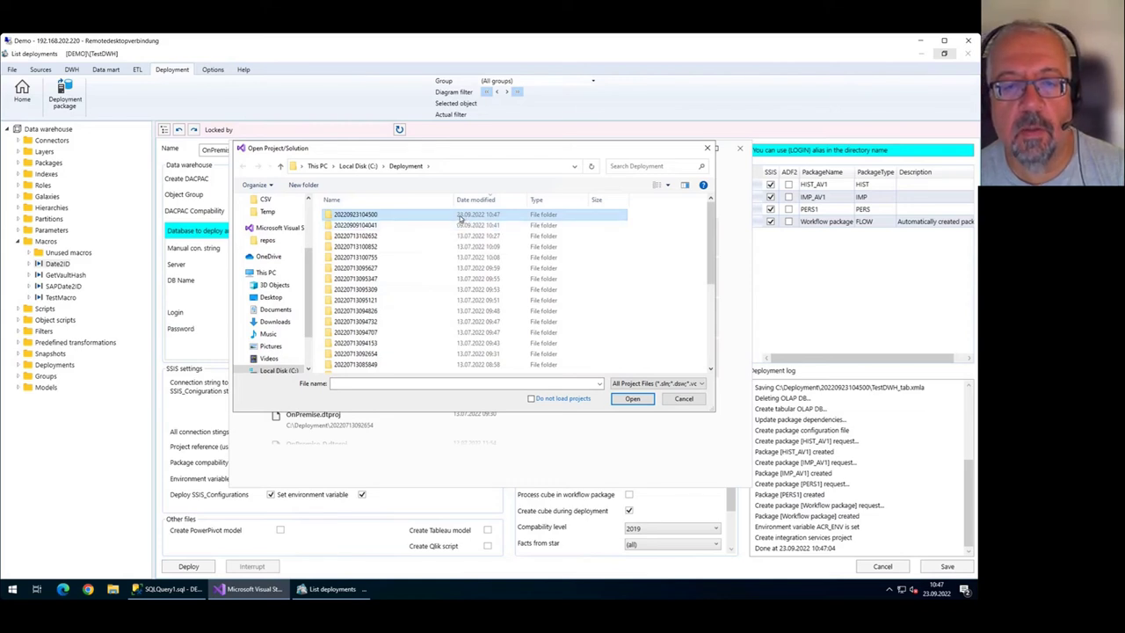
pyautogui.doubleClick(464, 217)
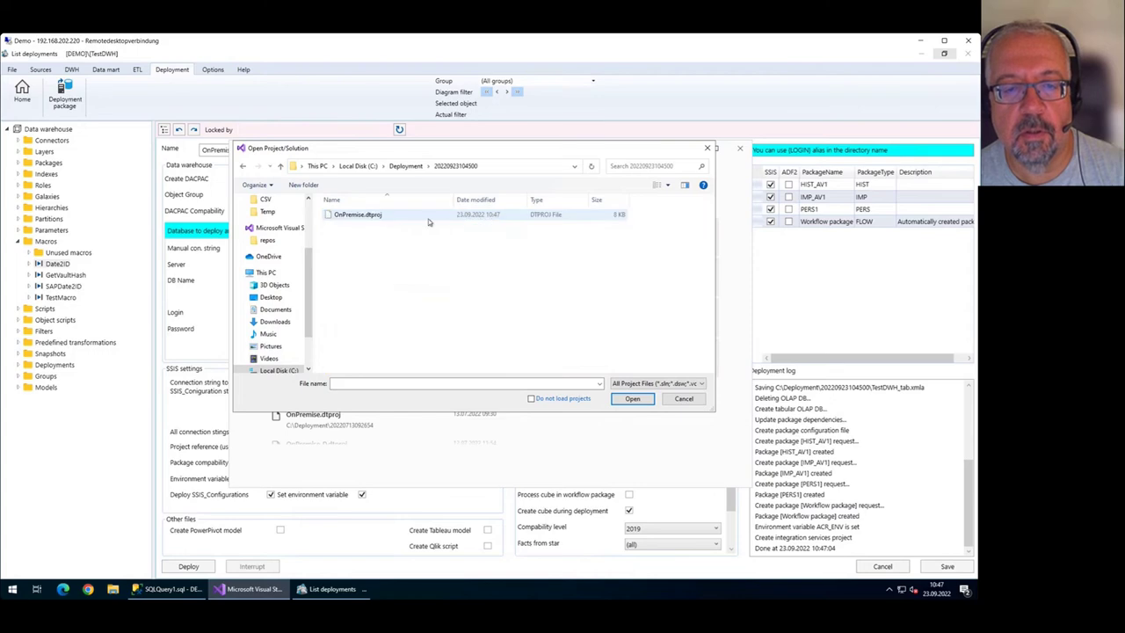
pyautogui.doubleClick(360, 215)
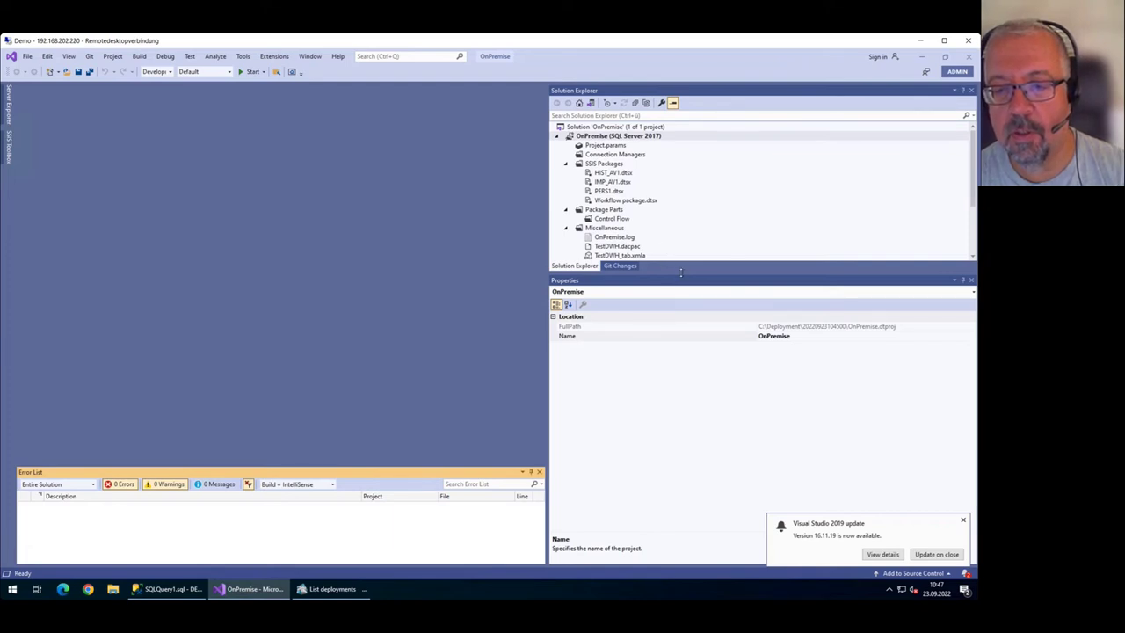
# Resize Solution Explorer to list every project item, including HIST_AV1.dtsx and Workflow package.dtsx.
pyautogui.moveTo(680, 289); pyautogui.dragTo(698, 396)
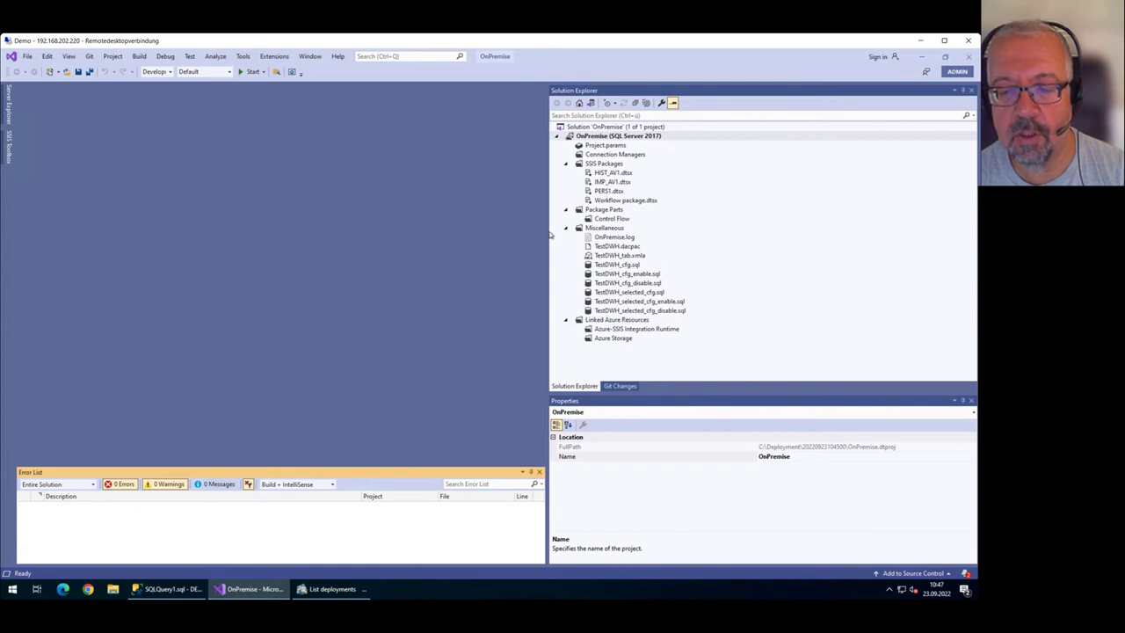
pyautogui.moveTo(546, 233); pyautogui.dragTo(673, 233)
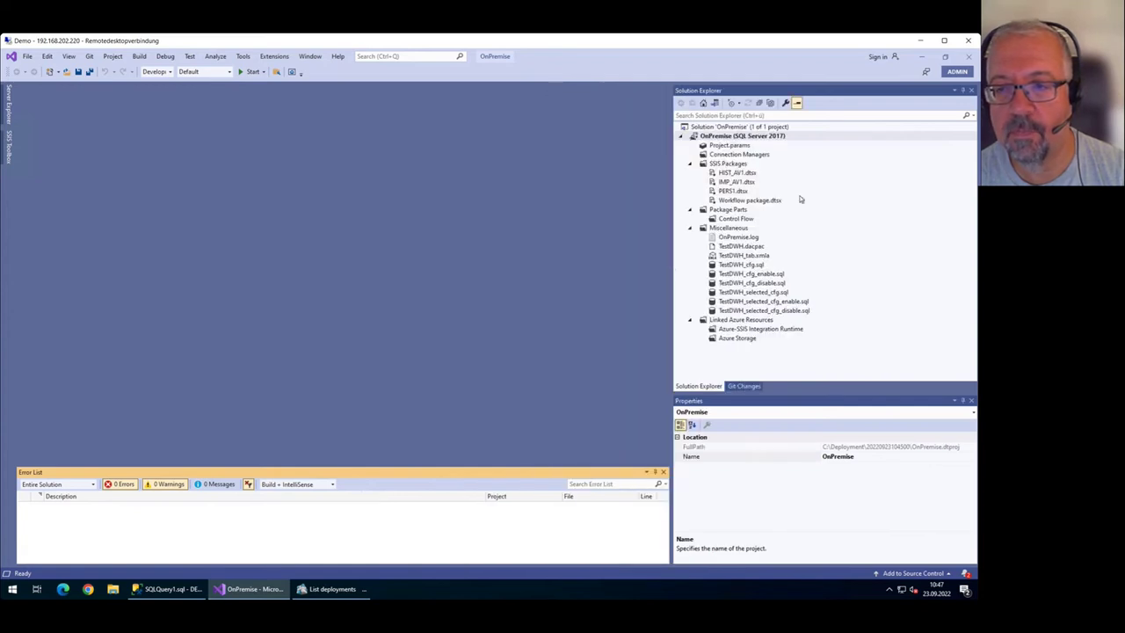
pyautogui.click(739, 175)
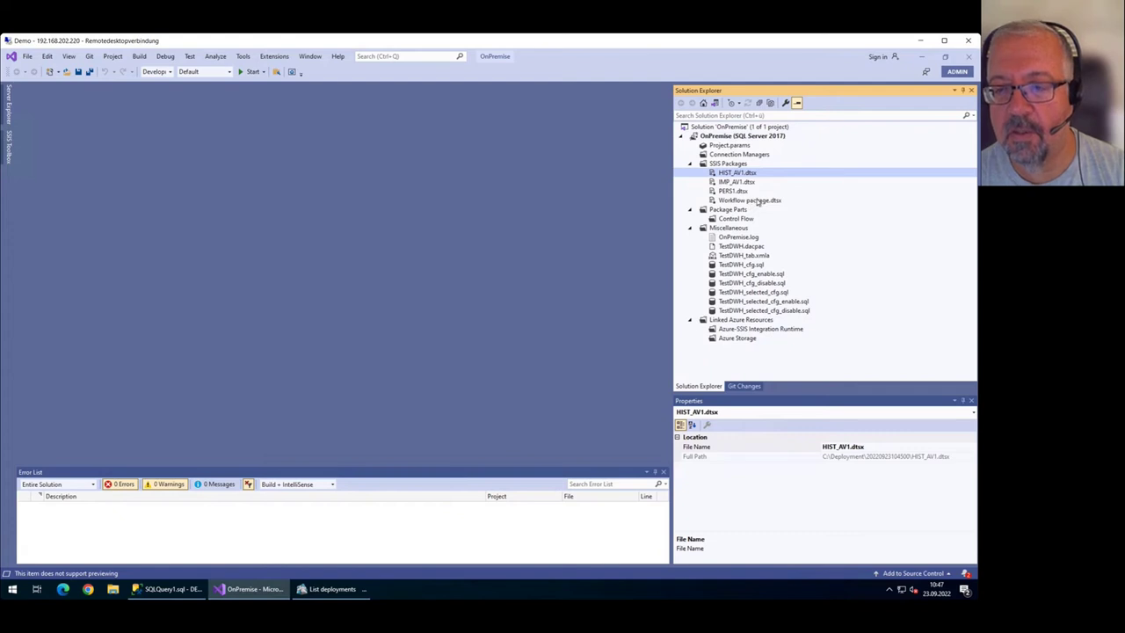
pyautogui.click(758, 202)
# Open Workflow package.dtsx and step through its IMP_AV1, HIST_AV1 and PERS1 tasks.
pyautogui.doubleClick(774, 202)
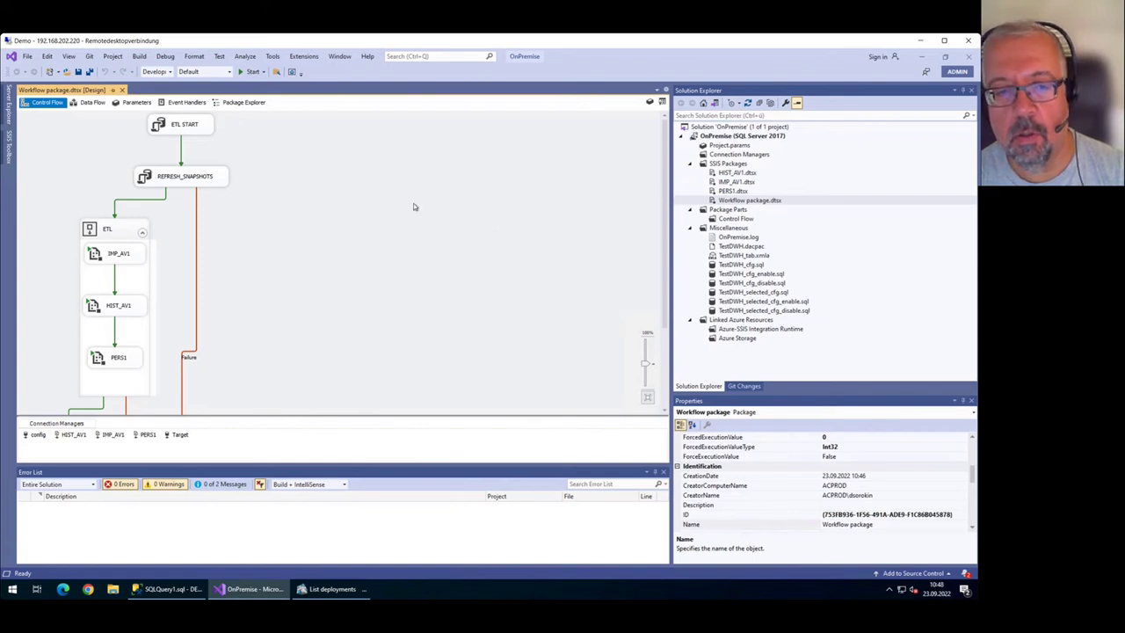
pyautogui.click(136, 256)
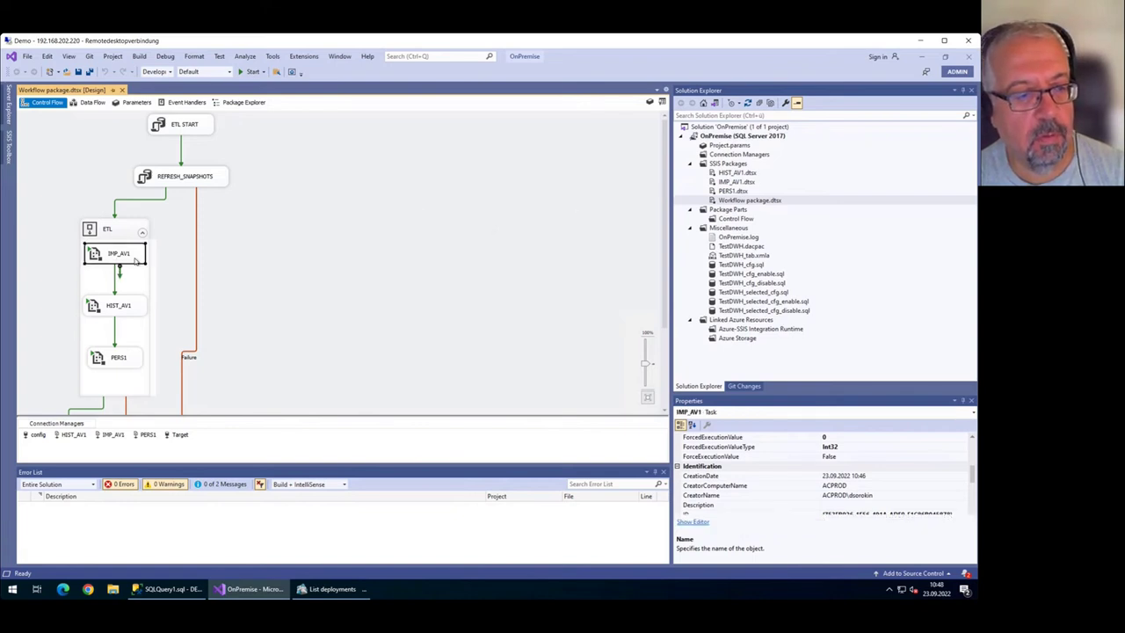
pyautogui.click(138, 307)
pyautogui.click(134, 357)
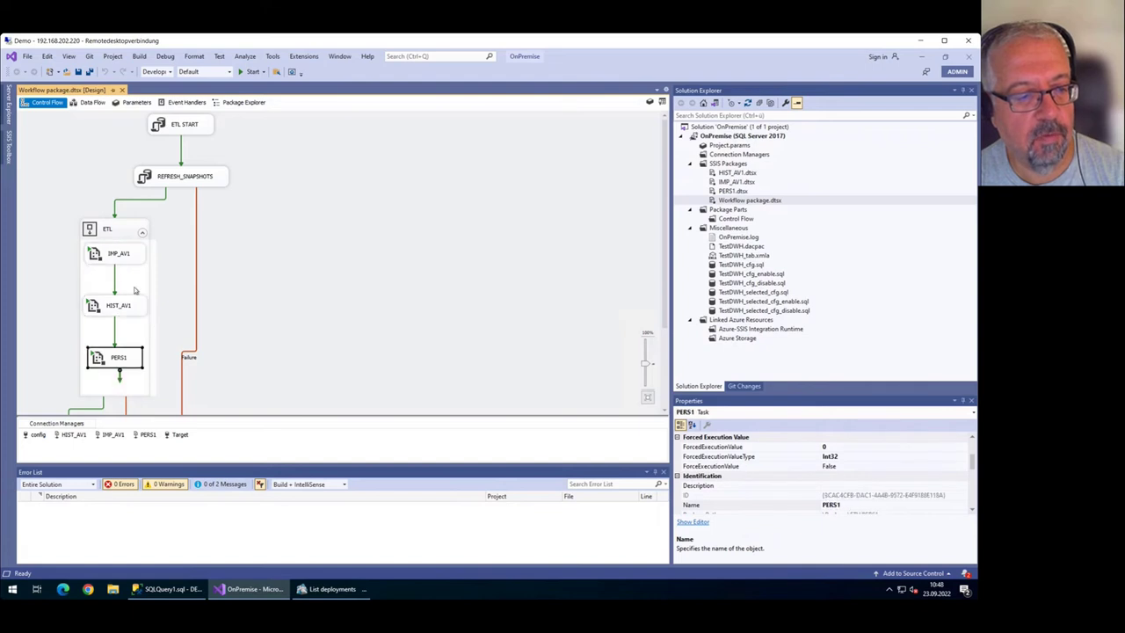
pyautogui.click(131, 262)
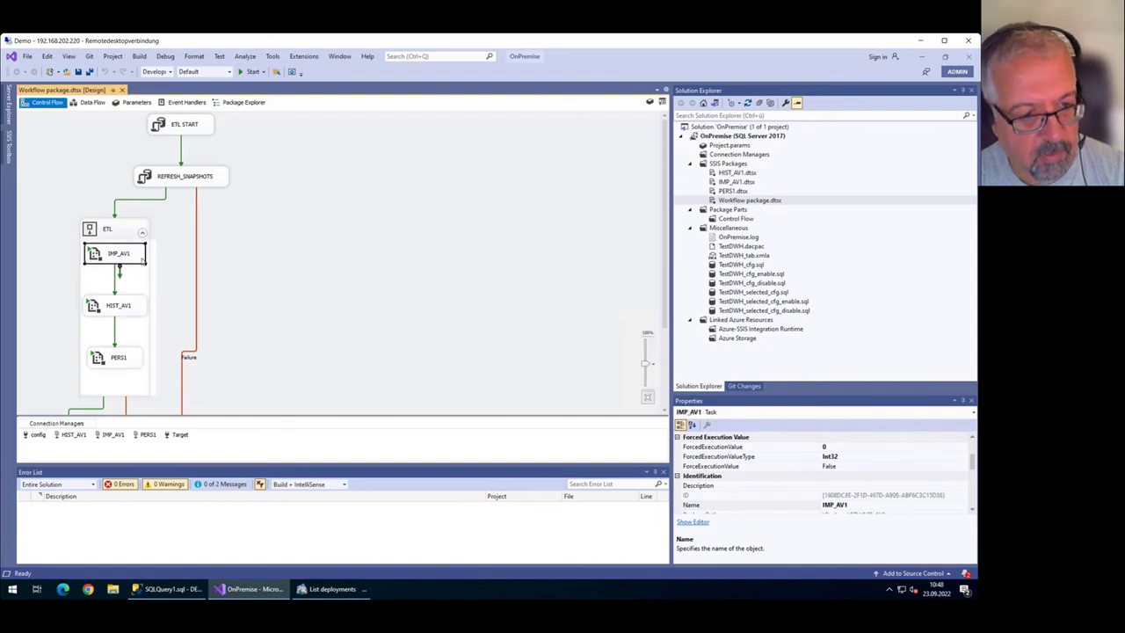
pyautogui.click(130, 306)
pyautogui.click(122, 358)
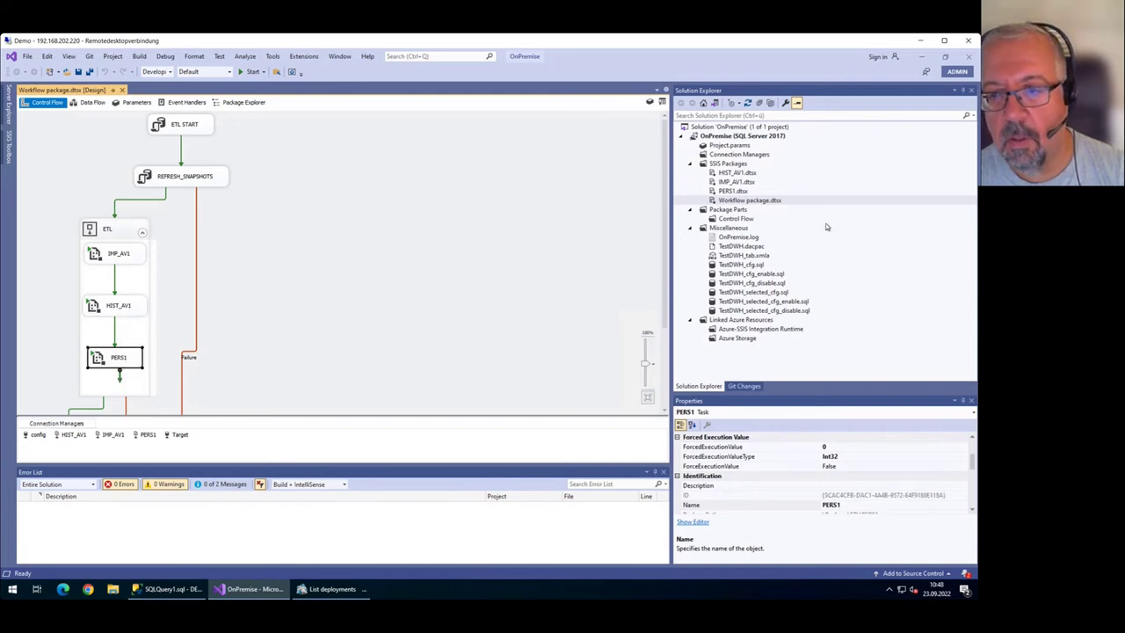
pyautogui.doubleClick(744, 182)
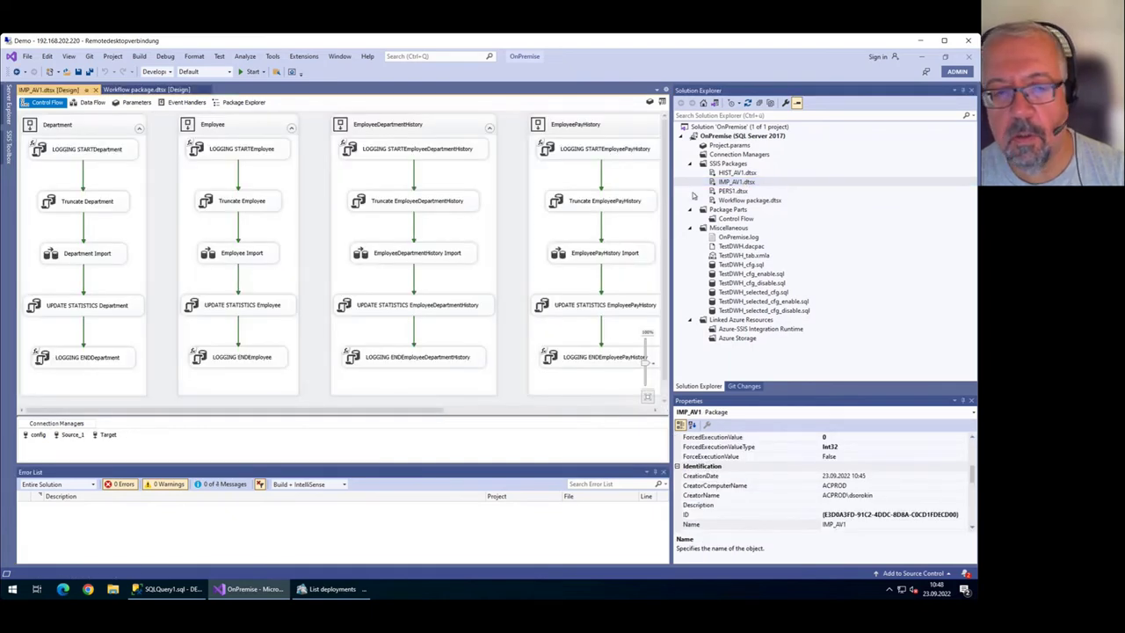
# Inspect the IMP_AV1 sequence containers for Employee, EmployeeDepartmentHistory and Department.
pyautogui.click(86, 124)
pyautogui.click(202, 122)
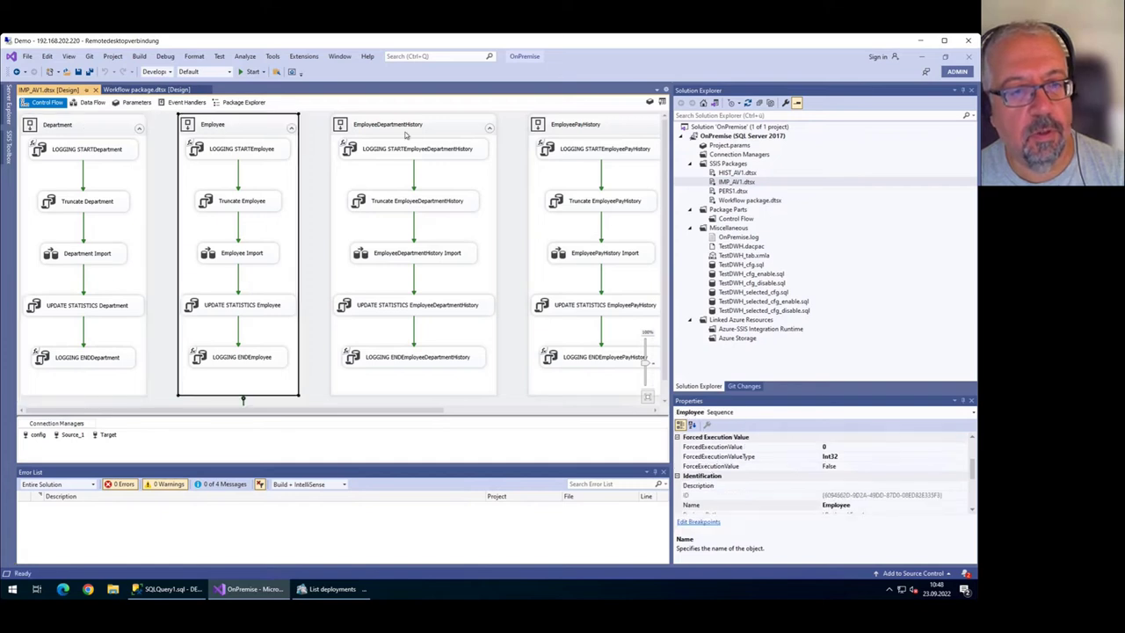
pyautogui.click(123, 127)
pyautogui.click(224, 128)
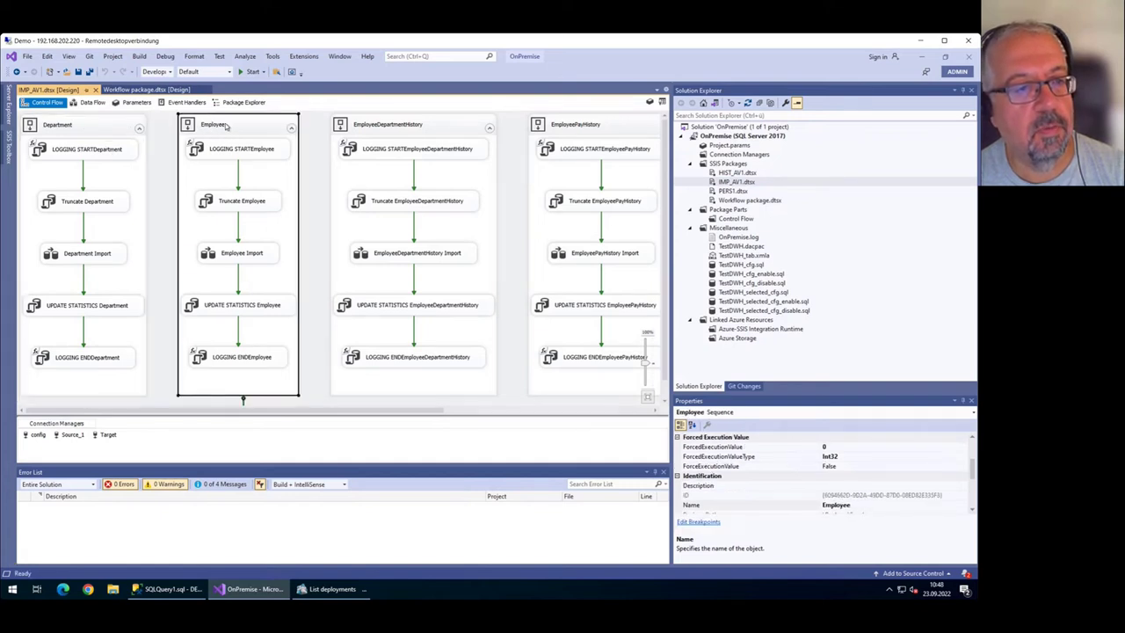
pyautogui.click(356, 125)
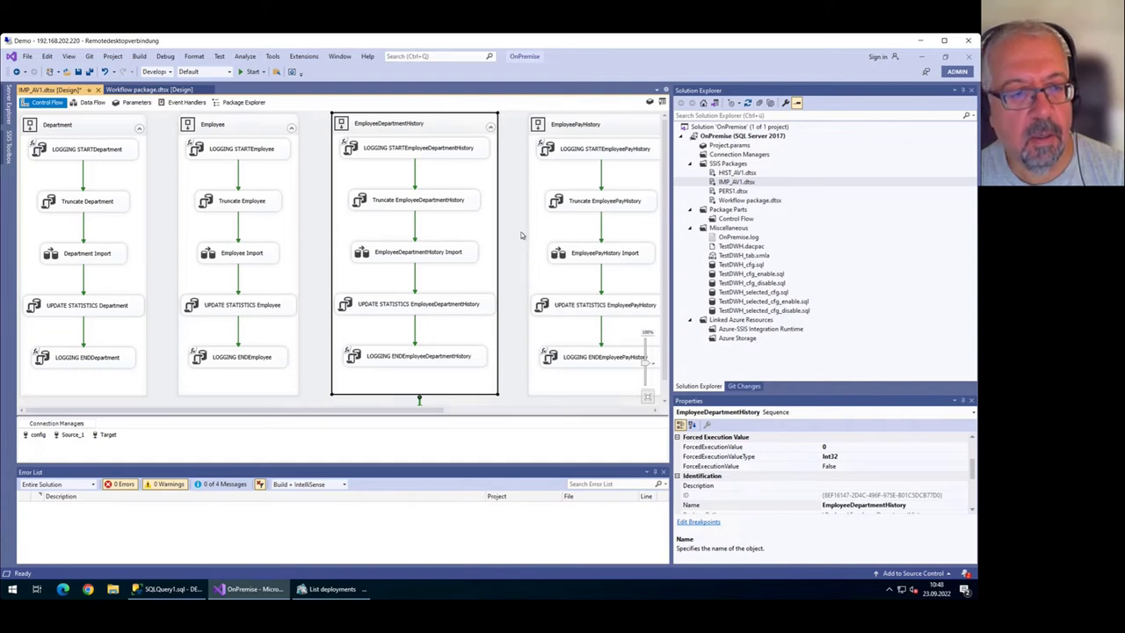
pyautogui.click(86, 128)
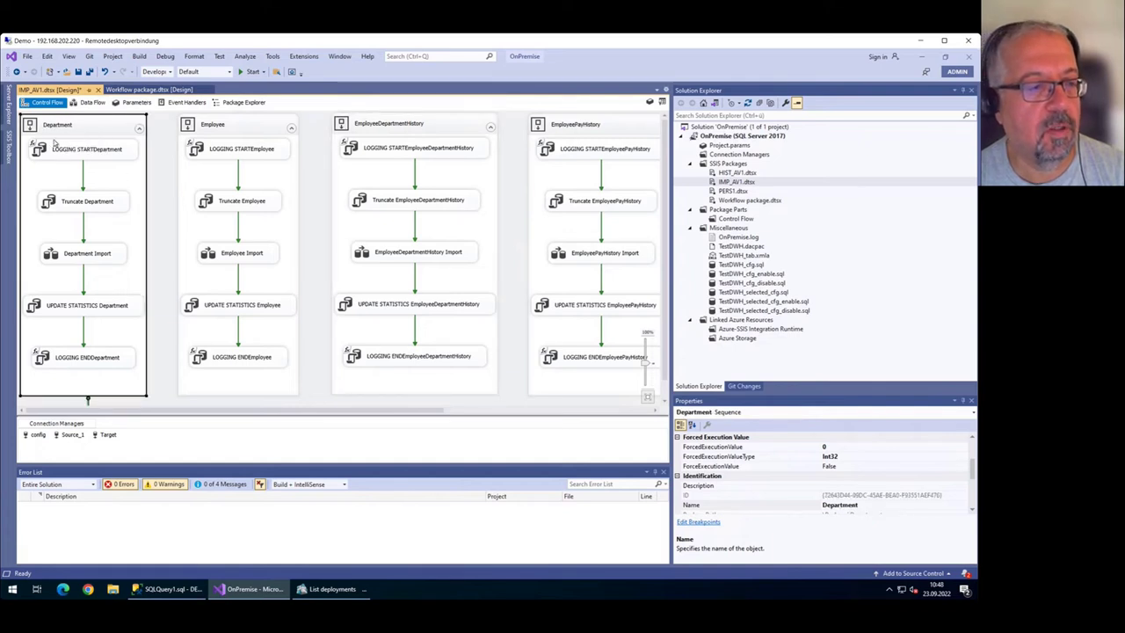
# Check the LOGGING START and Truncate Department tasks, then open the Department Import data flow.
pyautogui.click(79, 157)
pyautogui.click(84, 201)
pyautogui.click(91, 158)
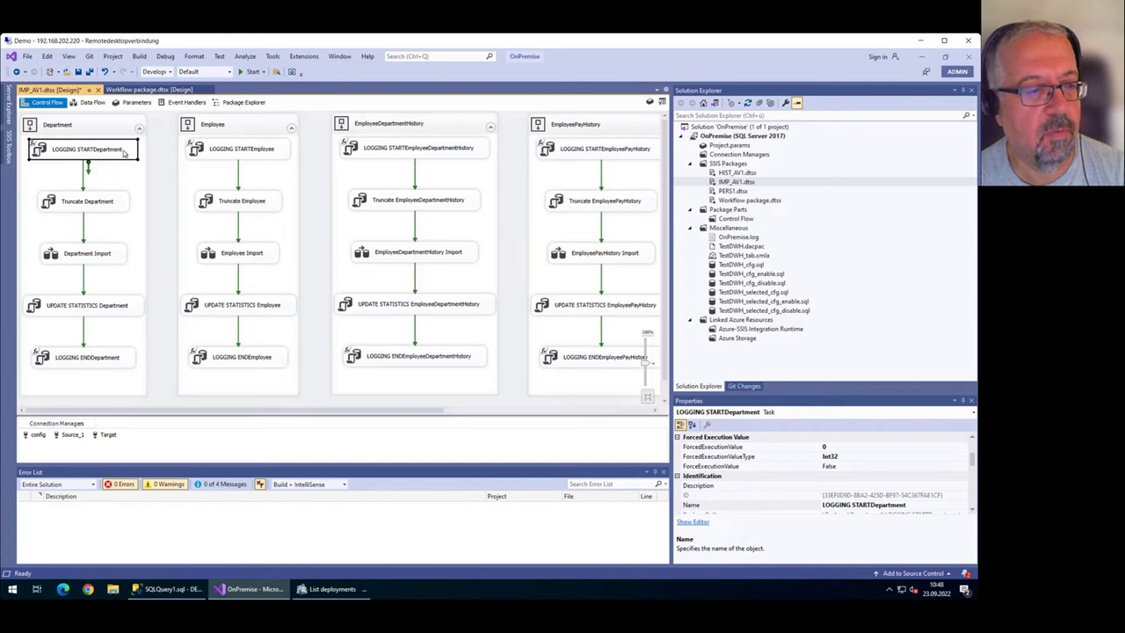
pyautogui.click(121, 208)
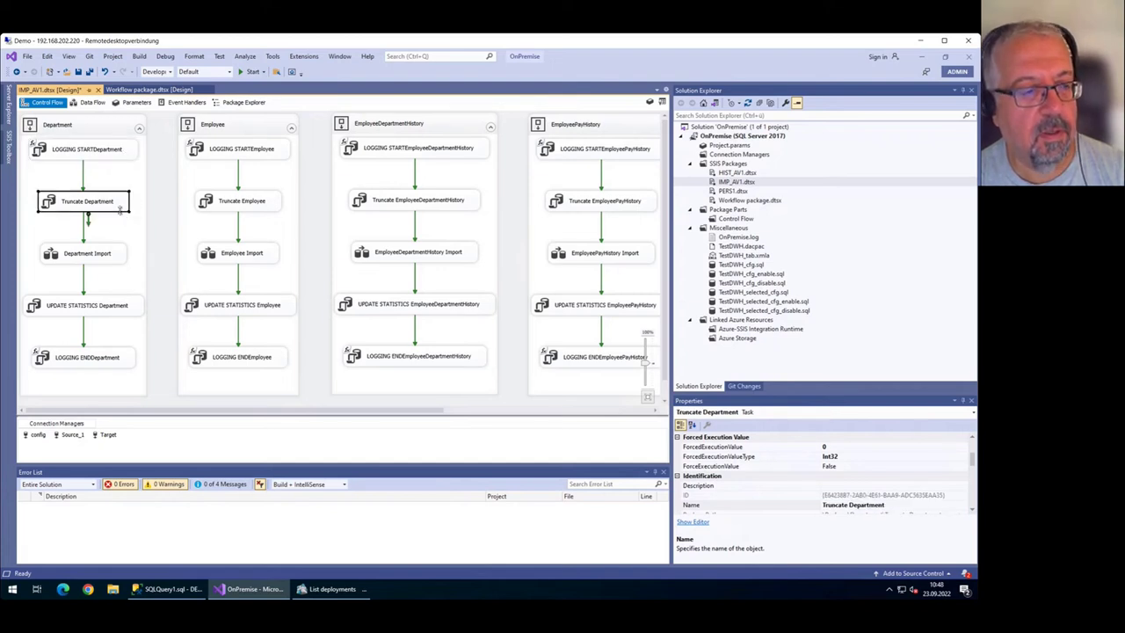
pyautogui.doubleClick(120, 256)
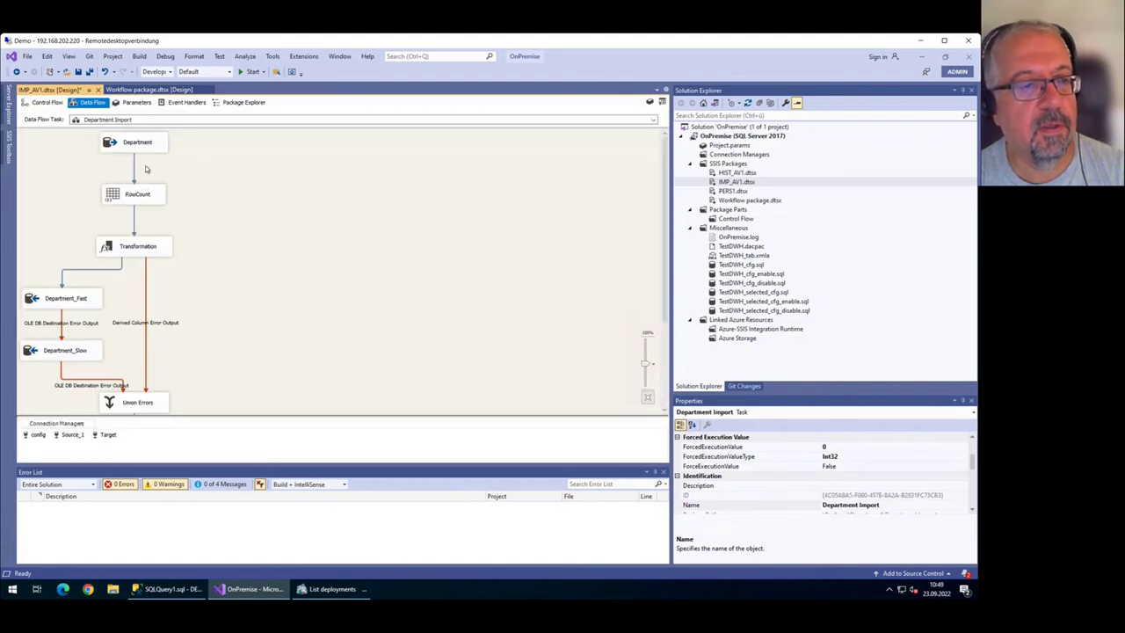
# Inspect the Department source, RowCount, Transformation and Department_Fast/Slow destination components.
pyautogui.click(143, 147)
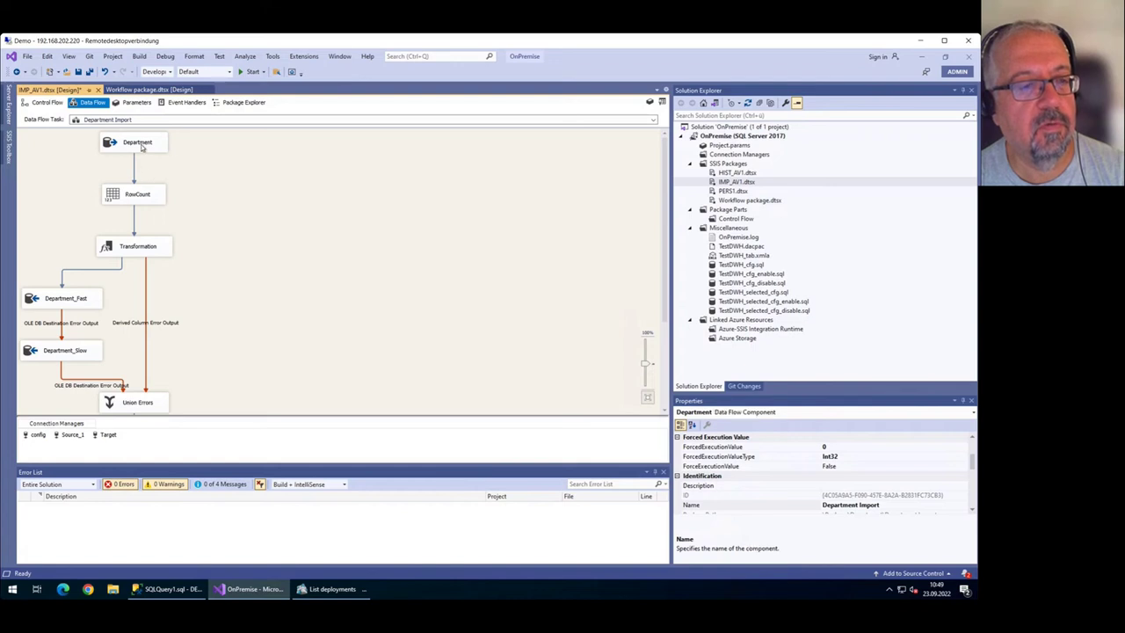
pyautogui.click(153, 201)
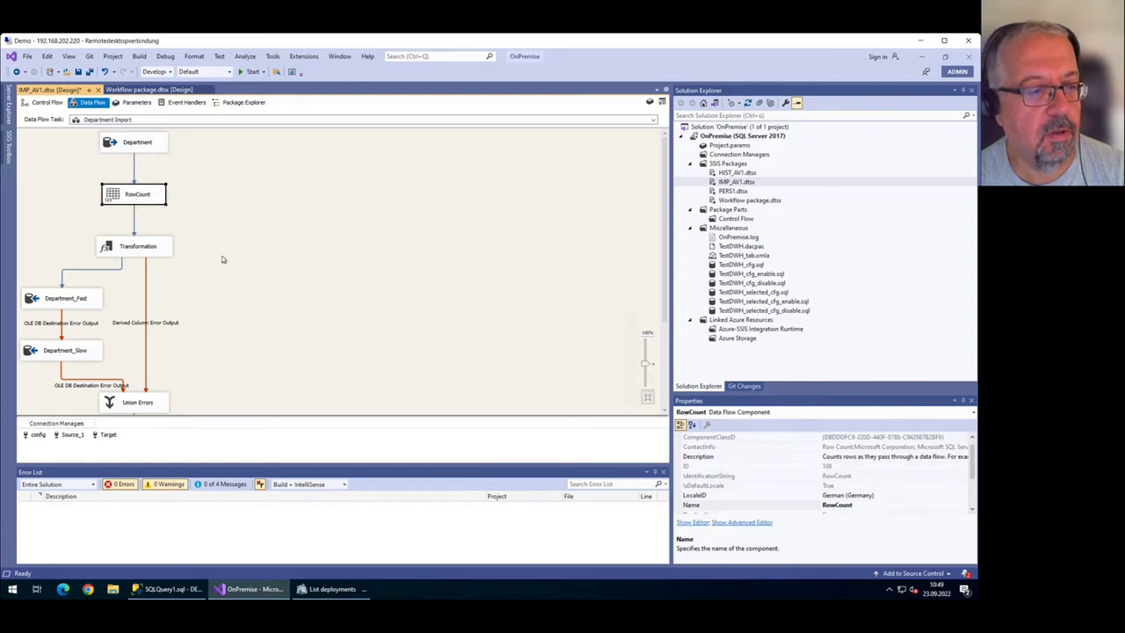
pyautogui.scroll(-1, 205, 247)
pyautogui.click(169, 220)
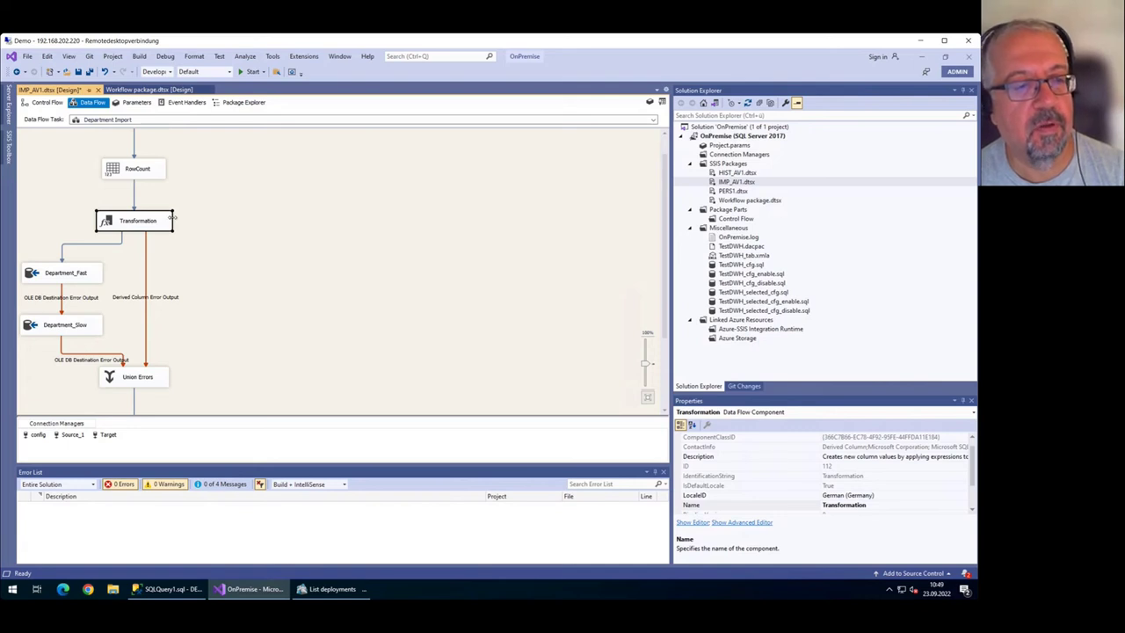
pyautogui.scroll(1, 172, 217)
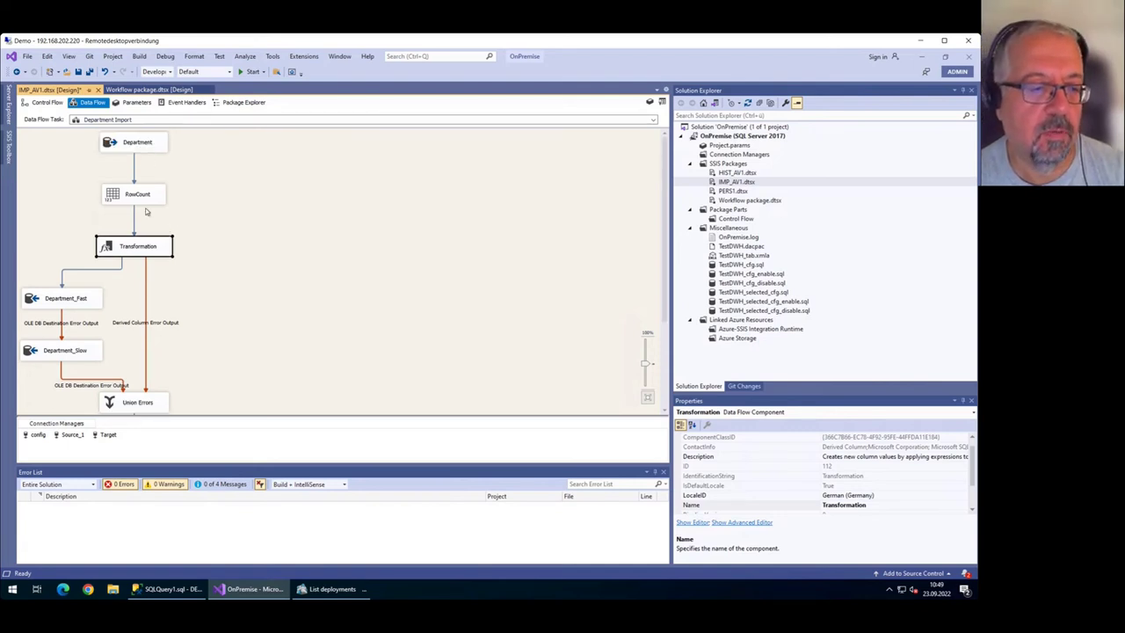
pyautogui.scroll(-1, 150, 250)
pyautogui.click(85, 275)
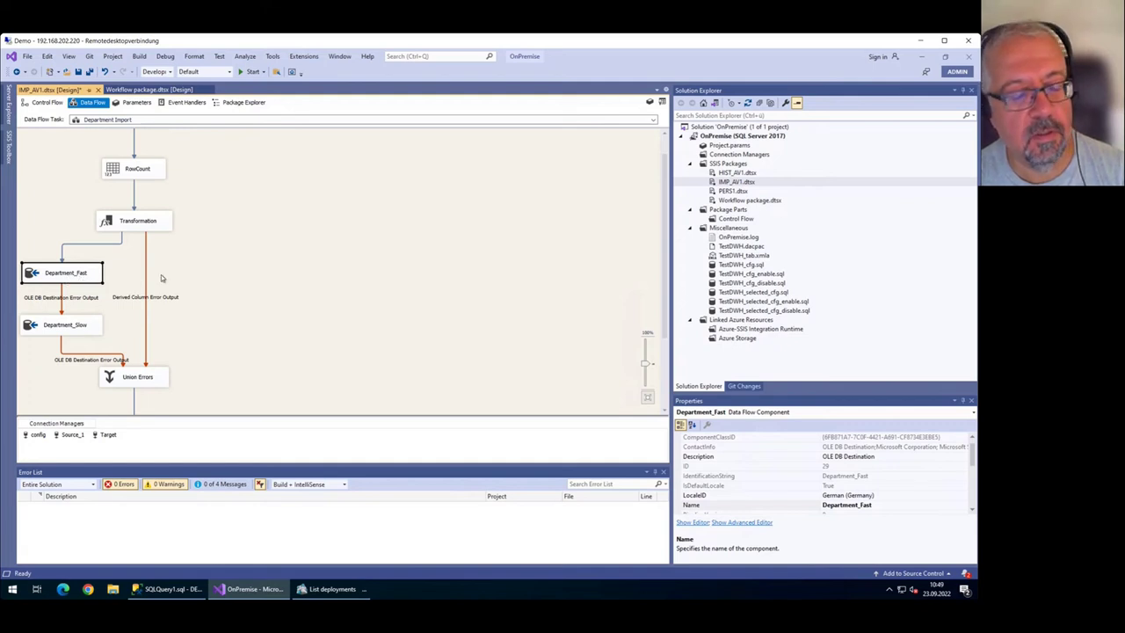
pyautogui.click(83, 331)
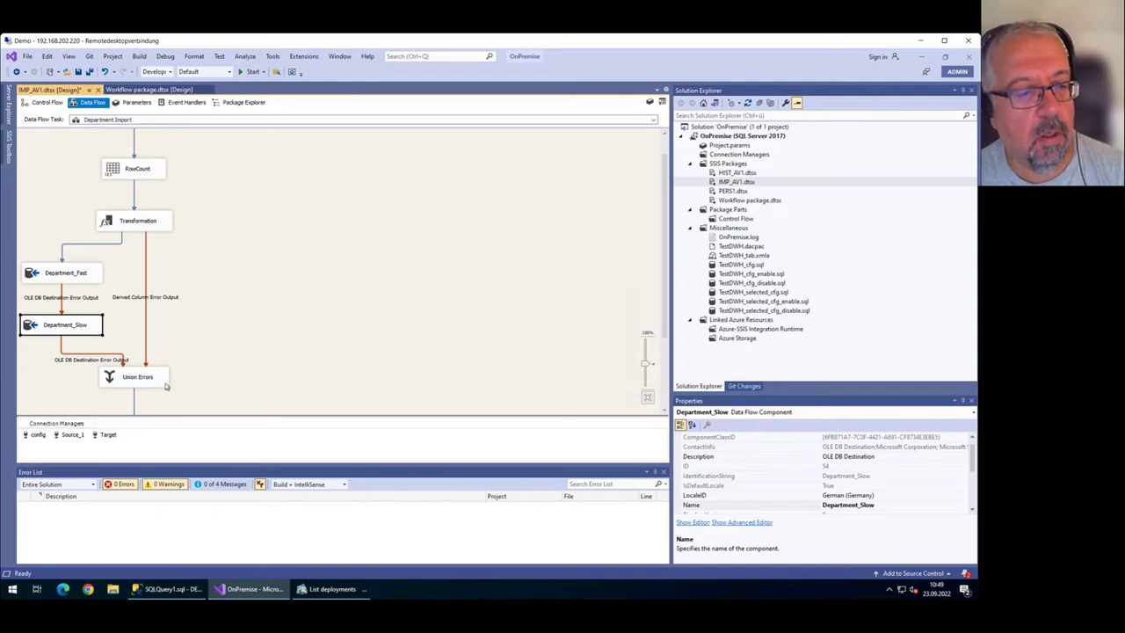
# Inspect the Prepare Logging 2 and Log Errors components, then return to the Control Flow.
pyautogui.scroll(-1, 214, 365)
pyautogui.scroll(-1, 139, 331)
pyautogui.click(151, 327)
pyautogui.click(156, 376)
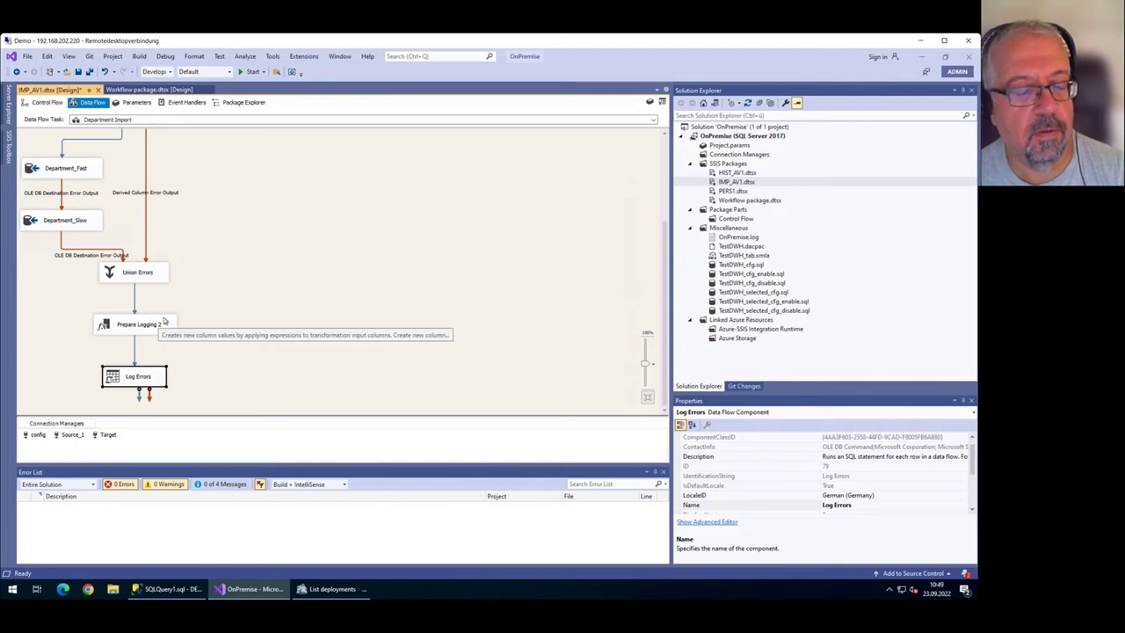
pyautogui.scroll(2, 189, 316)
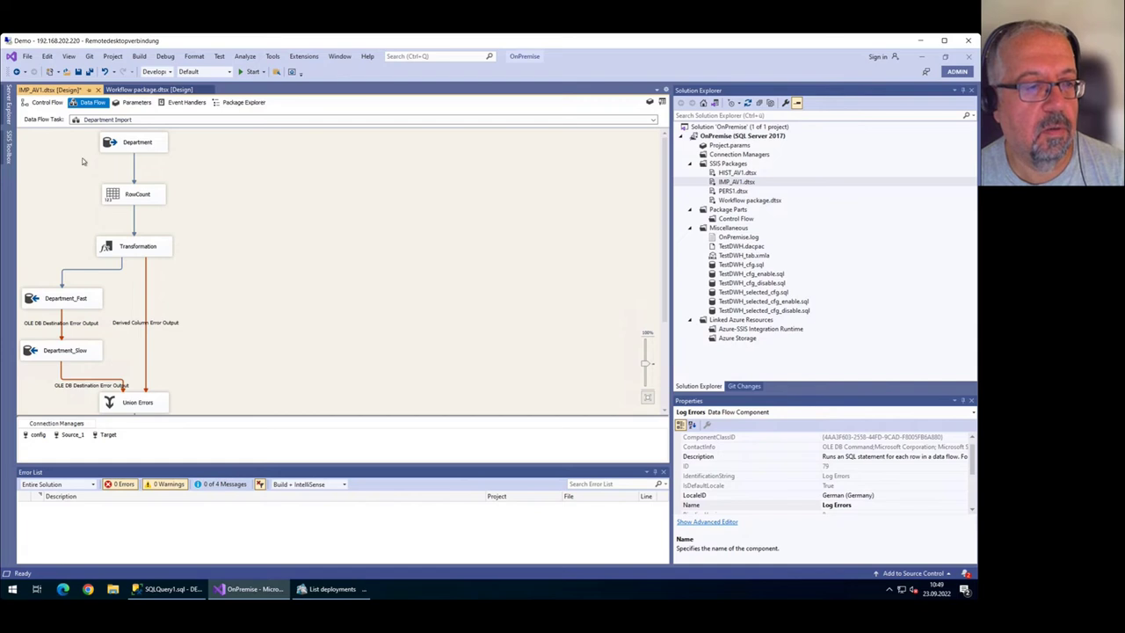
pyautogui.click(51, 104)
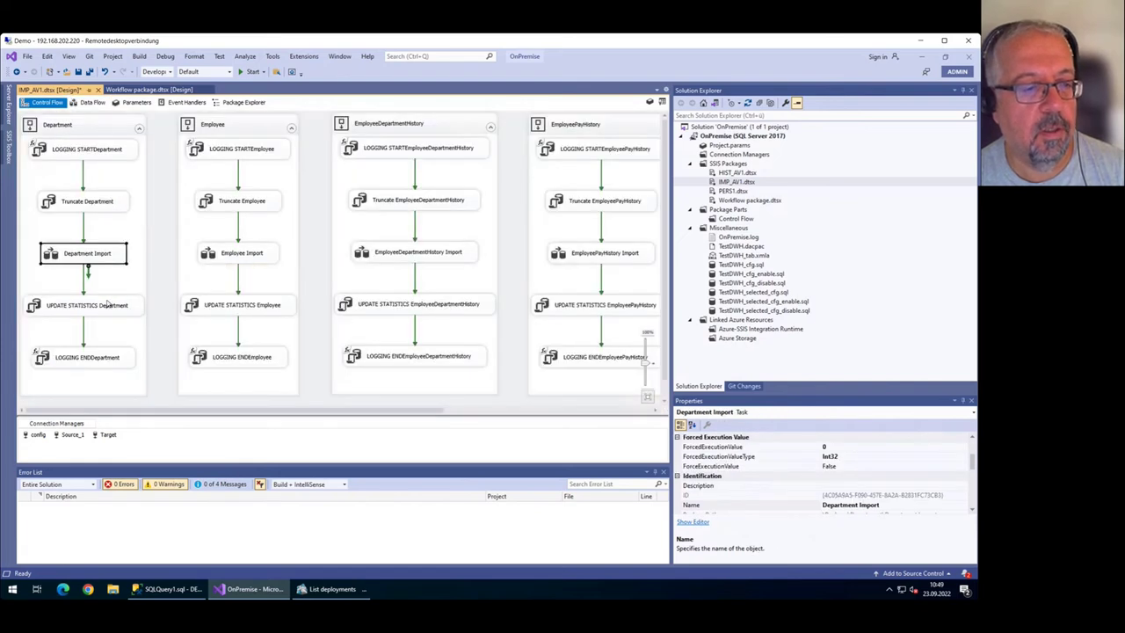
# Review the UPDATE STATISTICS and LOGGING END Department tasks, then close IMP_AV1.dtsx without saving.
pyautogui.click(109, 304)
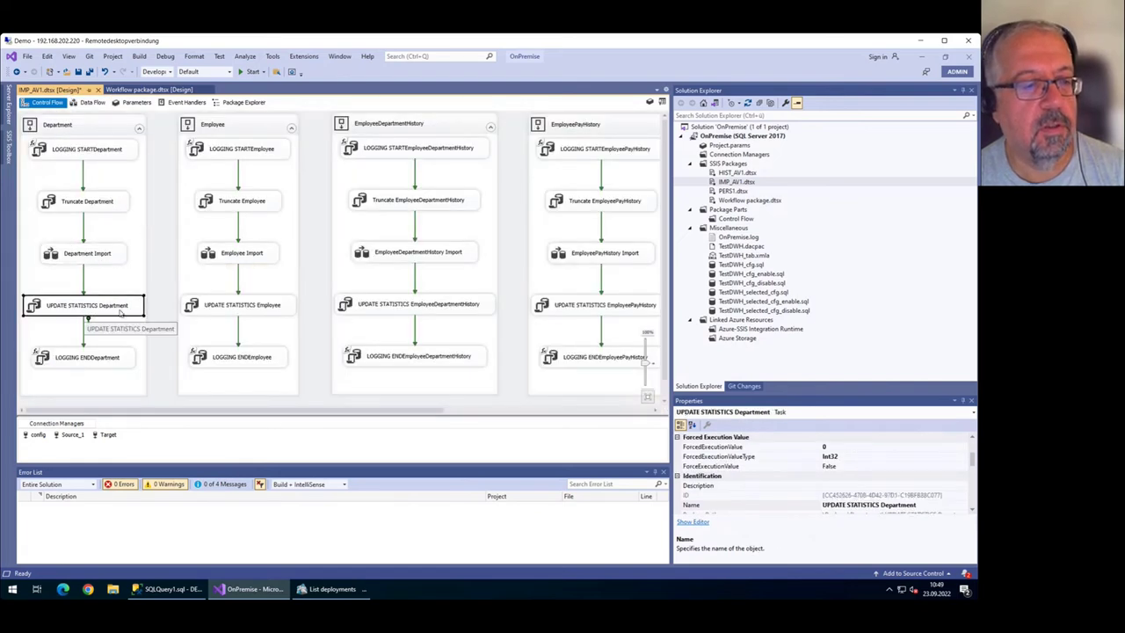
pyautogui.click(113, 362)
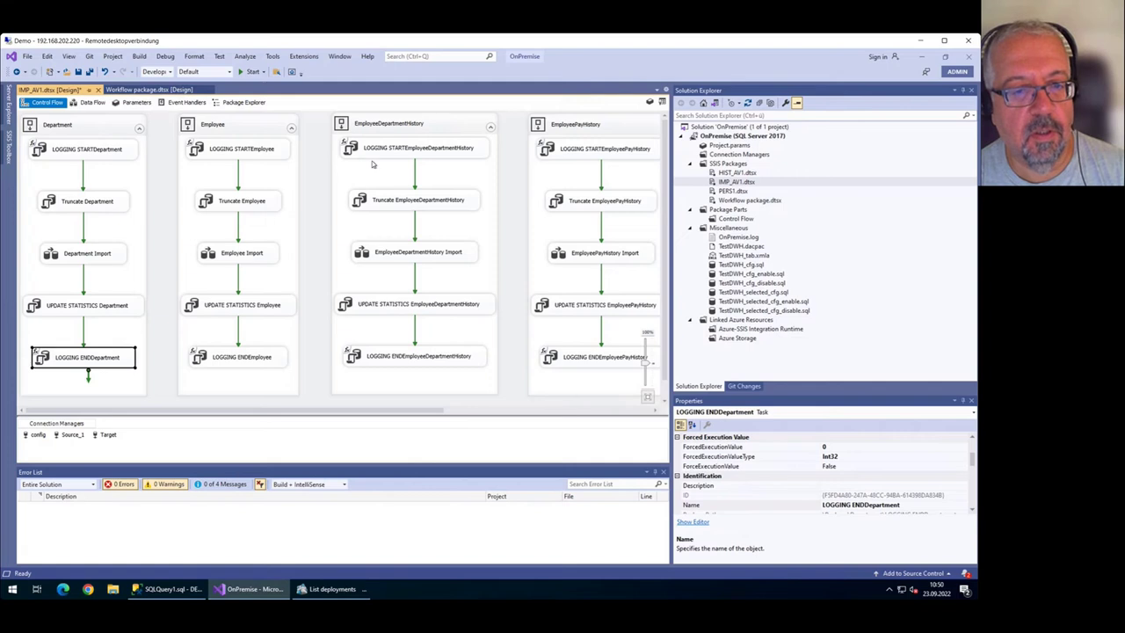
pyautogui.click(319, 129)
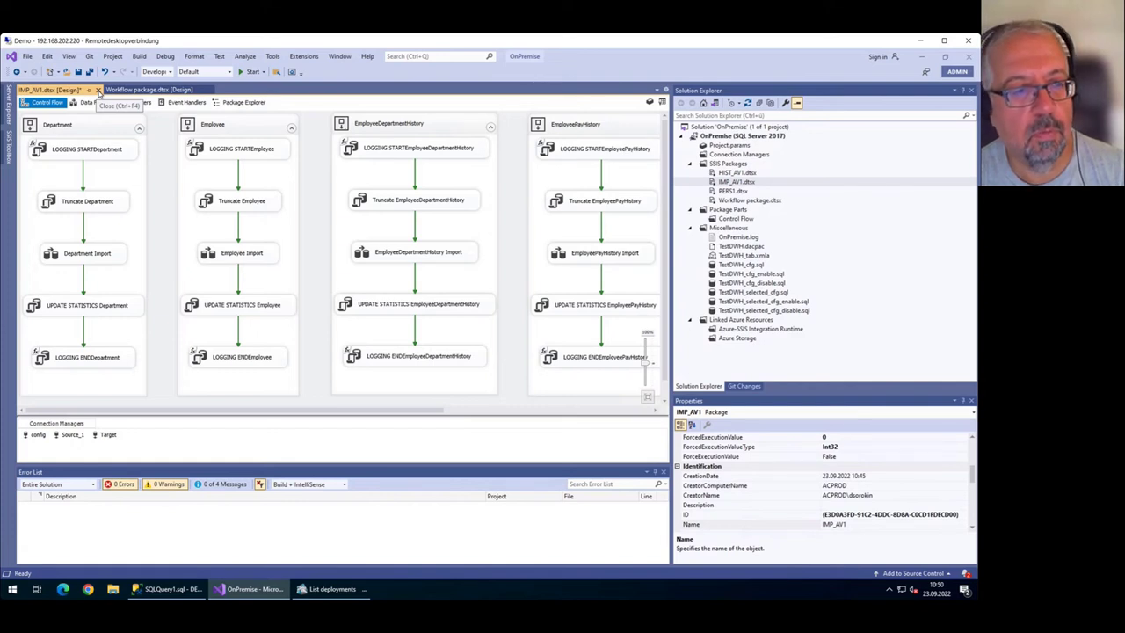
pyautogui.click(98, 90)
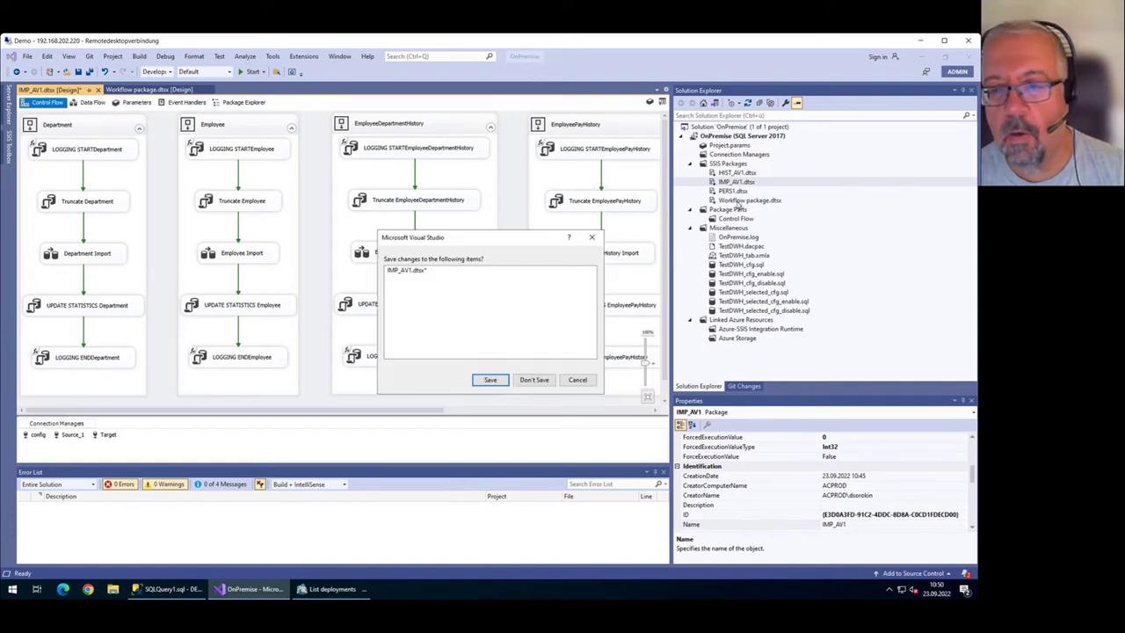
pyautogui.click(533, 380)
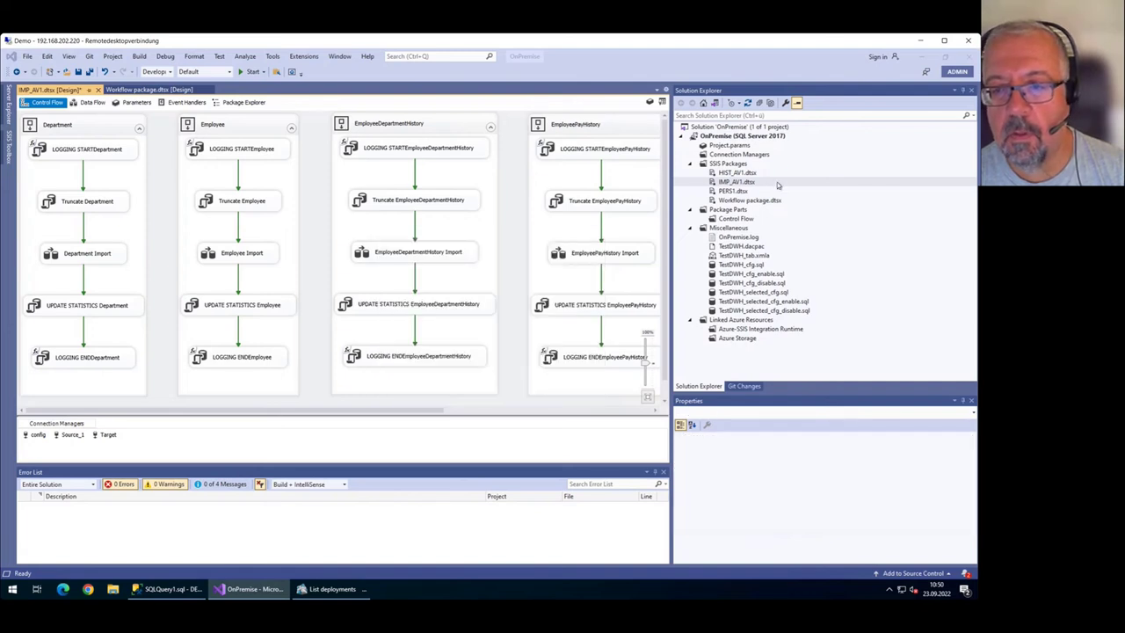
# Open HIST_AV1 and inspect its Department, Employee, EmployeeDepartmentHistory and EmployeePayHistory procedure tasks.
pyautogui.doubleClick(737, 173)
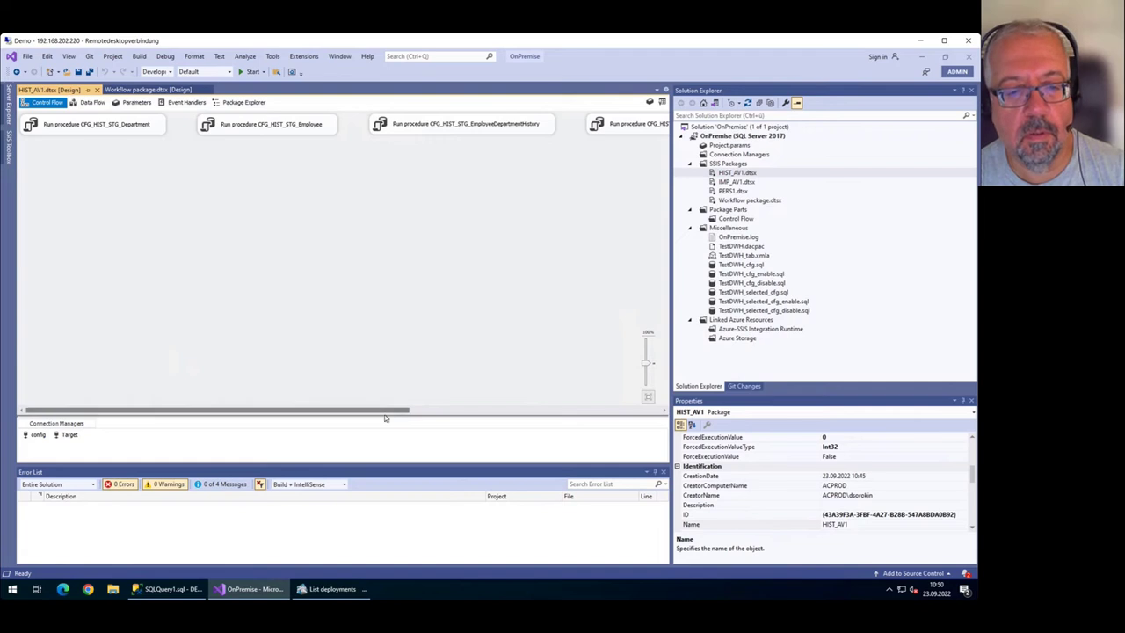
pyautogui.moveTo(392, 412); pyautogui.dragTo(289, 437)
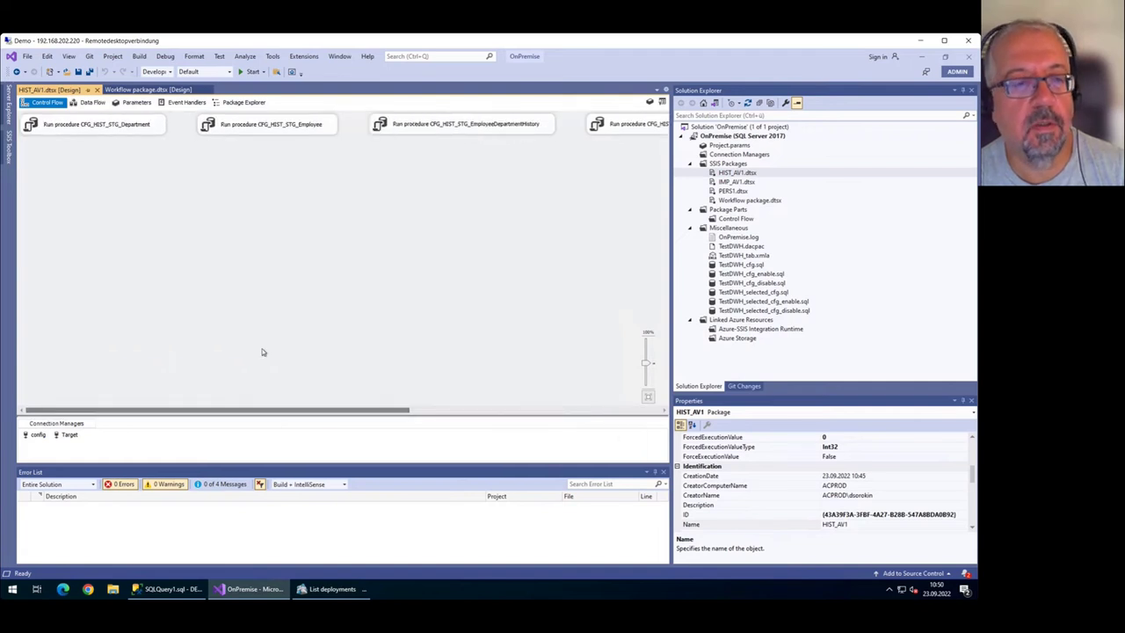
pyautogui.click(98, 126)
pyautogui.click(263, 127)
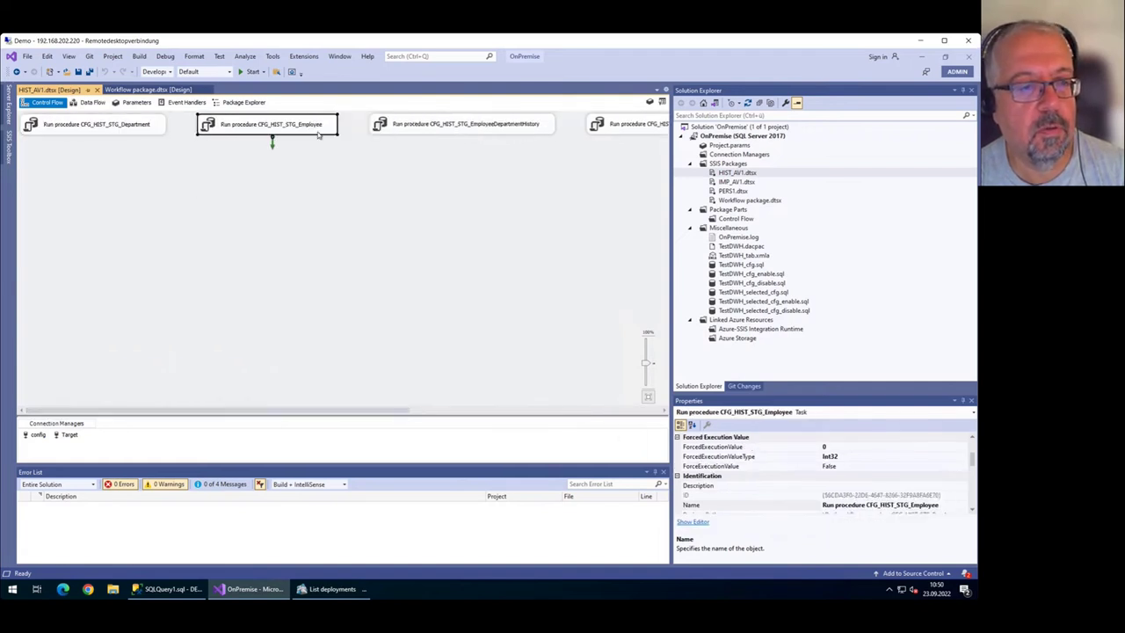
pyautogui.click(471, 129)
pyautogui.click(622, 122)
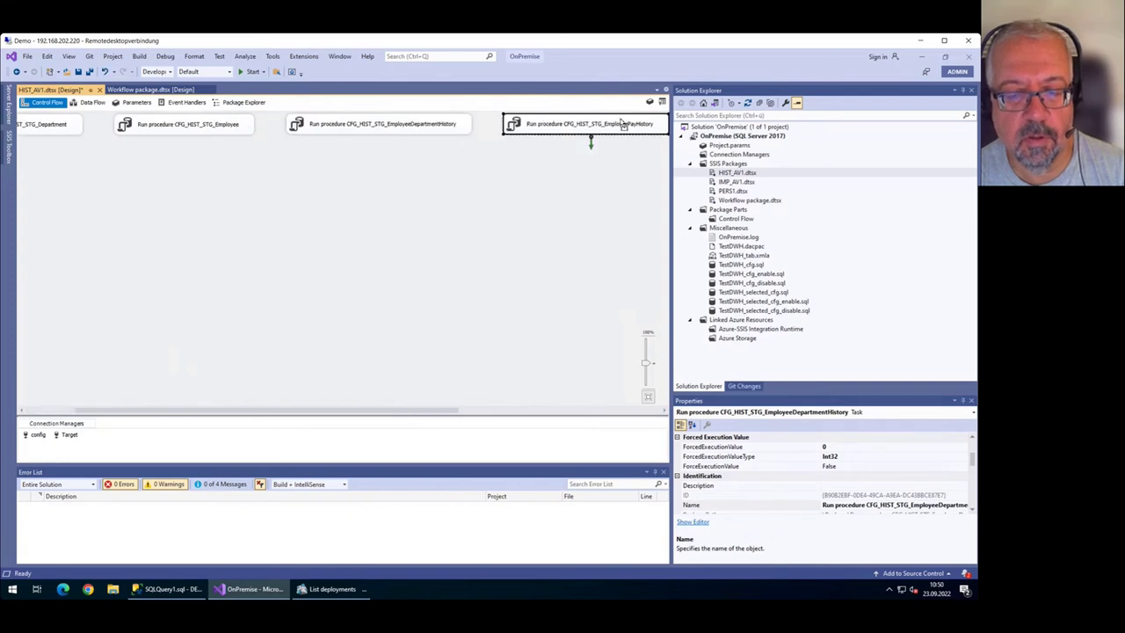
pyautogui.moveTo(455, 411); pyautogui.dragTo(439, 439)
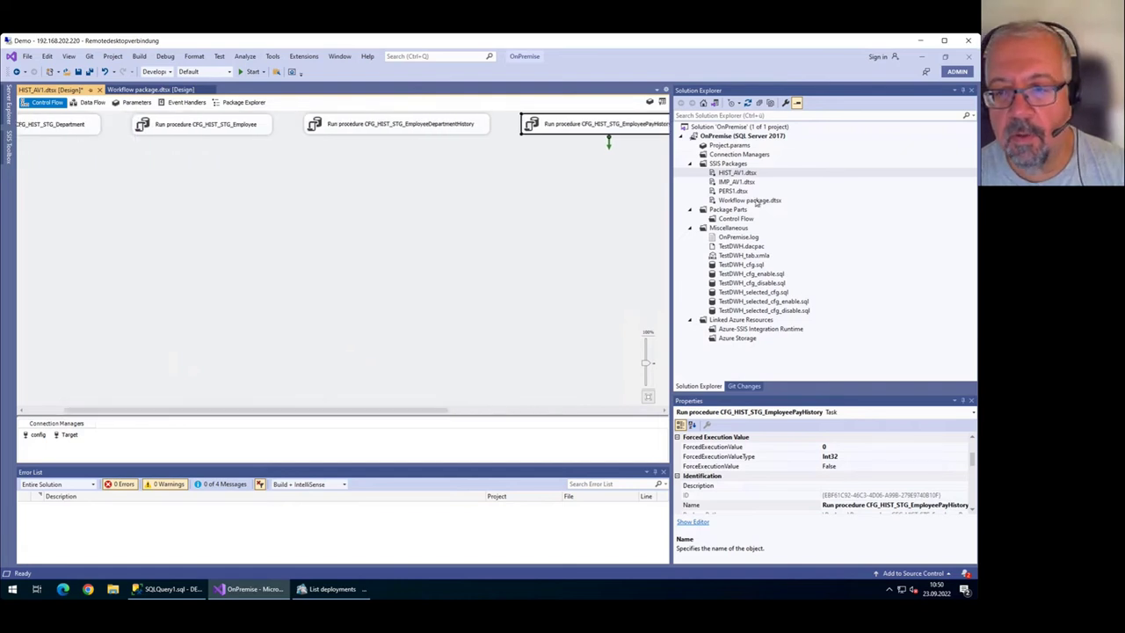
pyautogui.doubleClick(734, 191)
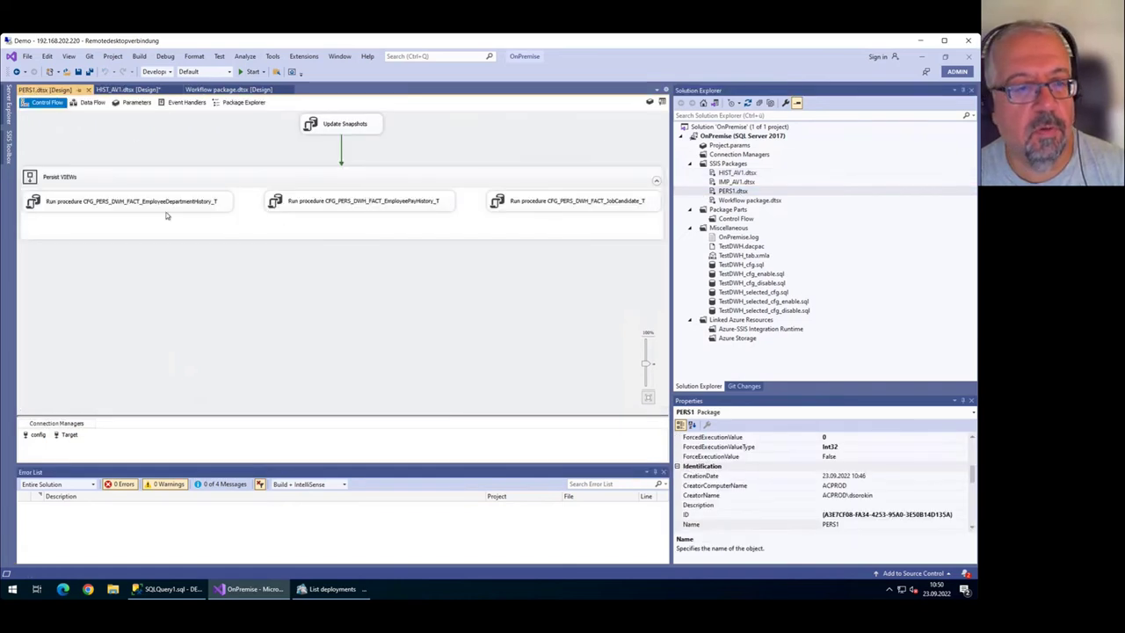
# Inspect the PERS1 persist tasks, then close PERS1 and HIST_AV1 choosing Don't Save.
pyautogui.click(166, 208)
pyautogui.click(290, 199)
pyautogui.click(542, 209)
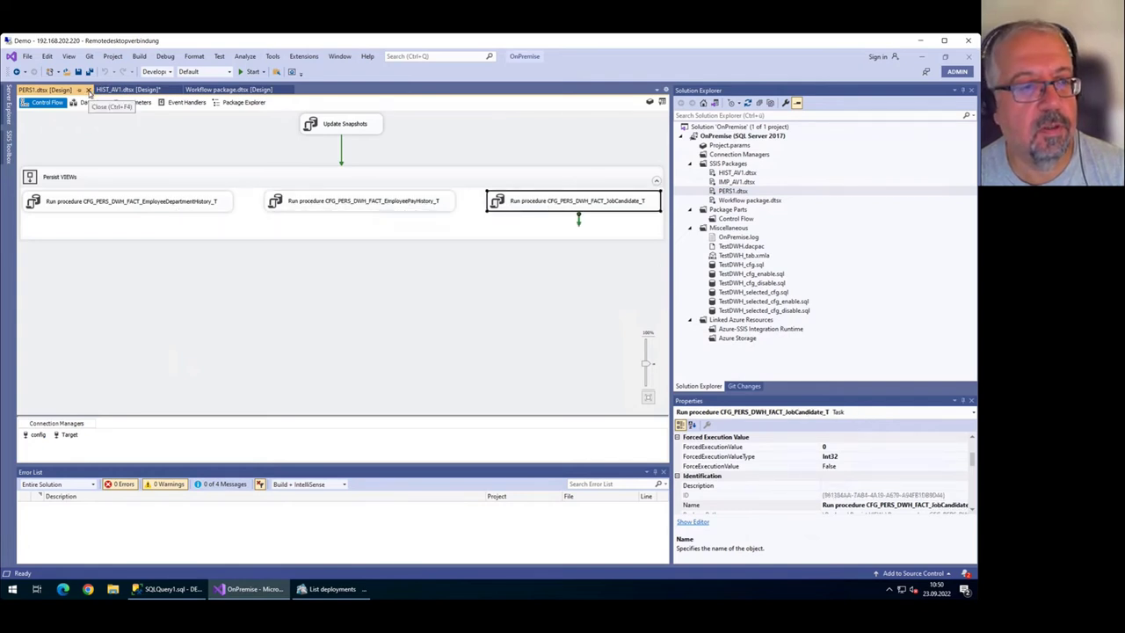
pyautogui.click(89, 90)
pyautogui.click(100, 89)
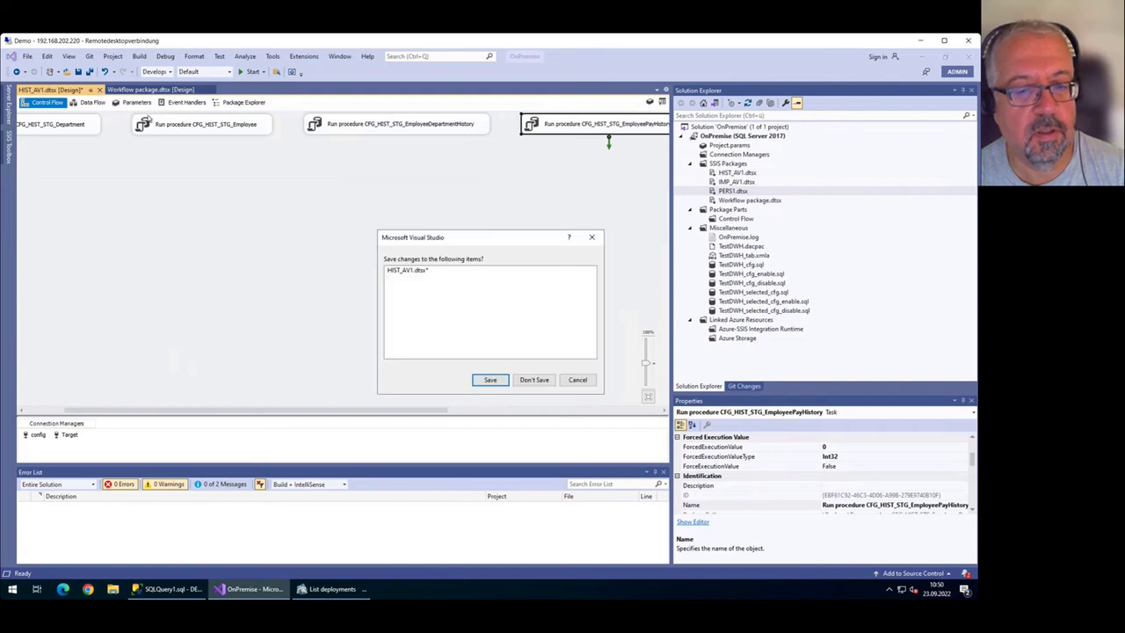
pyautogui.click(530, 380)
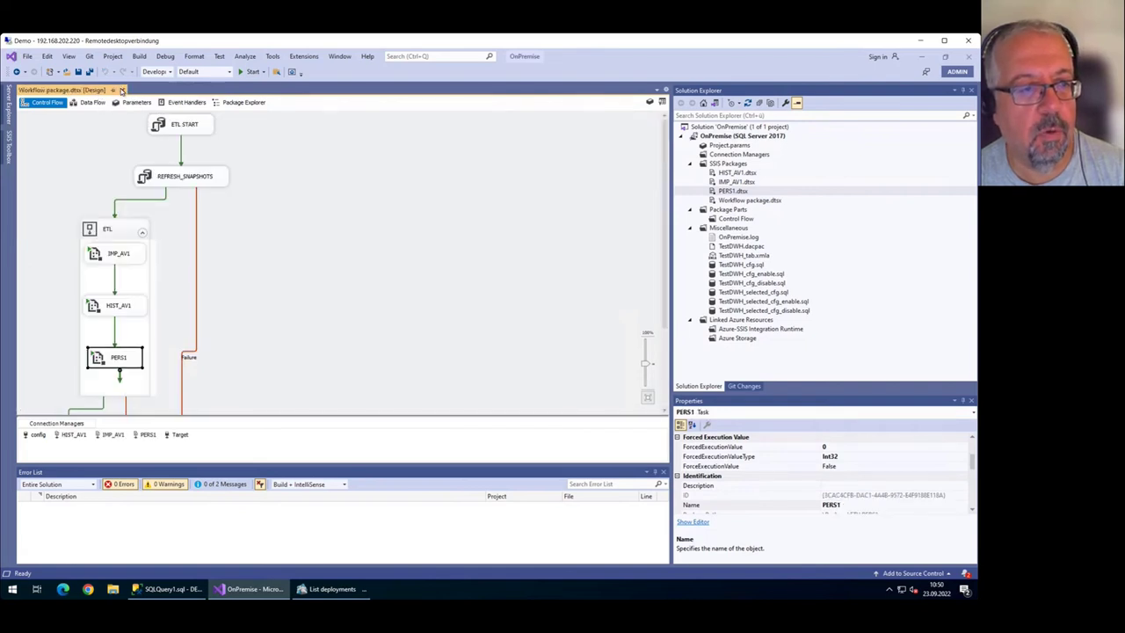
# Close and reopen the Workflow package to show its control flow.
pyautogui.click(126, 90)
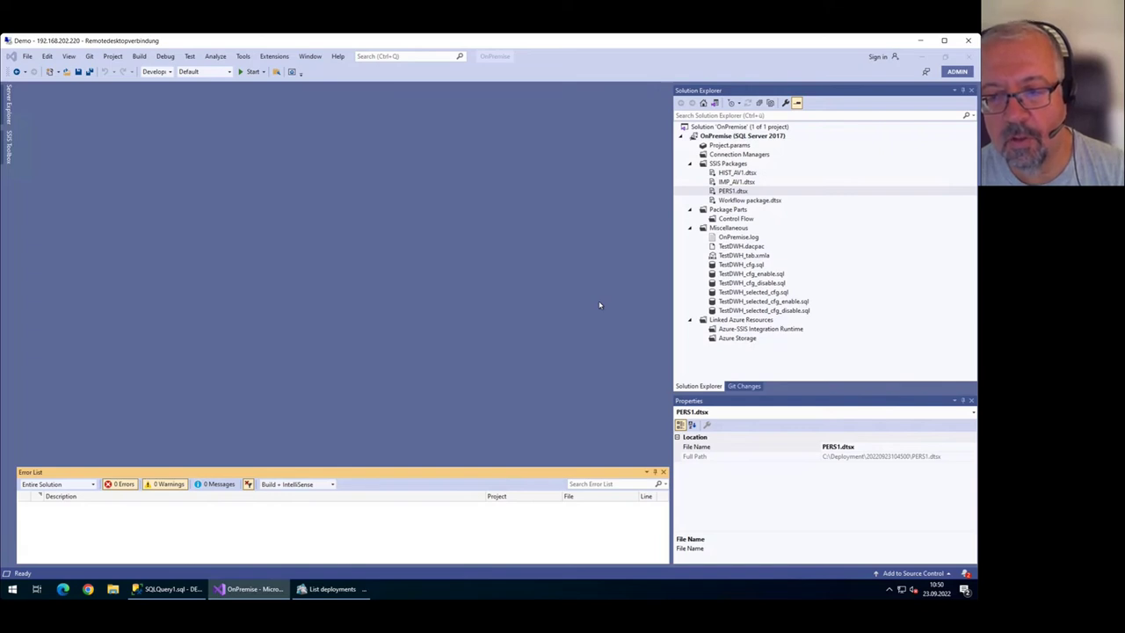
pyautogui.click(747, 182)
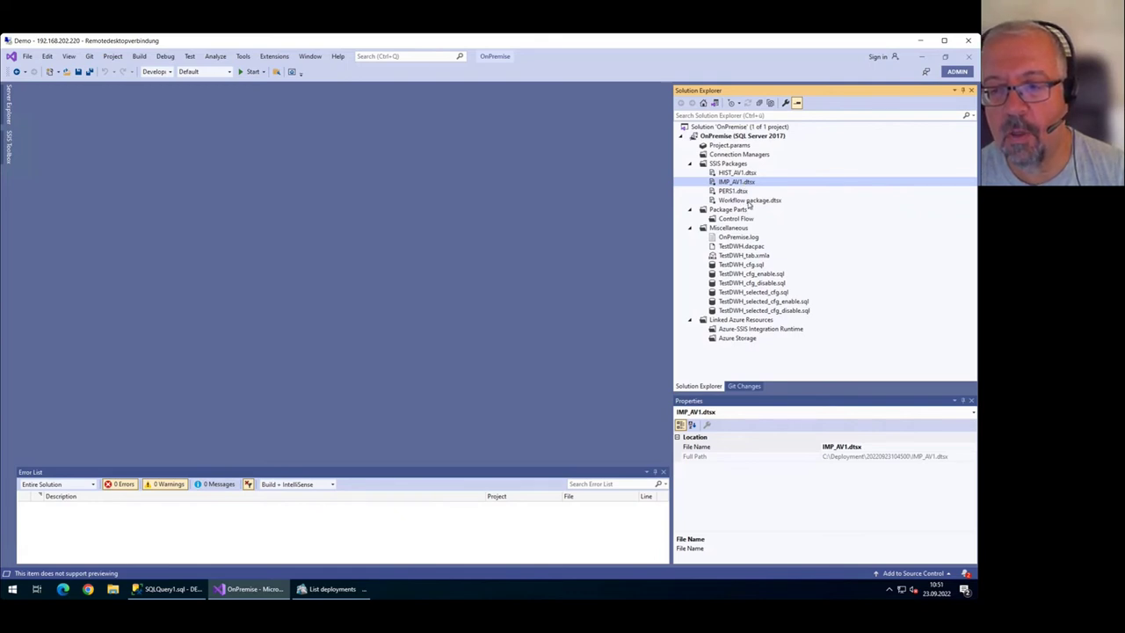
pyautogui.doubleClick(750, 200)
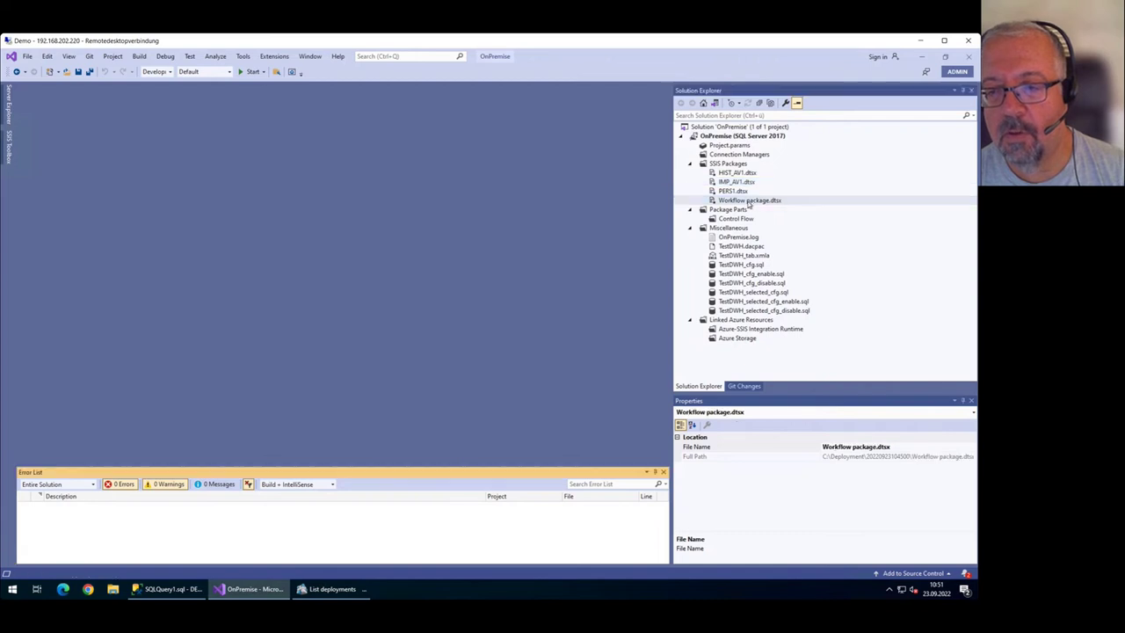
pyautogui.rightClick(758, 204)
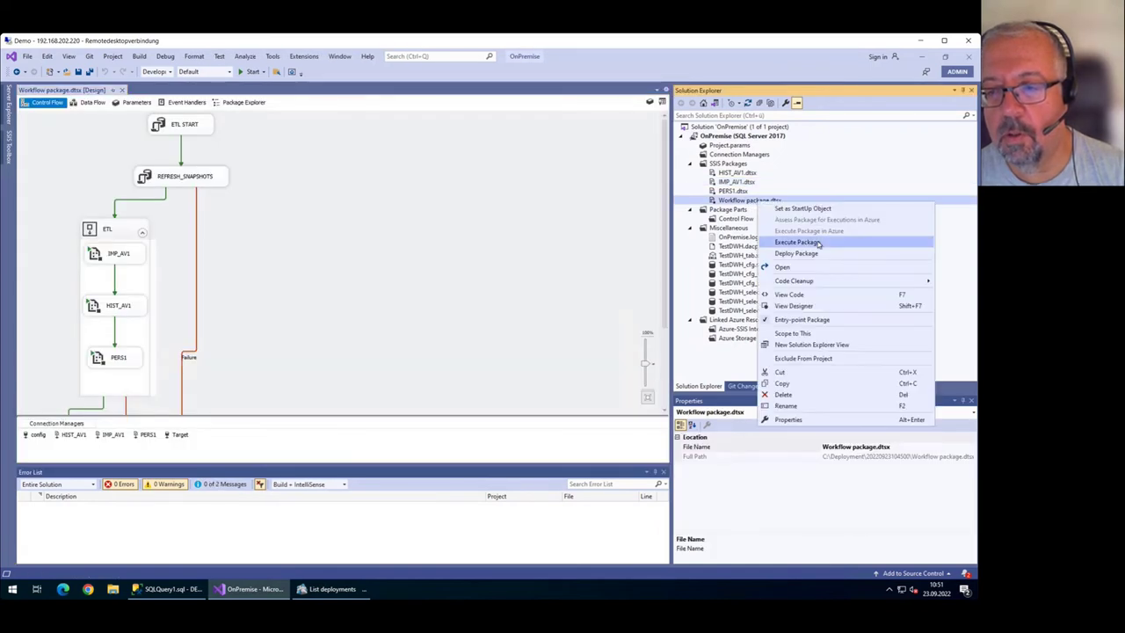
pyautogui.click(167, 589)
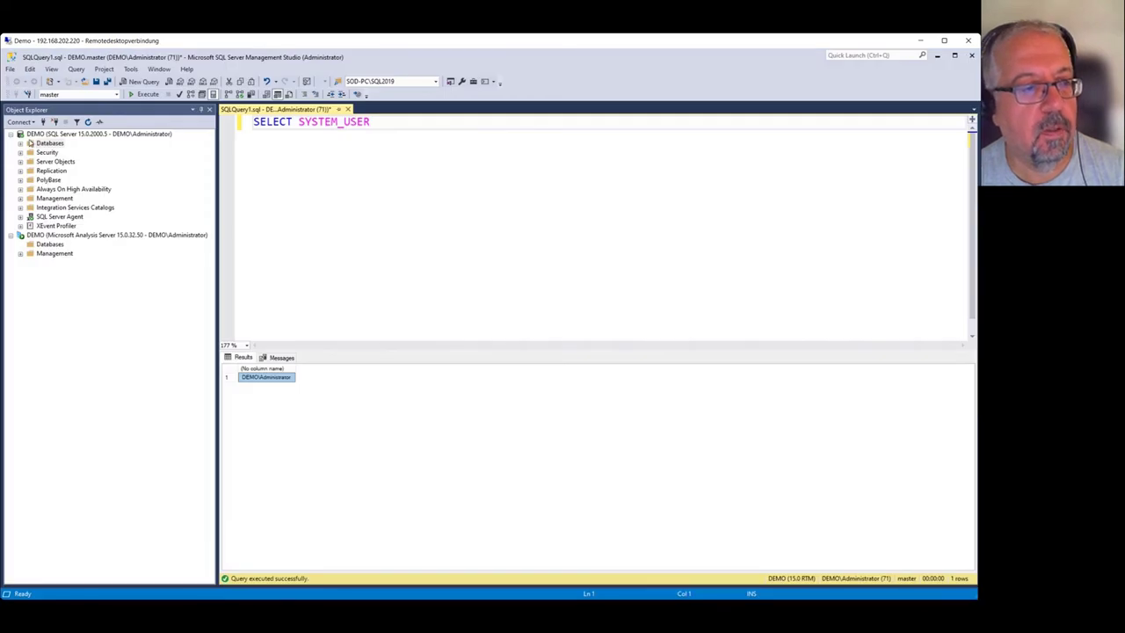
# Refresh Databases so TestDWH appears, expand its Tables, then minimize Management Studio.
pyautogui.doubleClick(37, 144)
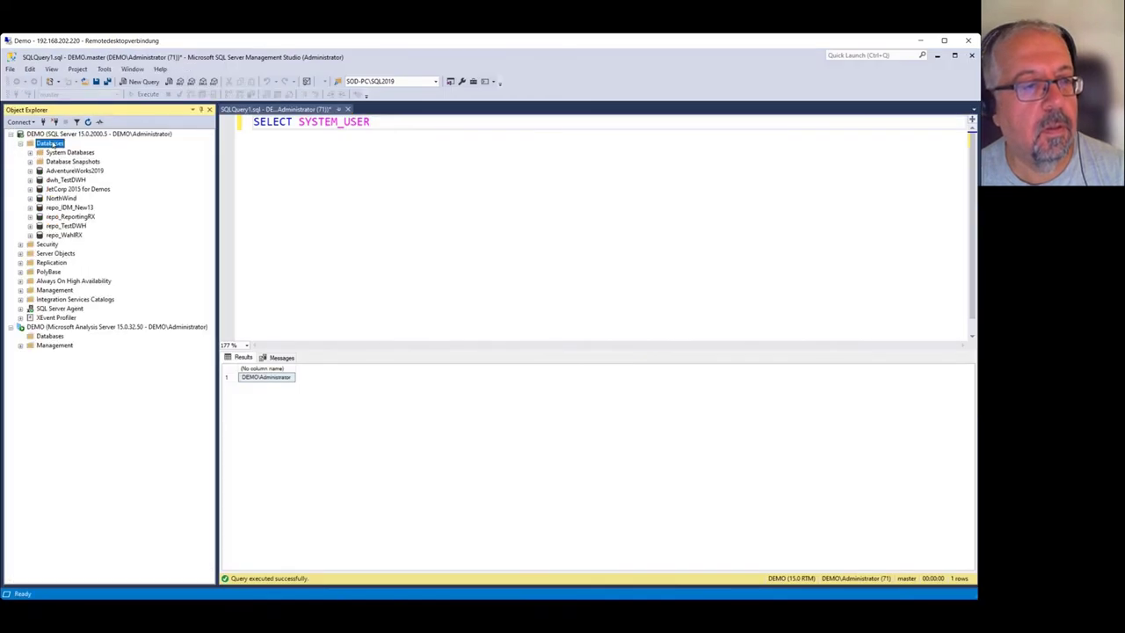
pyautogui.rightClick(52, 142)
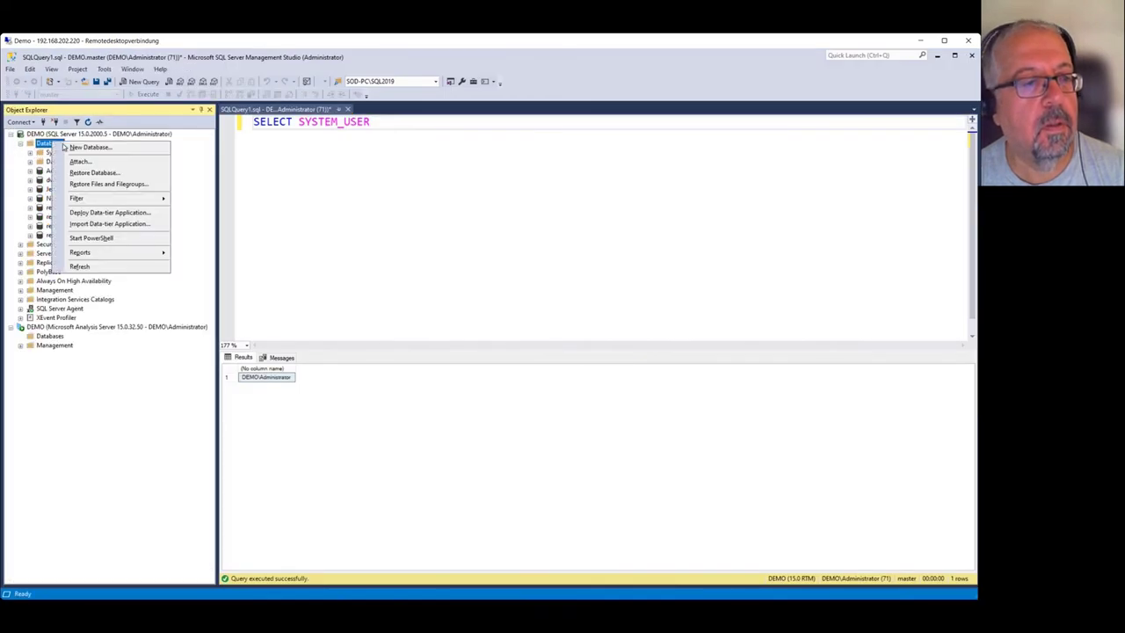
pyautogui.click(80, 266)
pyautogui.click(65, 245)
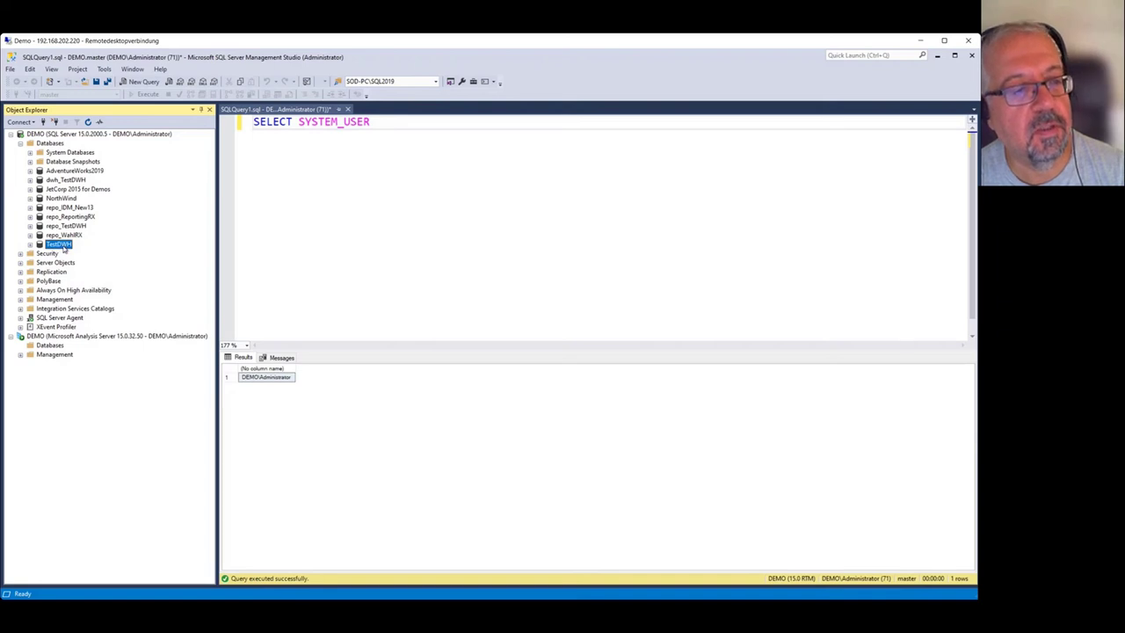
pyautogui.click(30, 244)
pyautogui.click(39, 262)
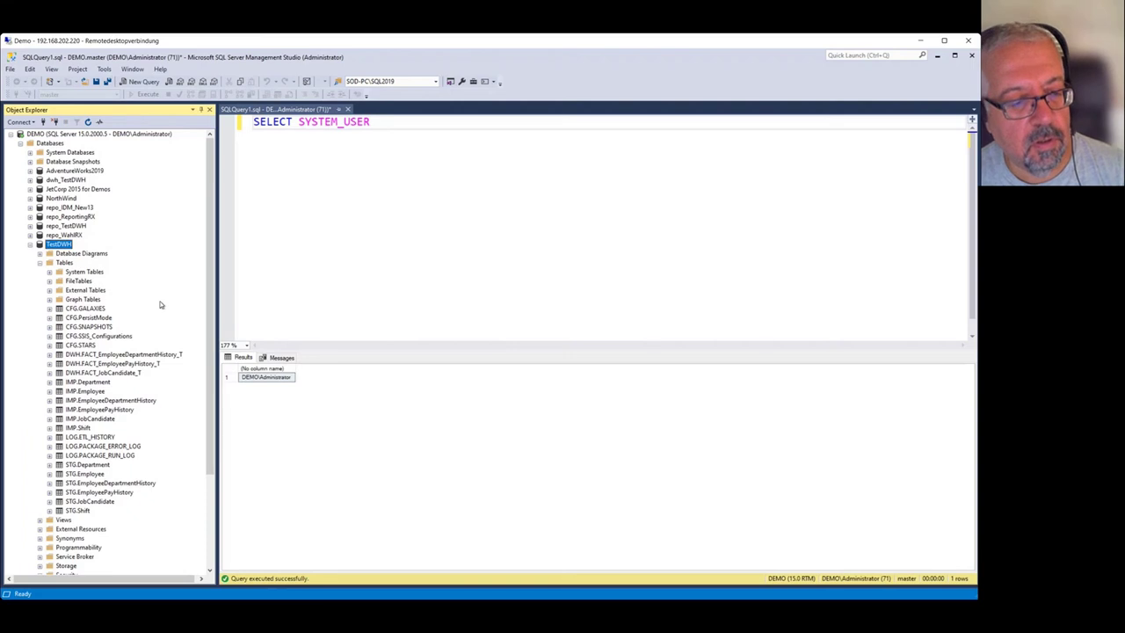
pyautogui.click(30, 244)
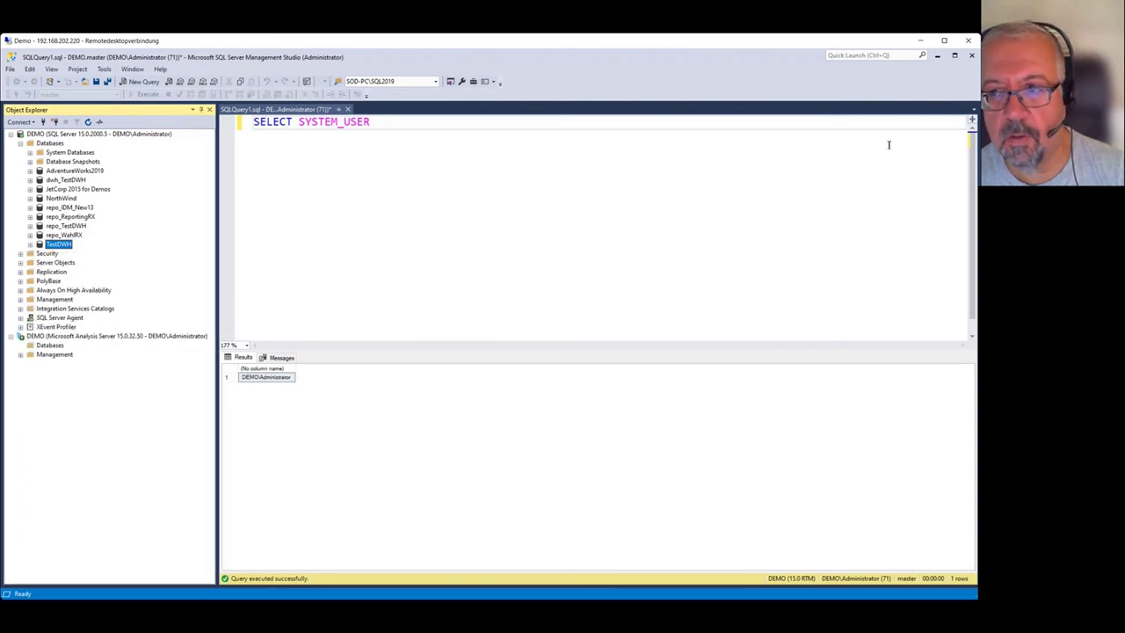
pyautogui.click(937, 54)
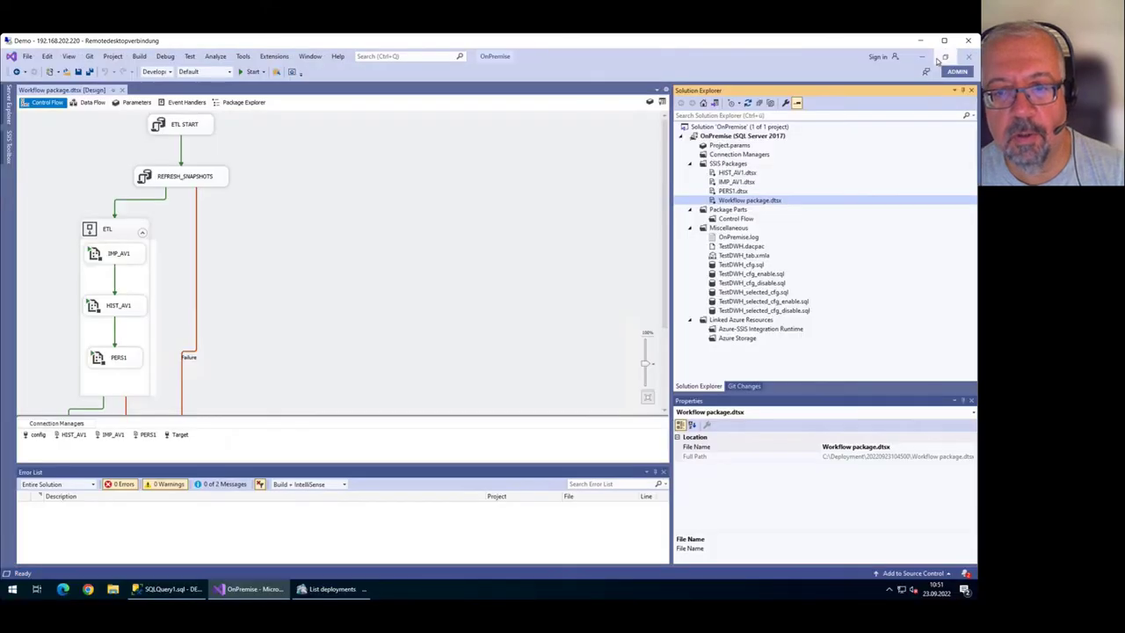
# Execute Workflow package.dtsx, confirm every task succeeded with green ticks, then stop debugging.
pyautogui.rightClick(756, 203)
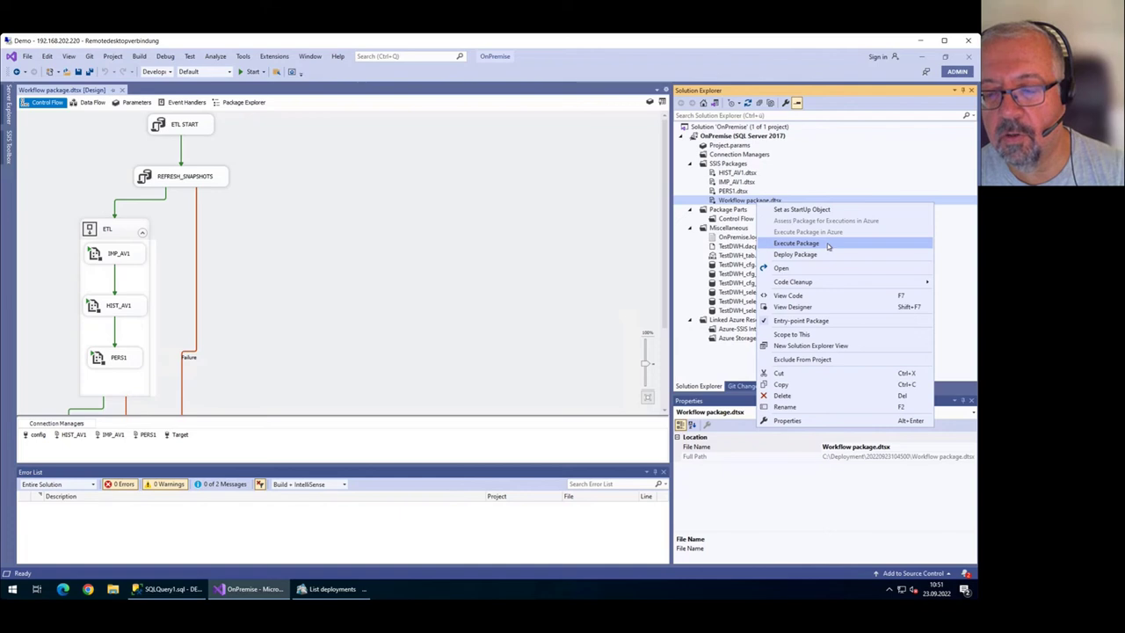
pyautogui.click(832, 245)
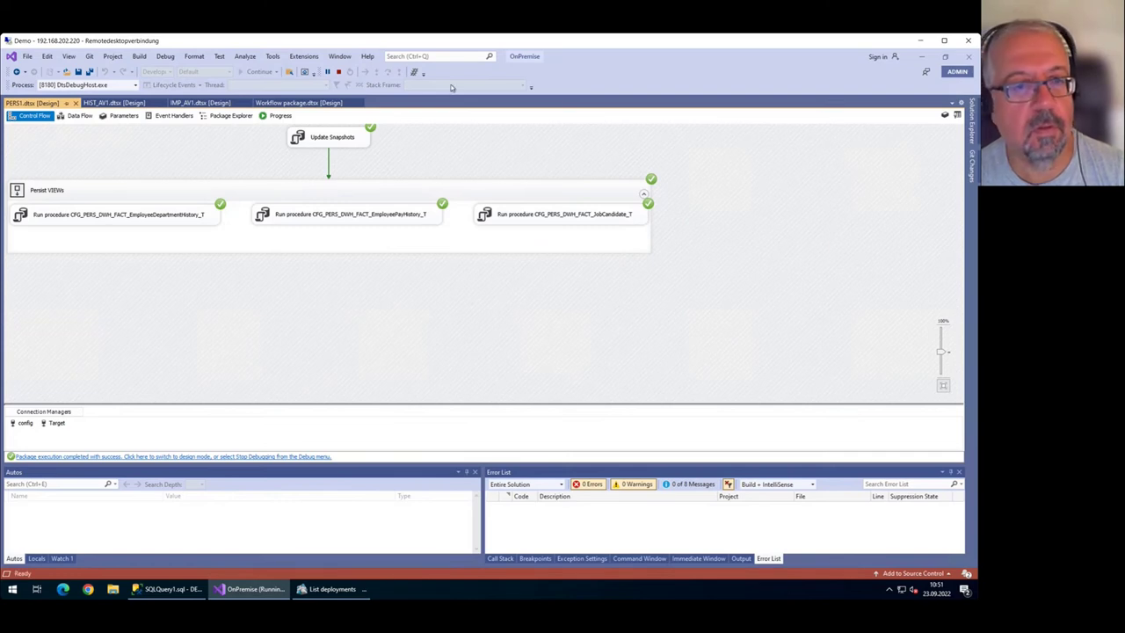
pyautogui.click(296, 104)
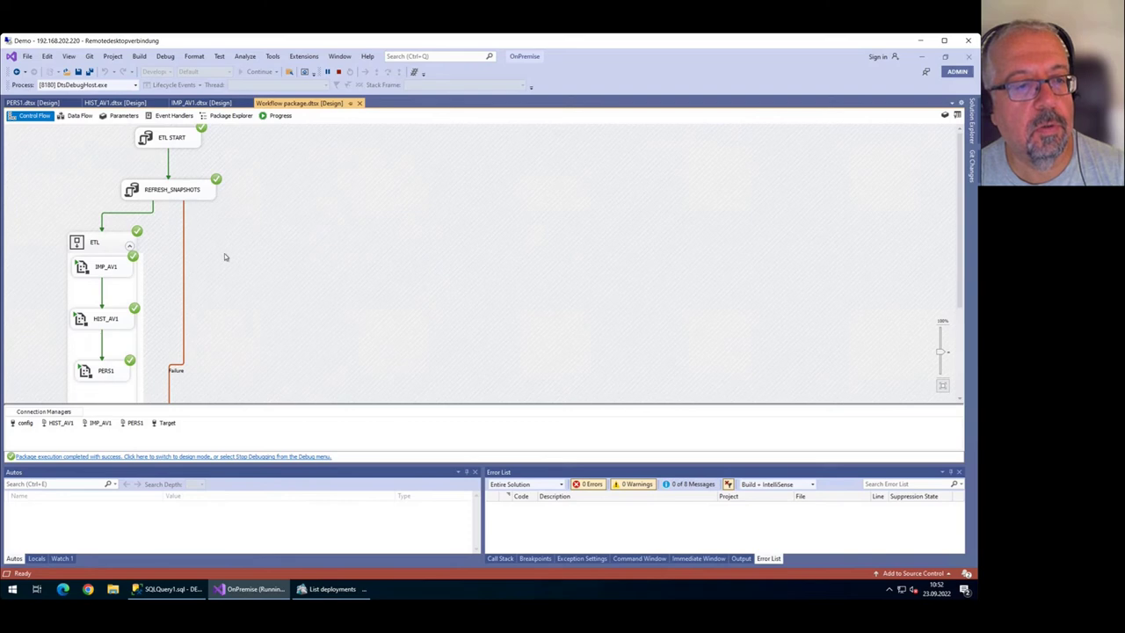
pyautogui.scroll(-3, 226, 260)
pyautogui.scroll(3, 236, 265)
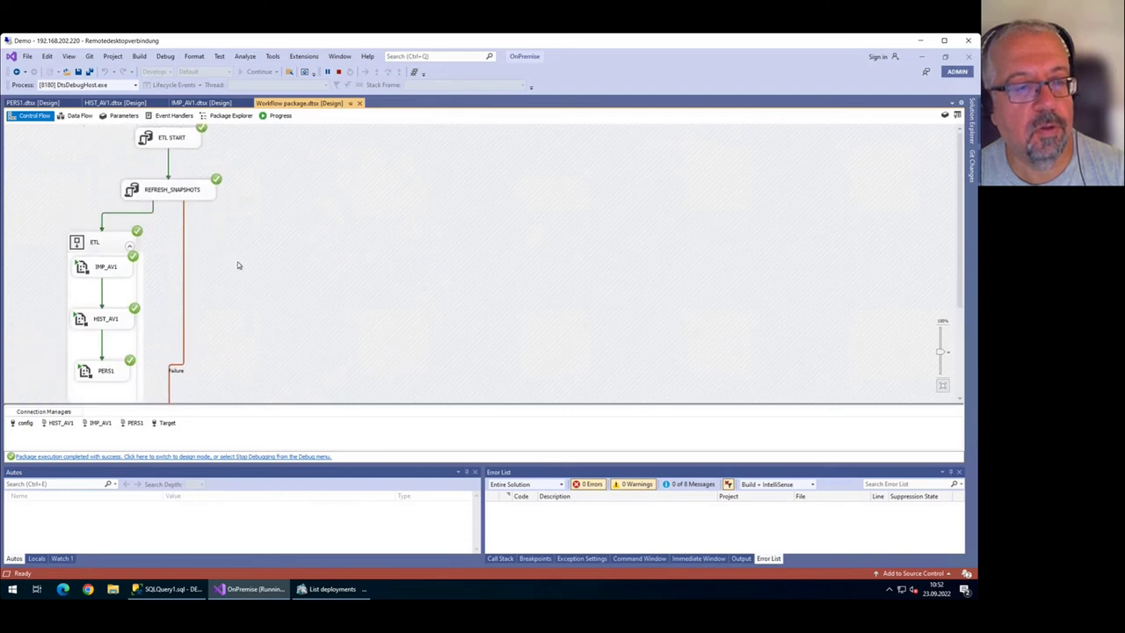
pyautogui.click(339, 72)
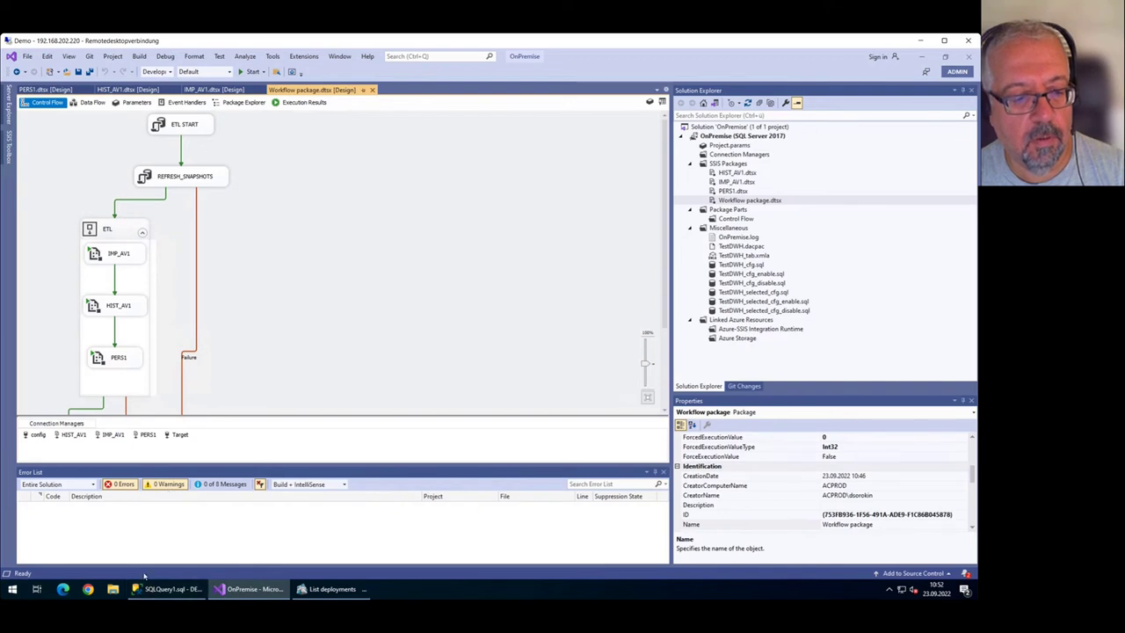
# Preview the top 1000 rows of TestDWH's IMP.Employee table (290 rows), then close the query.
pyautogui.click(170, 589)
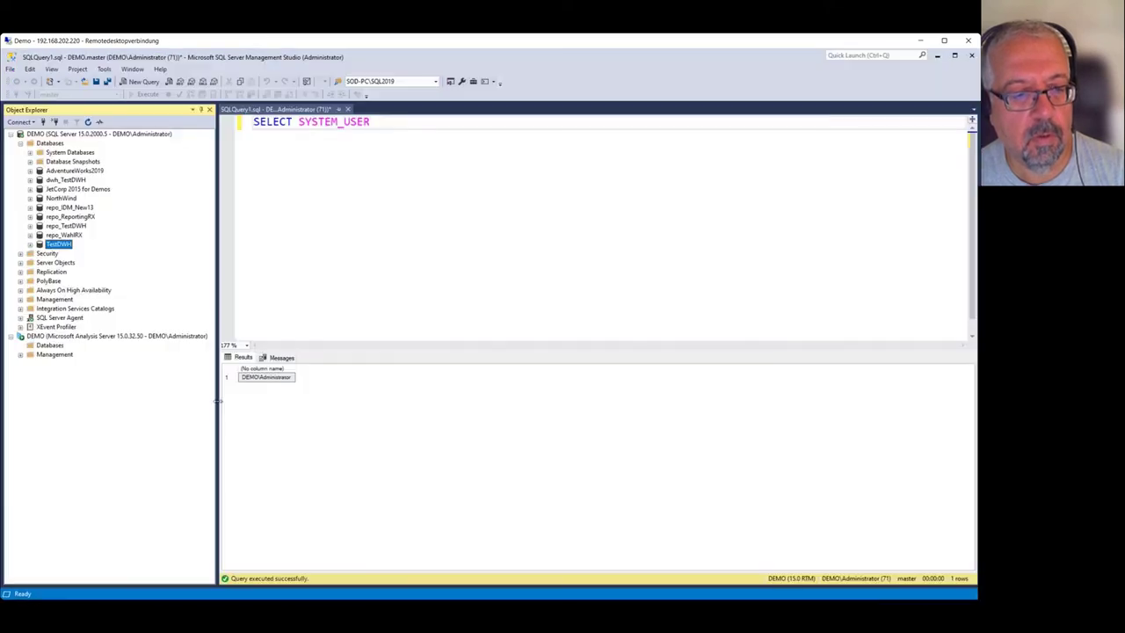
pyautogui.click(31, 244)
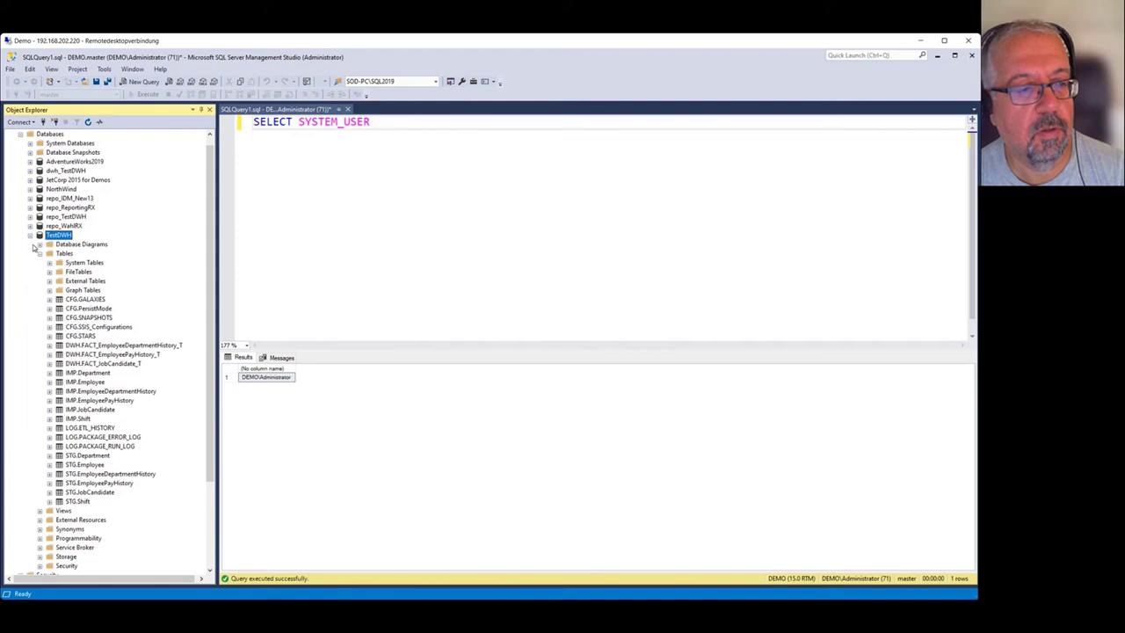
pyautogui.rightClick(94, 382)
pyautogui.click(139, 364)
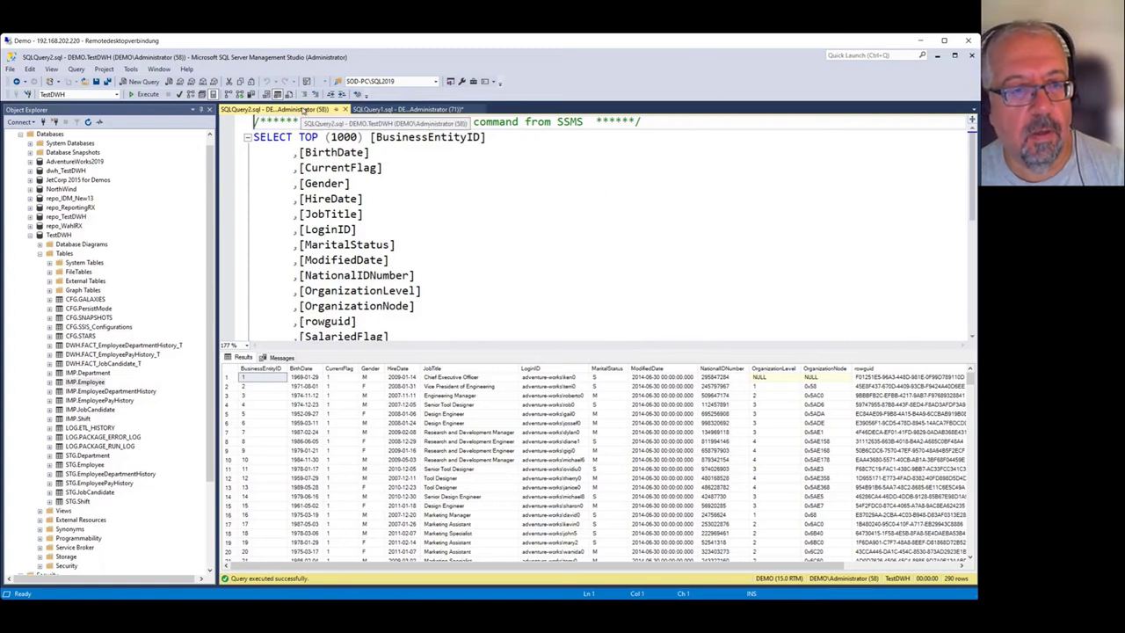
pyautogui.click(345, 109)
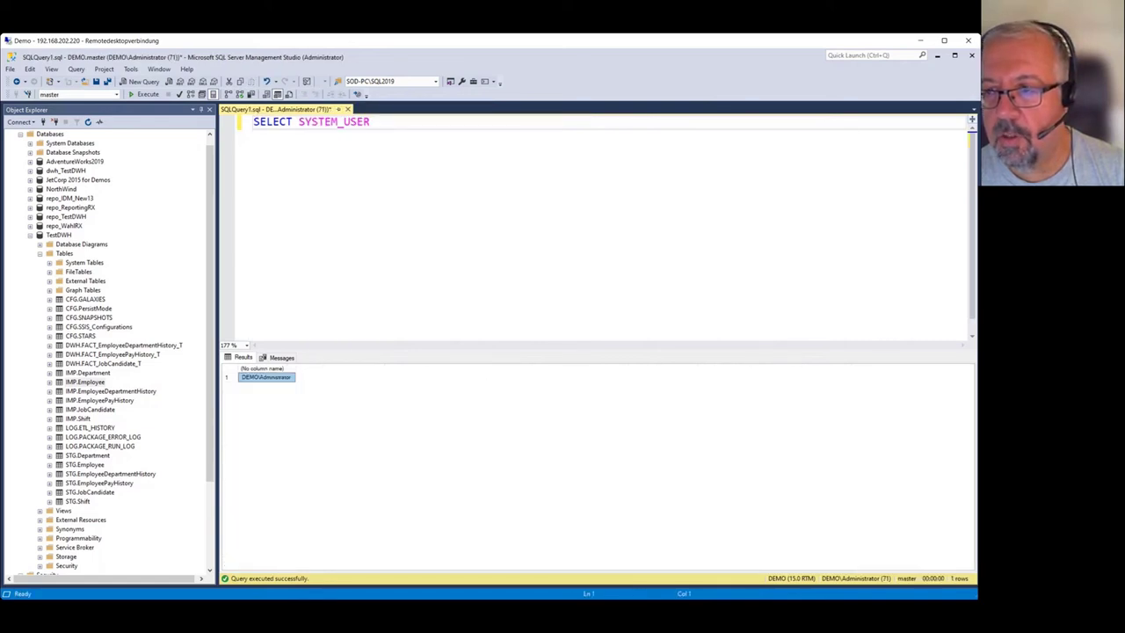
pyautogui.click(937, 54)
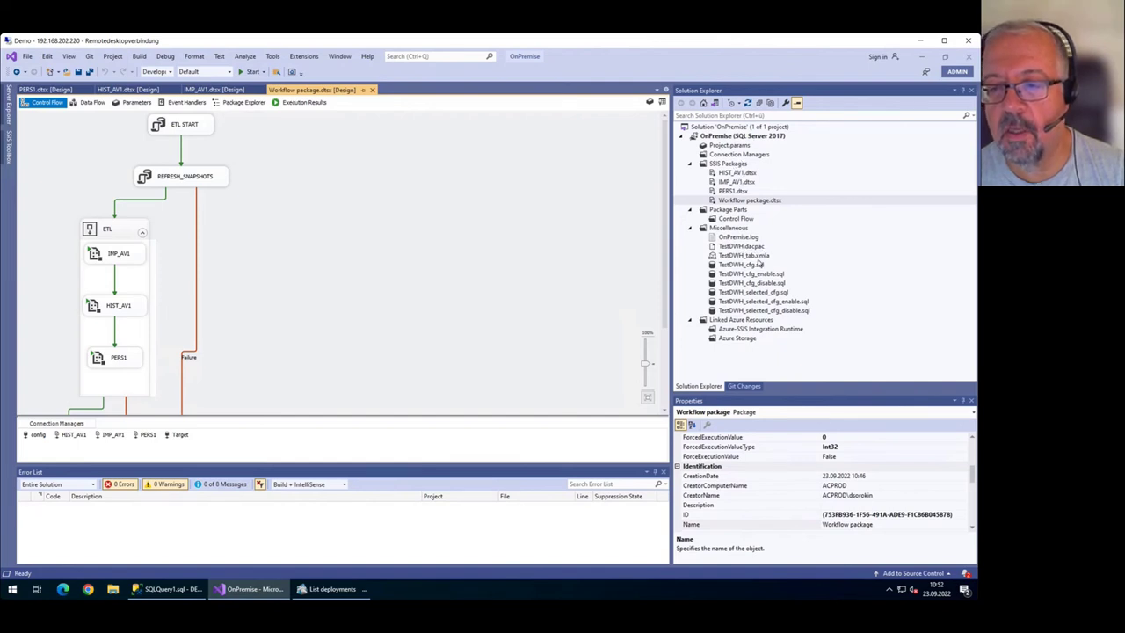
# Check TestDWH.dacpac's file properties, then collapse the TestDWH tree back in Management Studio.
pyautogui.click(753, 248)
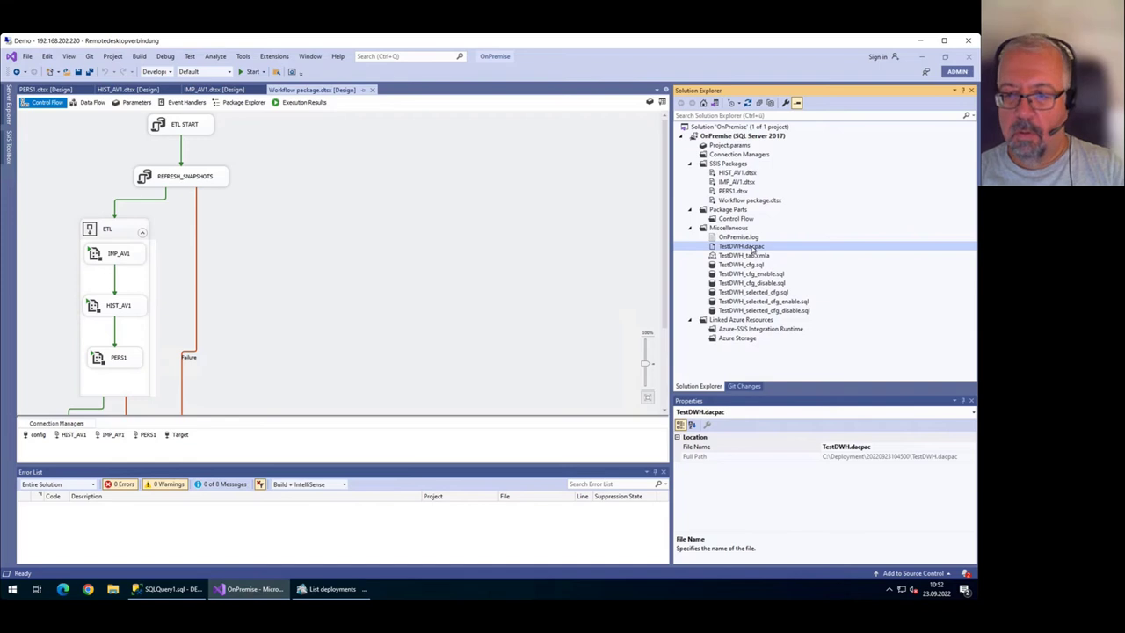
pyautogui.click(171, 589)
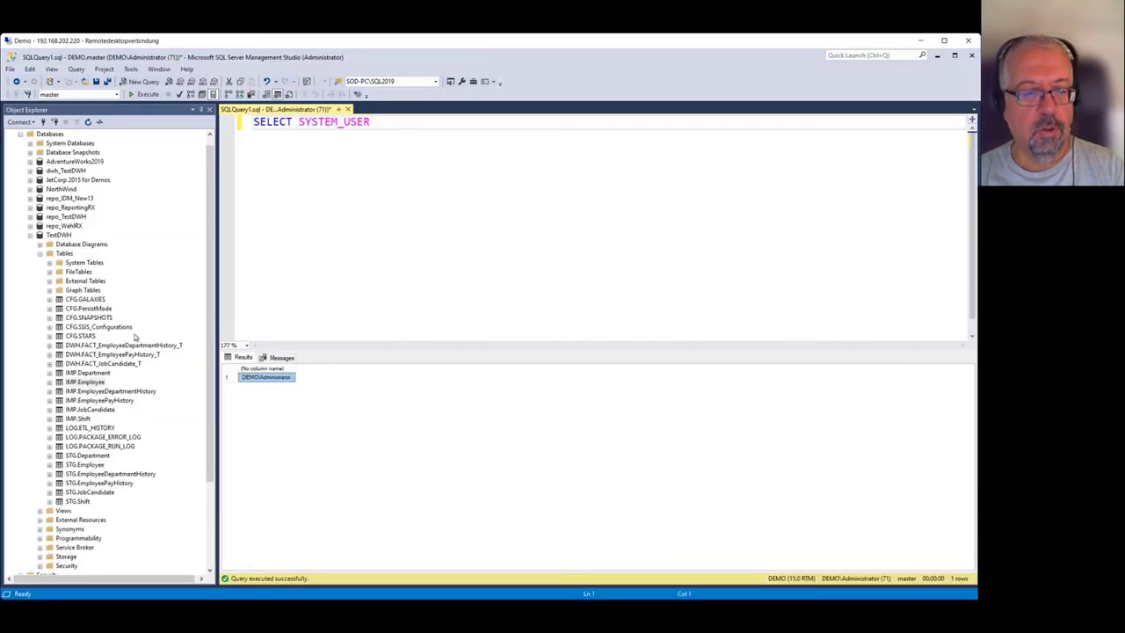
pyautogui.click(30, 242)
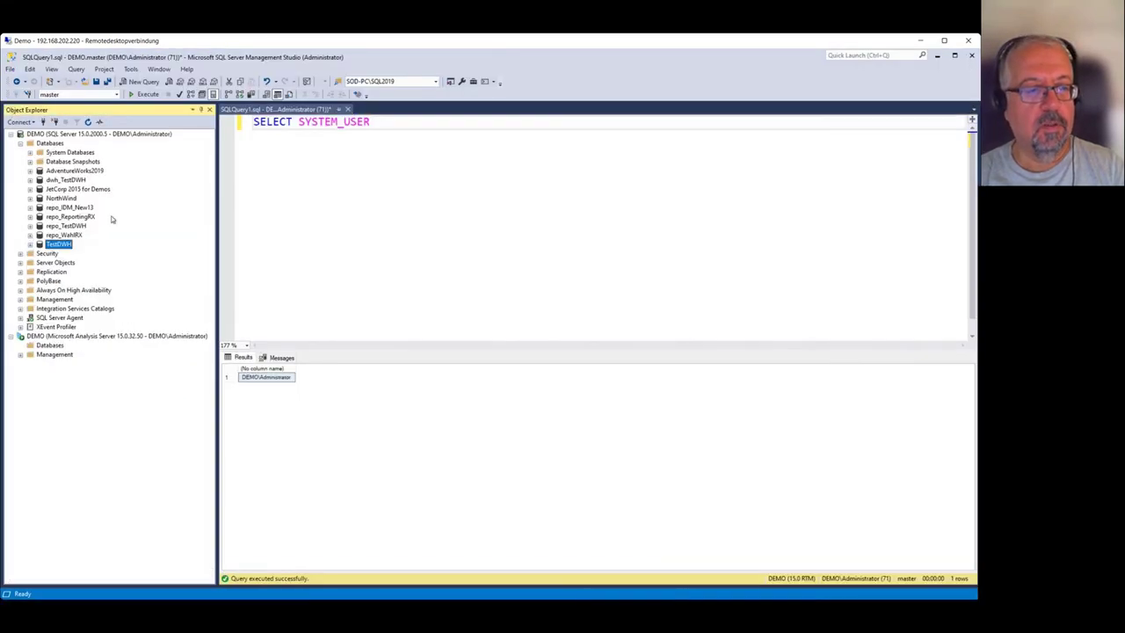
pyautogui.rightClick(50, 143)
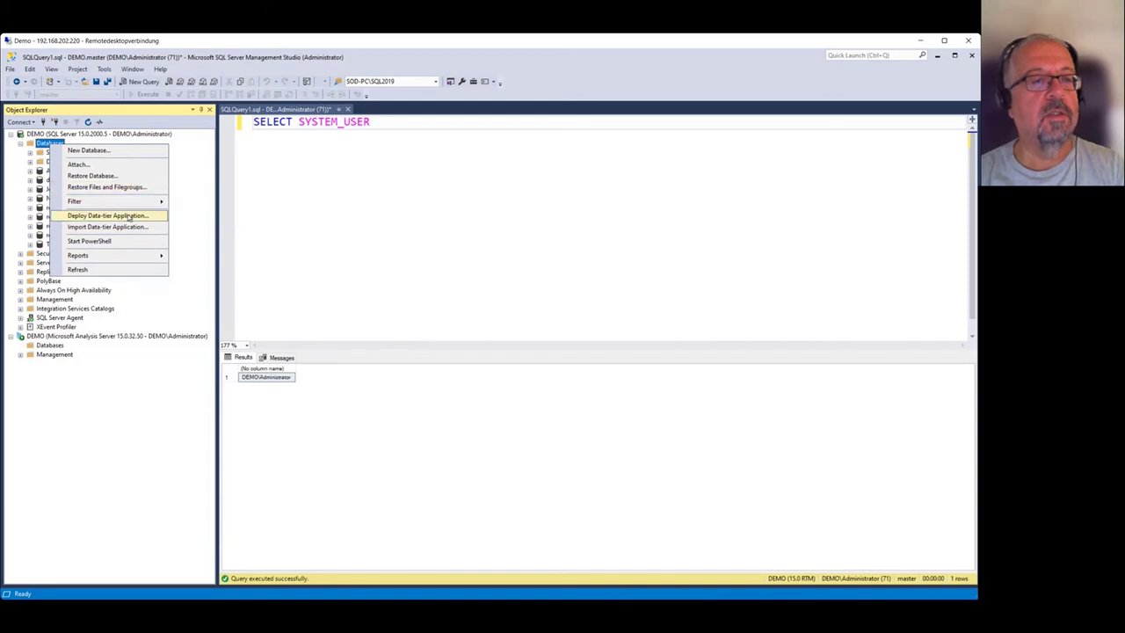
pyautogui.click(136, 218)
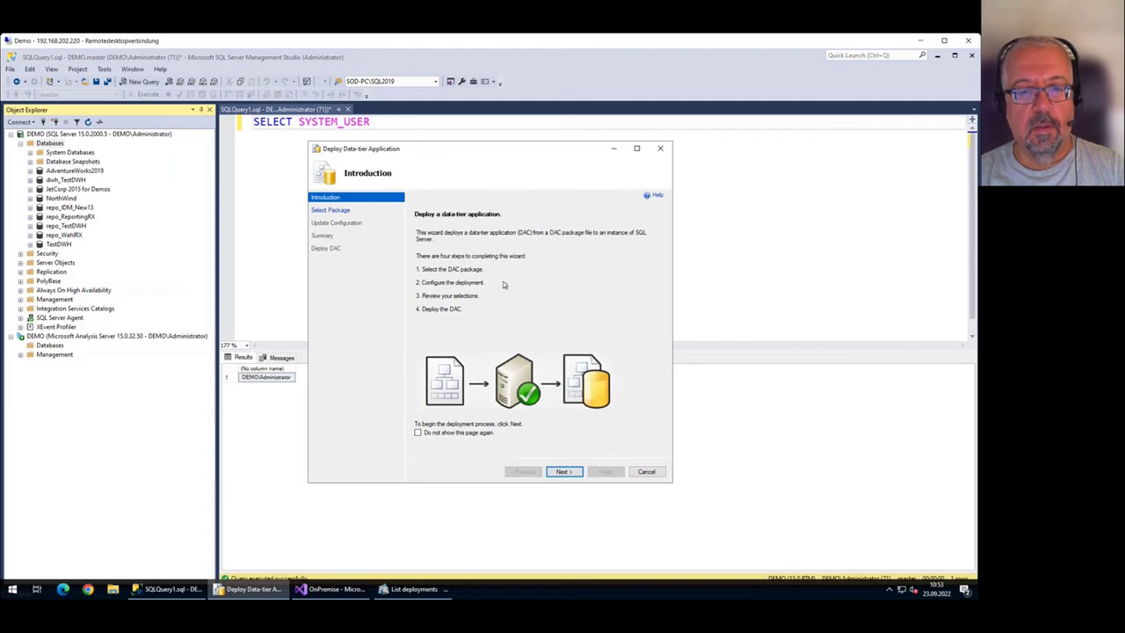
pyautogui.press('Return')
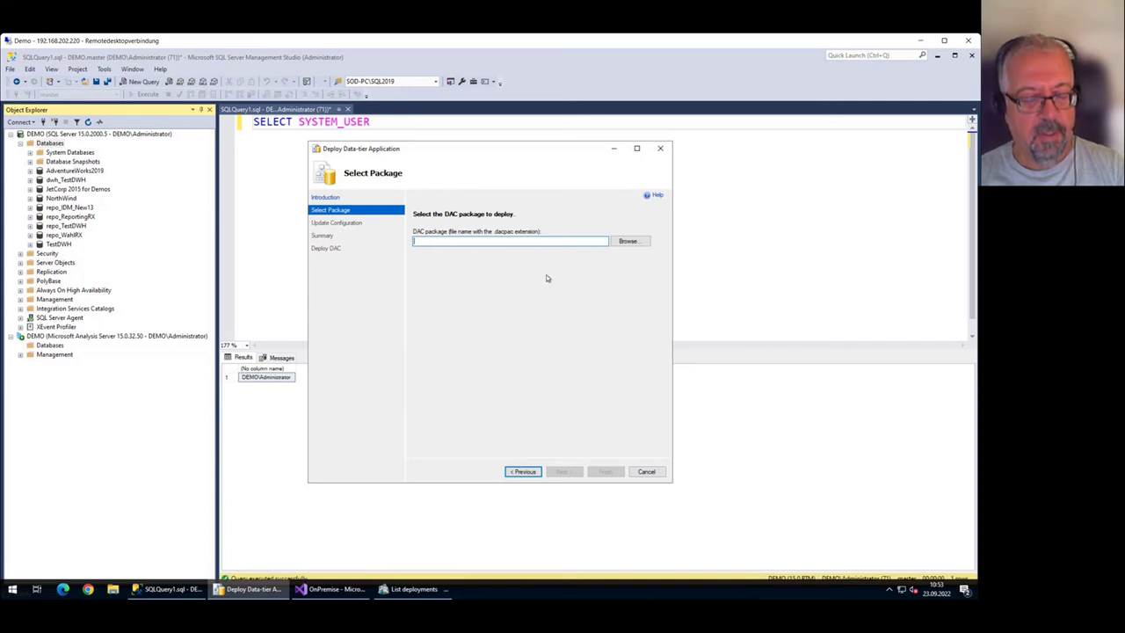
pyautogui.click(647, 472)
pyautogui.click(61, 246)
pyautogui.click(30, 244)
pyautogui.click(40, 253)
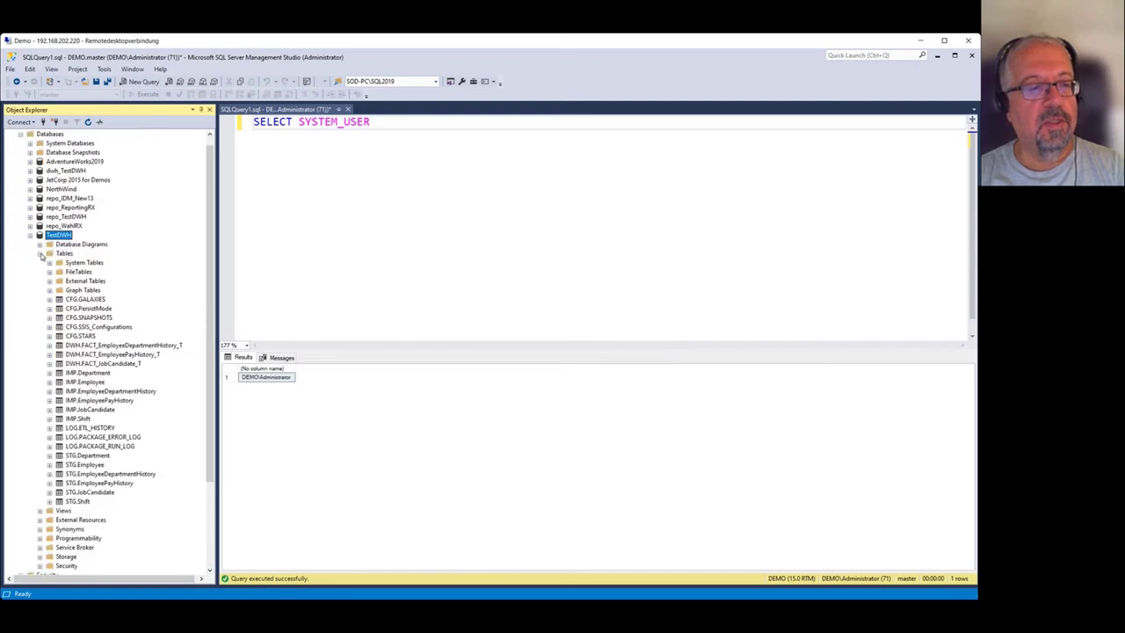
pyautogui.click(39, 253)
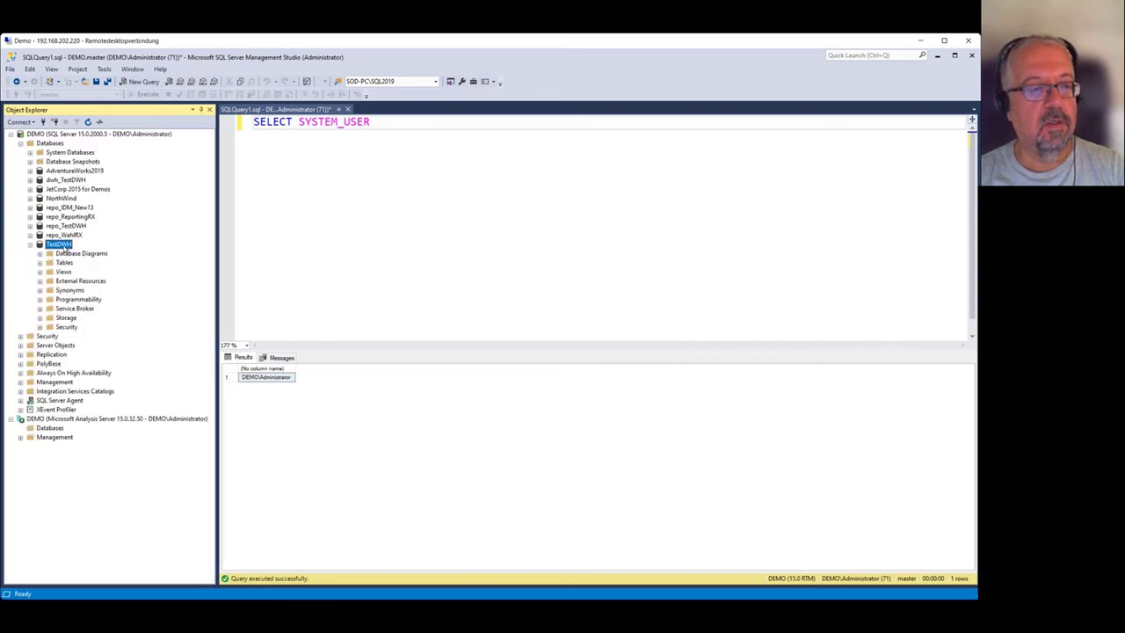
pyautogui.rightClick(66, 248)
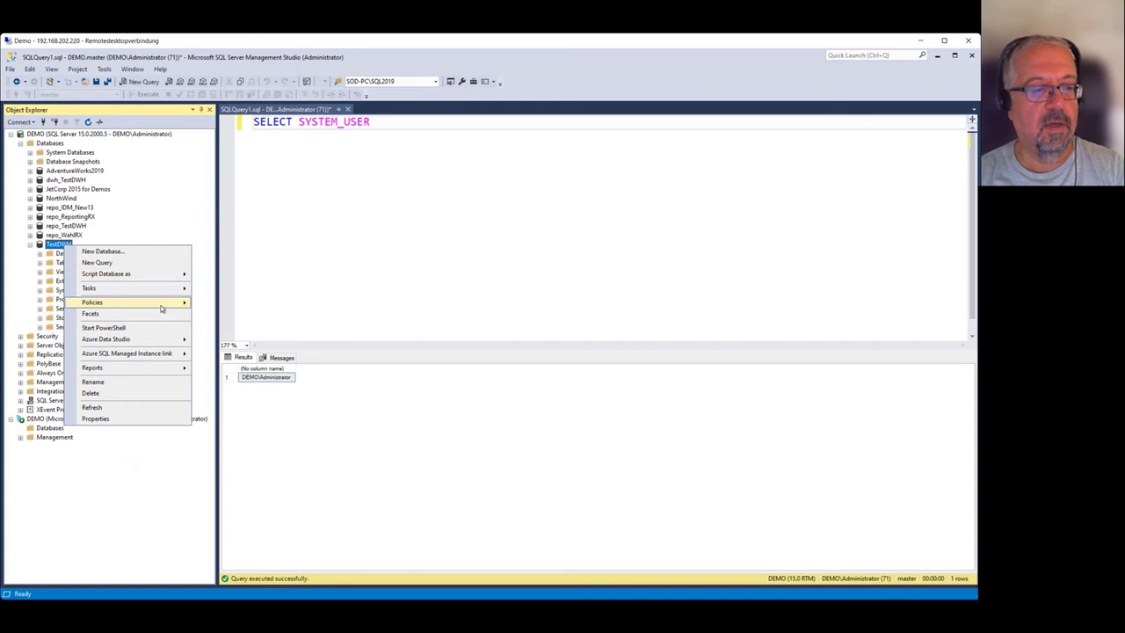
pyautogui.moveTo(185, 290)
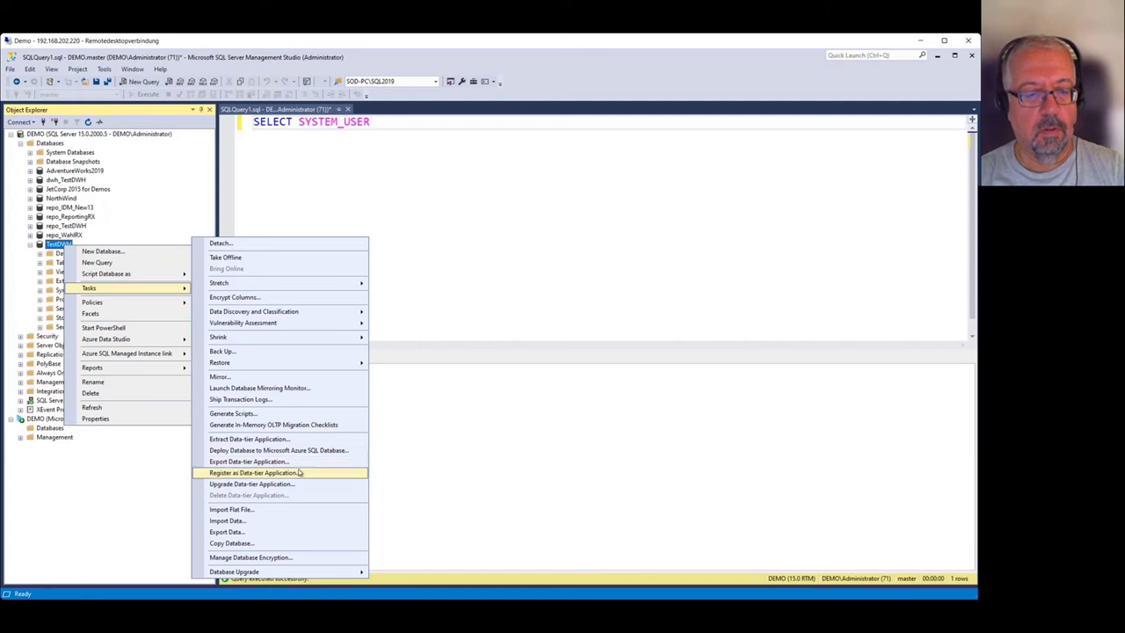
pyautogui.click(297, 484)
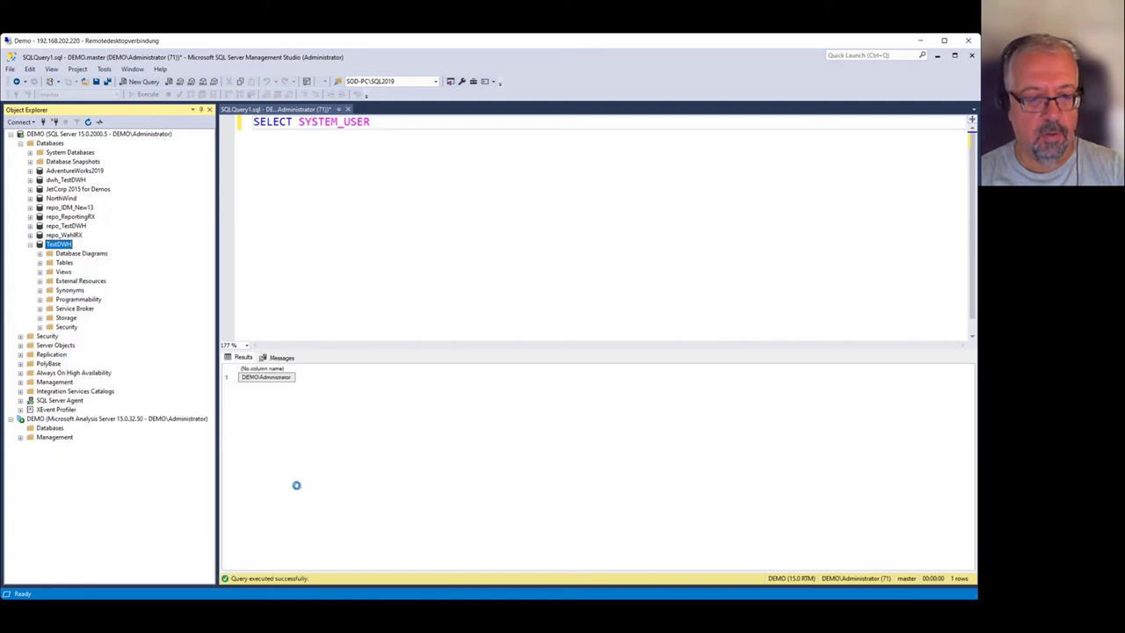
pyautogui.click(563, 472)
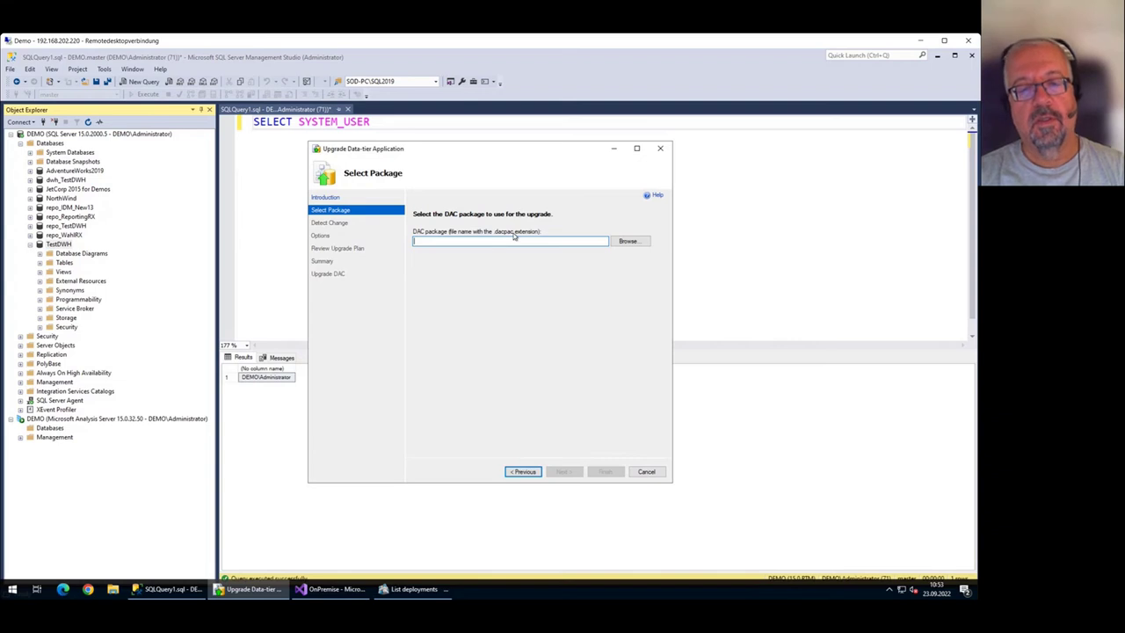
pyautogui.click(648, 472)
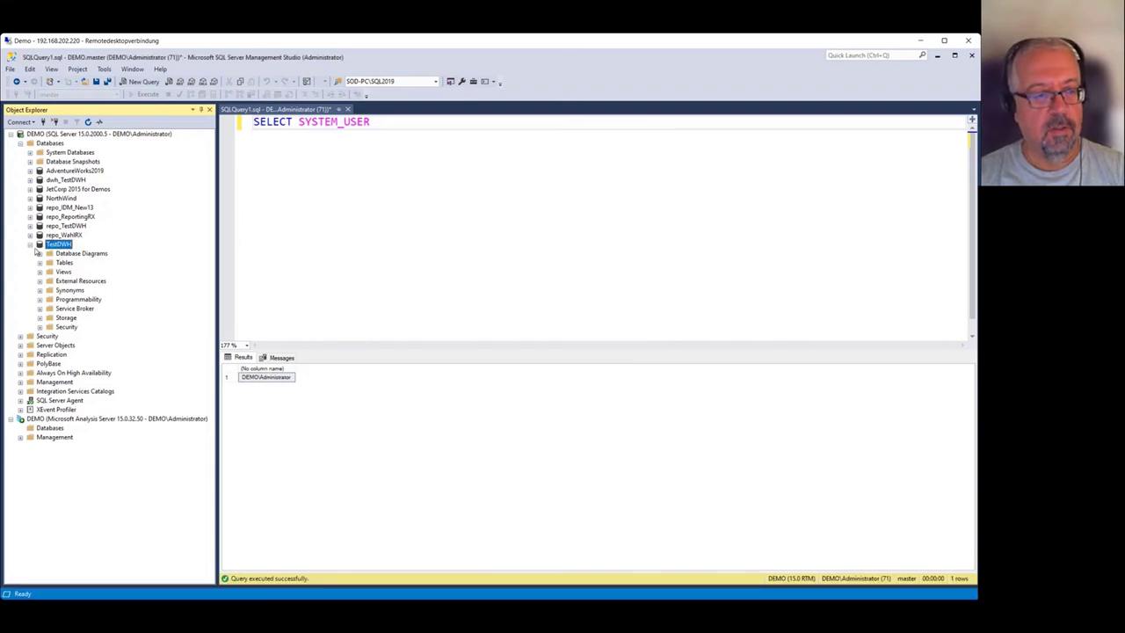
# Collapse TestDWH in Management Studio and check TestDWH_tab.xmla's file properties in Visual Studio.
pyautogui.click(31, 245)
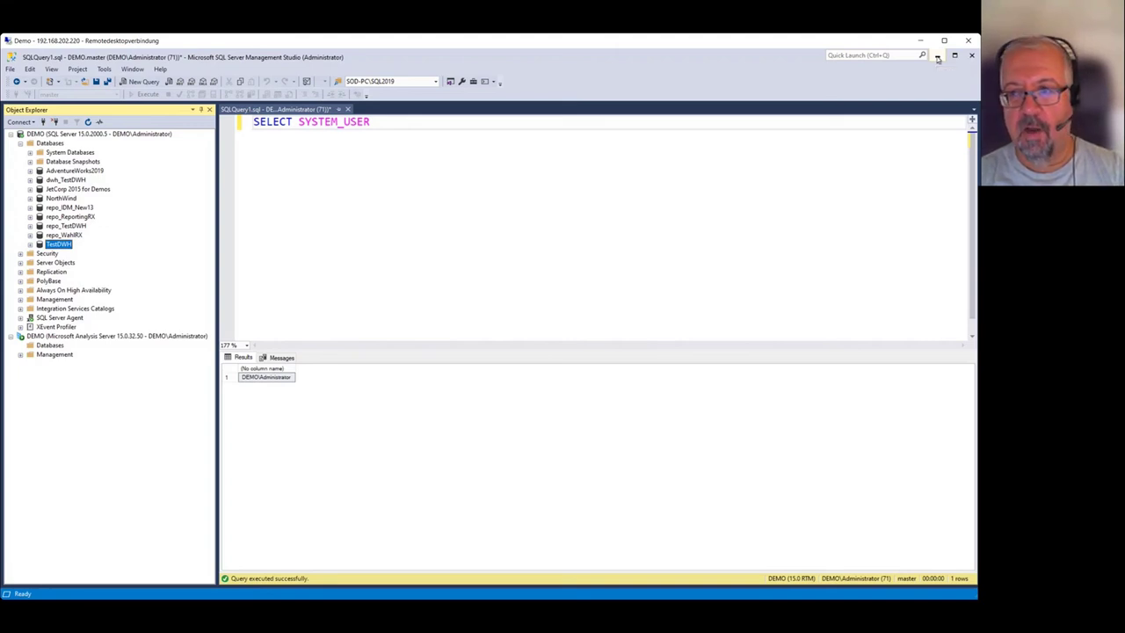
pyautogui.click(938, 58)
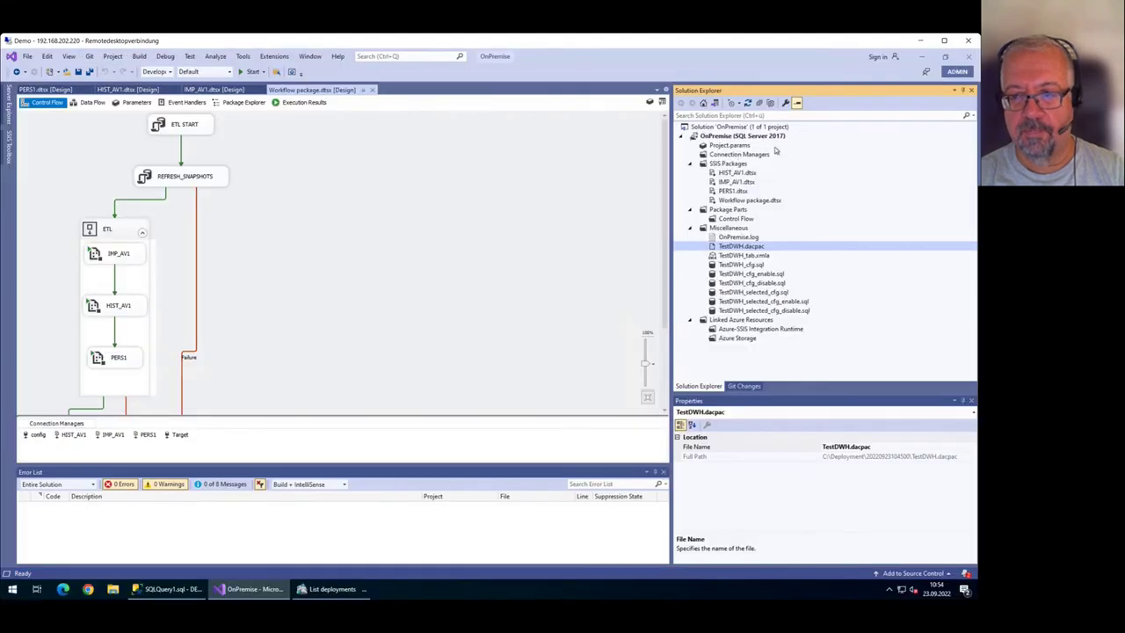
pyautogui.click(760, 256)
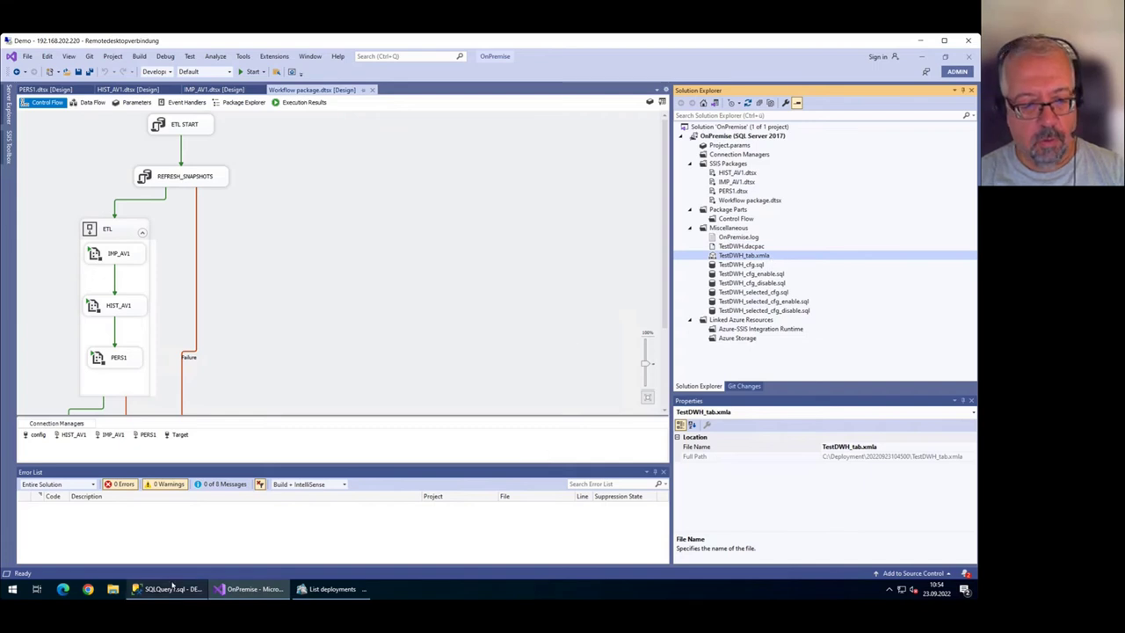
pyautogui.click(168, 589)
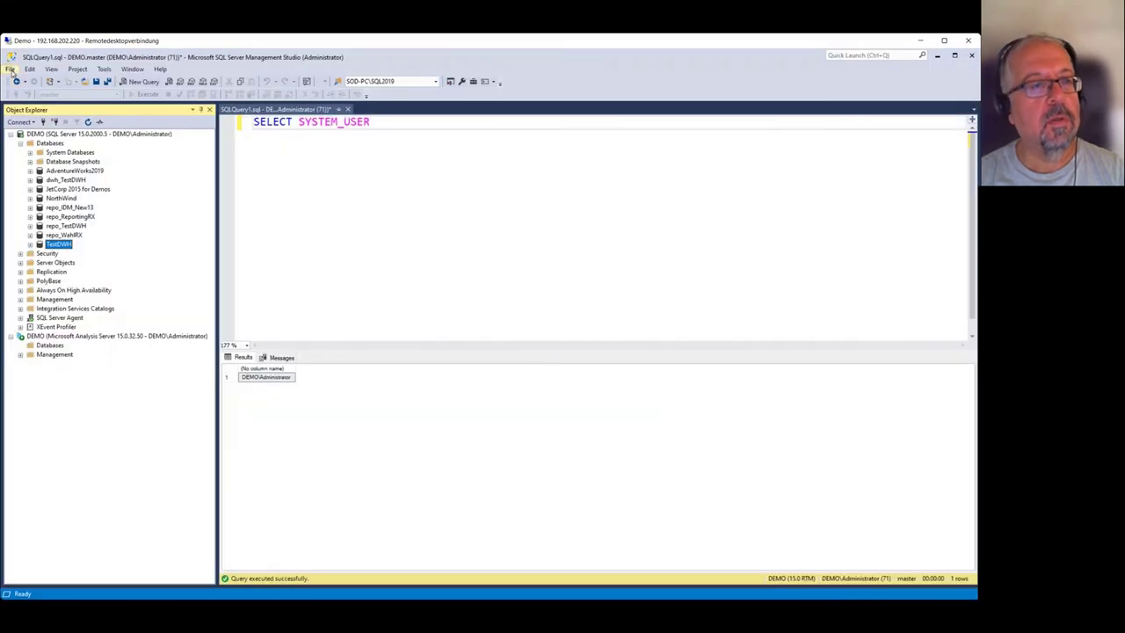
pyautogui.click(11, 69)
pyautogui.moveTo(32, 116)
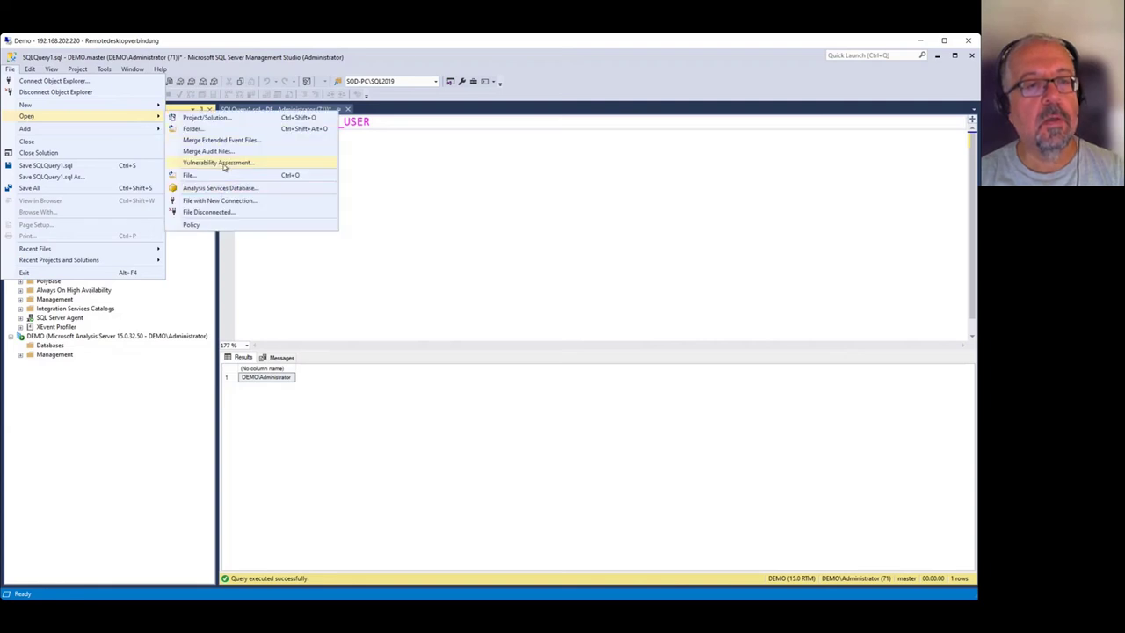
pyautogui.click(227, 203)
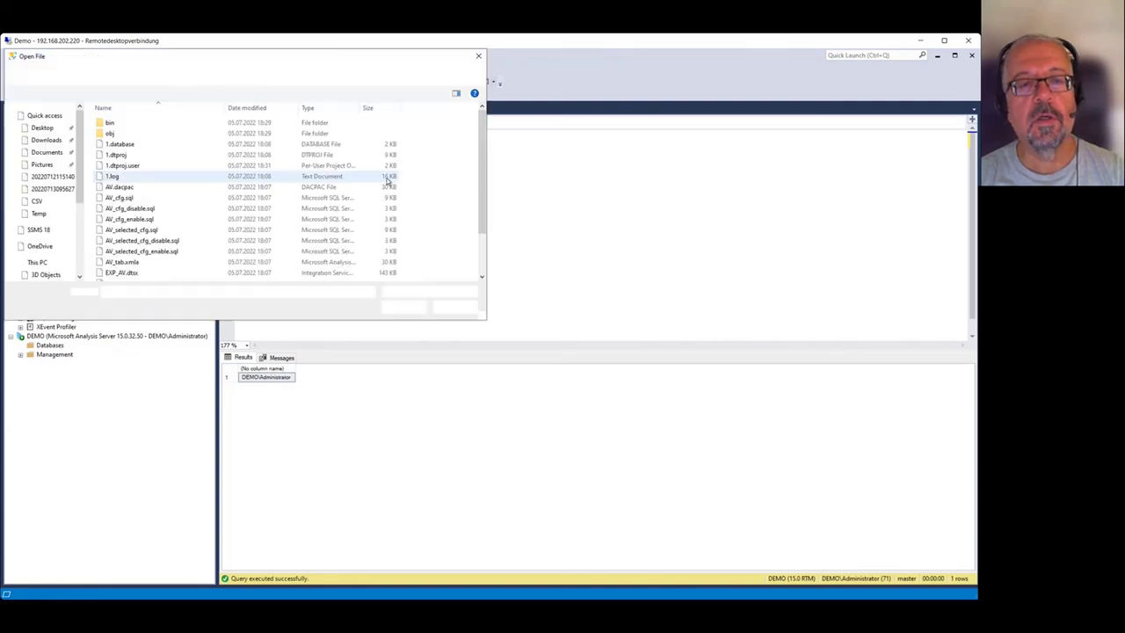
pyautogui.click(179, 74)
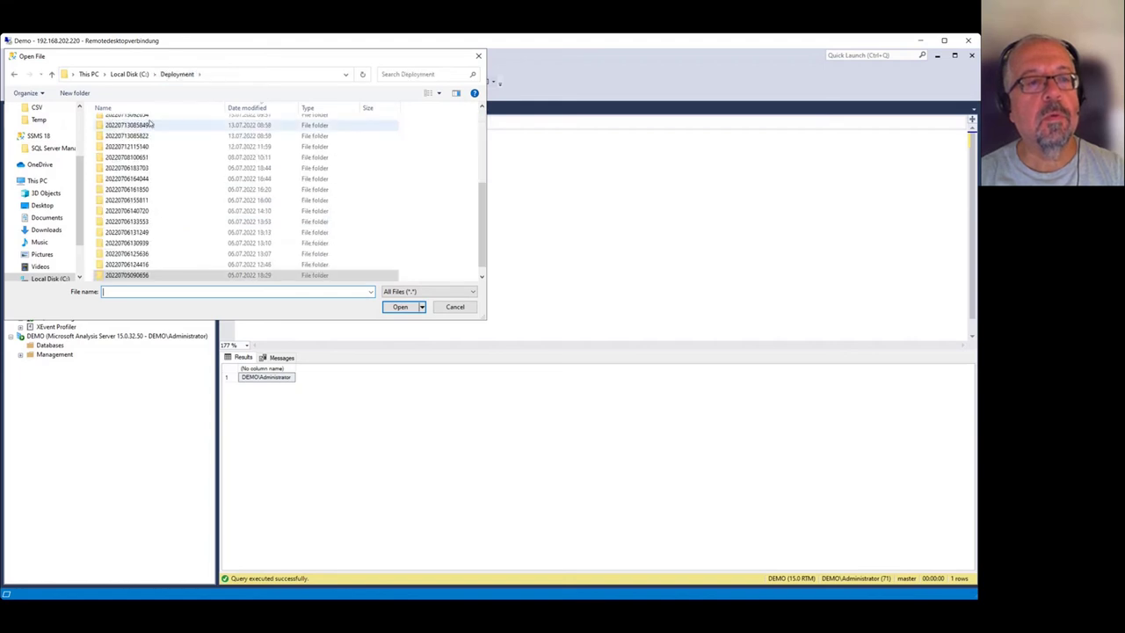
pyautogui.doubleClick(191, 126)
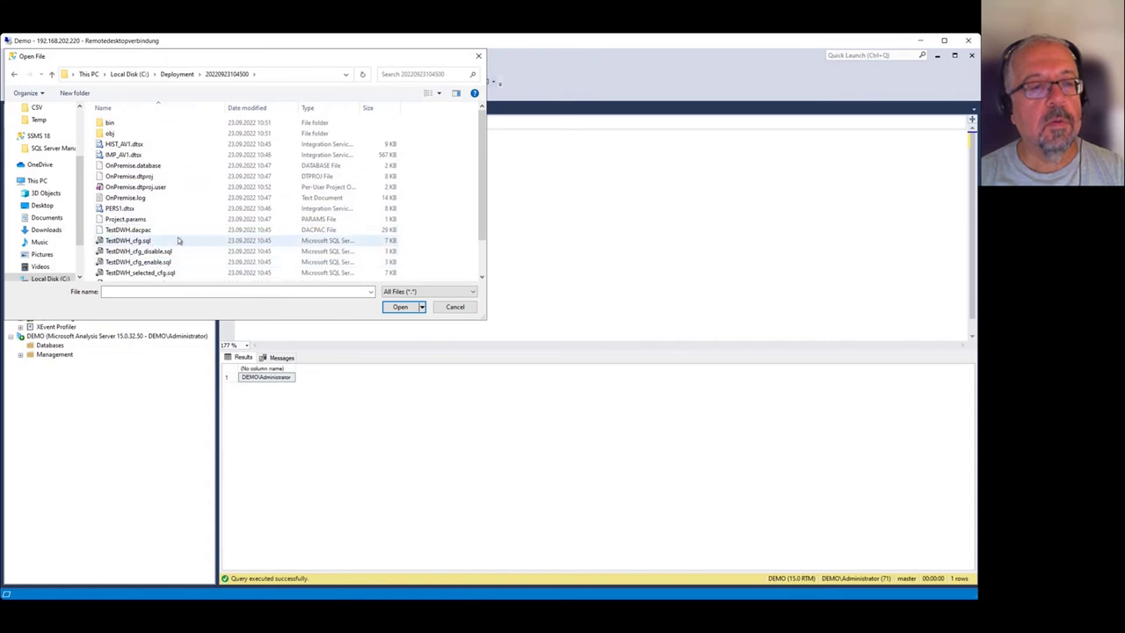
pyautogui.scroll(-1, 178, 233)
pyautogui.scroll(-1, 175, 223)
pyautogui.doubleClick(161, 263)
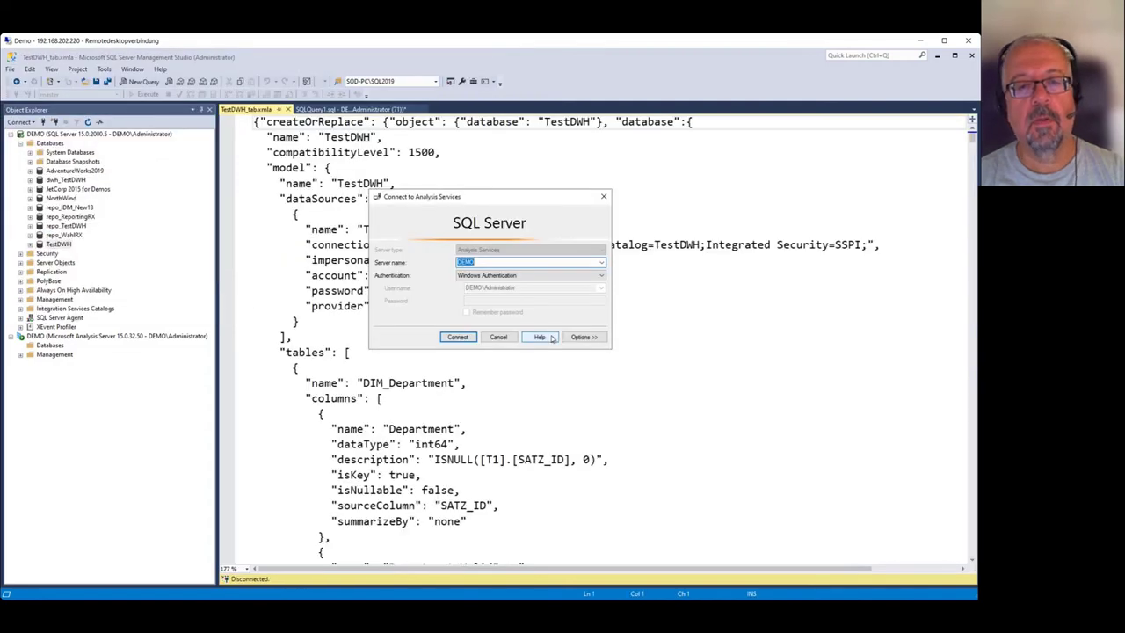
# Connect to Analysis Services, review the TestDWH_tab.xmla createOrReplace script, and close it.
pyautogui.click(455, 337)
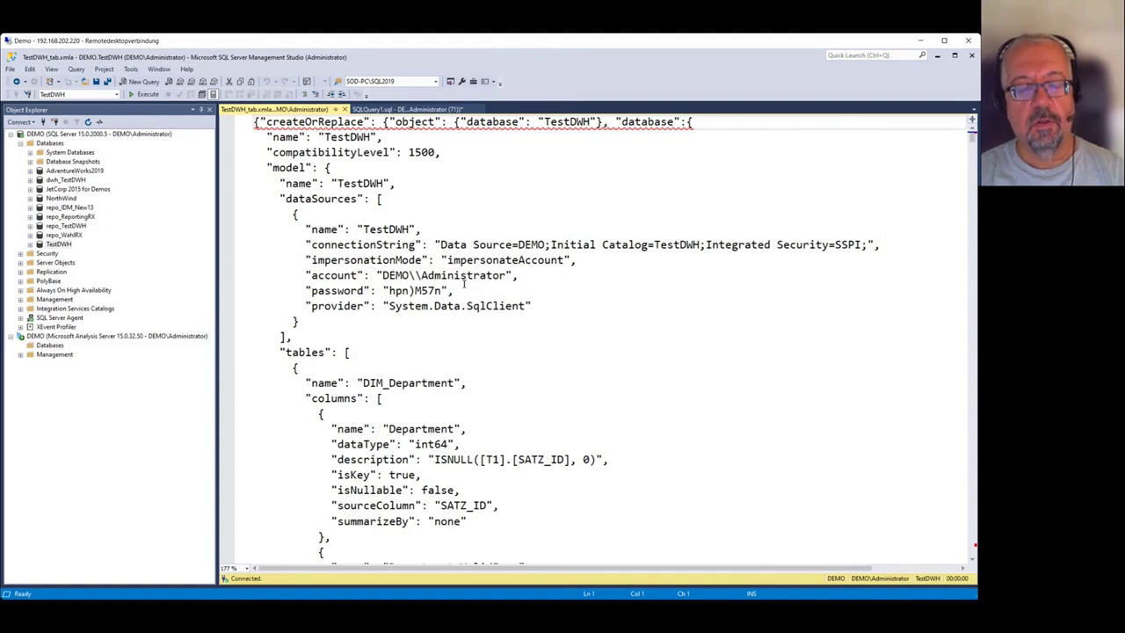
pyautogui.scroll(-7, 482, 281)
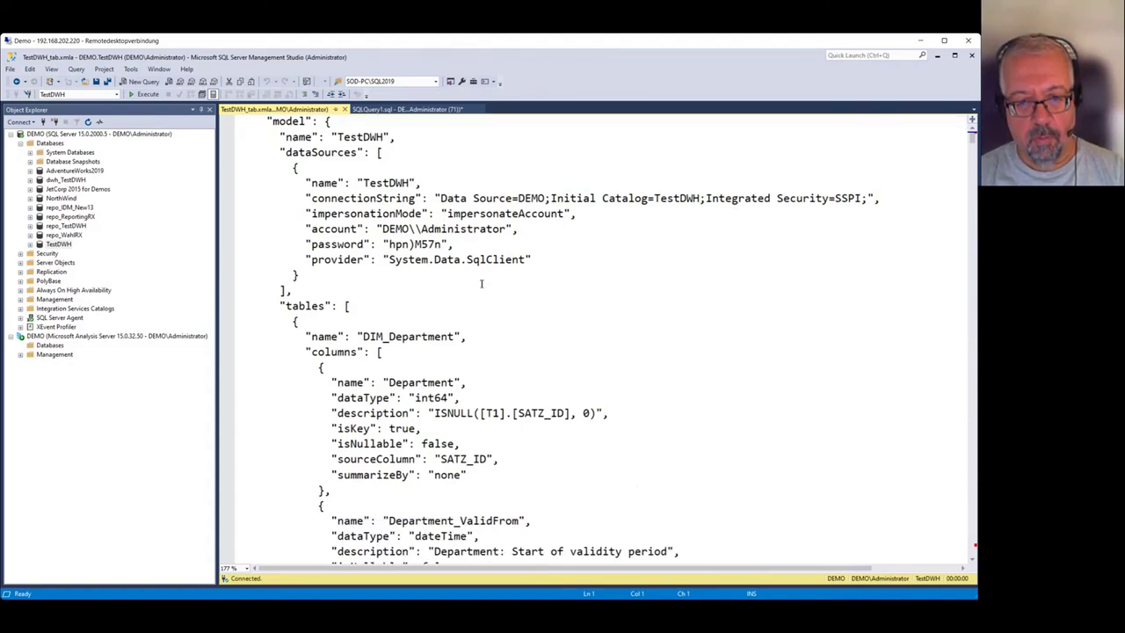
pyautogui.scroll(7, 493, 281)
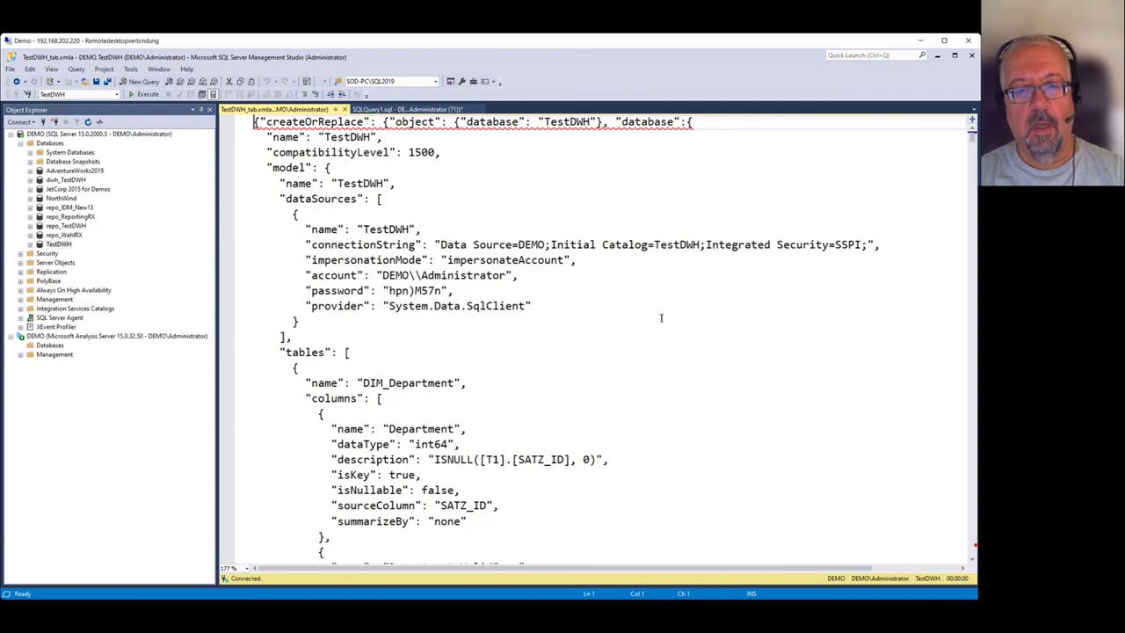
pyautogui.scroll(-9, 661, 317)
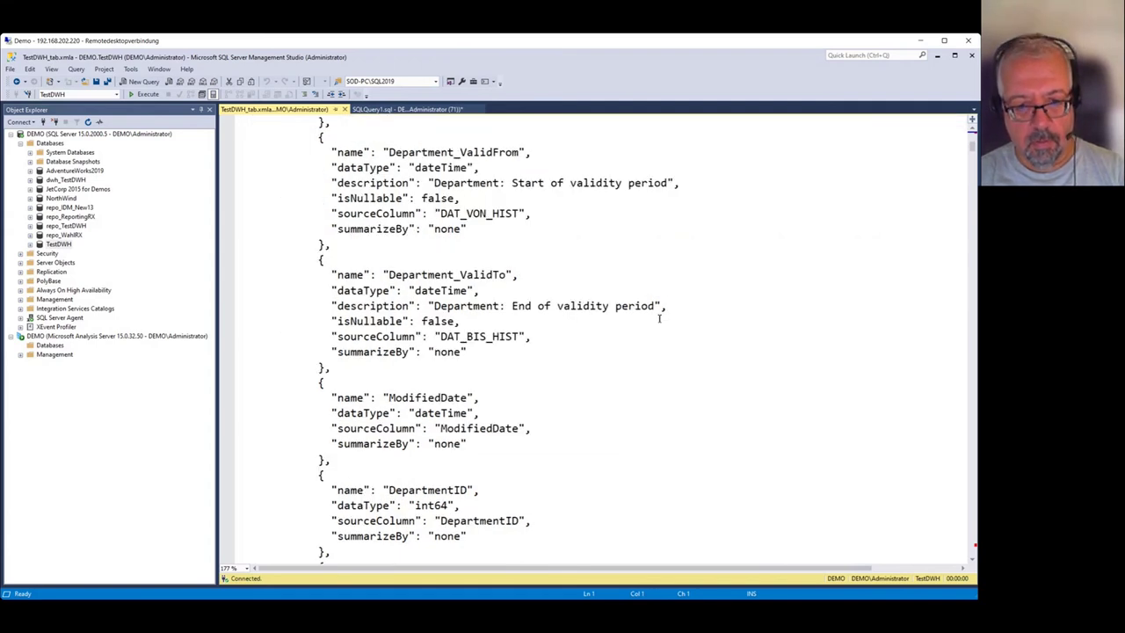
pyautogui.scroll(-1, 659, 319)
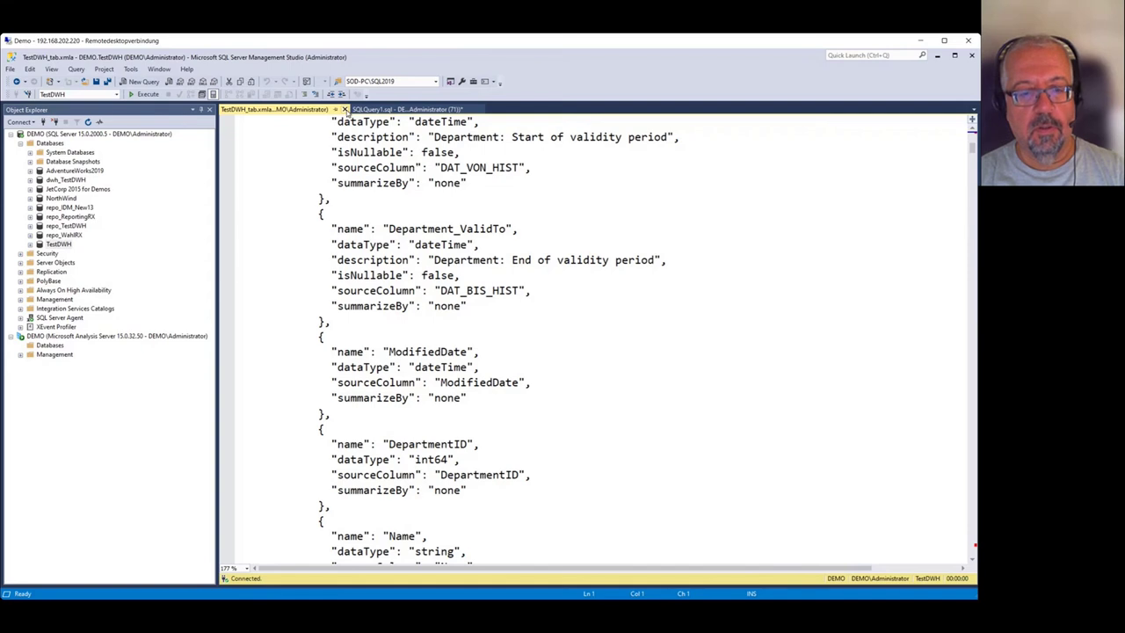
pyautogui.click(344, 109)
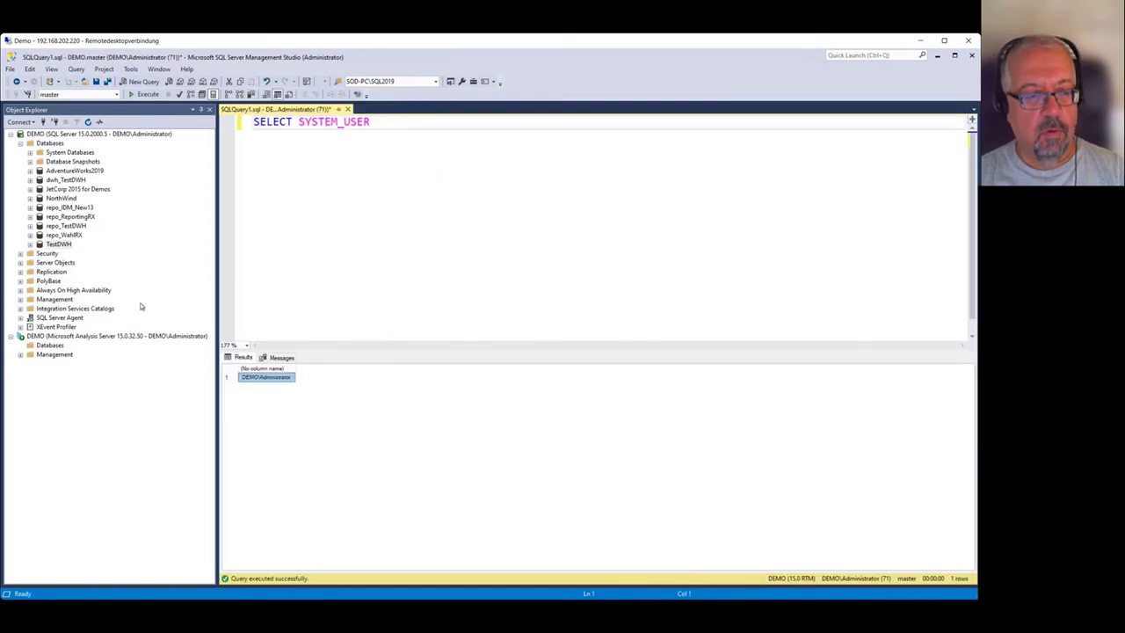
# Refresh the Analysis Server databases, select the new TestDWH database, and minimize Management Studio.
pyautogui.rightClick(50, 348)
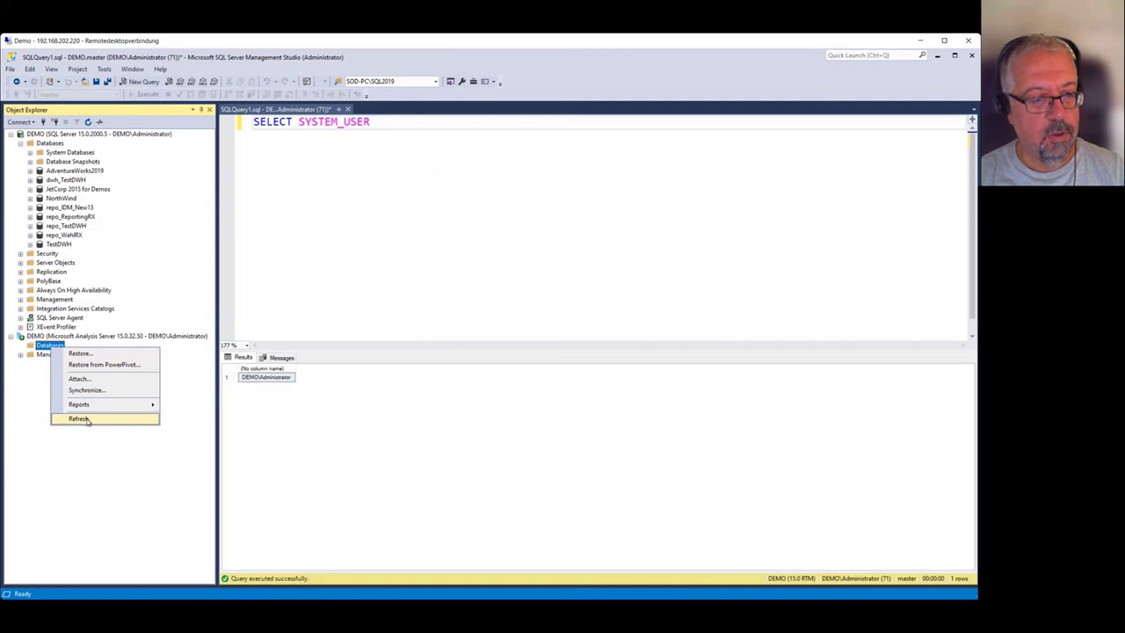
pyautogui.click(86, 419)
pyautogui.click(20, 345)
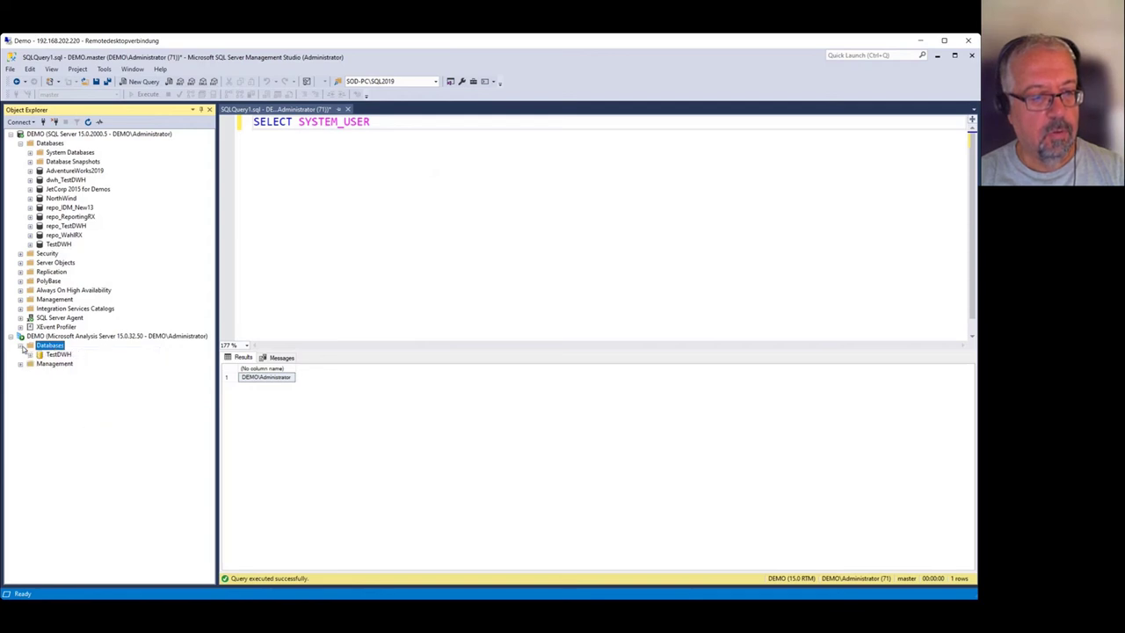
pyautogui.click(60, 356)
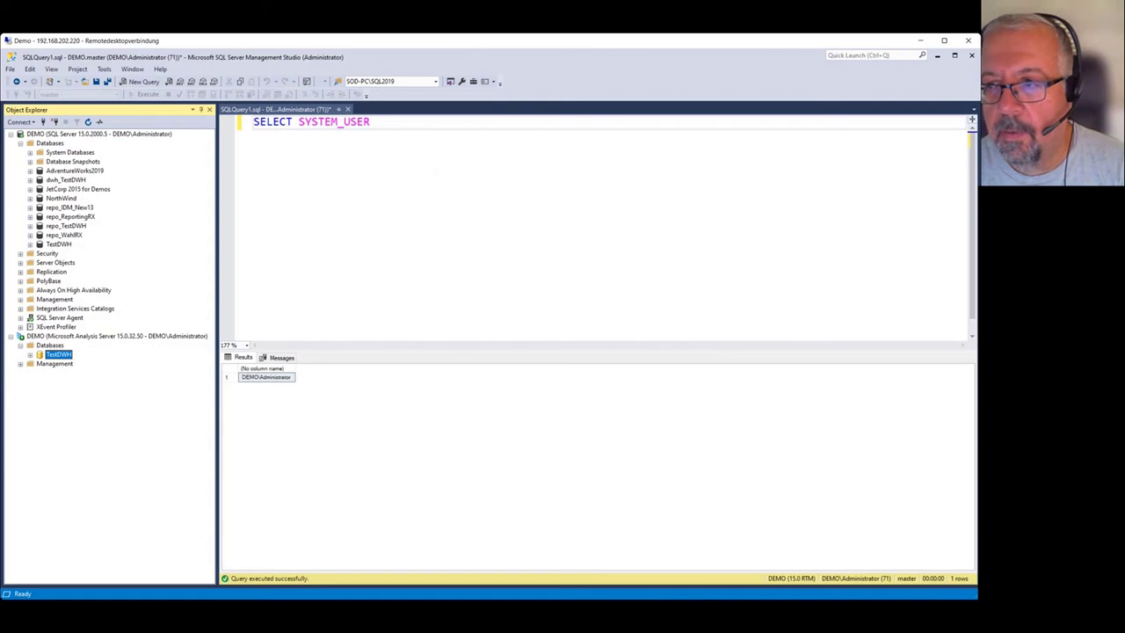
pyautogui.click(936, 55)
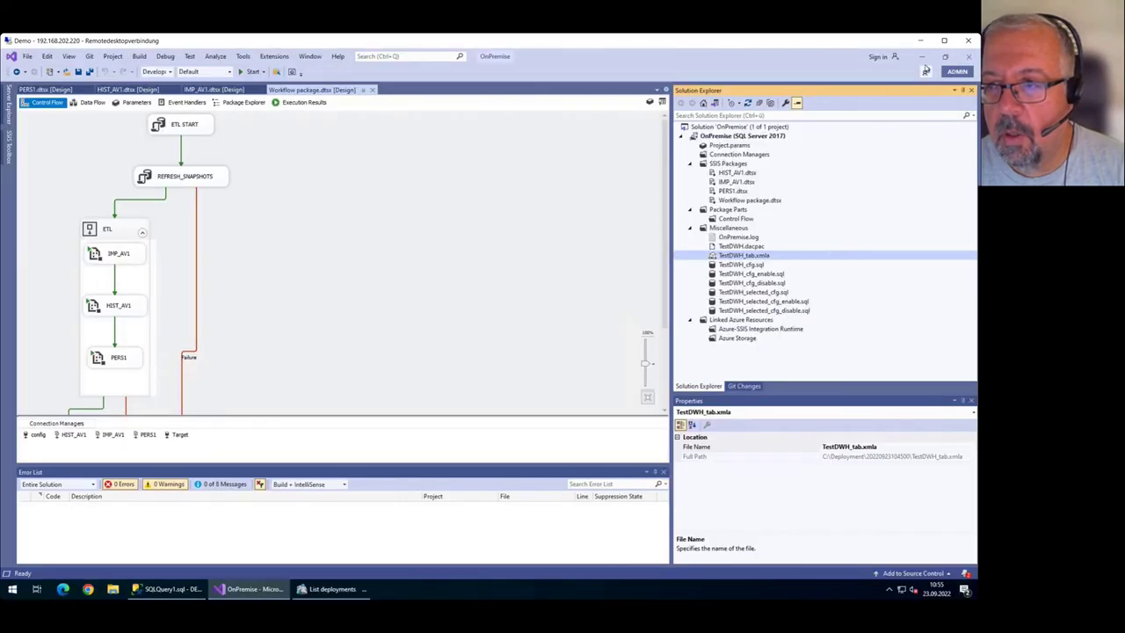
# Dismiss Power BI's welcome screen and choose Analysis Services as the data source.
pyautogui.click(923, 57)
pyautogui.click(923, 57)
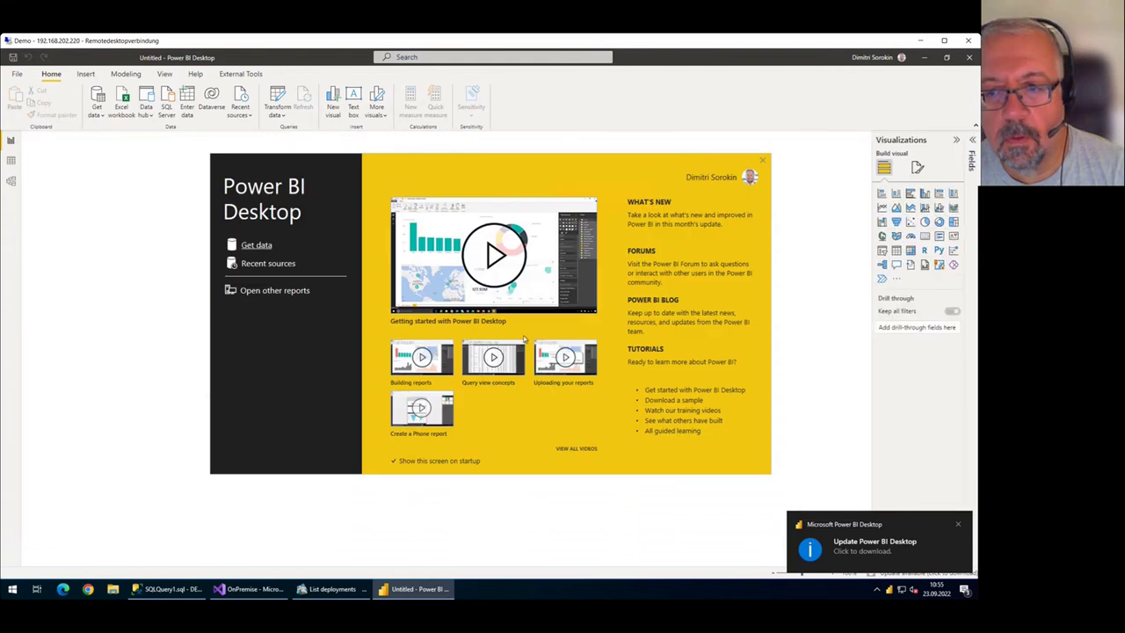
pyautogui.click(761, 159)
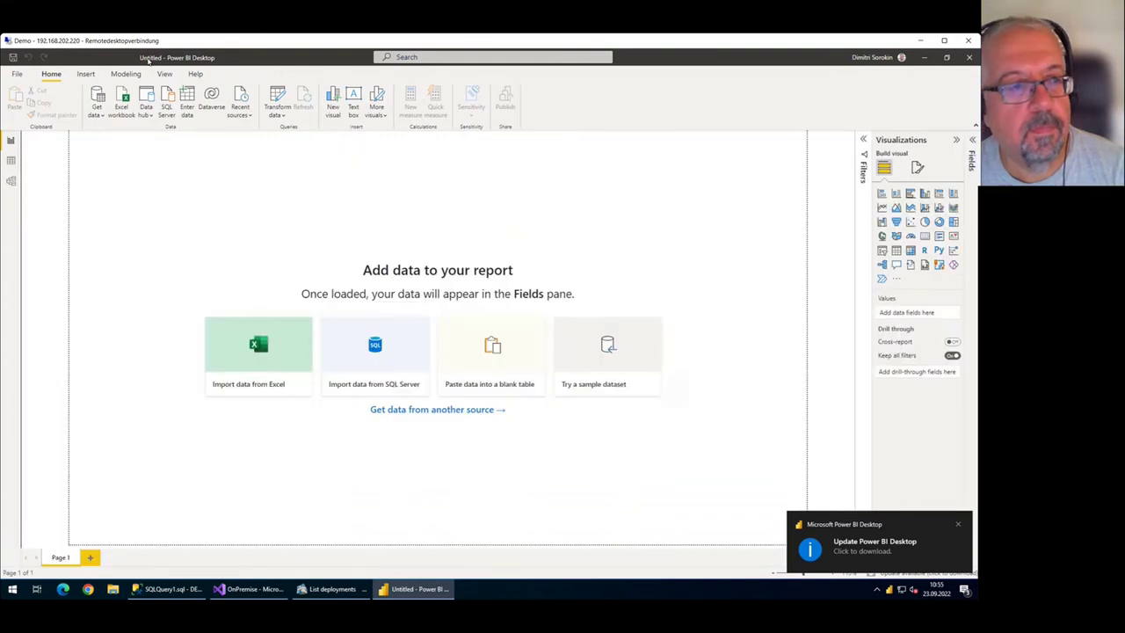
pyautogui.click(96, 114)
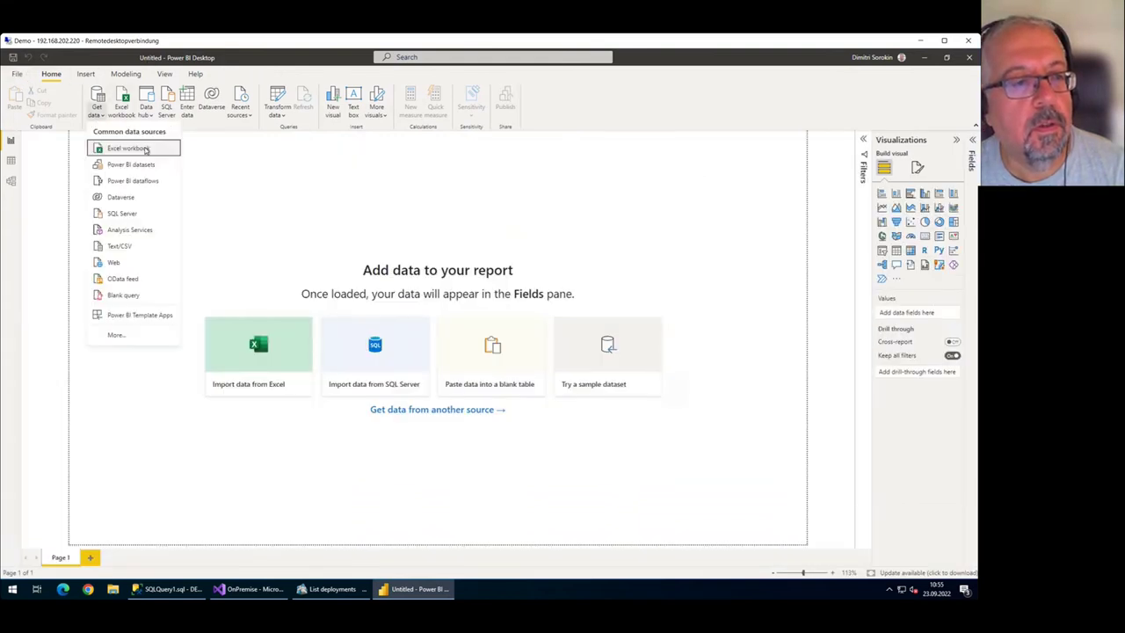
pyautogui.click(229, 234)
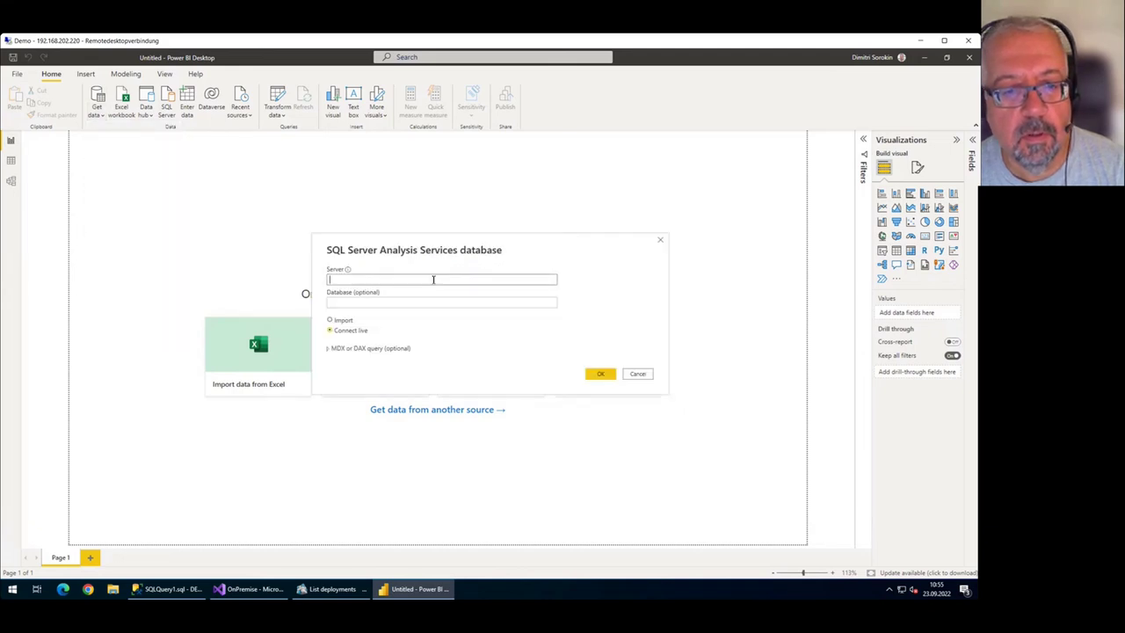
# Enter server DEMO, connect live, and load the TestDWH model from the Navigator.
pyautogui.write('DEMO')
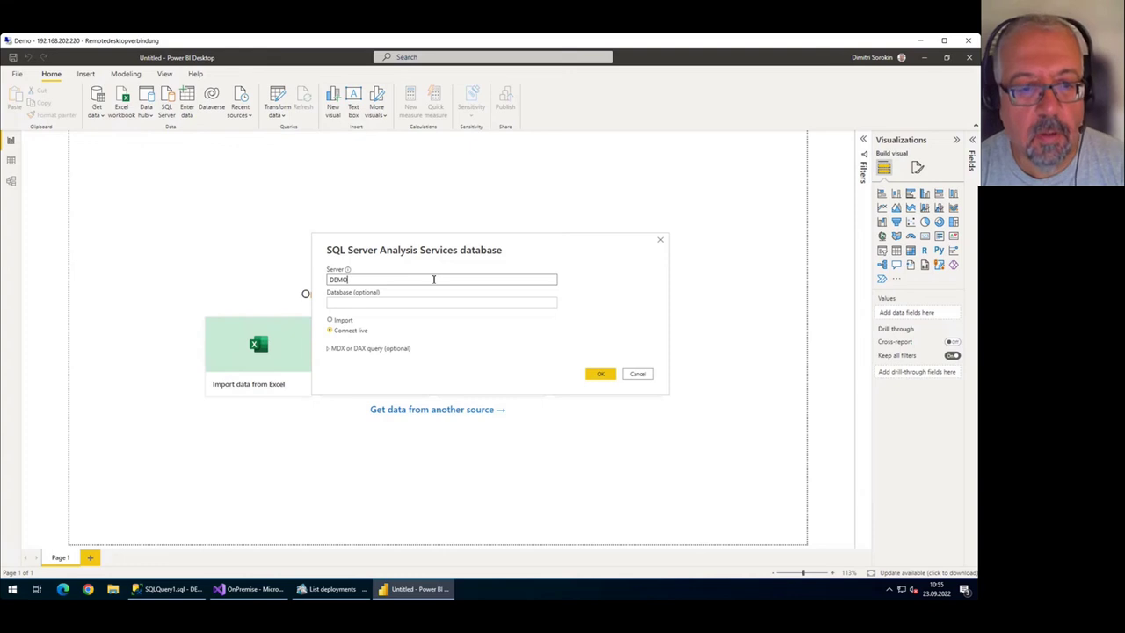
pyautogui.click(391, 302)
pyautogui.write('TestModel')
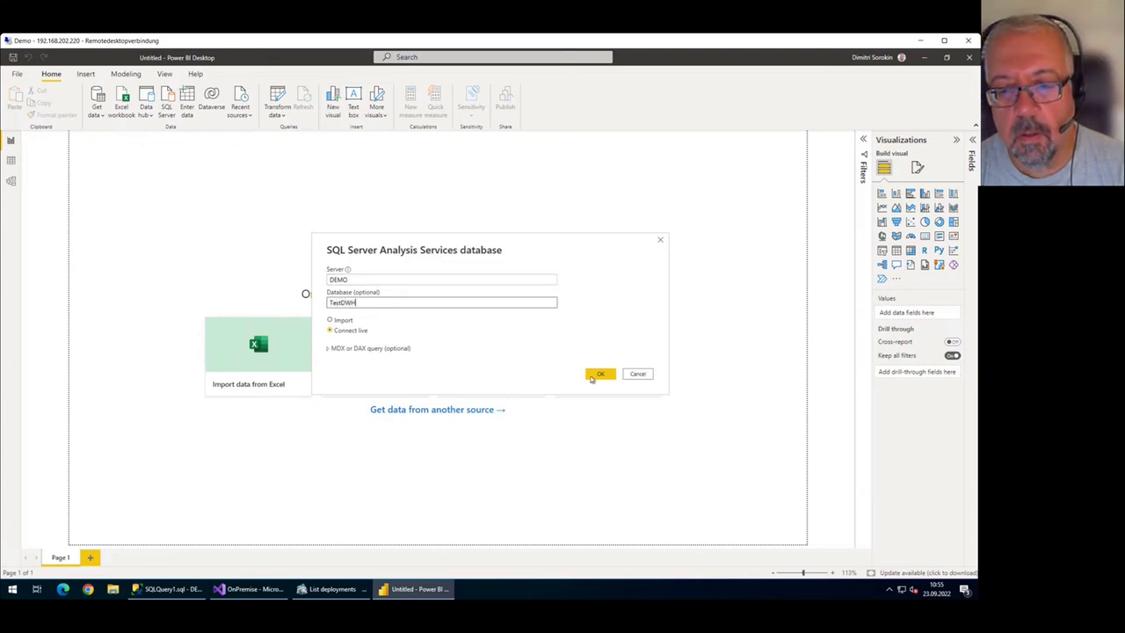
pyautogui.click(598, 375)
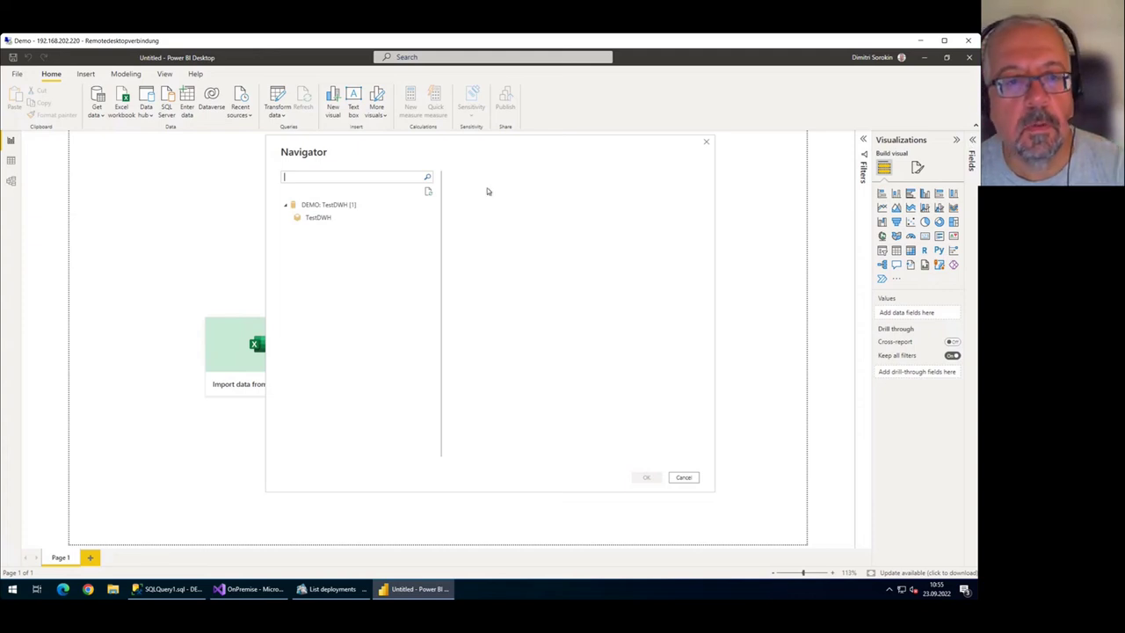
pyautogui.click(327, 219)
pyautogui.click(335, 206)
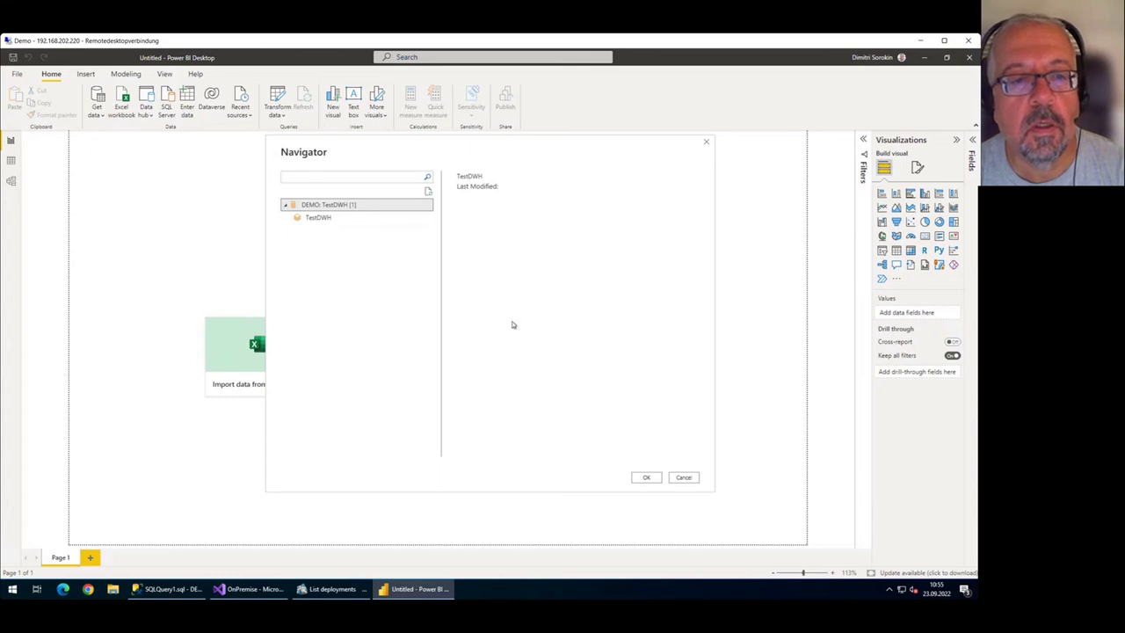
pyautogui.click(330, 218)
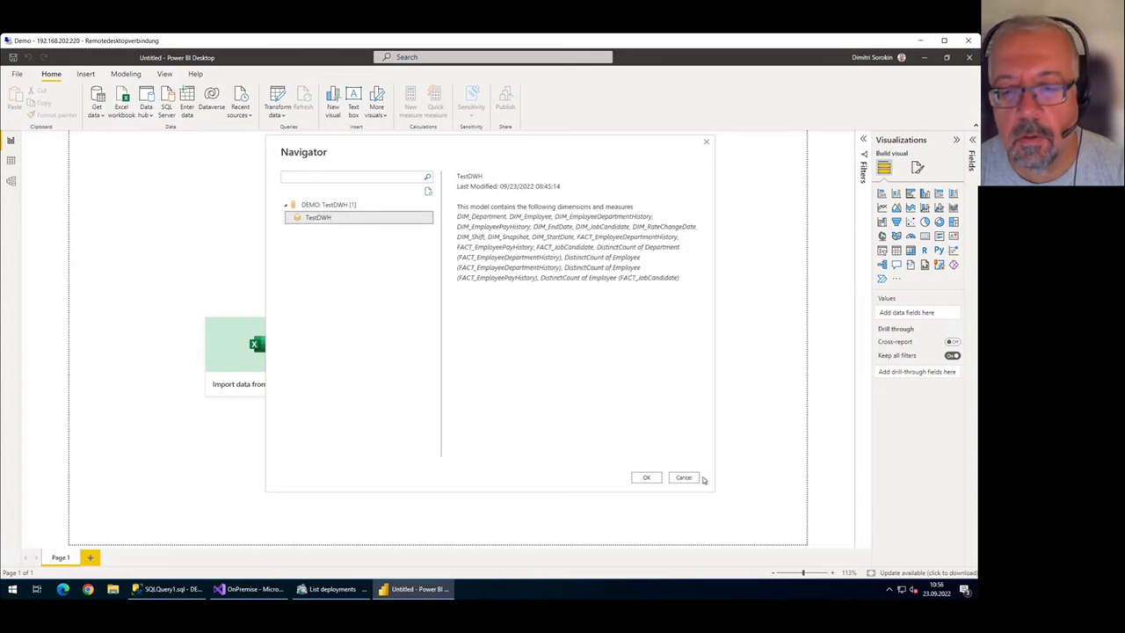
pyautogui.click(646, 477)
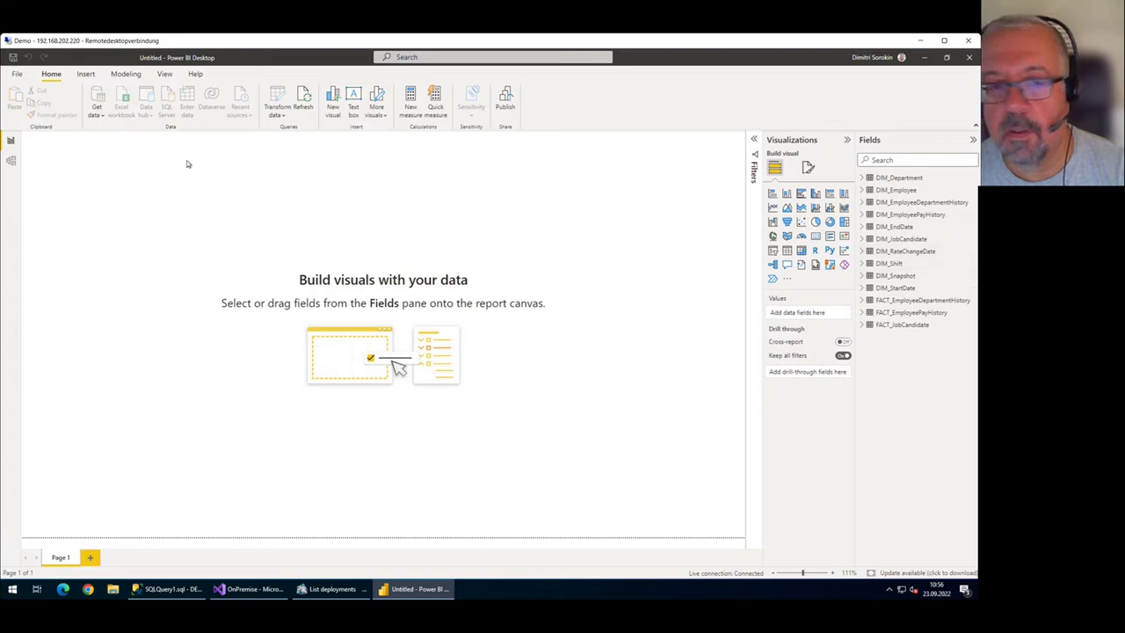
# In the model diagram, rearrange FACT_EmployeeDepartmentHistory, DIM_StartDate and FACT_EmployeePayHistory tables.
pyautogui.click(12, 162)
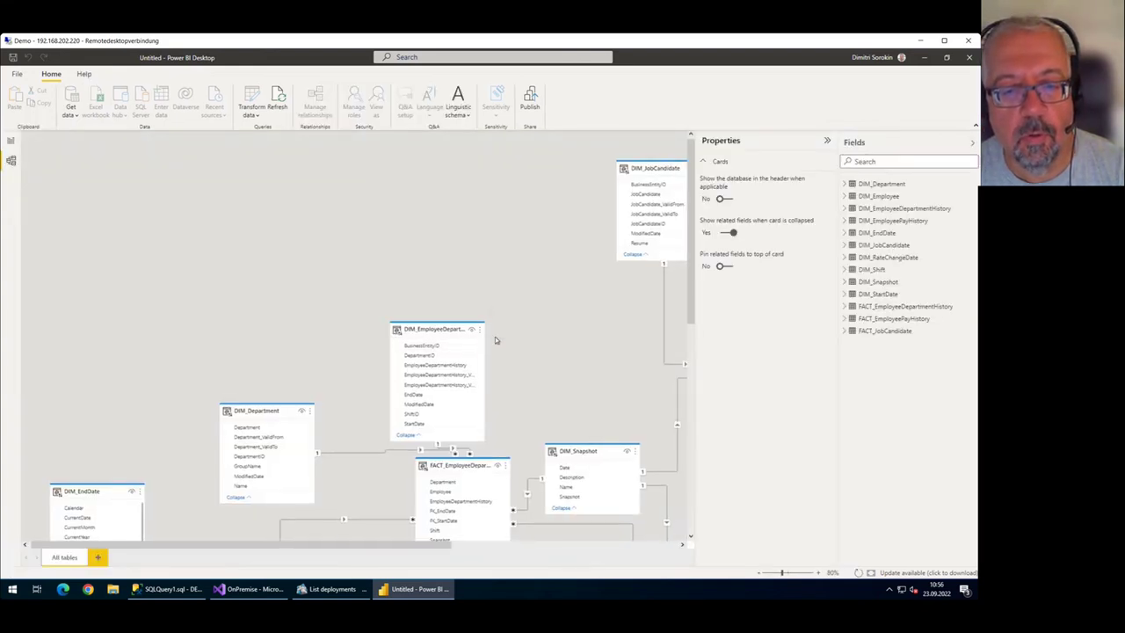
pyautogui.scroll(-5, 495, 336)
pyautogui.hscroll(3, 449, 272)
pyautogui.scroll(-1, 425, 283)
pyautogui.hscroll(-1, 425, 283)
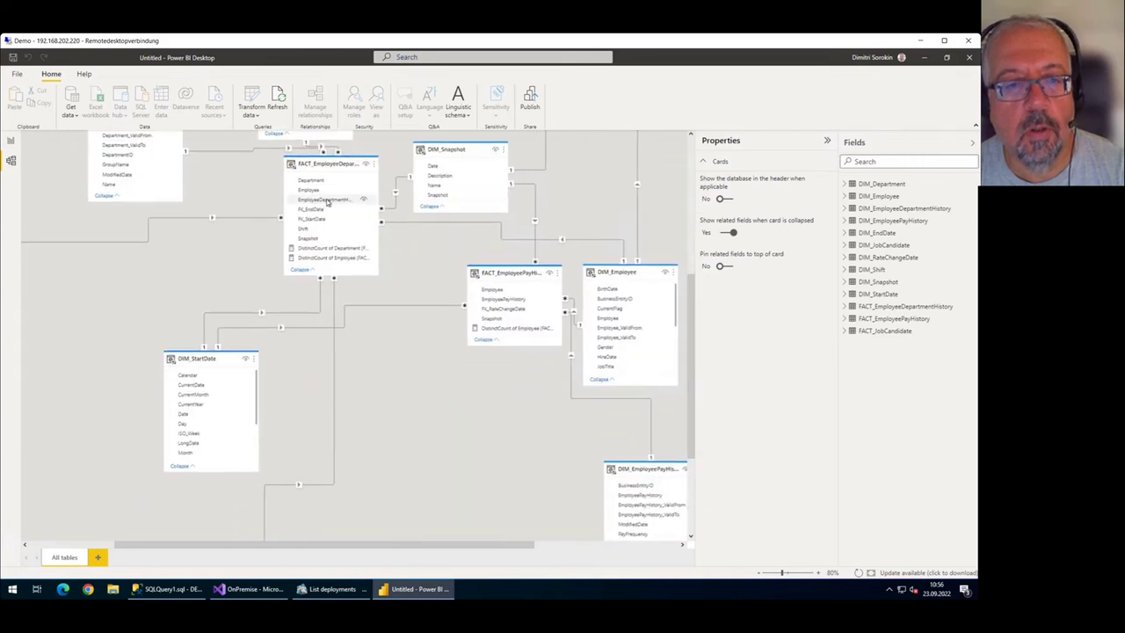
pyautogui.moveTo(317, 209)
pyautogui.moveTo(317, 209); pyautogui.dragTo(309, 236)
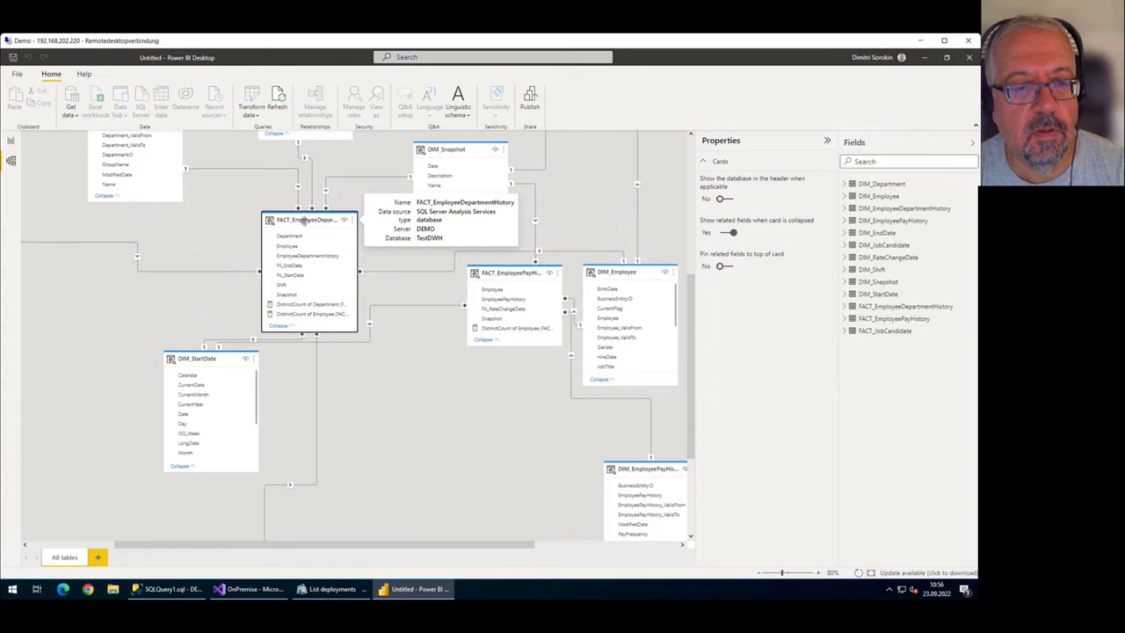
pyautogui.moveTo(222, 365); pyautogui.dragTo(168, 361)
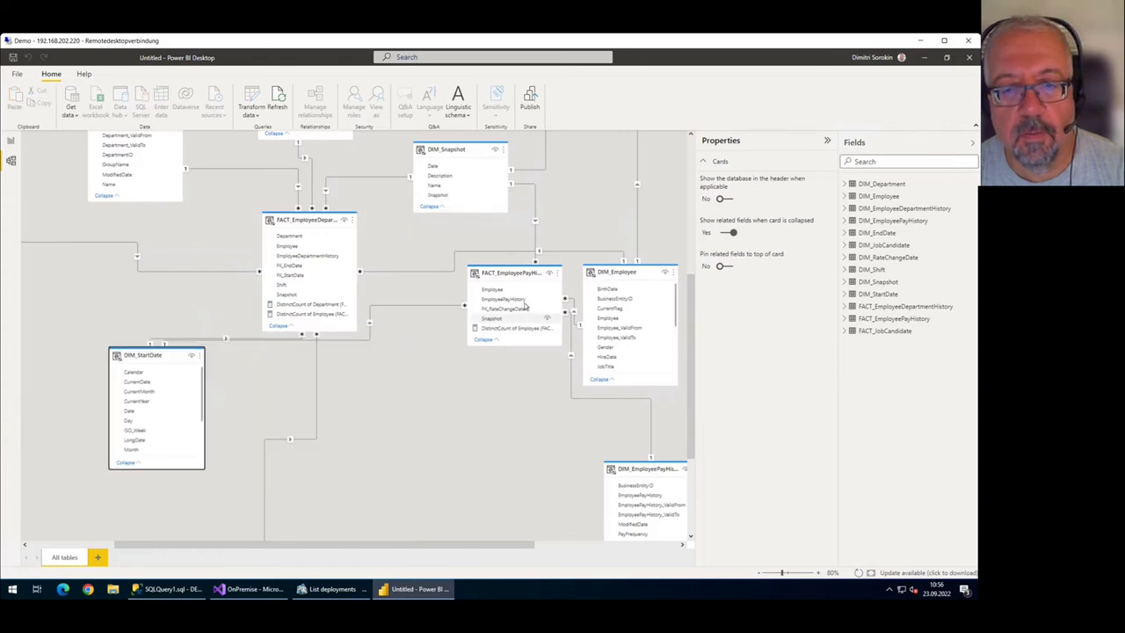
pyautogui.moveTo(511, 277); pyautogui.dragTo(449, 335)
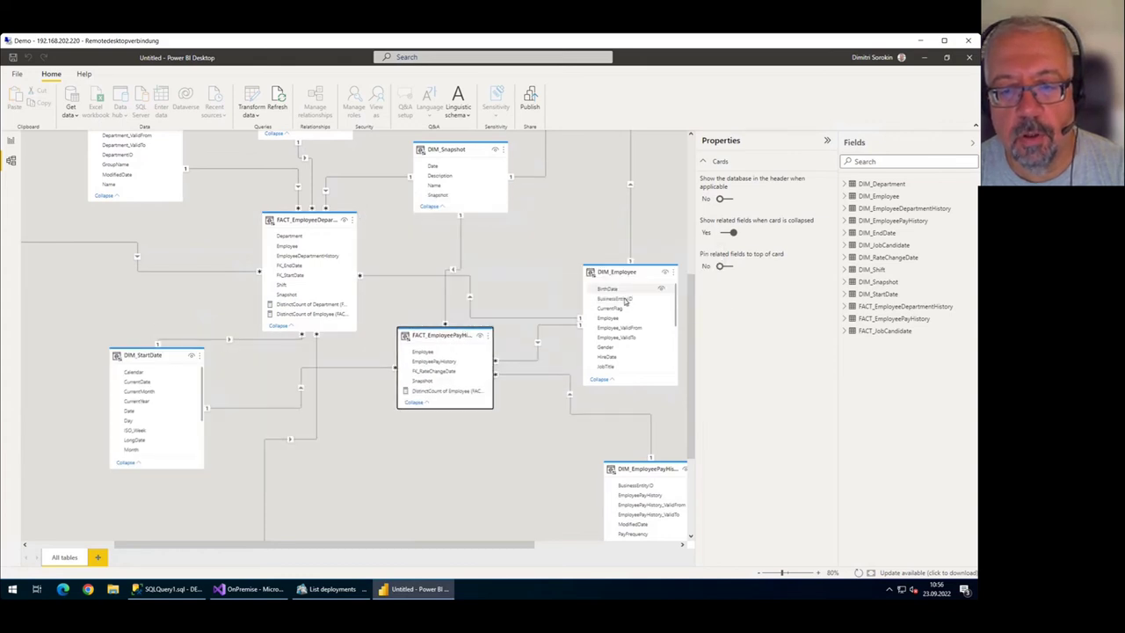
pyautogui.scroll(-3, 517, 383)
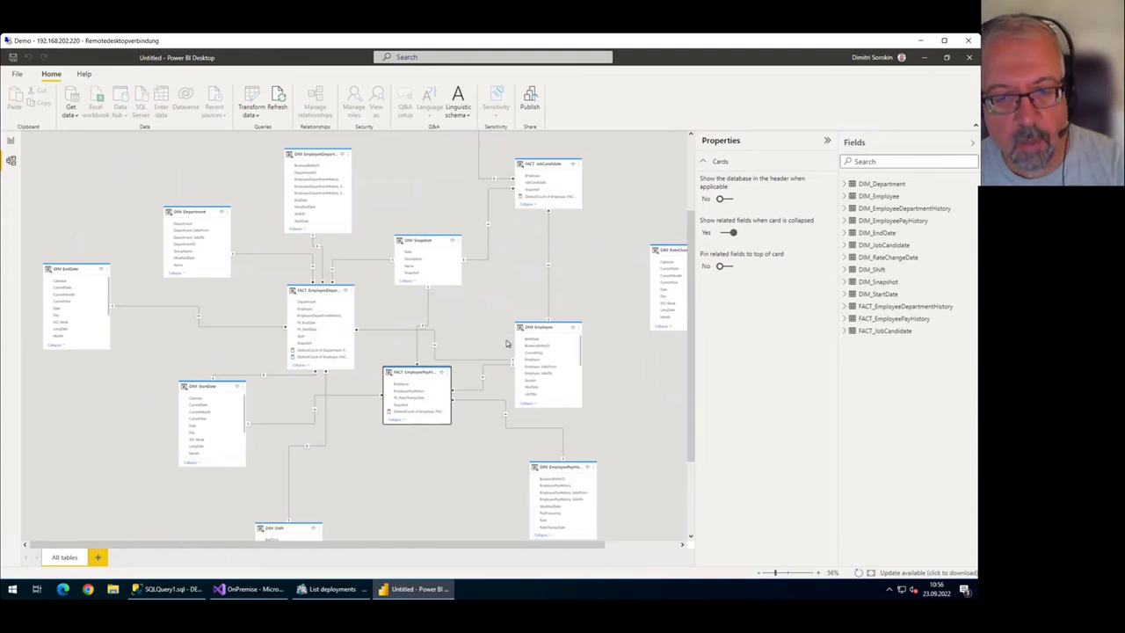
pyautogui.scroll(-2, 506, 323)
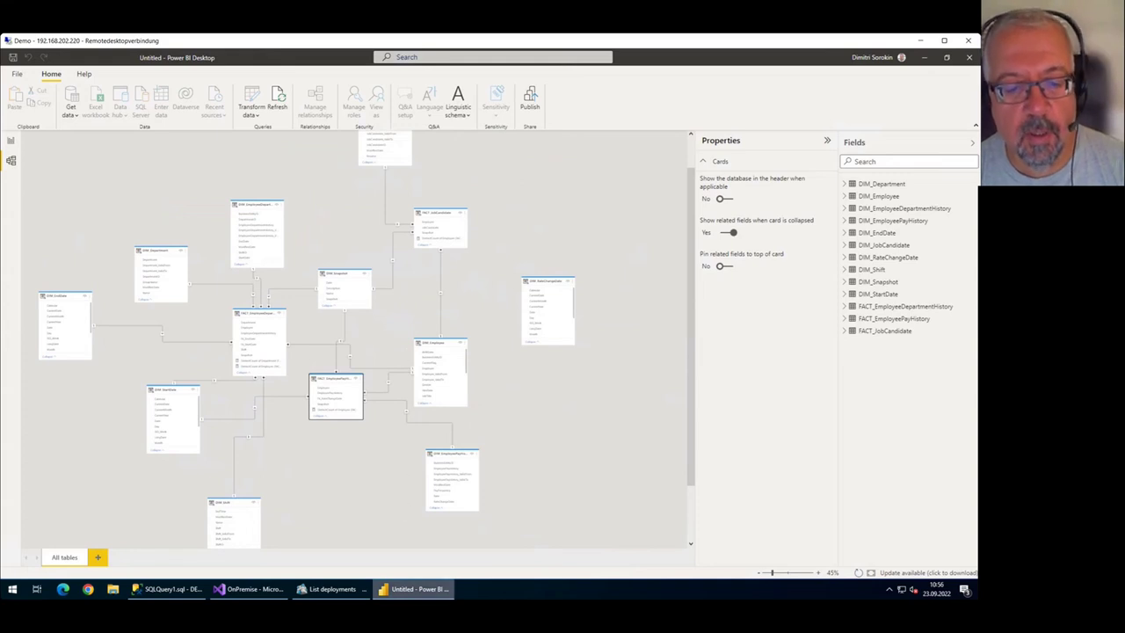
# Glance at the AnalyticsCreator flow diagram, then return to Power BI's empty report page.
pyautogui.moveTo(350, 593)
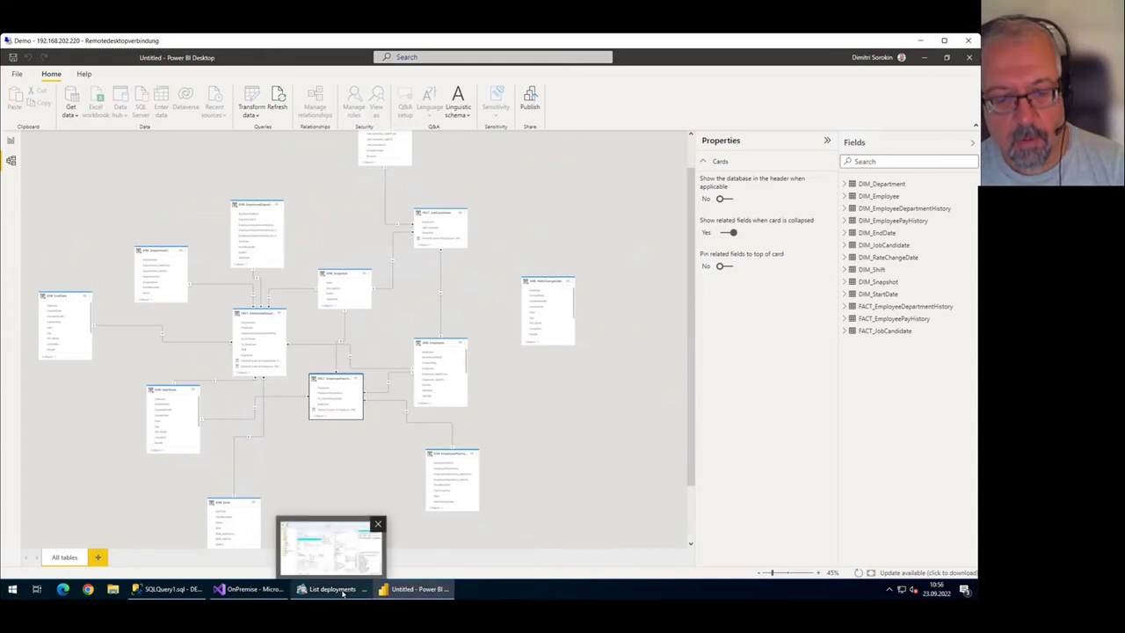
pyautogui.click(342, 590)
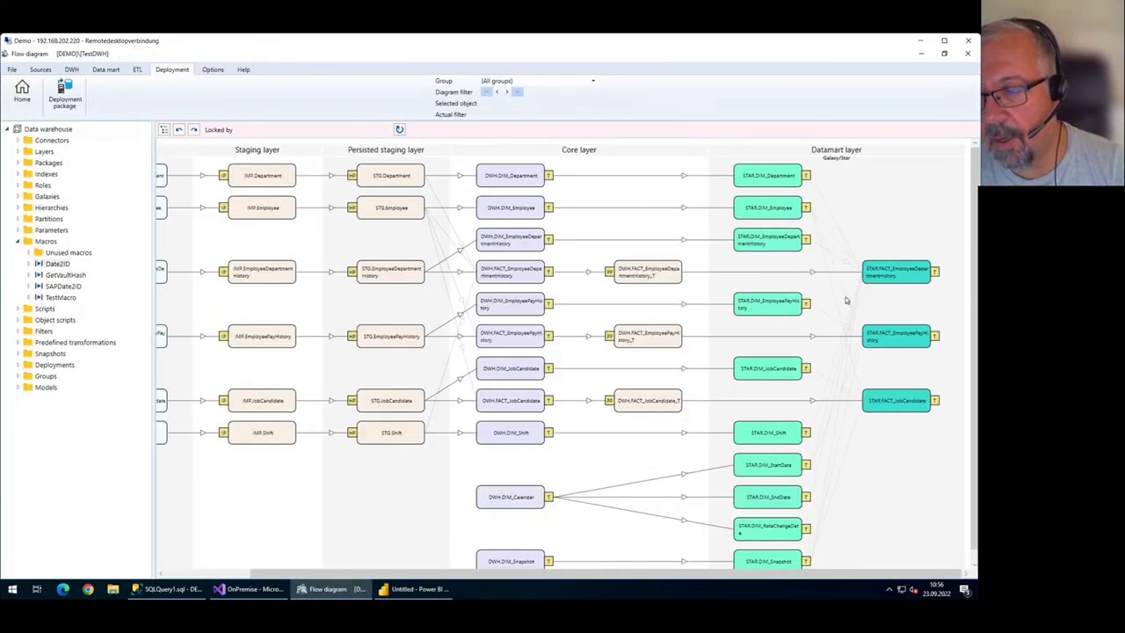
pyautogui.click(415, 588)
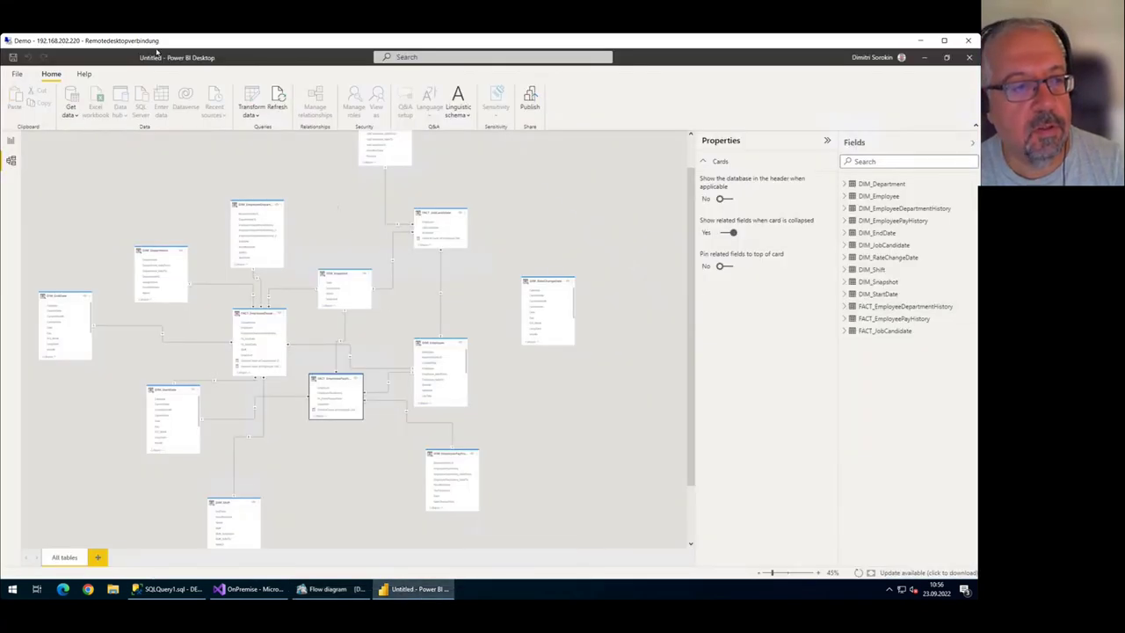
pyautogui.click(11, 140)
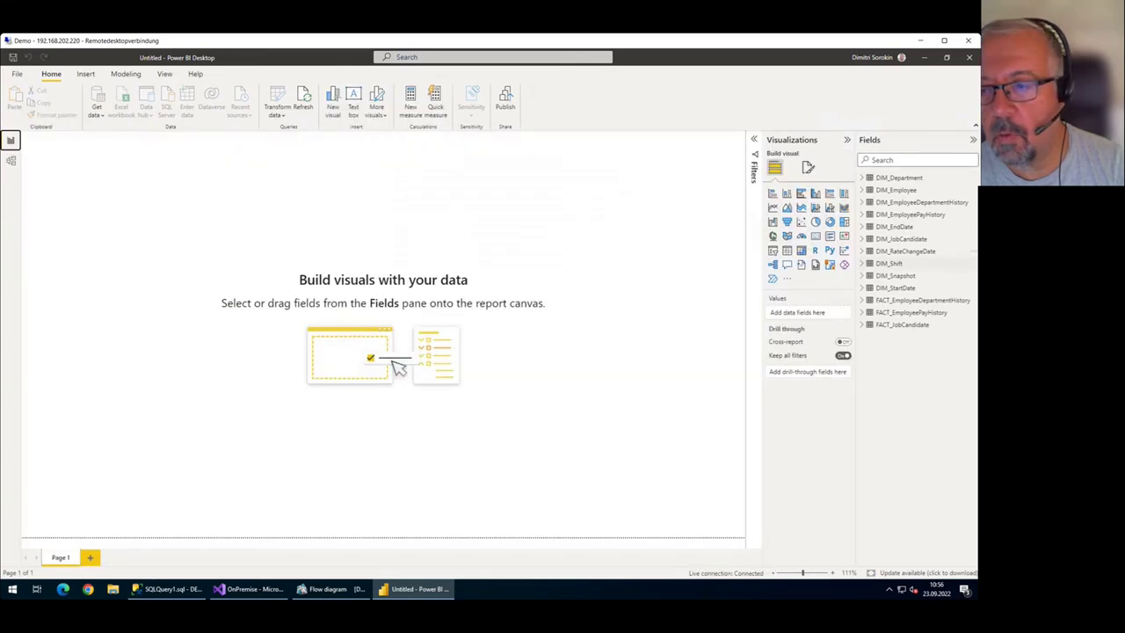
# Add a table visual of DIM_Department's Department field, then switch to Management Studio.
pyautogui.click(898, 179)
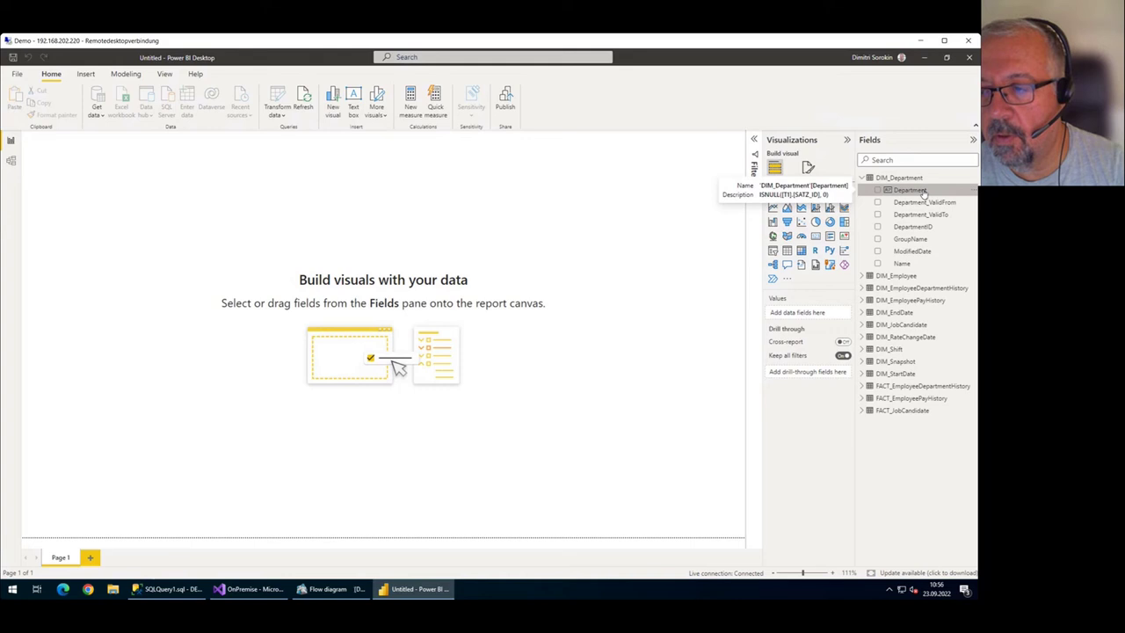
pyautogui.moveTo(923, 191); pyautogui.dragTo(443, 234)
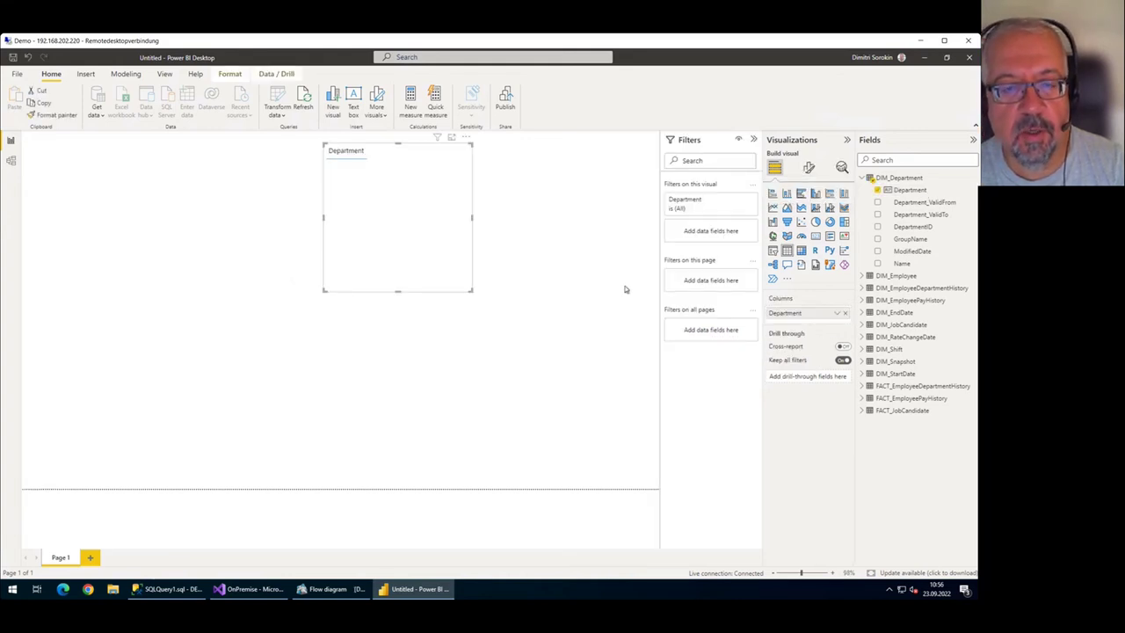
pyautogui.click(180, 588)
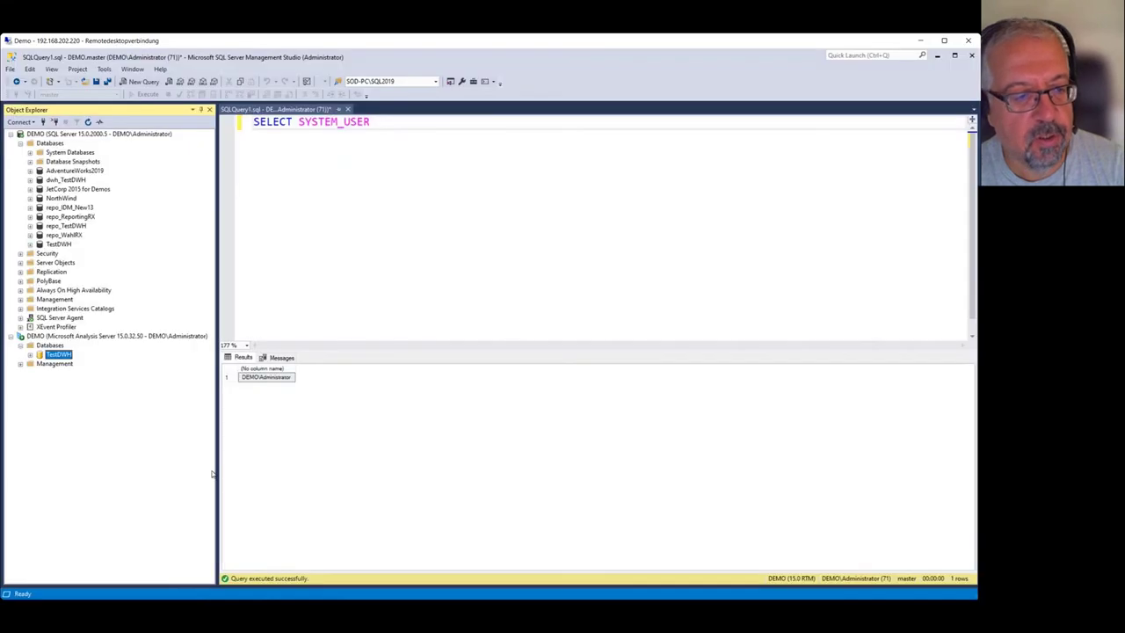
# Script a Process Full refresh of the TestDWH tabular database, run it with F5, and return to Power BI.
pyautogui.rightClick(55, 354)
pyautogui.click(111, 385)
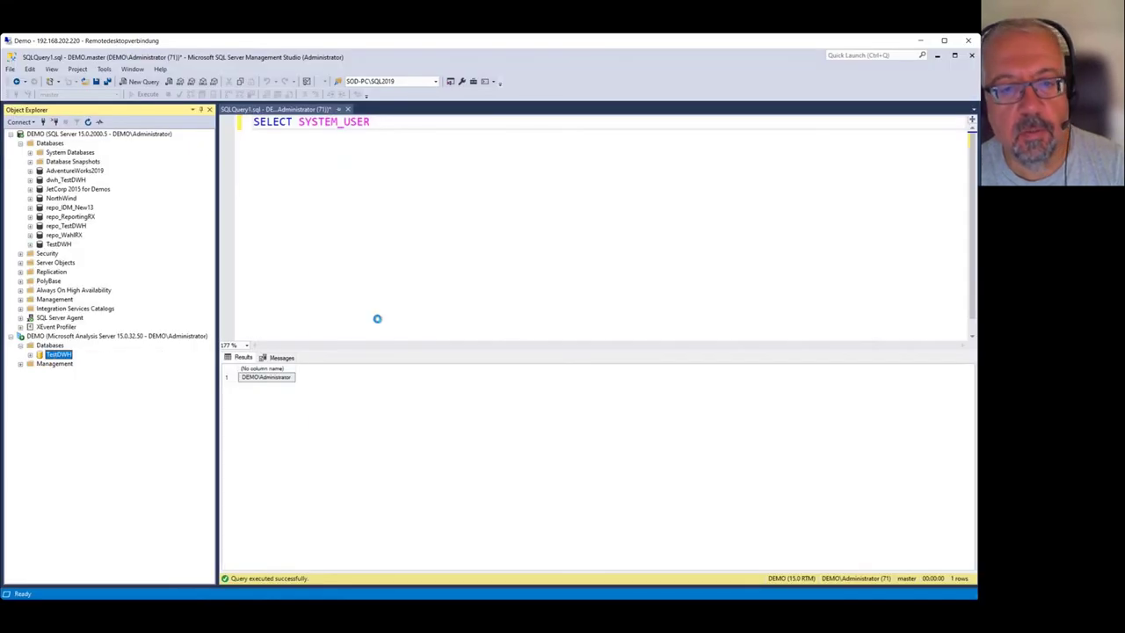
pyautogui.click(490, 209)
pyautogui.click(472, 226)
pyautogui.click(421, 167)
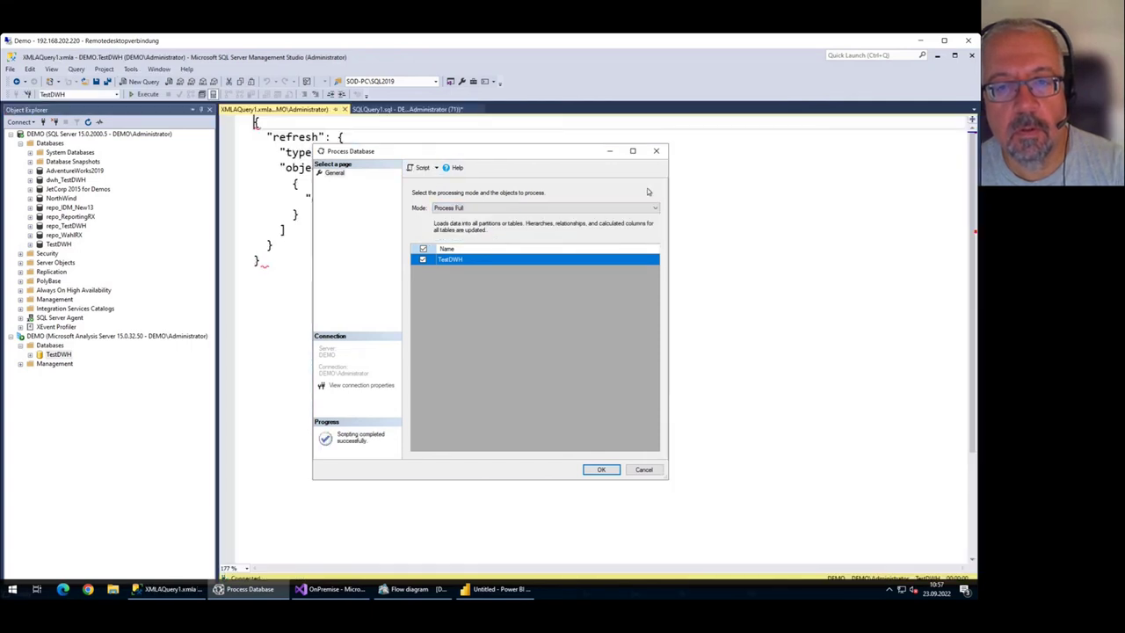
pyautogui.click(656, 150)
pyautogui.click(642, 188)
pyautogui.press('F5')
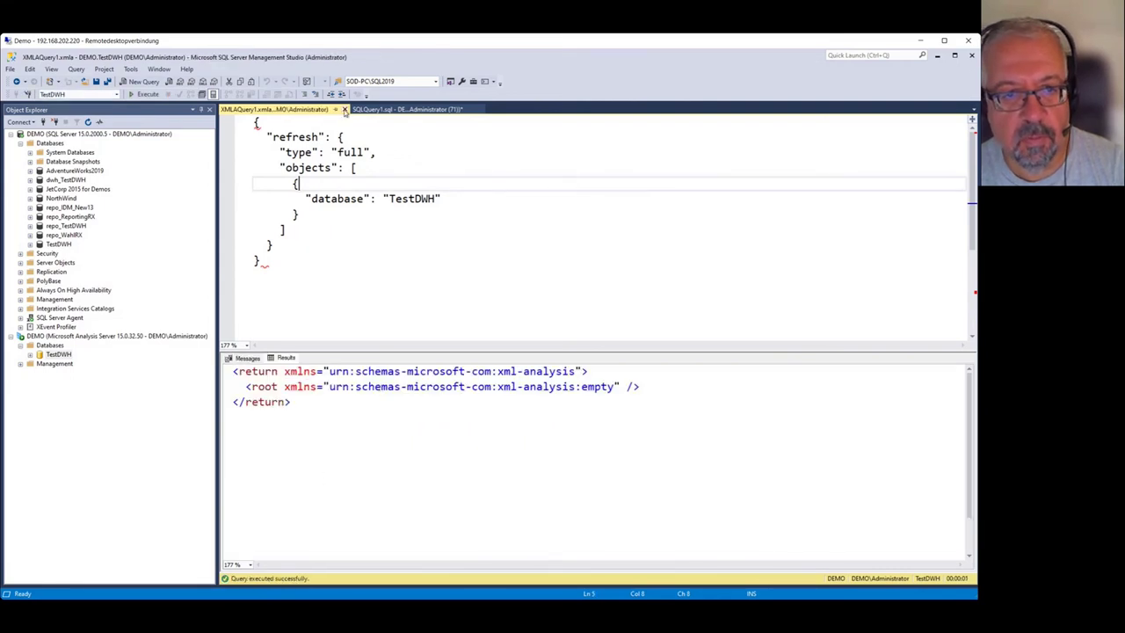
pyautogui.click(344, 109)
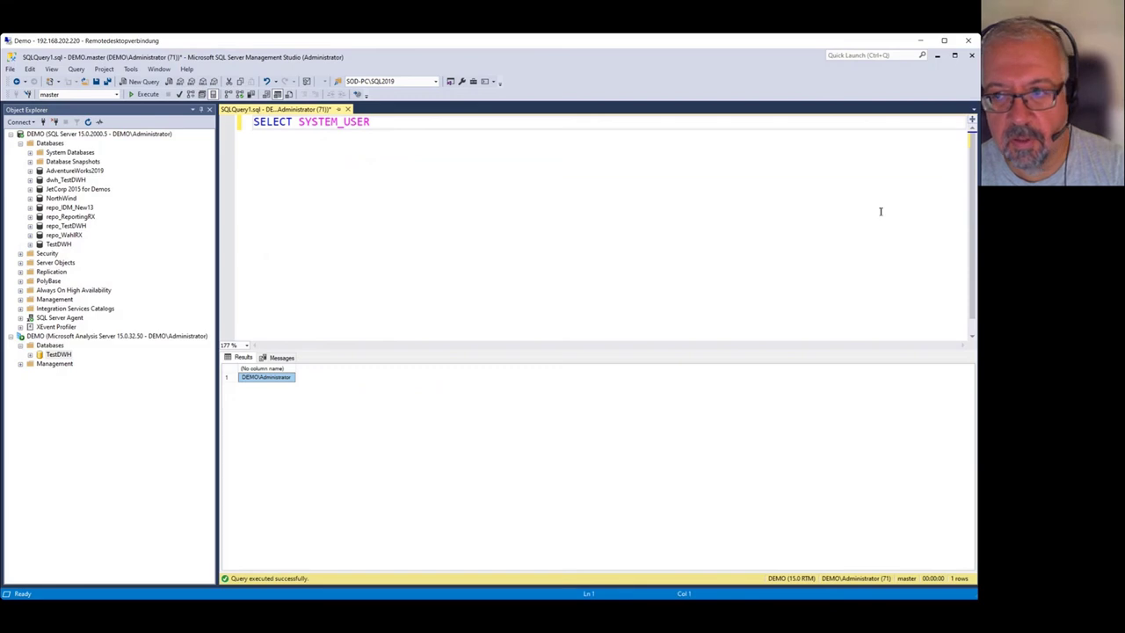
pyautogui.click(937, 56)
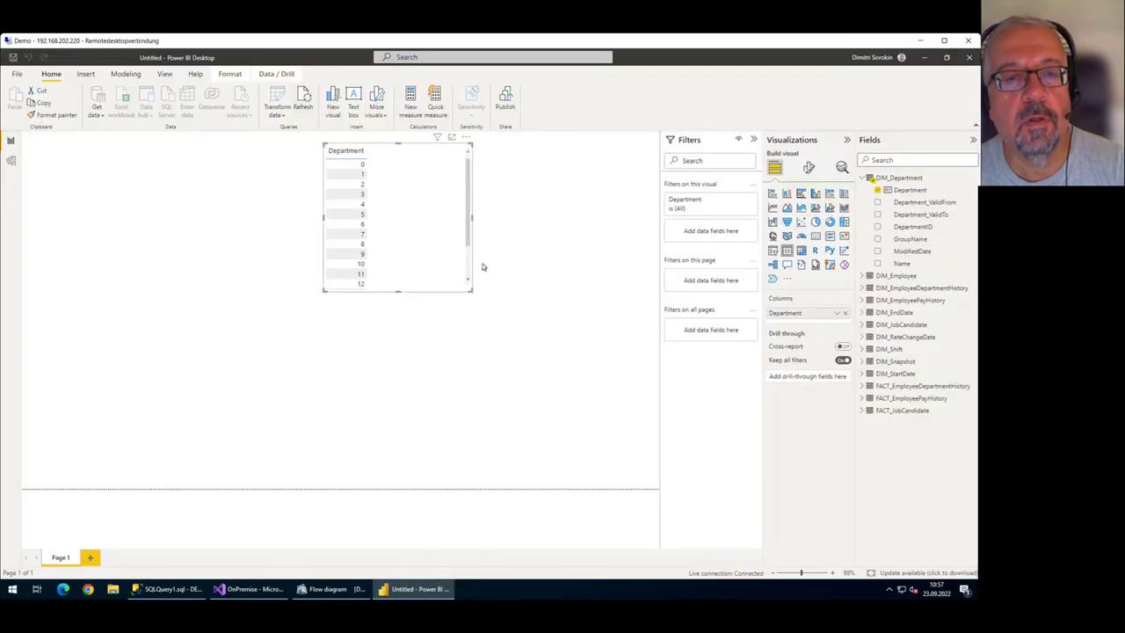
# Add DIM_Department's Name column to the department table and widen the visual.
pyautogui.moveTo(472, 296); pyautogui.dragTo(477, 295)
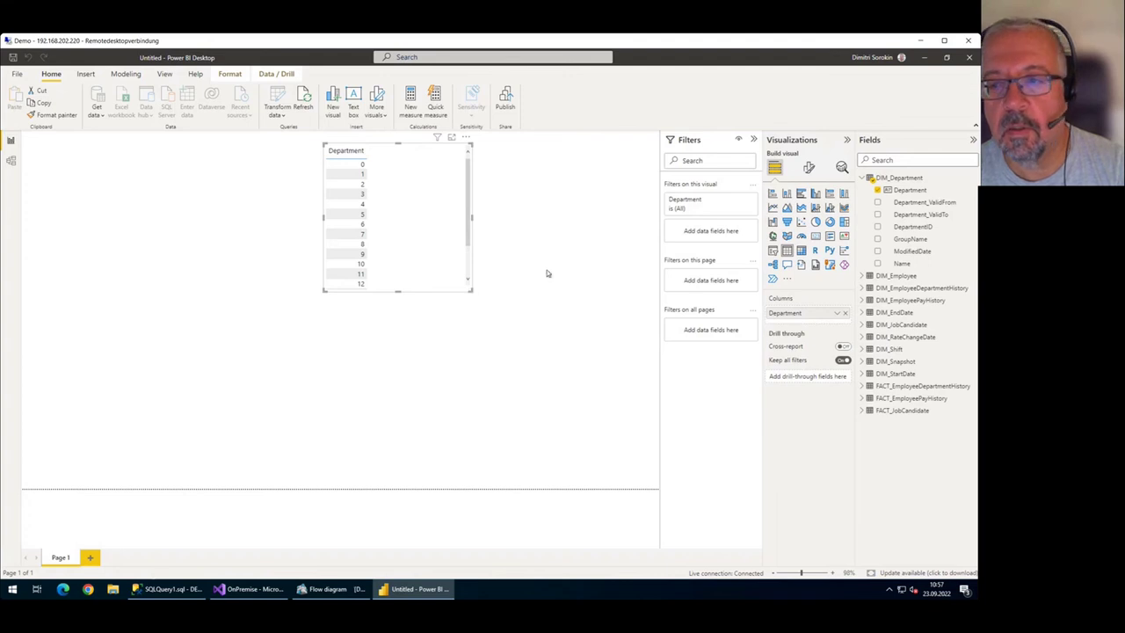
pyautogui.moveTo(915, 239); pyautogui.dragTo(429, 185)
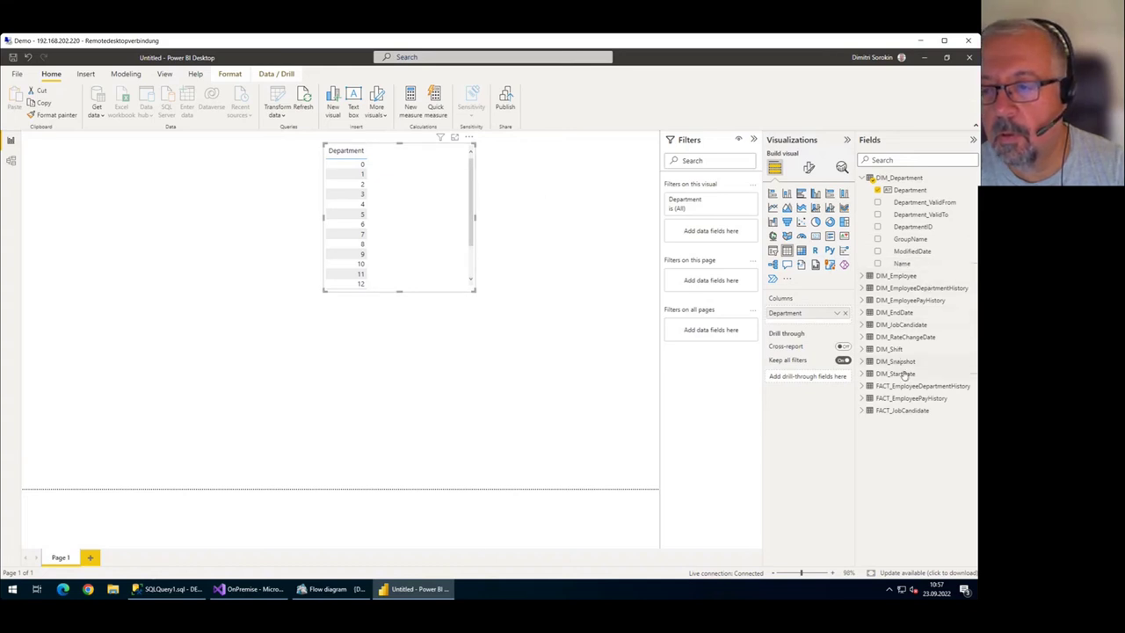
pyautogui.moveTo(906, 266); pyautogui.dragTo(816, 327)
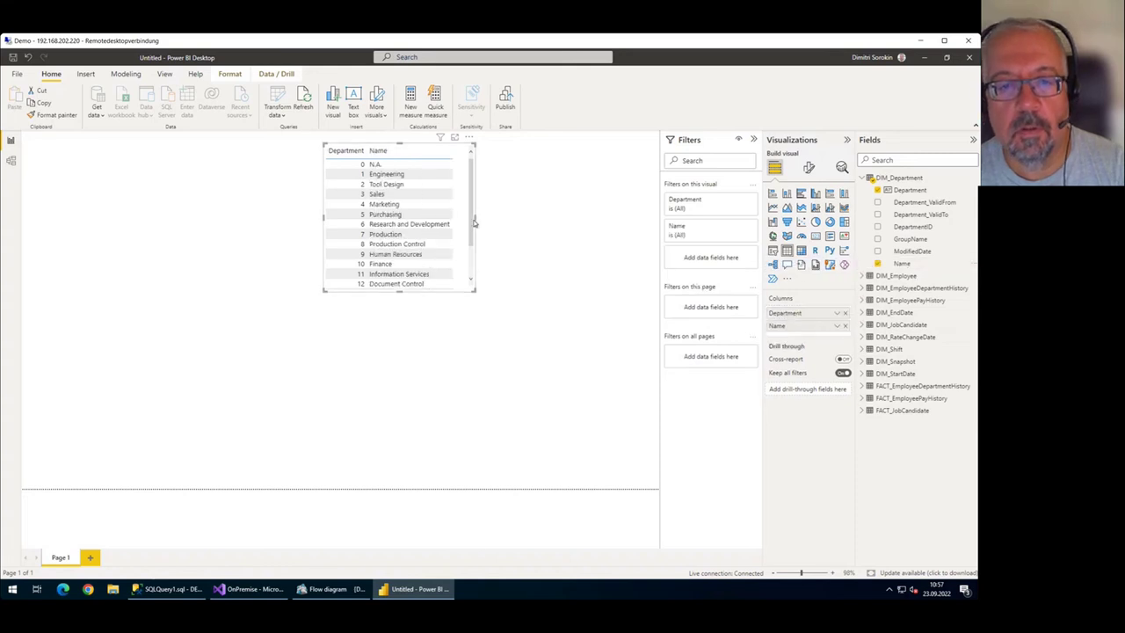
pyautogui.moveTo(475, 218); pyautogui.dragTo(575, 220)
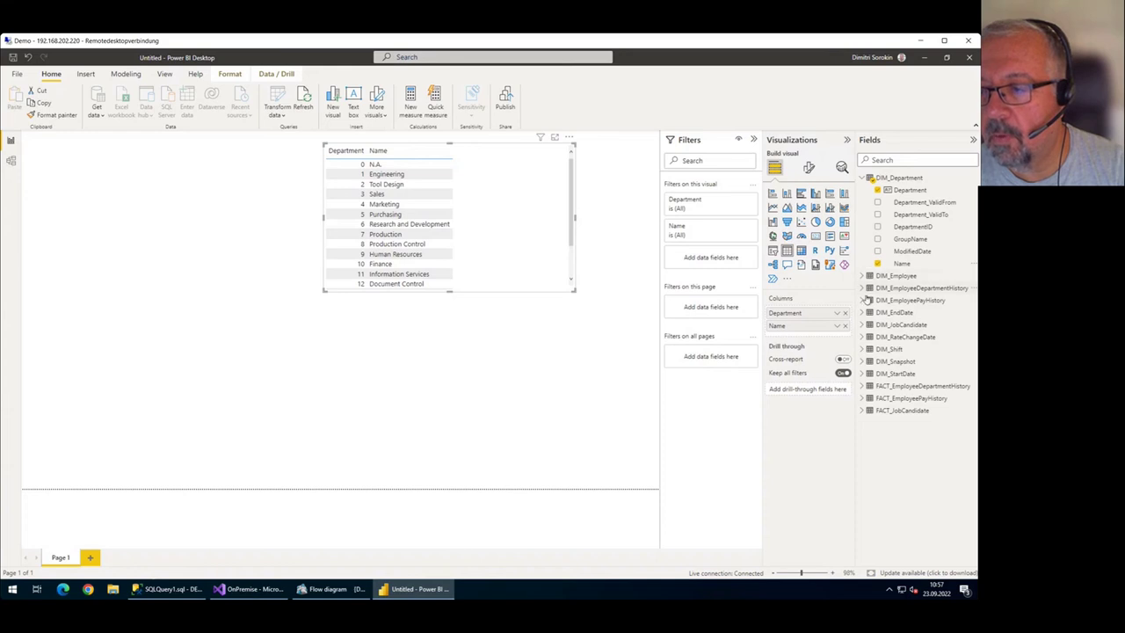
# Add the FACT_EmployeeDepartmentHistory distinct employee count measure and widen the table to fit it.
pyautogui.click(862, 387)
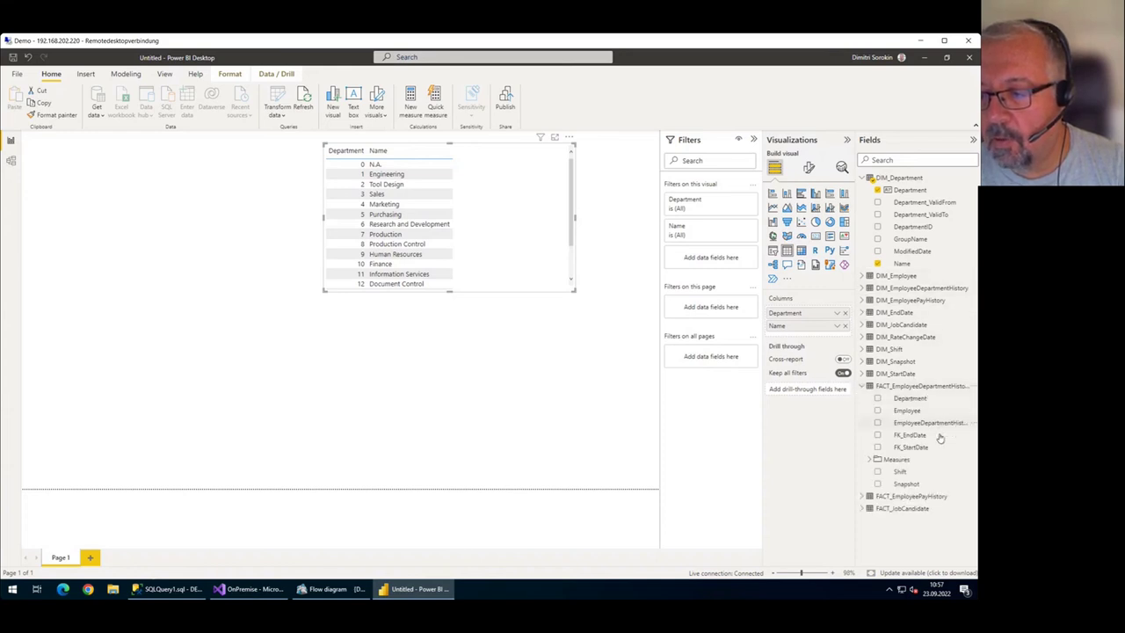
pyautogui.click(873, 459)
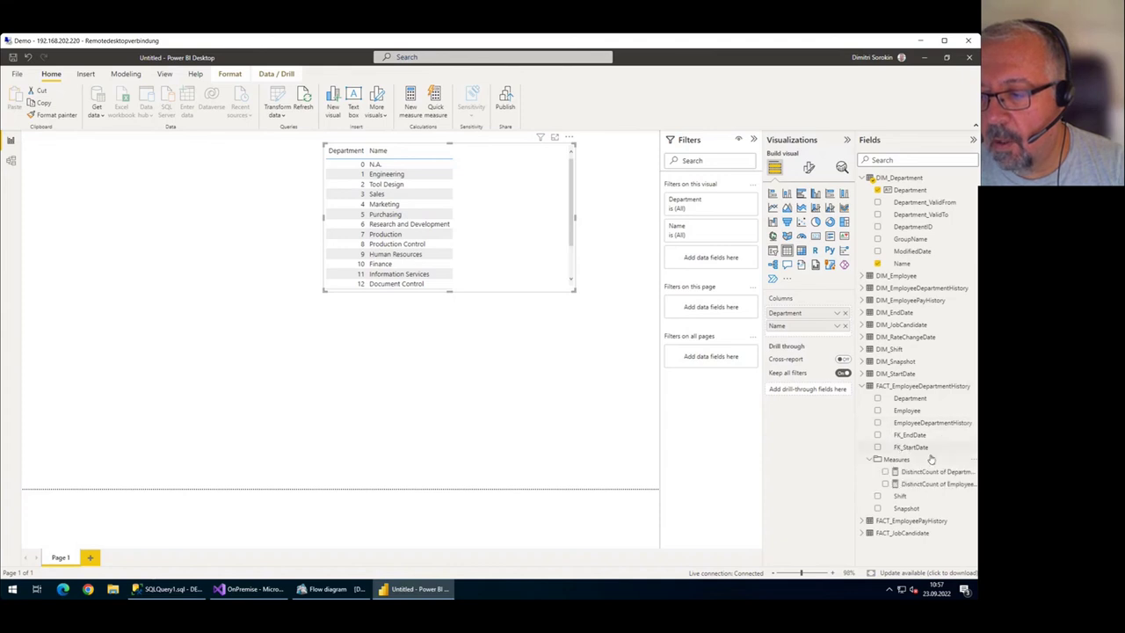
pyautogui.moveTo(936, 484); pyautogui.dragTo(835, 339)
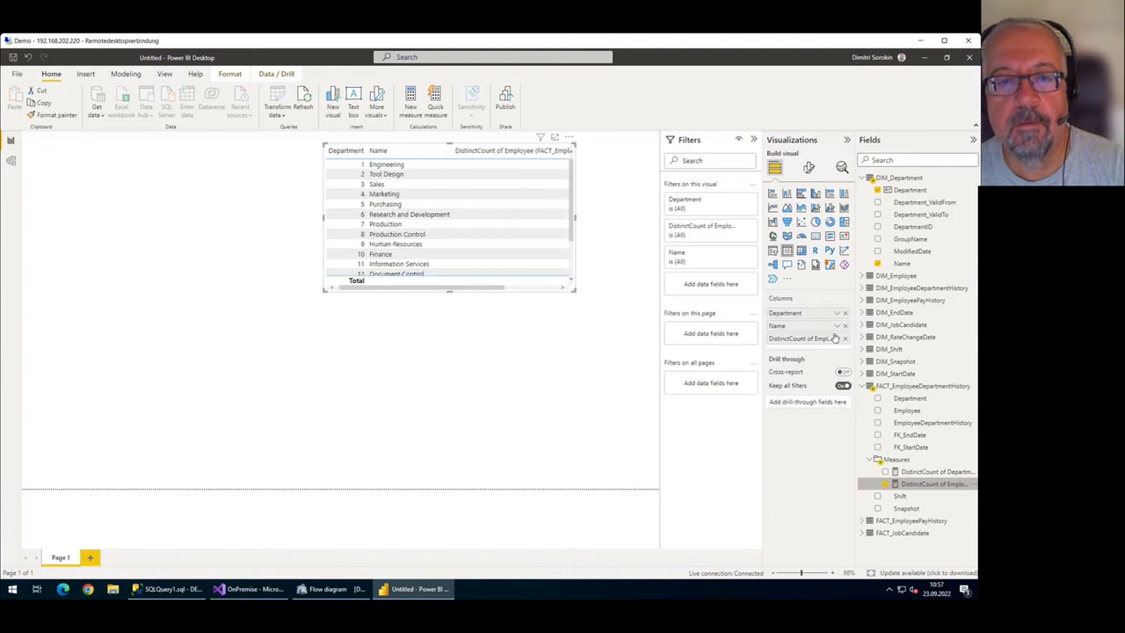
pyautogui.moveTo(497, 291); pyautogui.dragTo(562, 291)
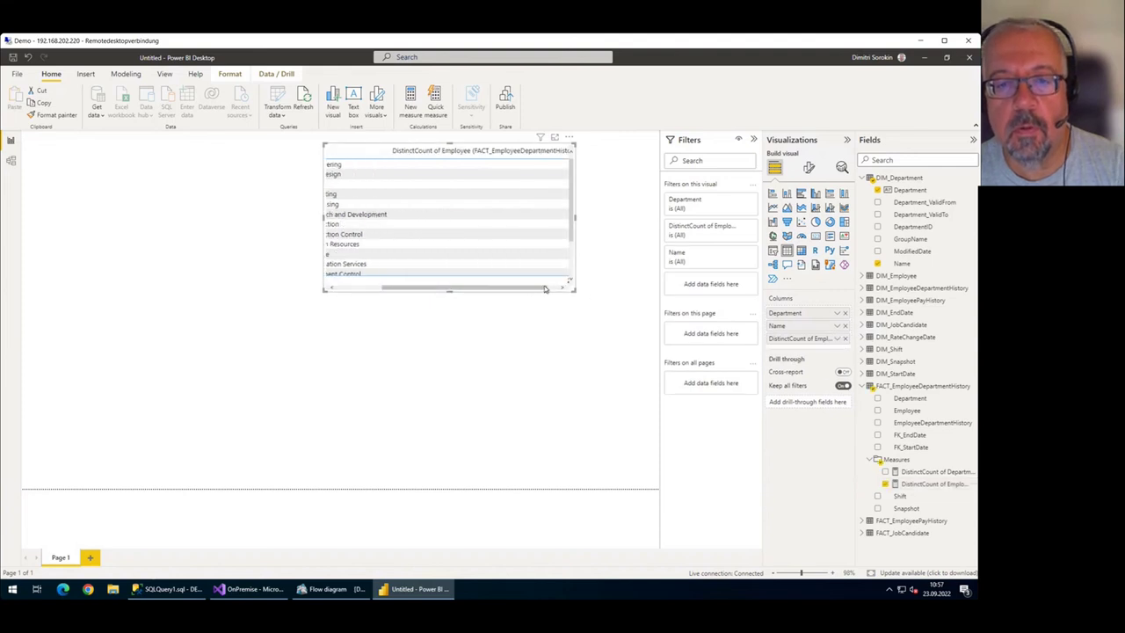
pyautogui.moveTo(574, 220); pyautogui.dragTo(624, 216)
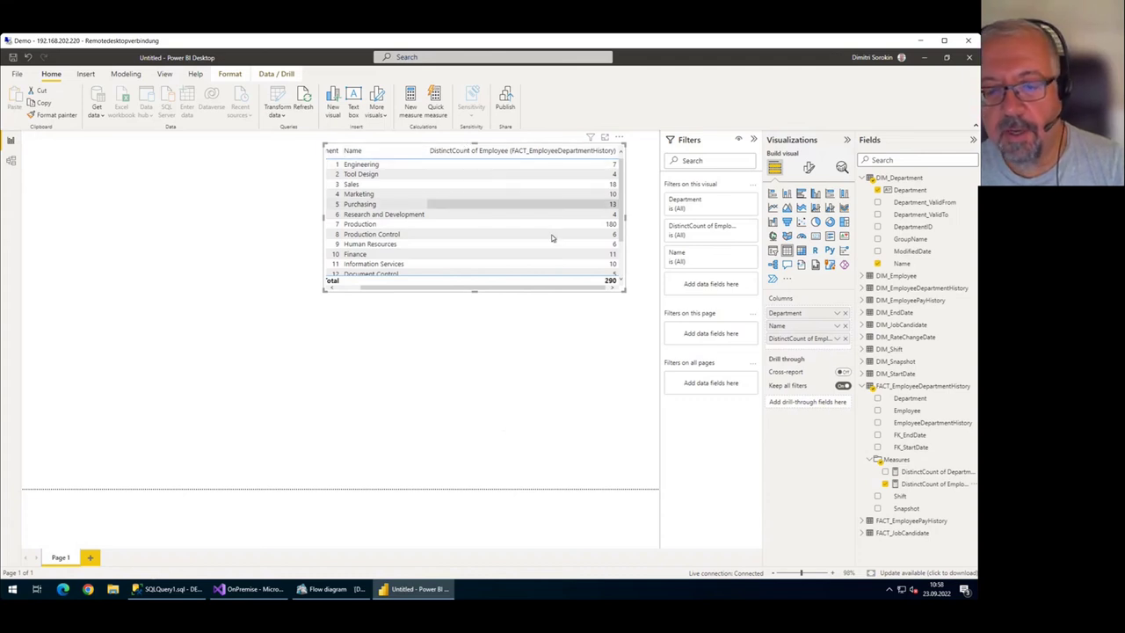
pyautogui.click(360, 591)
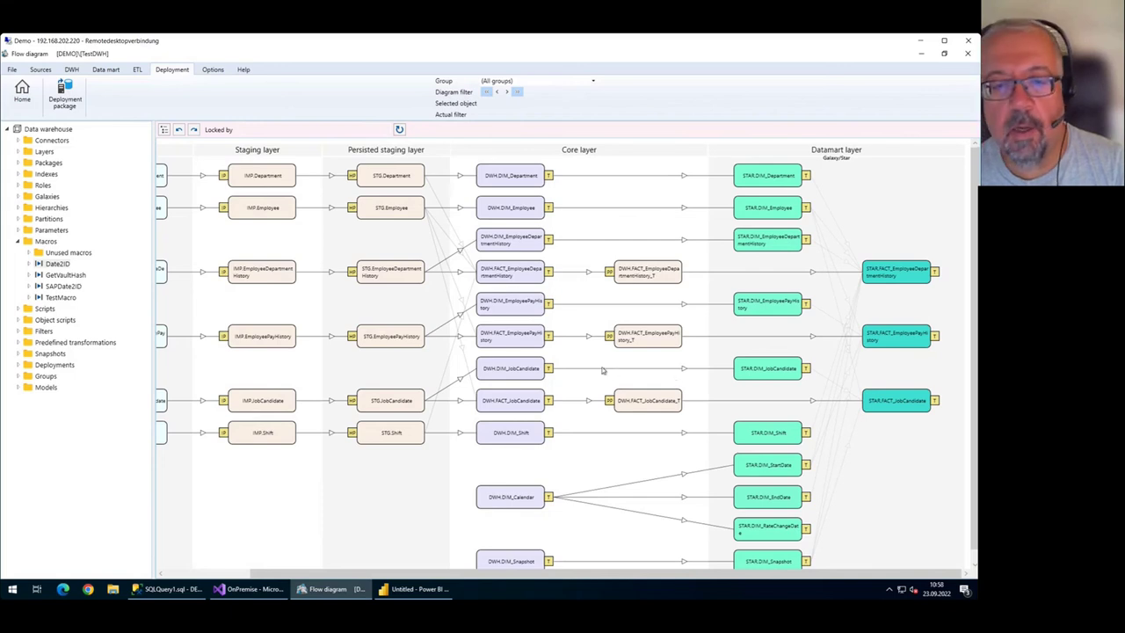
# Zoom out the TestDWH flow diagram to reveal the Sources column and widen the object tree slightly.
pyautogui.scroll(-1, 587, 377)
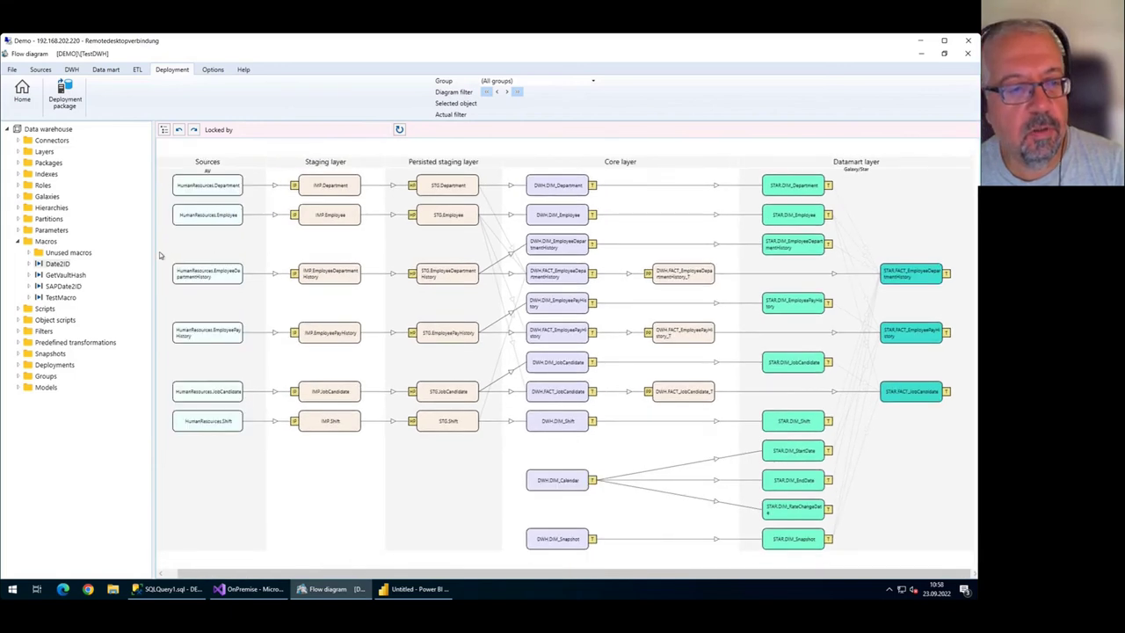
pyautogui.moveTo(154, 252); pyautogui.dragTo(165, 254)
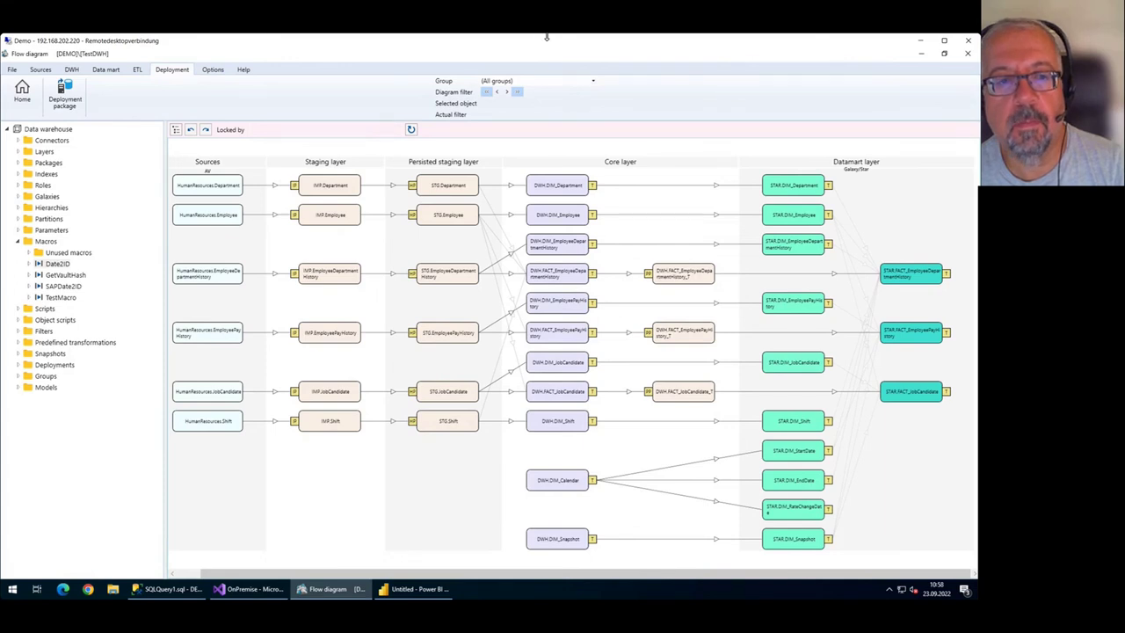
pyautogui.moveTo(546, 37); pyautogui.dragTo(541, 54)
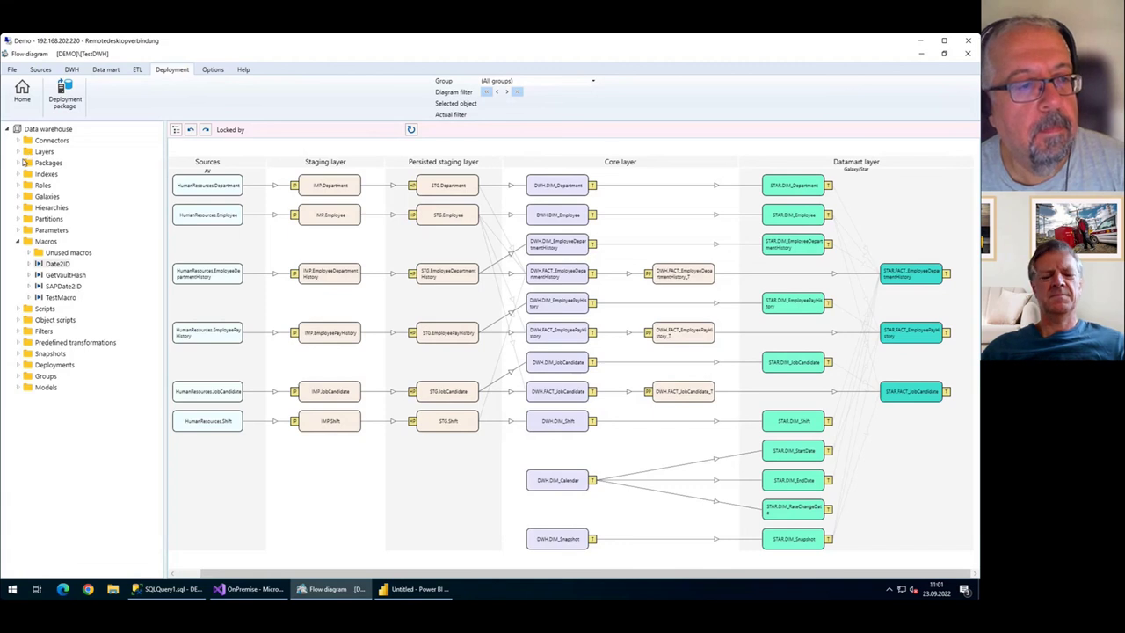
# Collapse Macros, expand Connectors to show AV, and bring up the Connectors context menu.
pyautogui.click(20, 244)
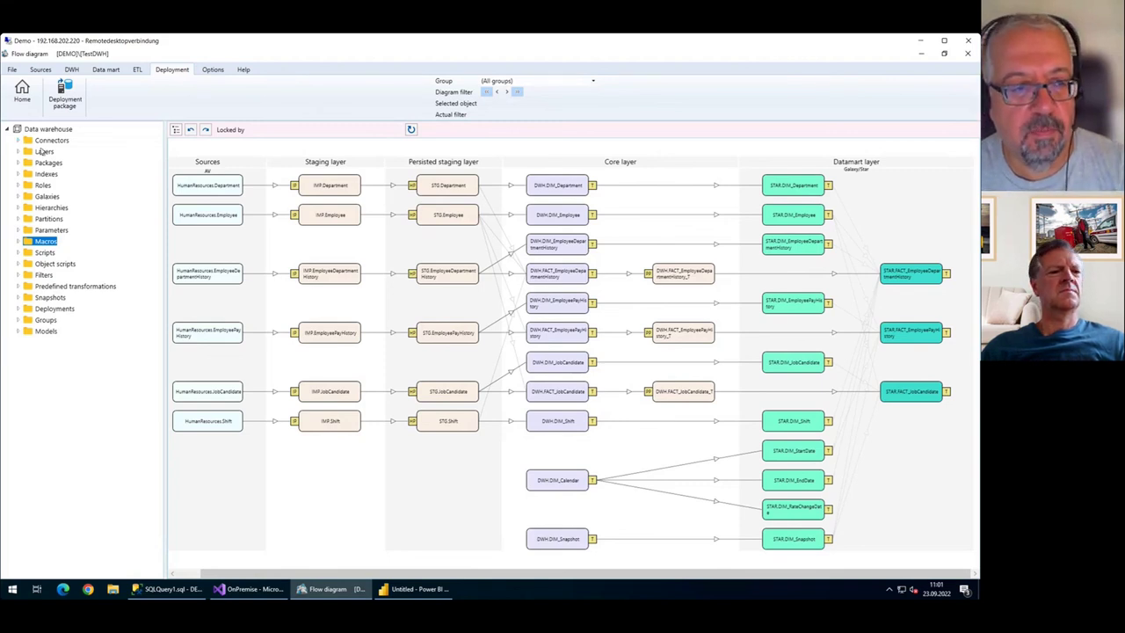
pyautogui.click(18, 141)
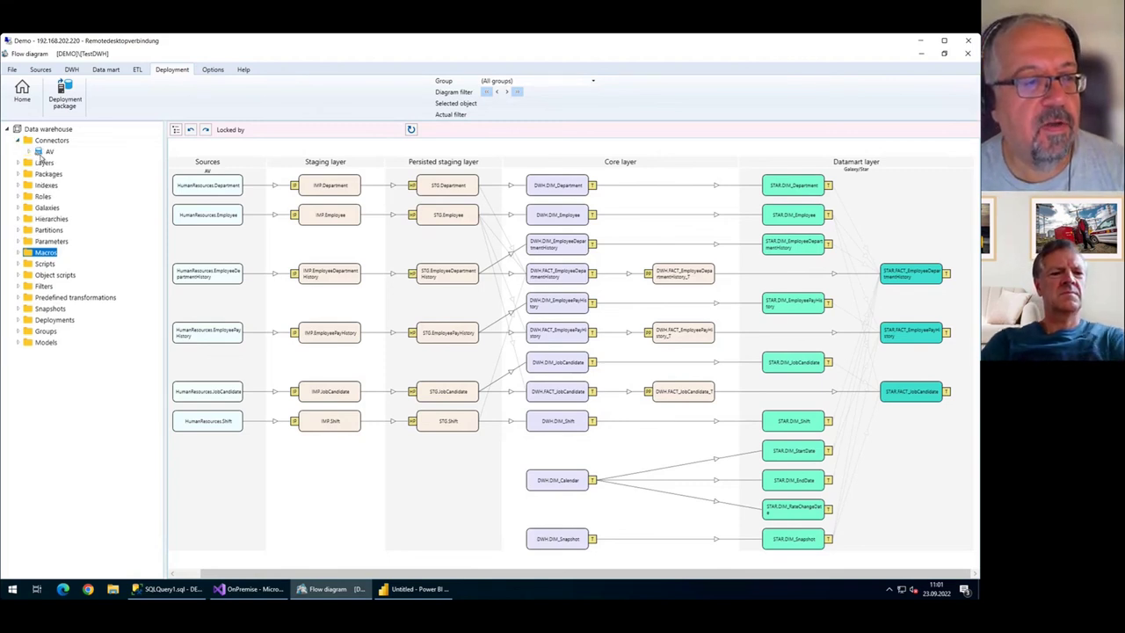
pyautogui.click(53, 140)
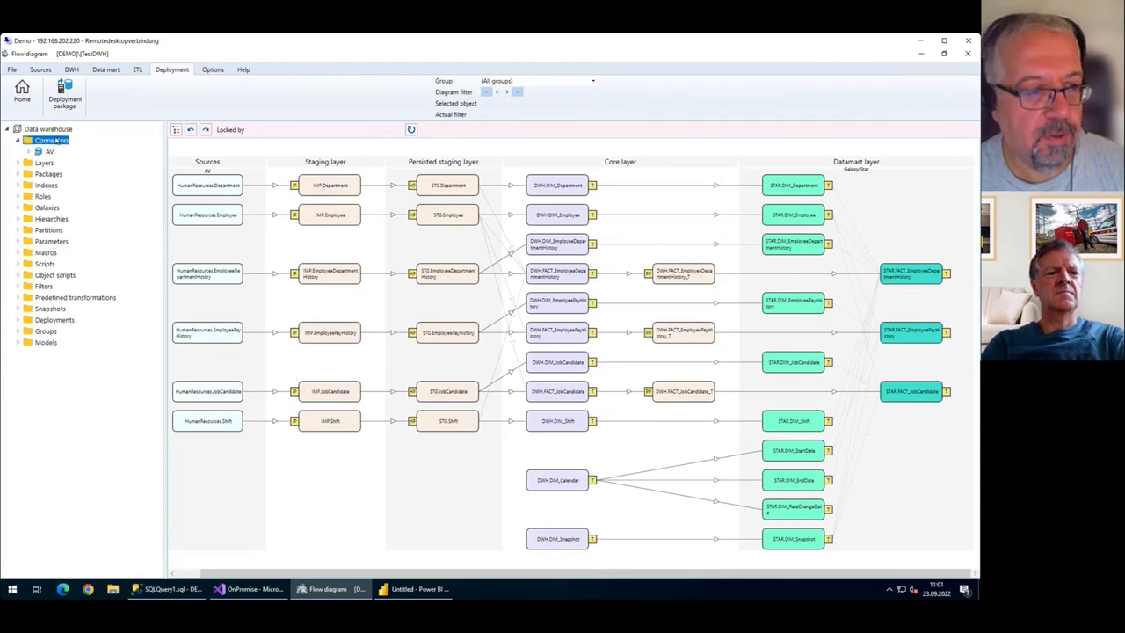
pyautogui.rightClick(54, 140)
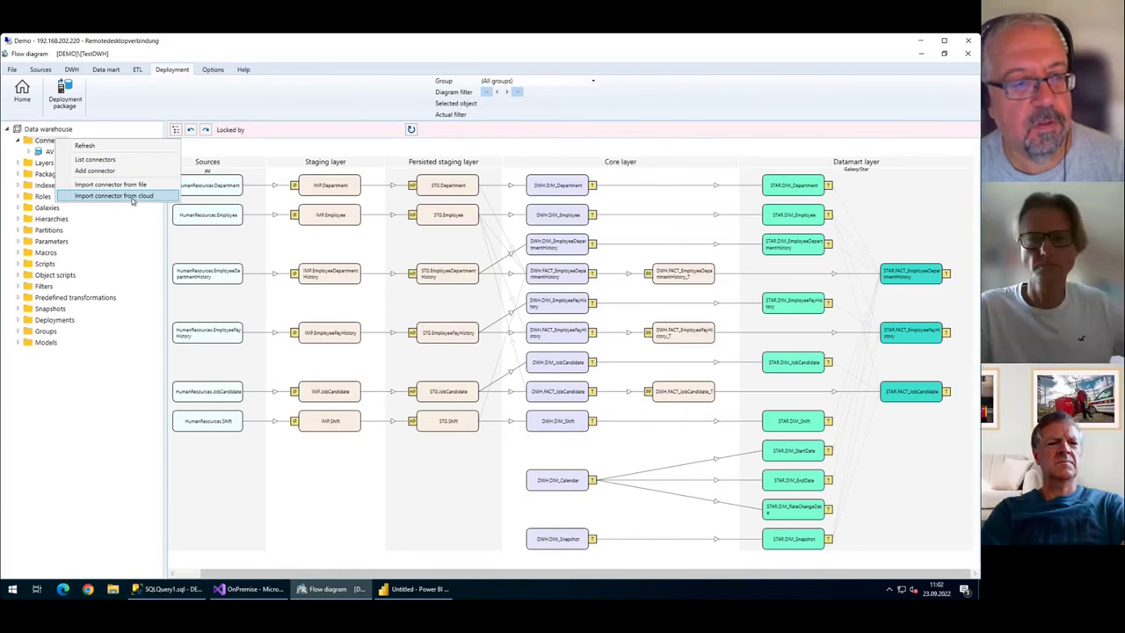
# Import the SAP FI connector from the cloud connector list.
pyautogui.click(132, 197)
pyautogui.scroll(-15, 577, 285)
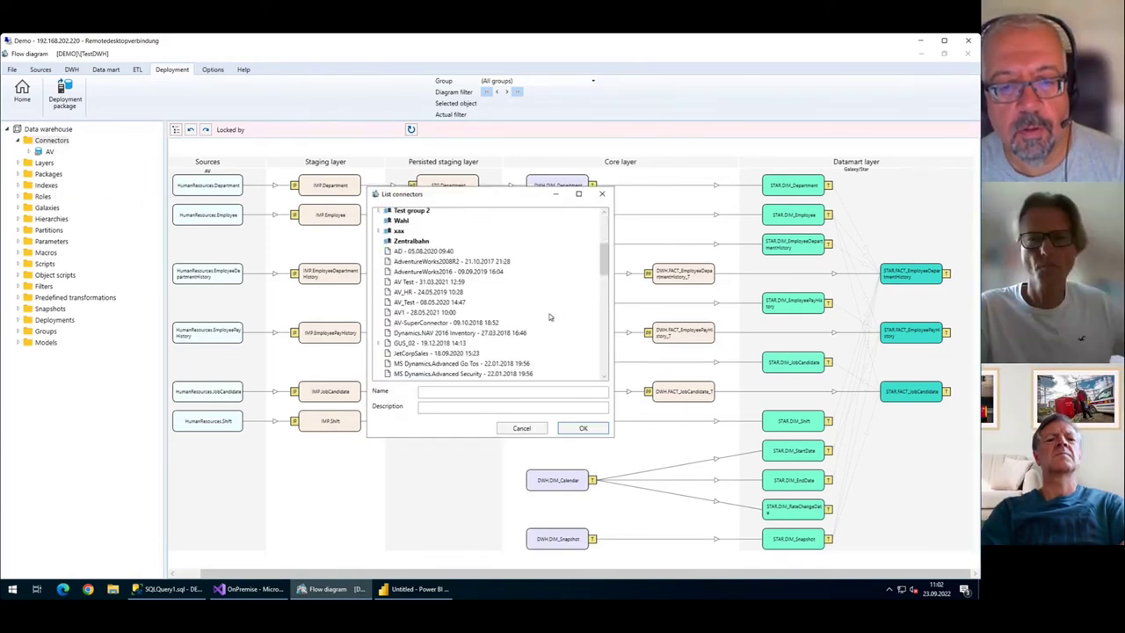
pyautogui.scroll(1, 516, 317)
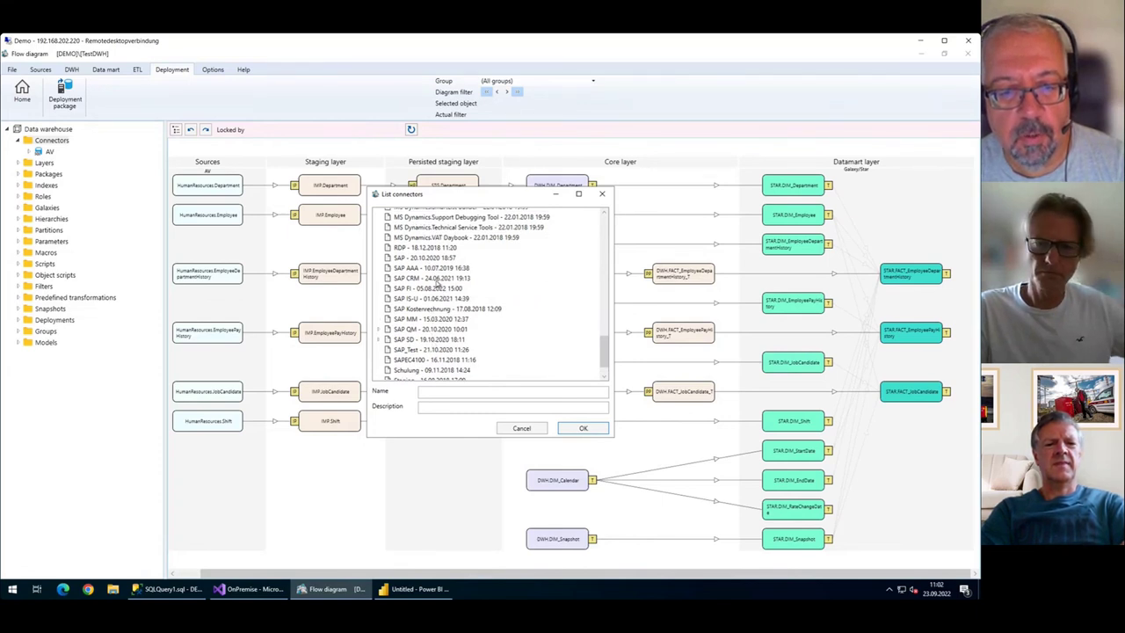
pyautogui.scroll(-1, 437, 293)
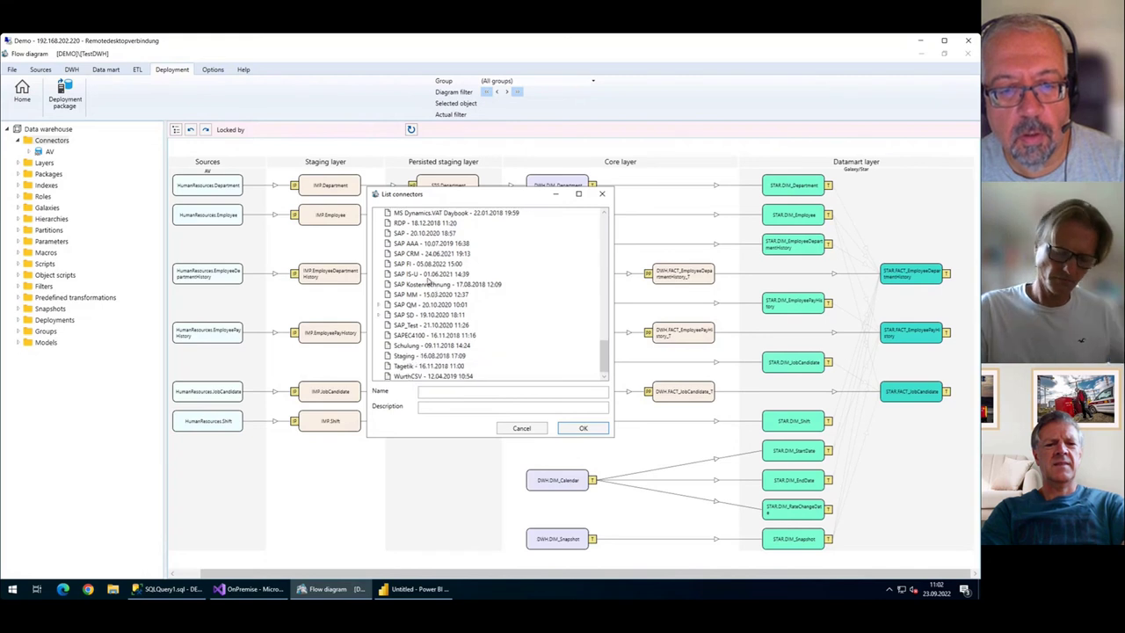
pyautogui.click(430, 263)
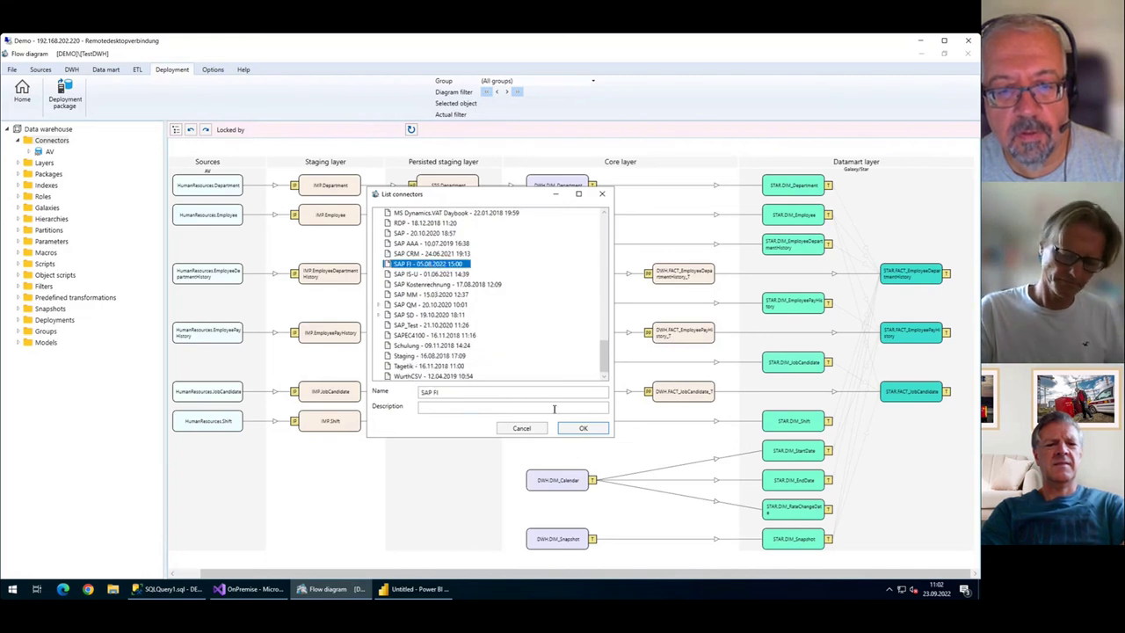
pyautogui.click(583, 429)
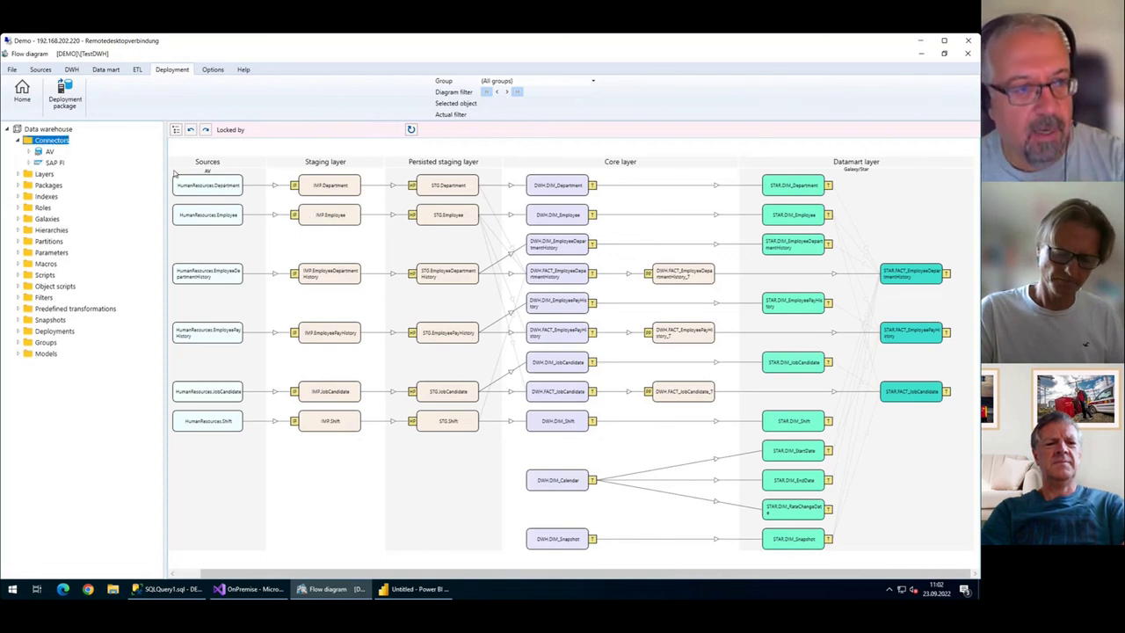
# Expand the SAP FI connector and its Sources, widening the warehouse tree.
pyautogui.click(51, 164)
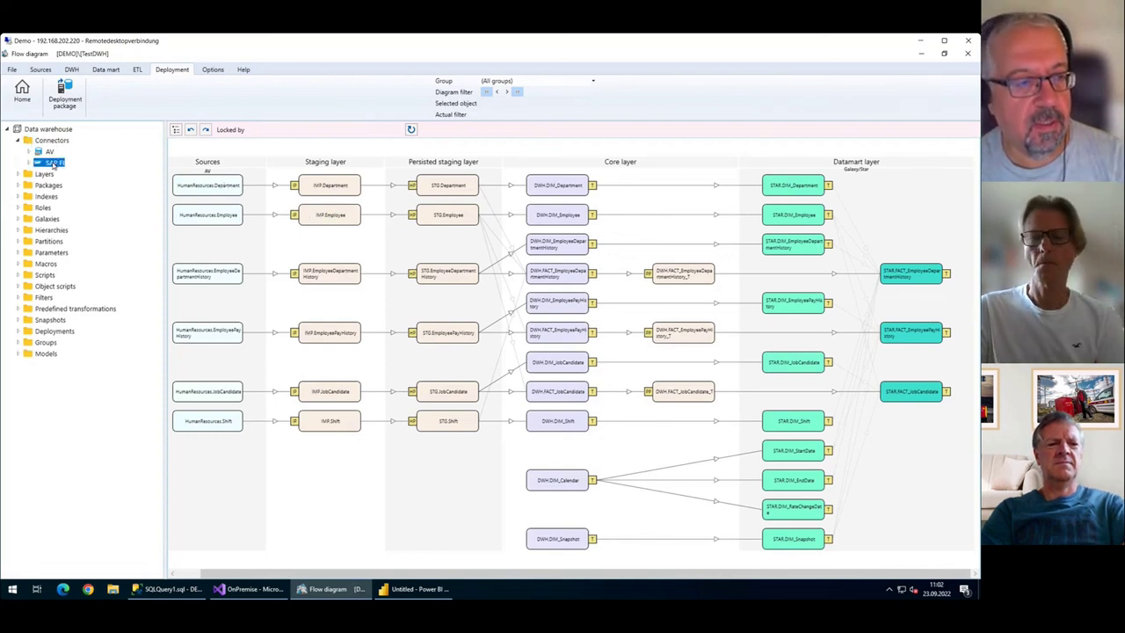
pyautogui.click(29, 163)
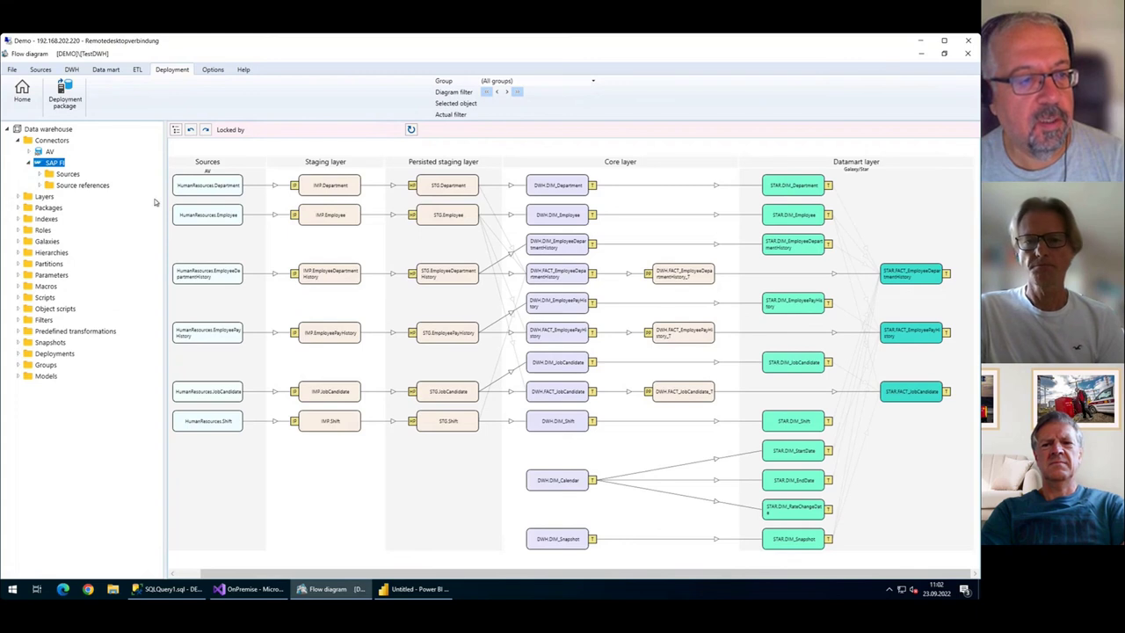
pyautogui.moveTo(163, 204); pyautogui.dragTo(202, 203)
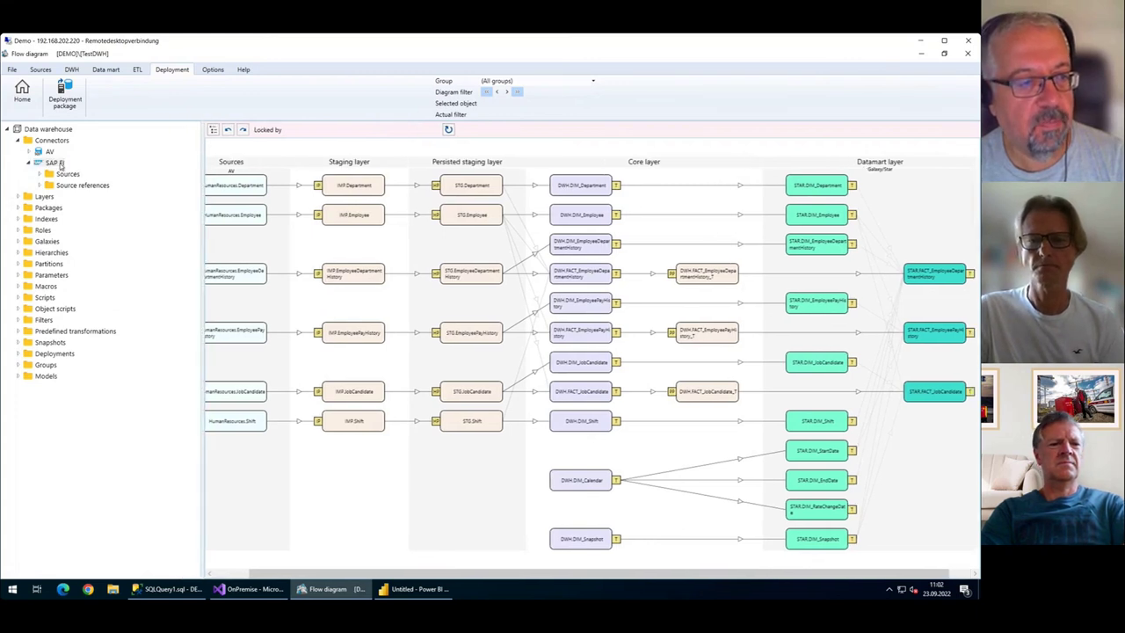
pyautogui.click(57, 164)
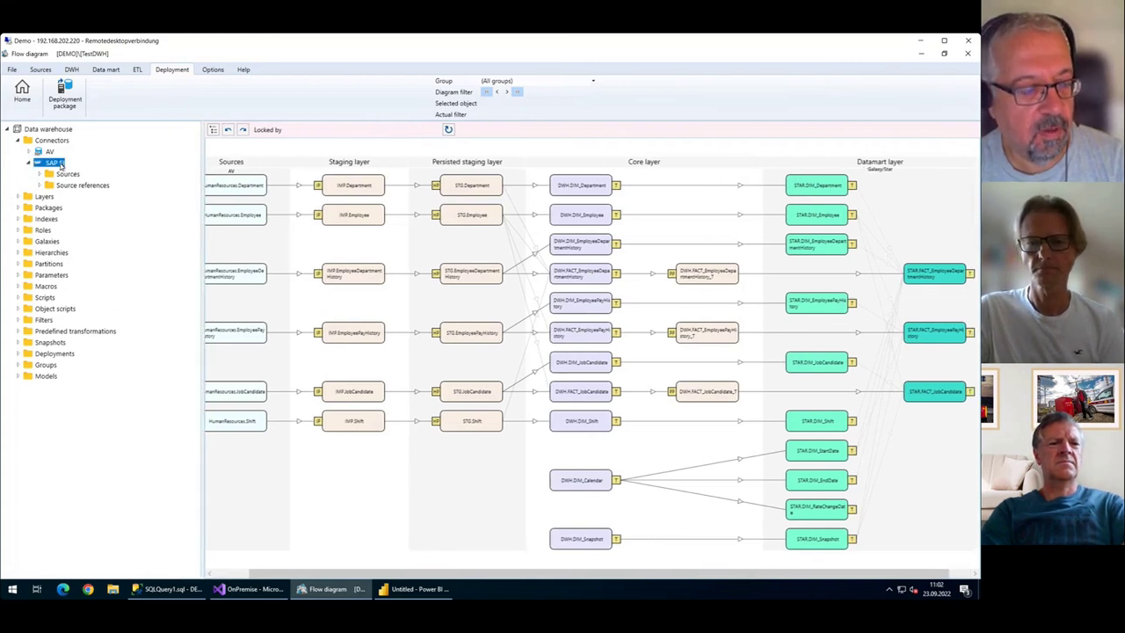
pyautogui.click(39, 174)
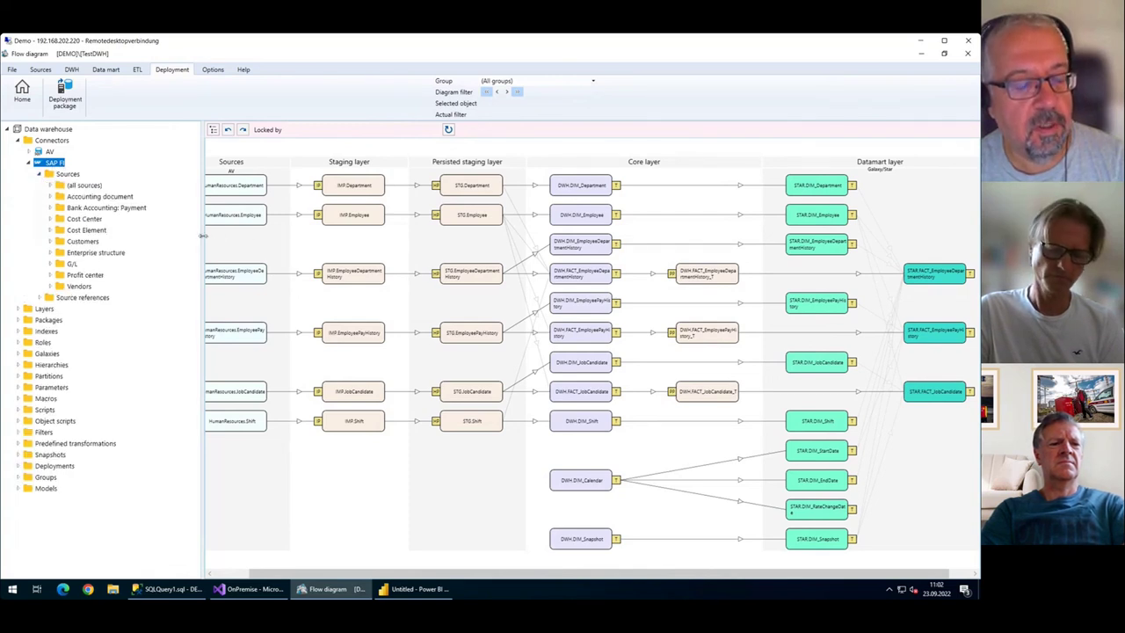
pyautogui.moveTo(202, 234); pyautogui.dragTo(238, 234)
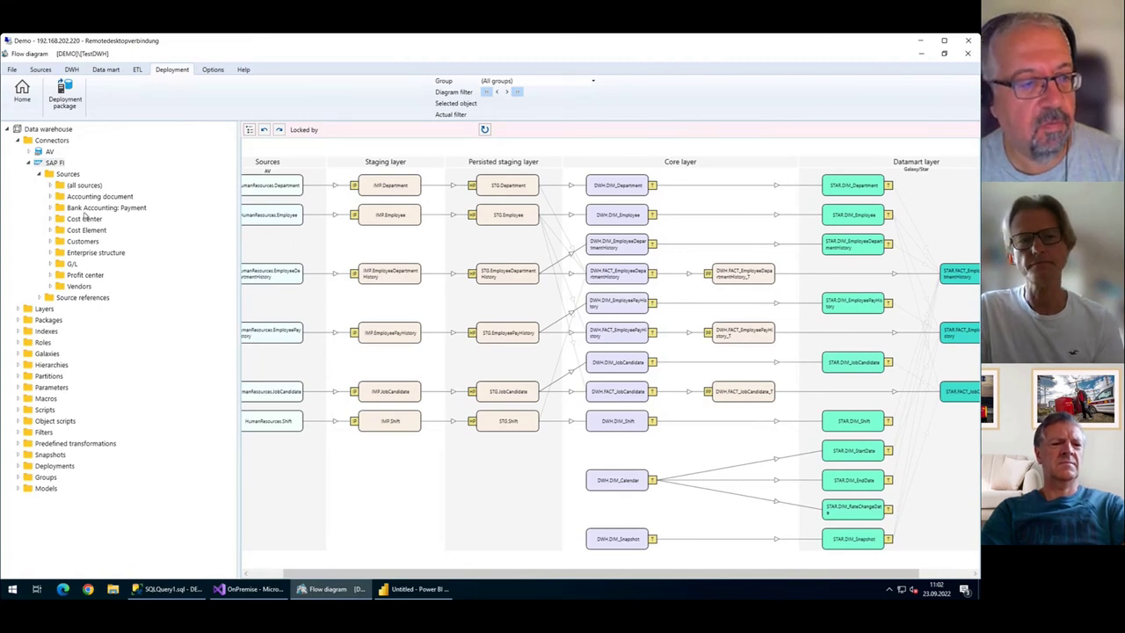
# Expand Accounting document and open BKPF [AccDocHeaders] with Edit source.
pyautogui.click(51, 197)
pyautogui.click(97, 208)
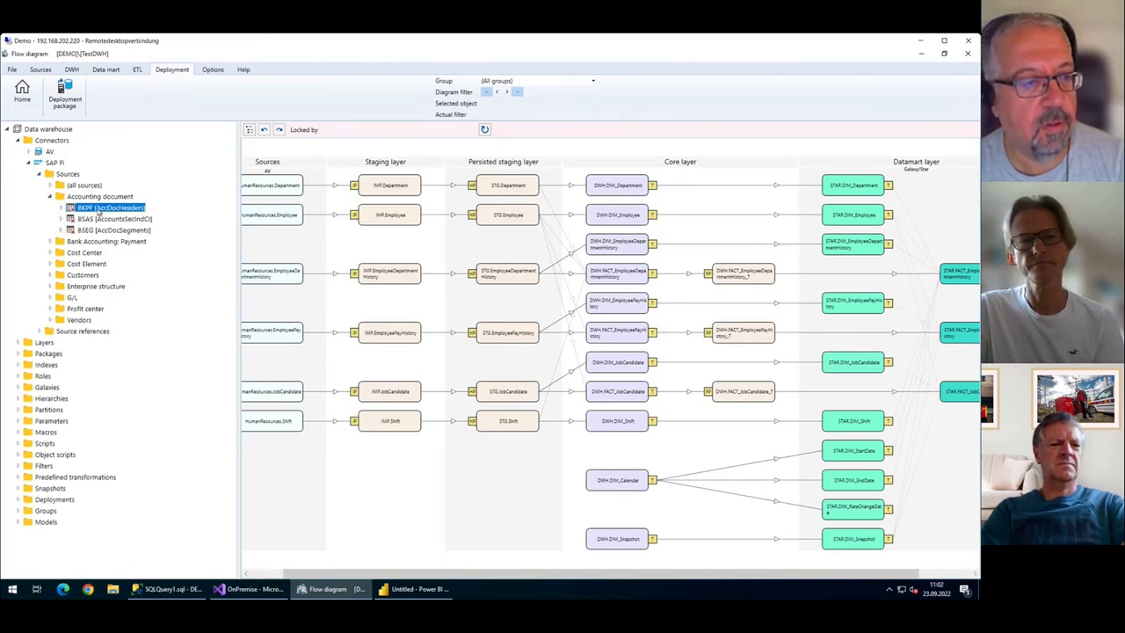
pyautogui.rightClick(98, 210)
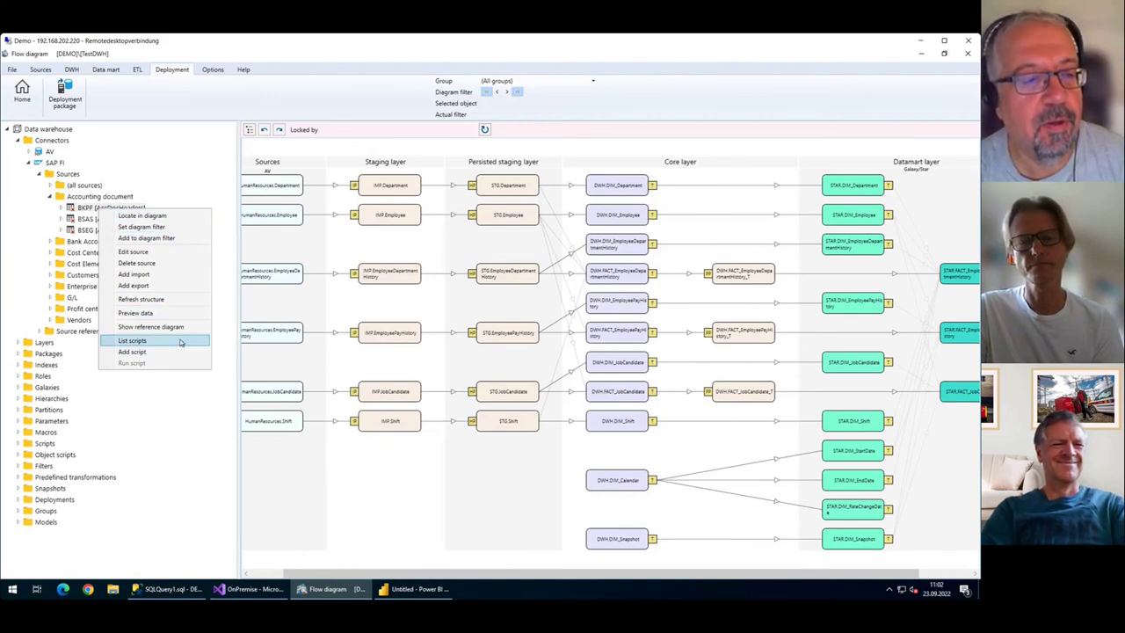
pyautogui.click(155, 253)
# Scroll through the BKPF column definitions down to KNUMV.
pyautogui.scroll(-12, 486, 338)
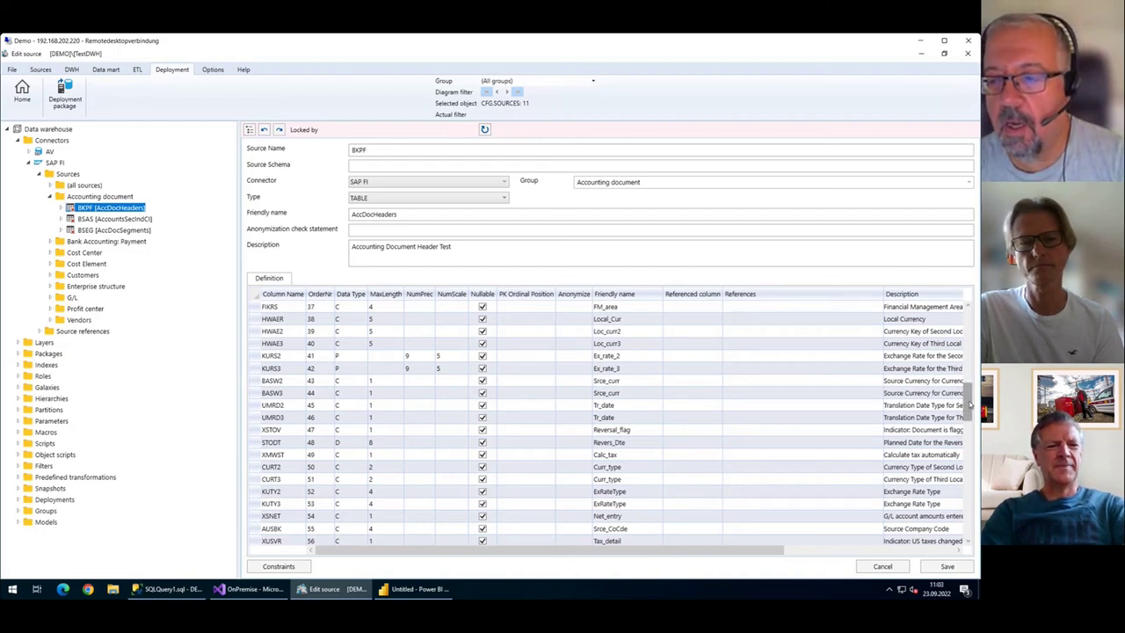
pyautogui.scroll(-4, 973, 440)
pyautogui.scroll(-15, 973, 468)
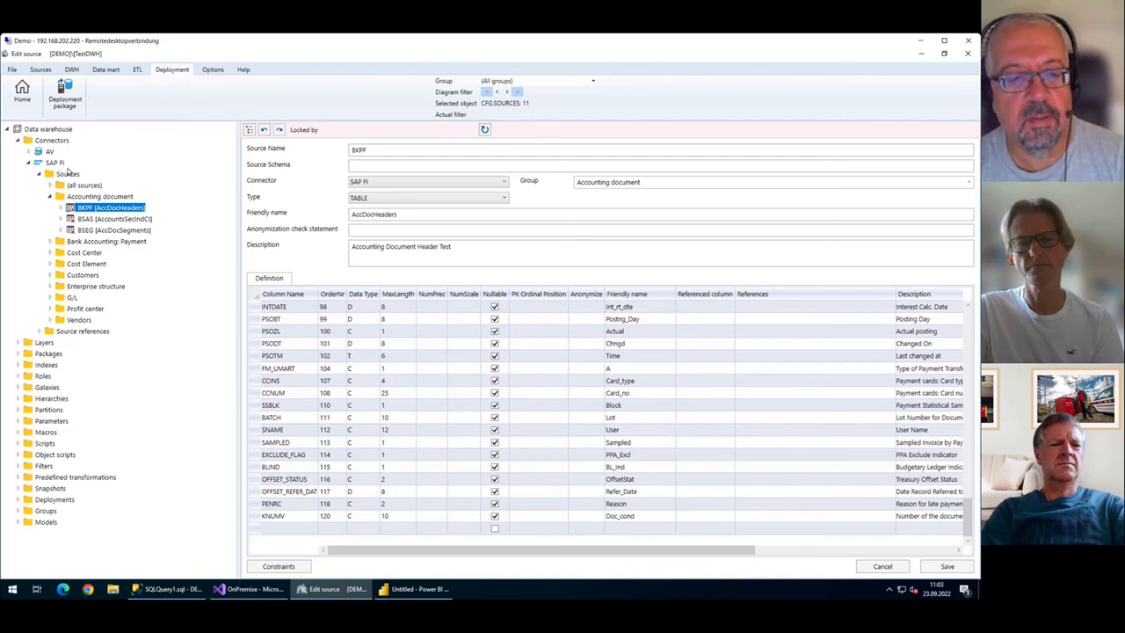
# Narrow the tree, collapse Accounting document and expand (all sources).
pyautogui.moveTo(235, 241); pyautogui.dragTo(181, 242)
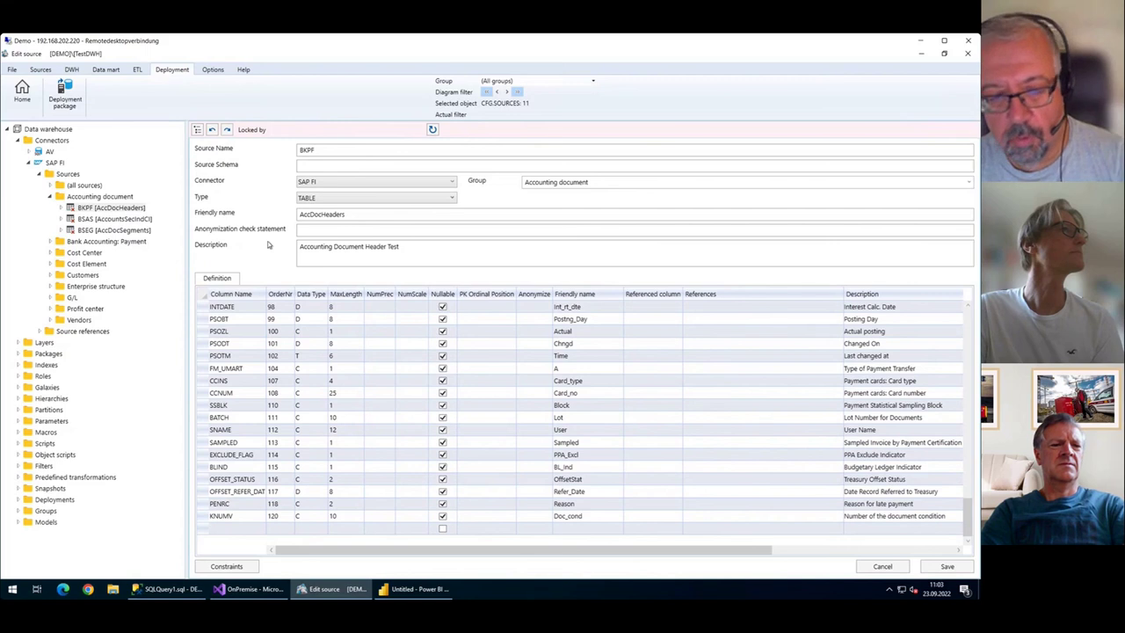
pyautogui.click(51, 196)
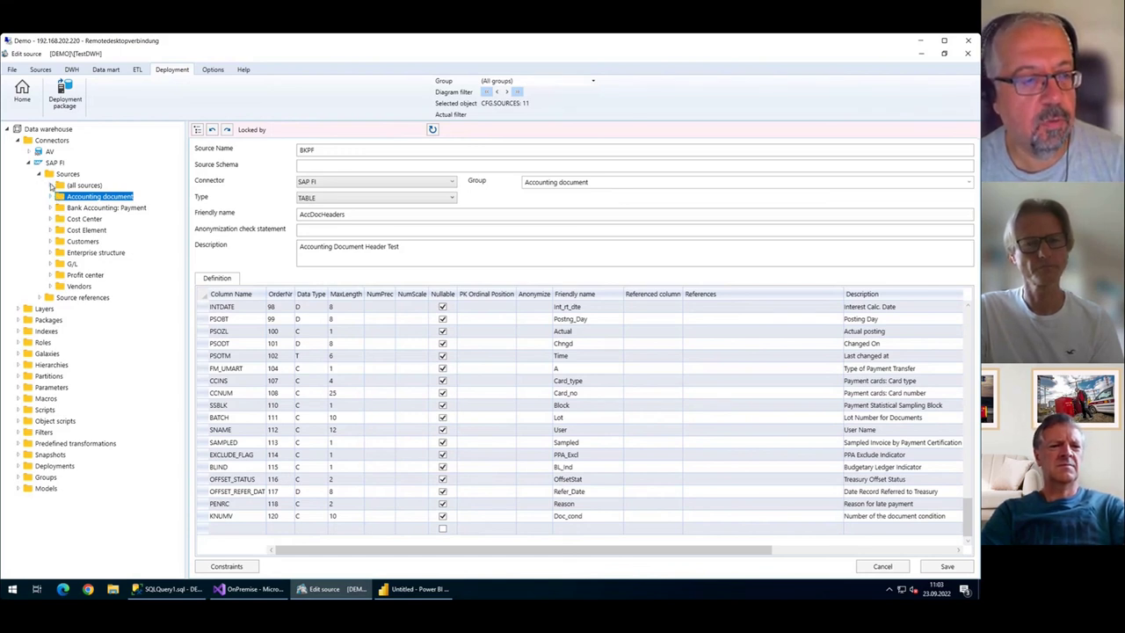
pyautogui.click(50, 185)
# Browse the SAP FI sources from BKPF to KNVV, select BSEG, then return to the flow diagram.
pyautogui.moveTo(185, 236); pyautogui.dragTo(278, 253)
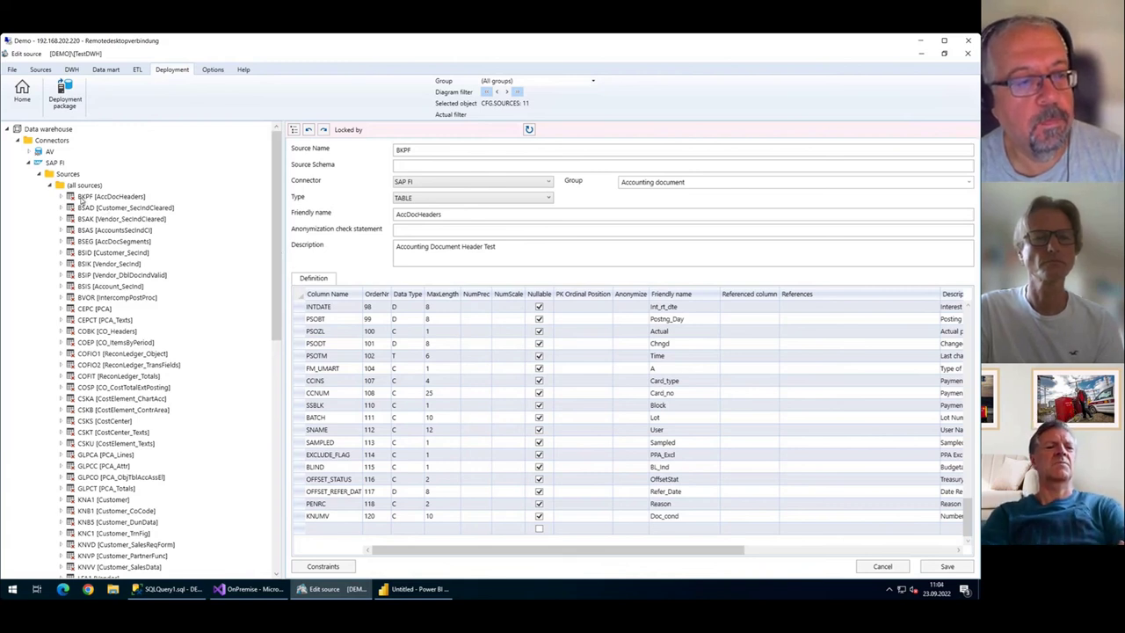
pyautogui.click(111, 241)
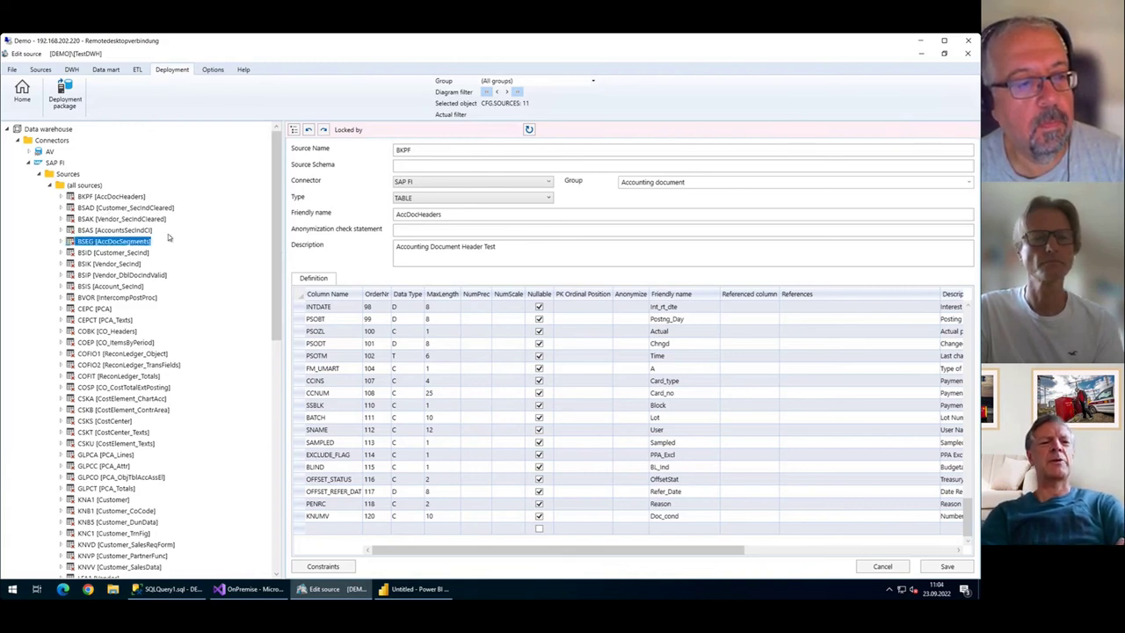
pyautogui.scroll(-8, 175, 237)
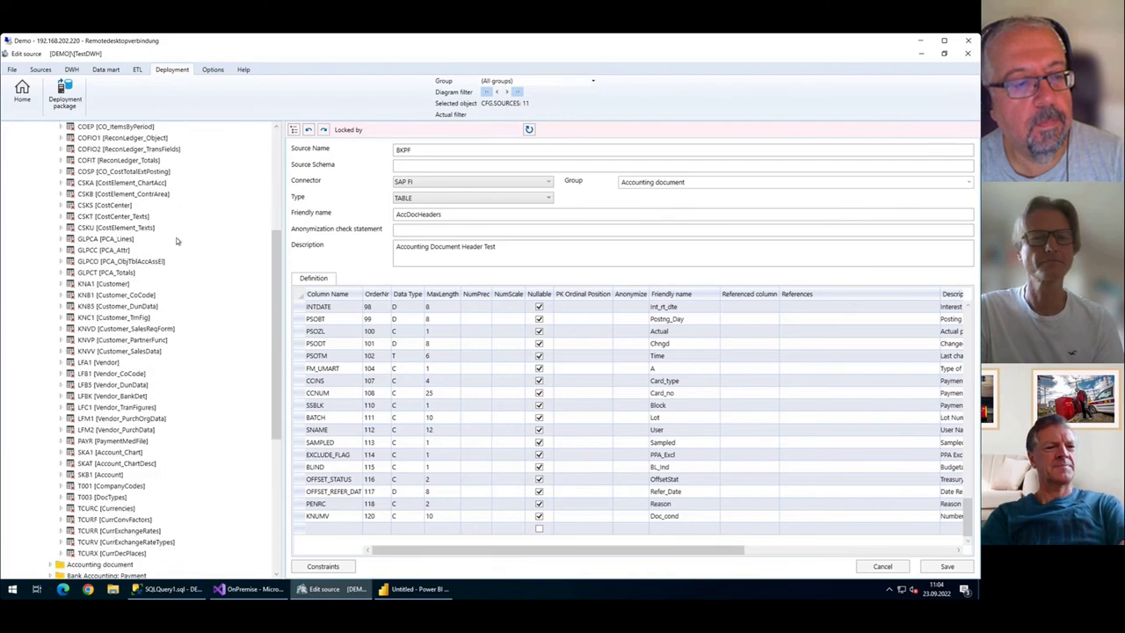
pyautogui.scroll(4, 178, 240)
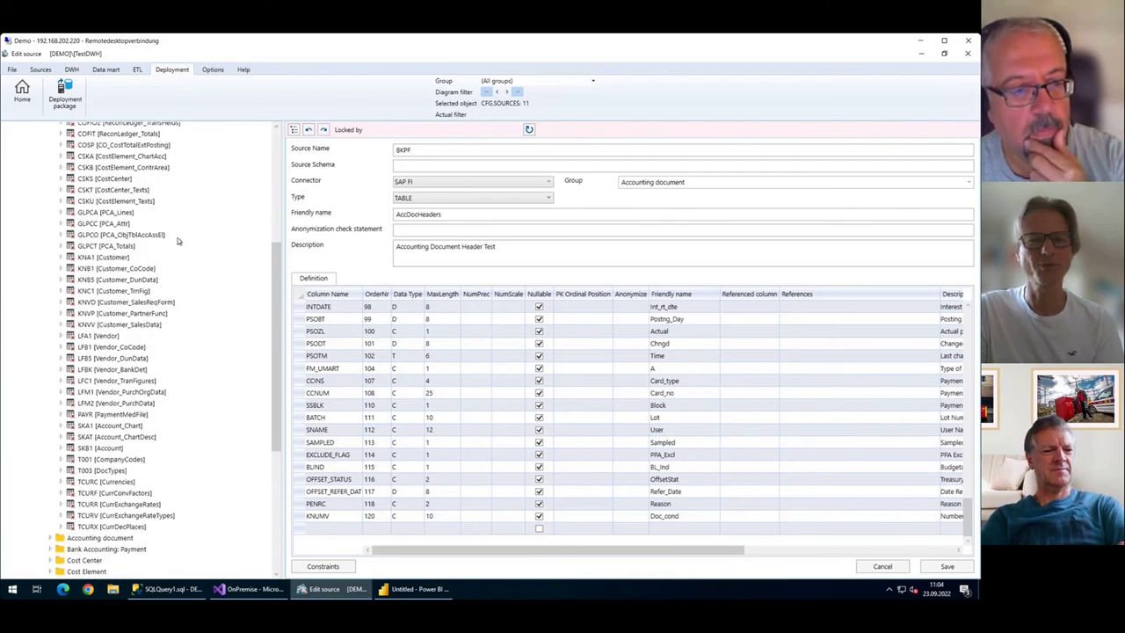
pyautogui.scroll(4, 177, 240)
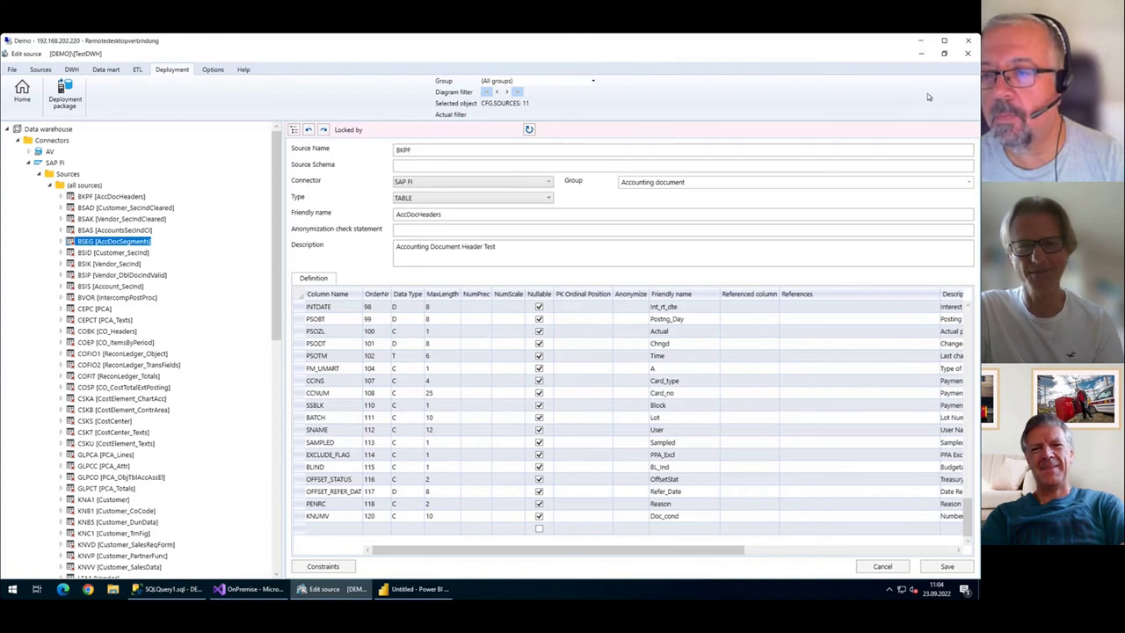
pyautogui.click(22, 88)
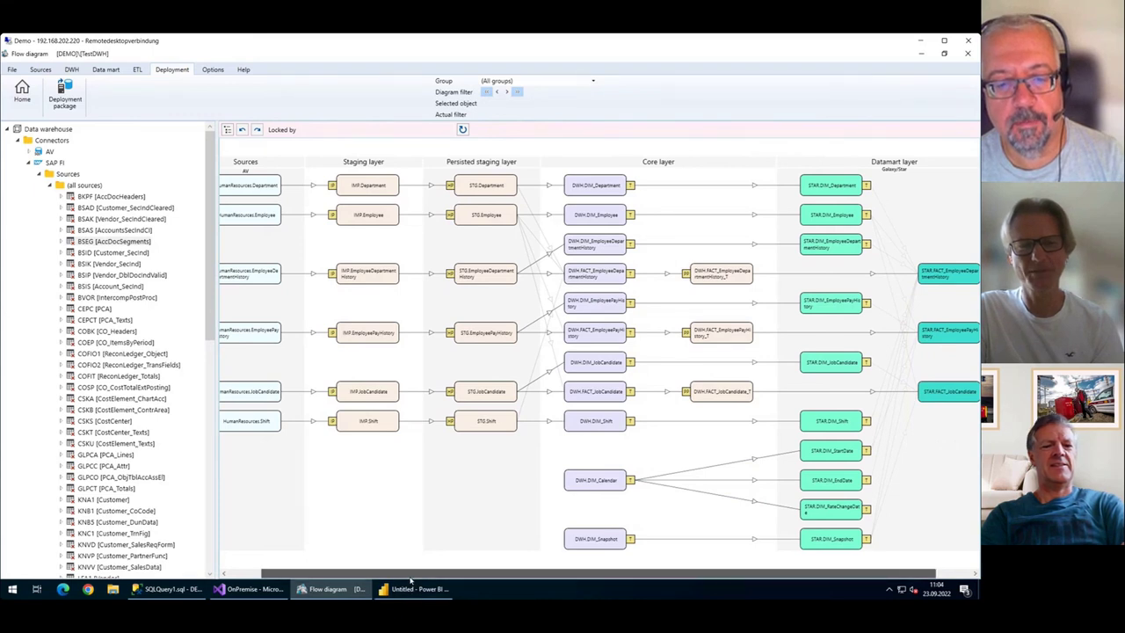
pyautogui.moveTo(388, 571); pyautogui.dragTo(351, 567)
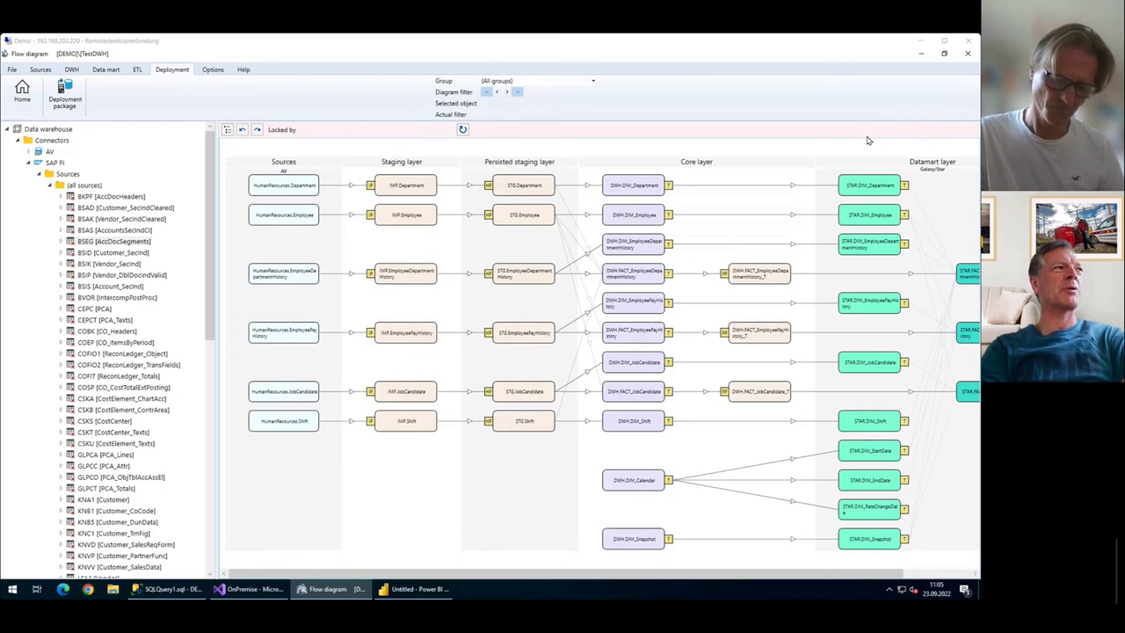
pyautogui.click(896, 52)
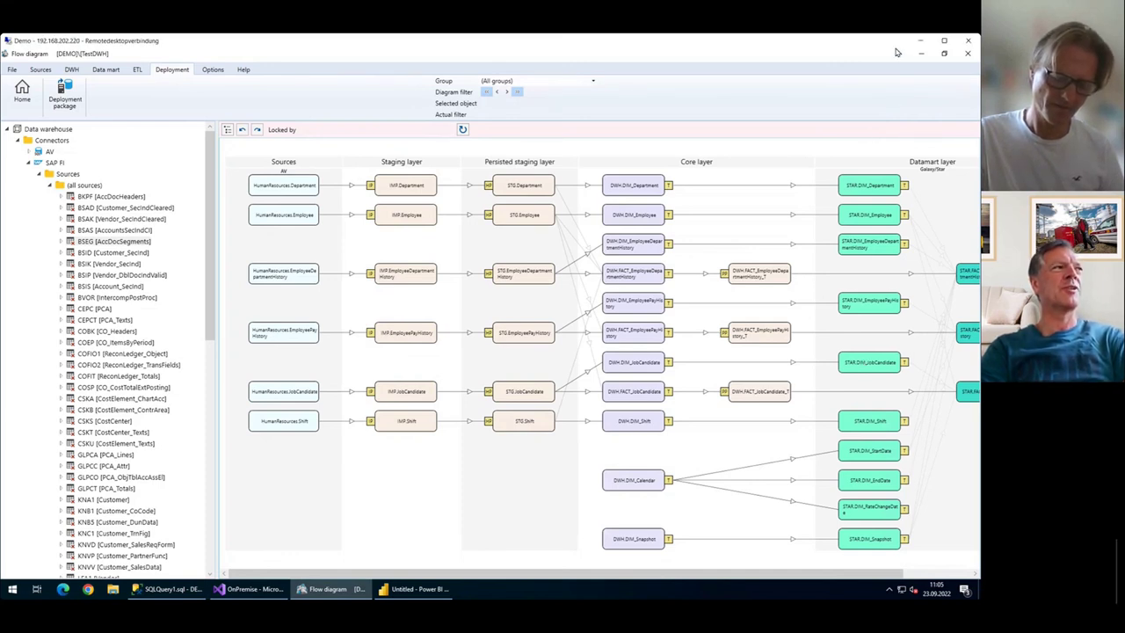